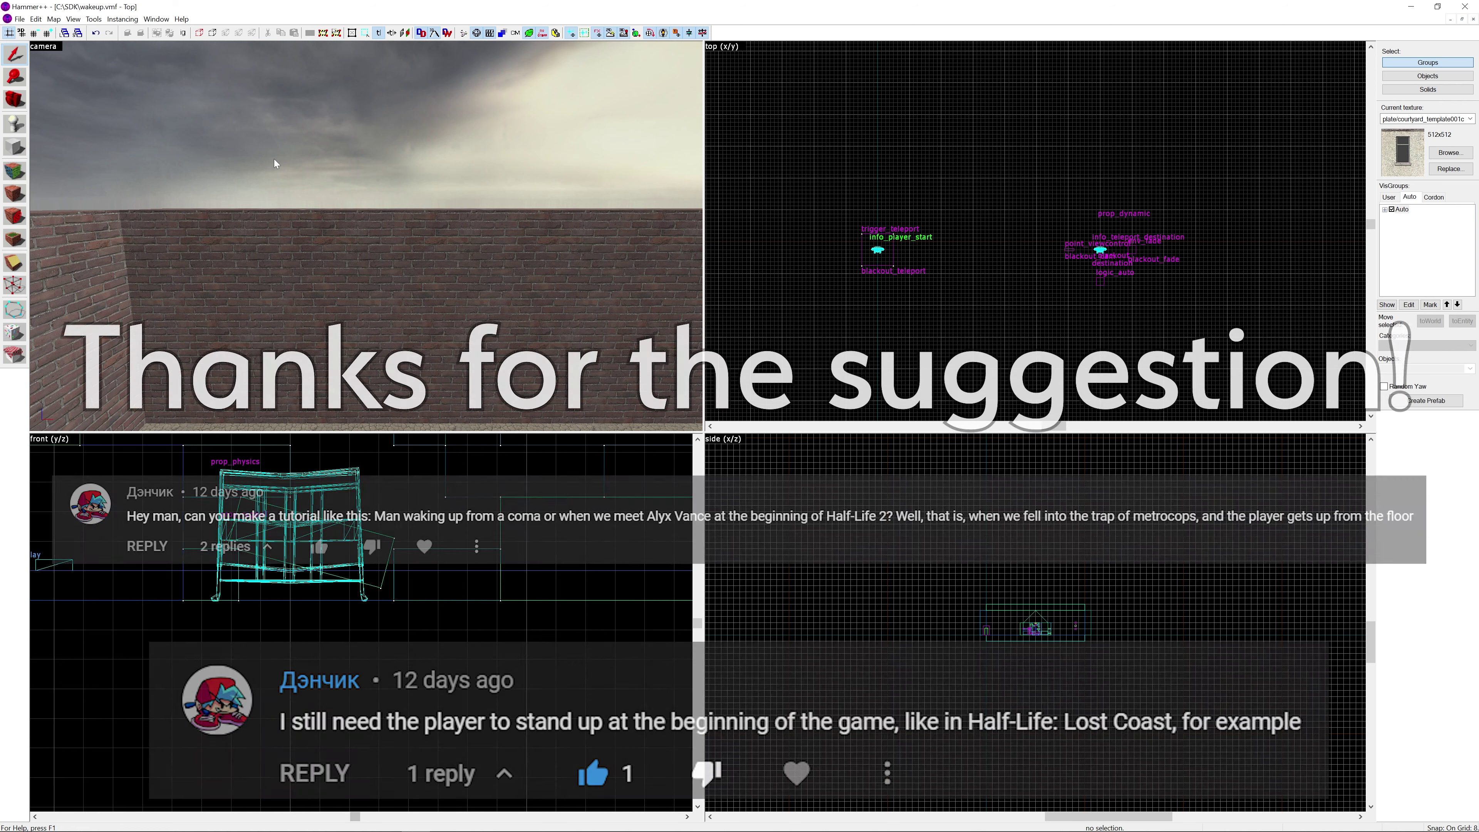
# Examine the walled courtyard, the brick house and the bed inside it in the 3D view
pyautogui.press('z')
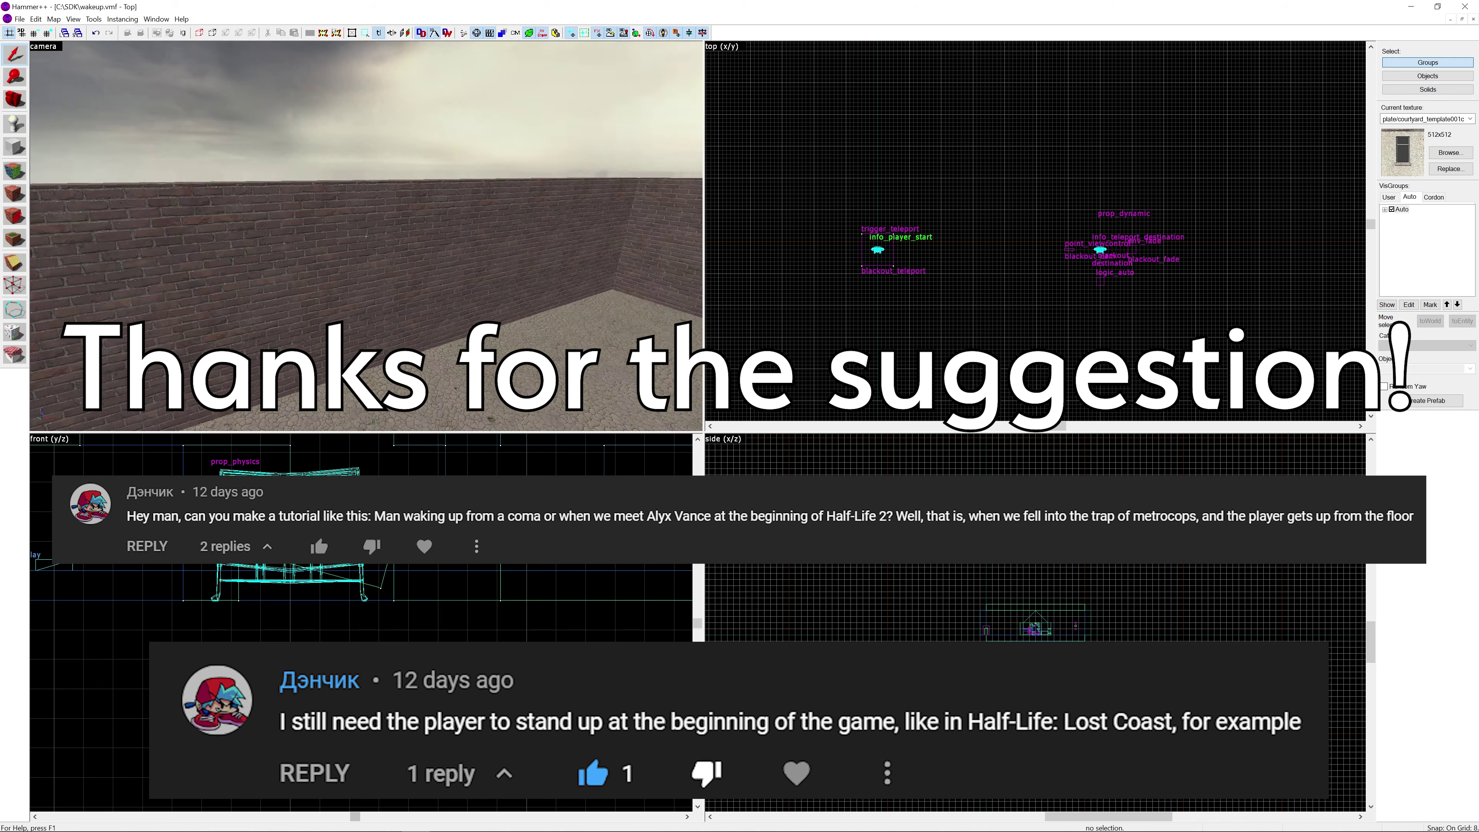
pyautogui.press('w')
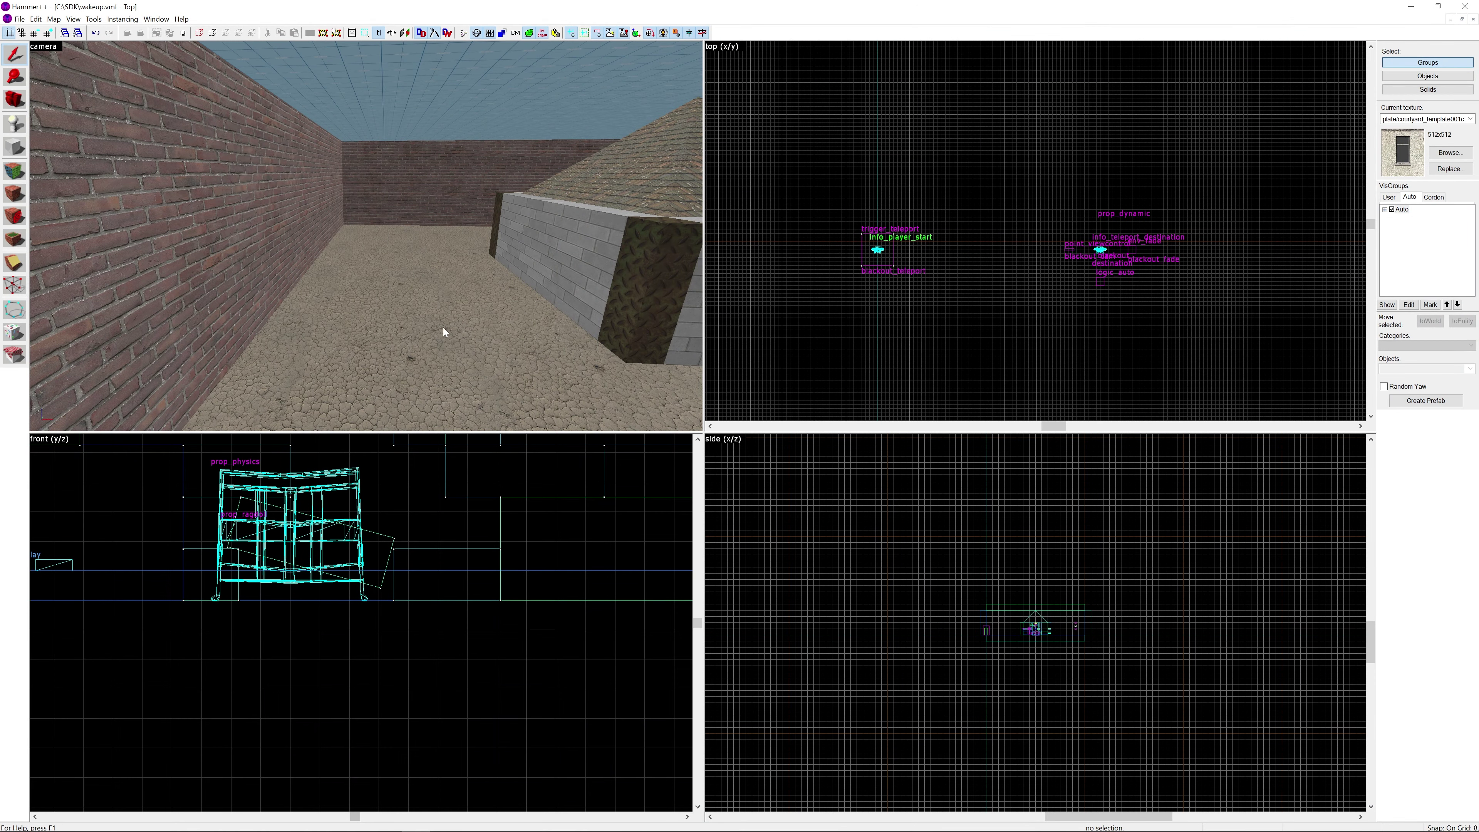
pyautogui.press('z')
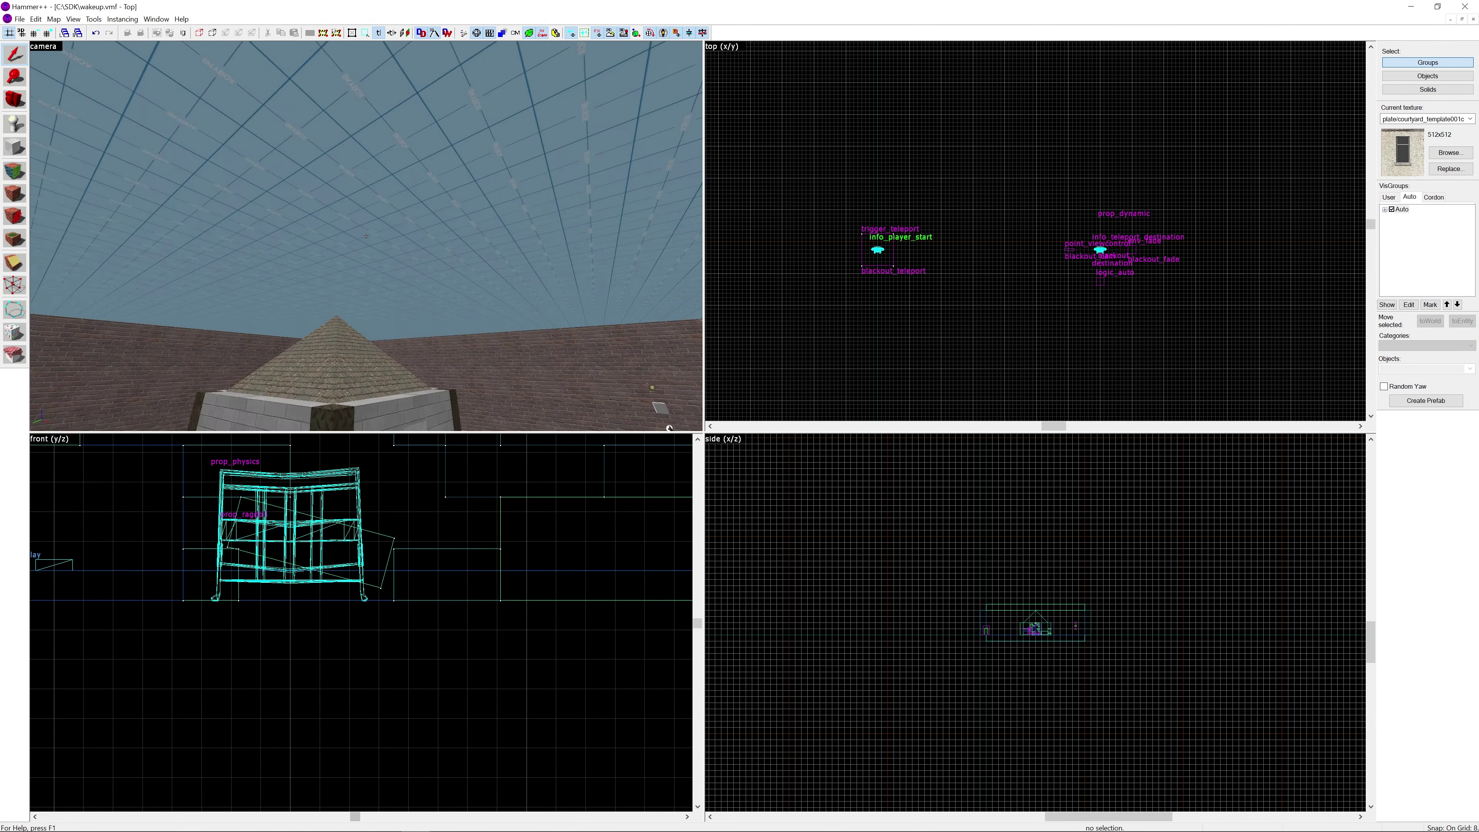
pyautogui.press('s')
pyautogui.press('a')
pyautogui.press('d')
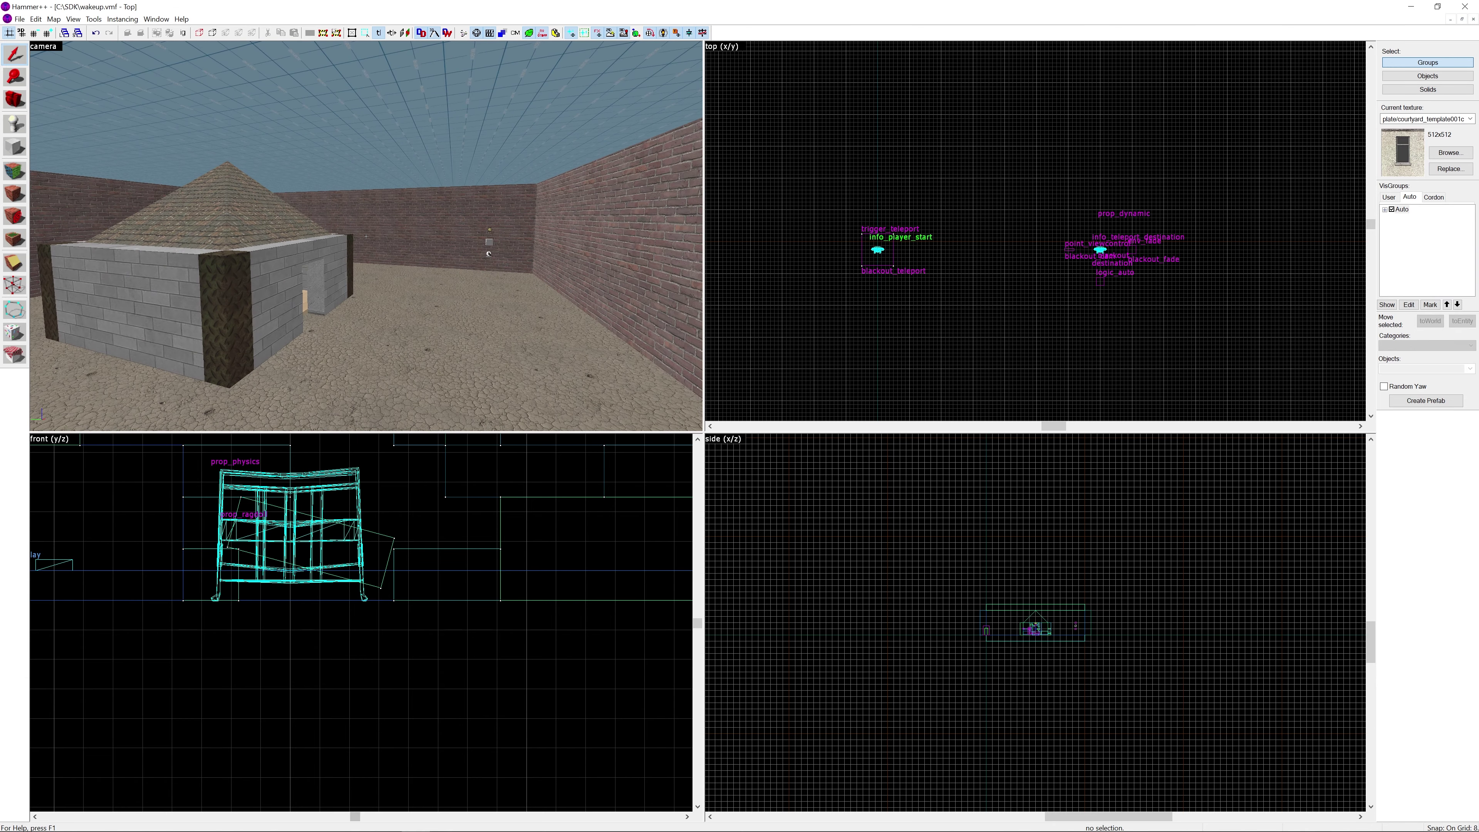
pyautogui.press('w')
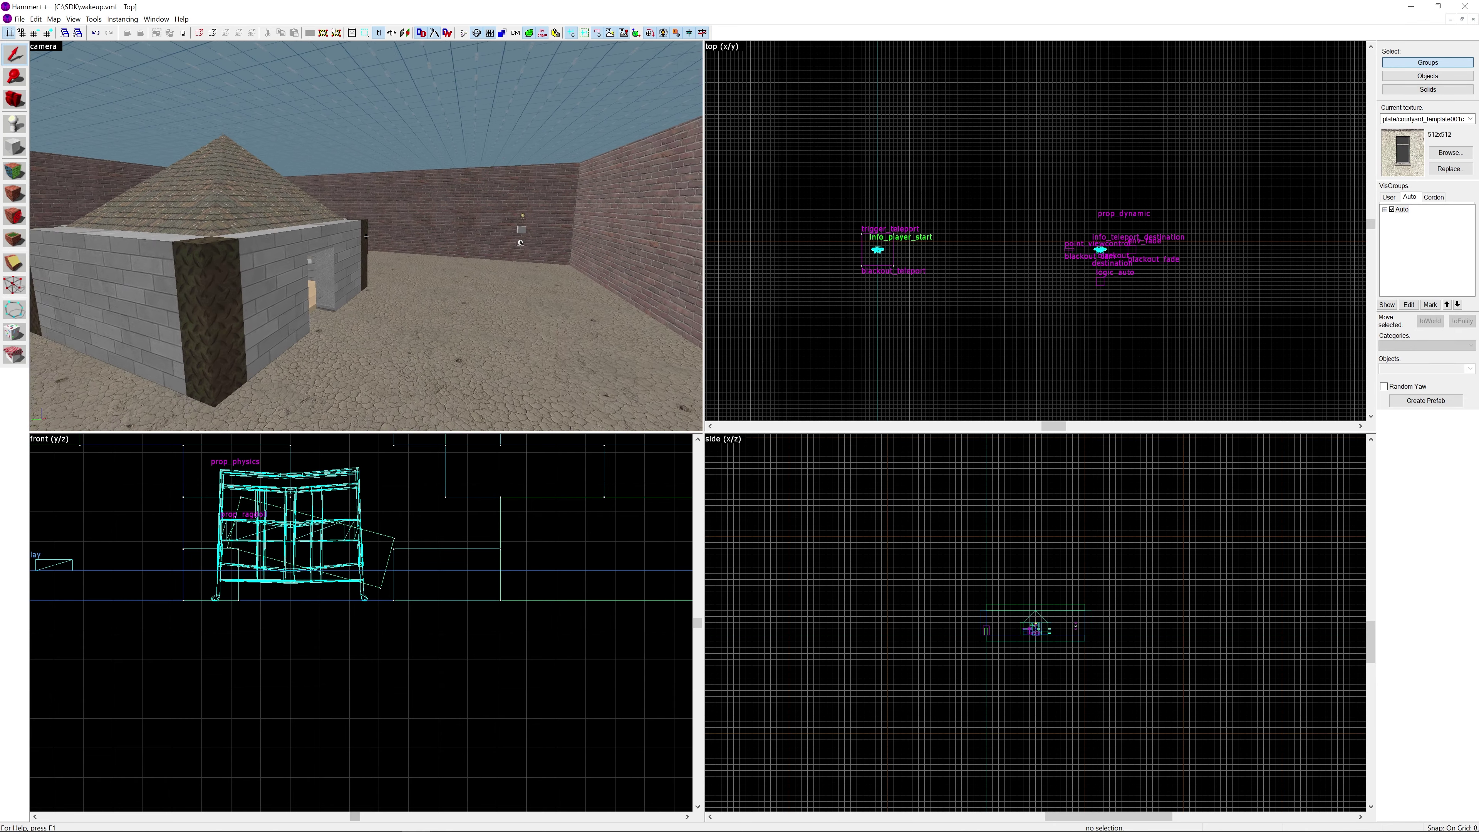
pyautogui.press('w')
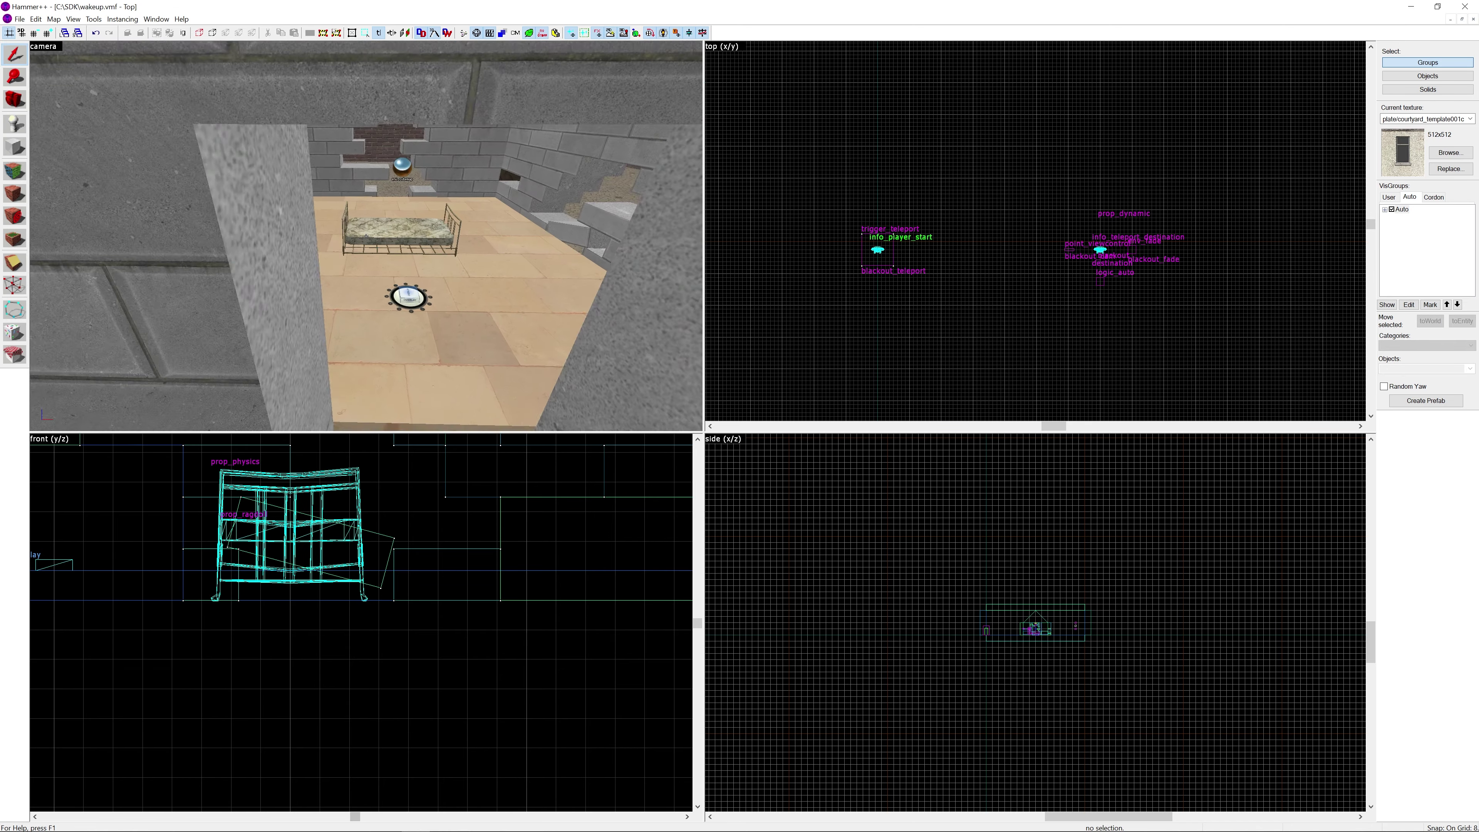
pyautogui.press('w')
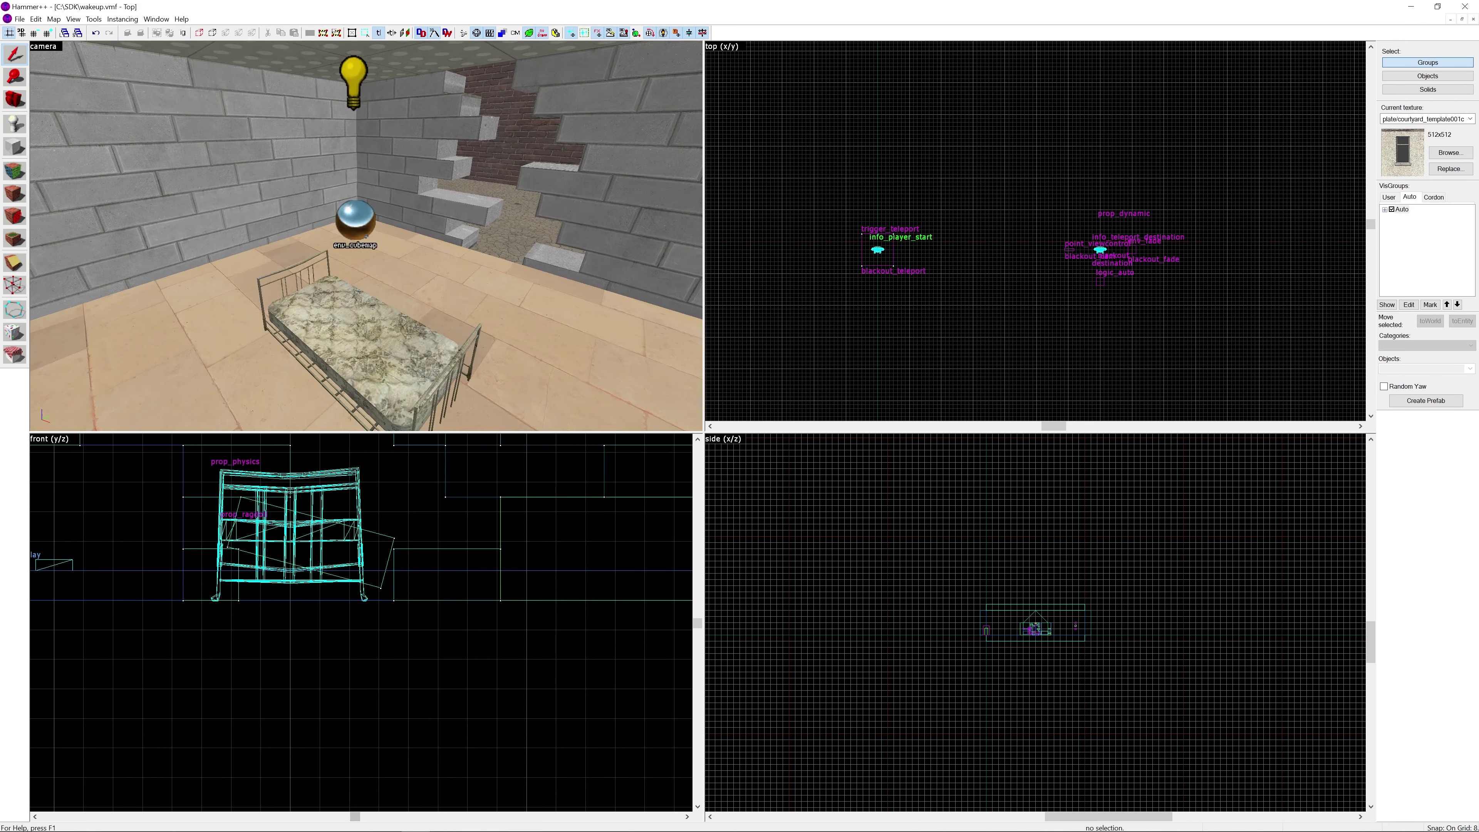
pyautogui.press('w')
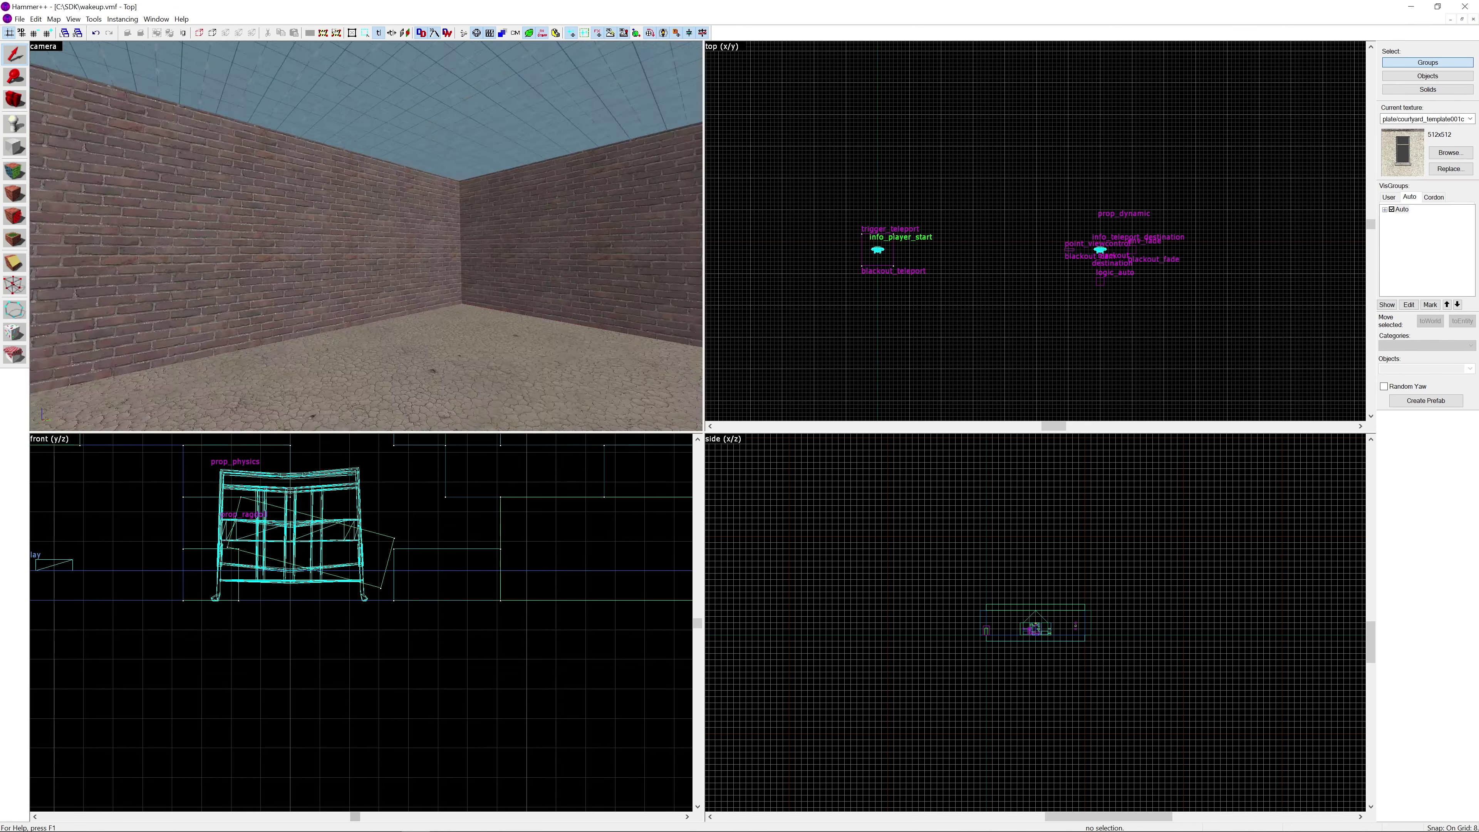
pyautogui.press('w')
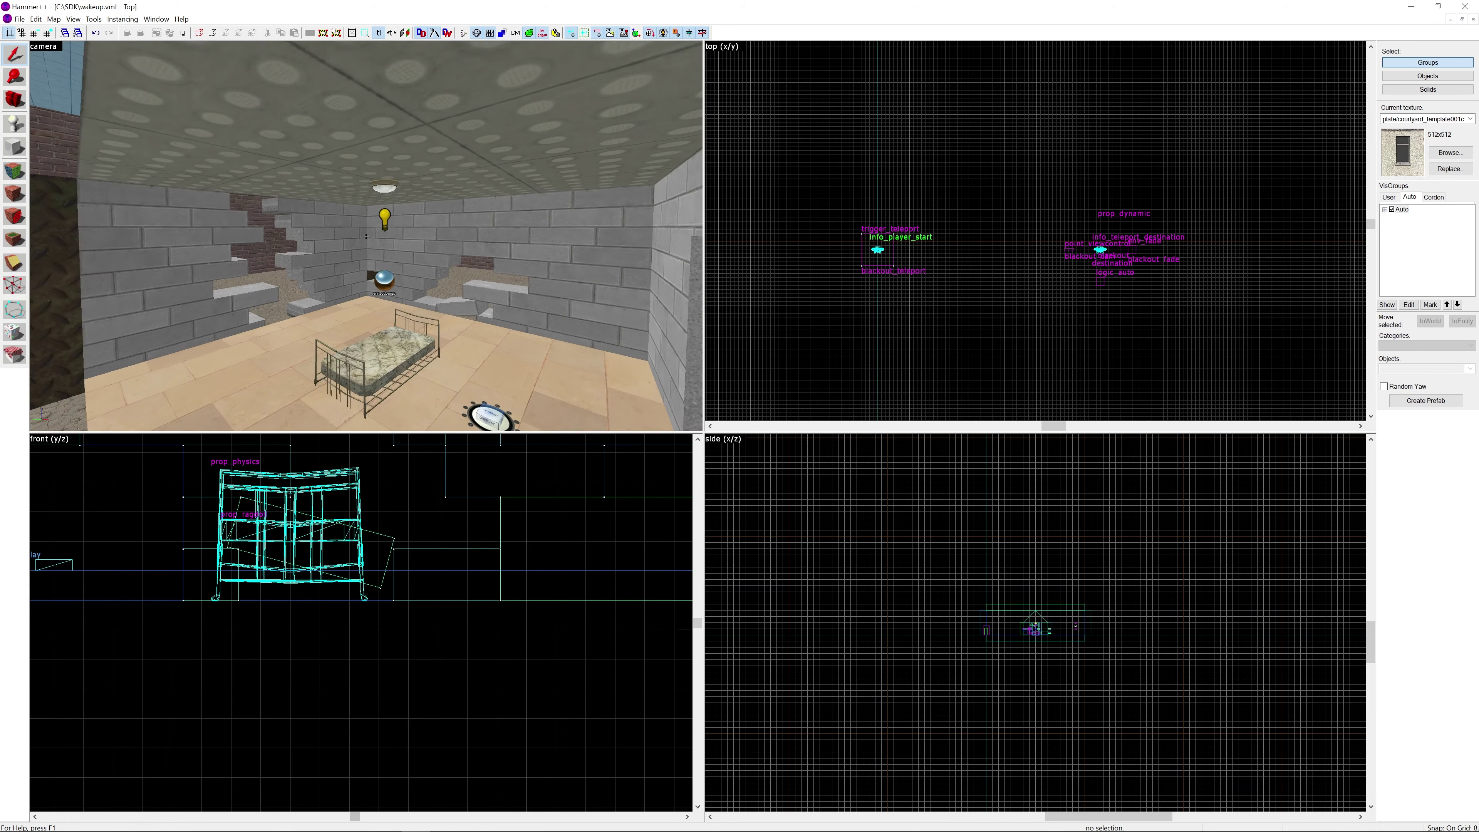
pyautogui.press('w')
pyautogui.press('z')
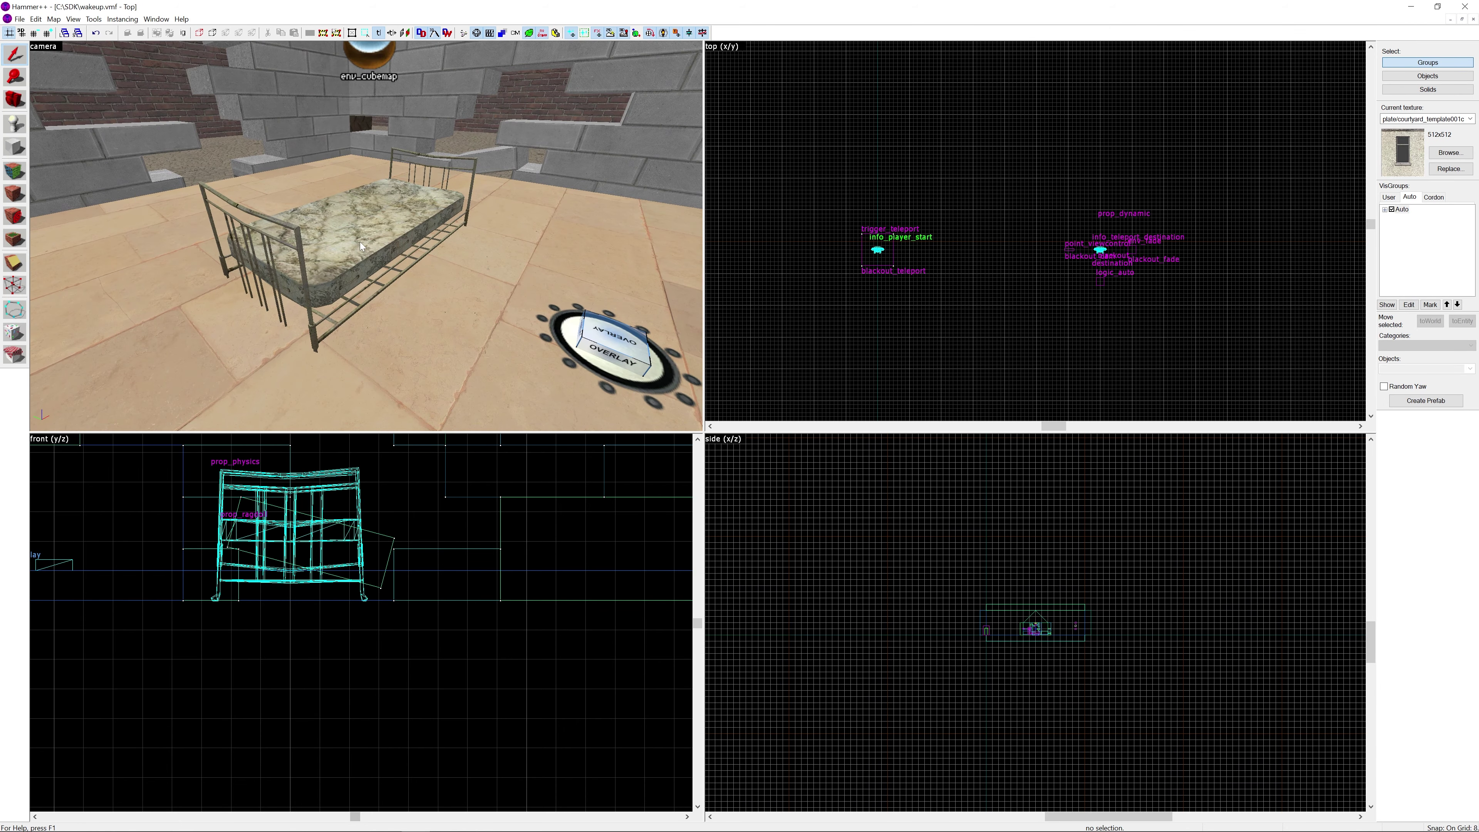
# Inspect the info_overlay on the tiled floor beside the bed and the area around the bed frame
pyautogui.click(619, 340)
pyautogui.press('z')
pyautogui.press('d')
pyautogui.press('z')
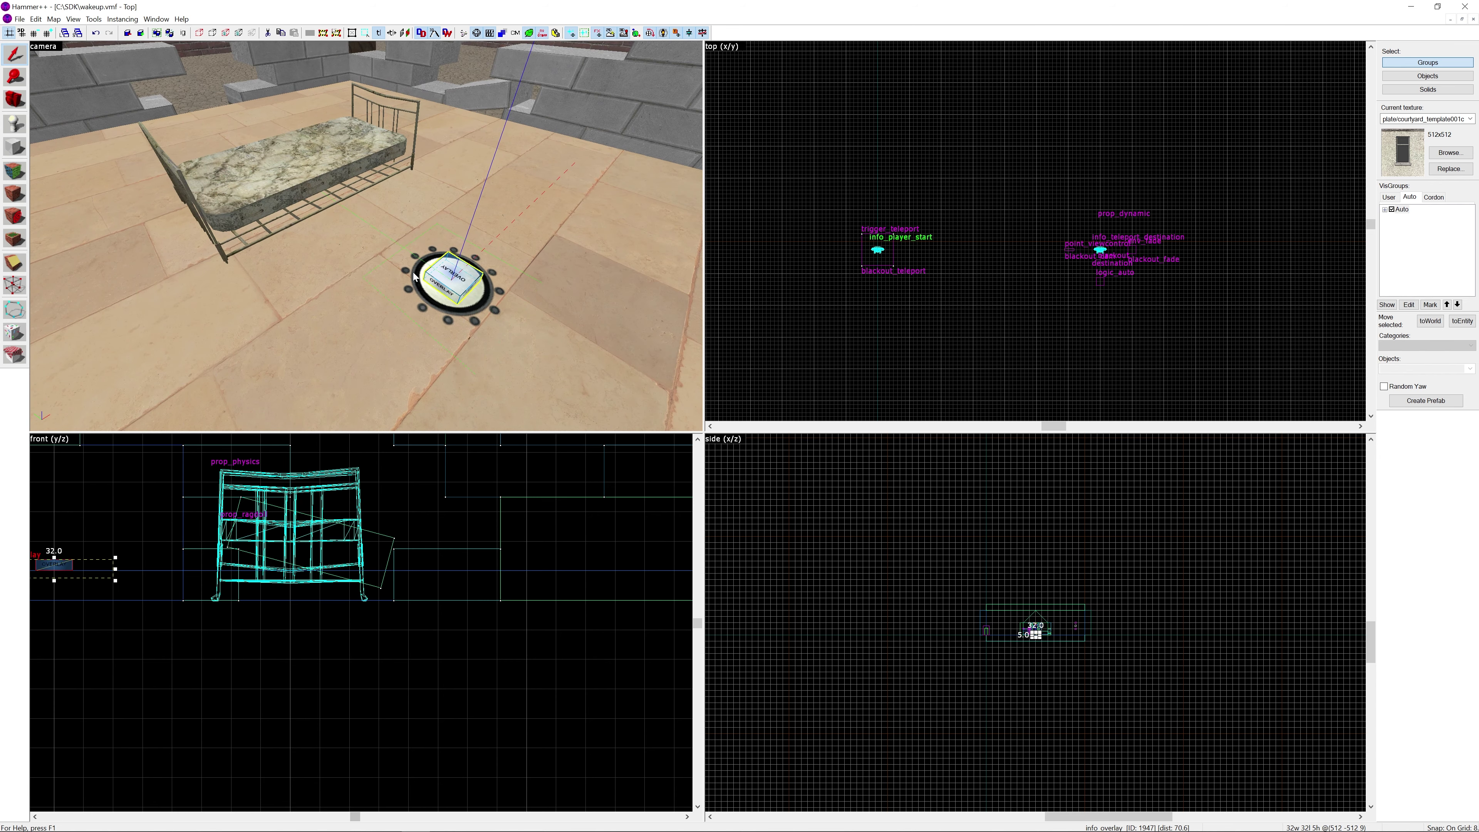
pyautogui.press('Escape')
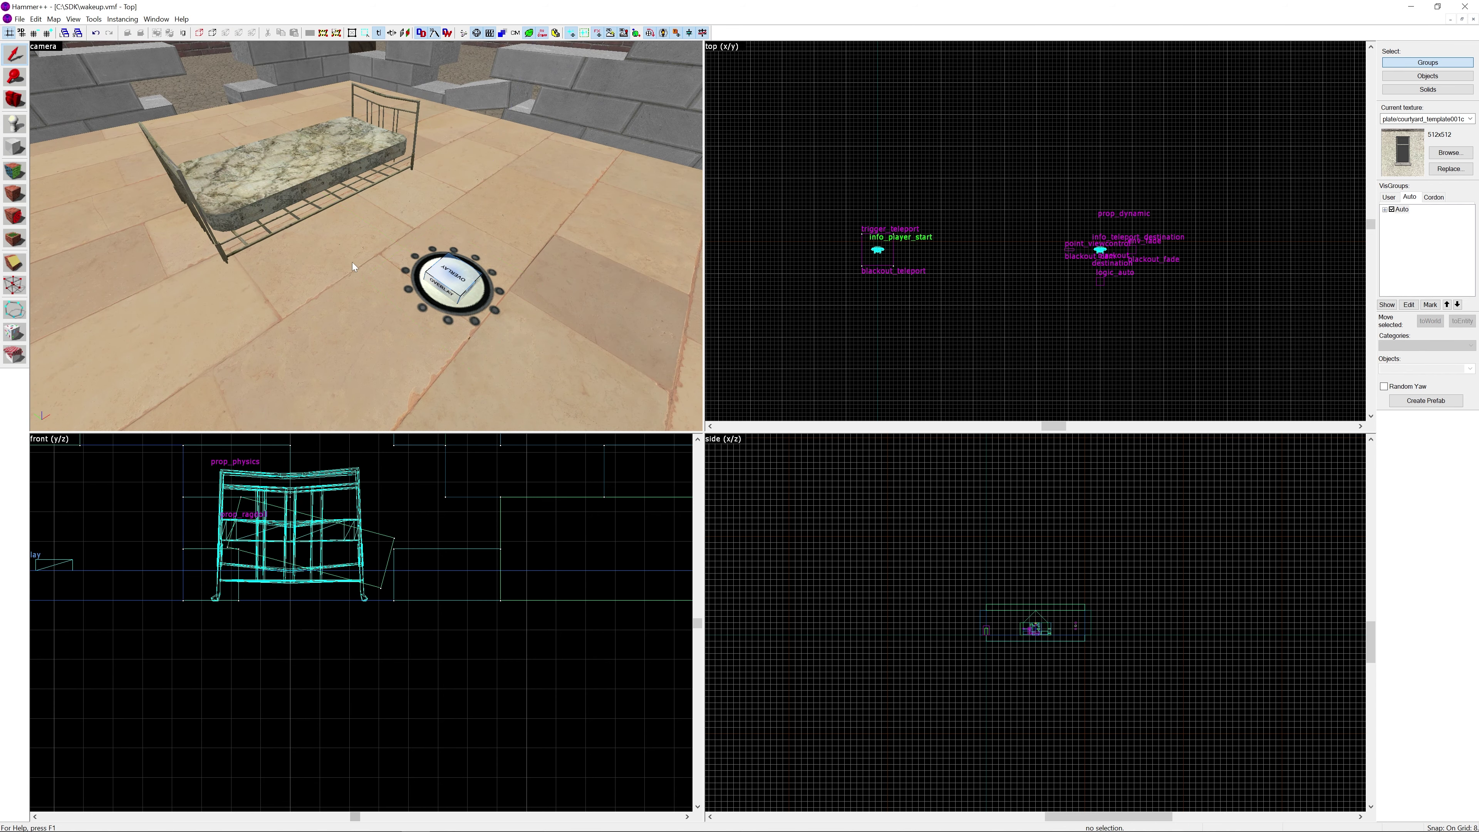
pyautogui.press('z')
pyautogui.press('w')
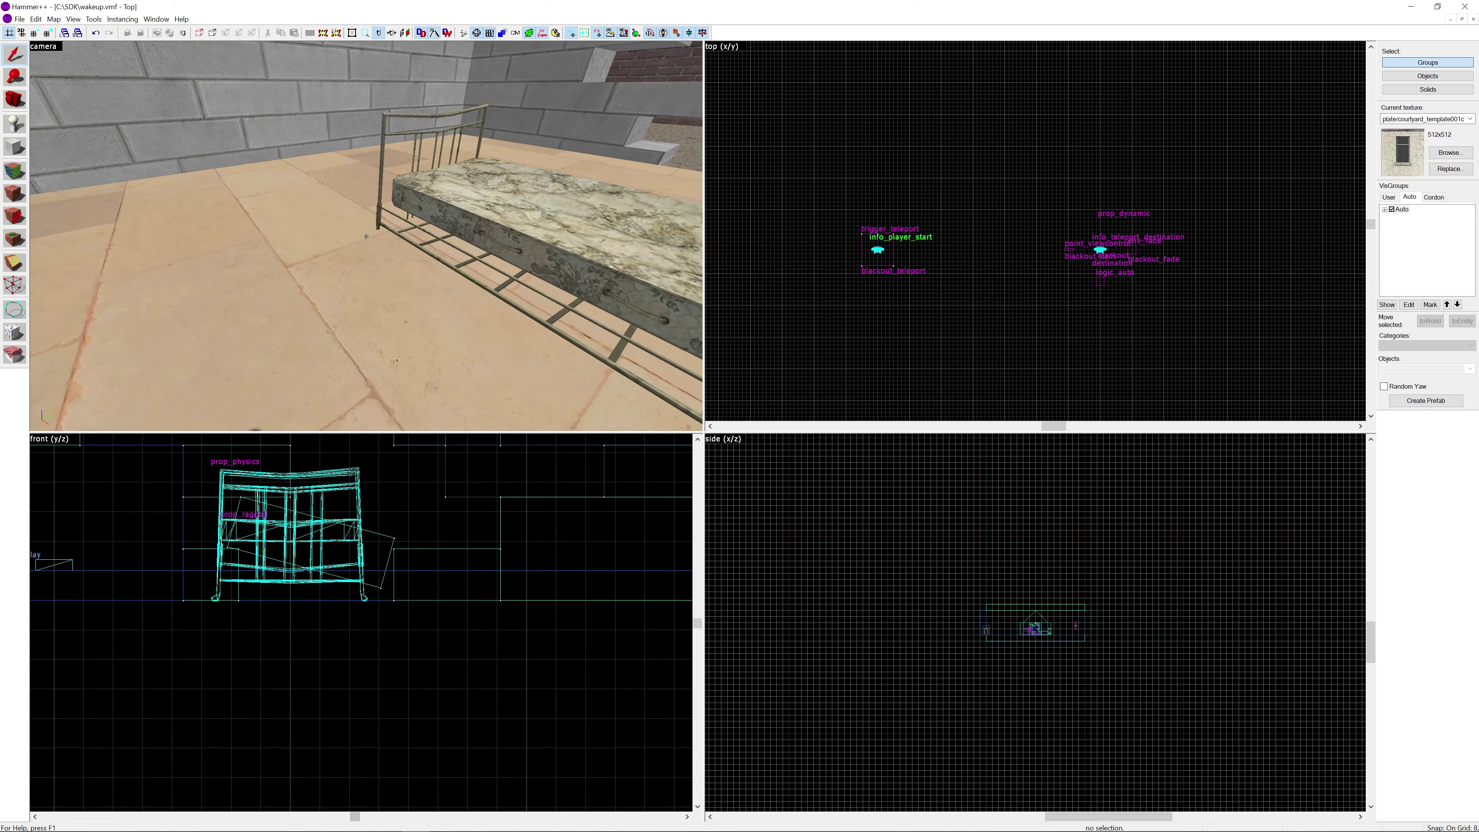
pyautogui.press('w')
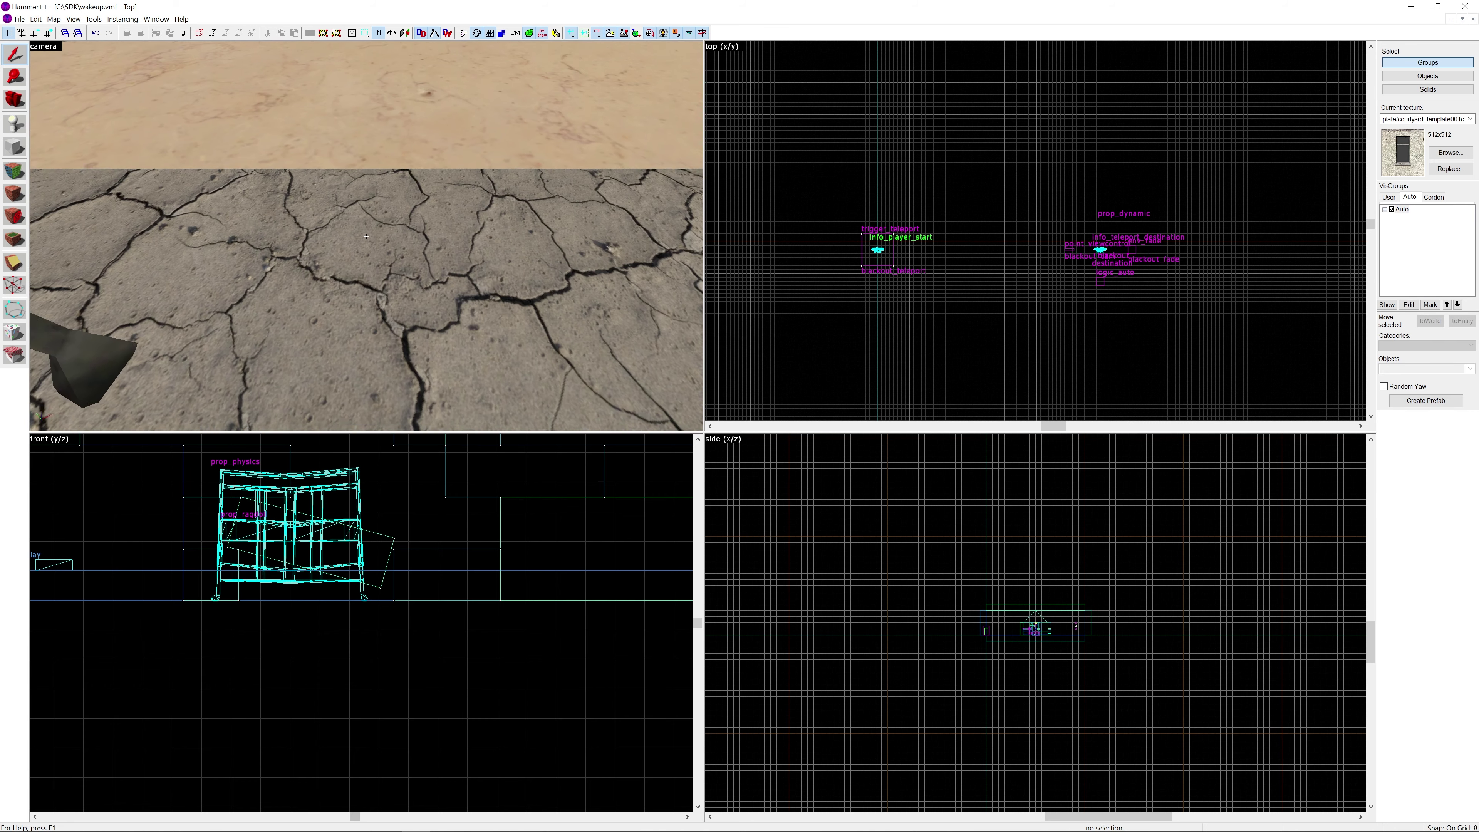
pyautogui.press('s')
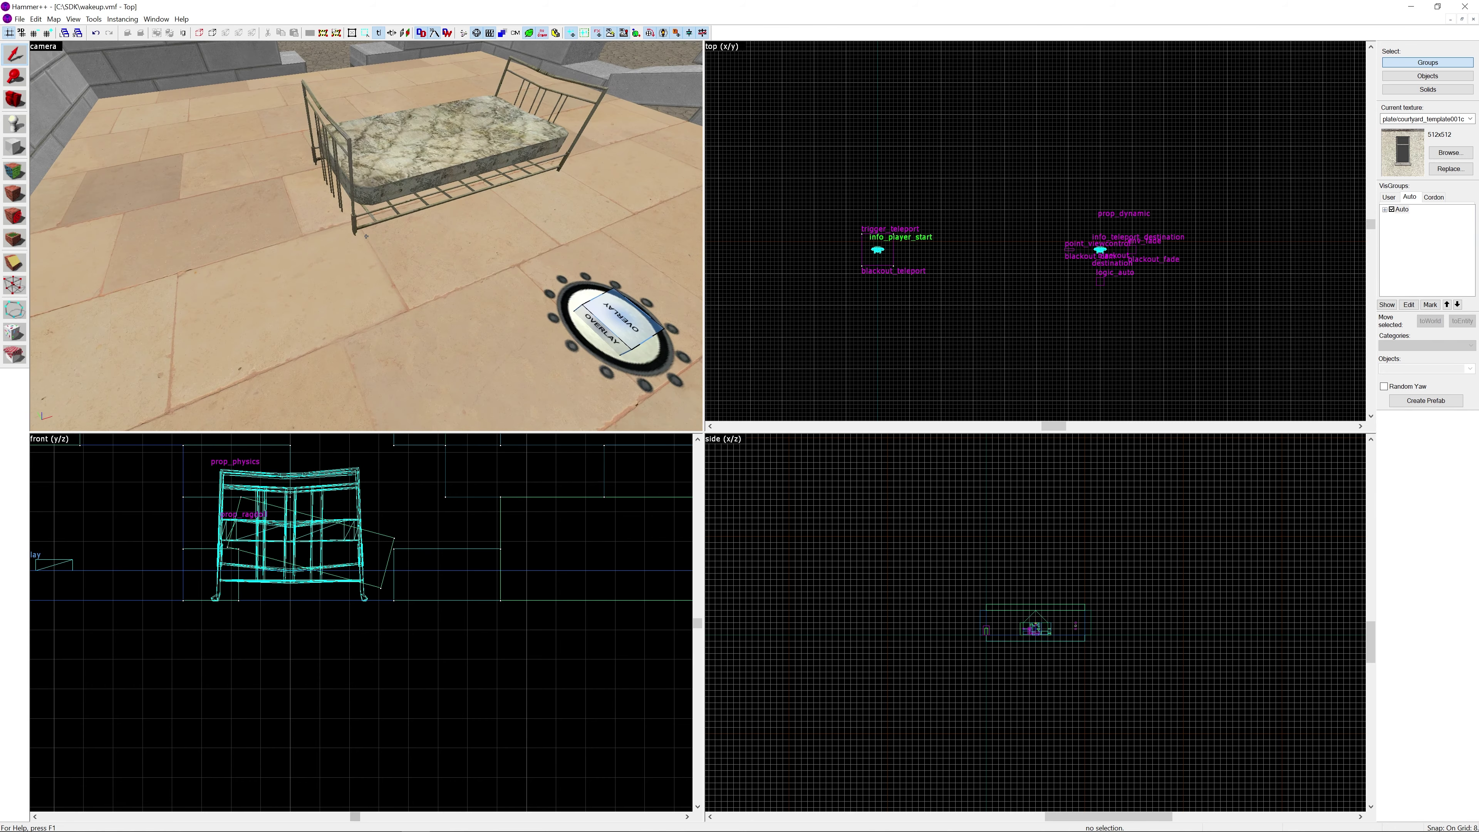
pyautogui.press('s')
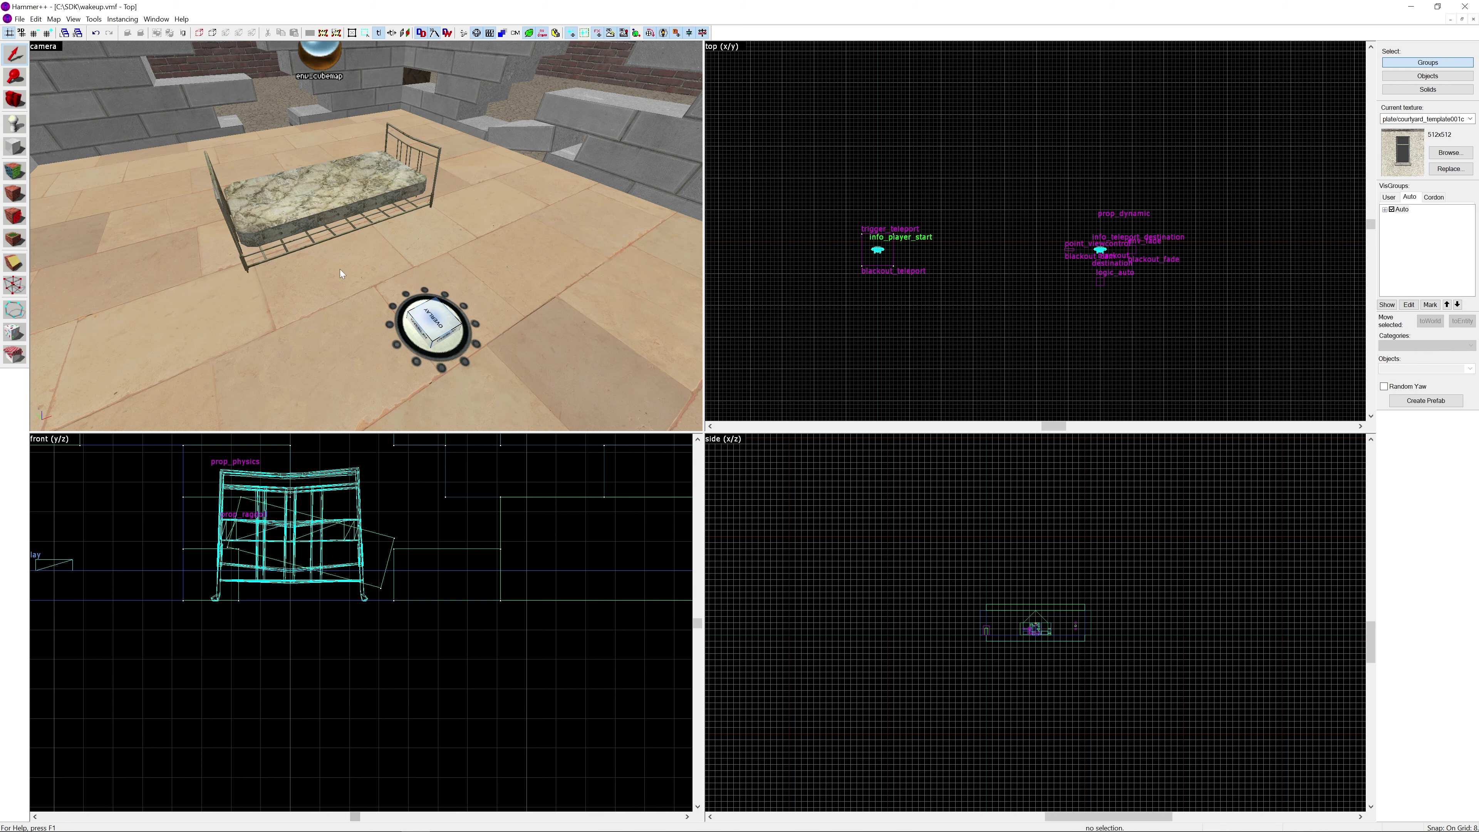
# Review the overlay's placement next to the bed and the outside of the house and courtyard
pyautogui.press('z')
pyautogui.press('a')
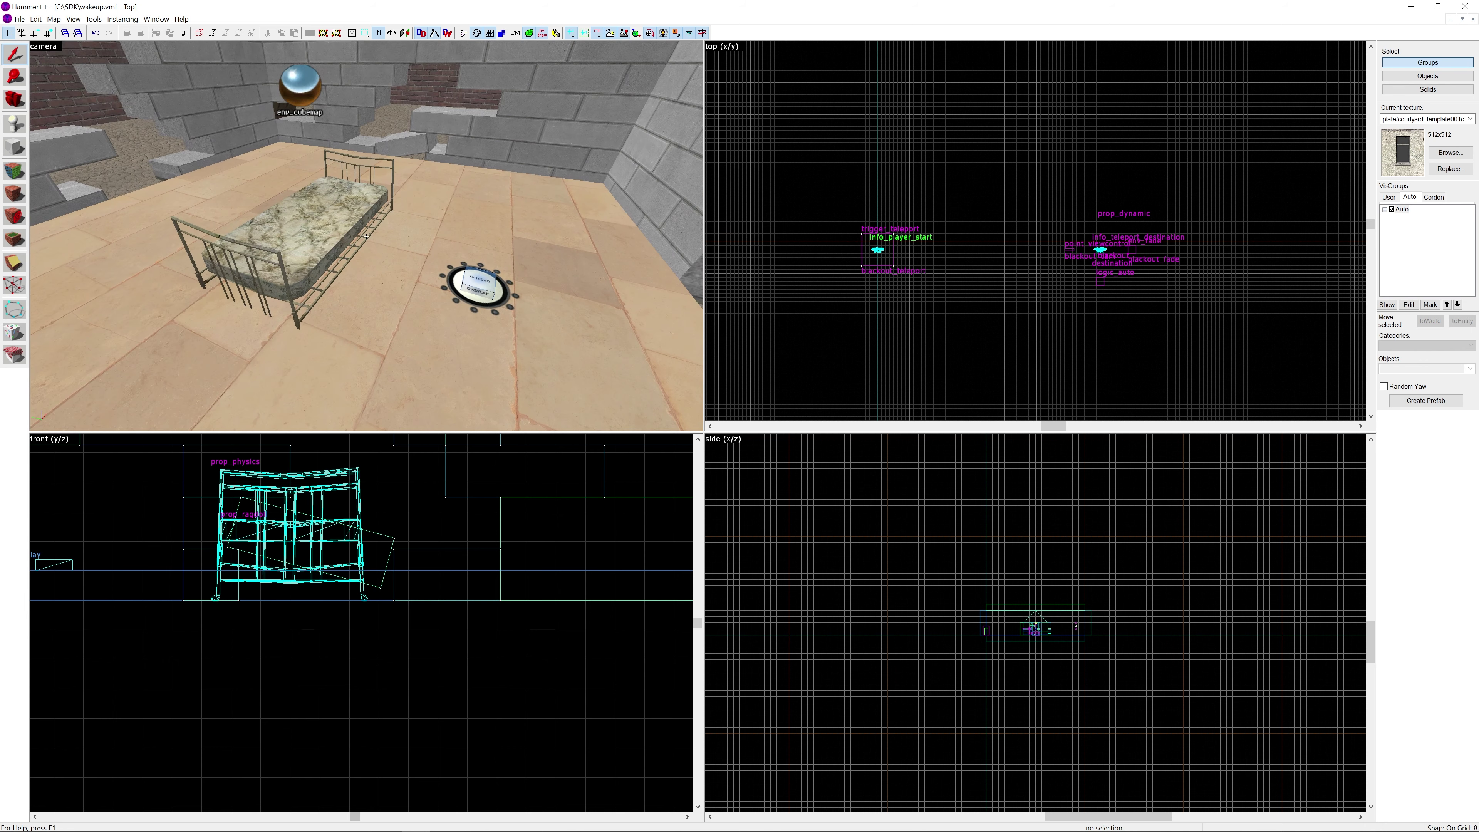
pyautogui.press('a')
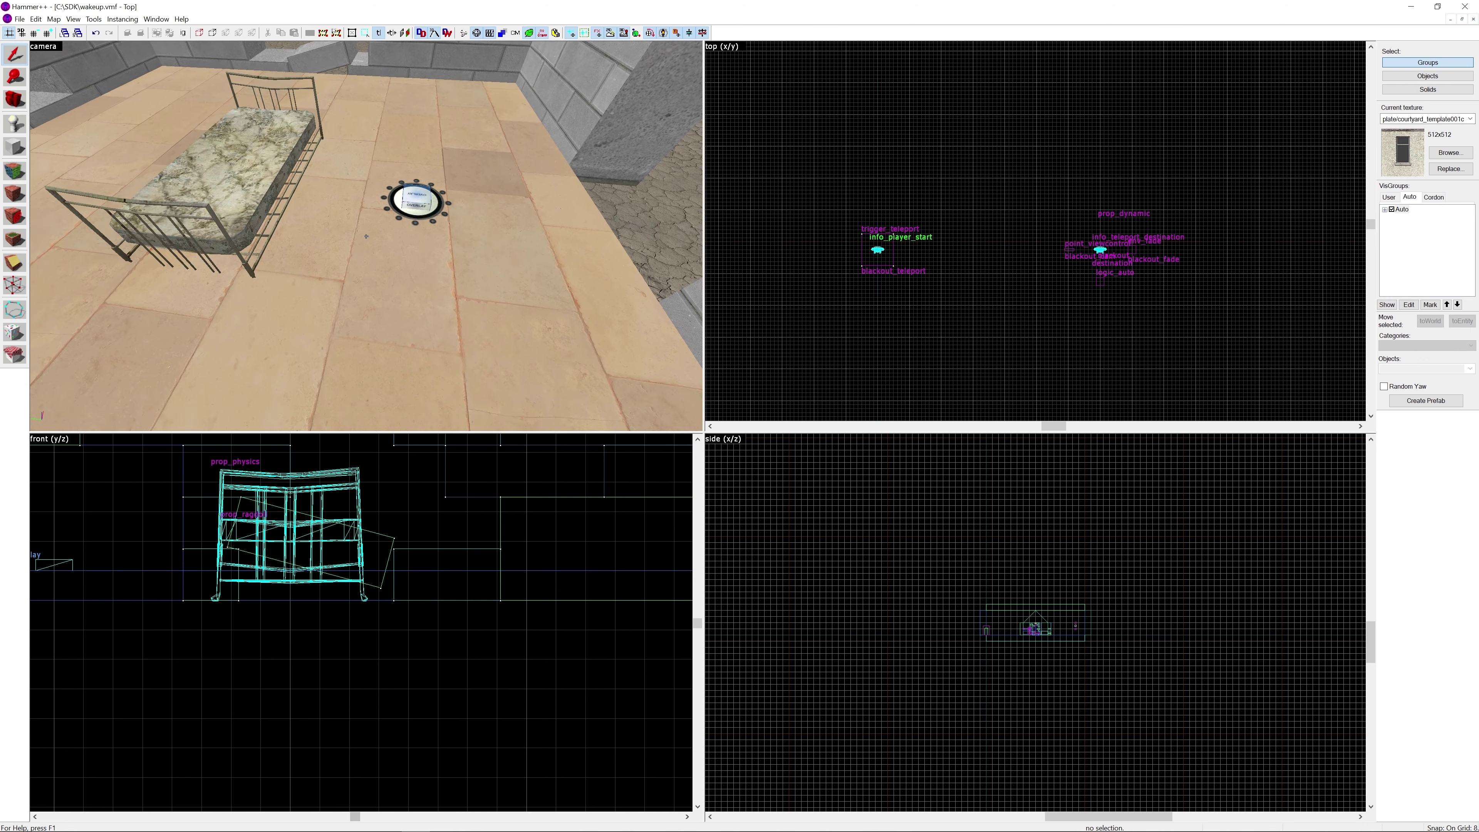
pyautogui.press('z')
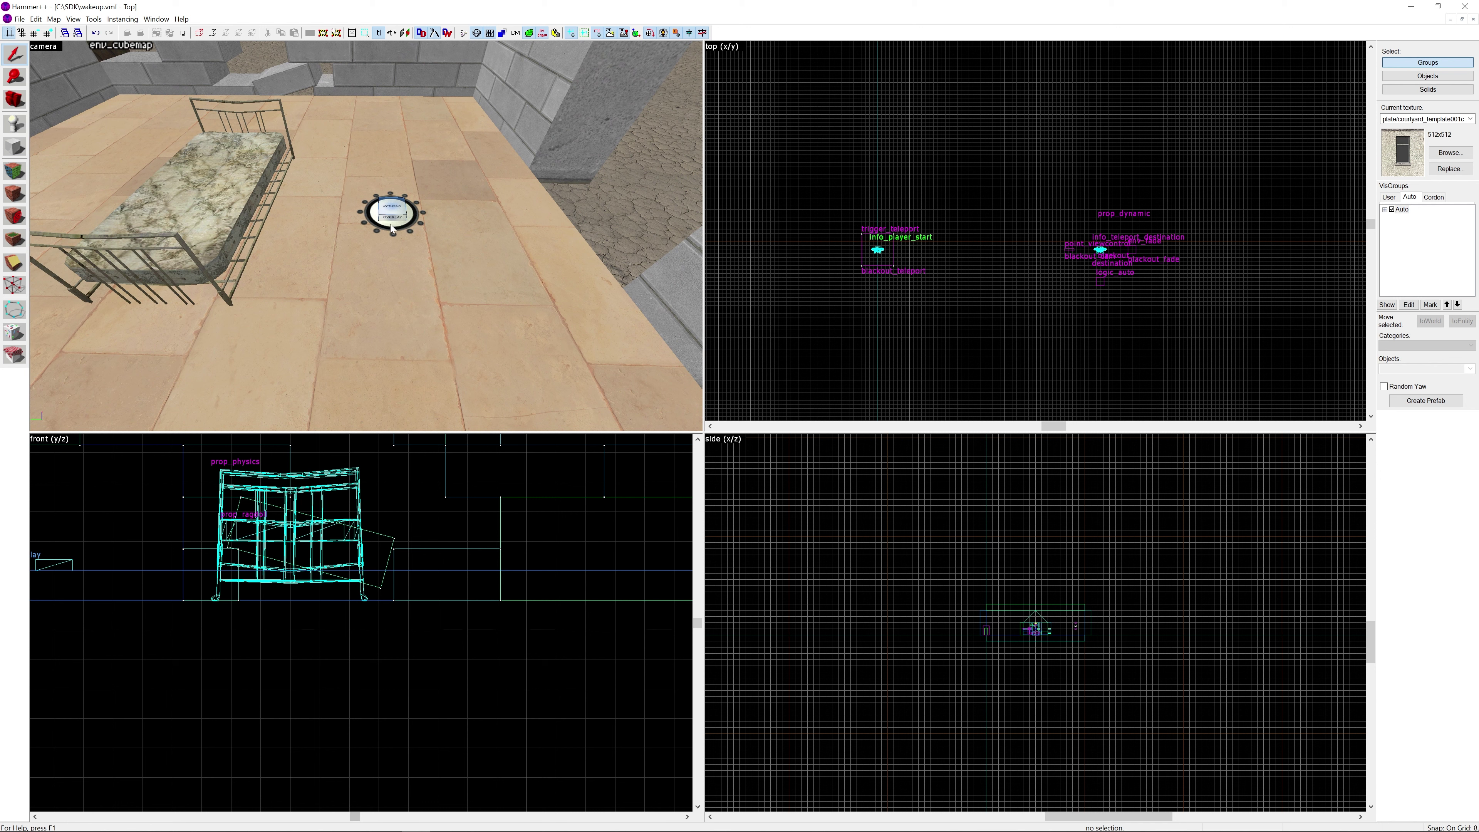
pyautogui.click(391, 214)
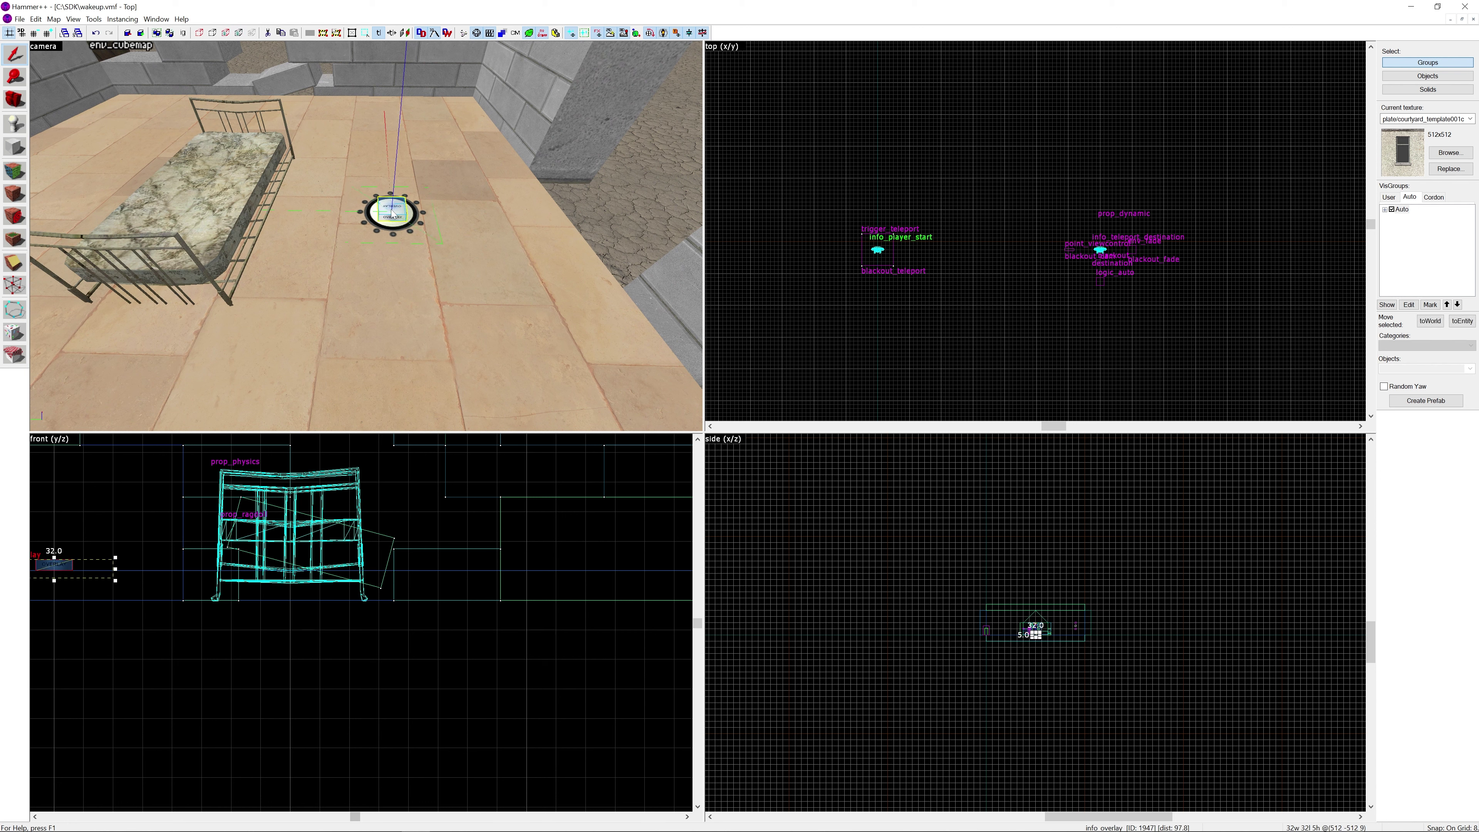
pyautogui.press('Escape')
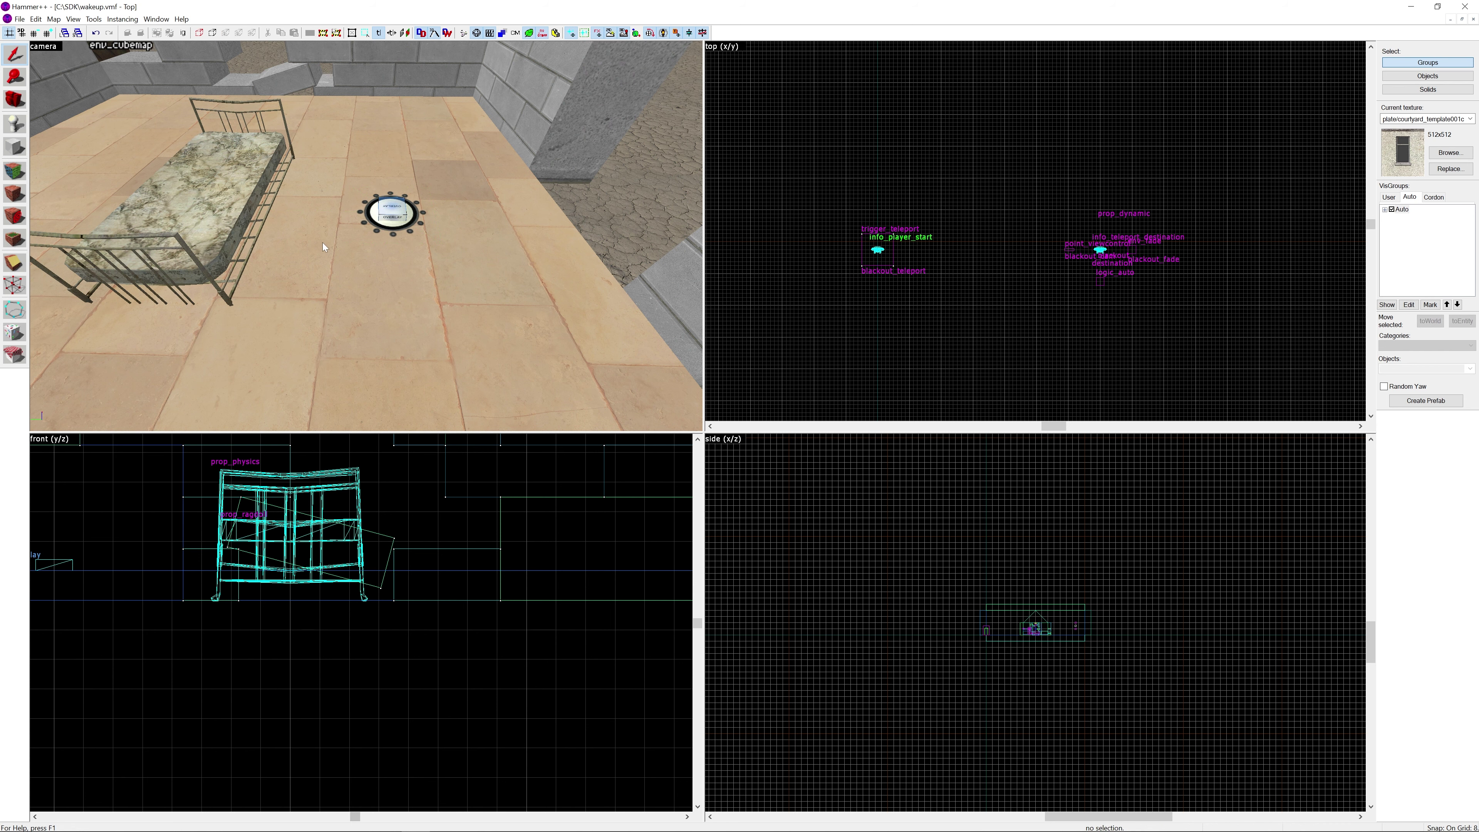
pyautogui.press('z')
pyautogui.press('s')
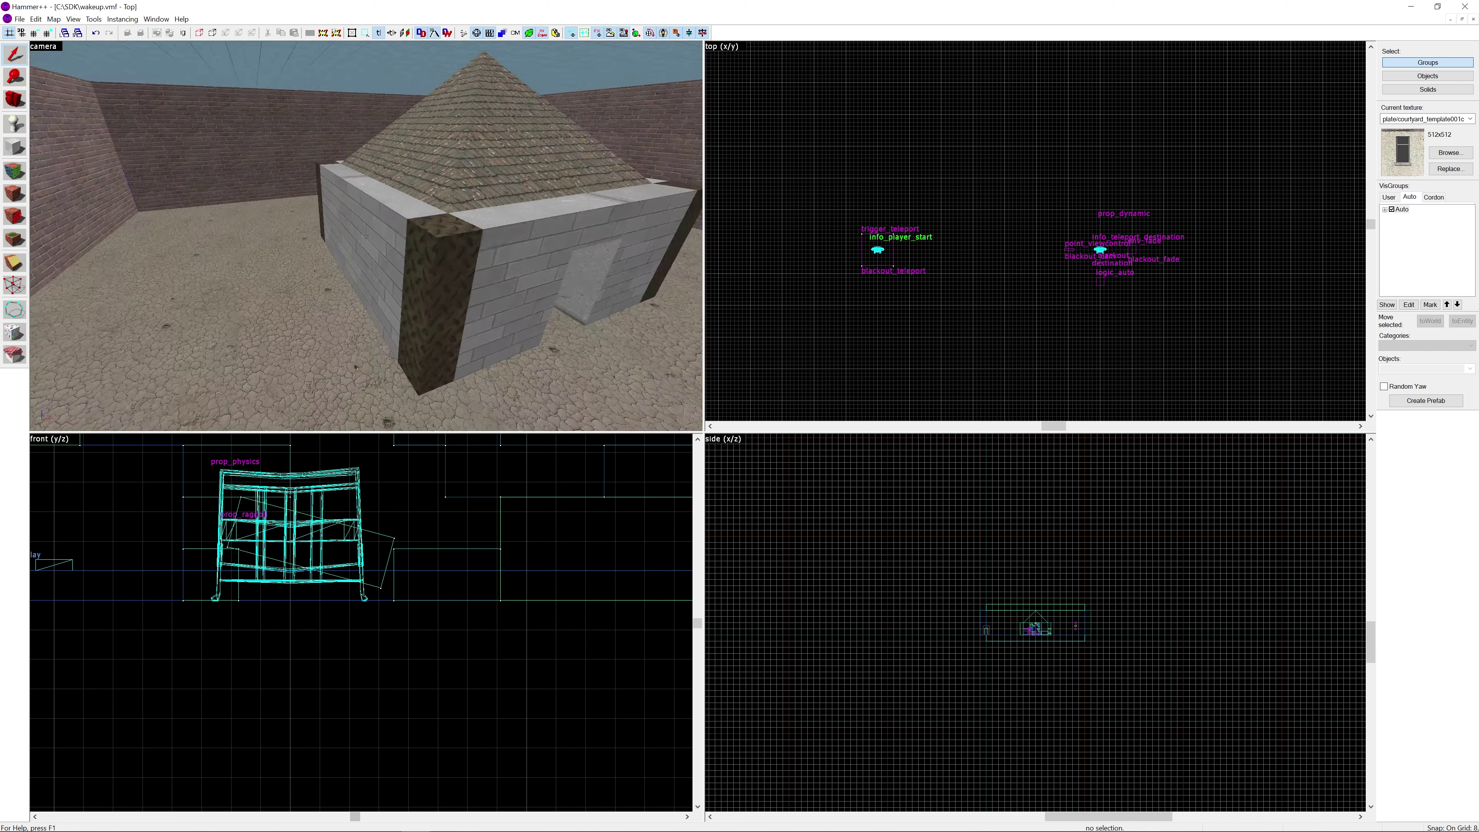
pyautogui.press('w')
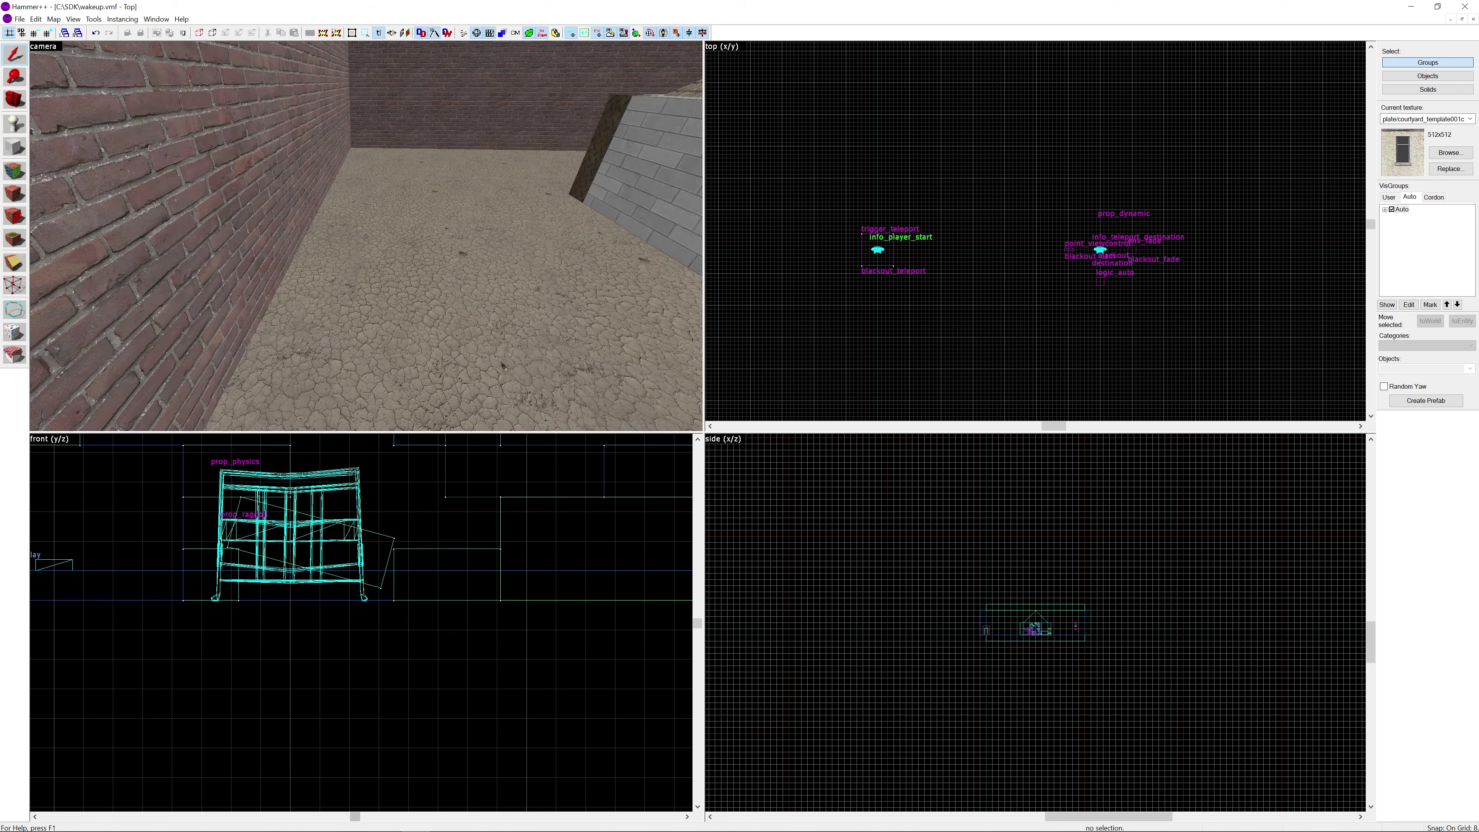
# Place an info_player_start entity on the courtyard ground near the brick wall
pyautogui.click(12, 126)
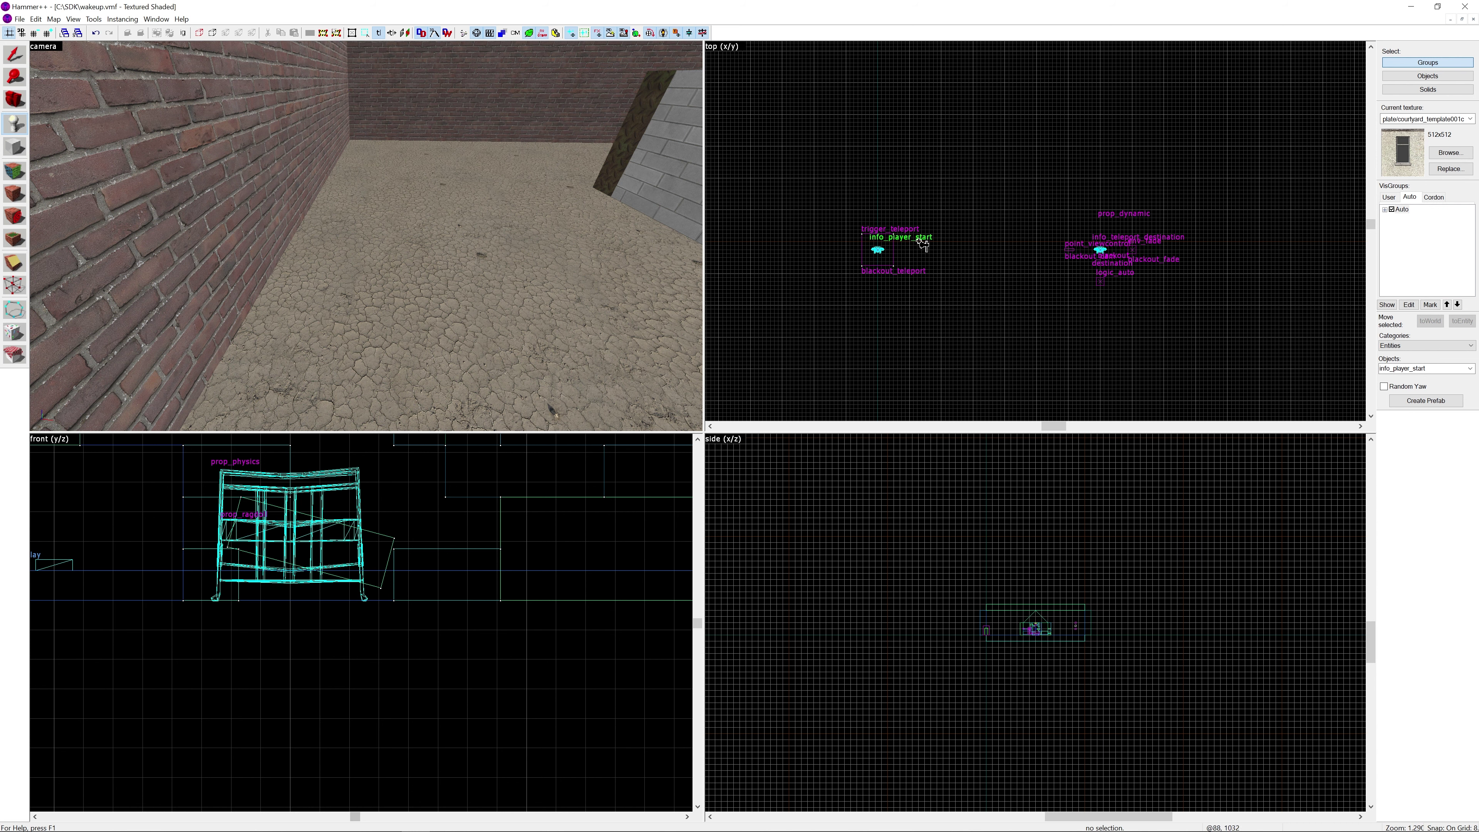
pyautogui.press('z')
pyautogui.press('w')
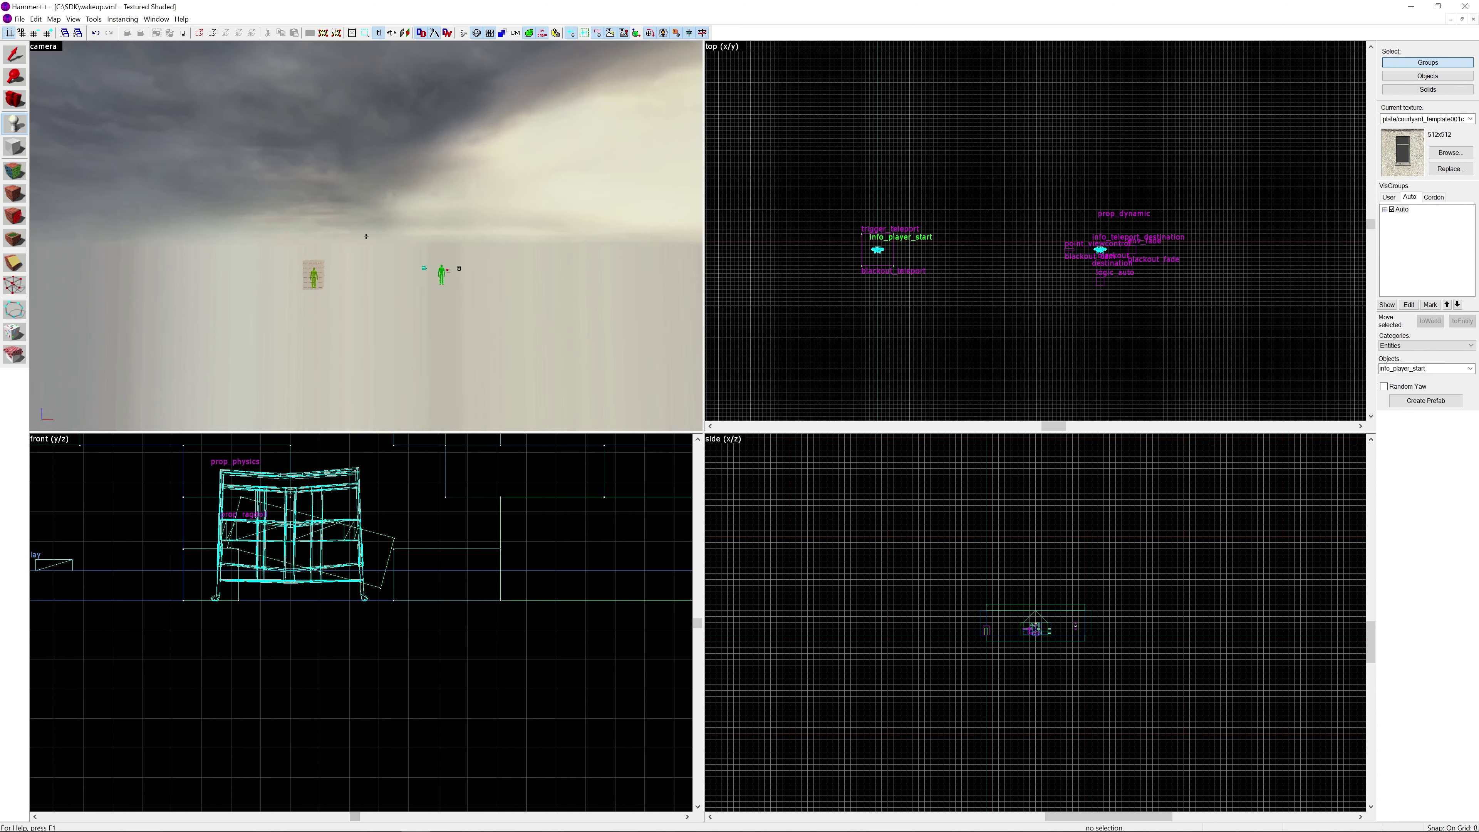
pyautogui.press('w')
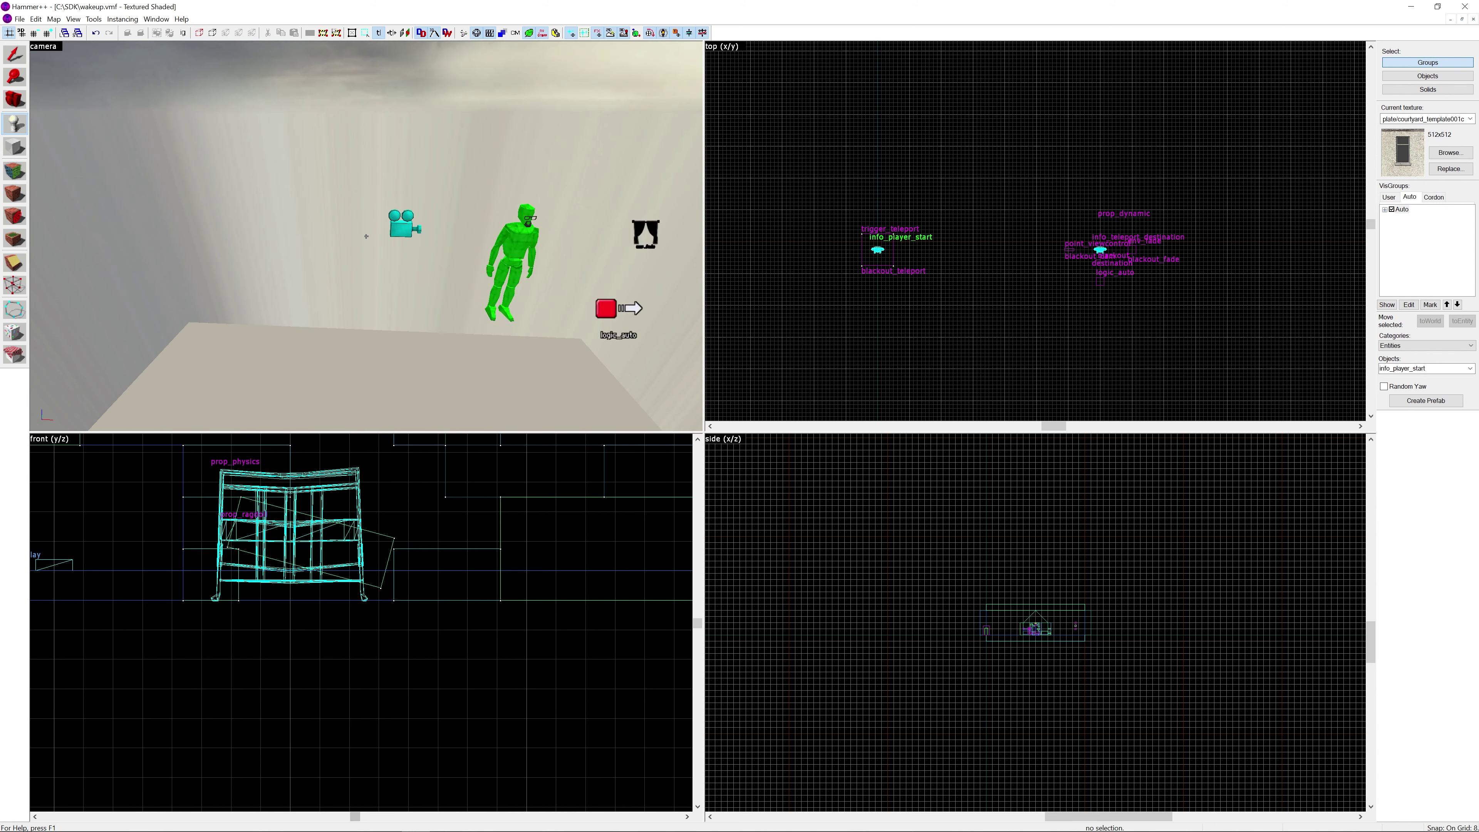
pyautogui.press('d')
pyautogui.press('a')
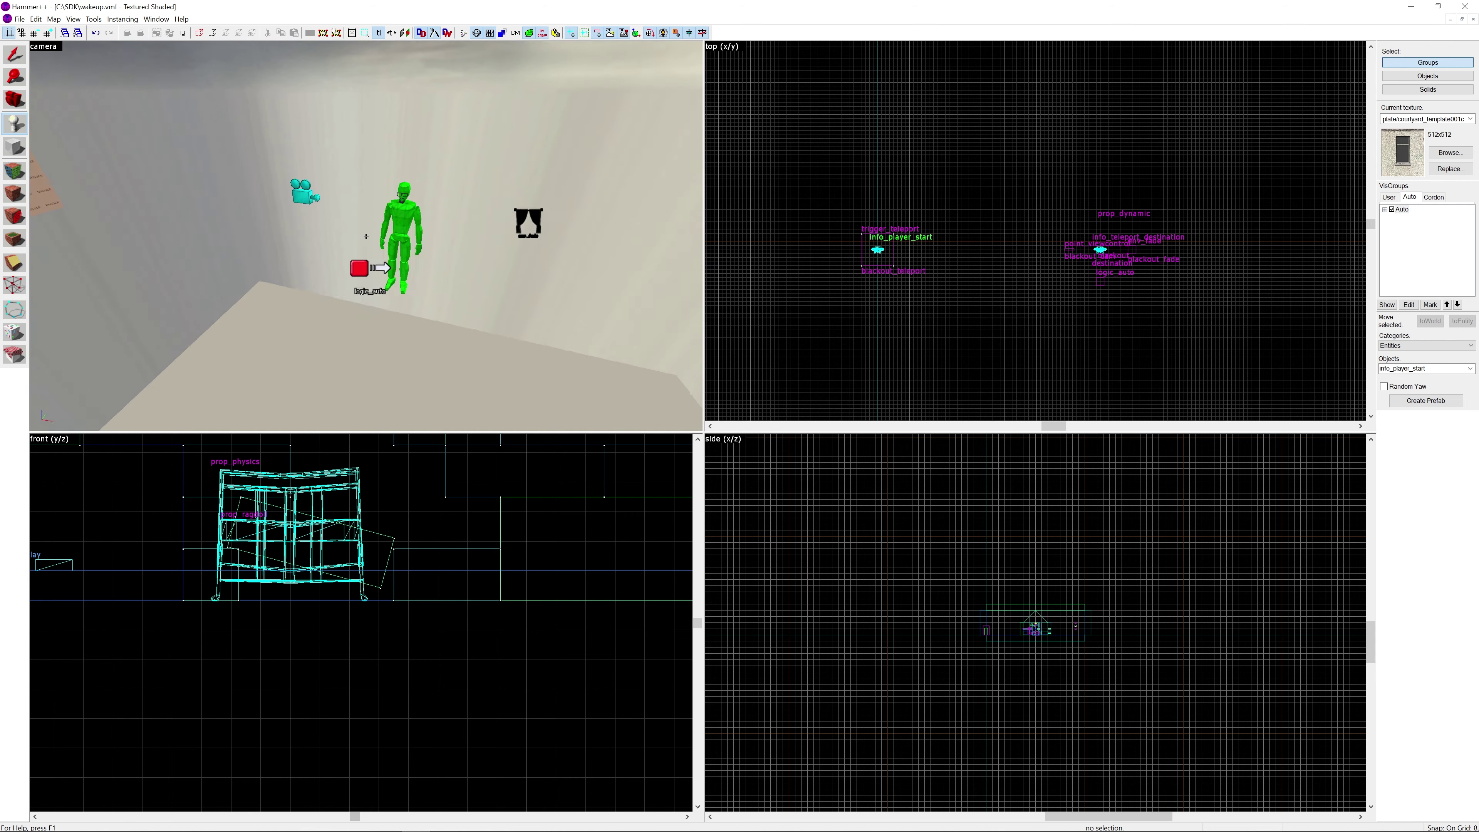
pyautogui.press('w')
pyautogui.press('s')
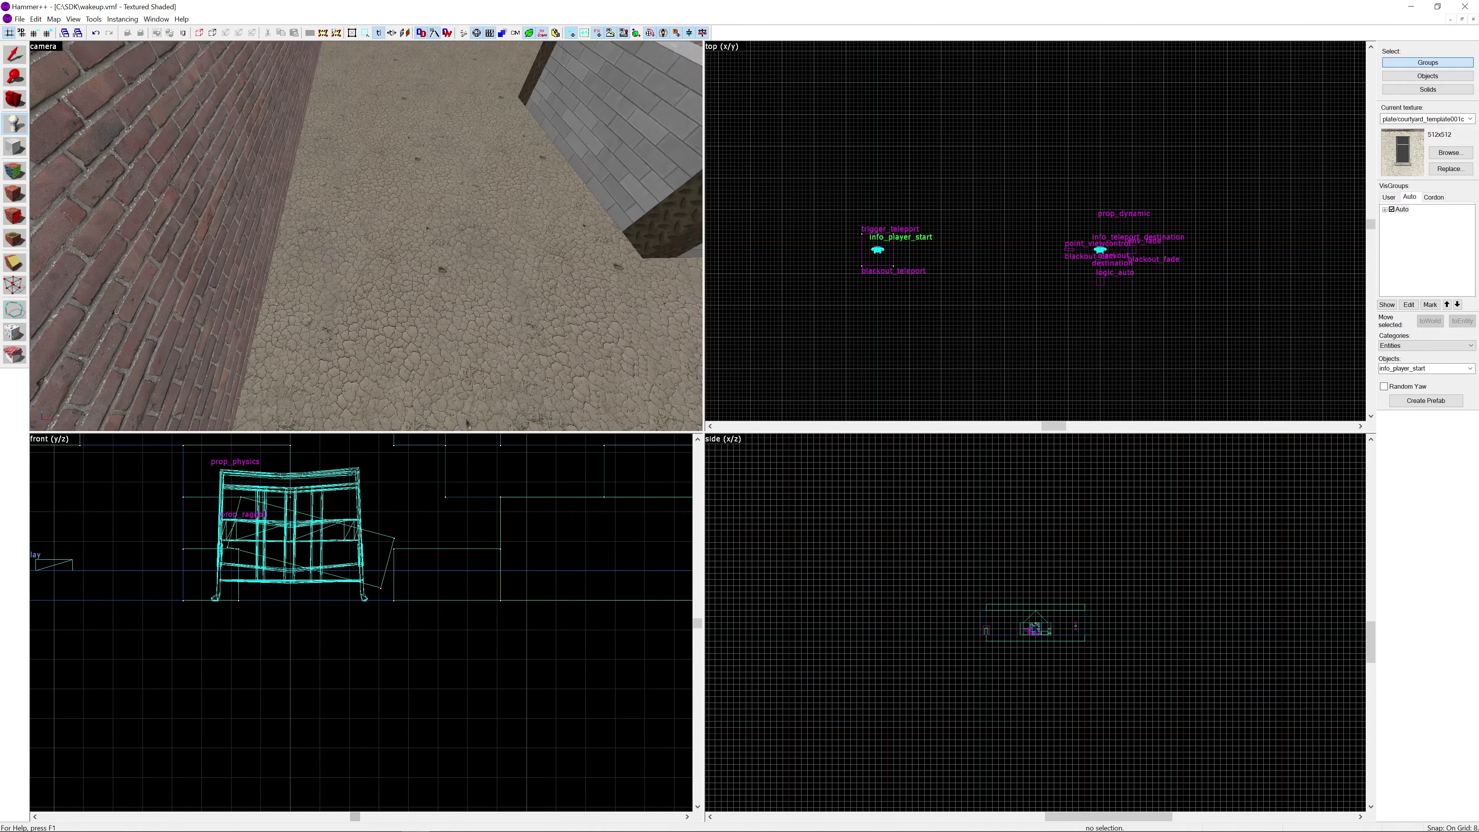
pyautogui.click(362, 210)
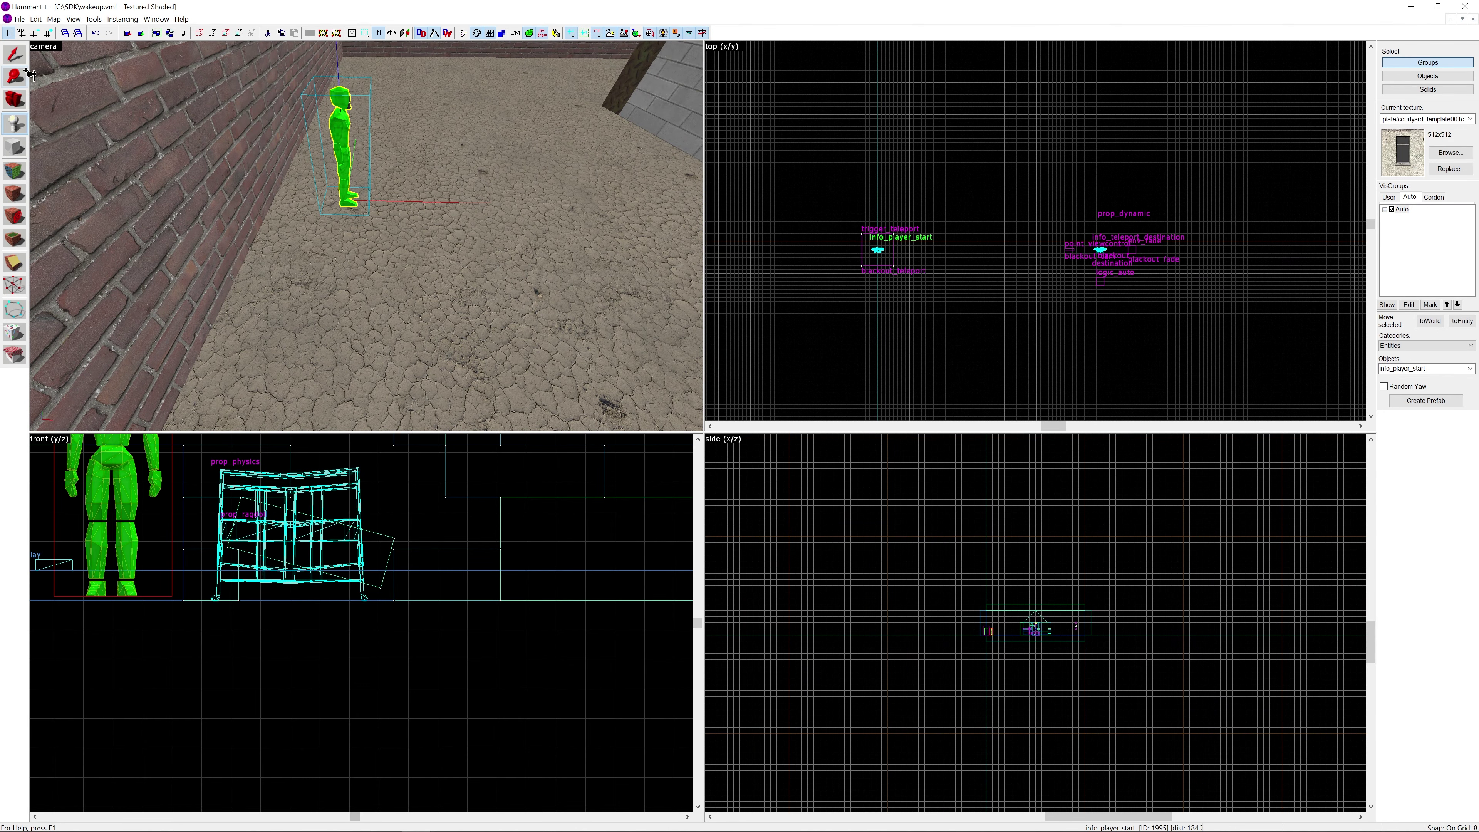
# Move the new info_player_start to about (64, -512) and rest its feet on the ground plane
pyautogui.click(16, 58)
pyautogui.scroll(-5, 922, 291)
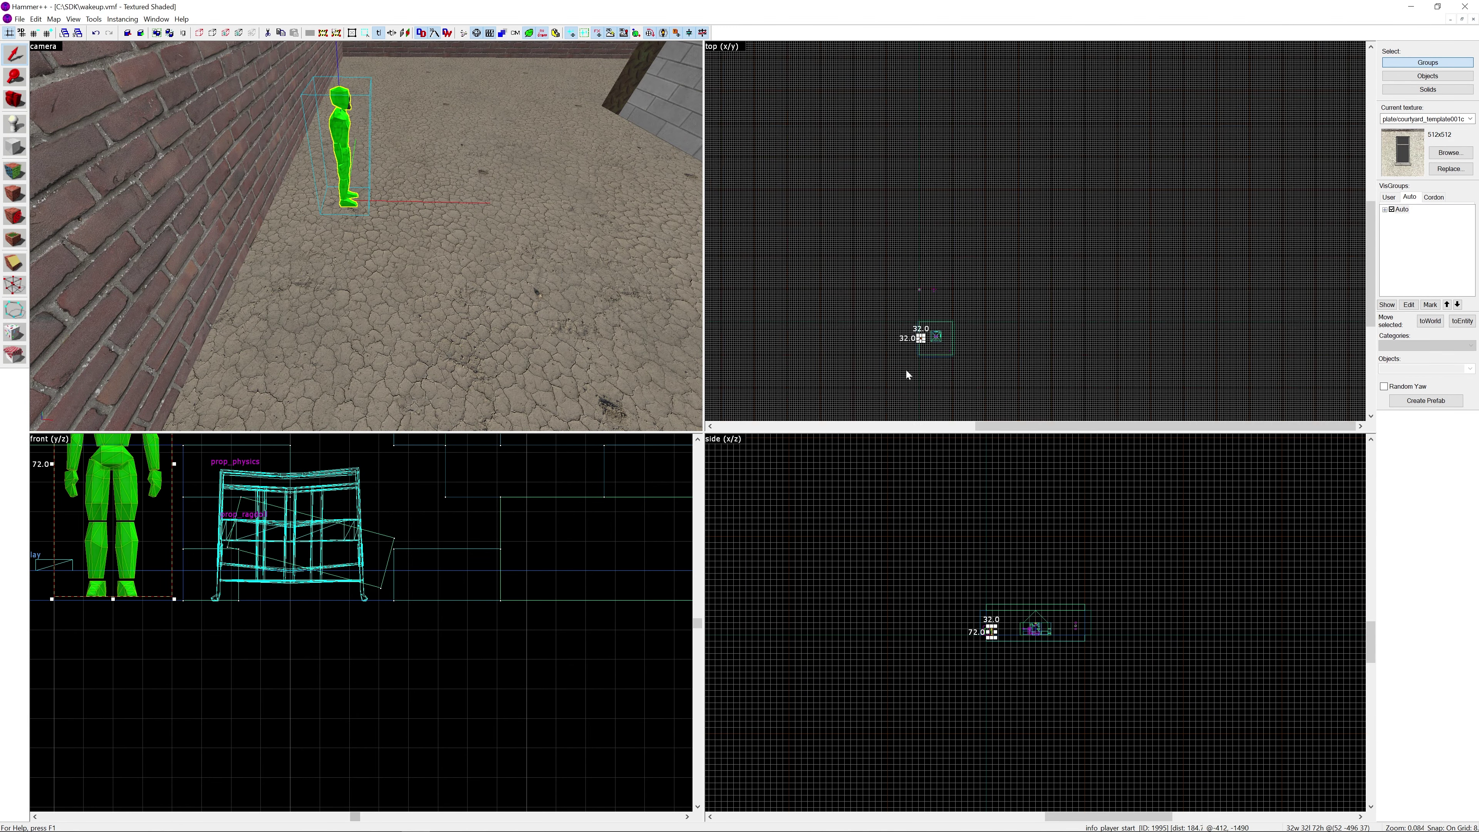
pyautogui.scroll(15, 927, 326)
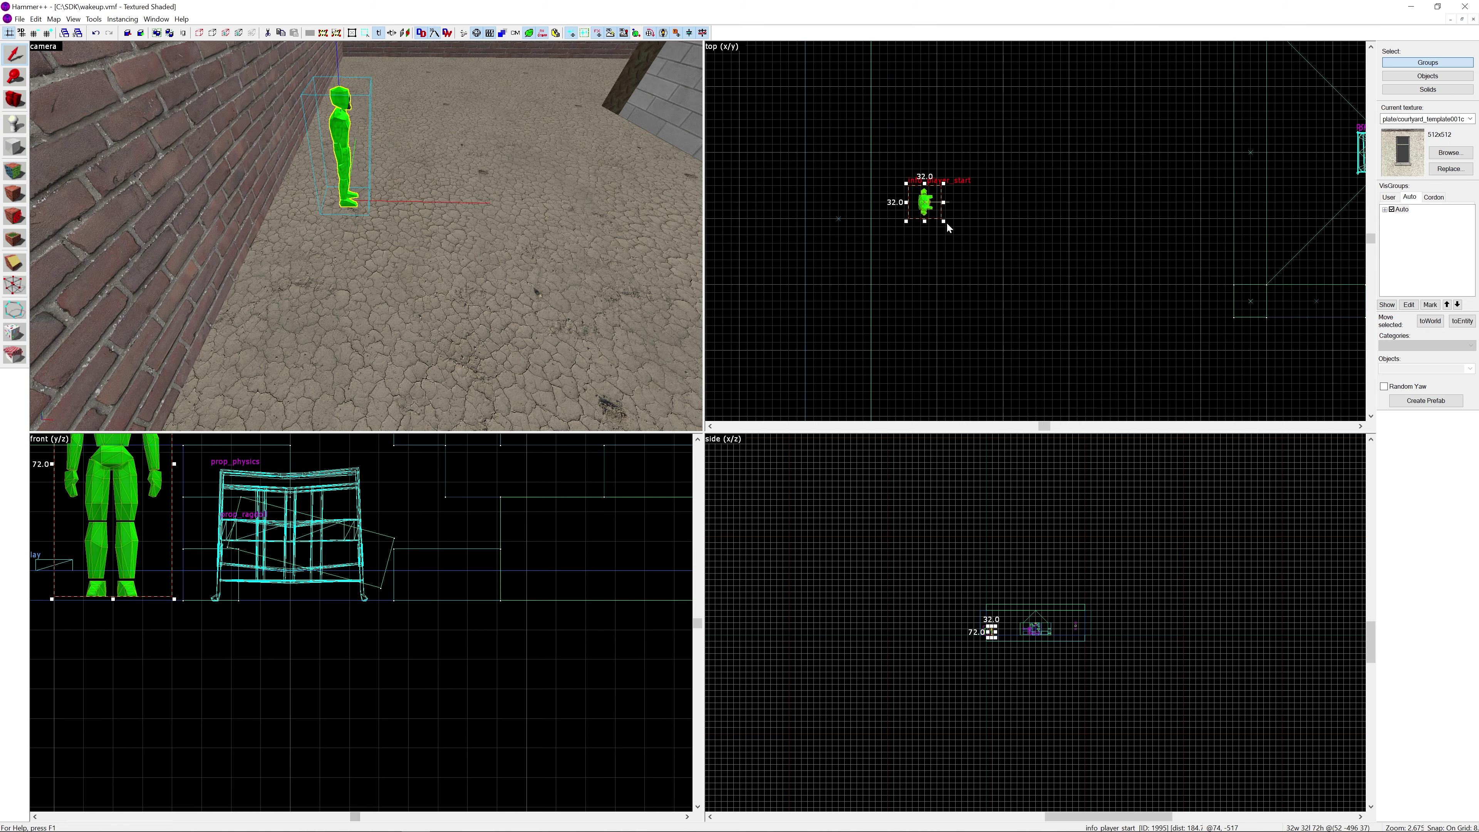
pyautogui.scroll(2, 944, 222)
pyautogui.moveTo(939, 215); pyautogui.dragTo(955, 242)
pyautogui.scroll(6, 1039, 660)
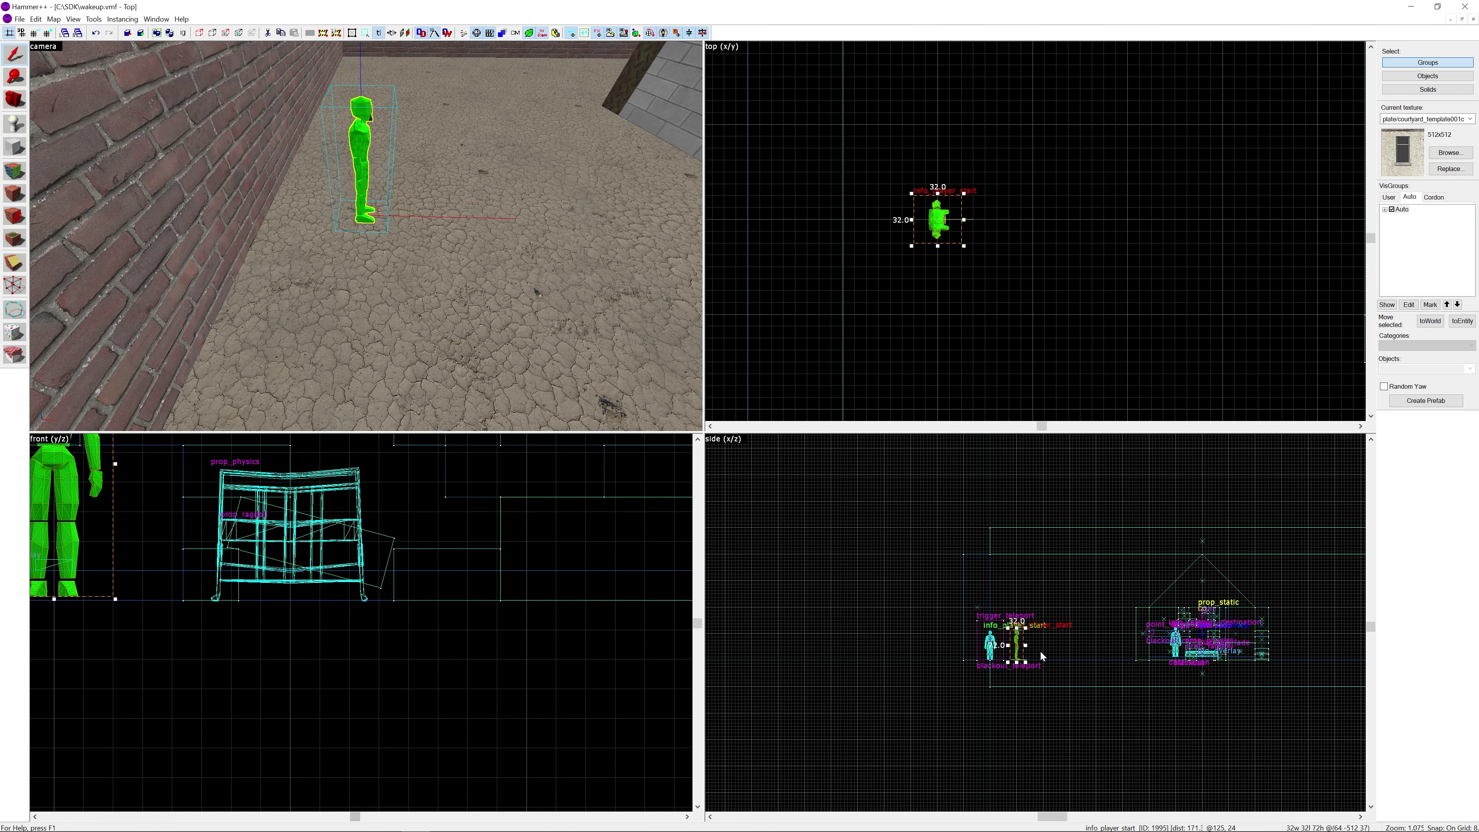
pyautogui.scroll(7, 1037, 659)
pyautogui.moveTo(1007, 622); pyautogui.dragTo(1004, 619)
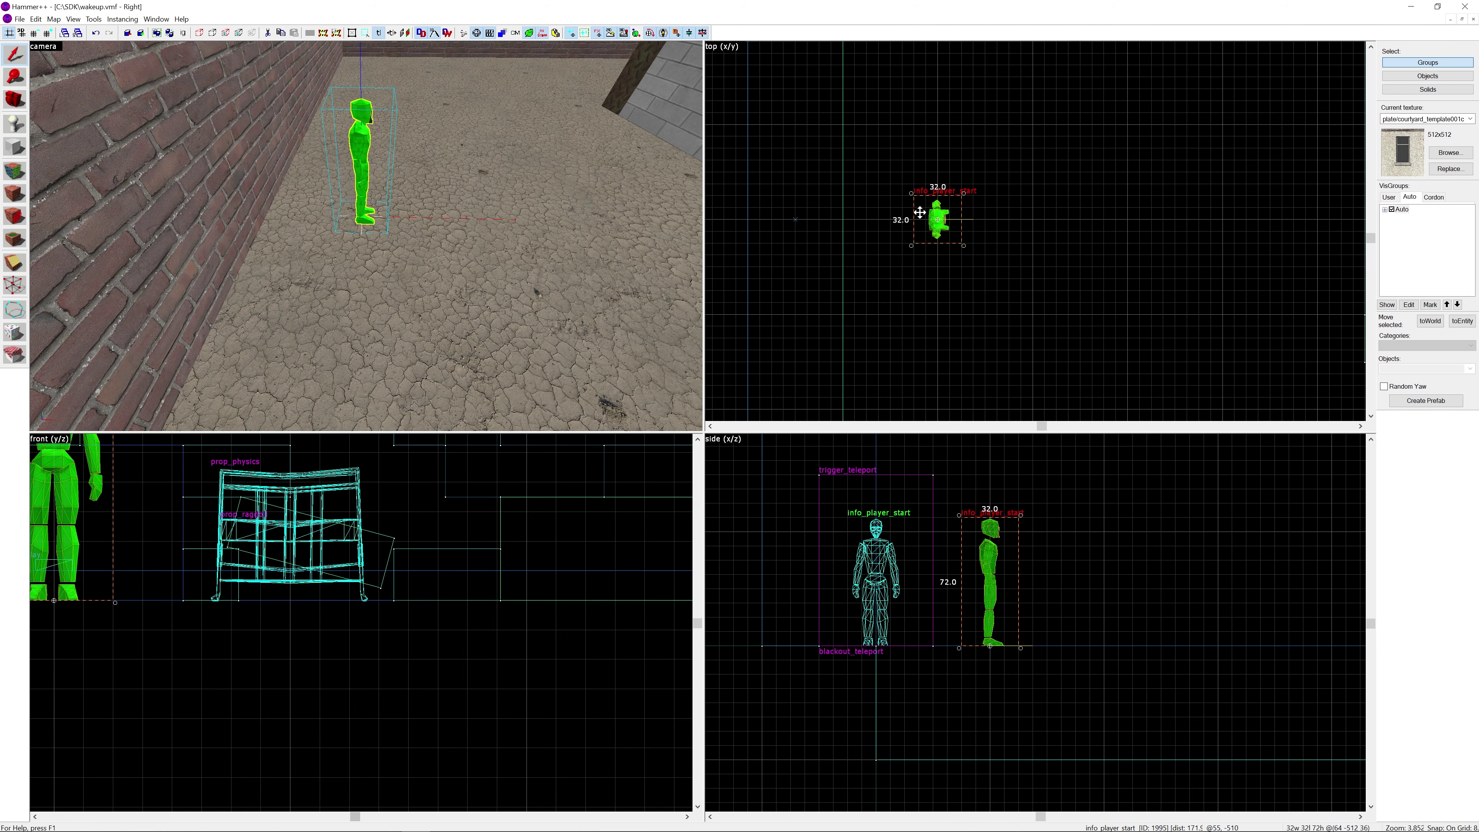
# Rotate the new info_player_start 90 degrees clockwise as seen from above and keep it selected
pyautogui.moveTo(912, 195); pyautogui.dragTo(943, 194)
pyautogui.press('Escape')
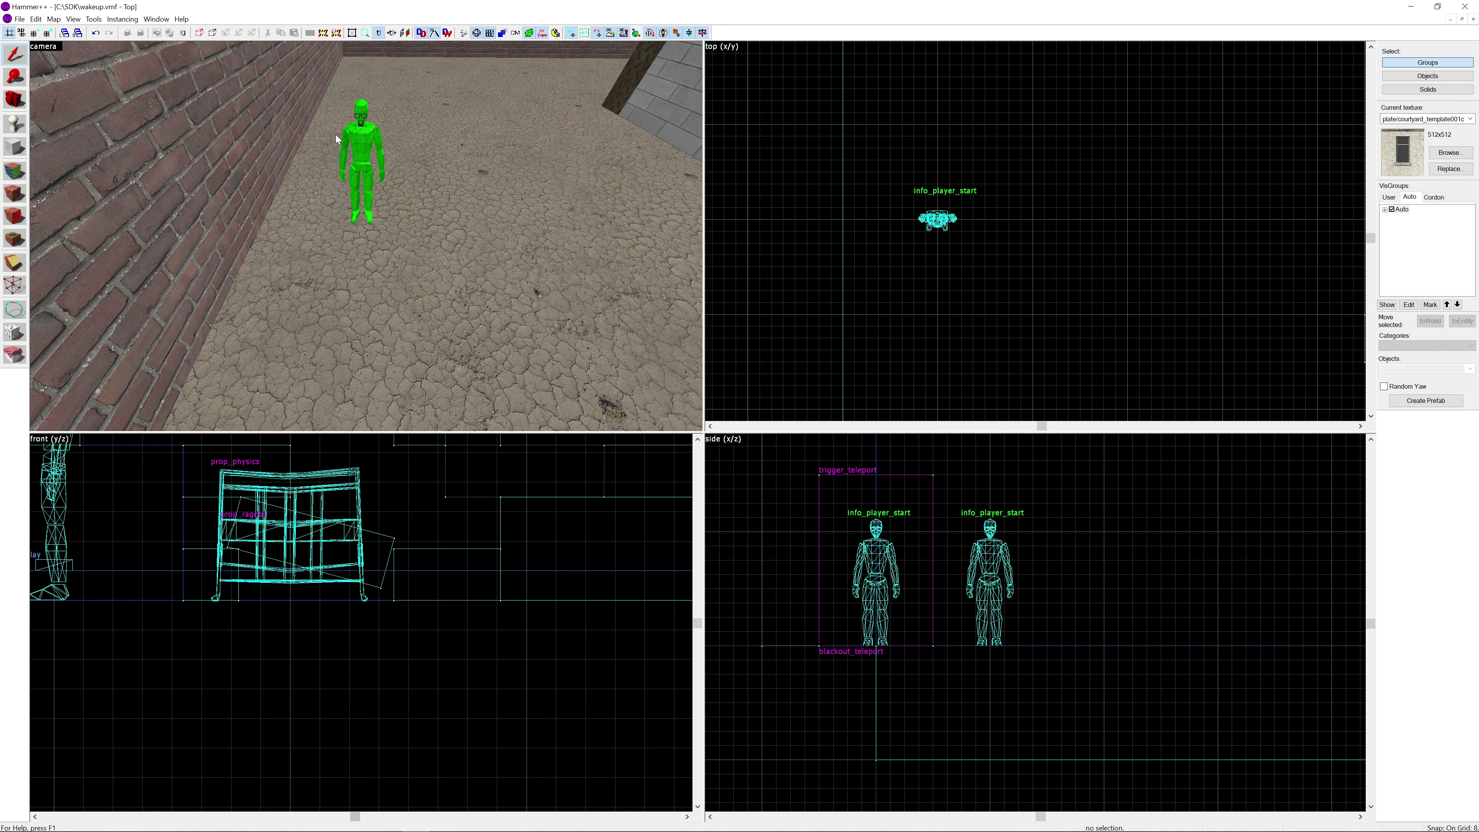
pyautogui.click(365, 150)
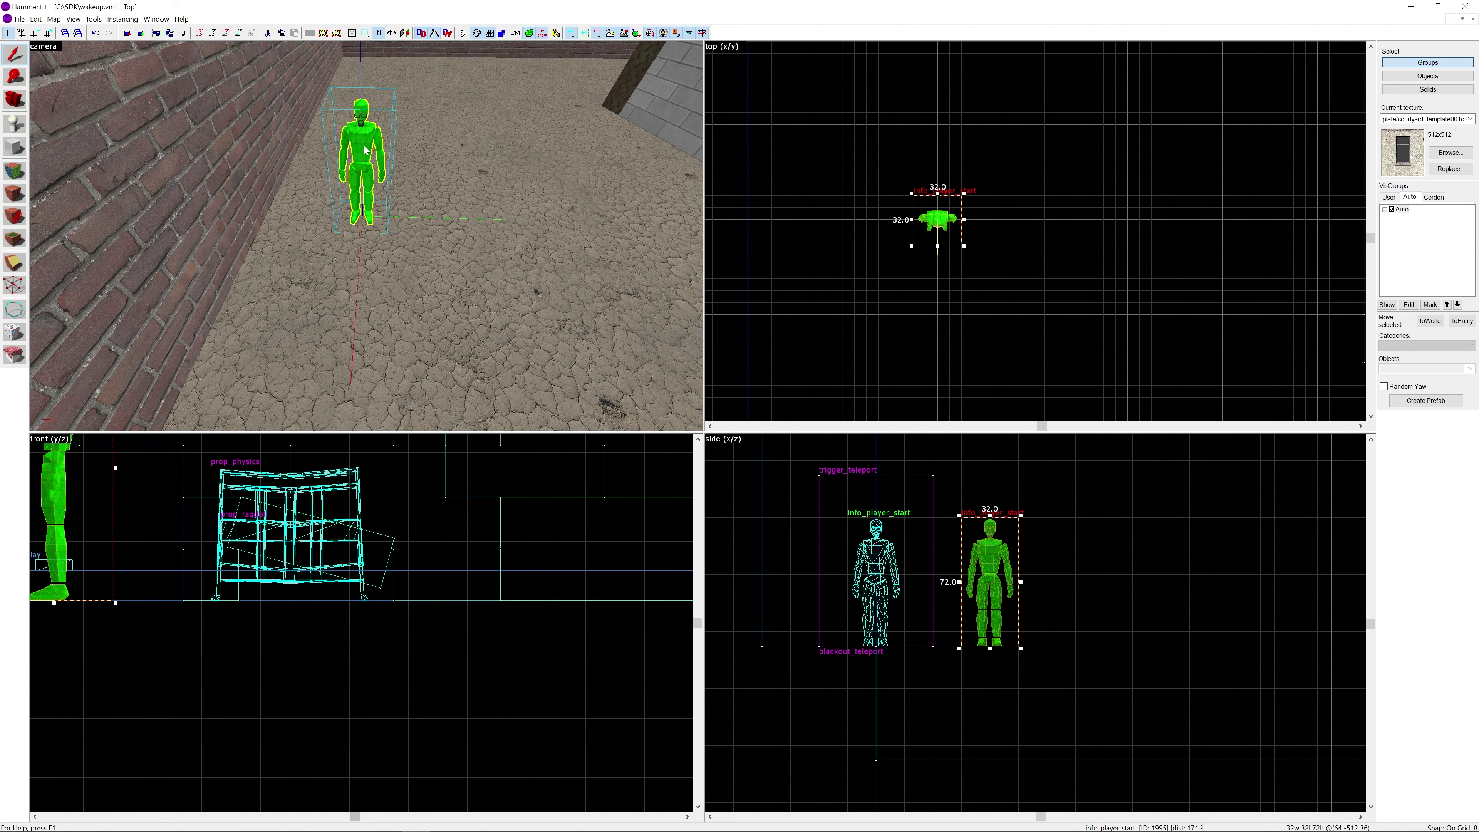
# Check the class and angle properties of the new info_player_start, close them and clear the selection
pyautogui.hotkey('alt', 'Return')
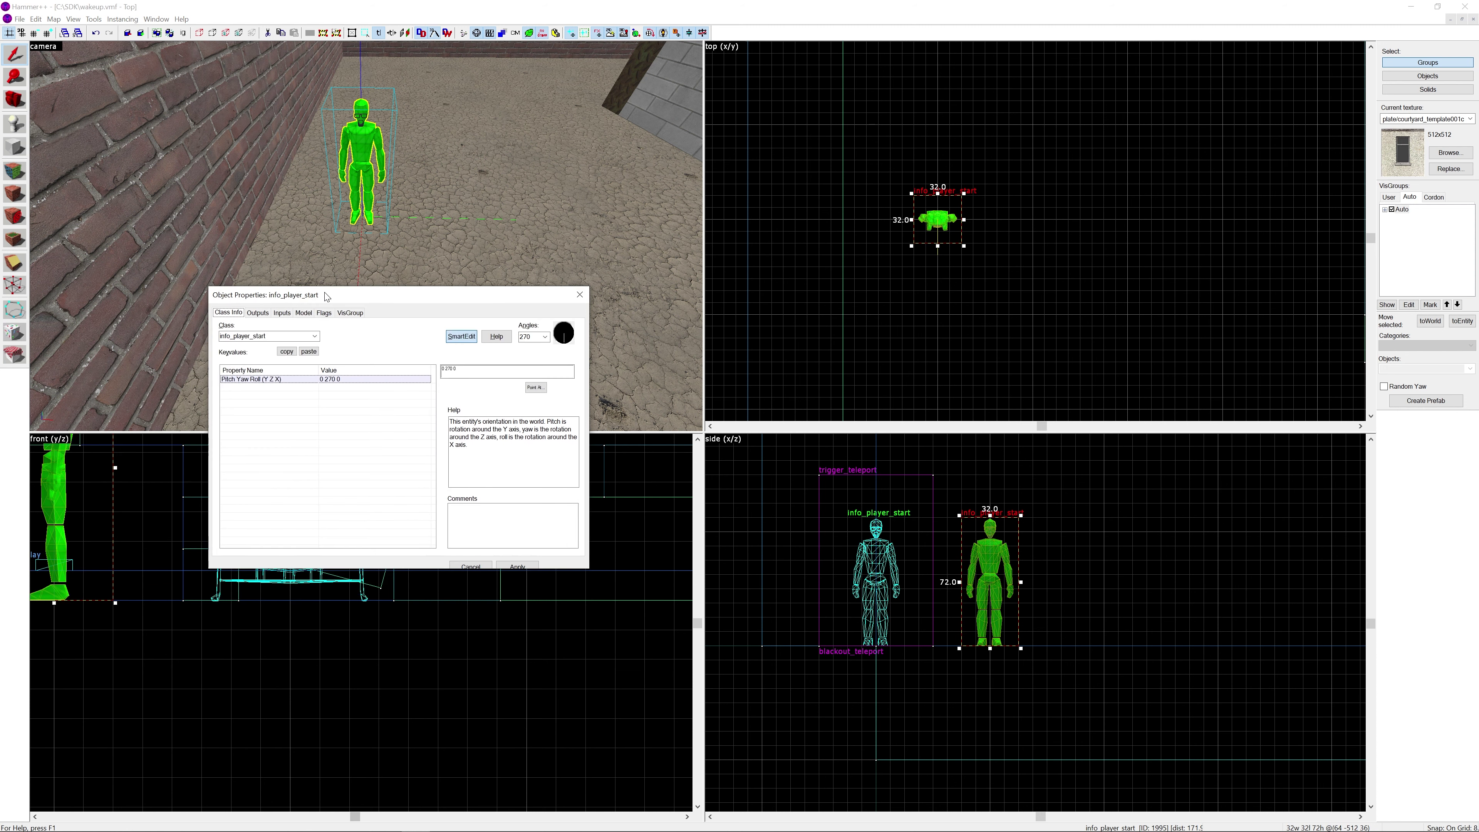
pyautogui.moveTo(329, 298); pyautogui.dragTo(373, 319)
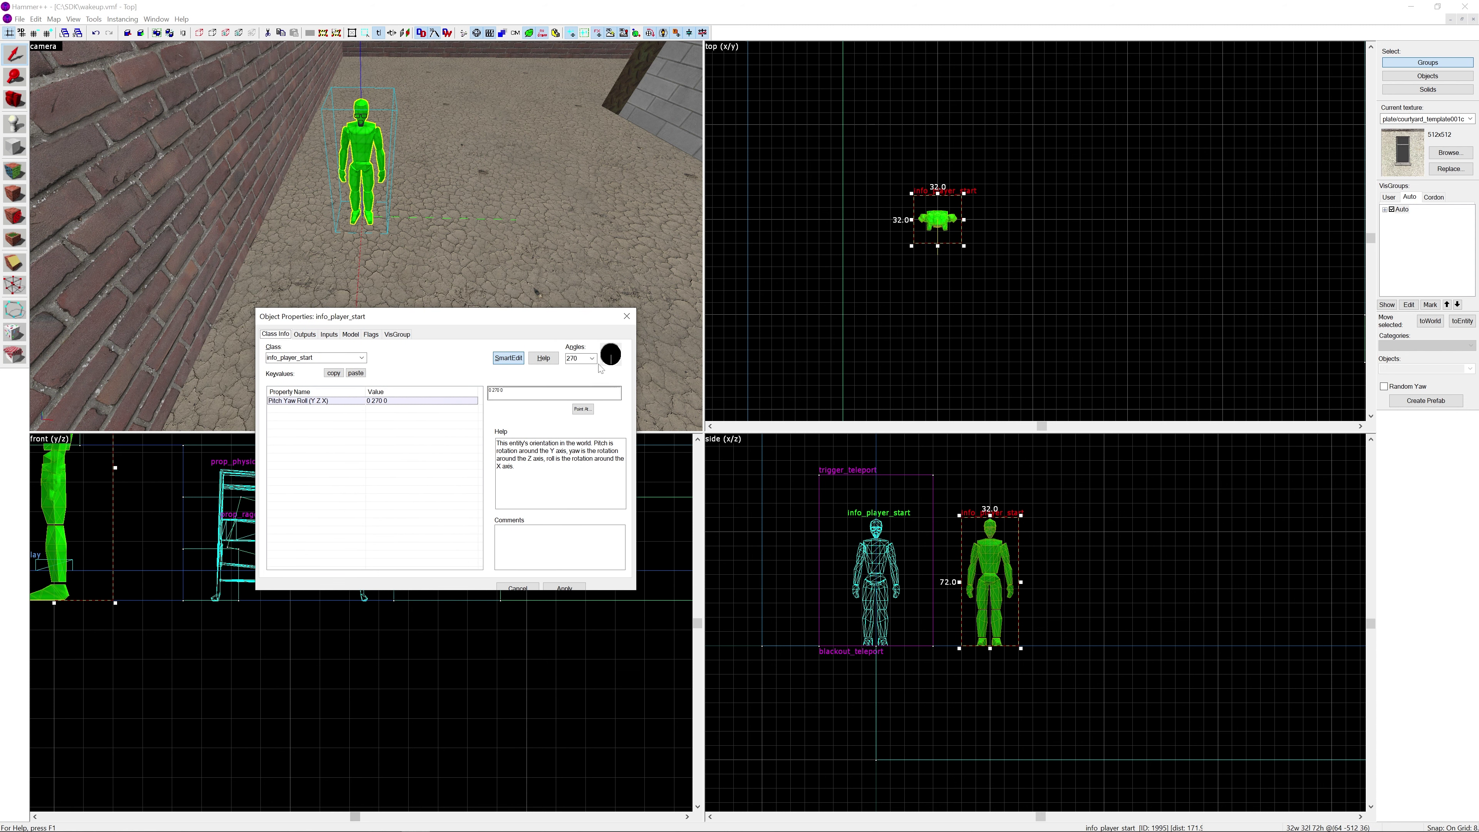
pyautogui.click(394, 294)
pyautogui.moveTo(424, 315); pyautogui.dragTo(446, 301)
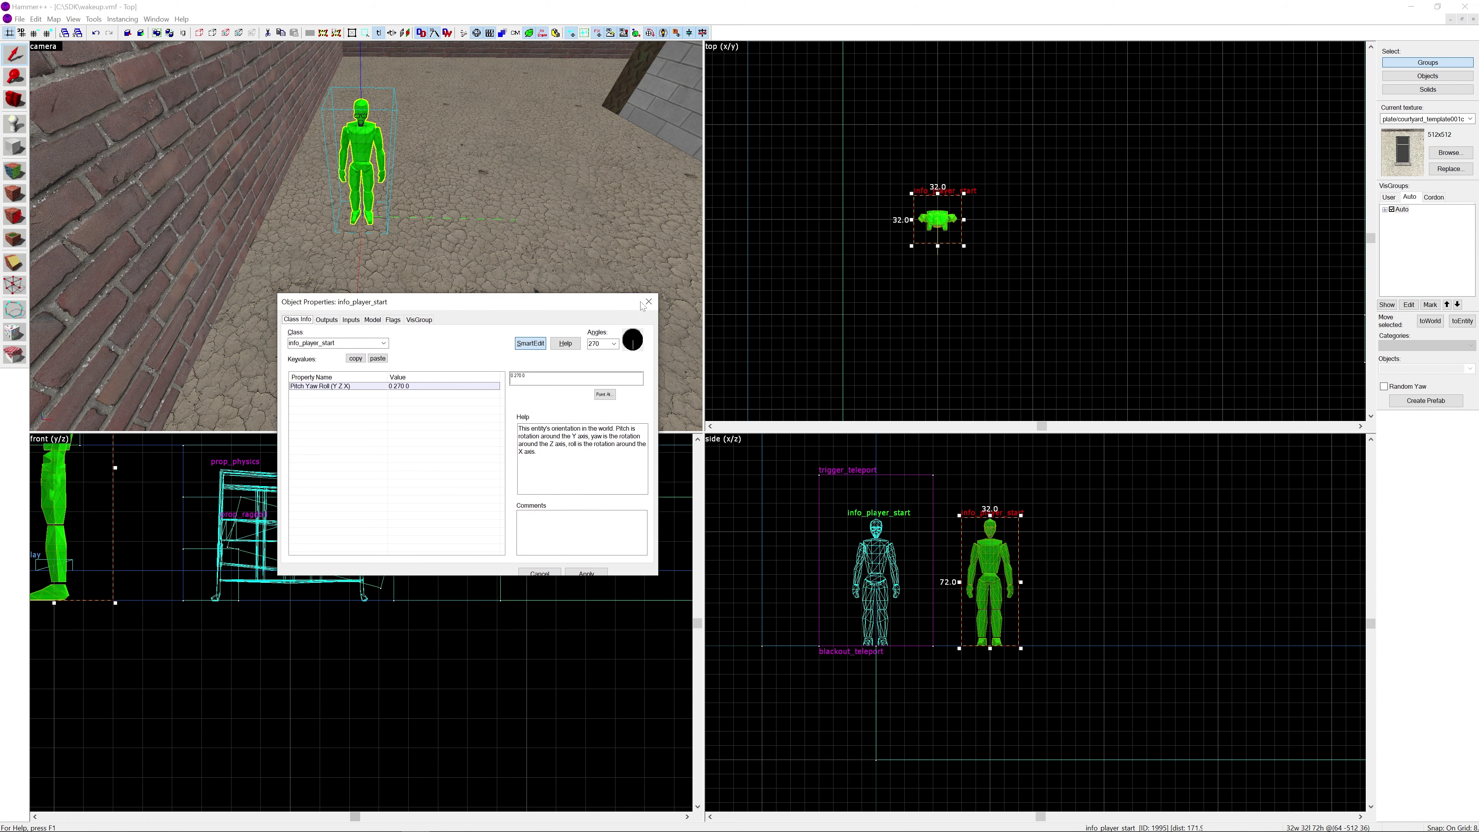
pyautogui.click(648, 302)
pyautogui.click(1050, 214)
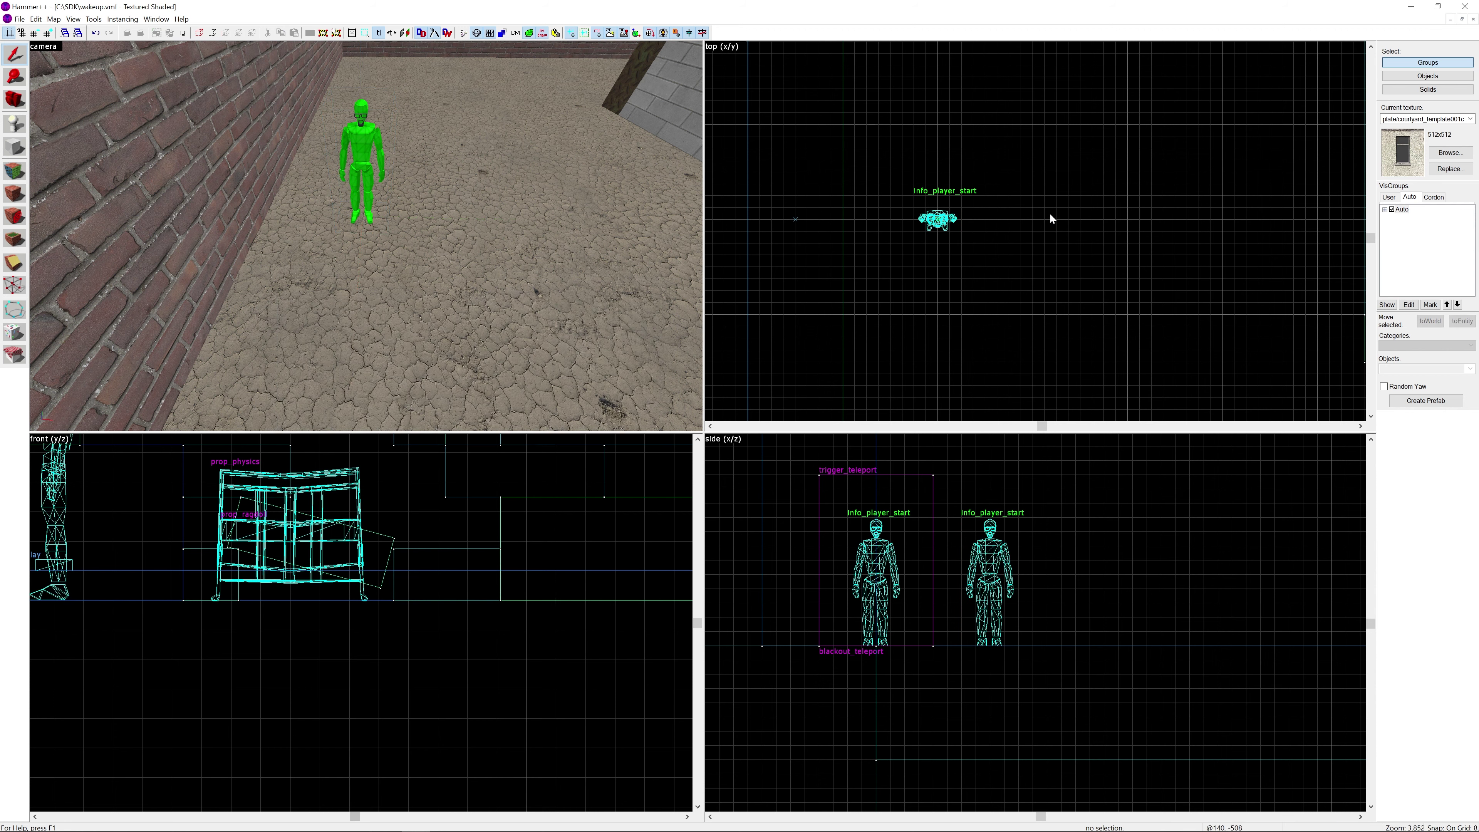
# Create a 32 × 32 × 72 block with the tools/toolstrigger texture around the new info_player_start
pyautogui.click(1447, 153)
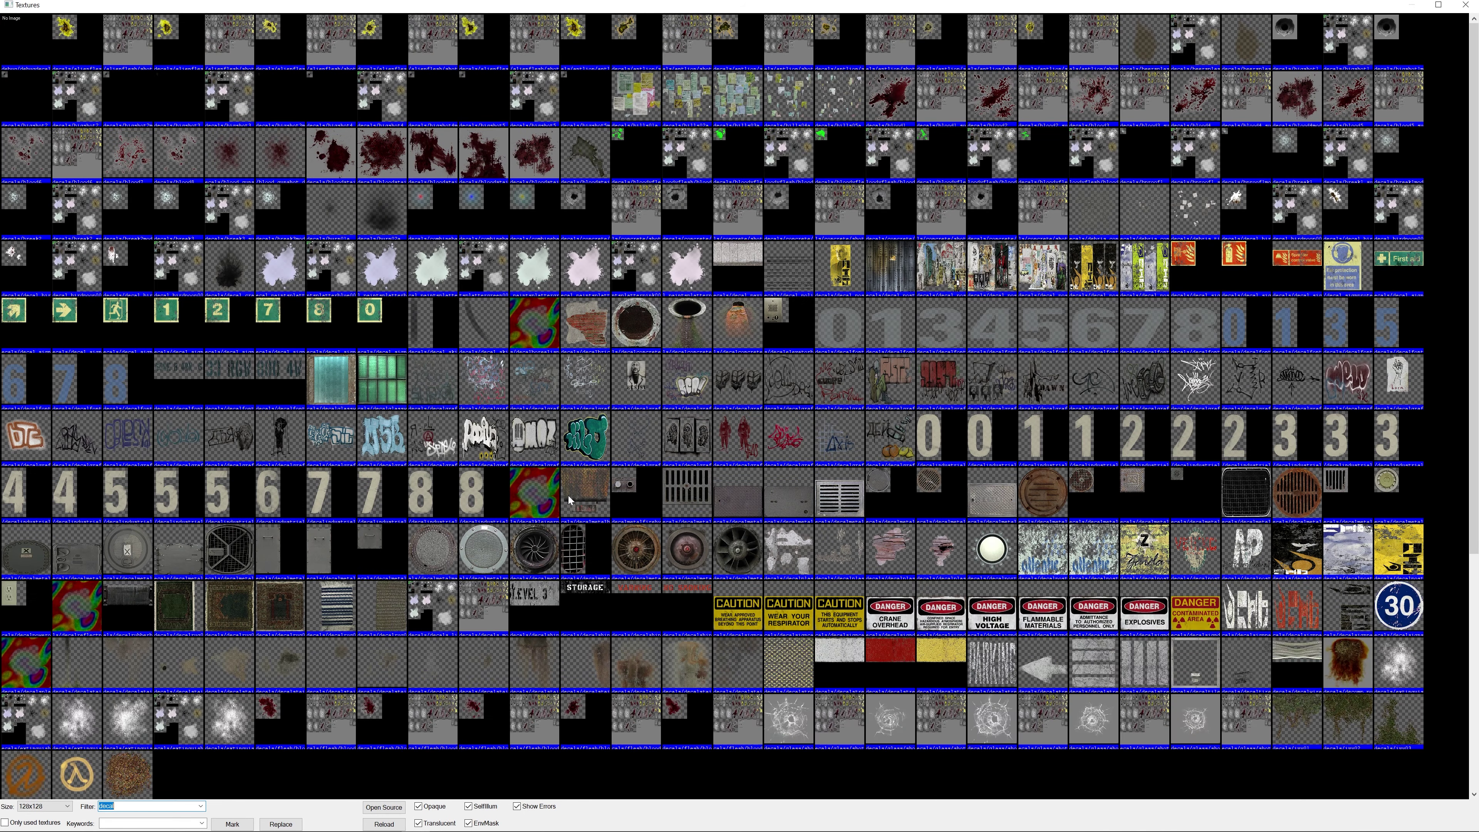
pyautogui.write('trig')
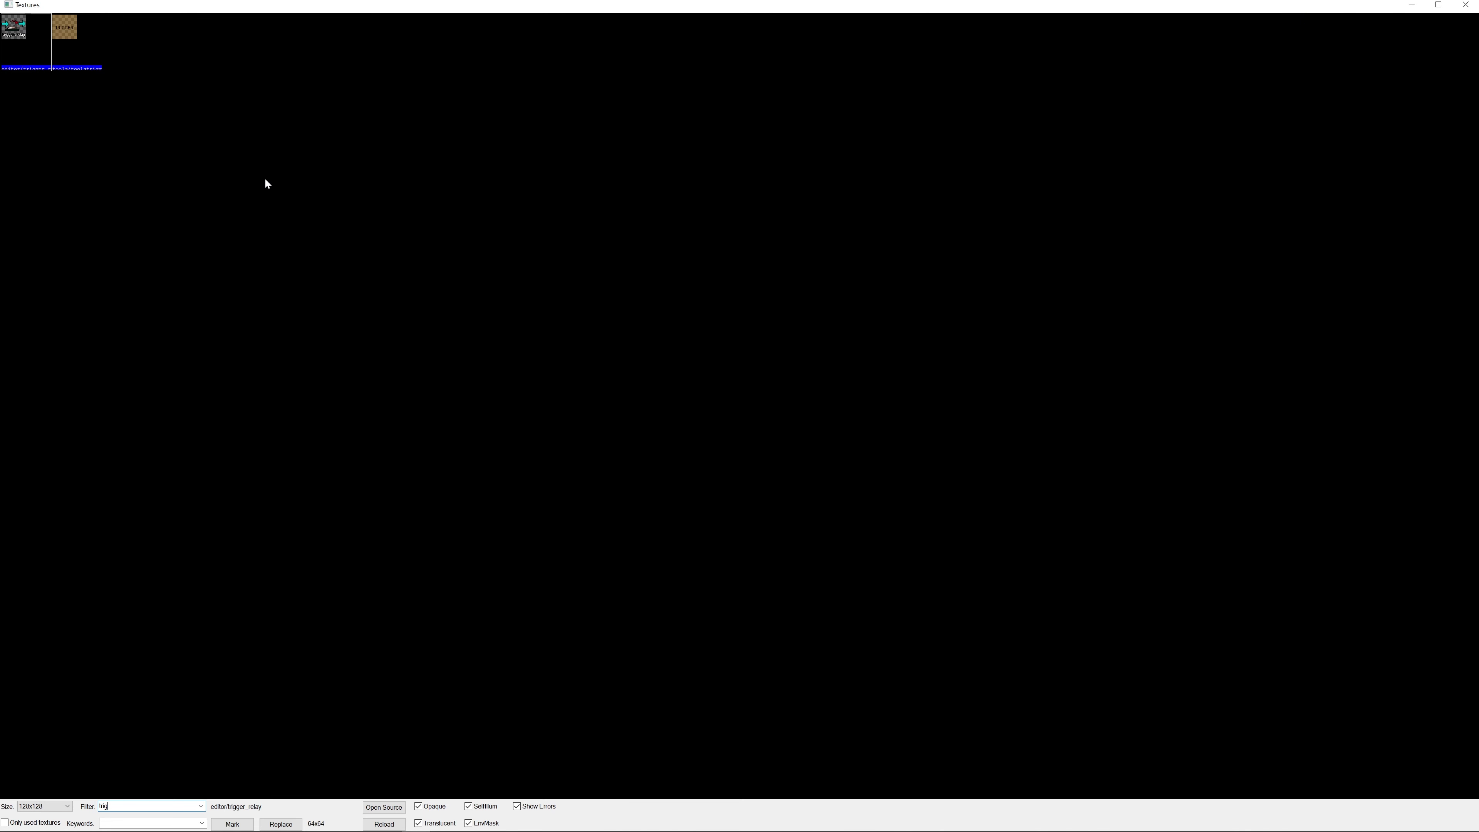
pyautogui.doubleClick(91, 50)
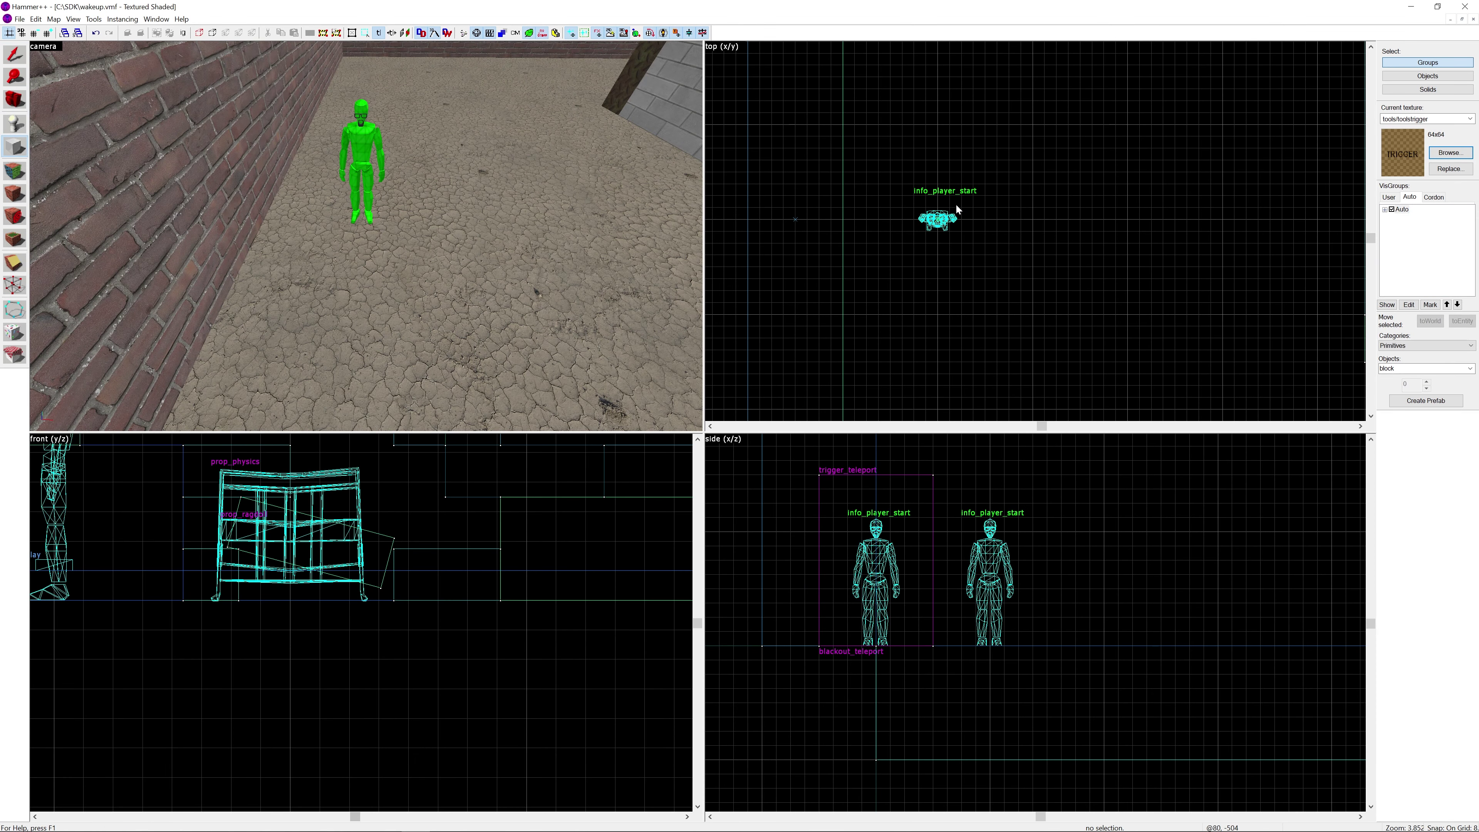
pyautogui.moveTo(901, 197); pyautogui.dragTo(966, 262)
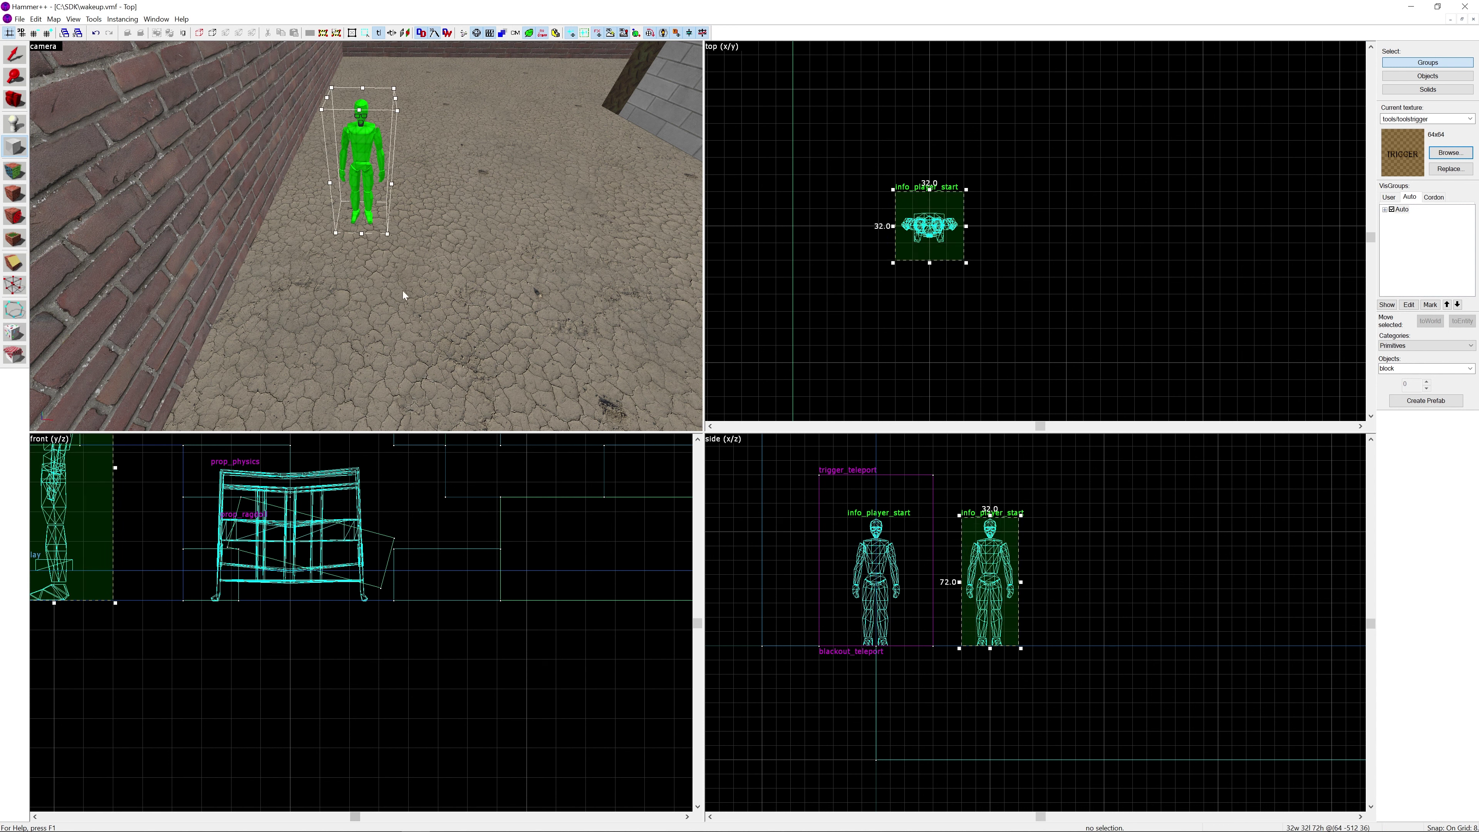
pyautogui.press('Return')
pyautogui.hotkey('shift', 's')
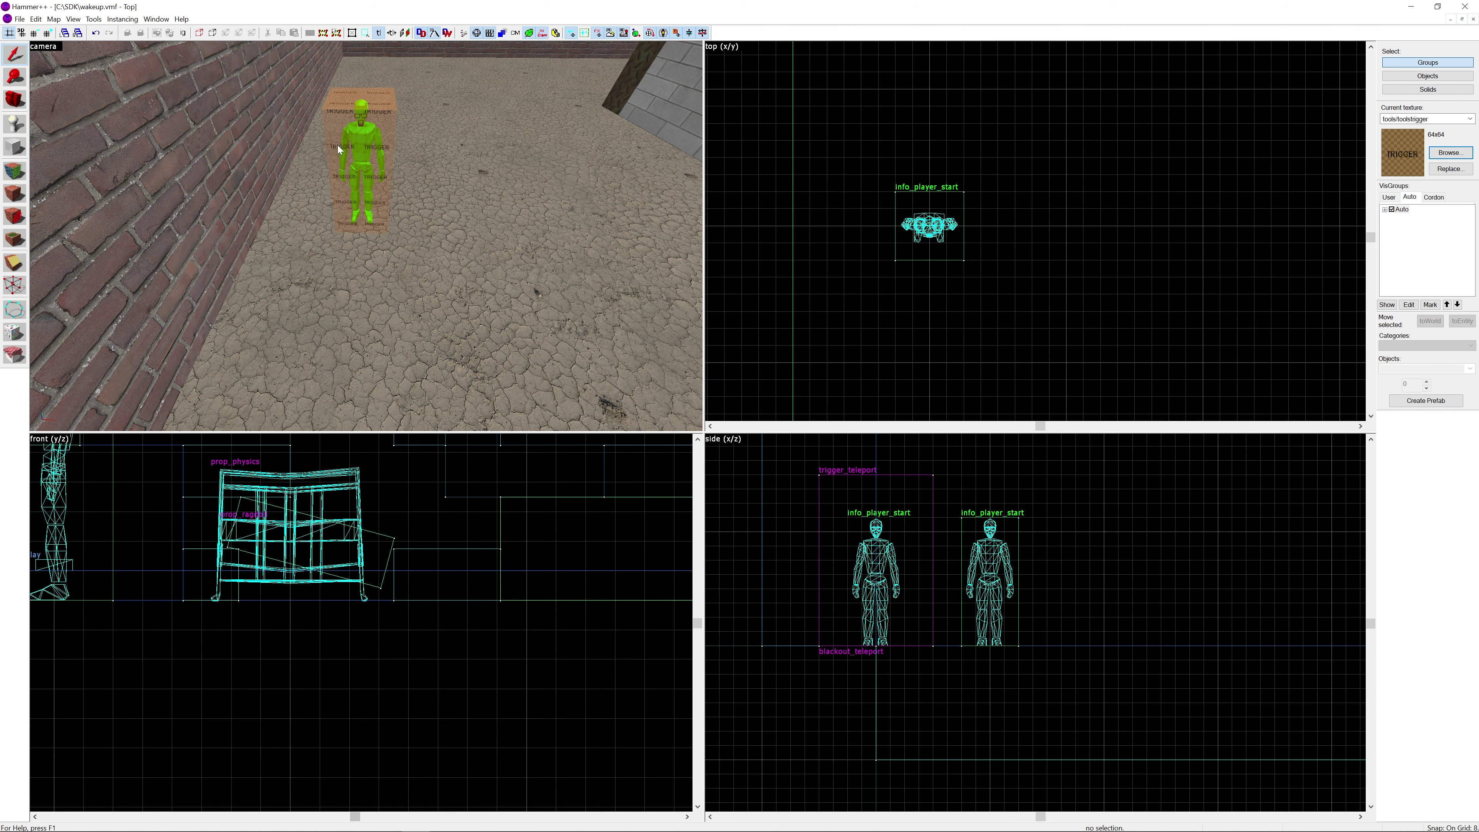
# Tie the trigger block to an entity and set its class to trigger_teleport
pyautogui.hotkey('ctrl', 't')
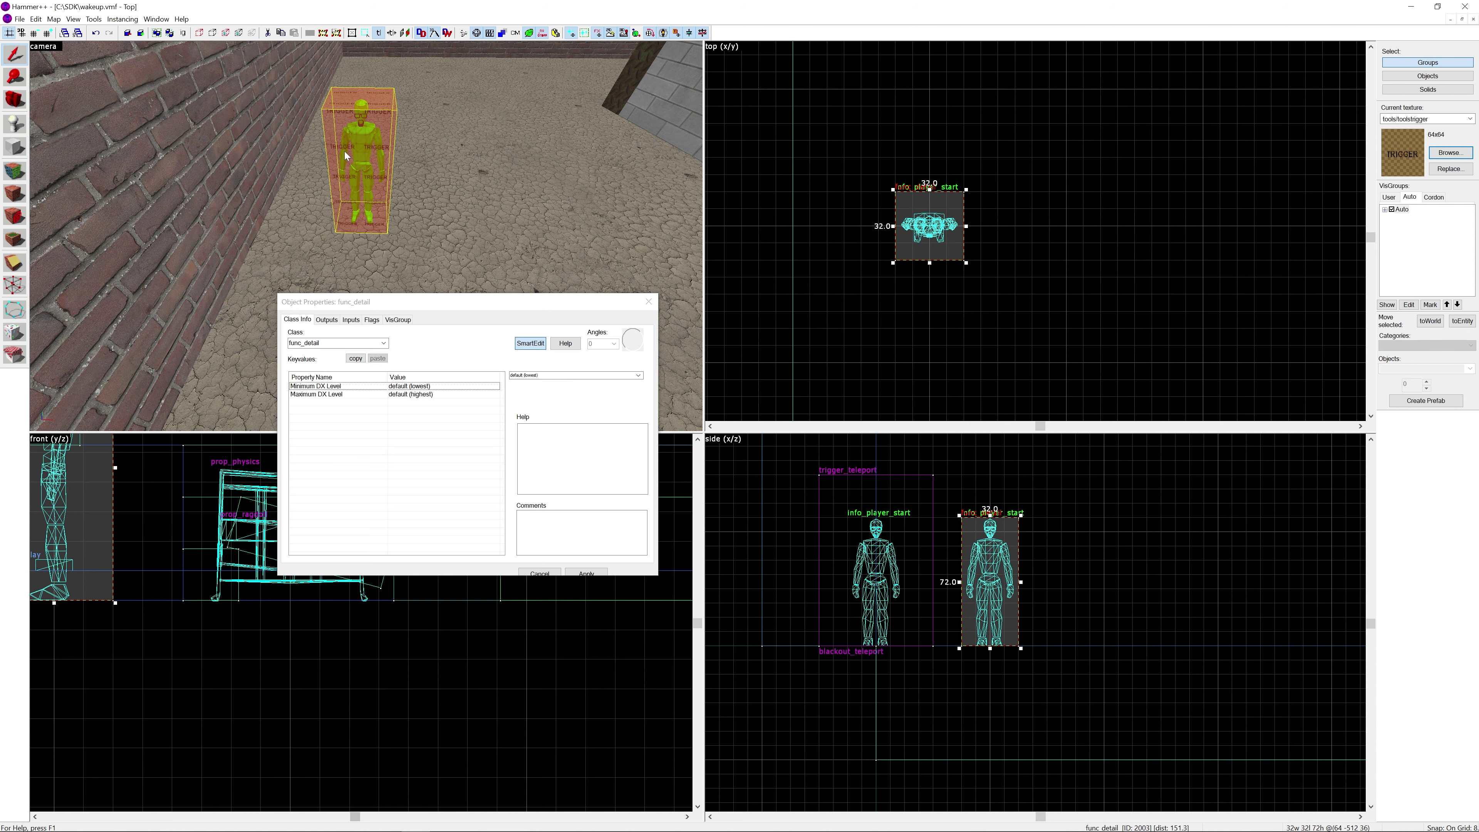
pyautogui.doubleClick(366, 344)
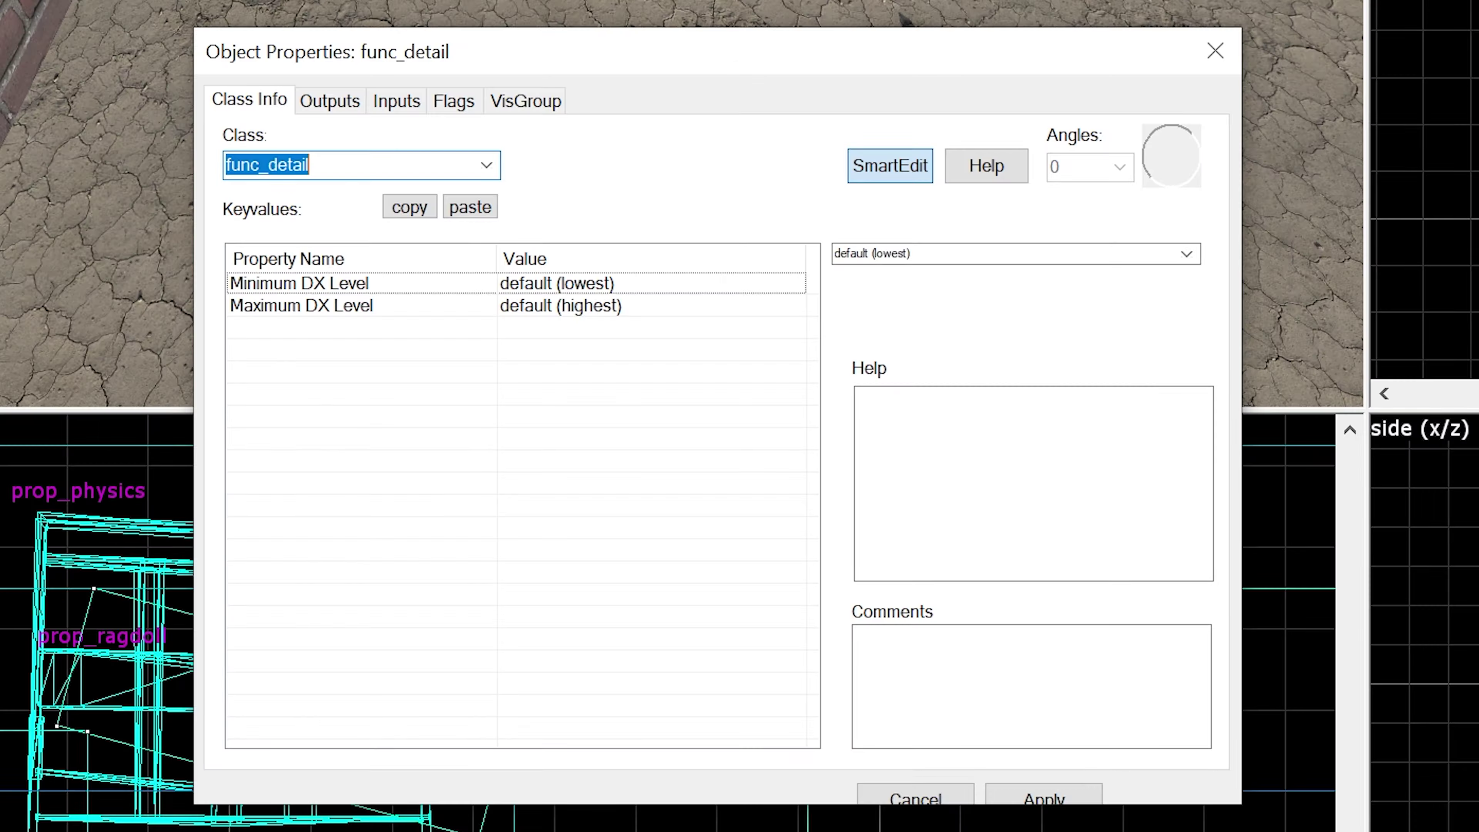
pyautogui.write('tr')
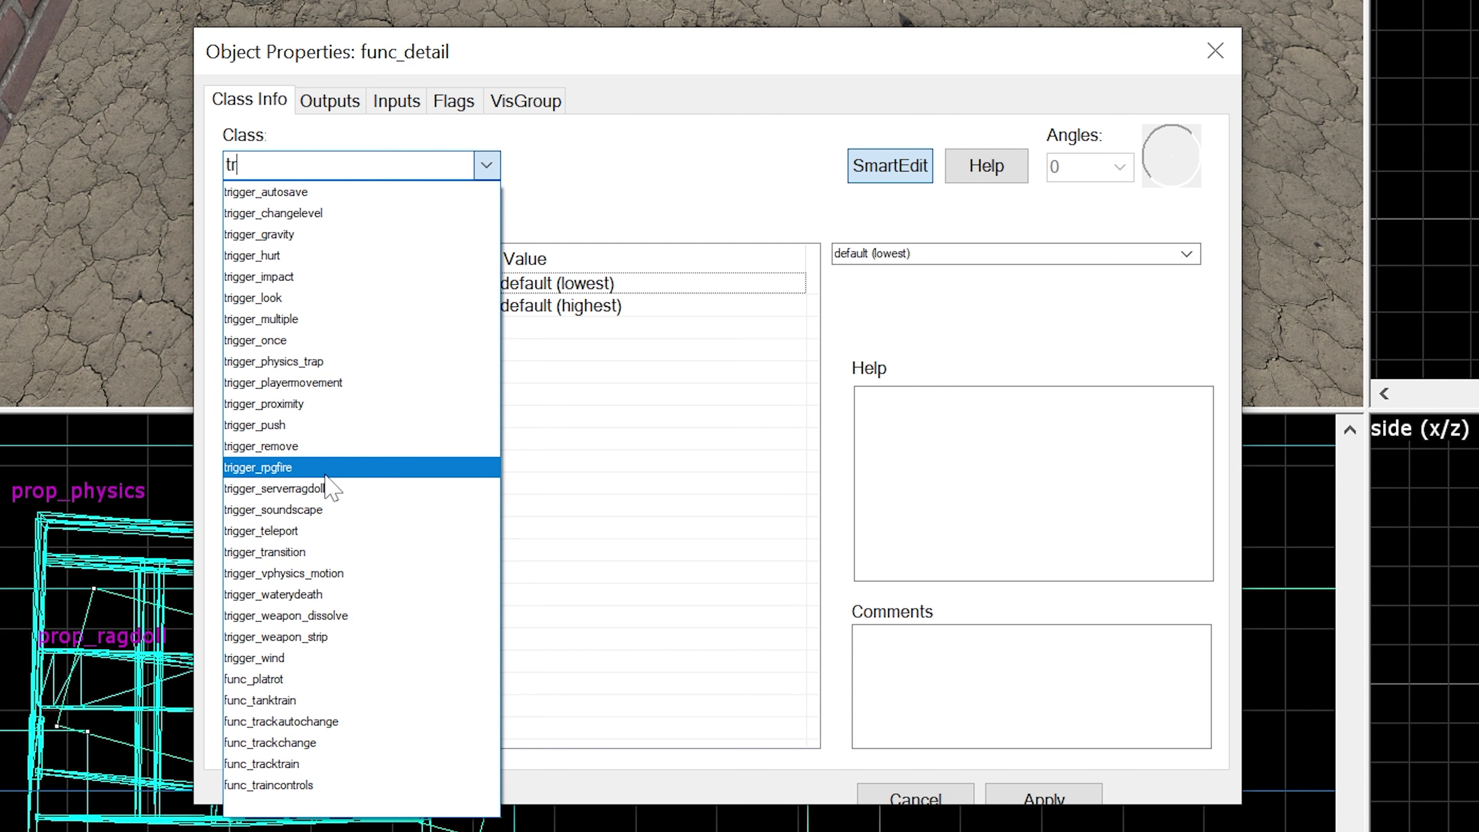
pyautogui.click(308, 541)
pyautogui.click(1082, 796)
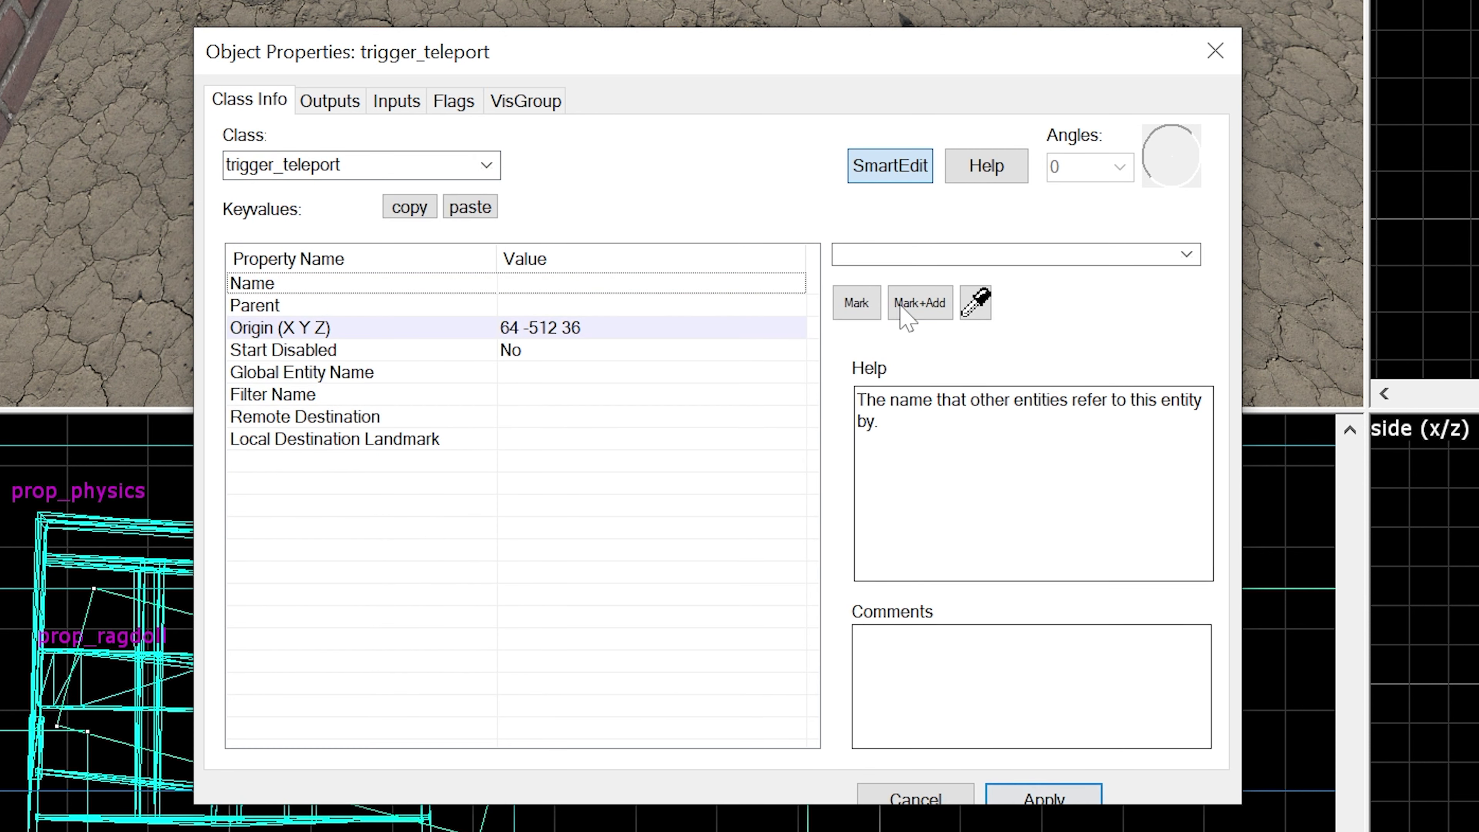
# Name the new trigger_teleport blackout2_teleport and apply the change
pyautogui.click(925, 253)
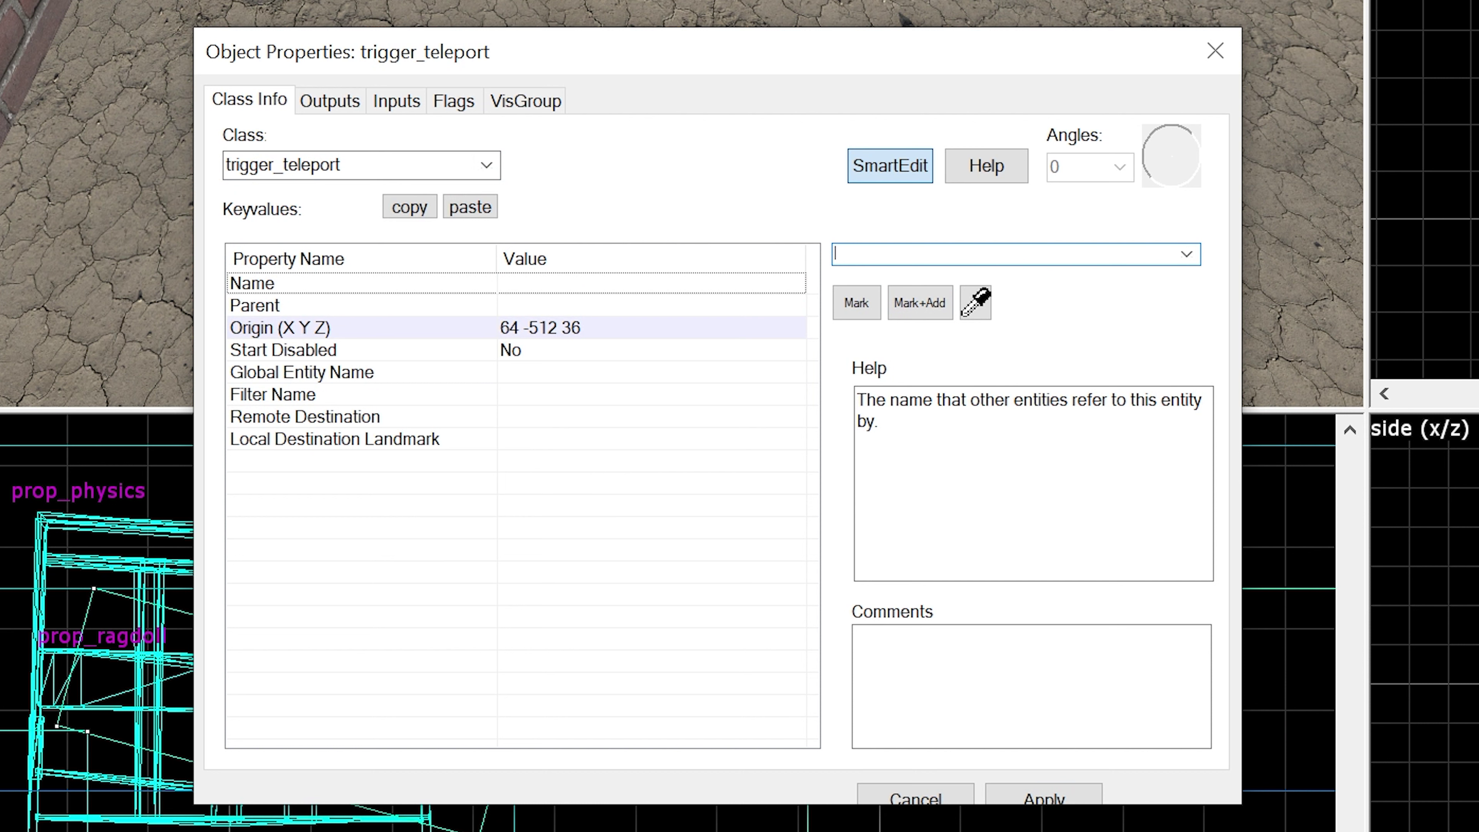
pyautogui.write('black')
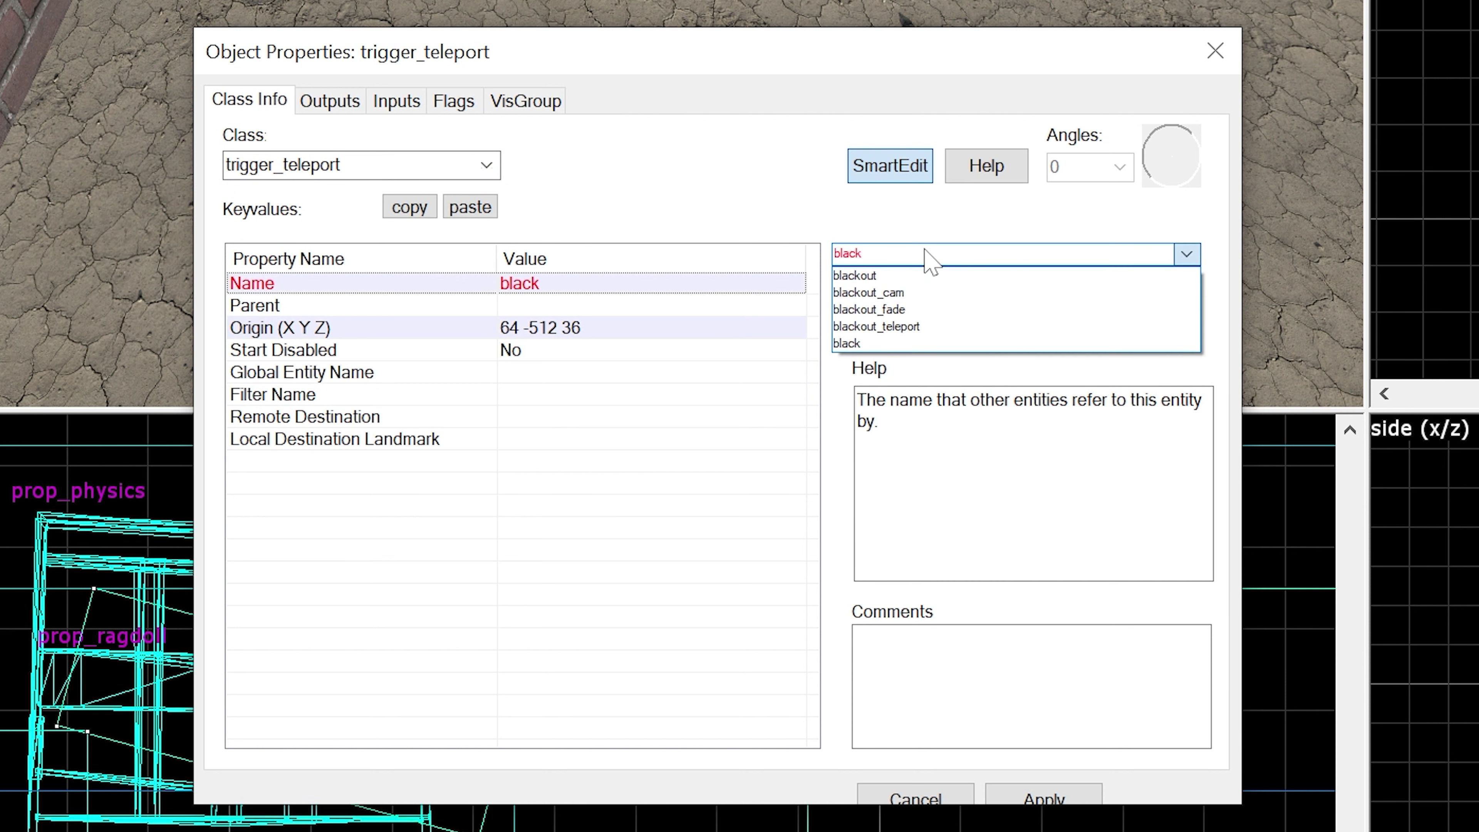
pyautogui.press('Down')
pyautogui.write('2')
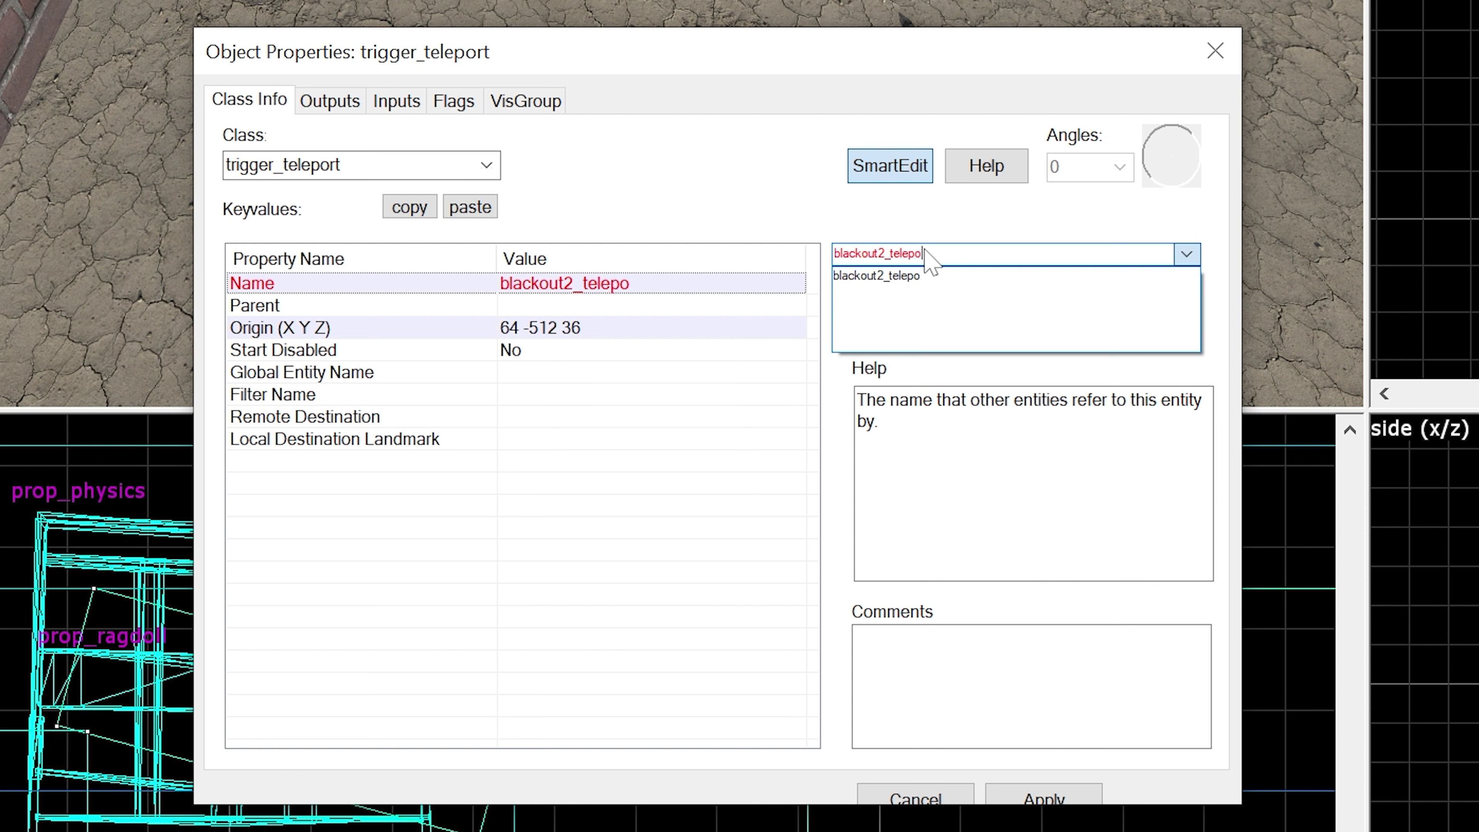
pyautogui.write('_teleport')
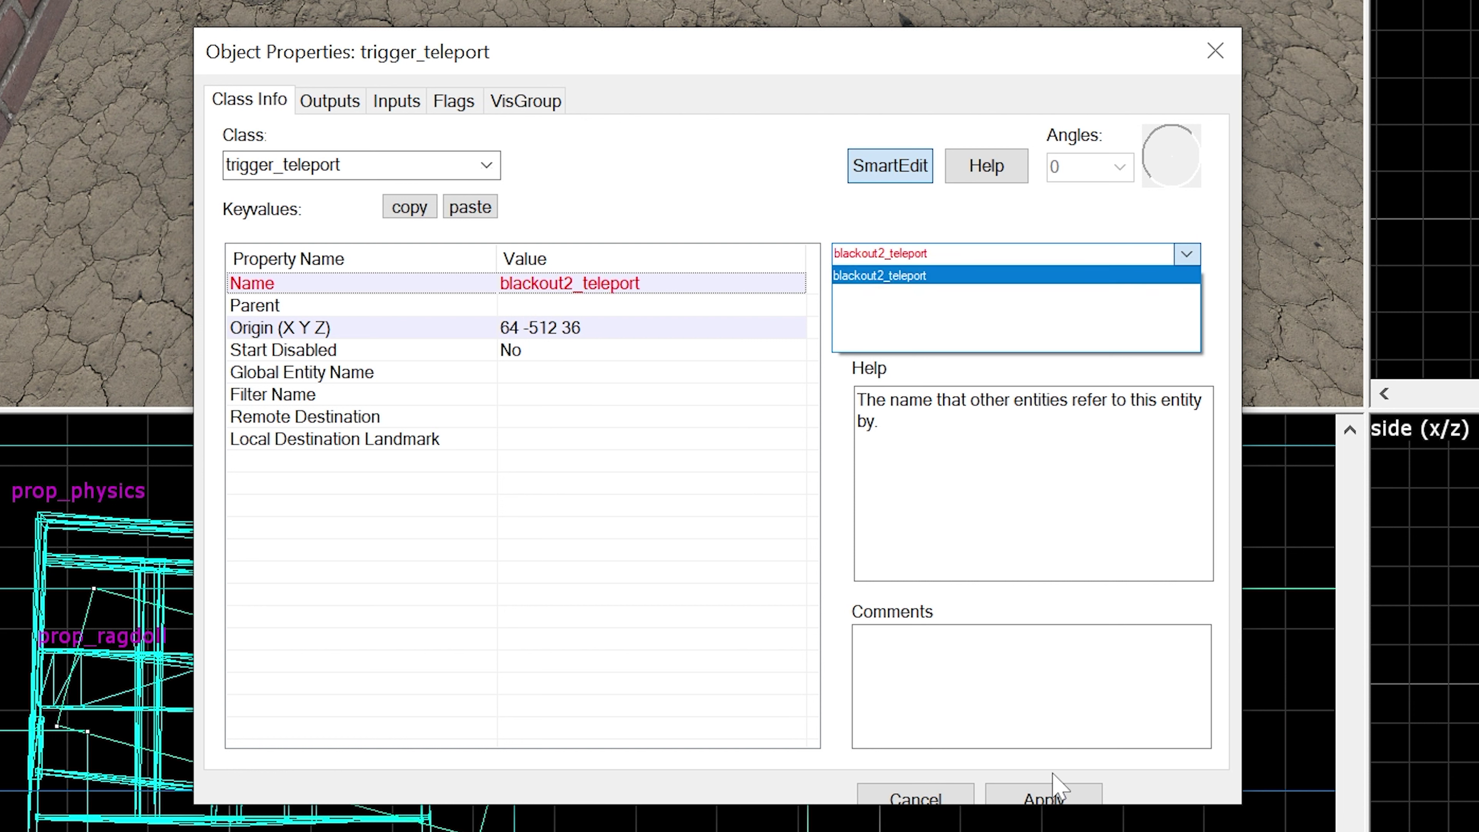
pyautogui.click(1048, 796)
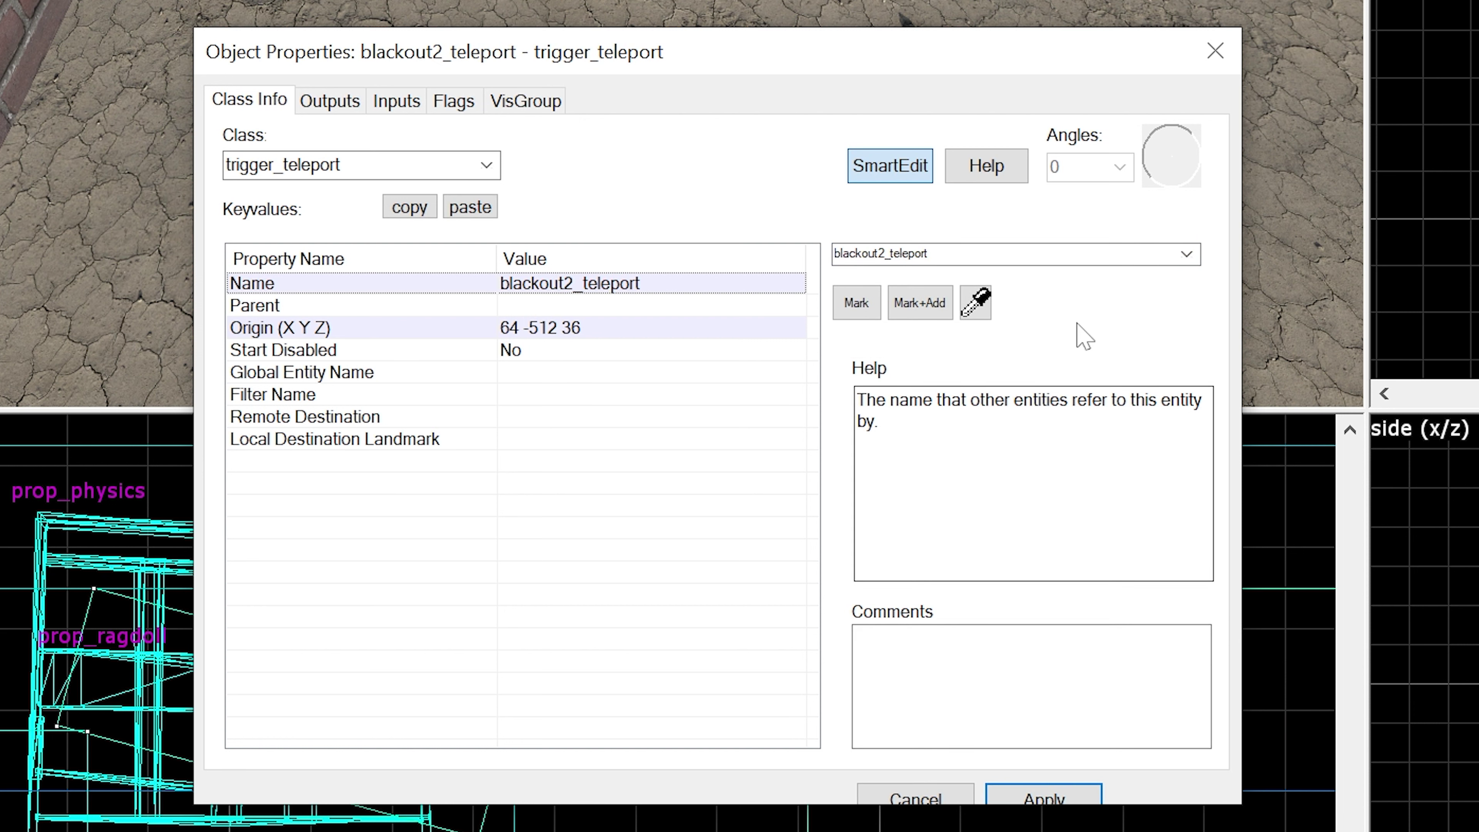
pyautogui.click(1434, 169)
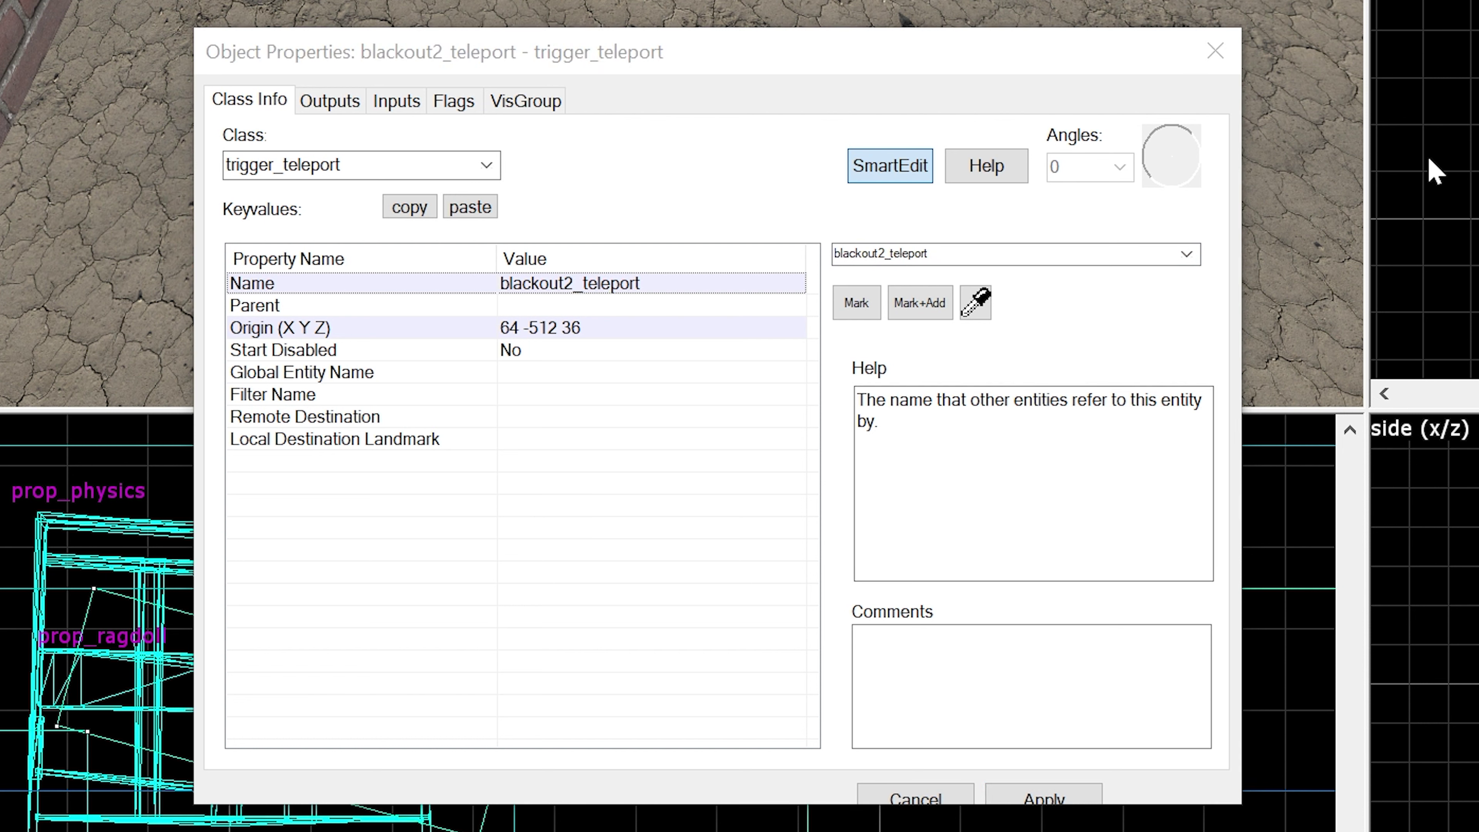
# Set Start Disabled to Yes for blackout2_teleport and apply it
pyautogui.click(528, 355)
pyautogui.click(1187, 253)
pyautogui.click(1127, 287)
pyautogui.click(1076, 799)
# Enable the Clients flag on blackout2_teleport, apply it, then close its properties and clear the selection
pyautogui.click(557, 418)
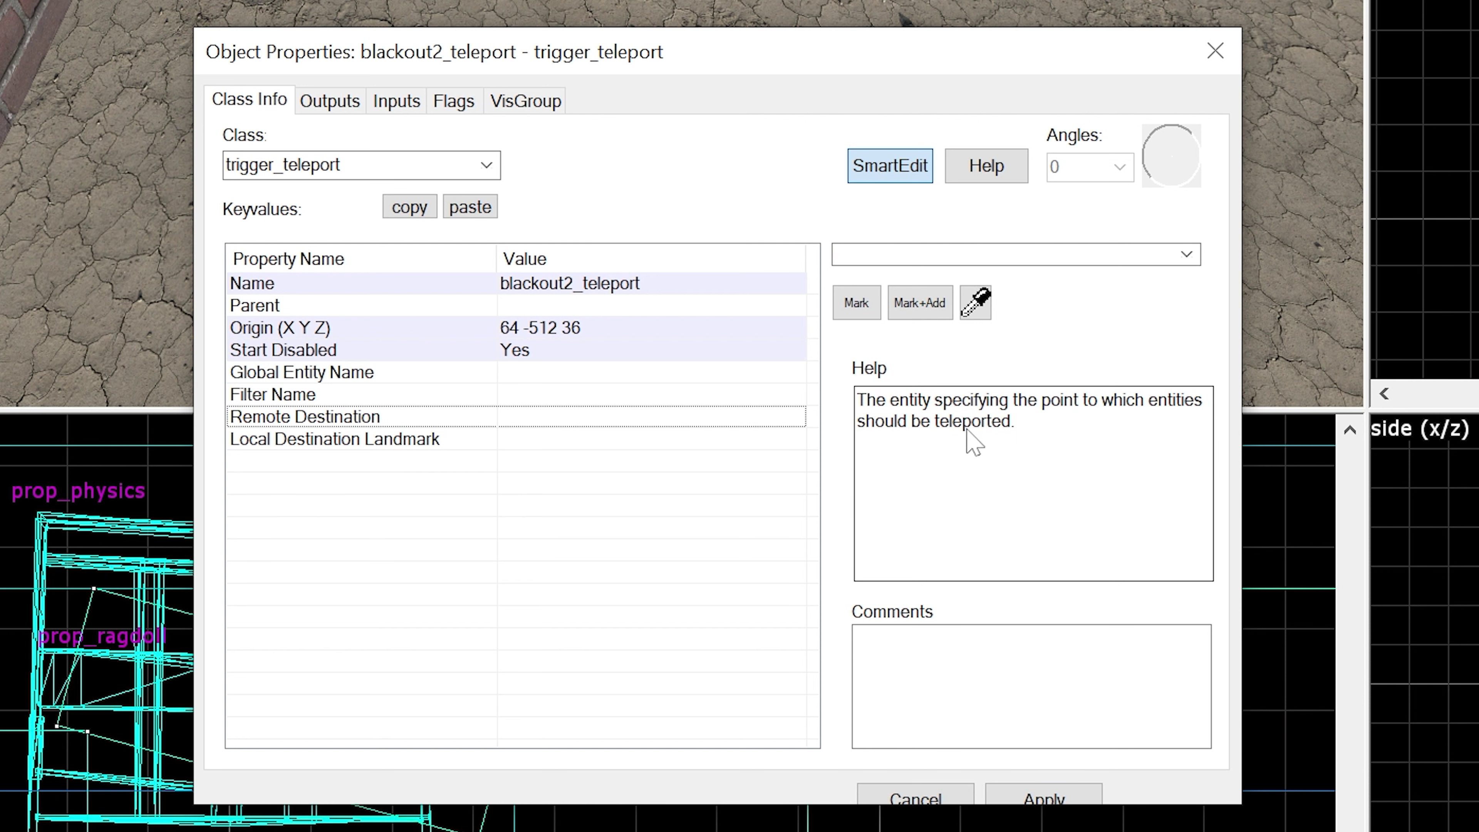
pyautogui.click(479, 104)
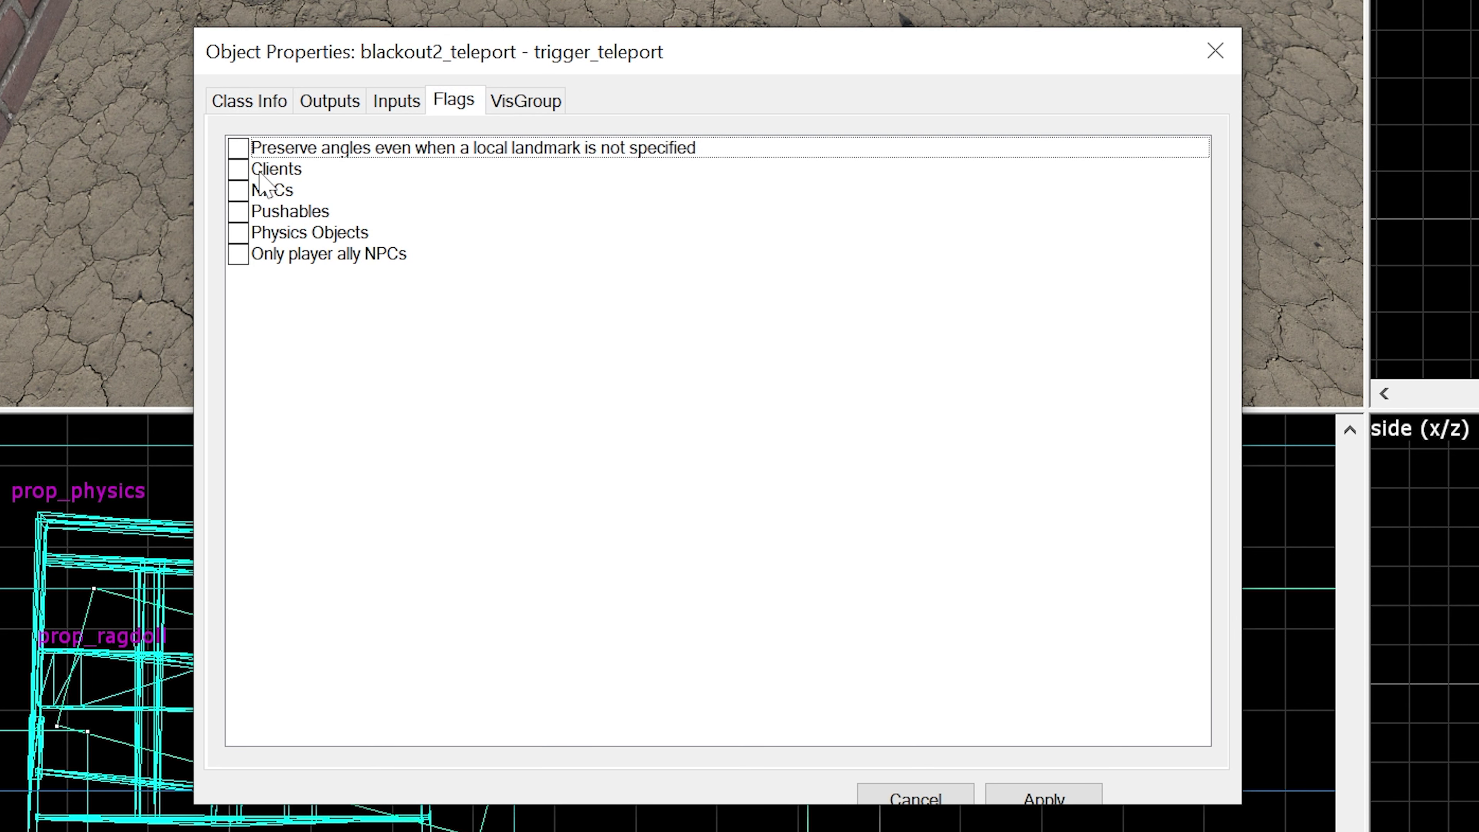
pyautogui.click(239, 171)
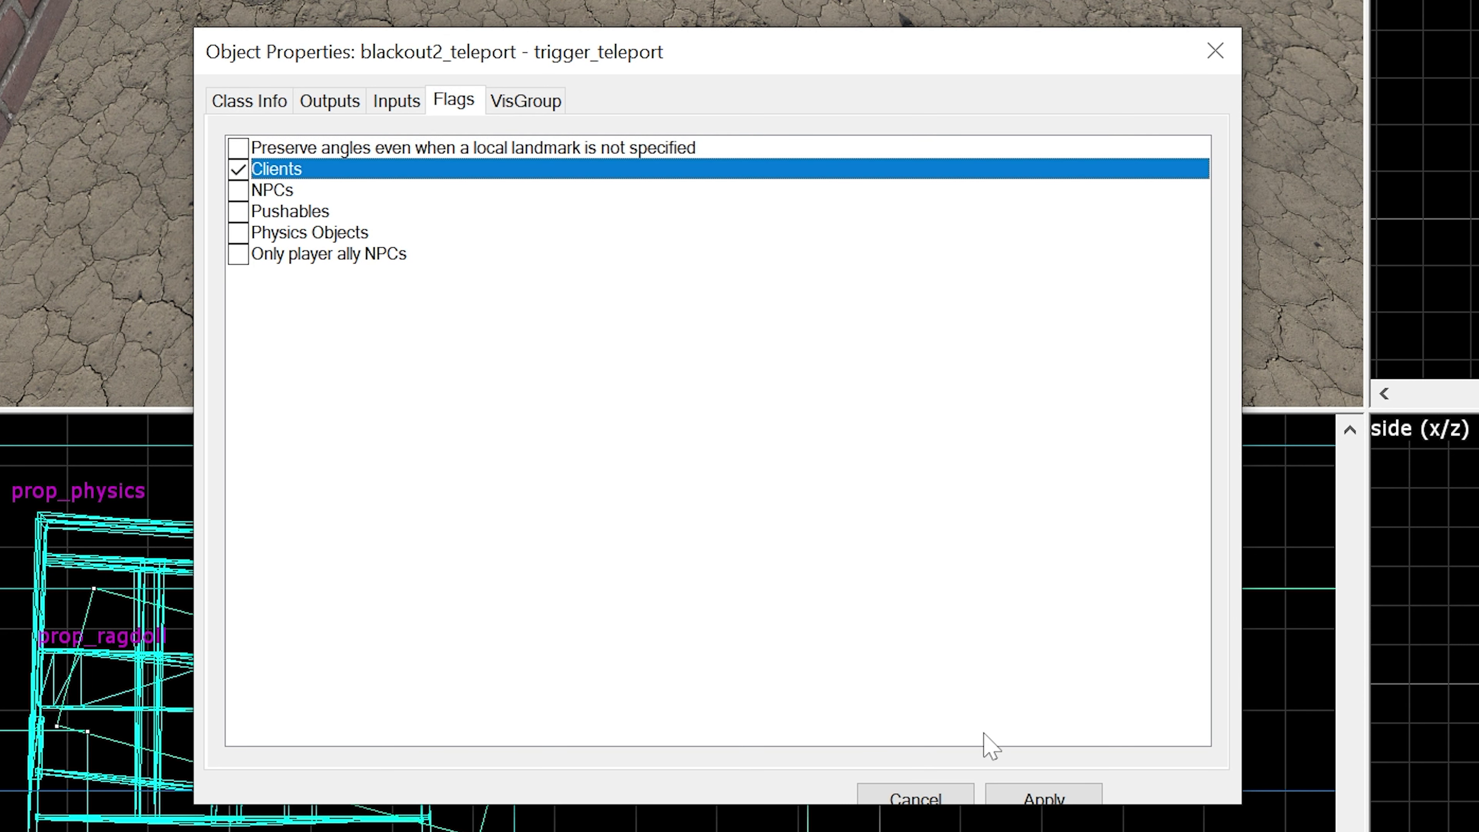
pyautogui.click(1037, 798)
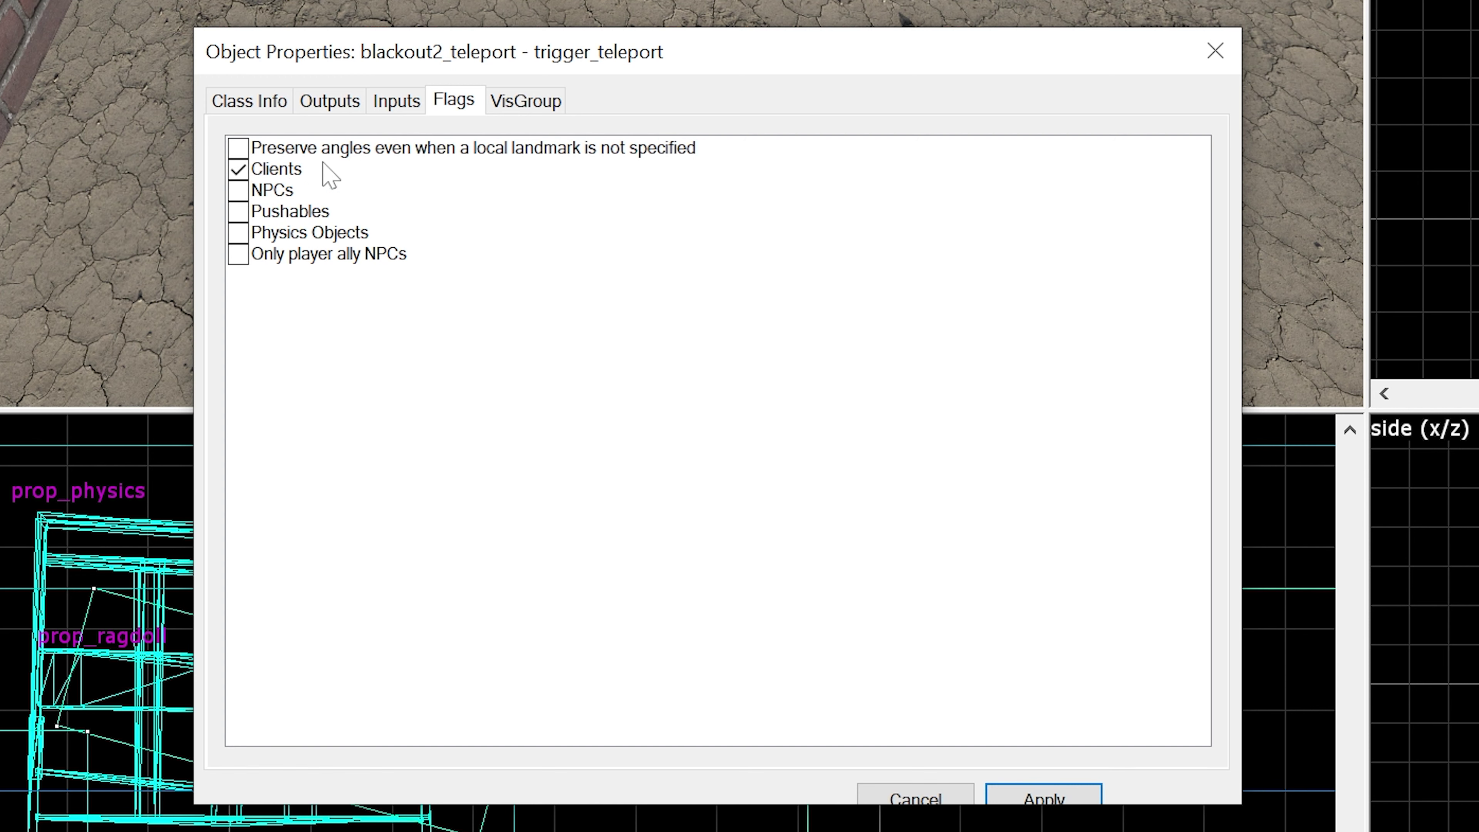
pyautogui.click(243, 105)
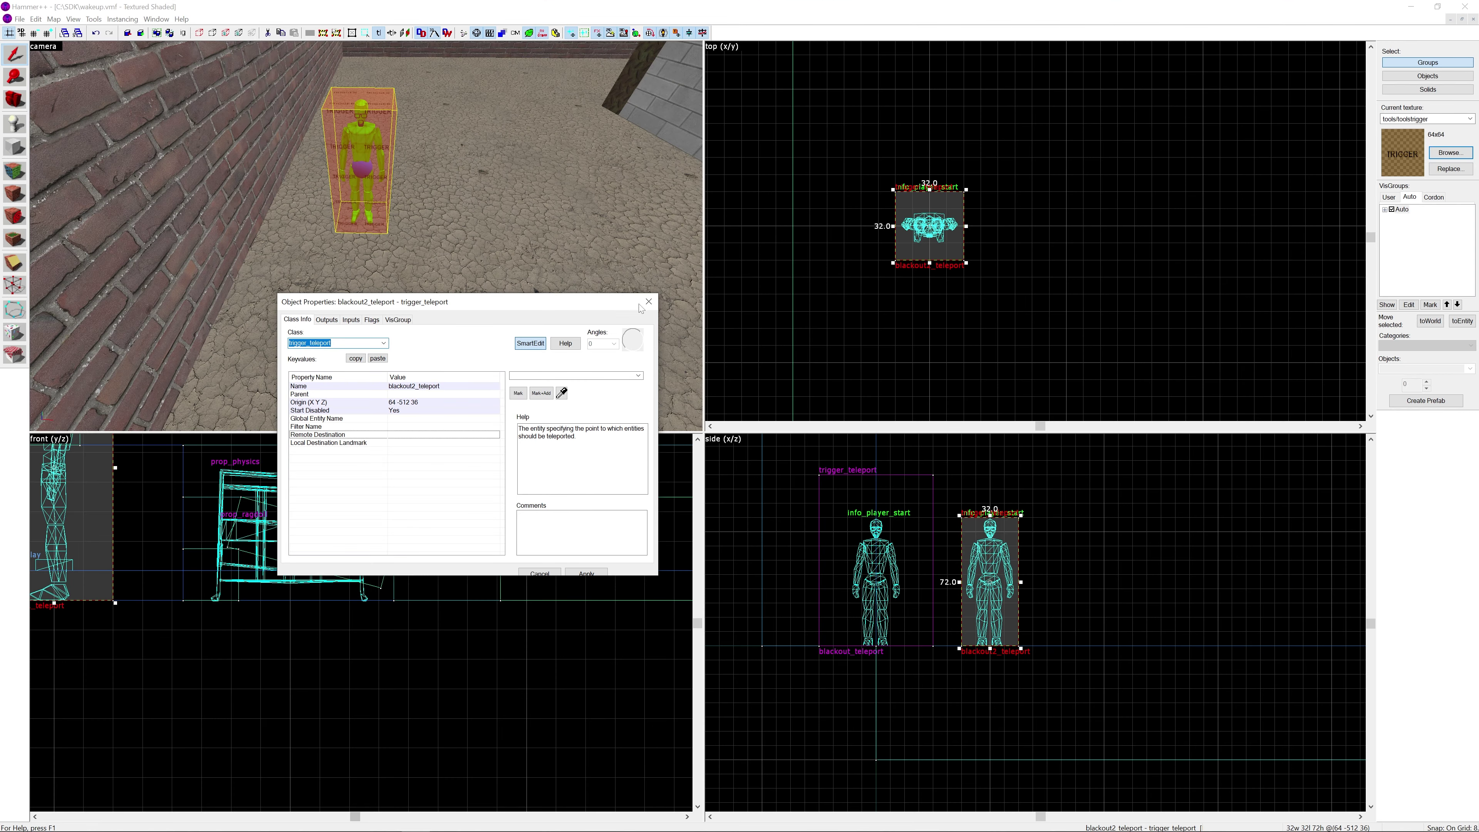
pyautogui.click(651, 302)
pyautogui.press('Escape')
# Place an info_teleport_destination entity on the house floor beside the overlay in front of the bed
pyautogui.press('z')
pyautogui.press('s')
pyautogui.press('w')
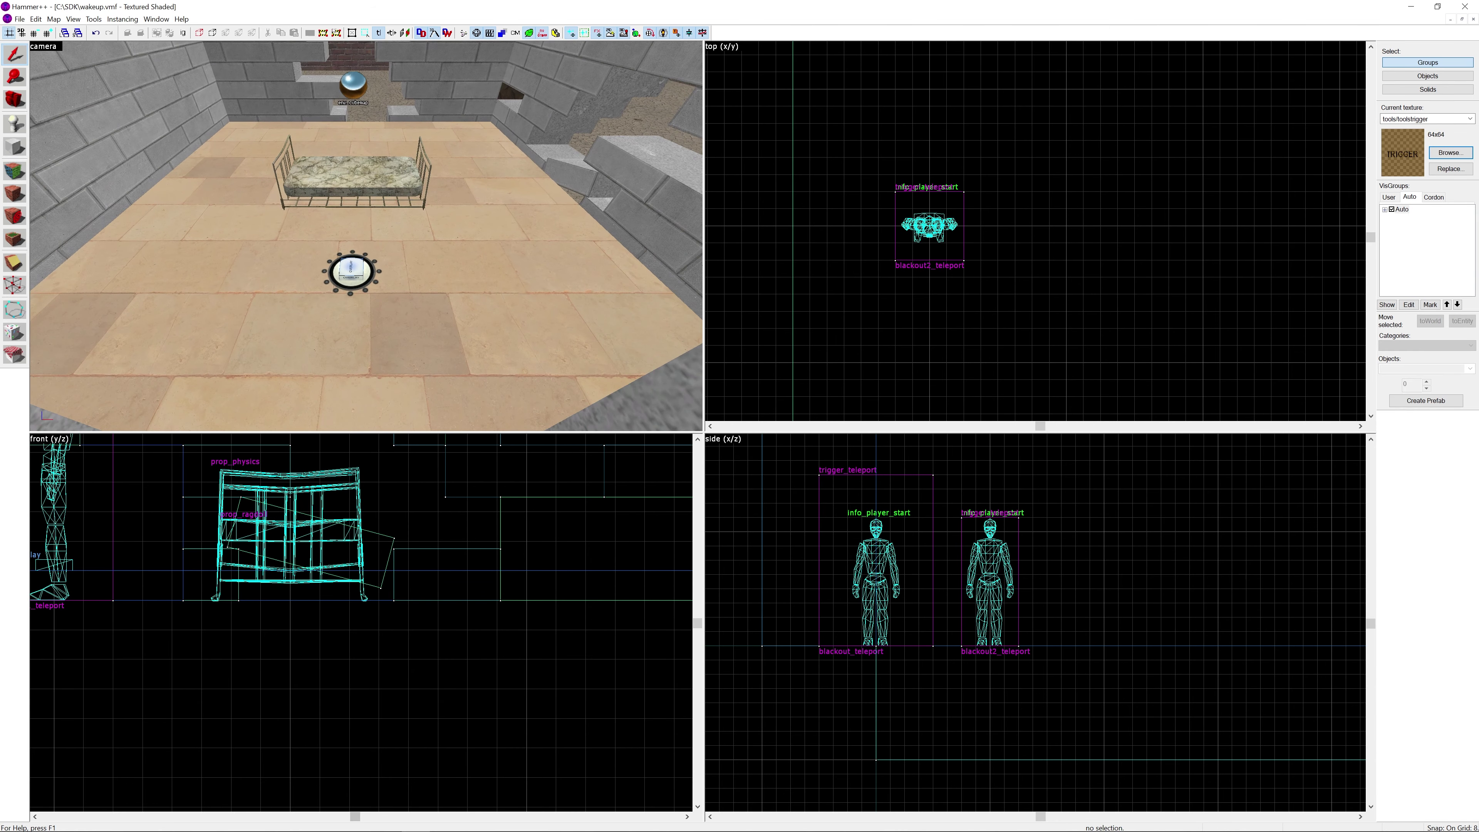
pyautogui.click(23, 131)
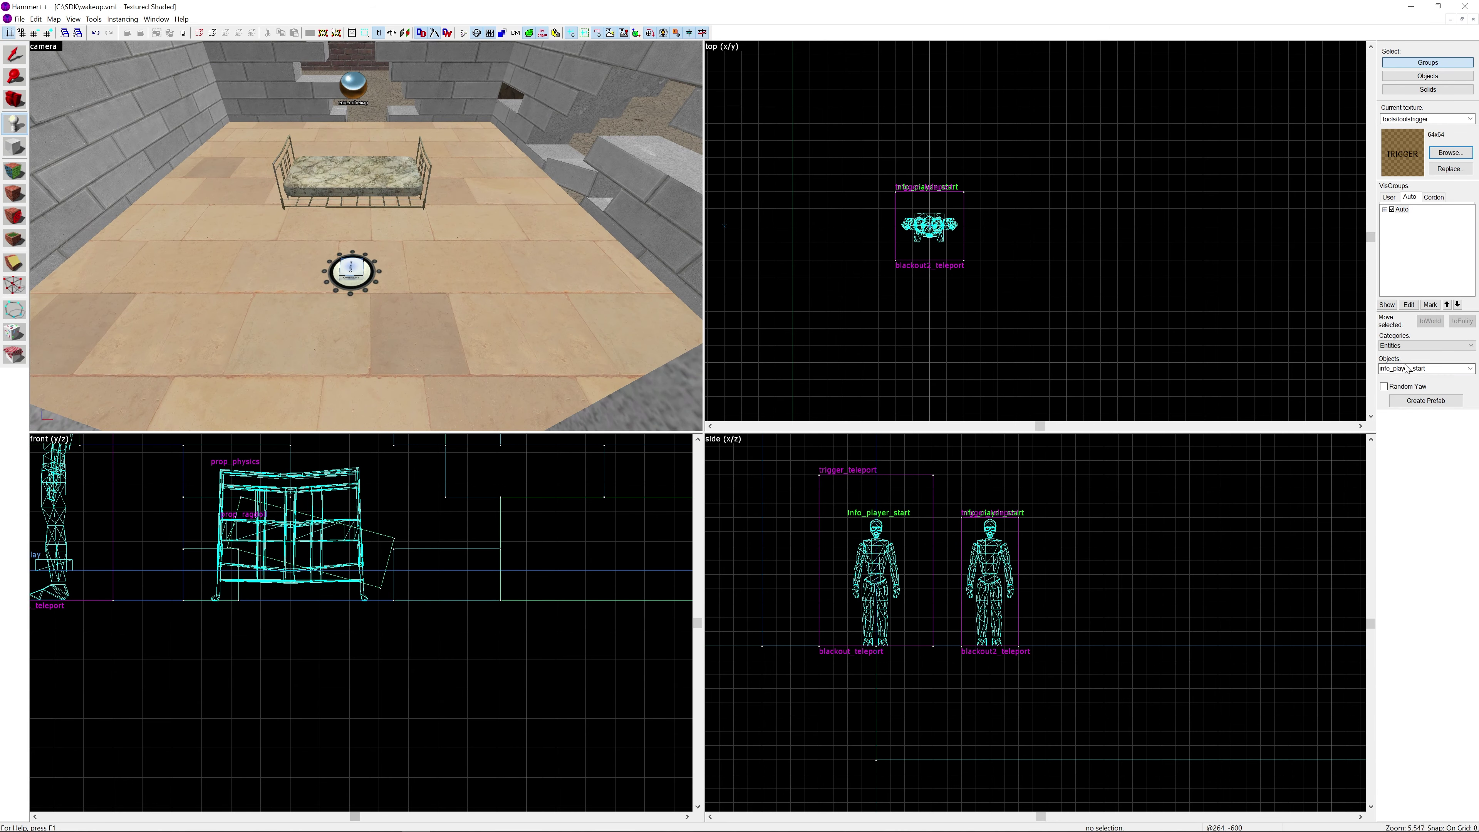
pyautogui.write('teke')
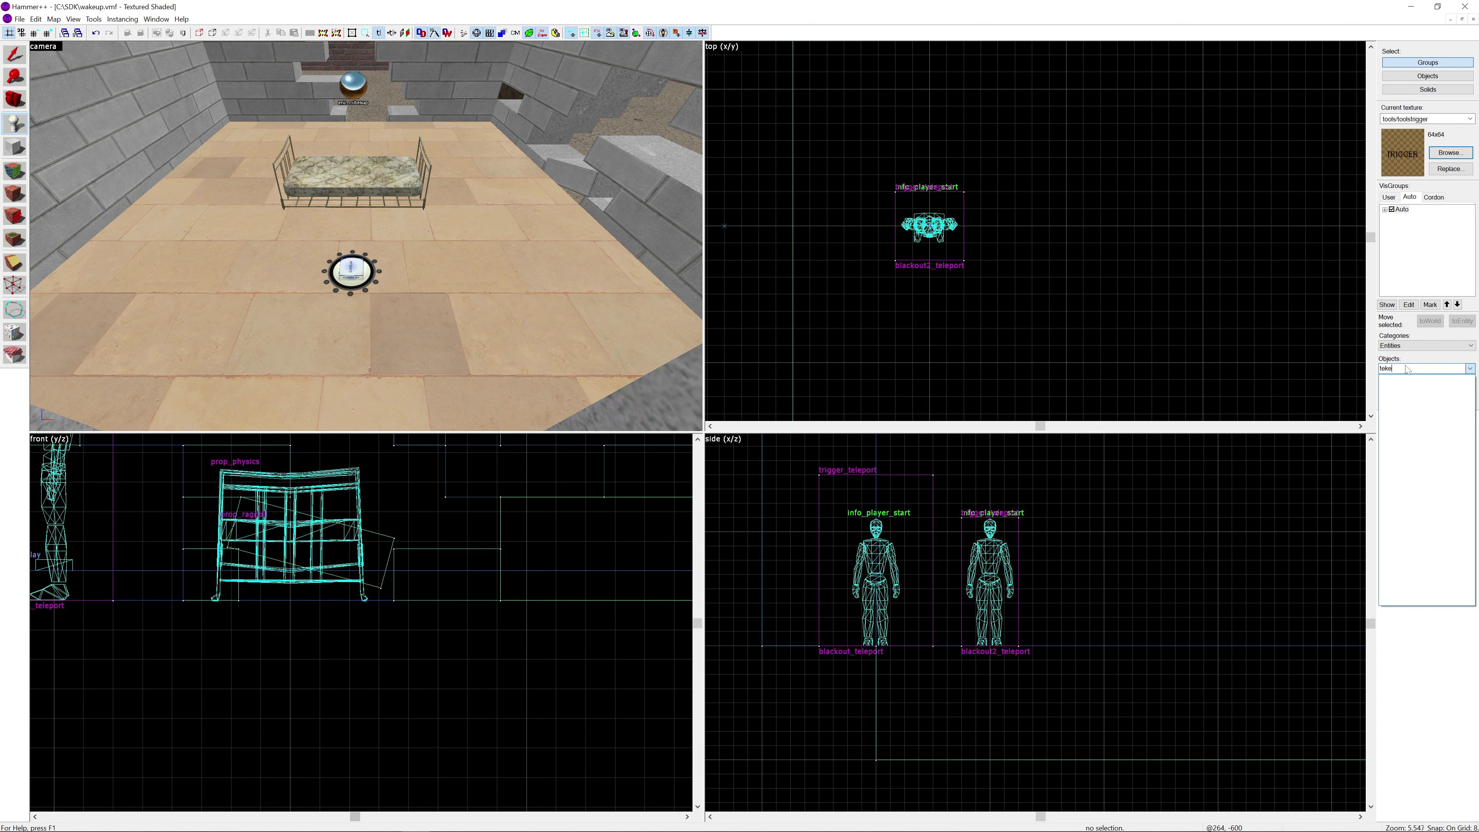
pyautogui.press('BackSpace')
pyautogui.write('le')
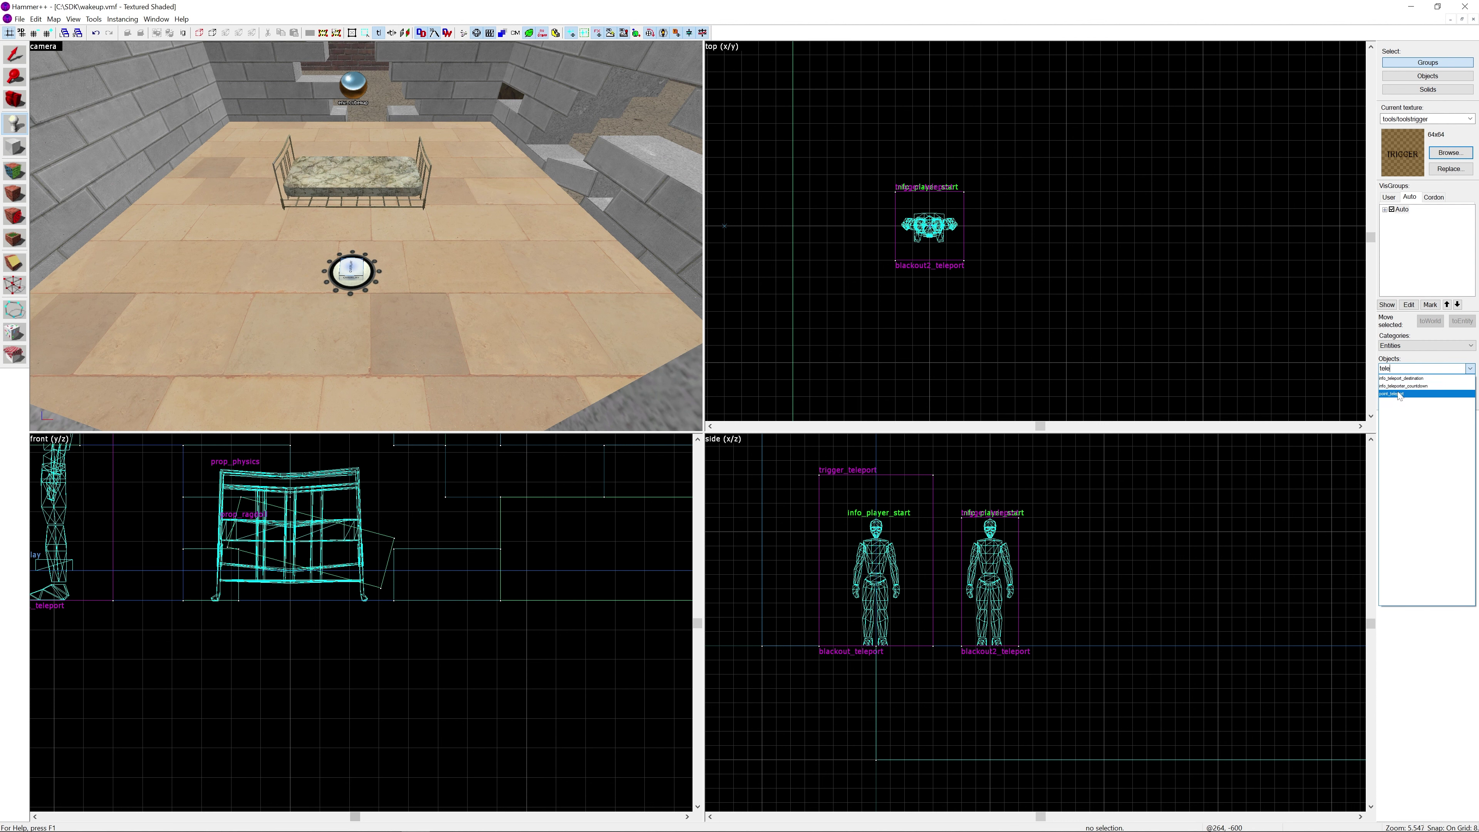
pyautogui.click(1403, 386)
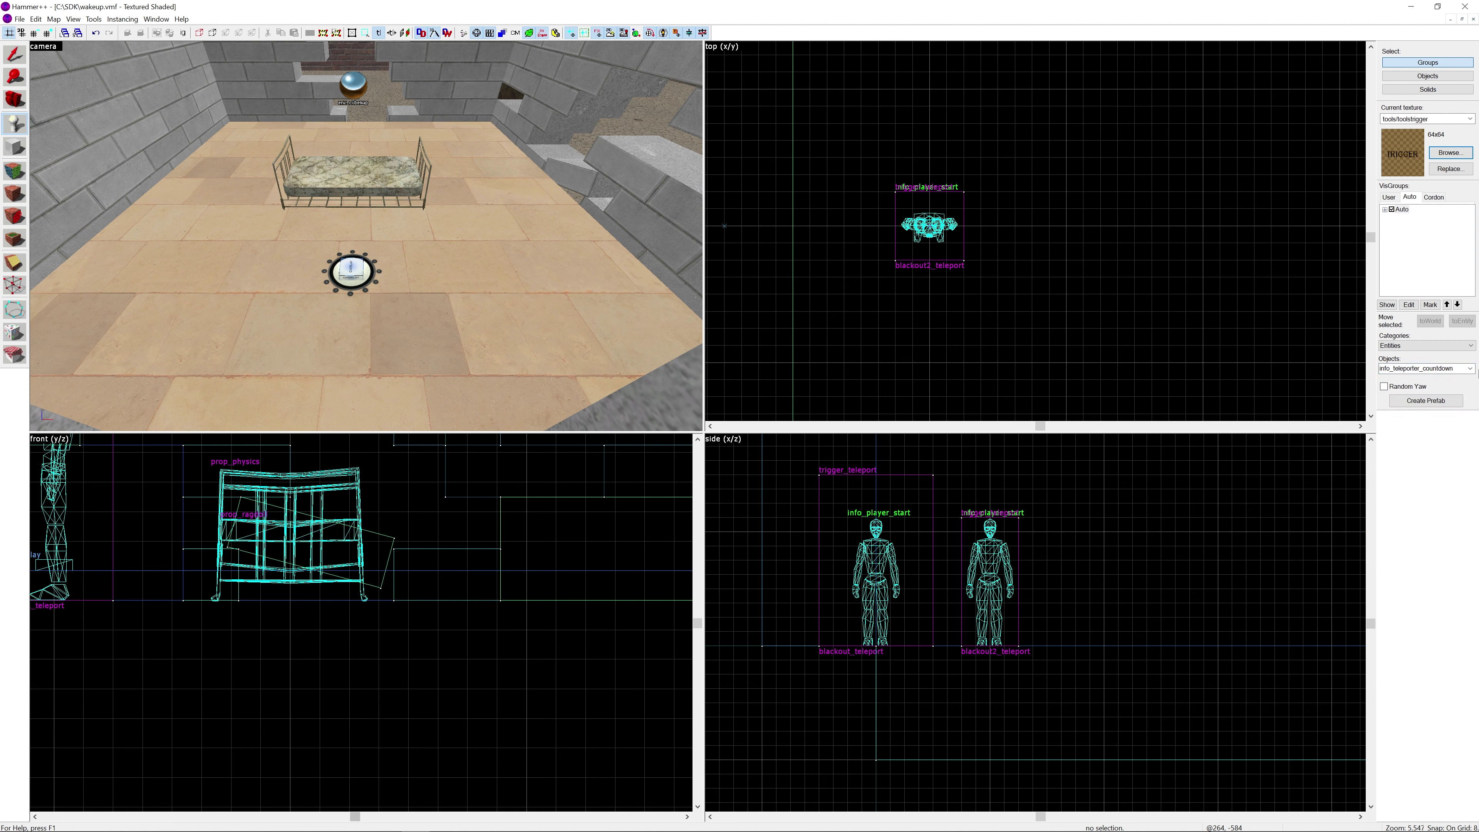
pyautogui.click(1469, 368)
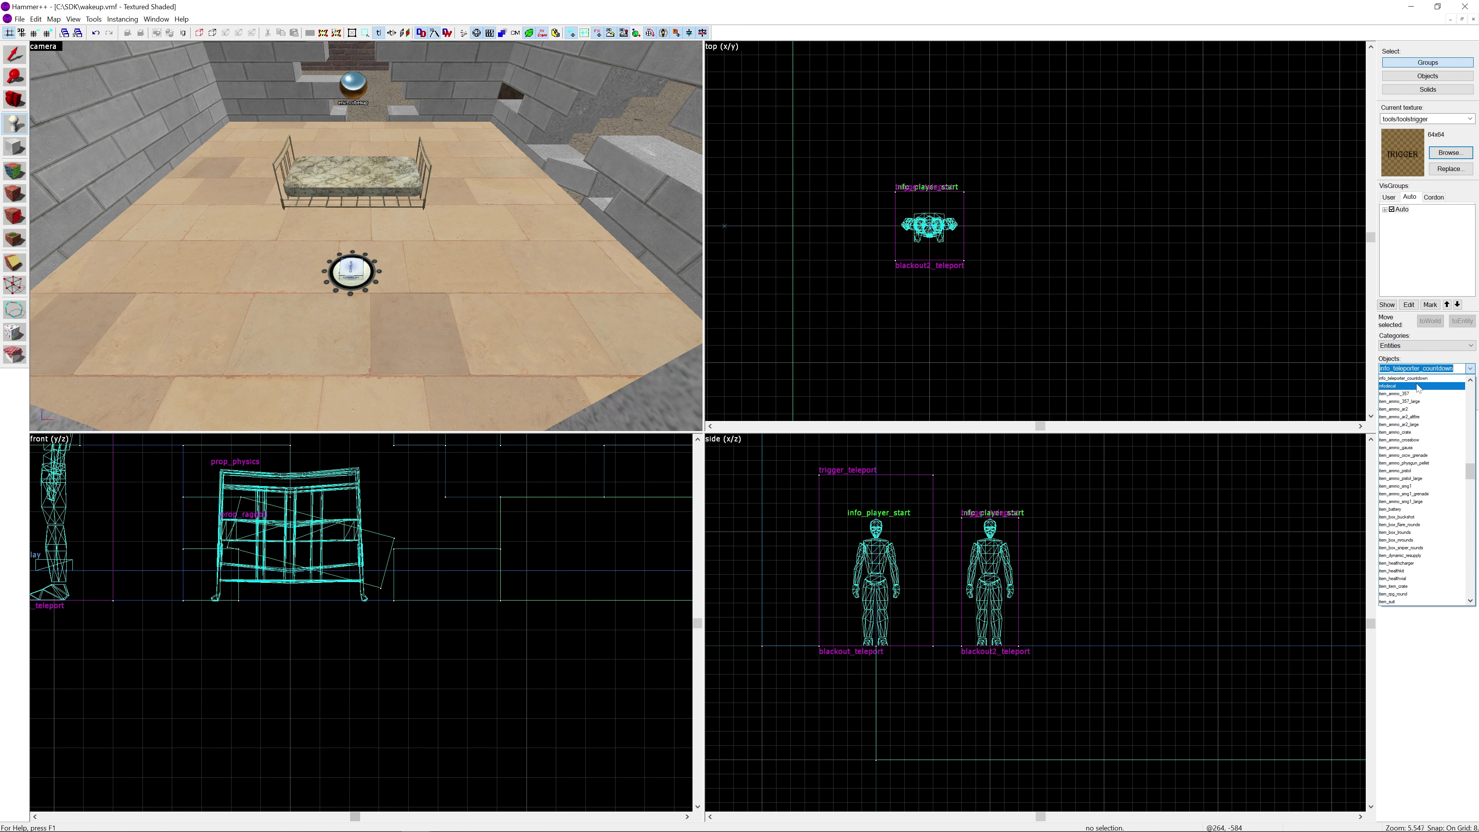
pyautogui.scroll(1, 1418, 389)
pyautogui.click(1420, 395)
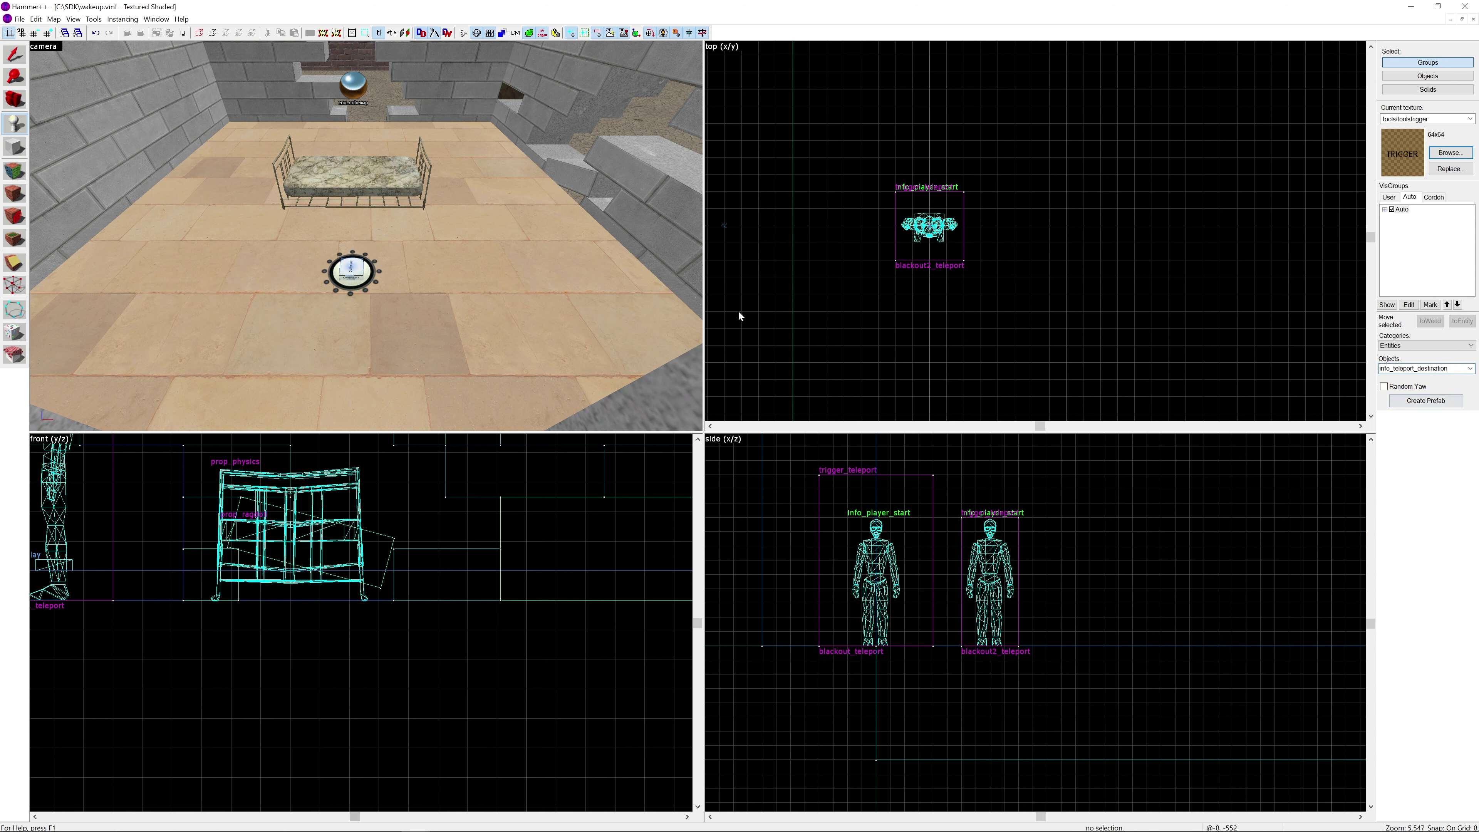
pyautogui.click(288, 274)
# Move the info_teleport_destination to (512, -512) so it stands on the floor overlay, and leave it selected
pyautogui.click(14, 54)
pyautogui.scroll(-3, 1138, 258)
pyautogui.scroll(5, 1276, 255)
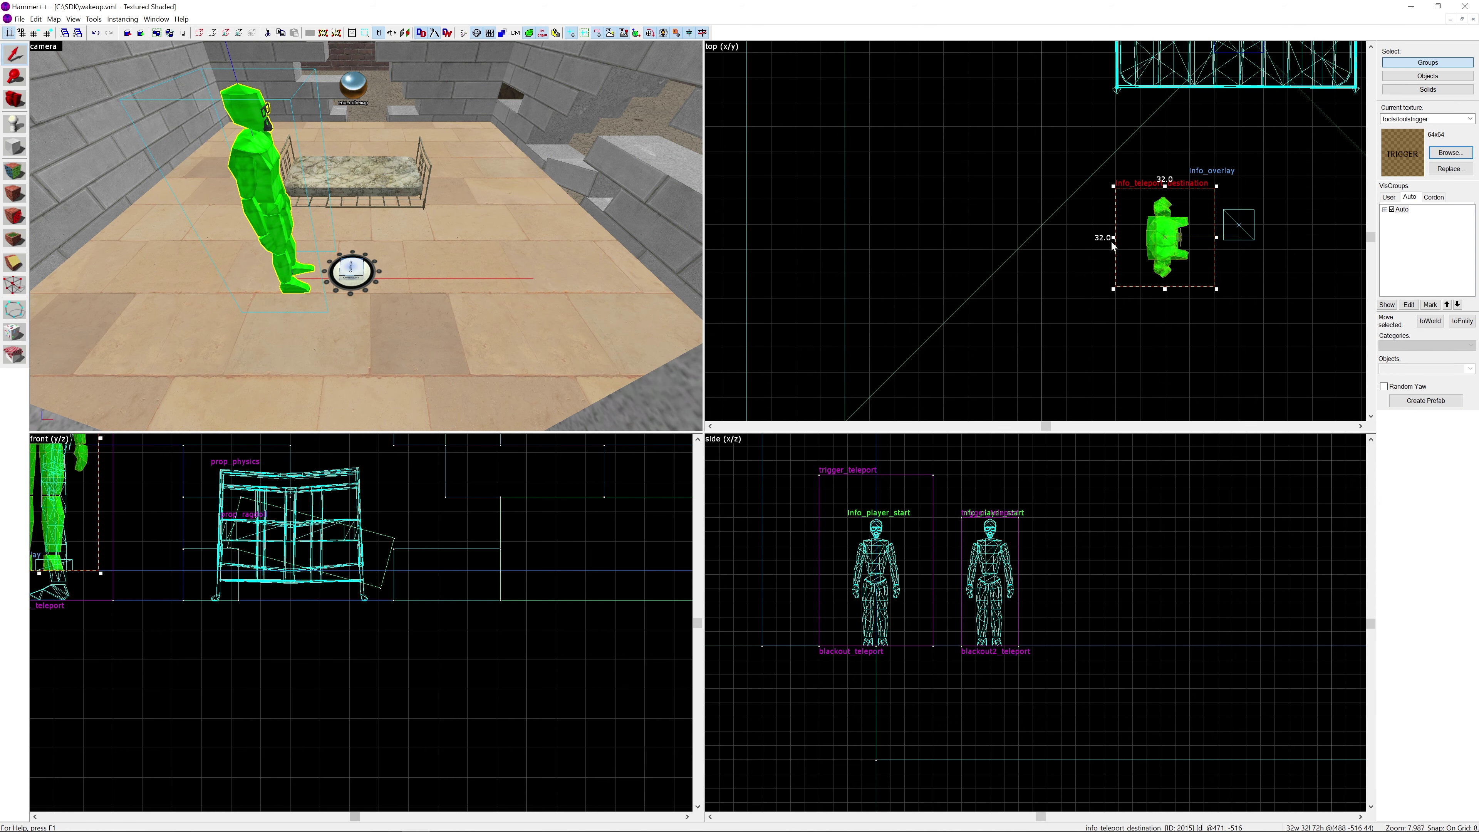
pyautogui.moveTo(1152, 248); pyautogui.dragTo(1226, 236)
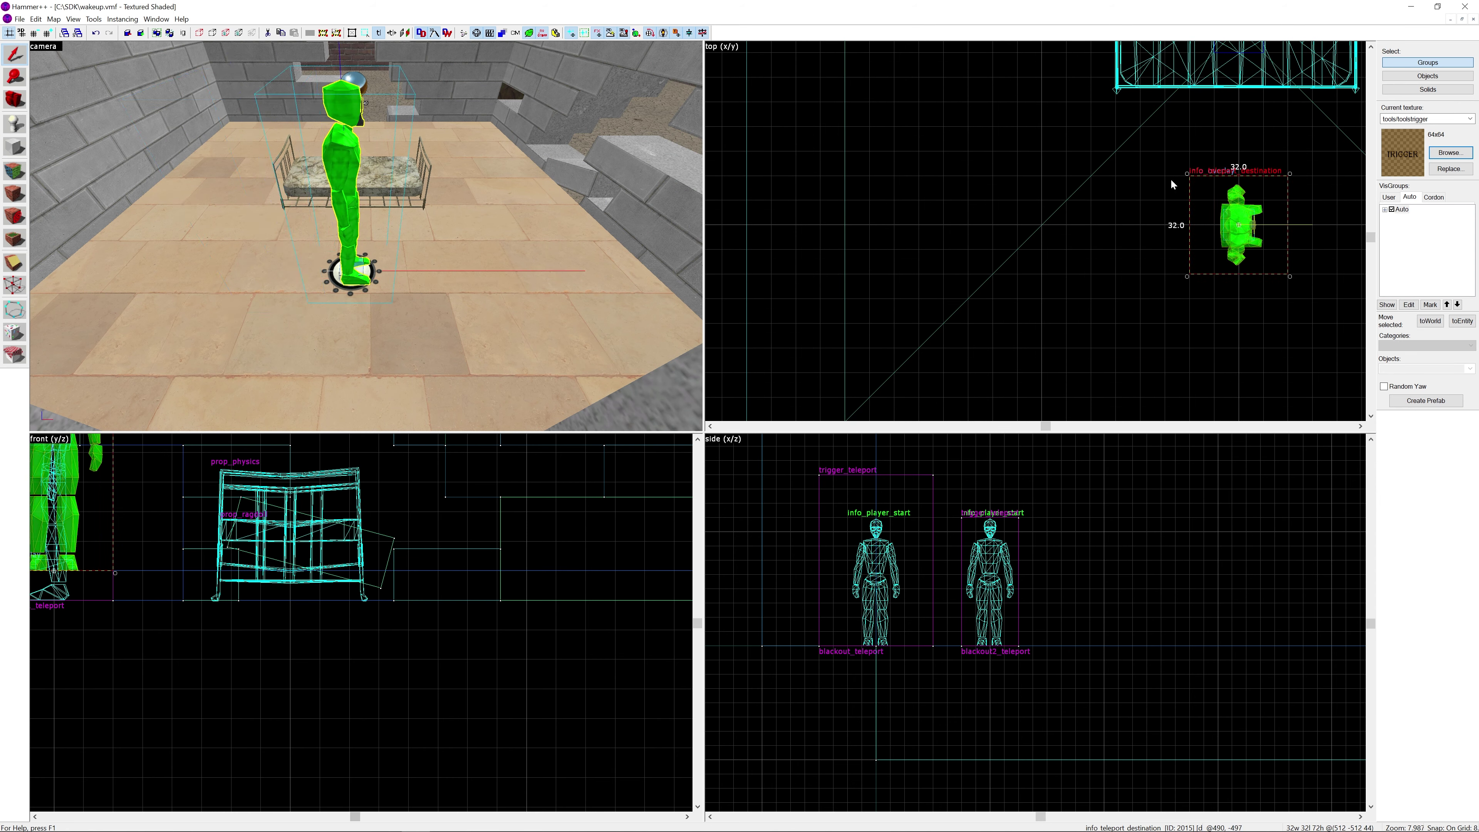
pyautogui.click(1188, 171)
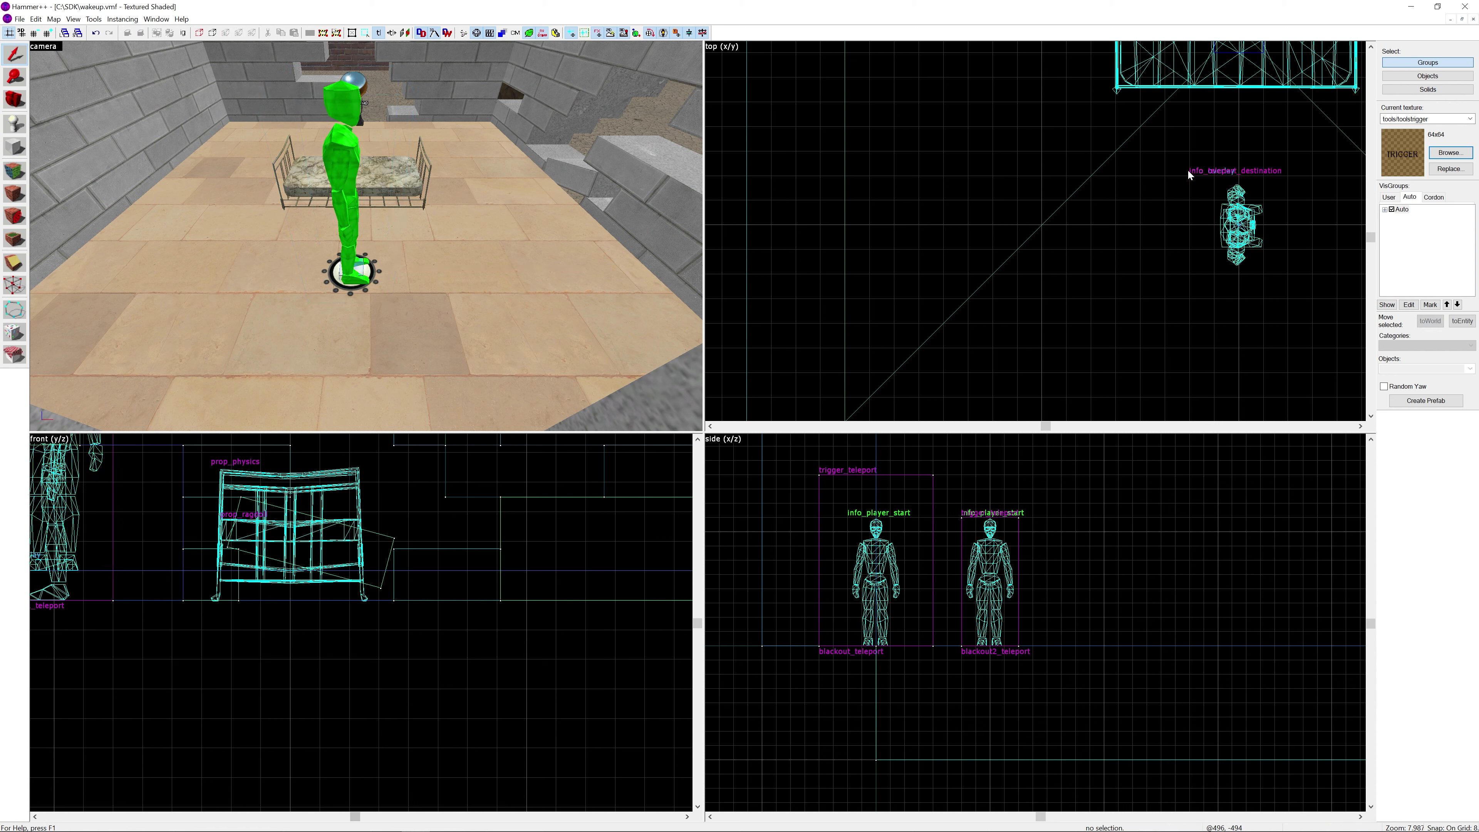
pyautogui.click(374, 179)
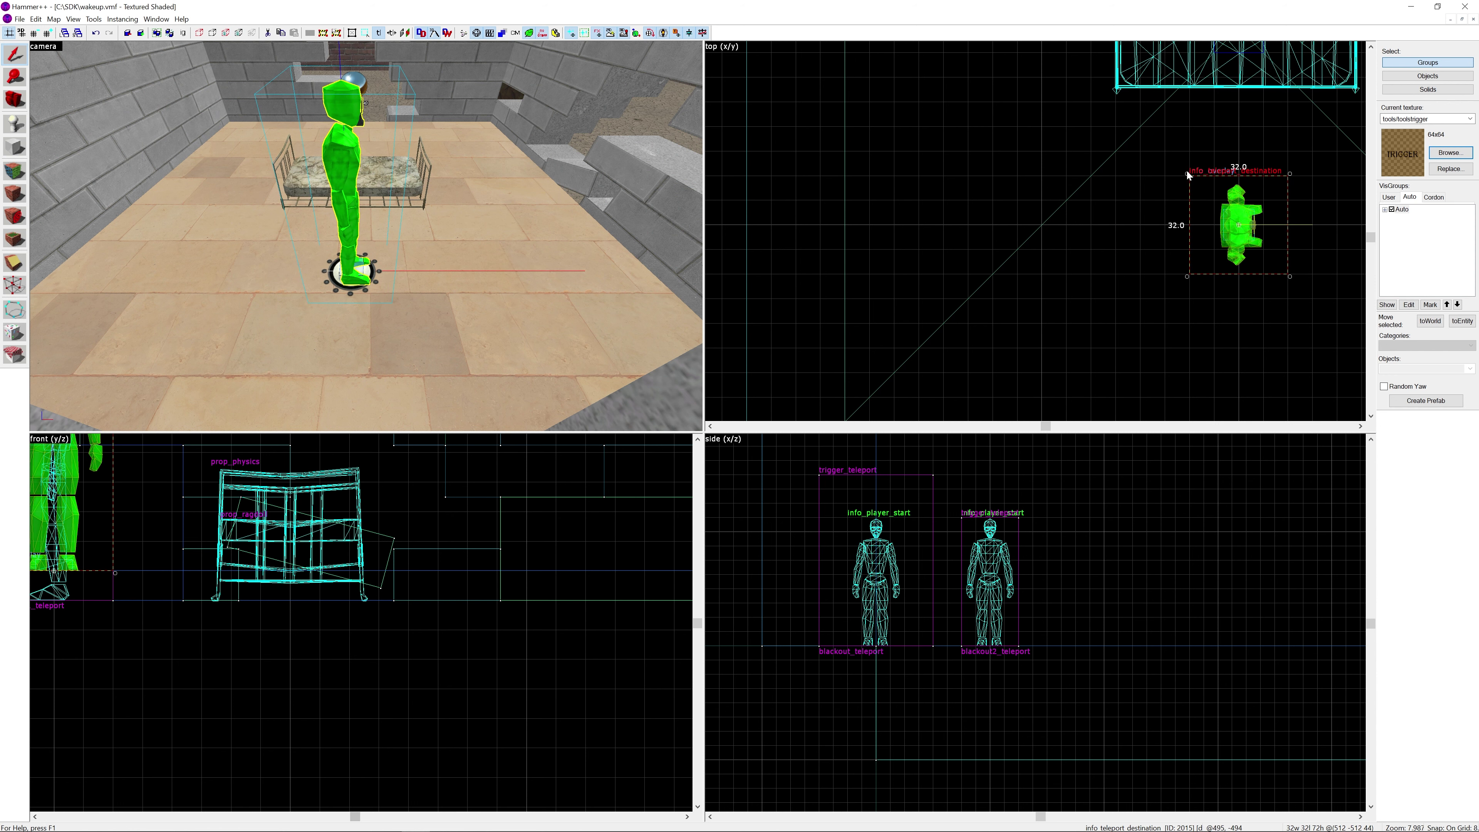
# Rotate the info_teleport_destination to a yaw of 270 so it faces away from the bed
pyautogui.moveTo(1188, 174); pyautogui.dragTo(1246, 174)
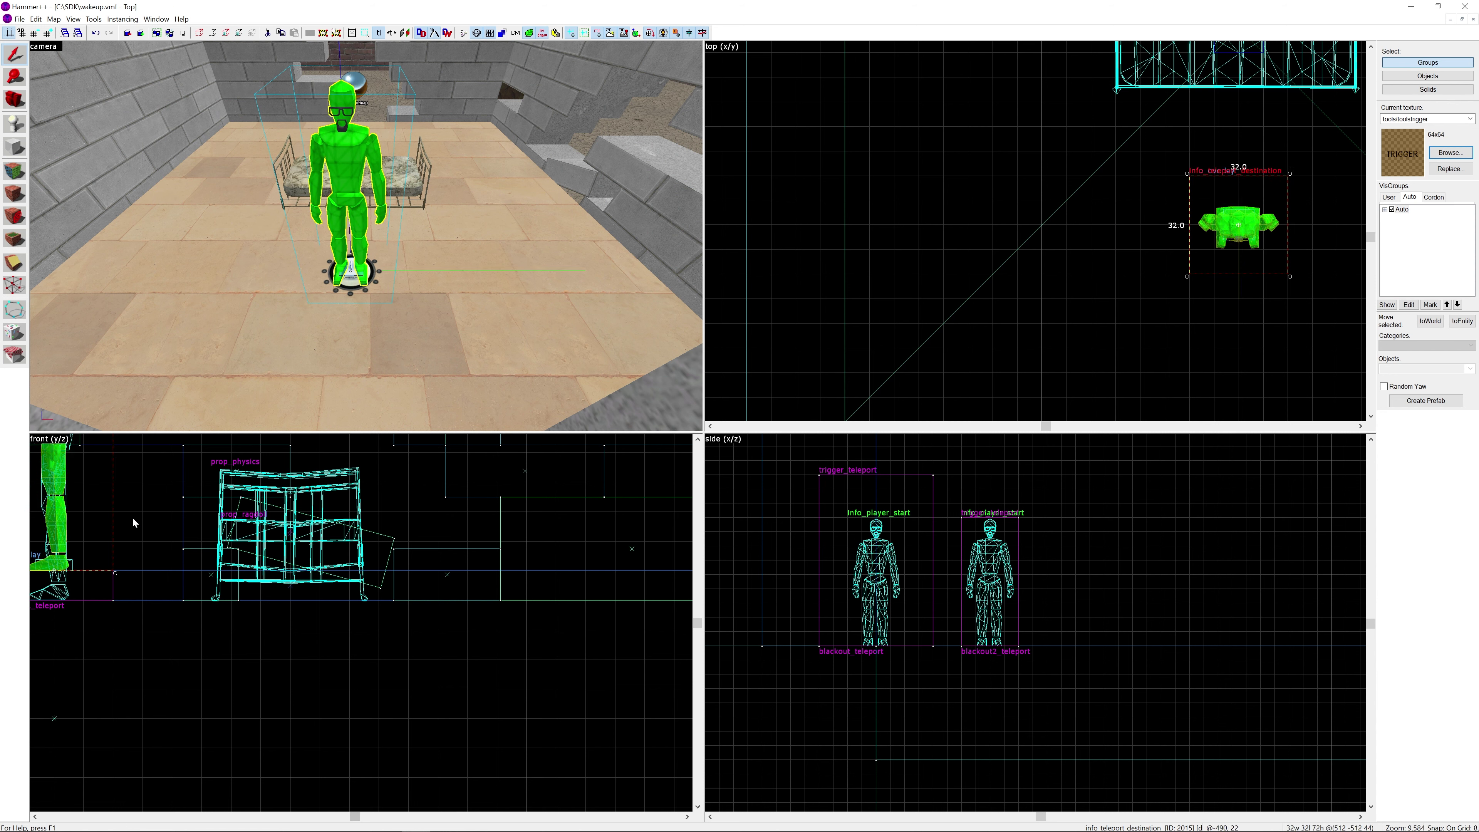
# Try to lower the info_teleport_destination toward the house floor, then undo the move
pyautogui.moveTo(94, 526); pyautogui.dragTo(94, 530)
pyautogui.click(94, 535)
pyautogui.scroll(-6, 1097, 621)
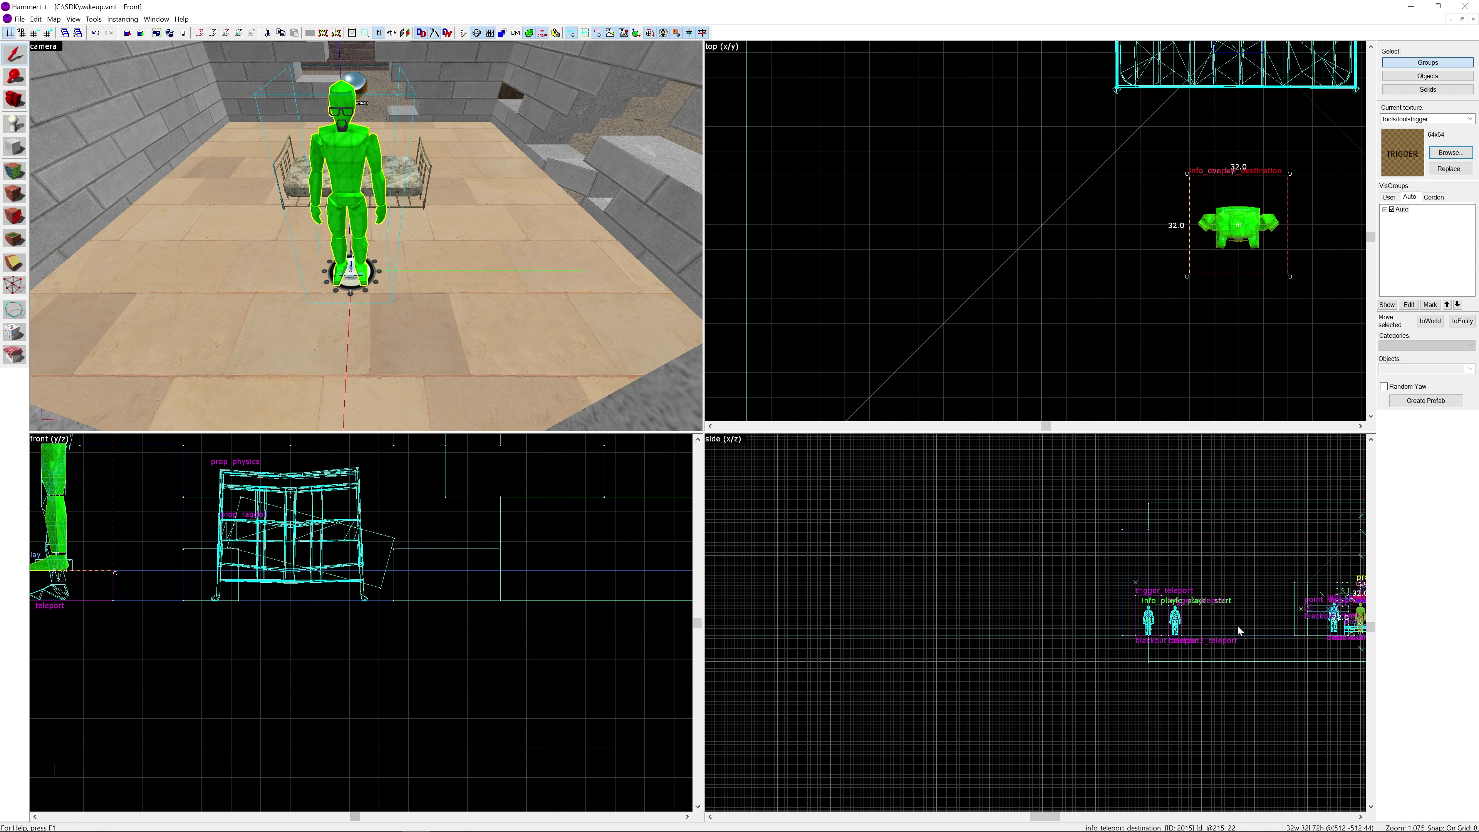
pyautogui.click(1360, 816)
pyautogui.scroll(10, 1027, 670)
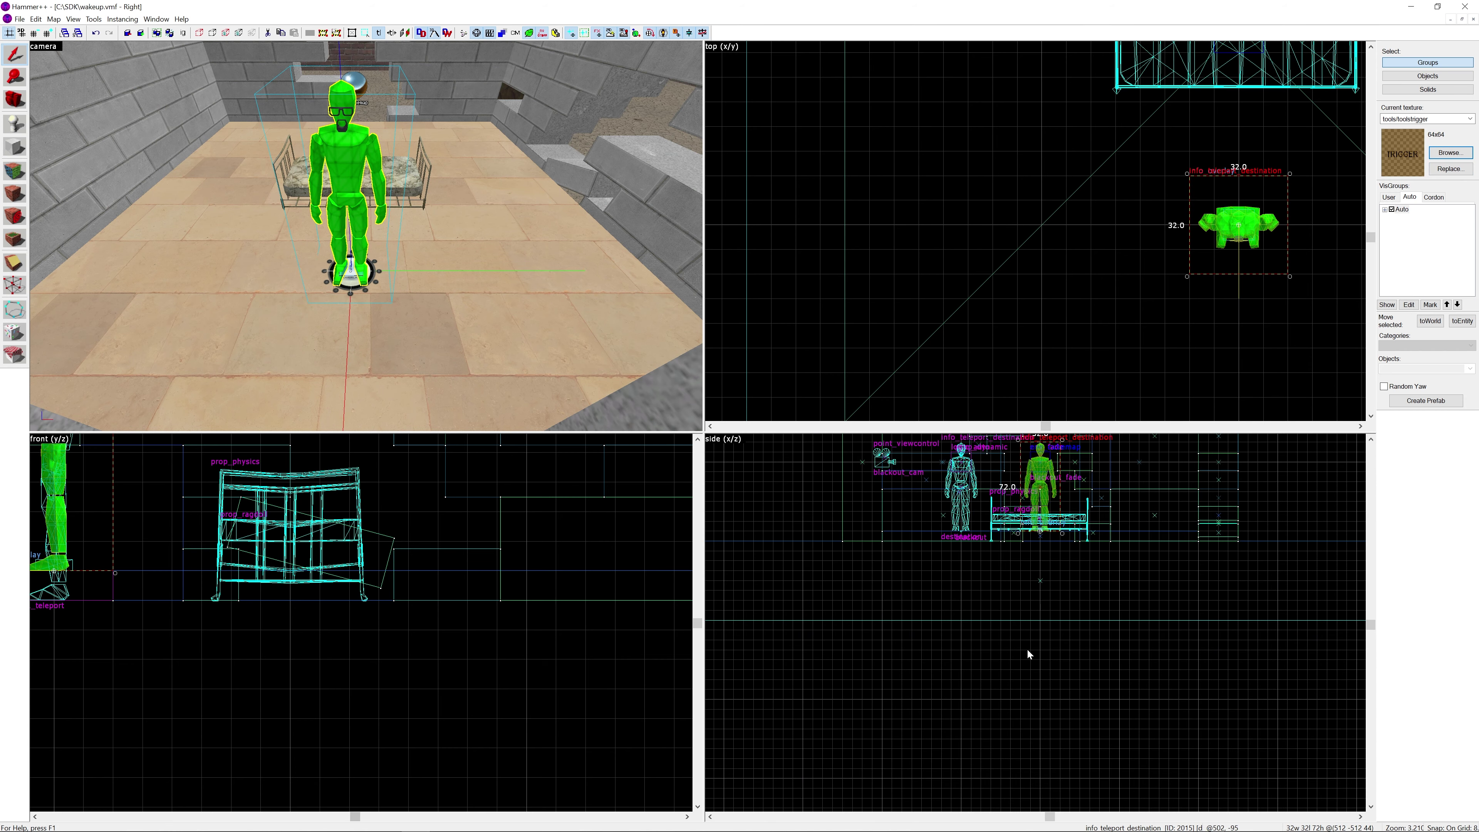
pyautogui.scroll(3, 1055, 473)
pyautogui.moveTo(1052, 452); pyautogui.dragTo(1049, 508)
pyautogui.hotkey('ctrl', 'z')
# Name the info_teleport_destination blackout2_teleport and apply the name
pyautogui.doubleClick(355, 267)
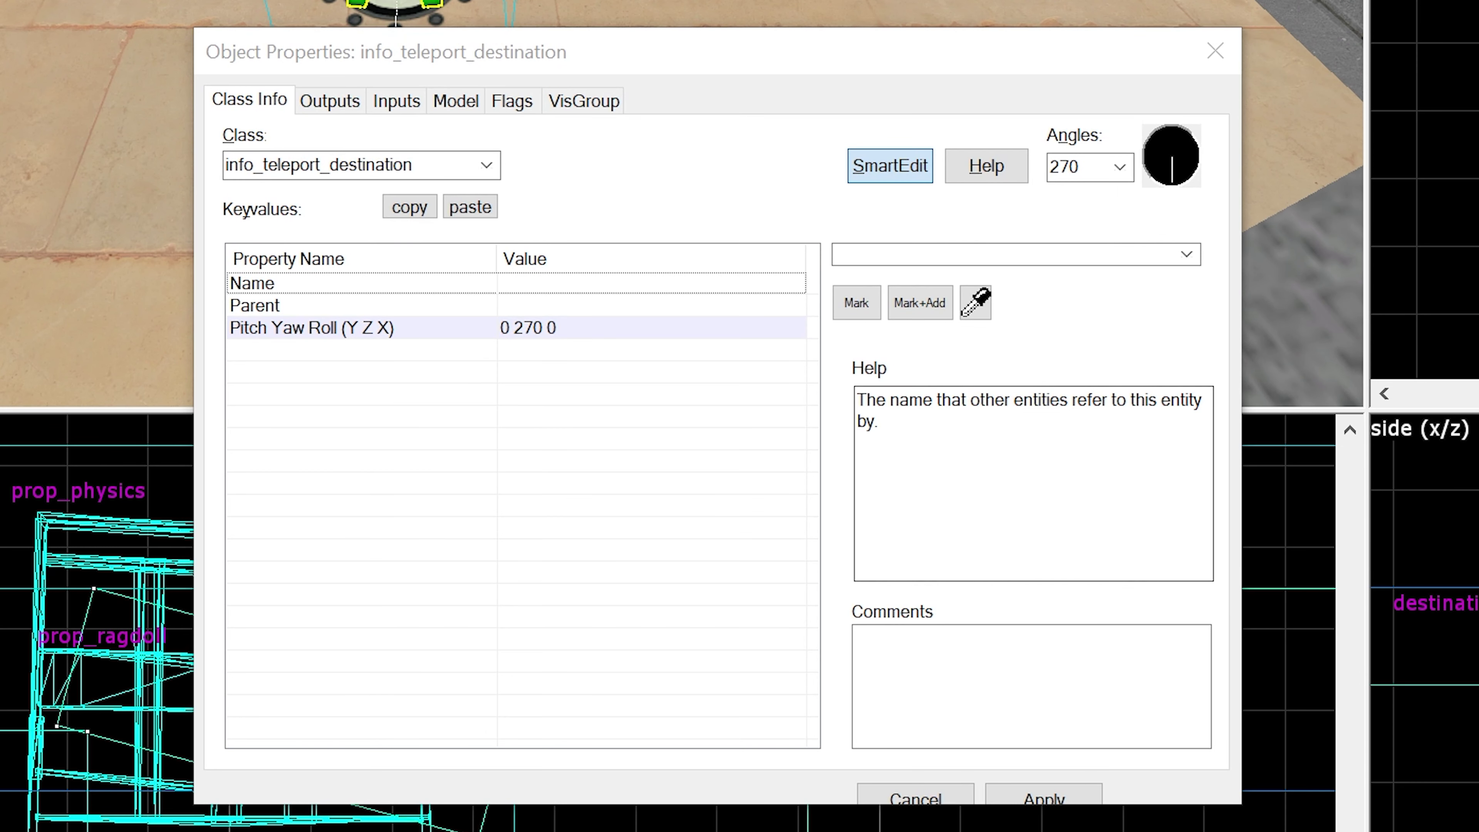
pyautogui.write('blac')
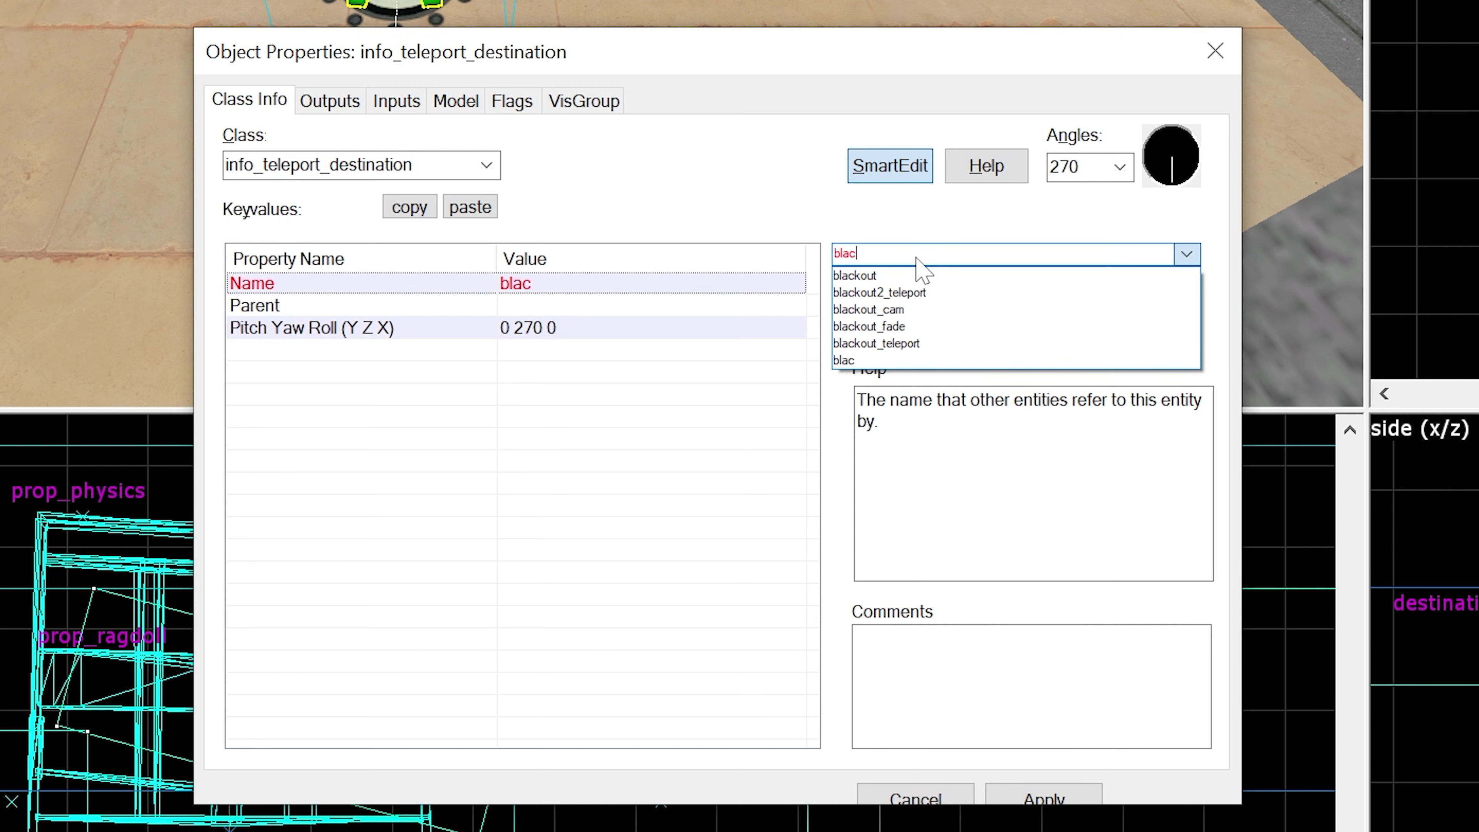
pyautogui.press('Down')
pyautogui.press('Down')
pyautogui.press('Down')
pyautogui.press('Down')
pyautogui.press('Down')
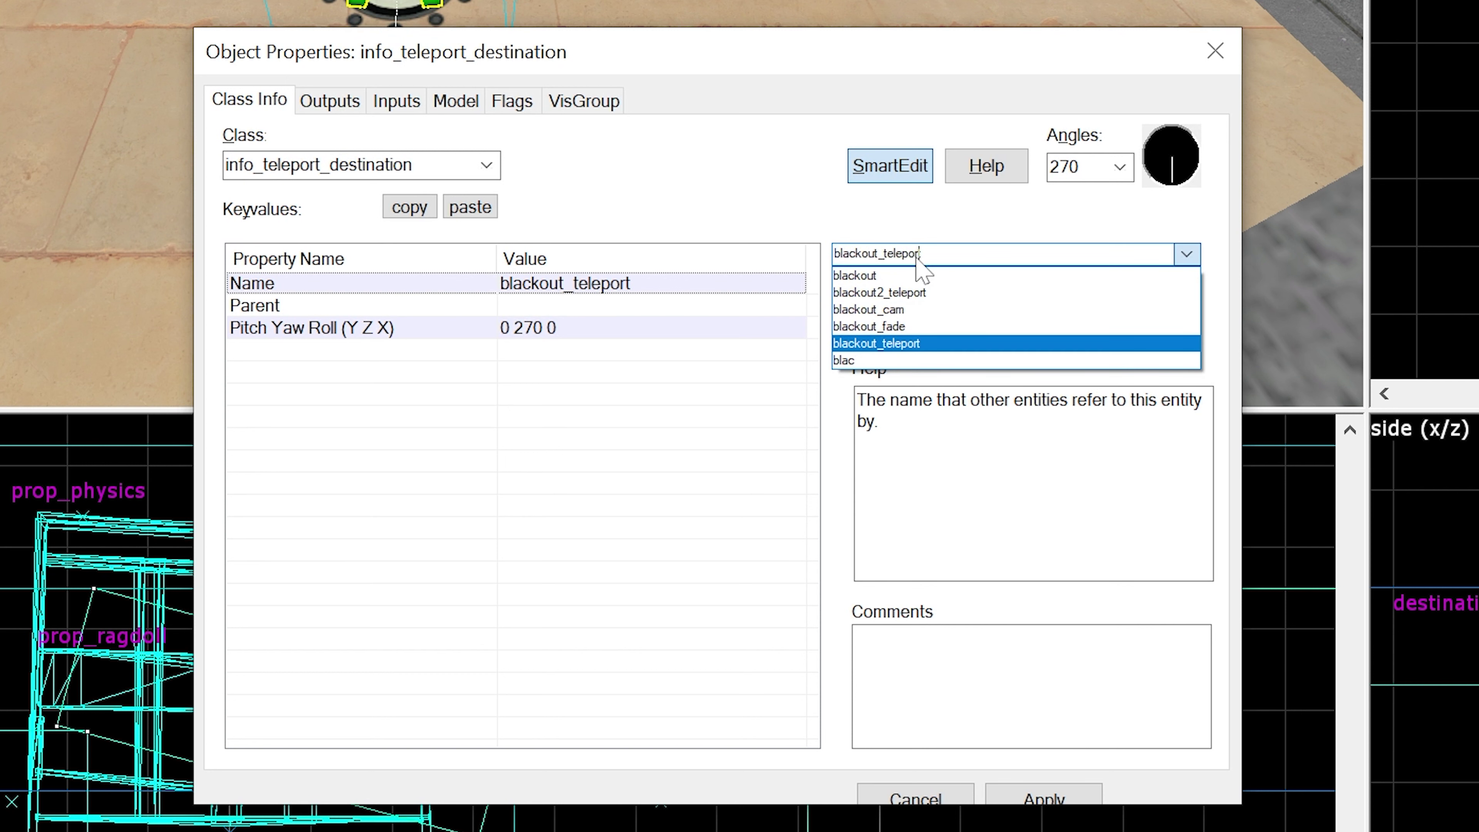
pyautogui.press('Left')
pyautogui.write('2')
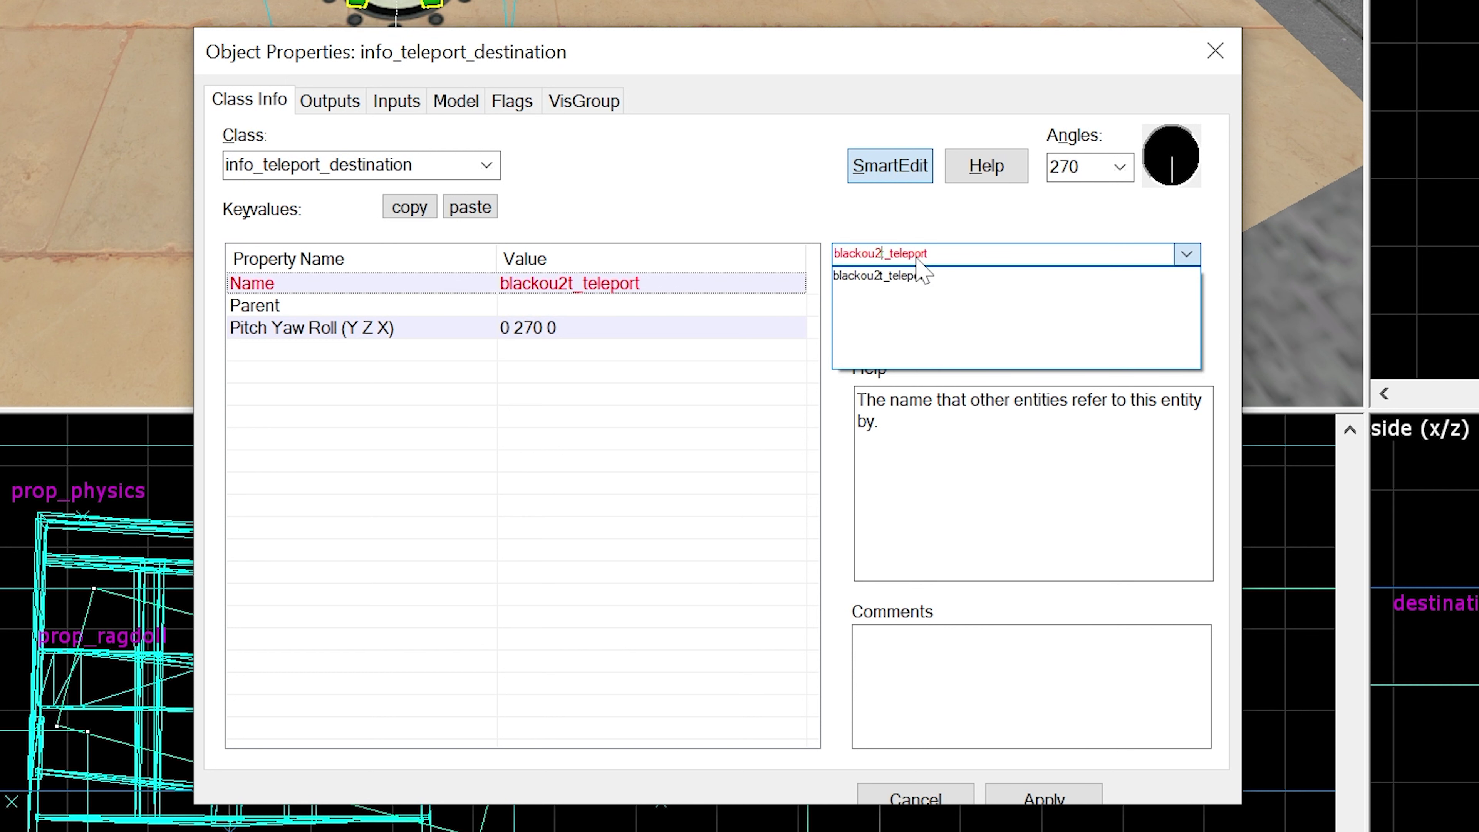
pyautogui.press('BackSpace')
pyautogui.press('Right')
pyautogui.write('2')
pyautogui.click(1041, 797)
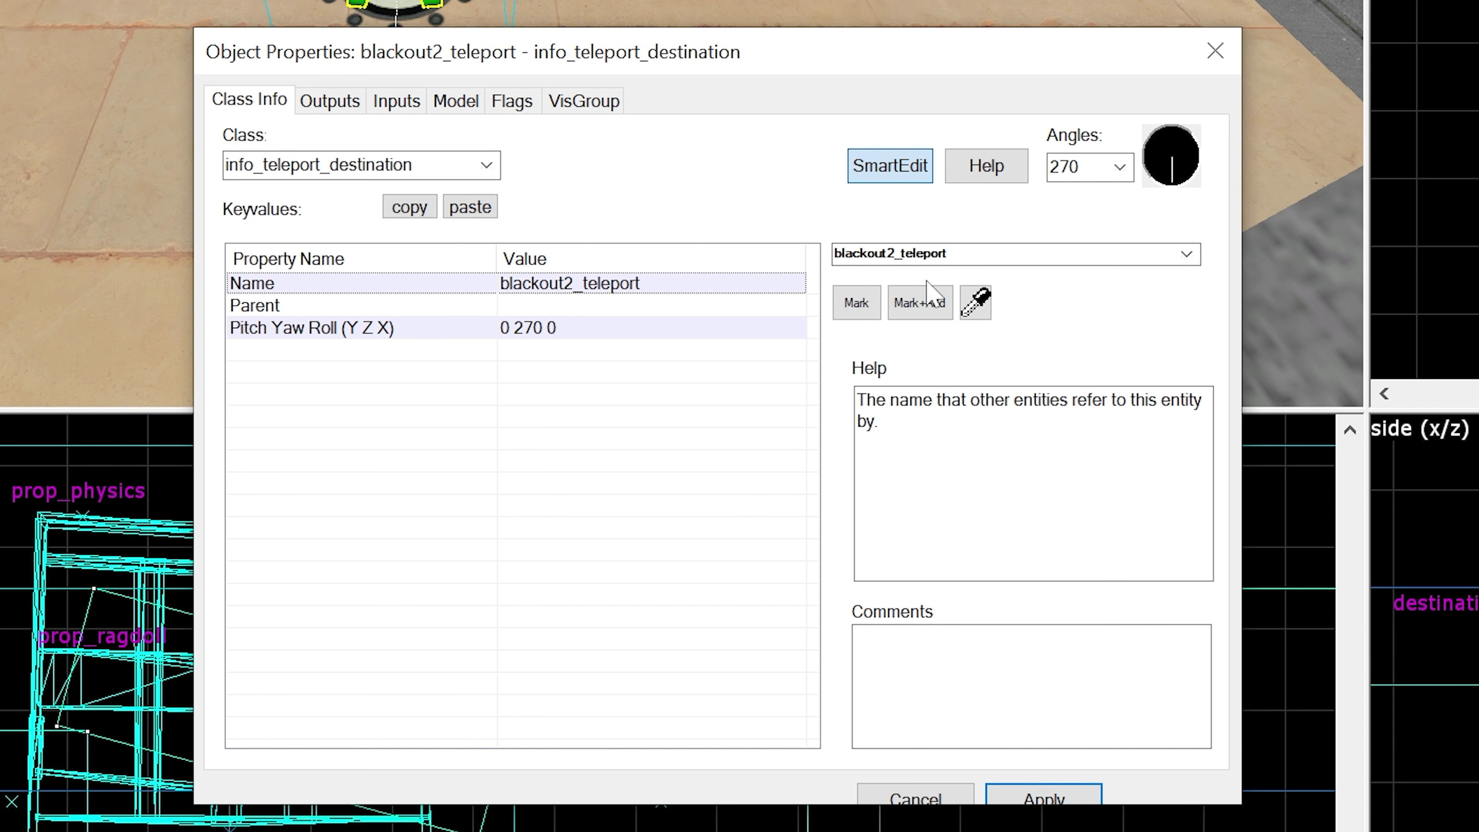
# Extend the destination's name to blackout2_teleport_dest and apply it
pyautogui.click(943, 254)
pyautogui.press('End')
pyautogui.write('_de')
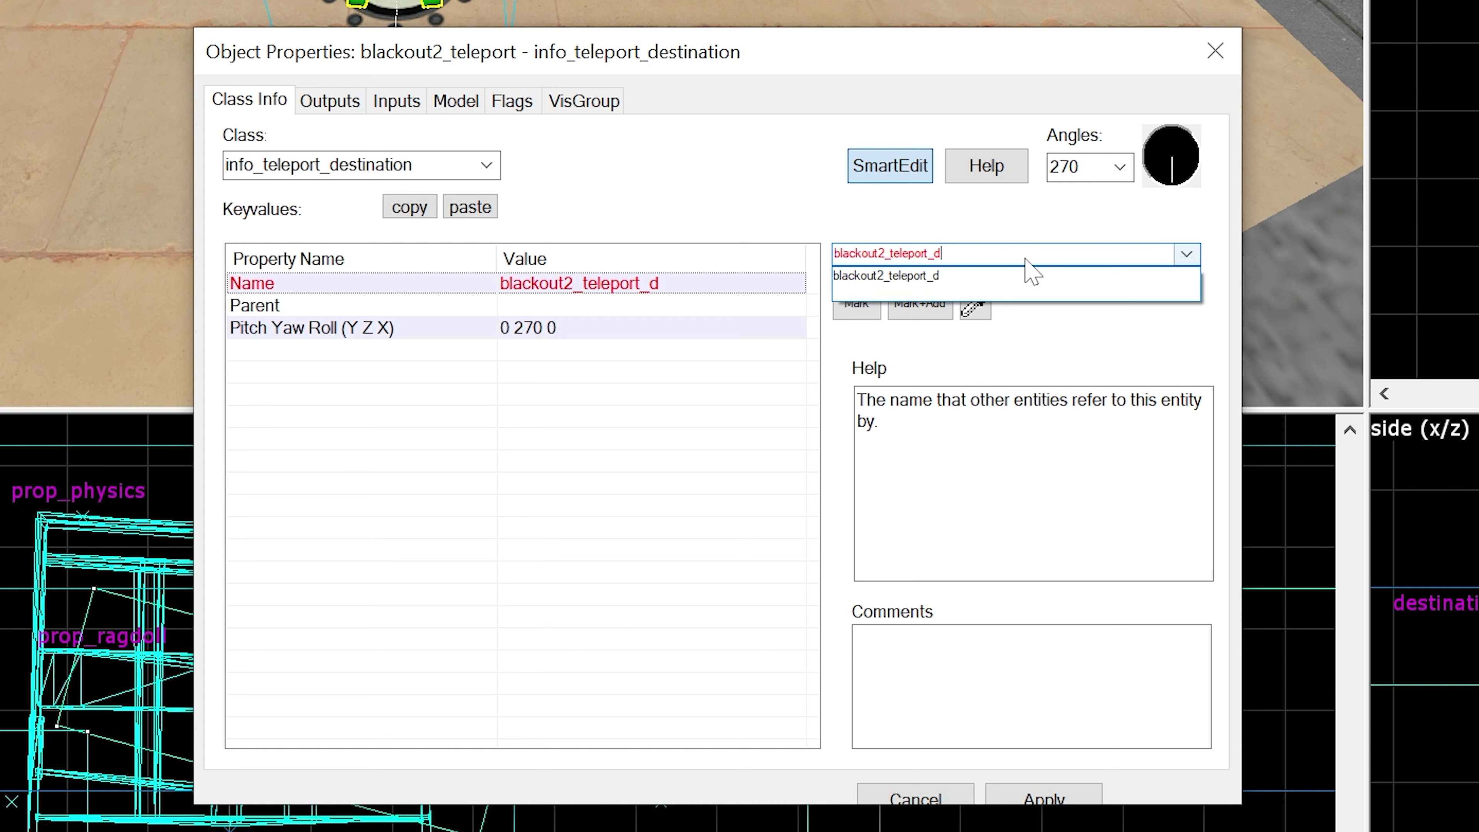
pyautogui.click(1048, 799)
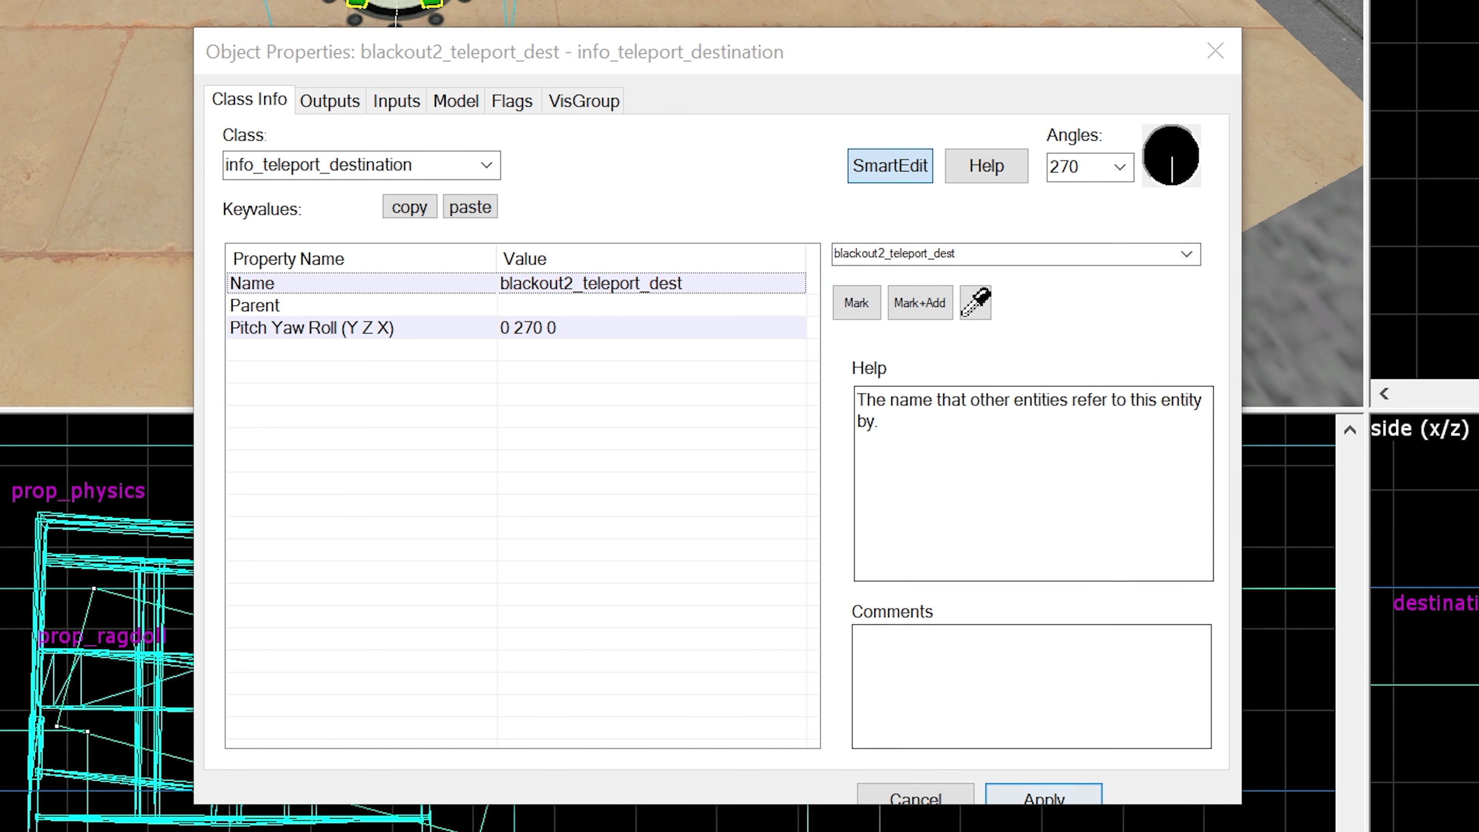
# Set the Remote Destination of the blackout2_teleport trigger in the courtyard to blackout2_teleport_dest, apply it, and close its properties
pyautogui.press('w')
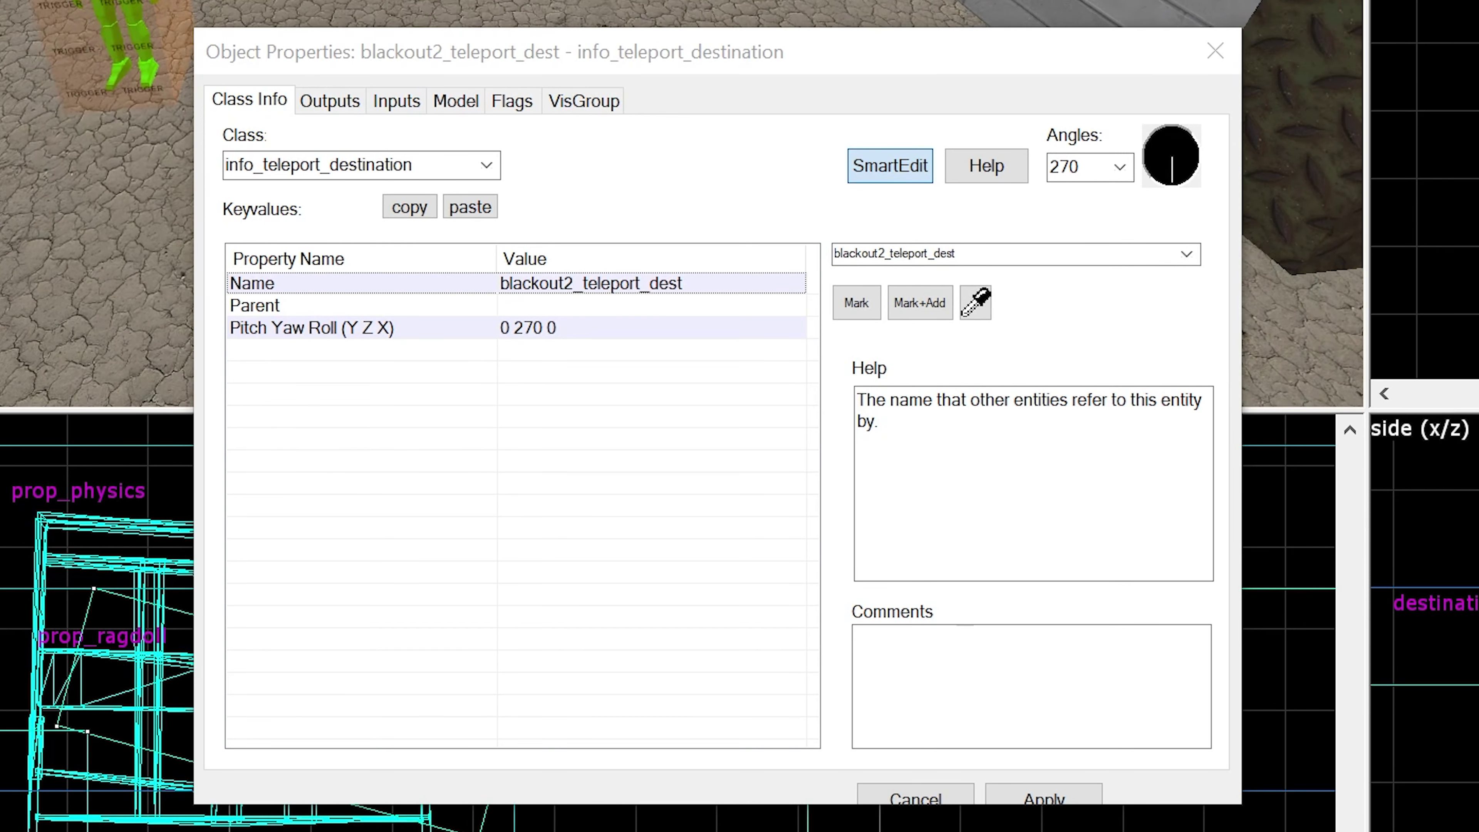
pyautogui.click(136, 30)
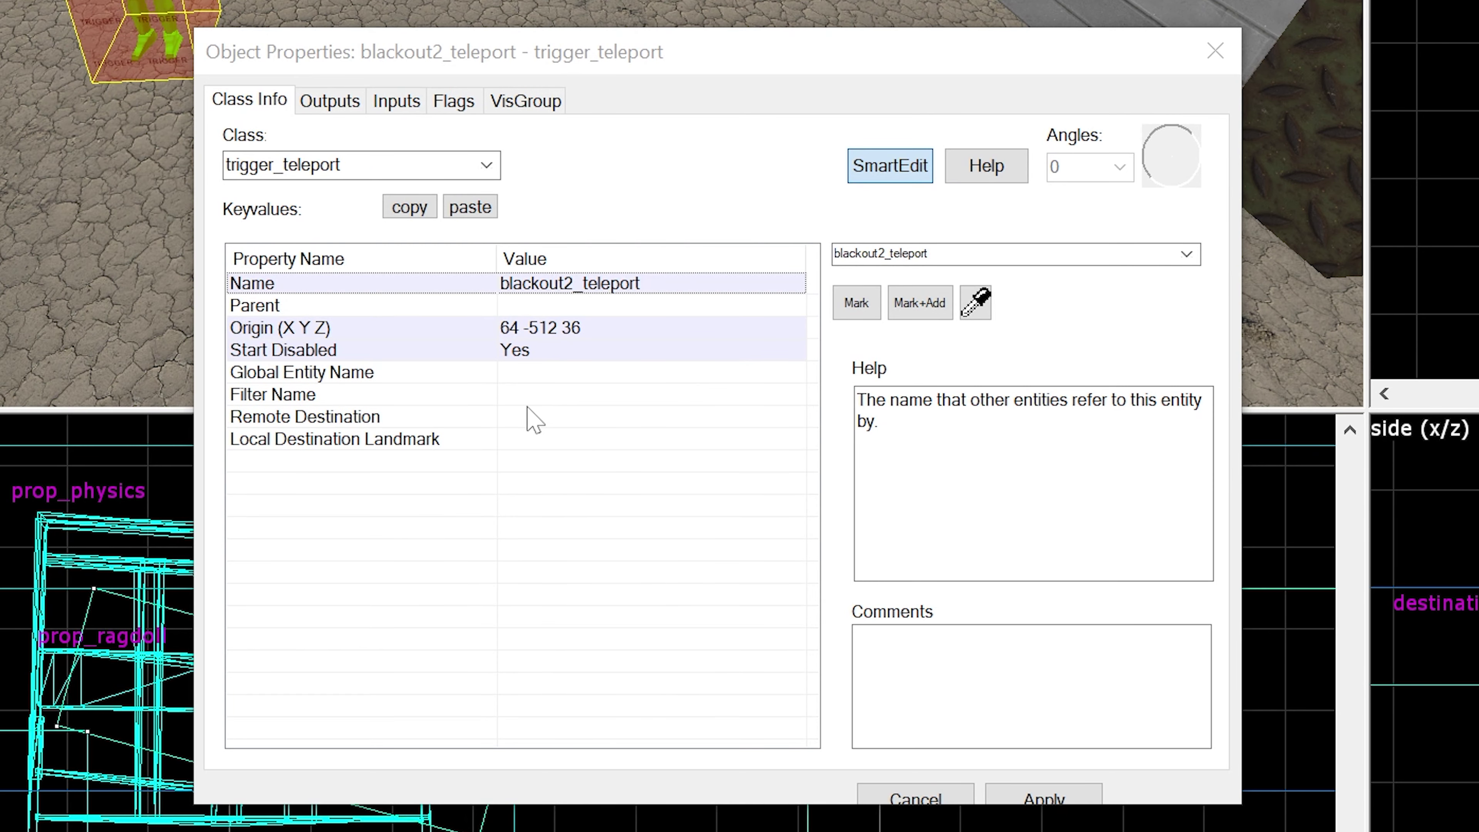
pyautogui.click(546, 417)
pyautogui.click(932, 257)
pyautogui.write('te')
pyautogui.click(930, 292)
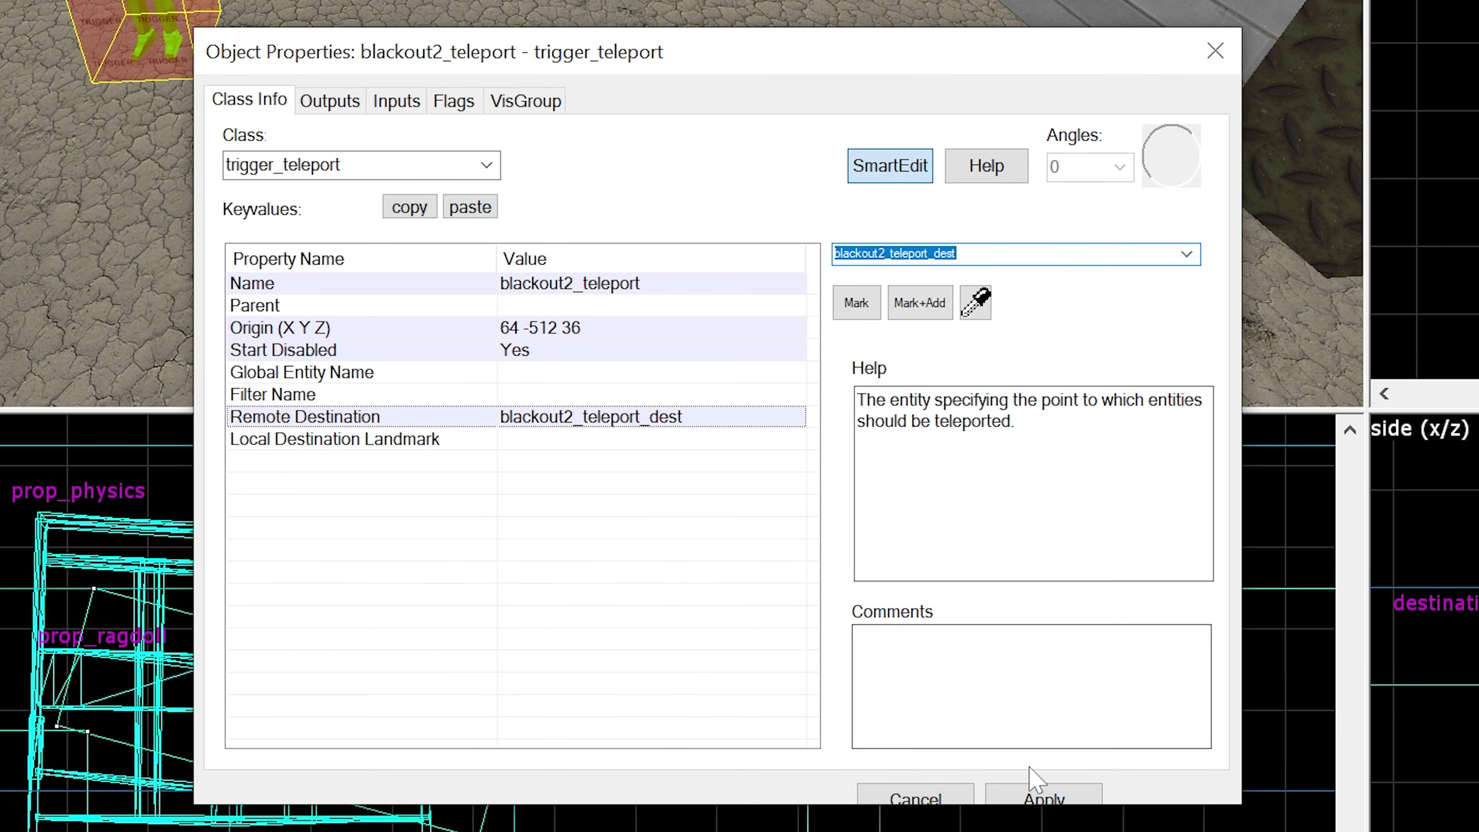
pyautogui.click(1053, 797)
pyautogui.press('z')
pyautogui.press('d')
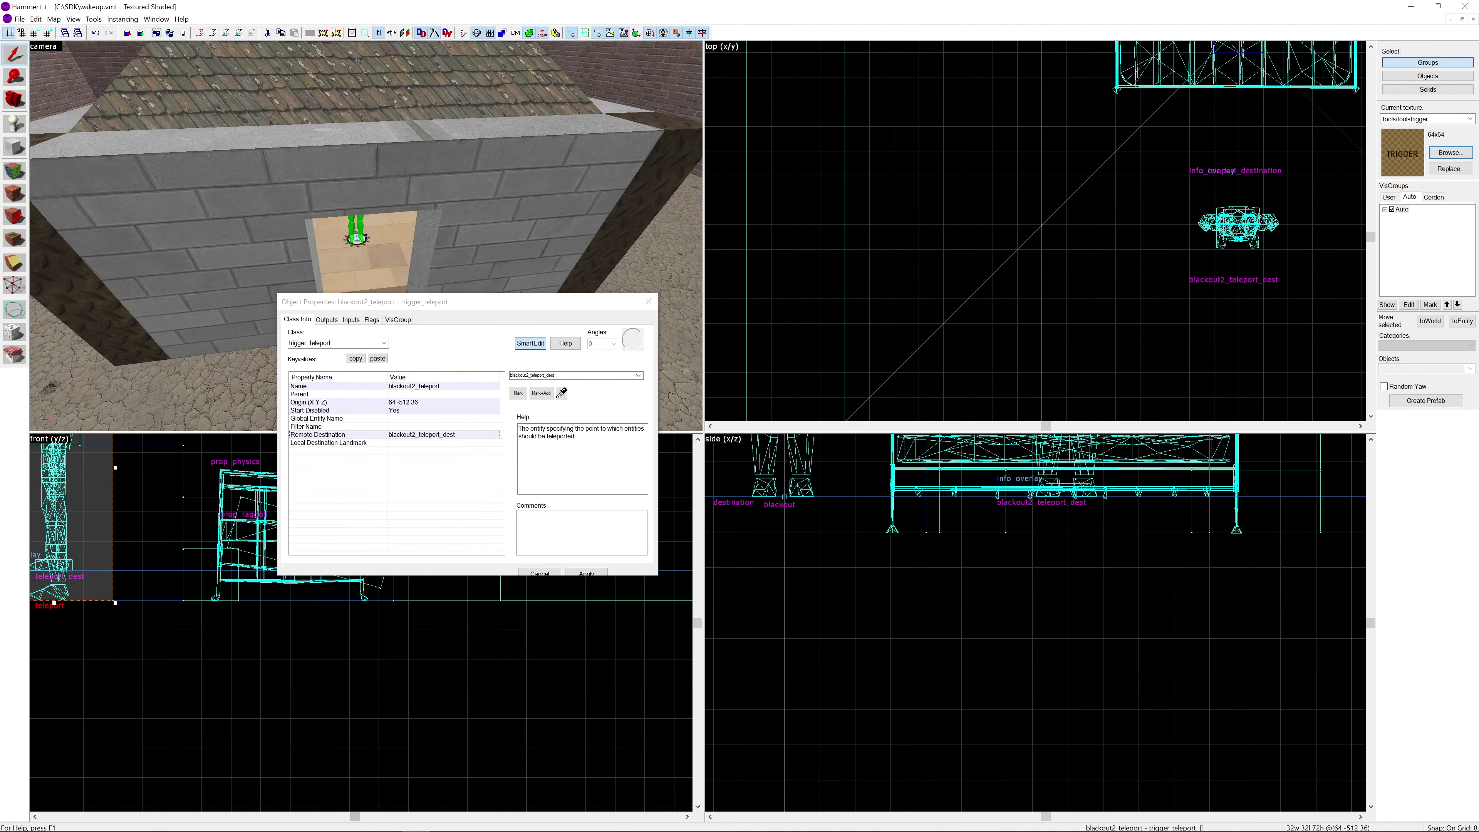
pyautogui.press('w')
pyautogui.press('a')
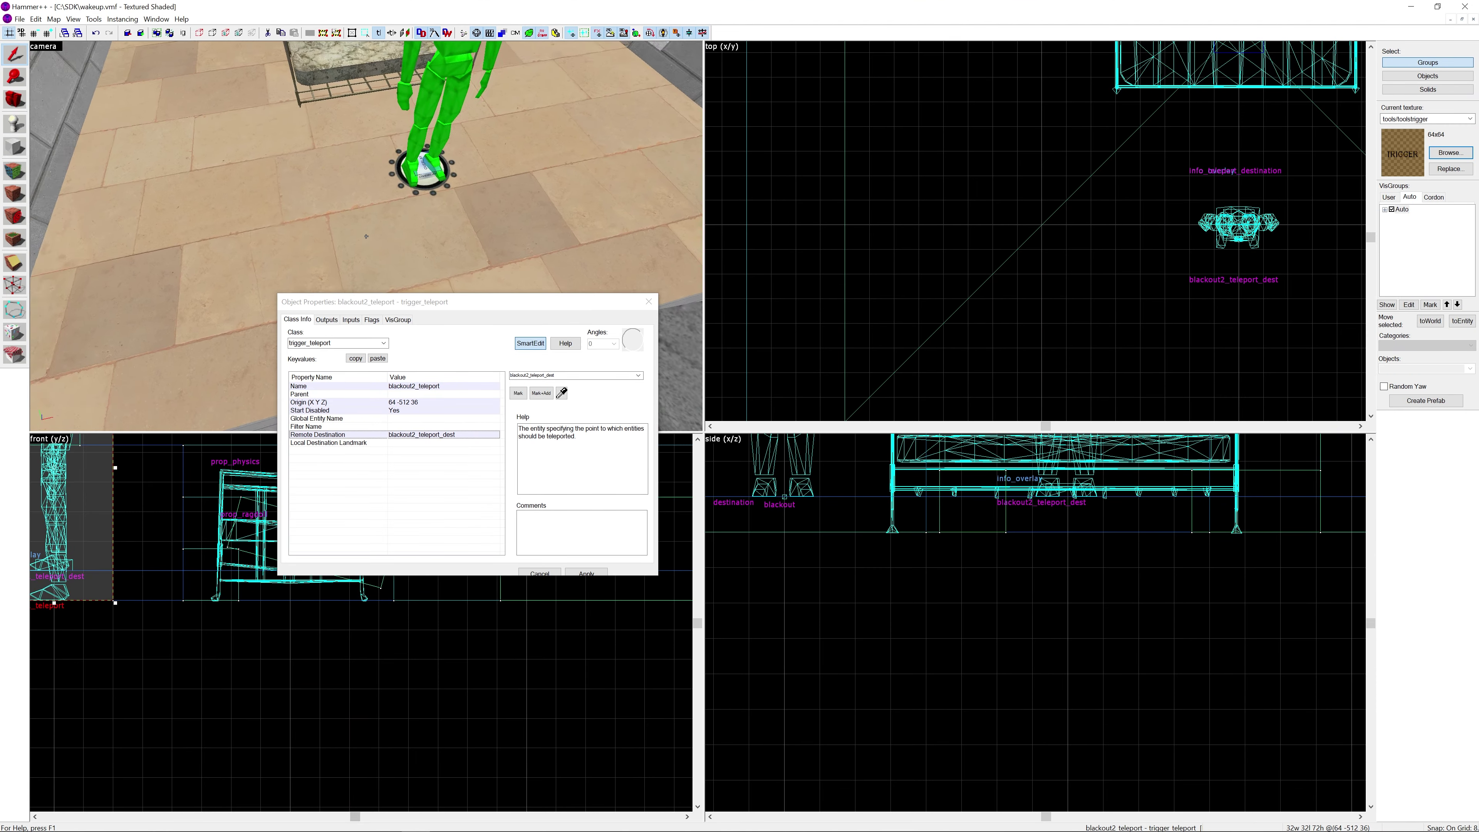
pyautogui.press('d')
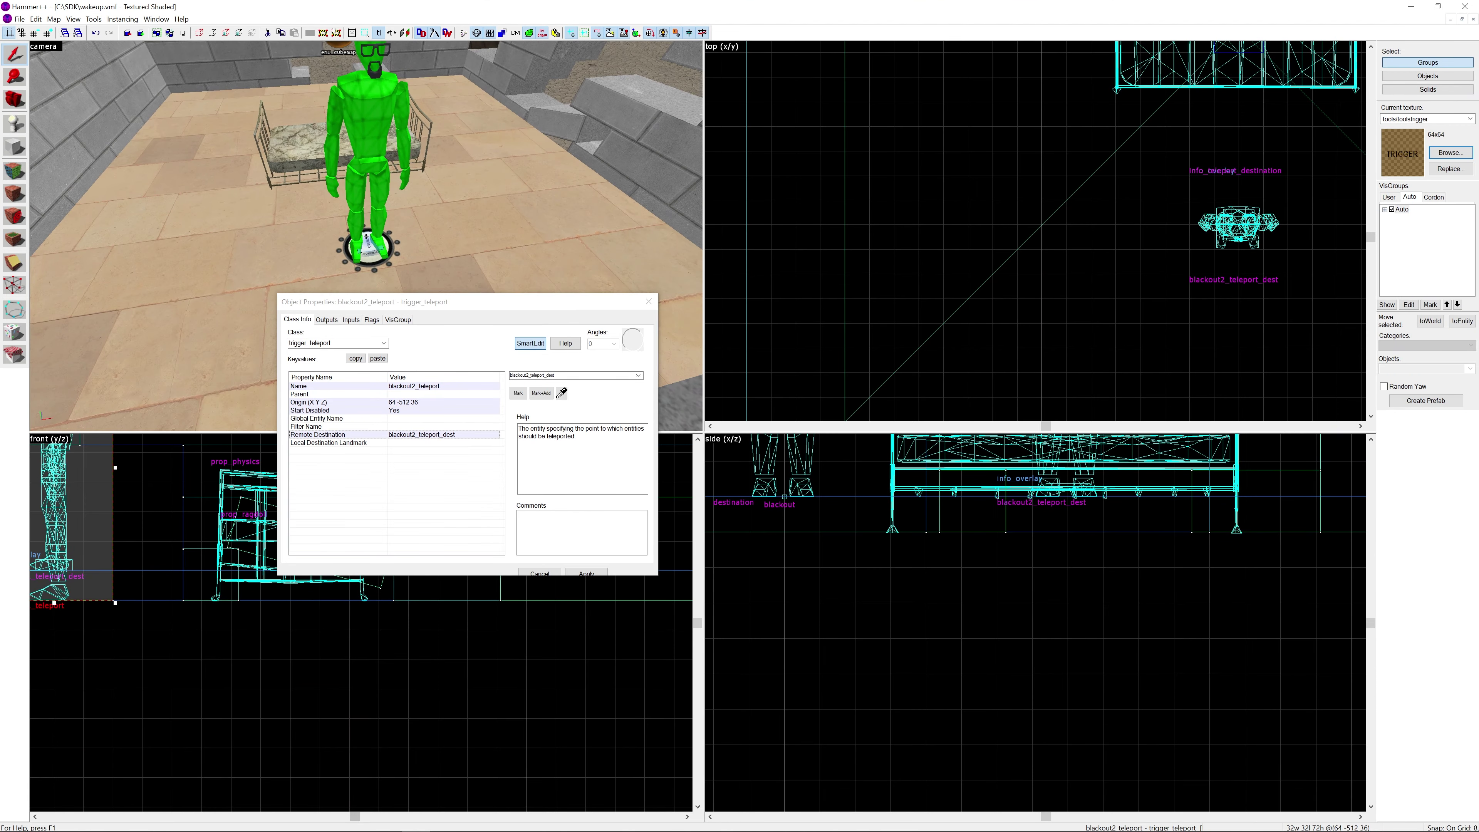
pyautogui.click(647, 304)
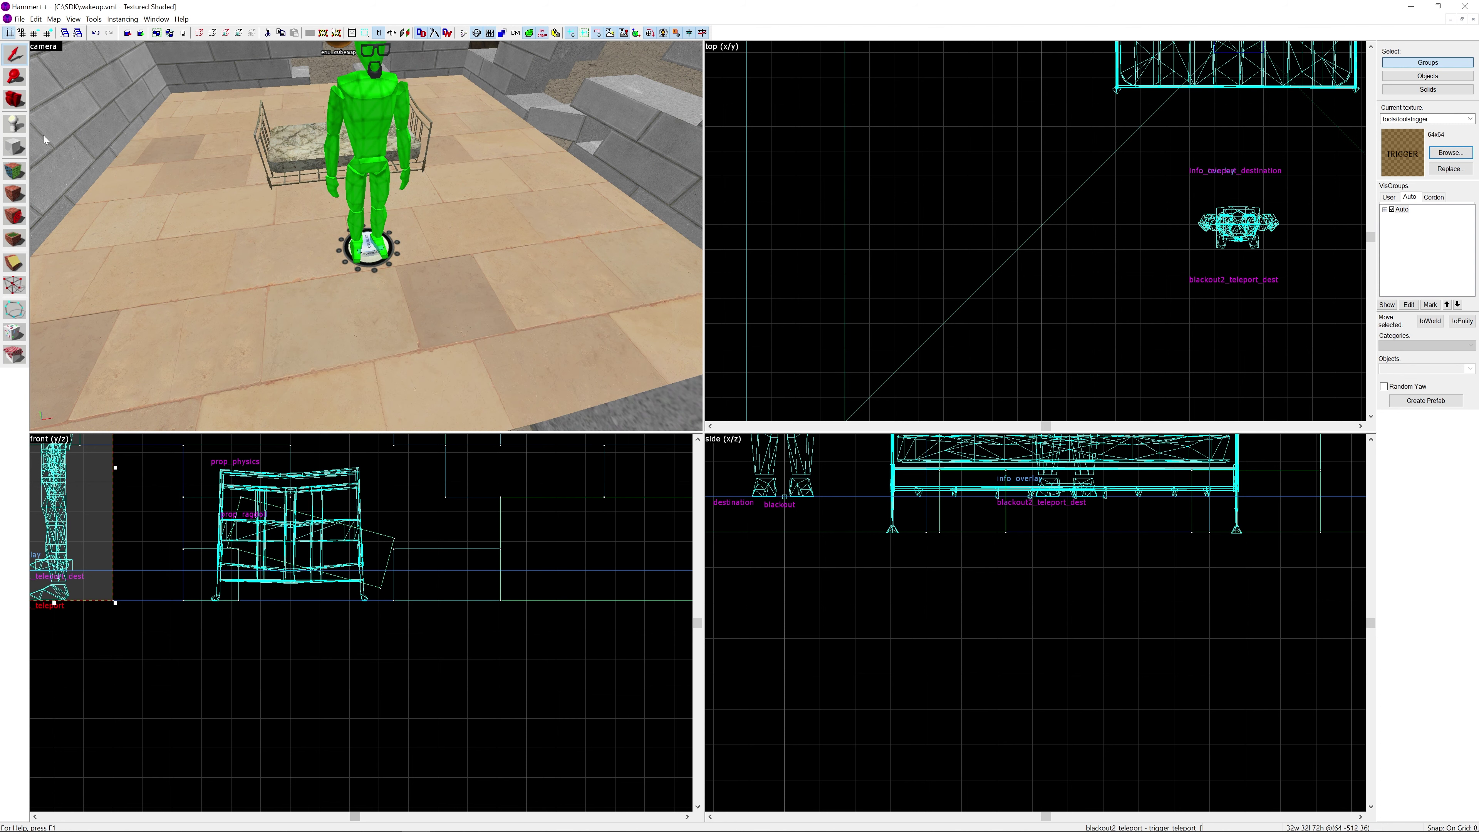
# Place a prop_dynamic entity on the house floor beside blackout2_teleport_dest
pyautogui.hotkey('shift', 'e')
pyautogui.click(1421, 368)
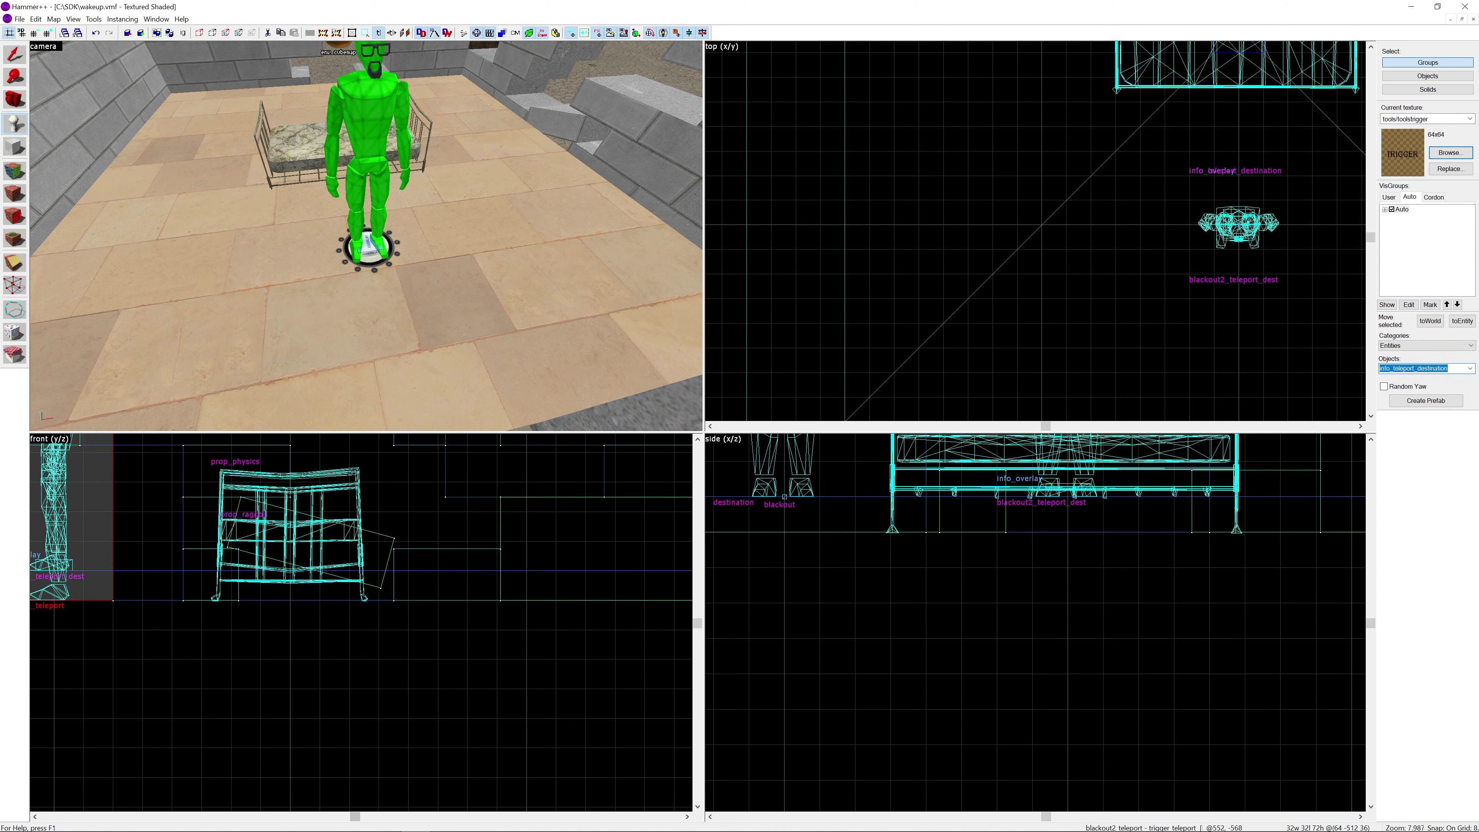
pyautogui.write('dyn')
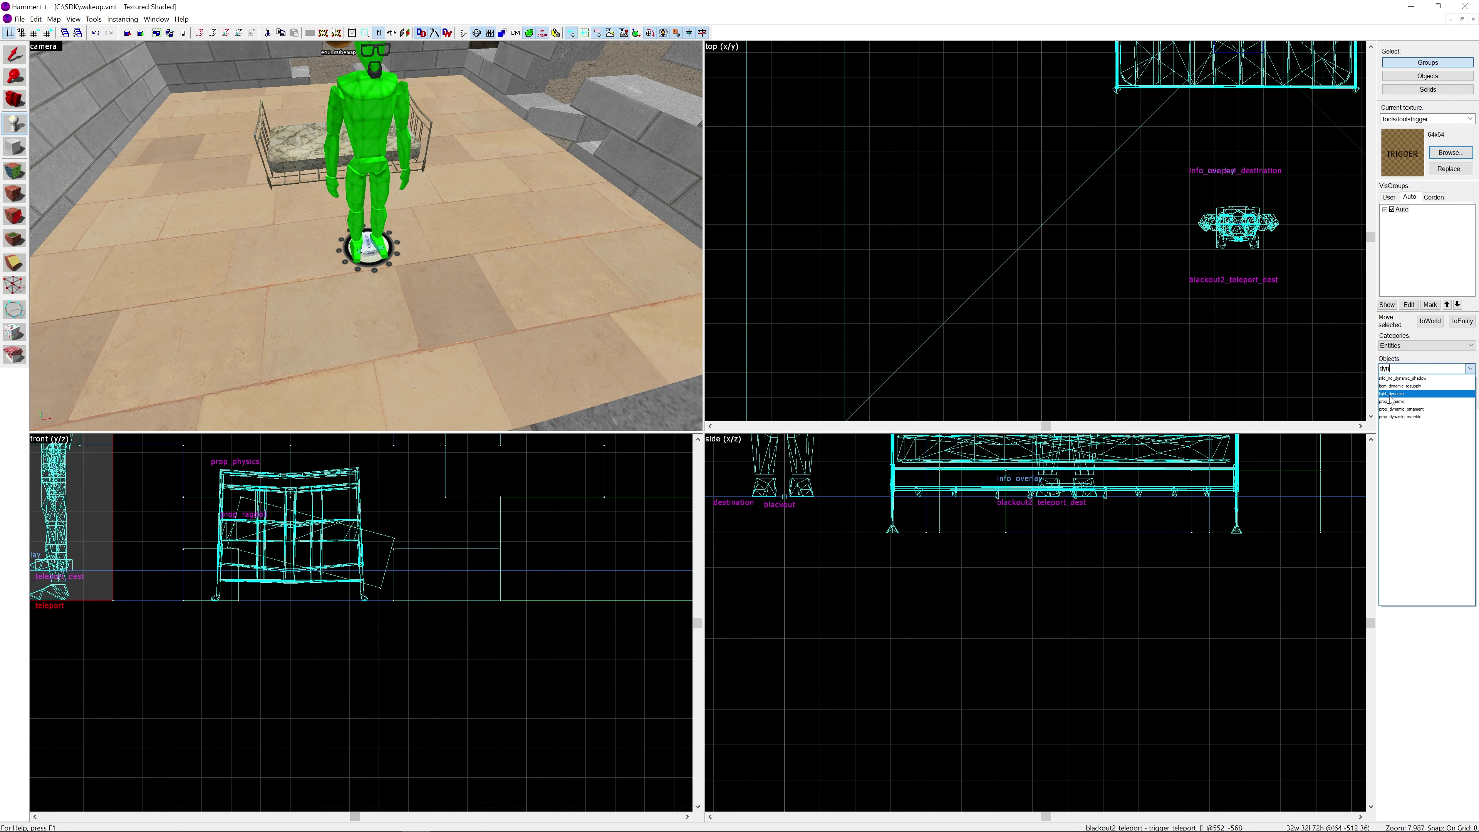
pyautogui.click(1395, 401)
pyautogui.click(299, 269)
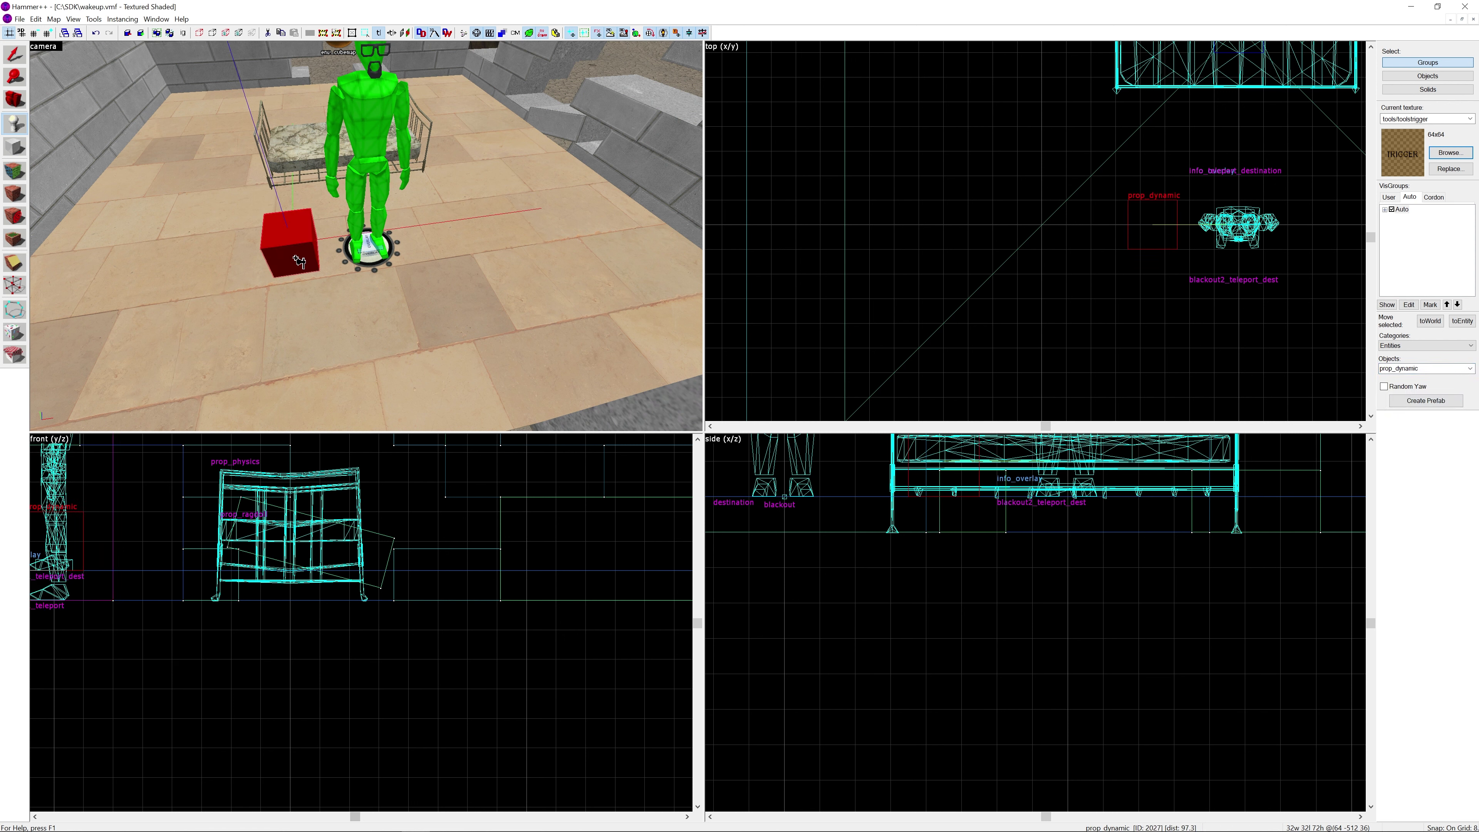
# Set the World Model of the new prop_dynamic to models/blackout.mdl and apply it
pyautogui.click(14, 54)
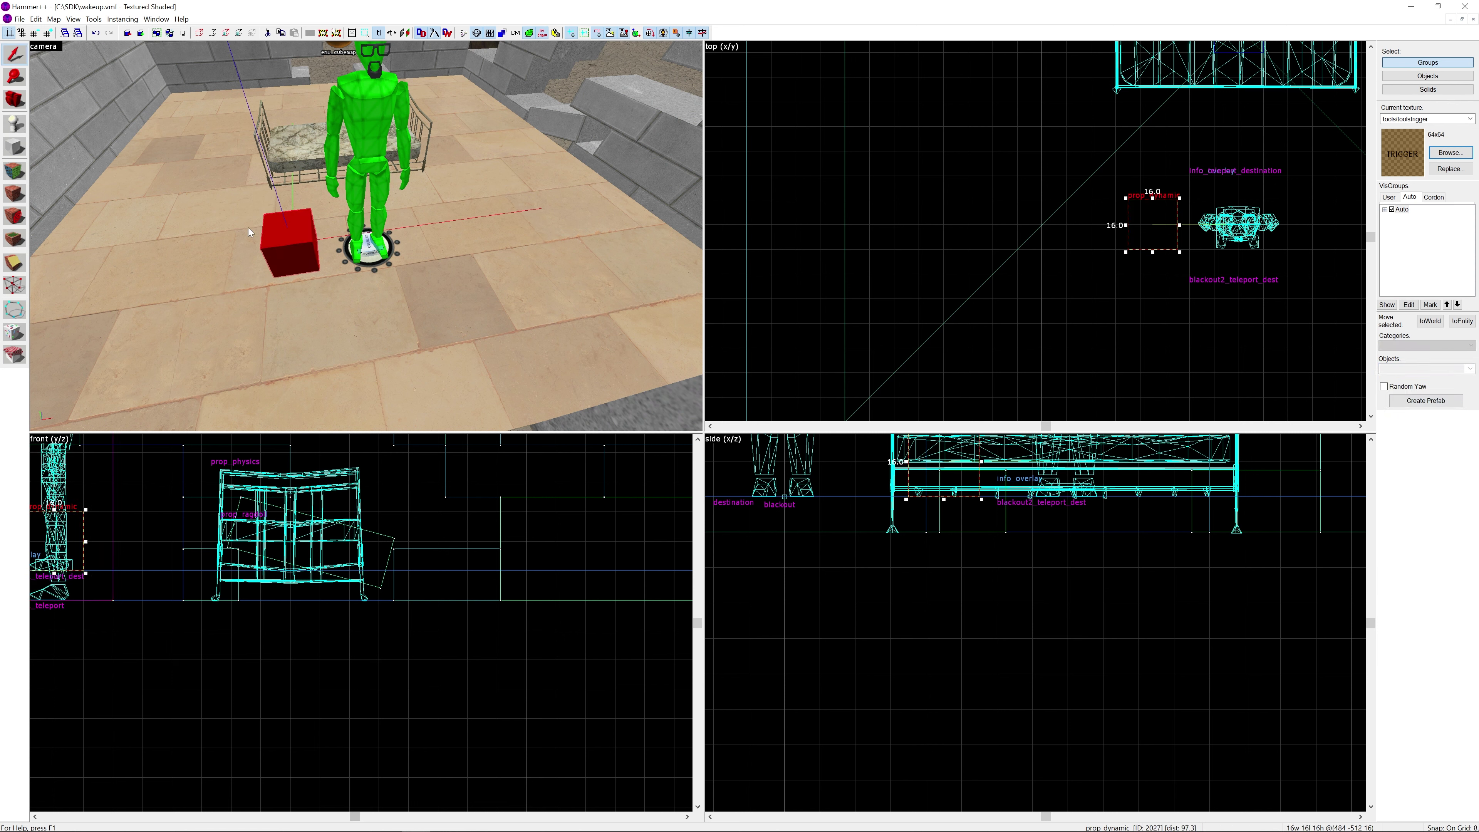
pyautogui.doubleClick(269, 238)
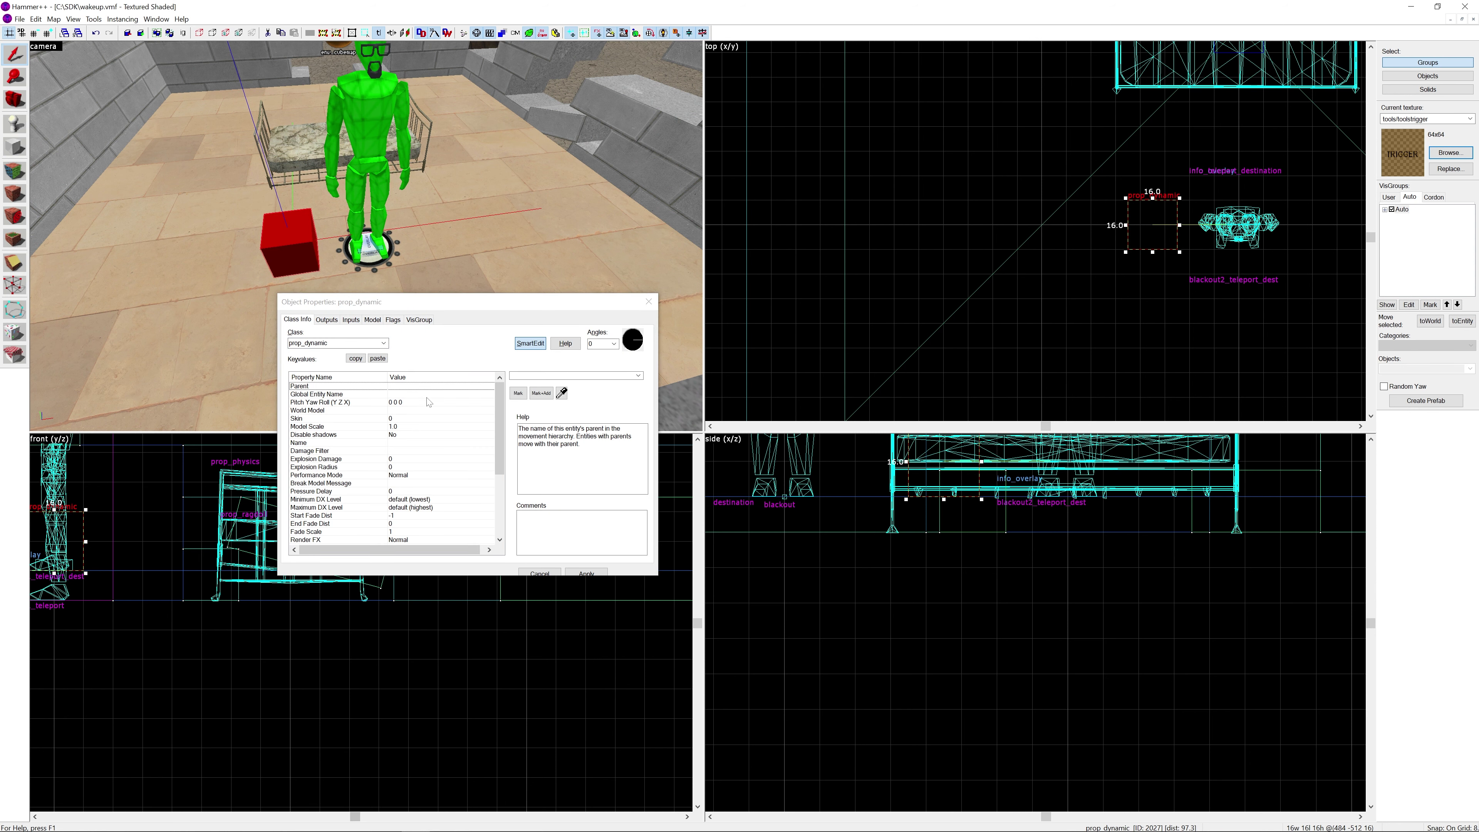
pyautogui.click(422, 410)
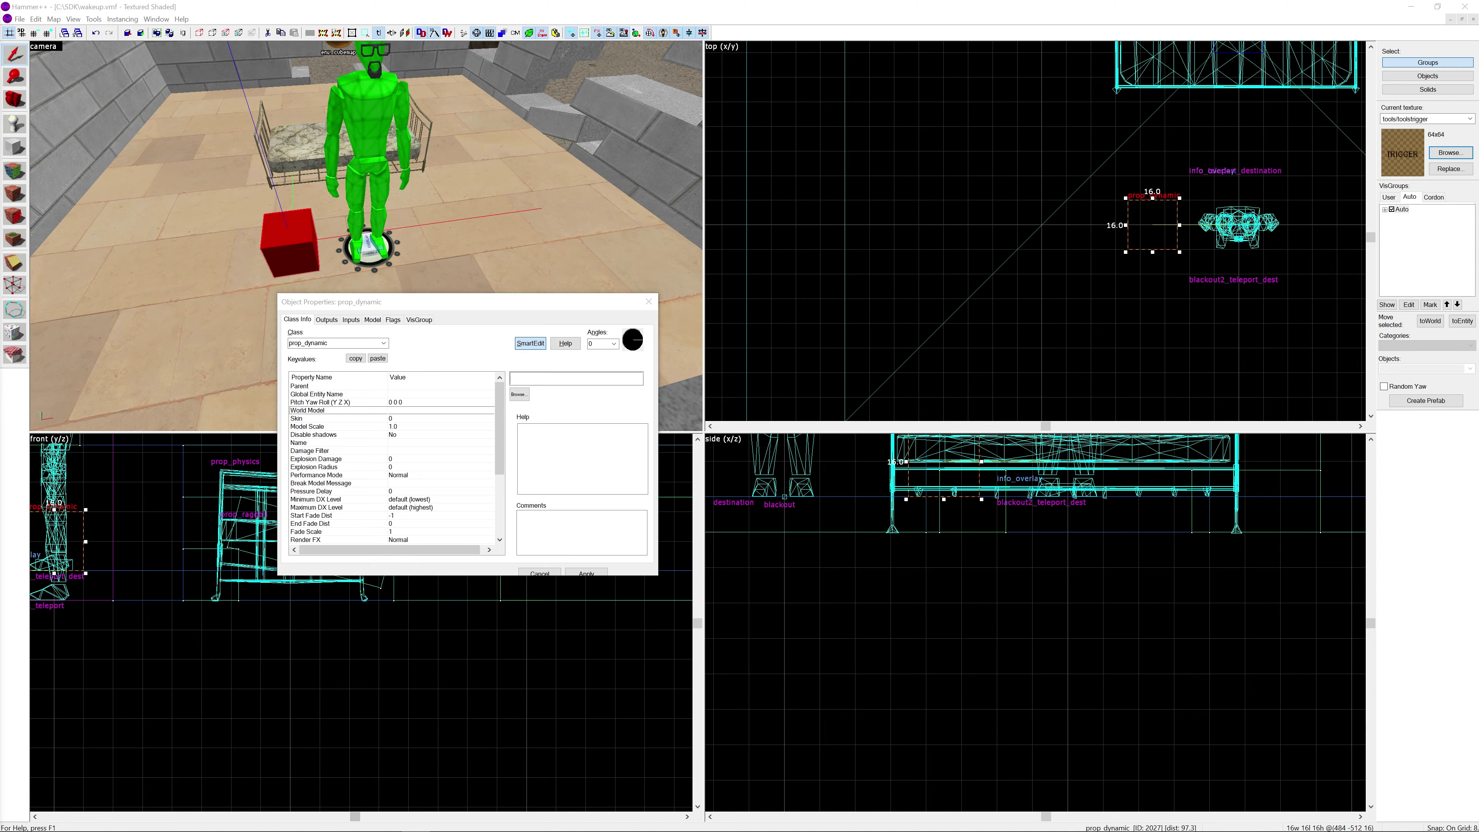
pyautogui.click(519, 394)
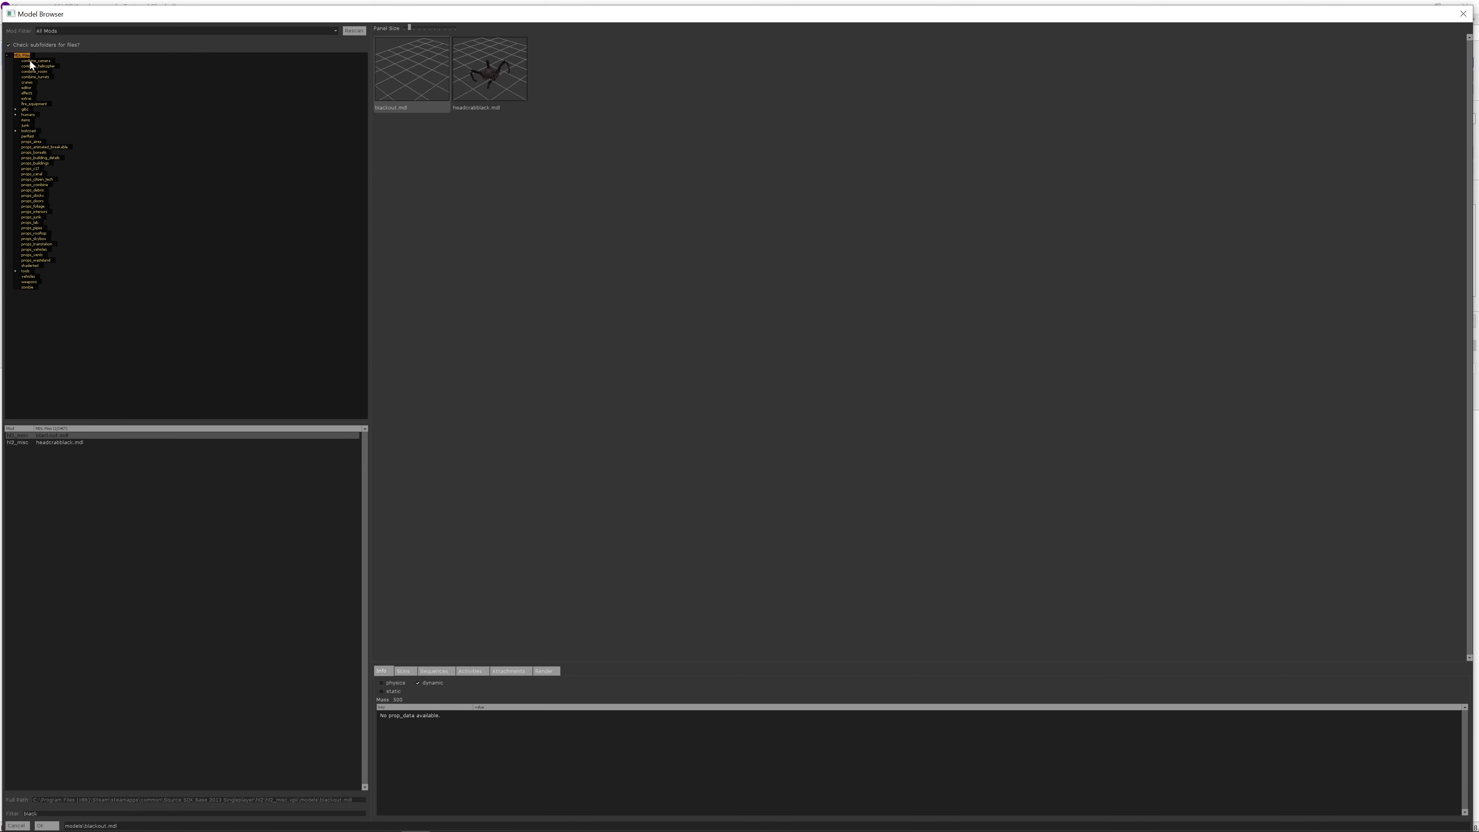
pyautogui.click(81, 487)
pyautogui.click(47, 436)
pyautogui.click(47, 826)
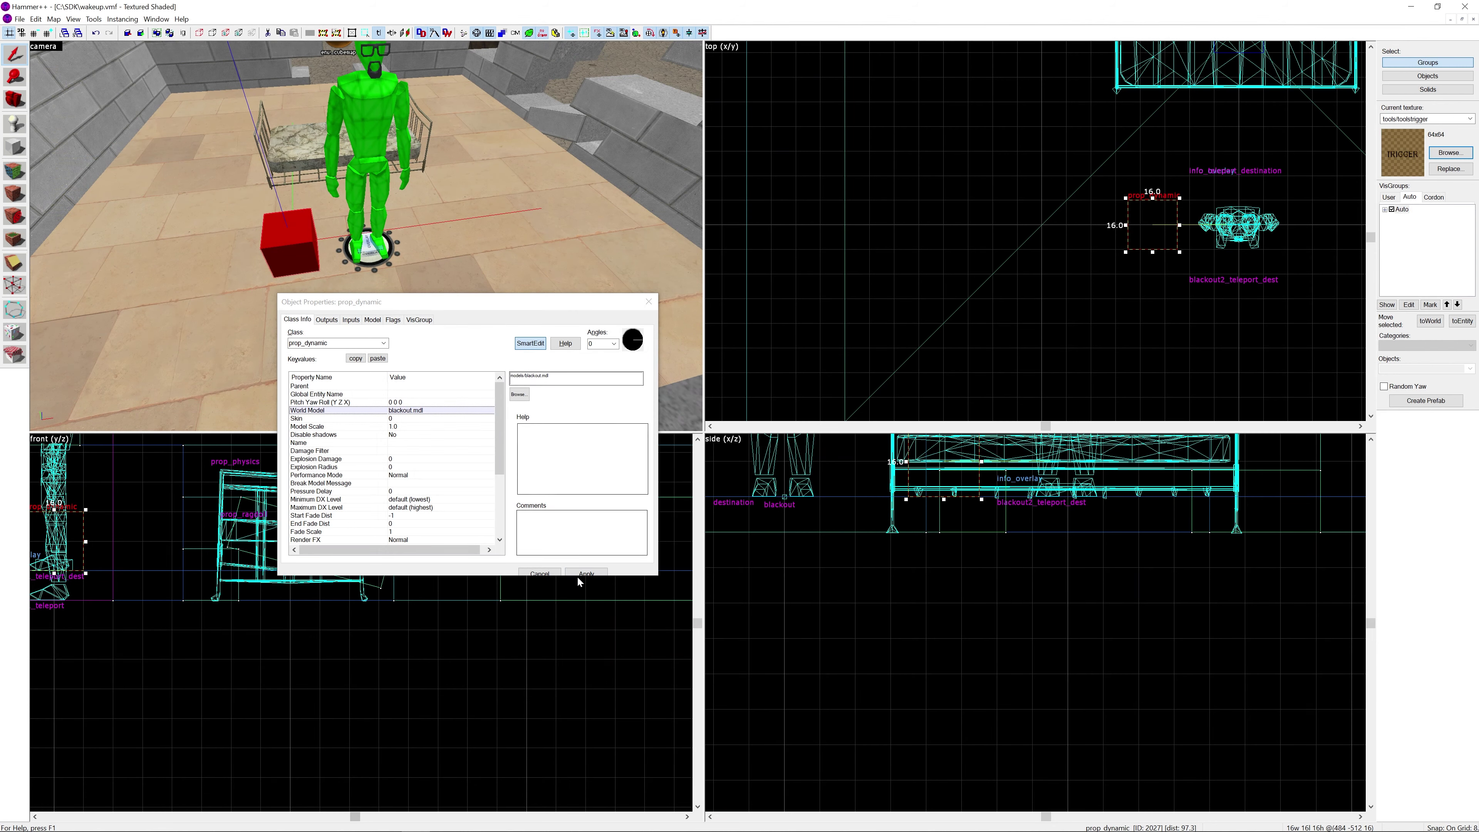
pyautogui.click(589, 573)
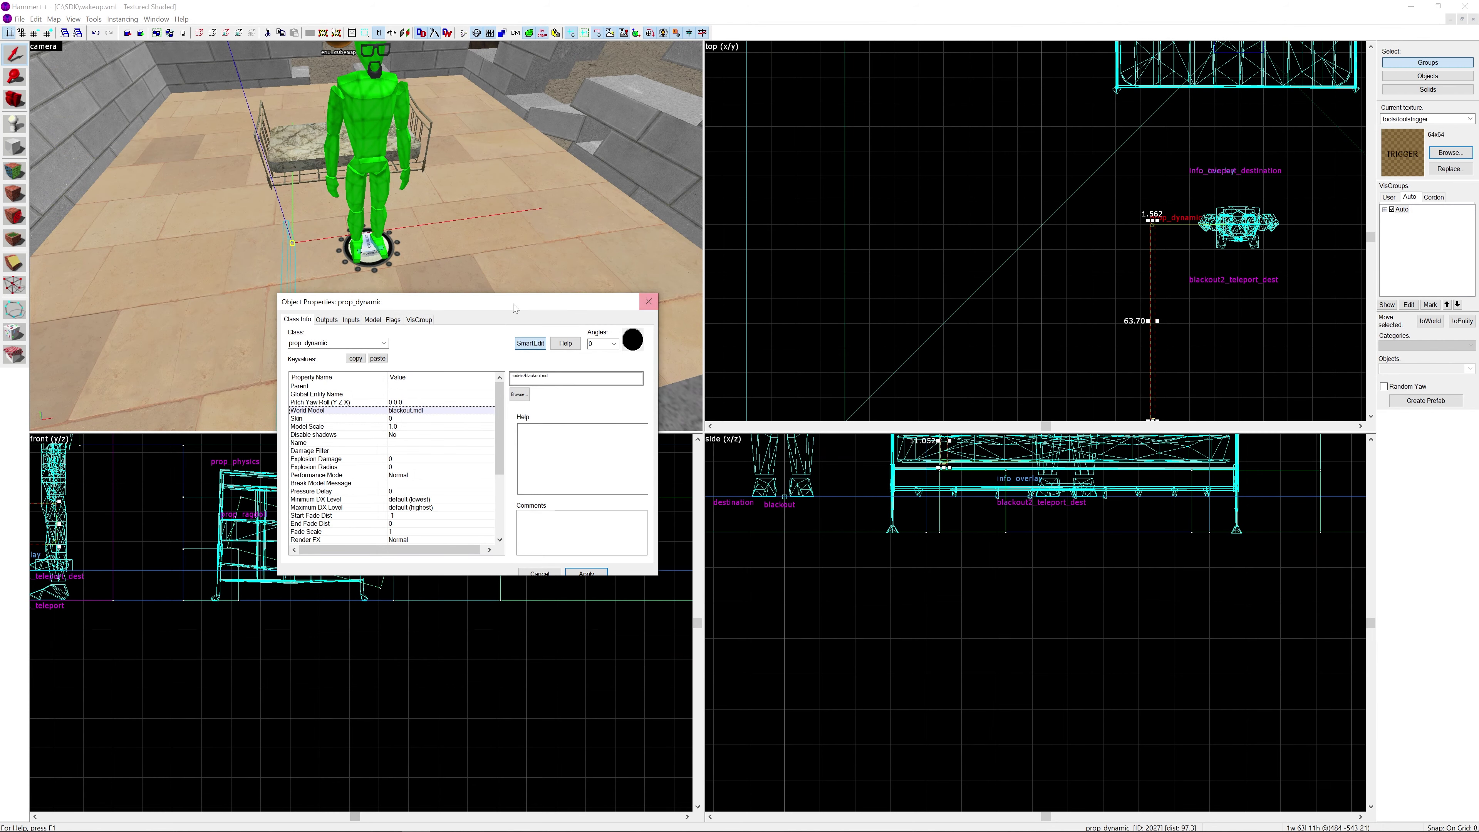
# Set the prop_dynamic's model sequence to exit1 and apply it
pyautogui.moveTo(513, 305); pyautogui.dragTo(732, 307)
pyautogui.press('z')
pyautogui.press('d')
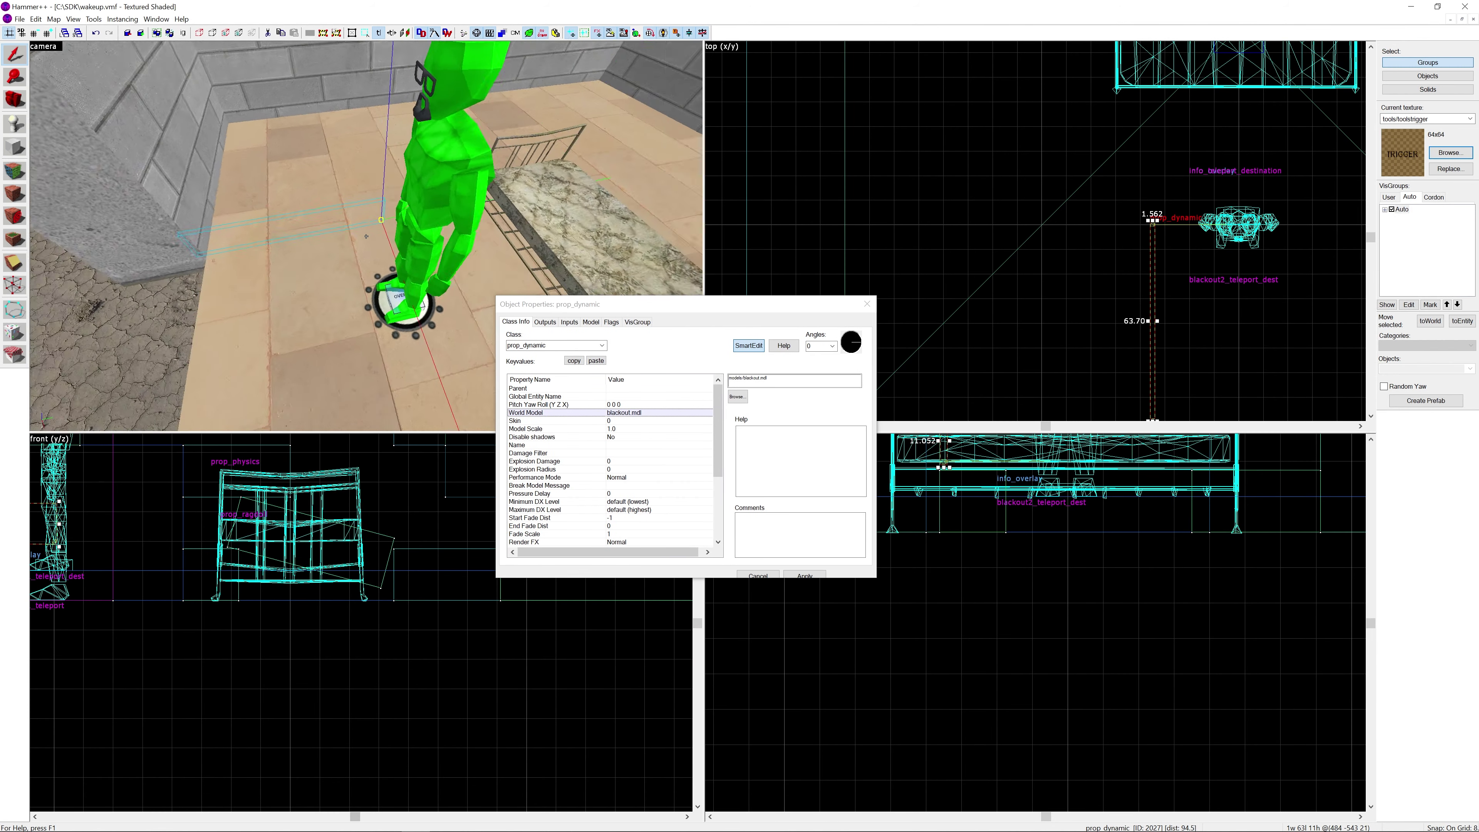
pyautogui.press('a')
pyautogui.press('w')
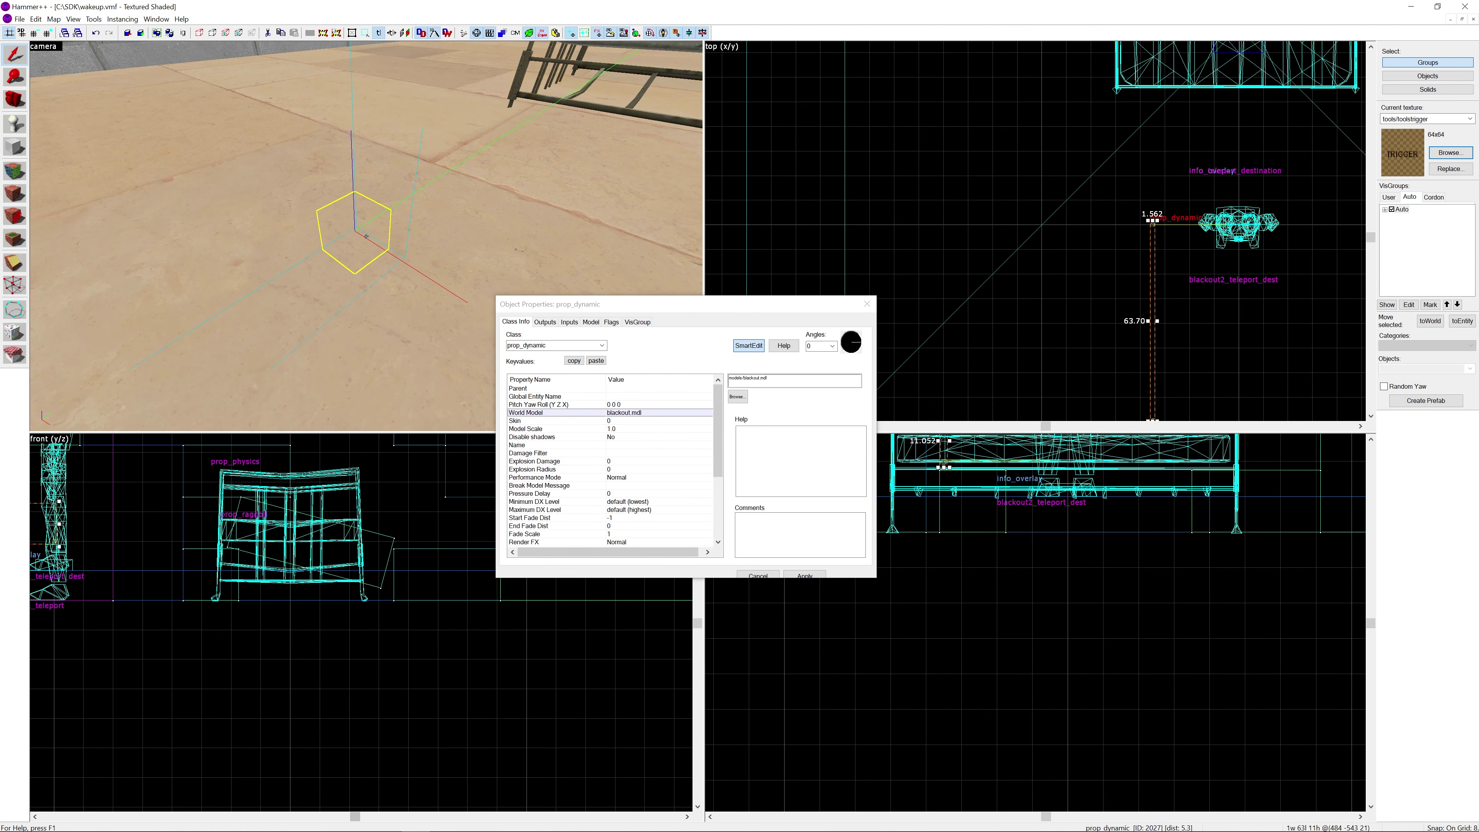
pyautogui.press('s')
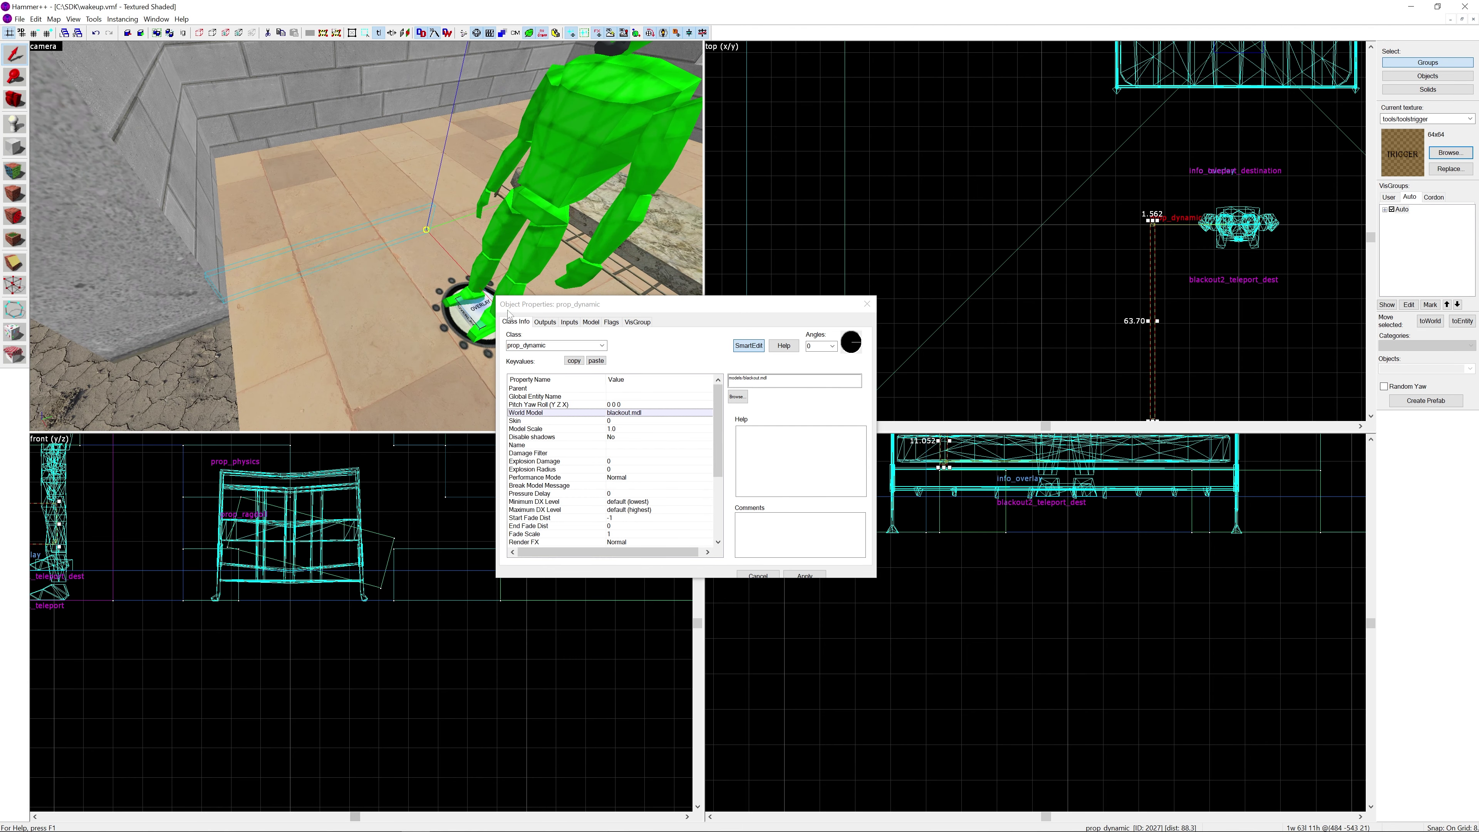
pyautogui.click(590, 322)
pyautogui.click(649, 340)
pyautogui.click(749, 465)
pyautogui.click(802, 575)
# Move the prop_dynamic onto blackout2_teleport_dest, aligning it at X 512 and lowering it to the destination's base
pyautogui.press('z')
pyautogui.press('s')
pyautogui.press('z')
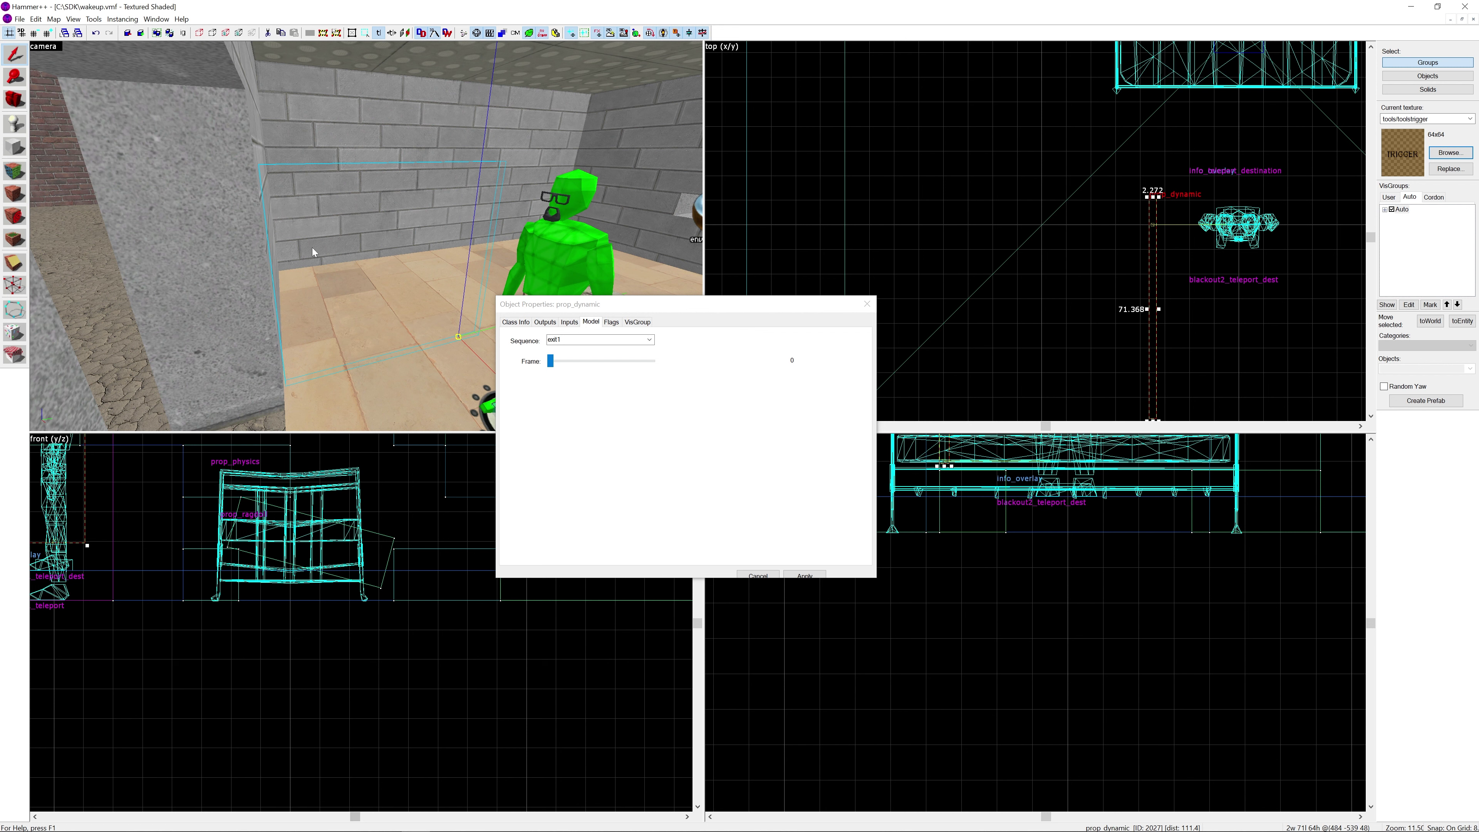
pyautogui.press('z')
pyautogui.press('a')
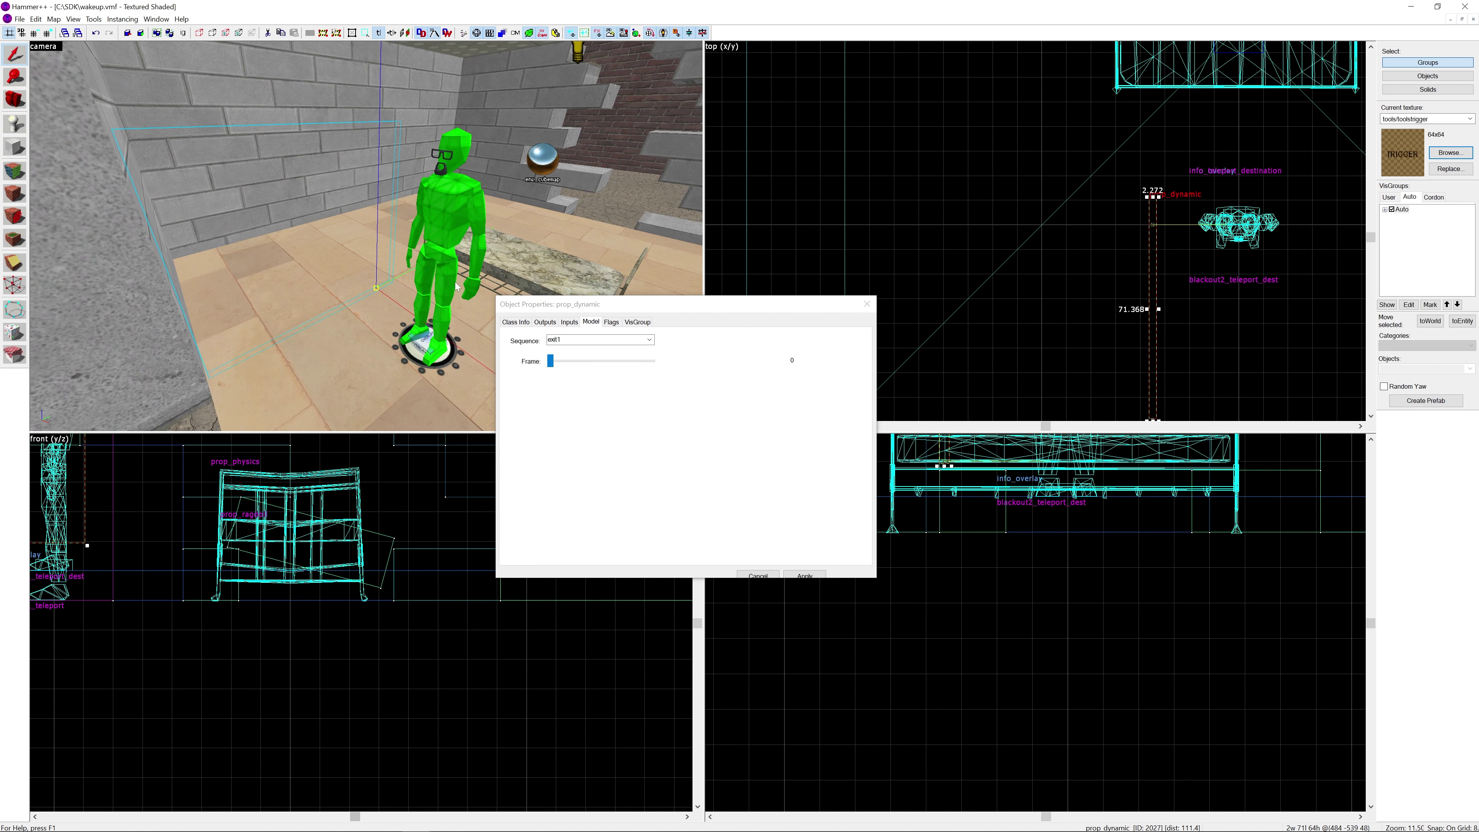
pyautogui.press('z')
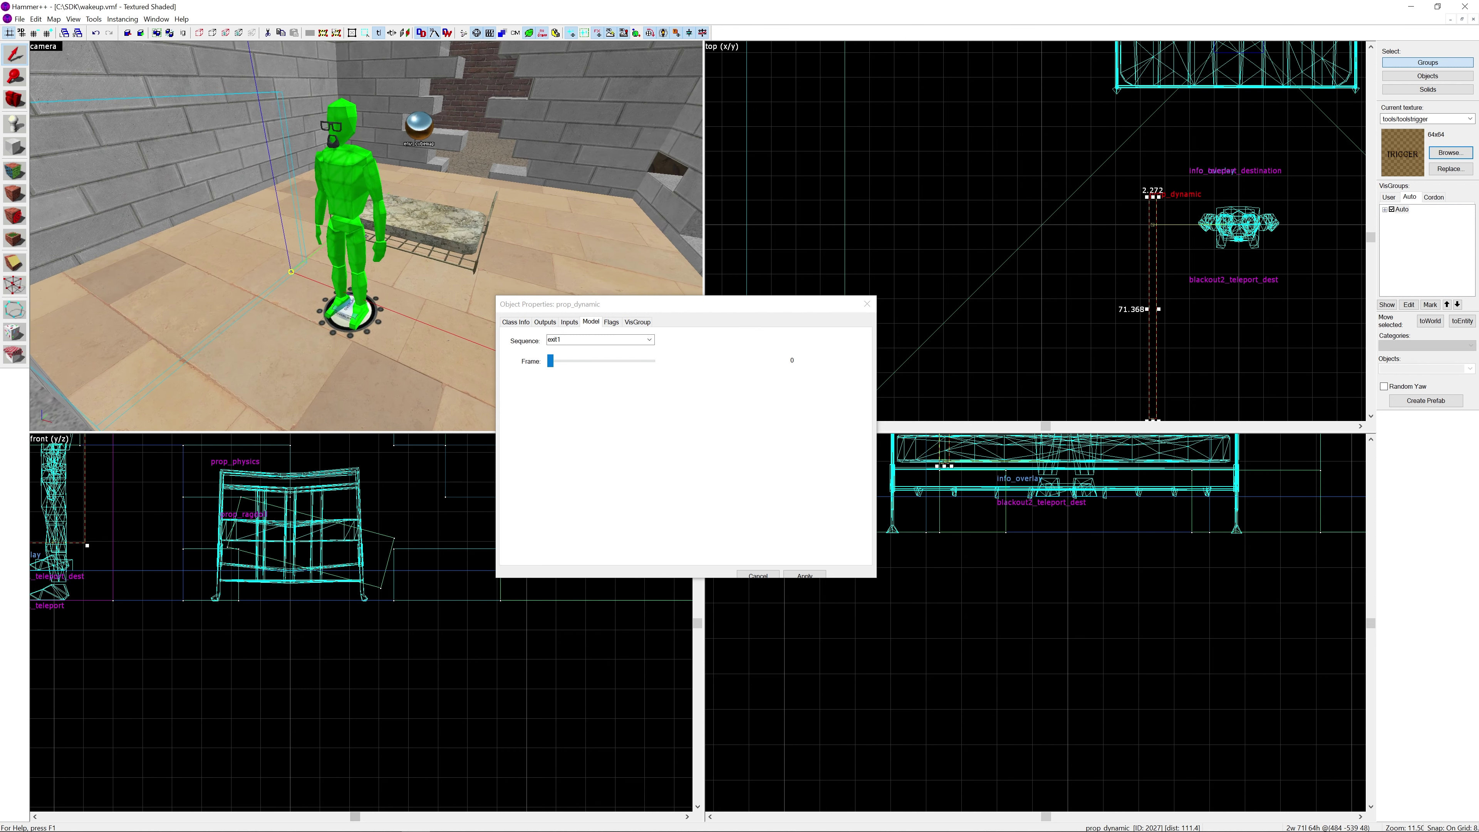
pyautogui.moveTo(1153, 216); pyautogui.dragTo(1238, 215)
pyautogui.scroll(3, 1059, 458)
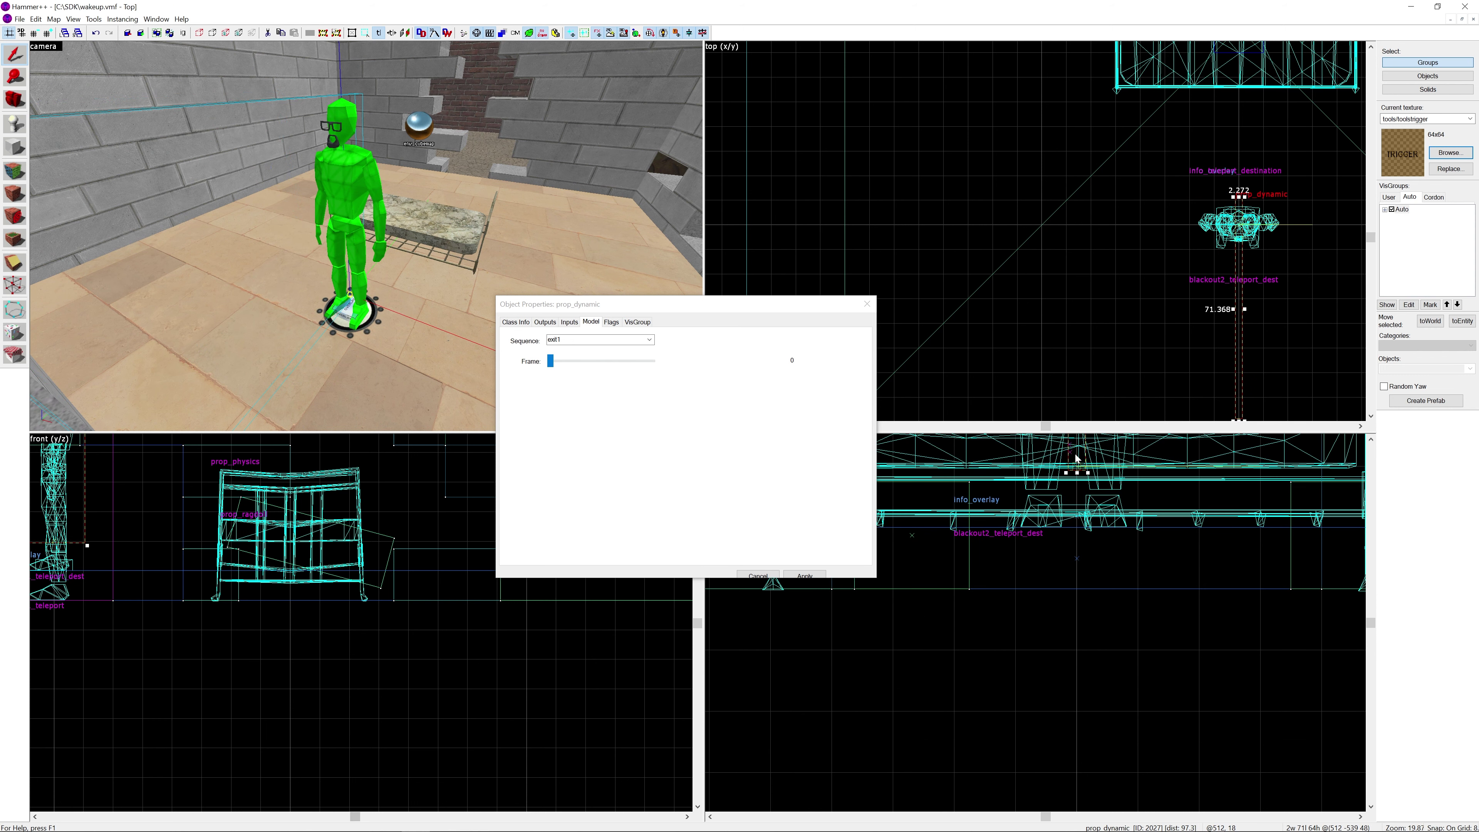
pyautogui.moveTo(1078, 501); pyautogui.dragTo(1078, 502)
# Examine how the prop_dynamic lines up with the floor overlay and teleport destination, from floor level and from outside the house
pyautogui.press('z')
pyautogui.press('w')
pyautogui.press('w')
pyautogui.press('s')
pyautogui.press('w')
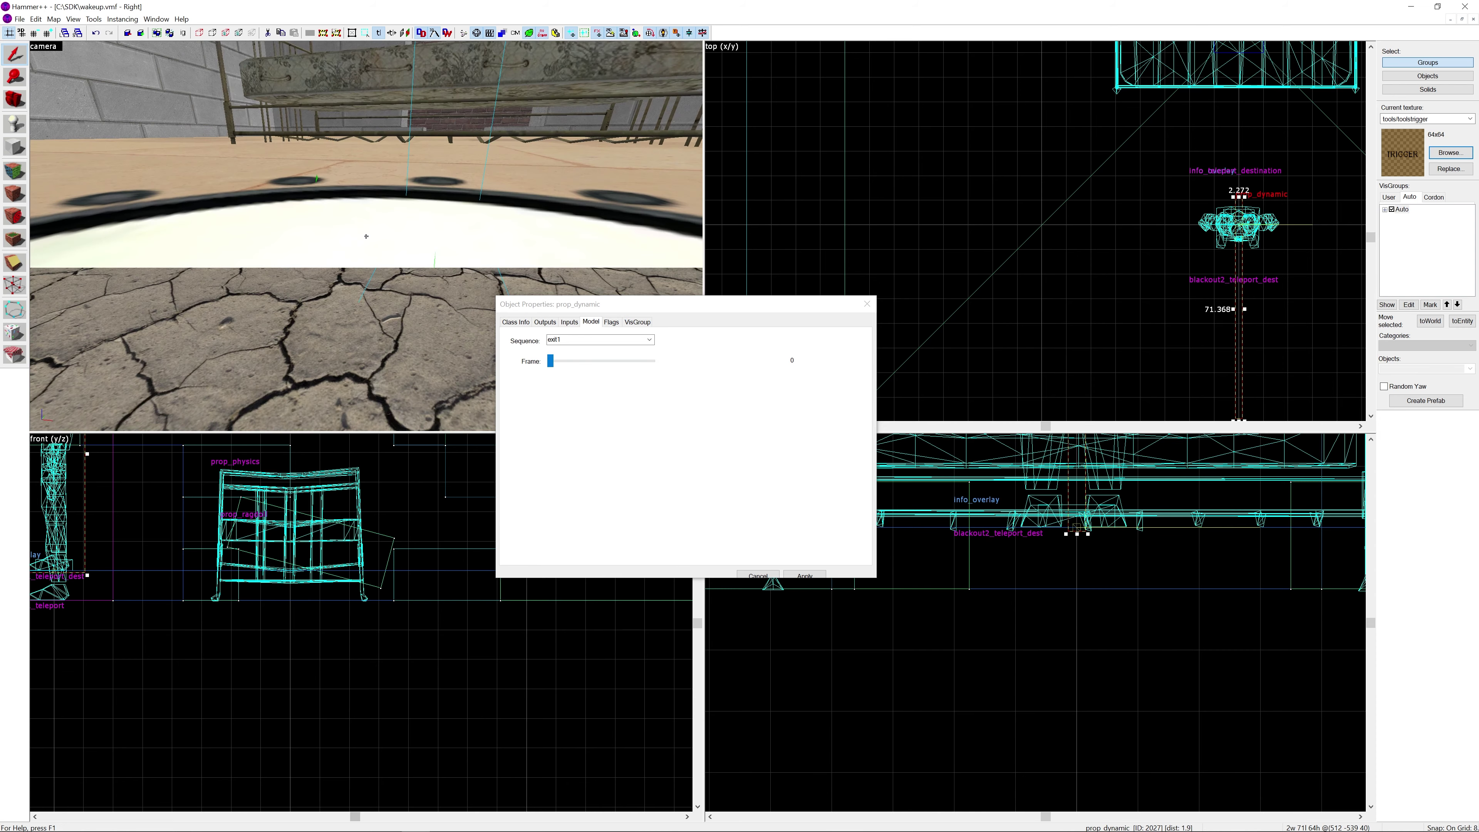
pyautogui.press('s')
pyautogui.moveTo(366, 236); pyautogui.dragTo(368, 242)
pyautogui.scroll(-1, 1207, 335)
pyautogui.press('z')
pyautogui.press('d')
pyautogui.press('z')
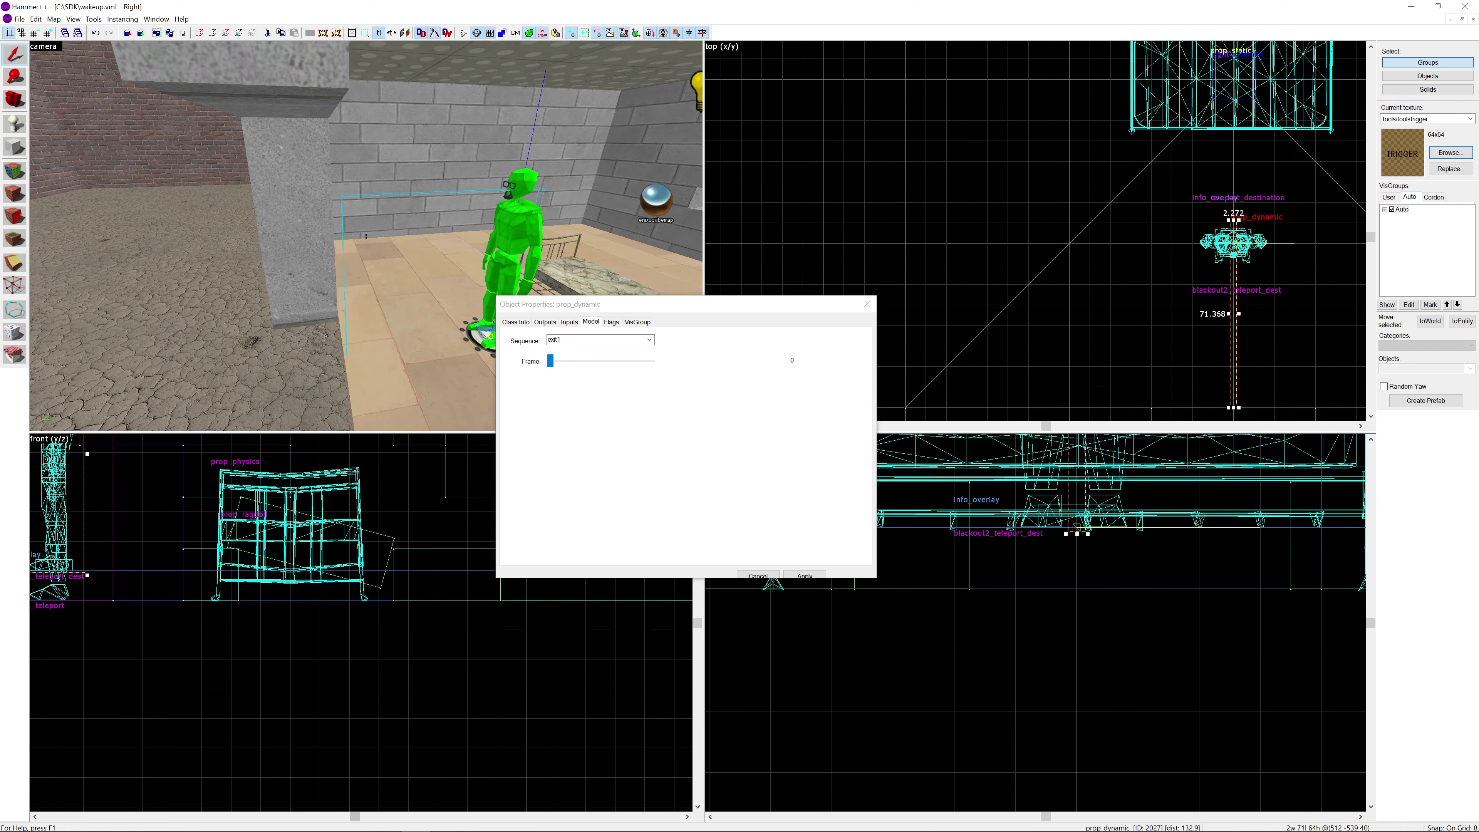
# Rotate the prop_dynamic about the vertical axis to a yaw of 180 degrees, turning it towards the bed
pyautogui.press('w')
pyautogui.press('z')
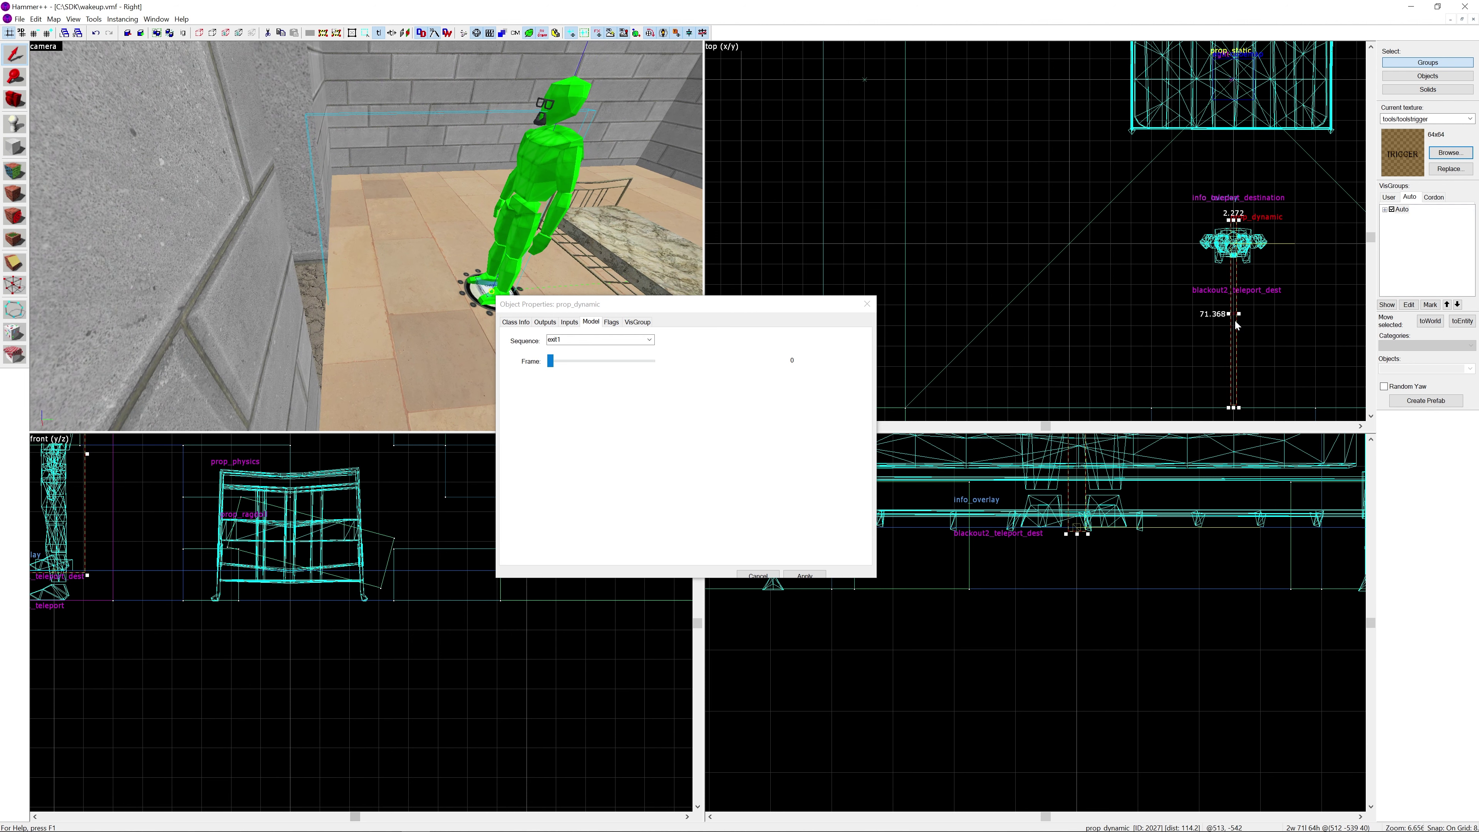
pyautogui.moveTo(1232, 411); pyautogui.dragTo(1233, 132)
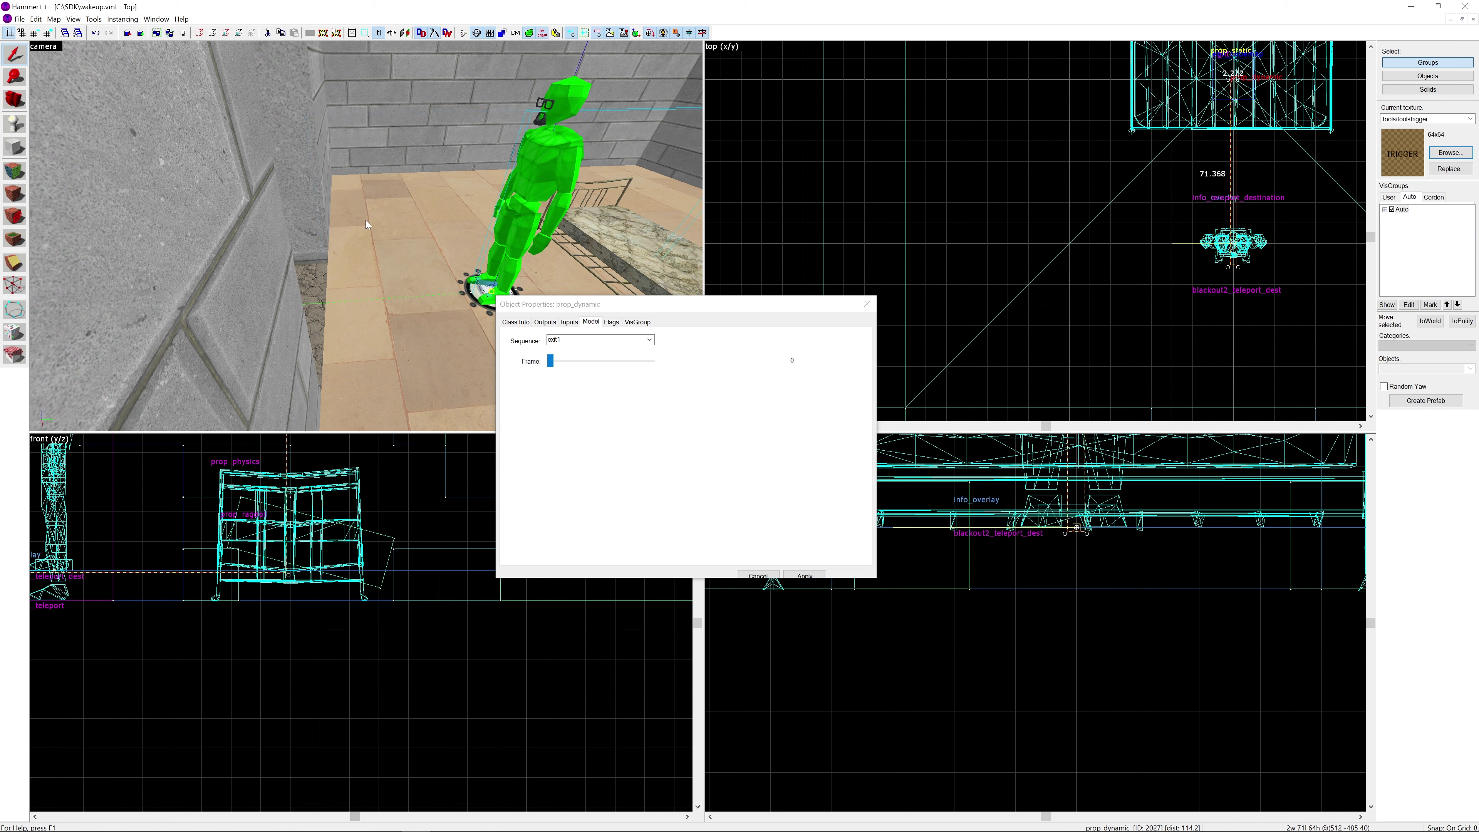
pyautogui.press('z')
pyautogui.press('w')
pyautogui.press('s')
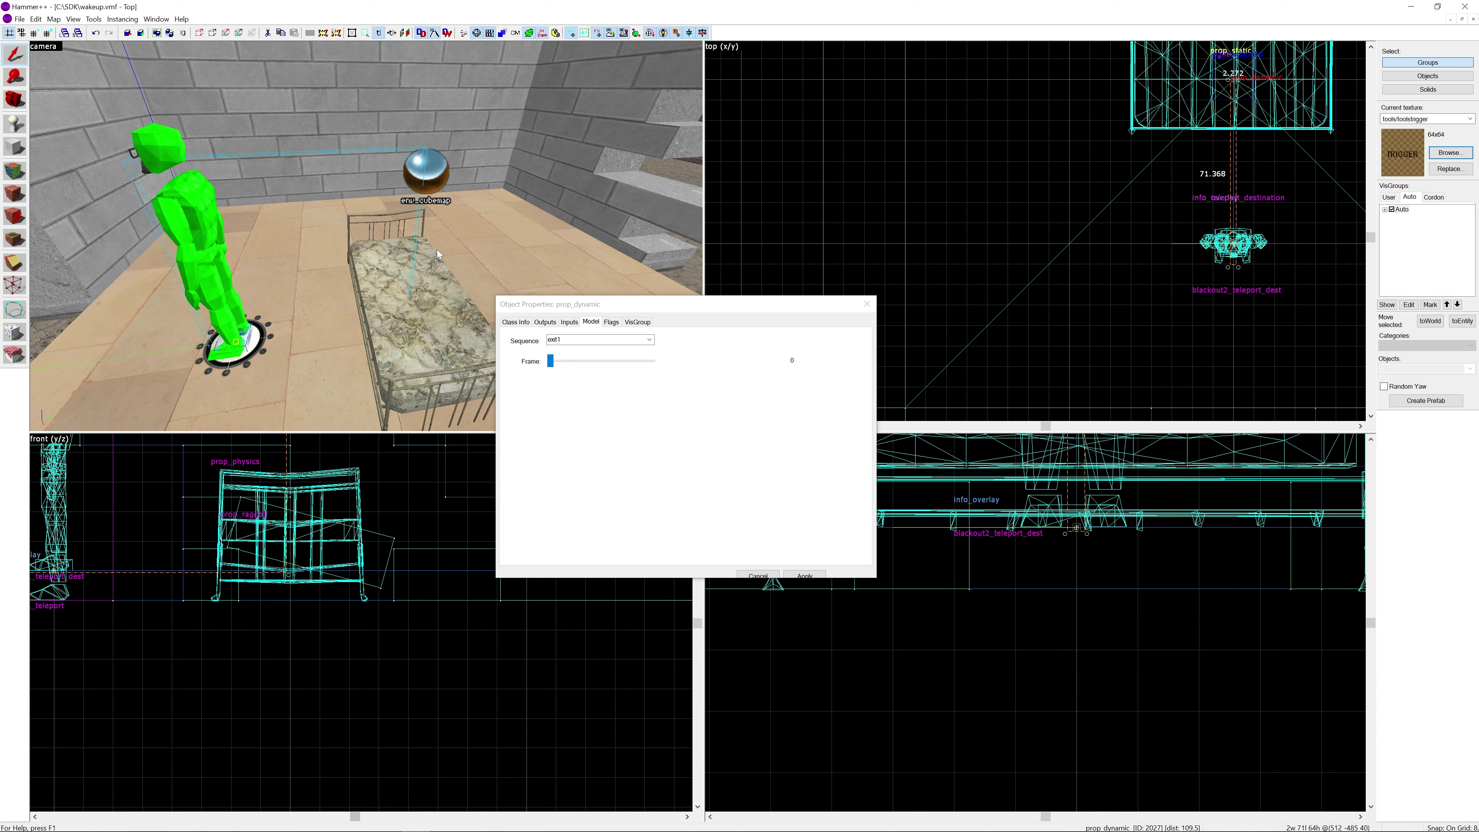
pyautogui.press('a')
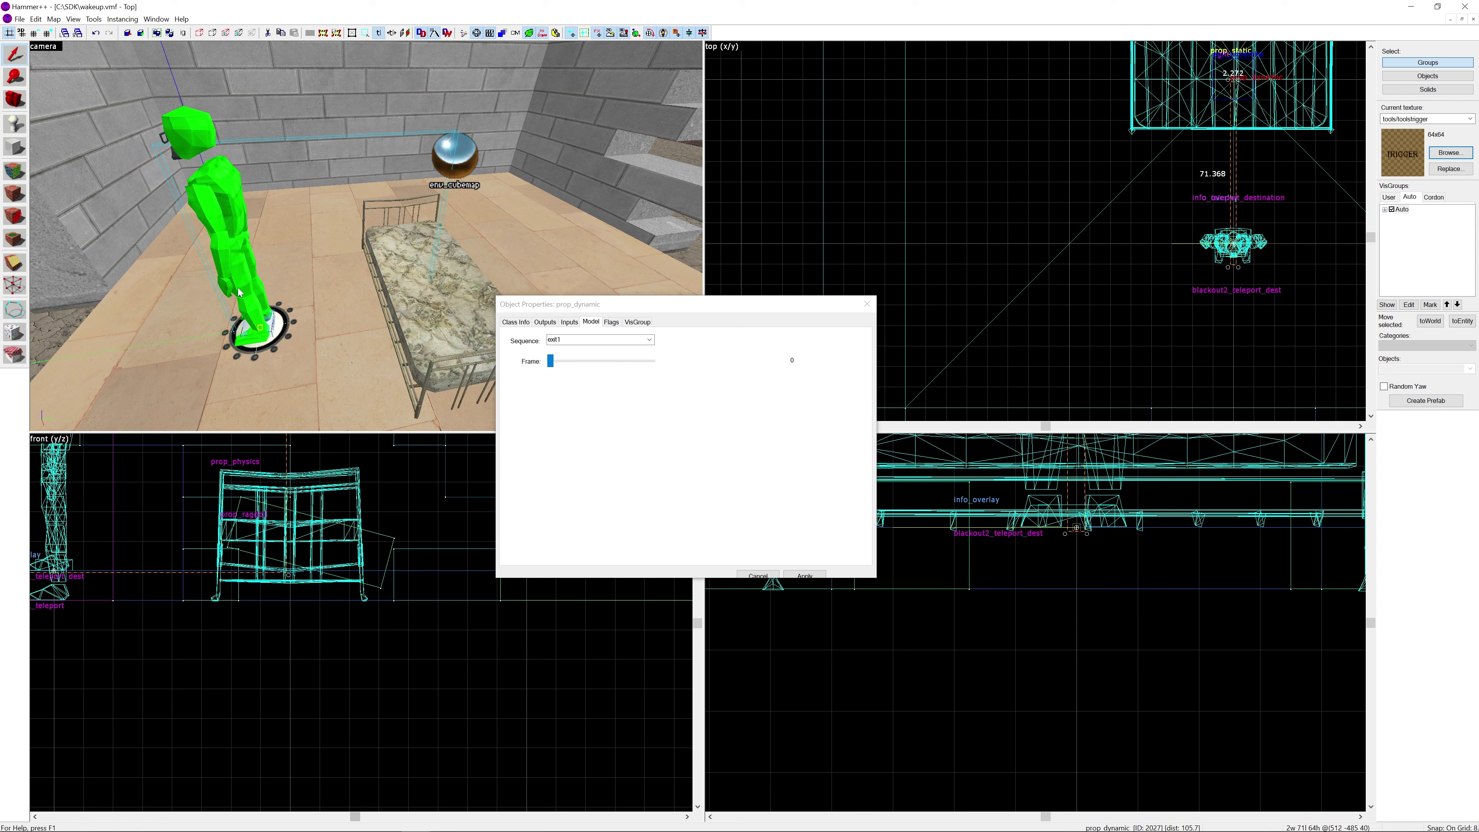
# Set Disable shadows to Yes on the prop_dynamic and apply the change
pyautogui.click(612, 324)
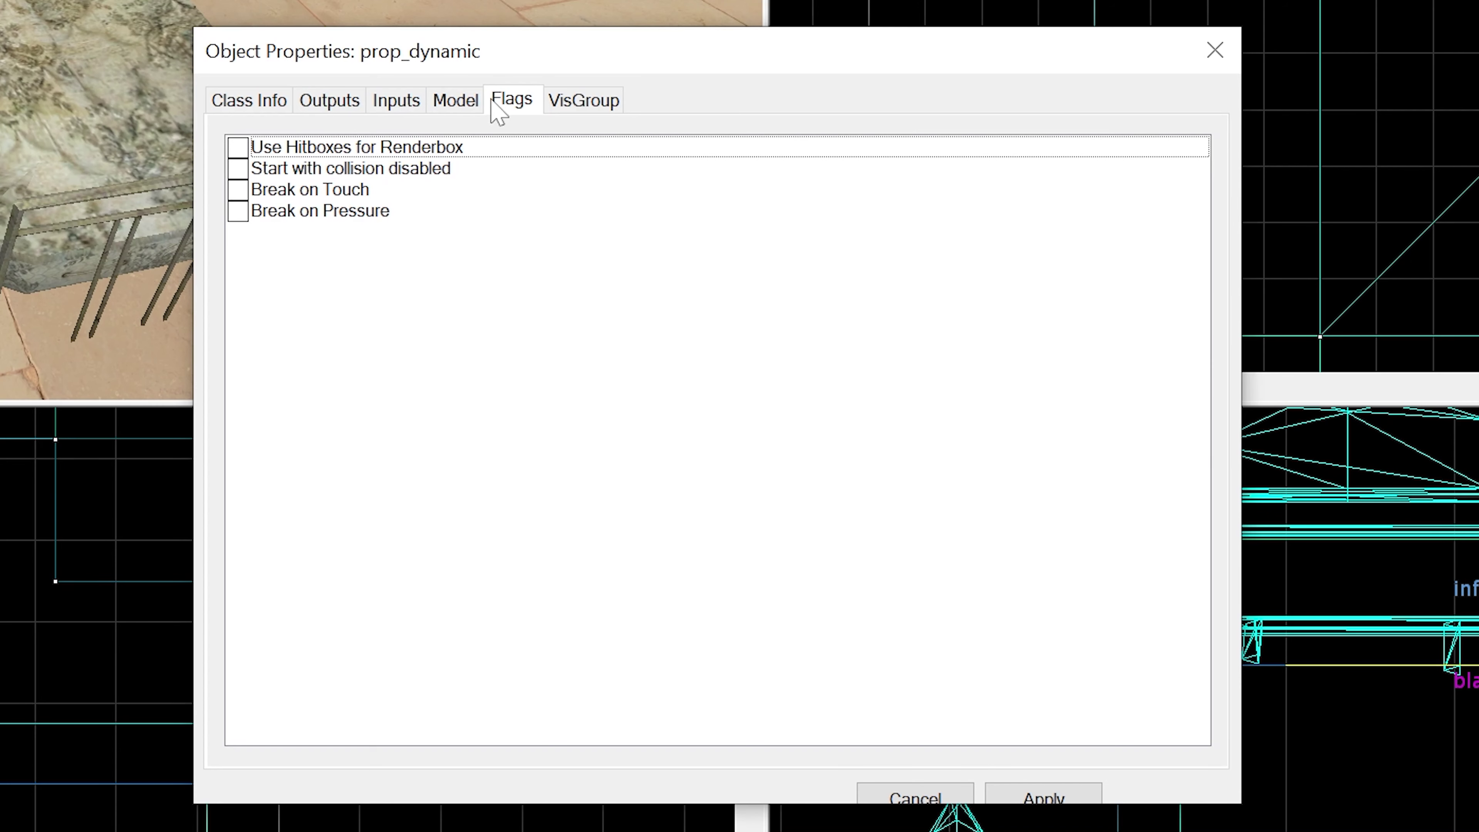
pyautogui.click(524, 322)
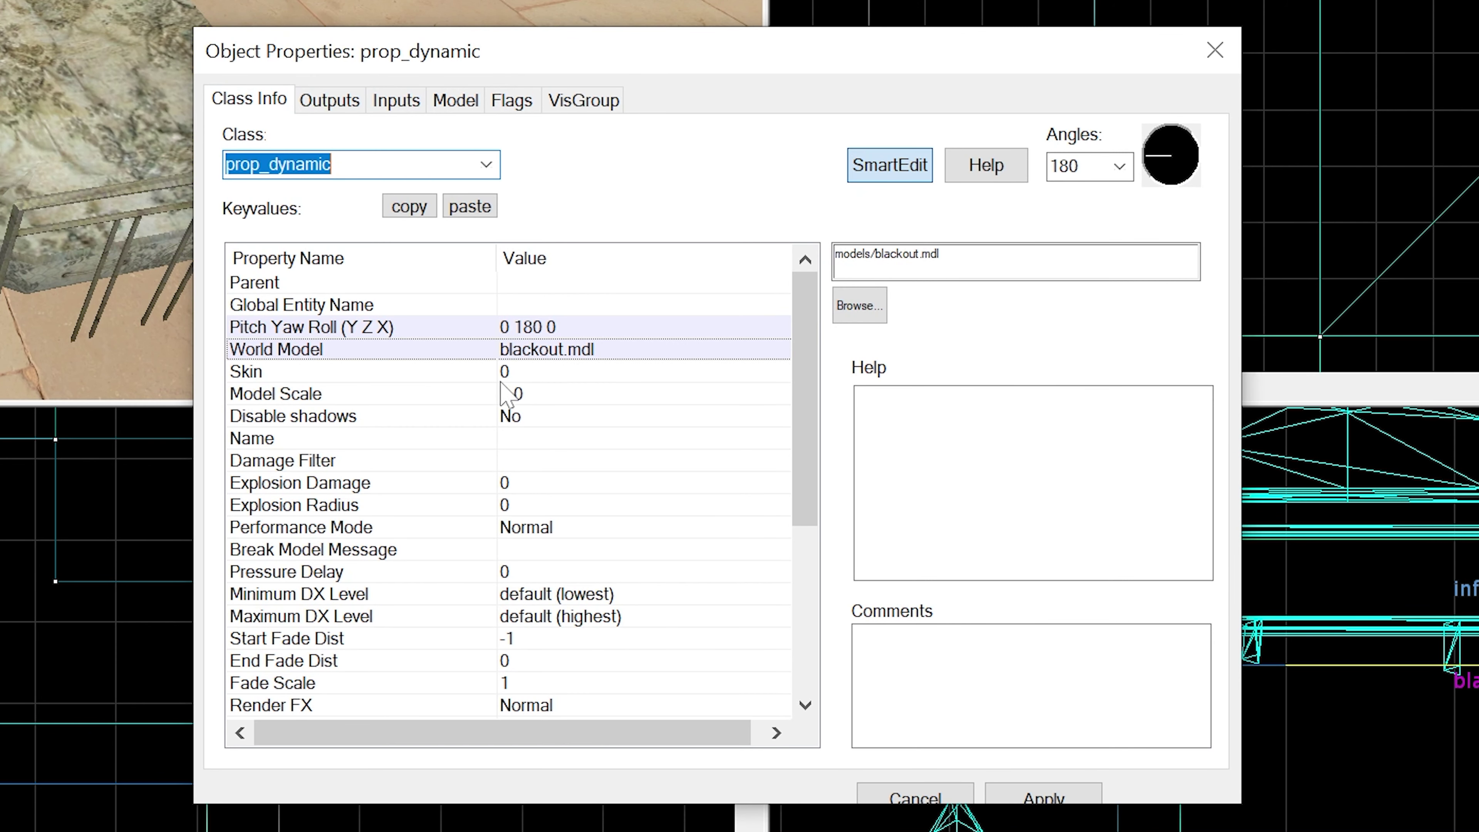
pyautogui.click(513, 416)
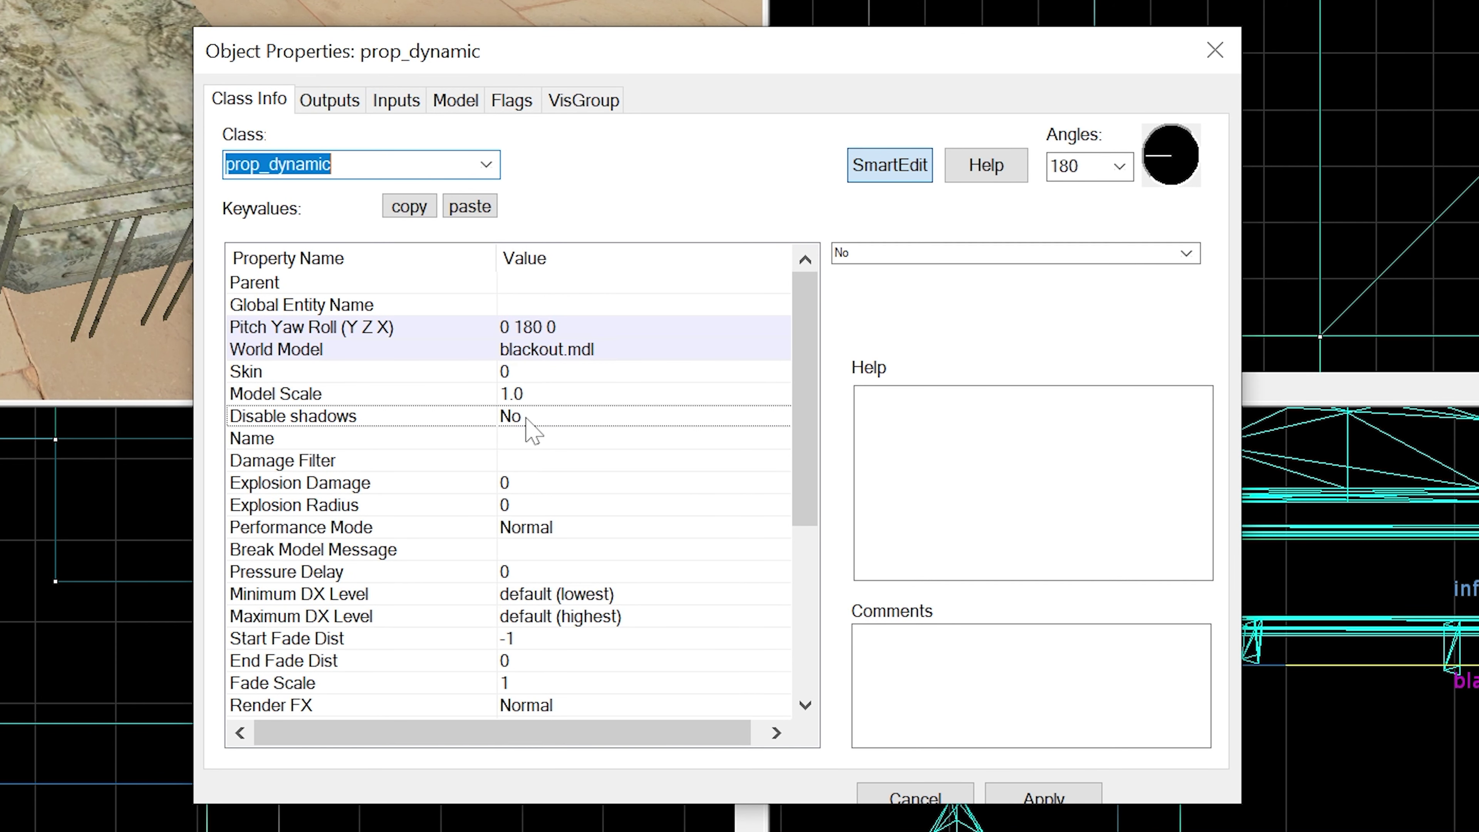
pyautogui.click(1182, 256)
pyautogui.click(1156, 283)
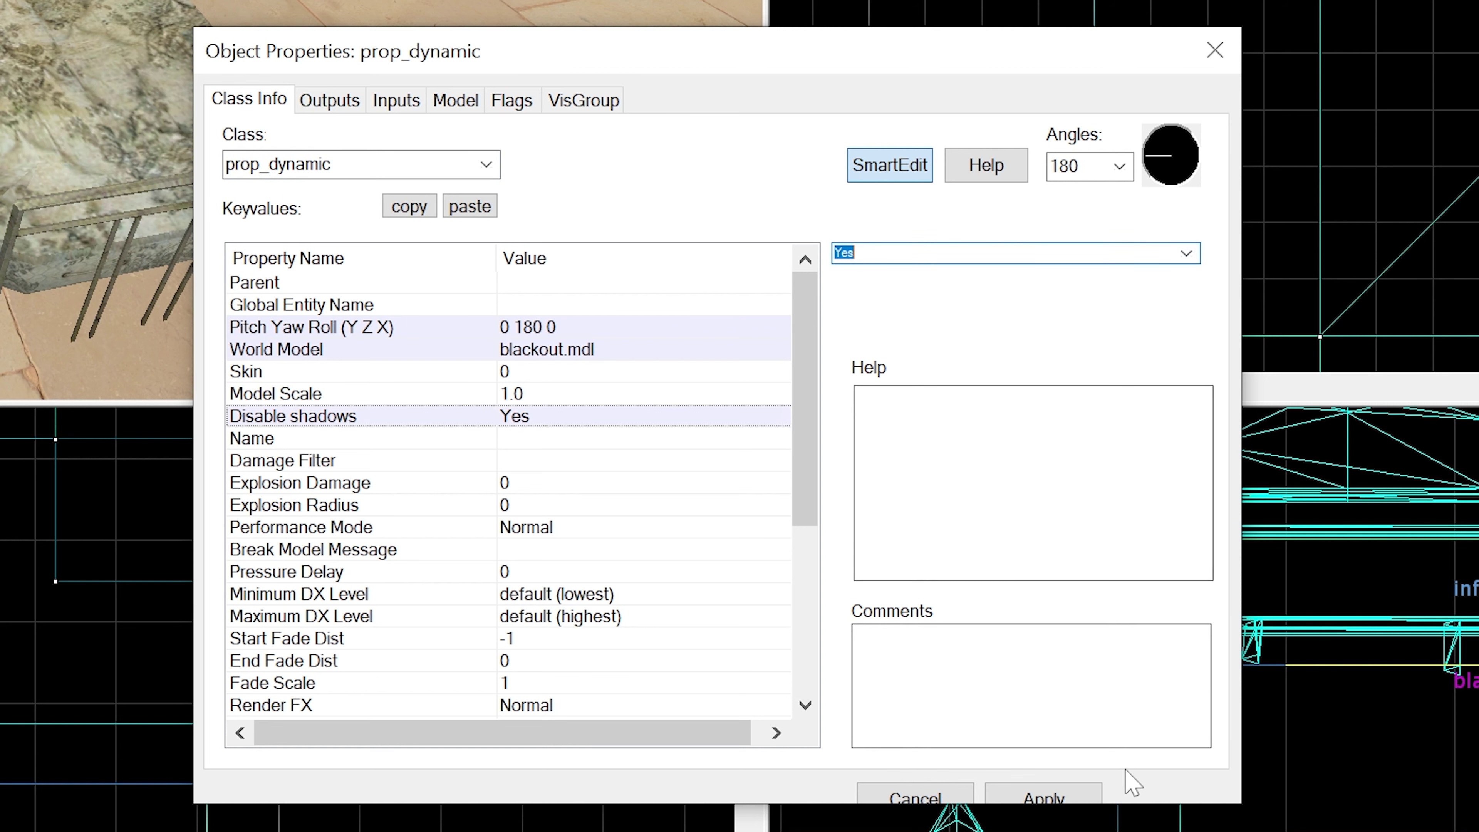
pyautogui.click(1044, 798)
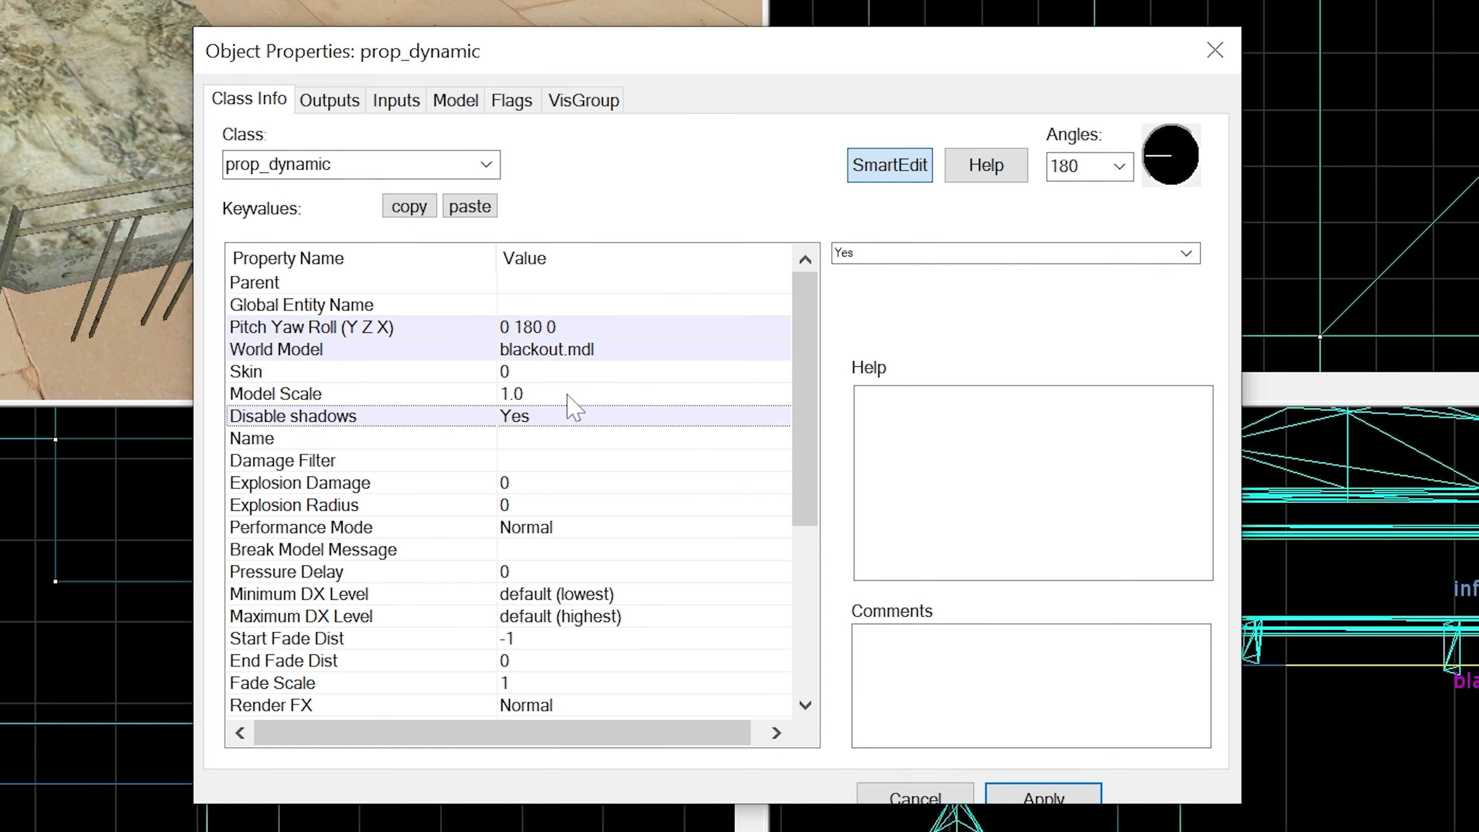
# Enter blackout2 as the prop_dynamic's name and apply the change
pyautogui.click(538, 446)
pyautogui.click(917, 255)
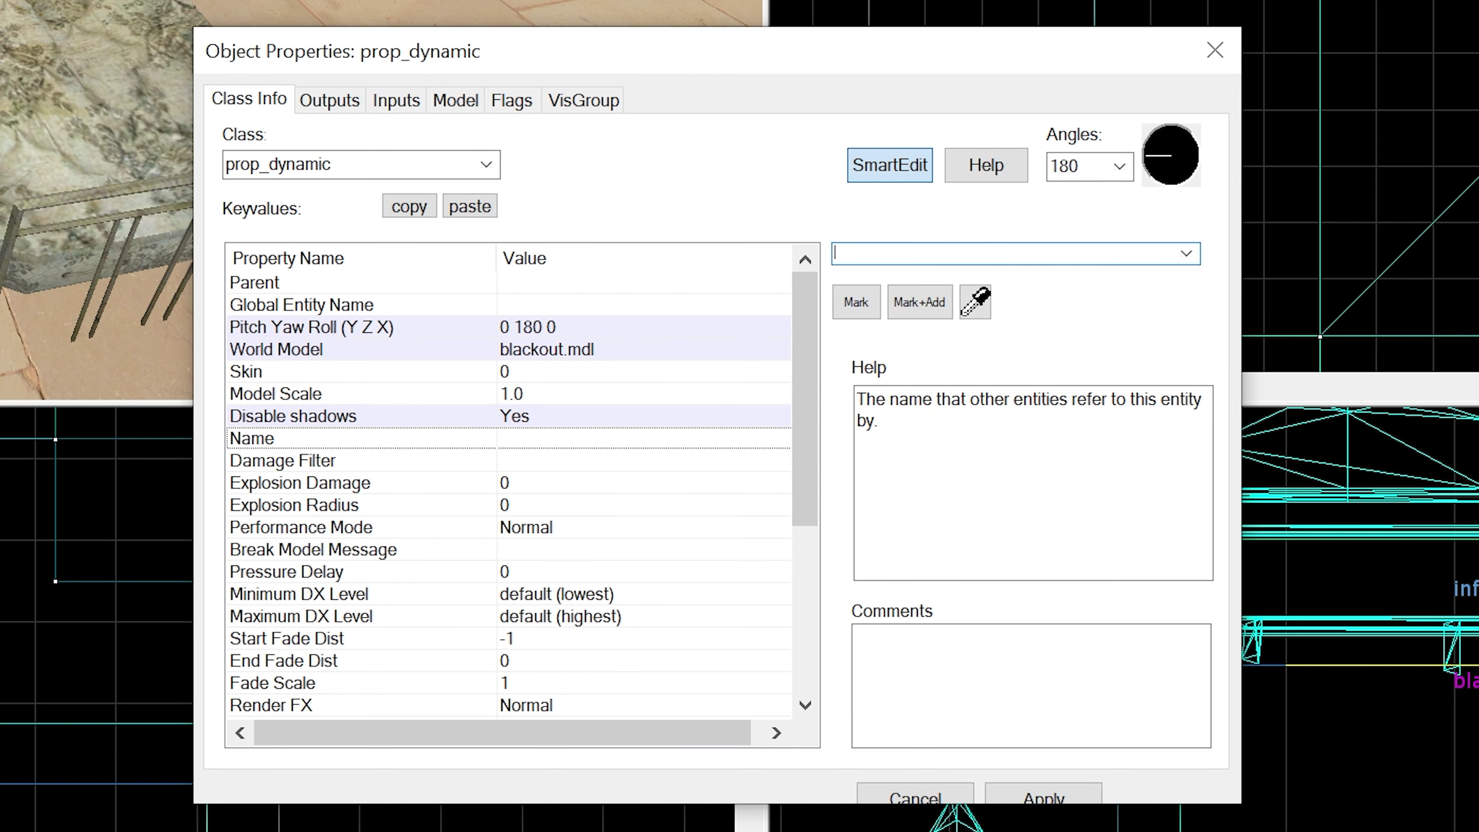
pyautogui.write('blackout2')
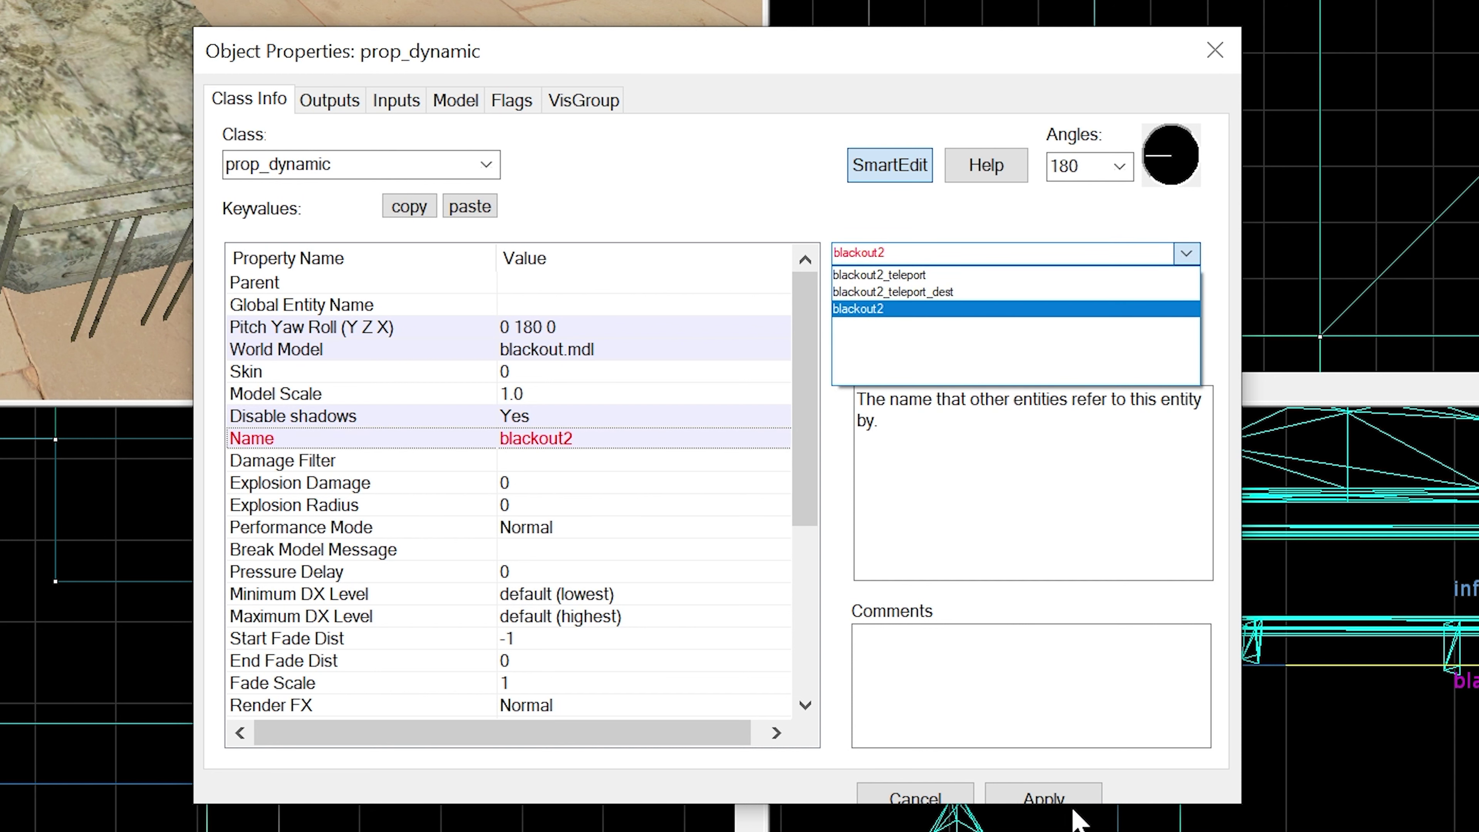
pyautogui.press('Return')
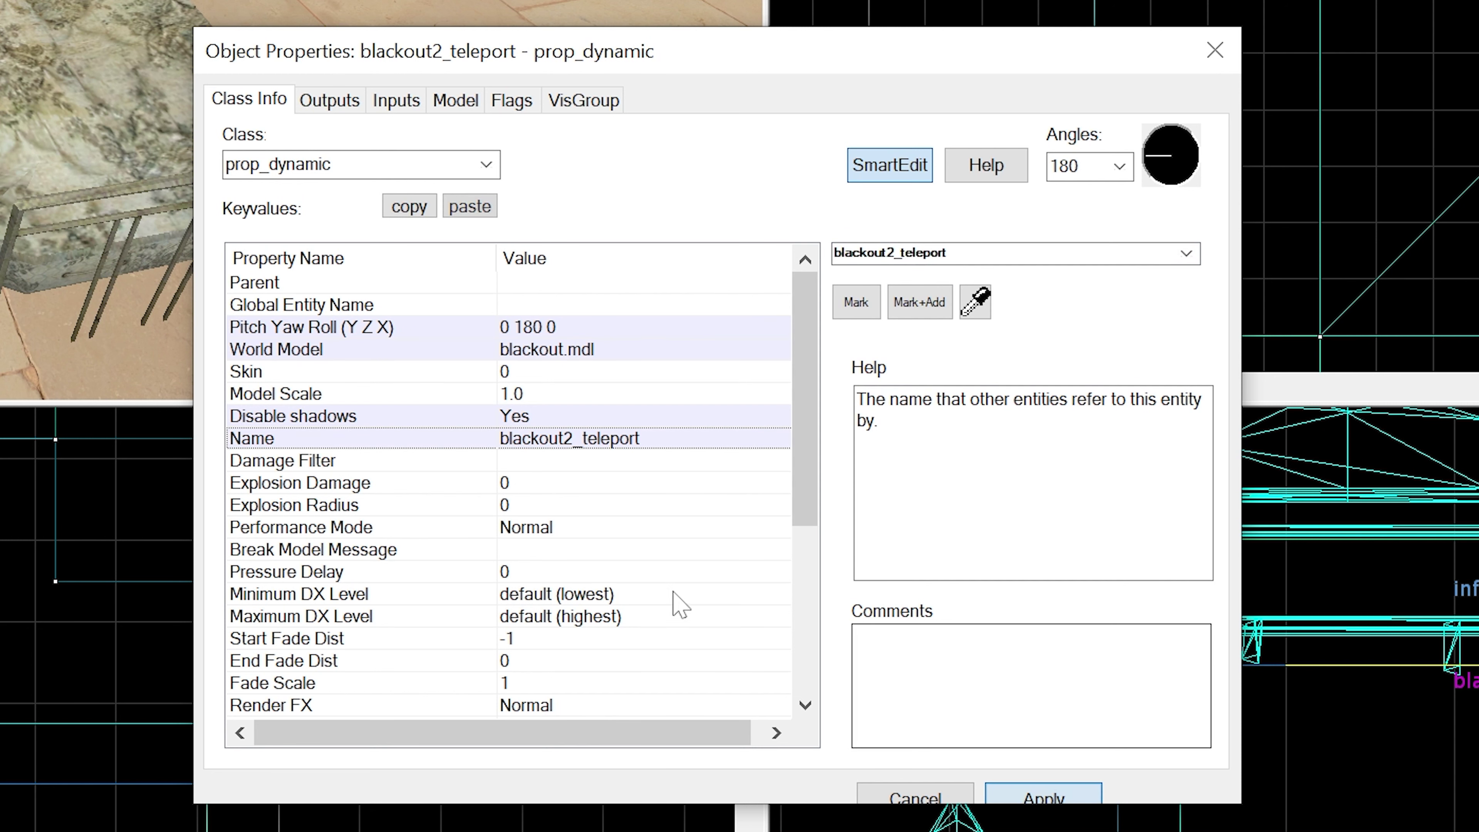
# Add a new output to the prop_dynamic that fires on OnAnimationDone
pyautogui.moveTo(798, 496); pyautogui.dragTo(802, 309)
pyautogui.click(330, 100)
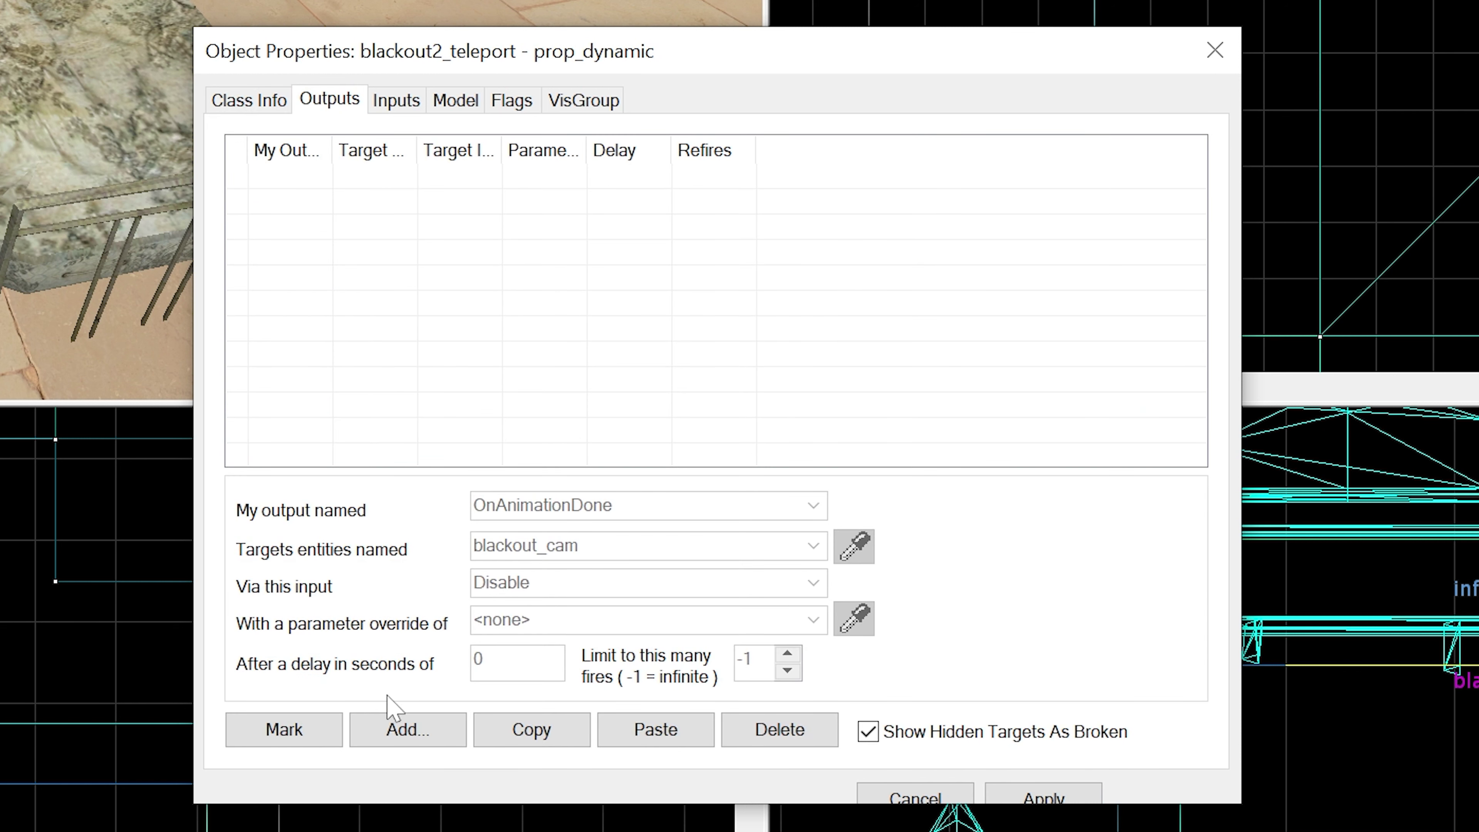
pyautogui.click(396, 729)
pyautogui.write('O')
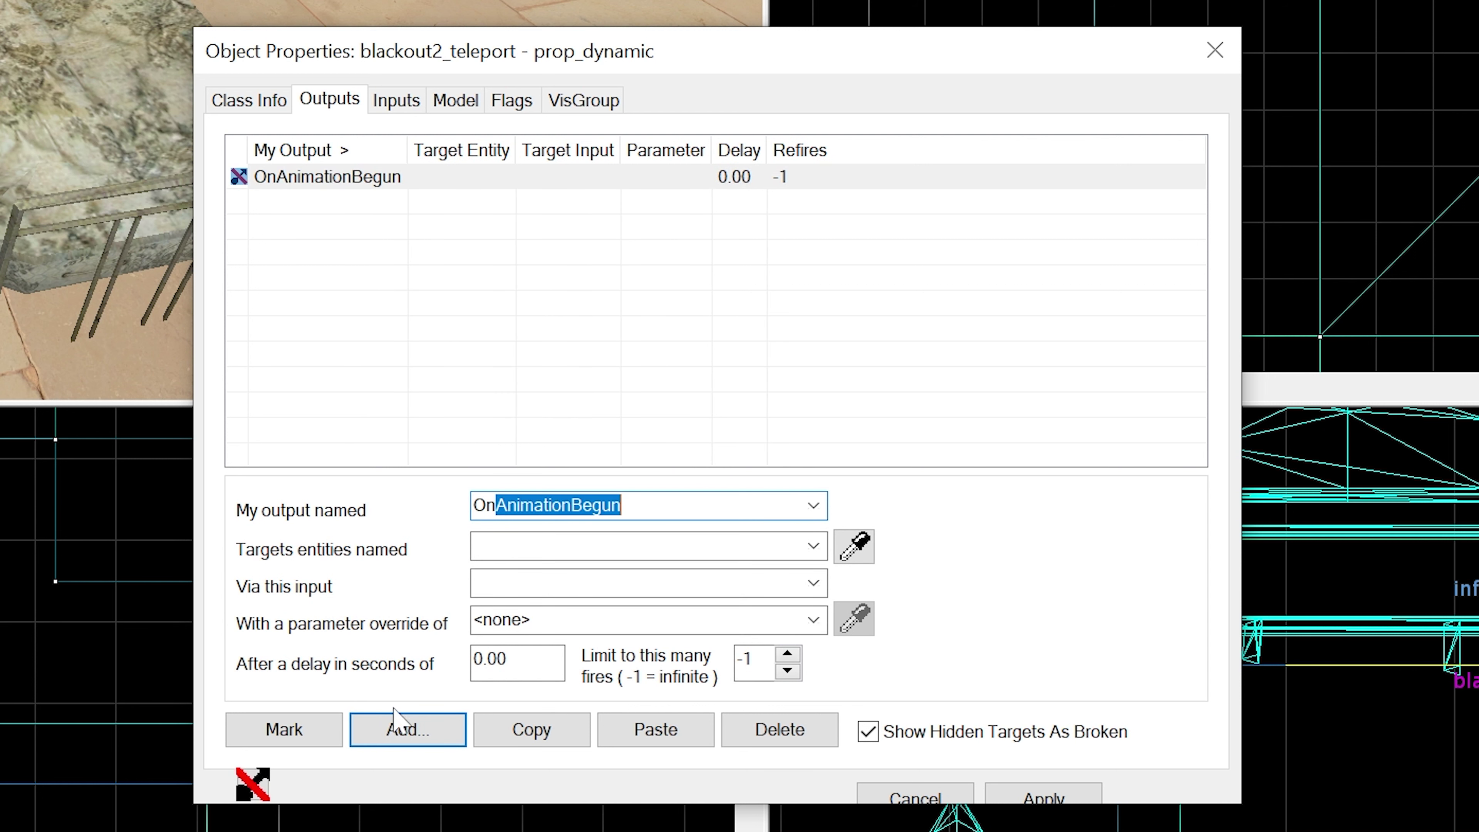
pyautogui.click(813, 505)
pyautogui.click(690, 550)
pyautogui.press('Tab')
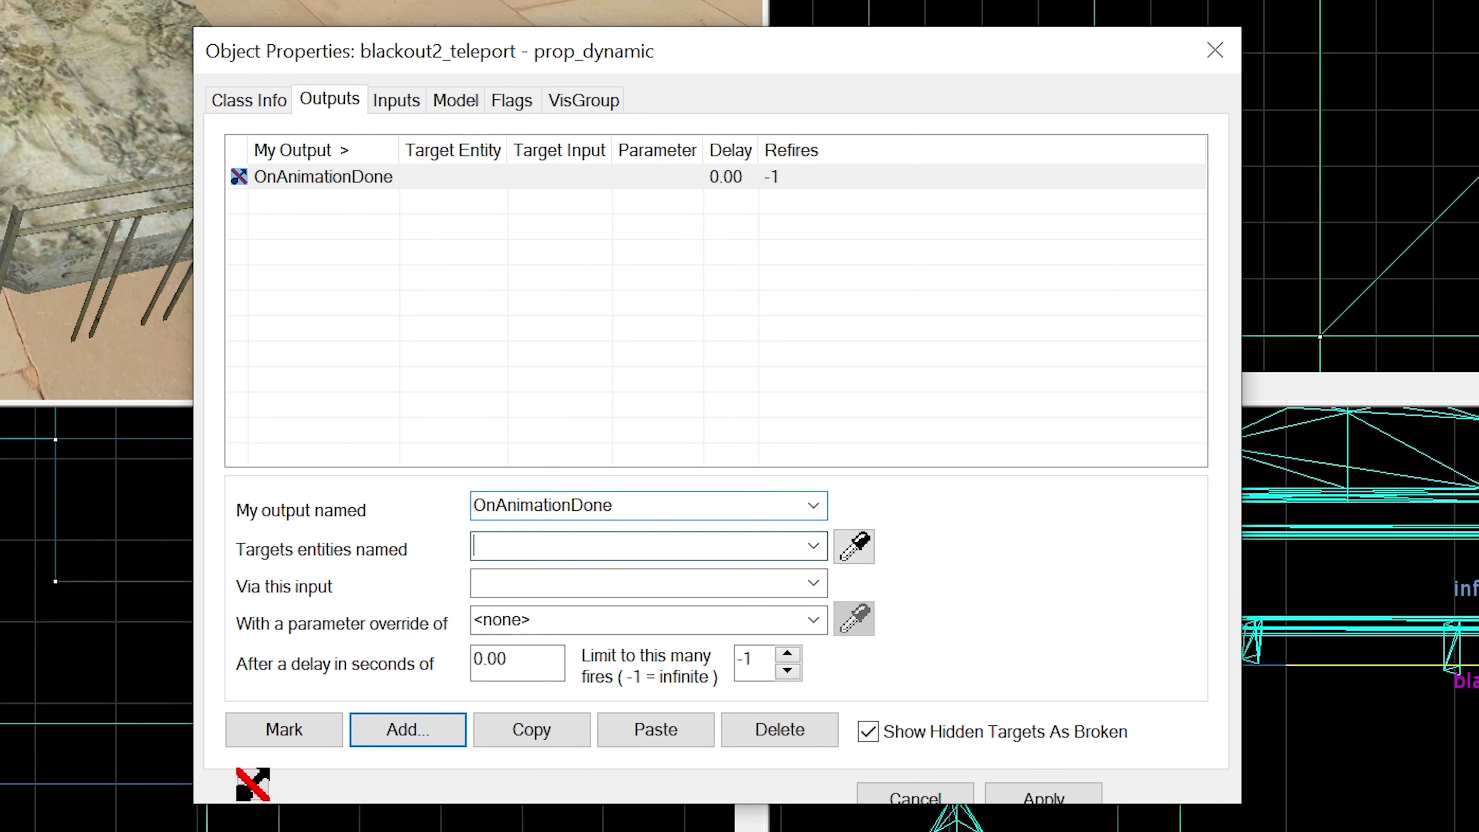
# Target the new OnAnimationDone output at blackout2_cam with the Disable input
pyautogui.write('bl')
pyautogui.press('Down')
pyautogui.press('Down')
pyautogui.press('Down')
pyautogui.press('Down')
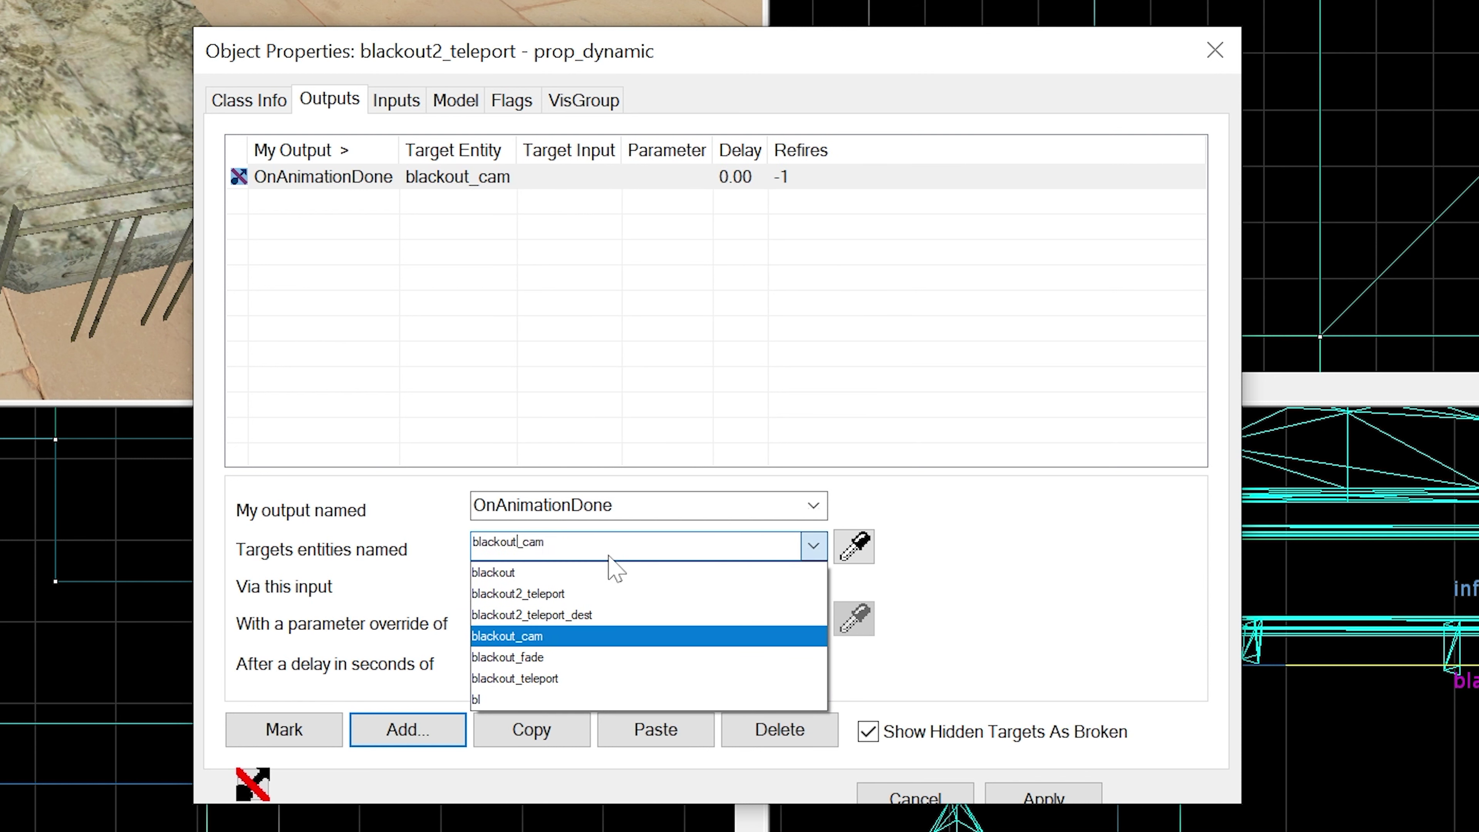
pyautogui.write('2')
pyautogui.press('Tab')
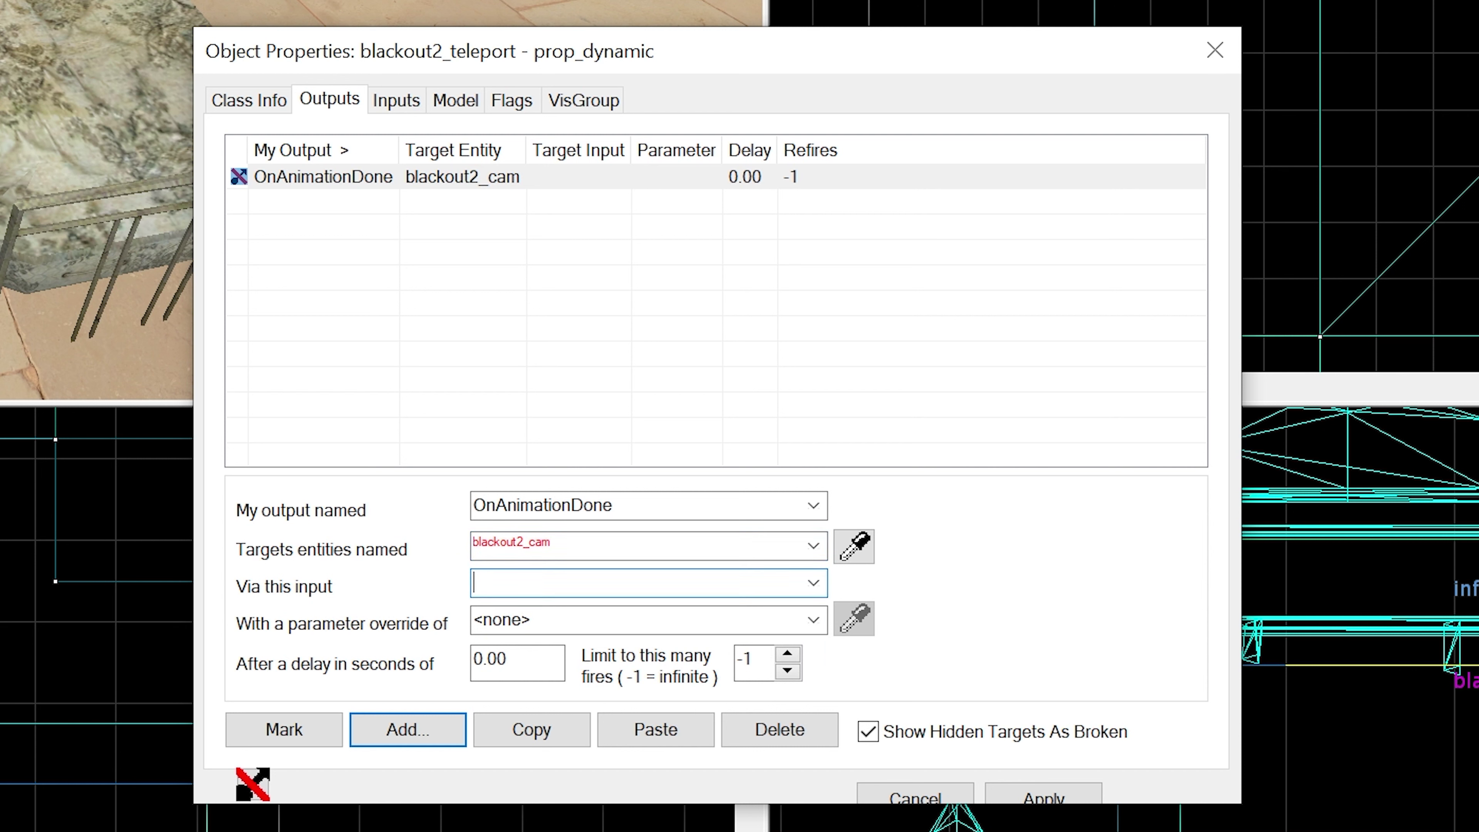
pyautogui.write('disable')
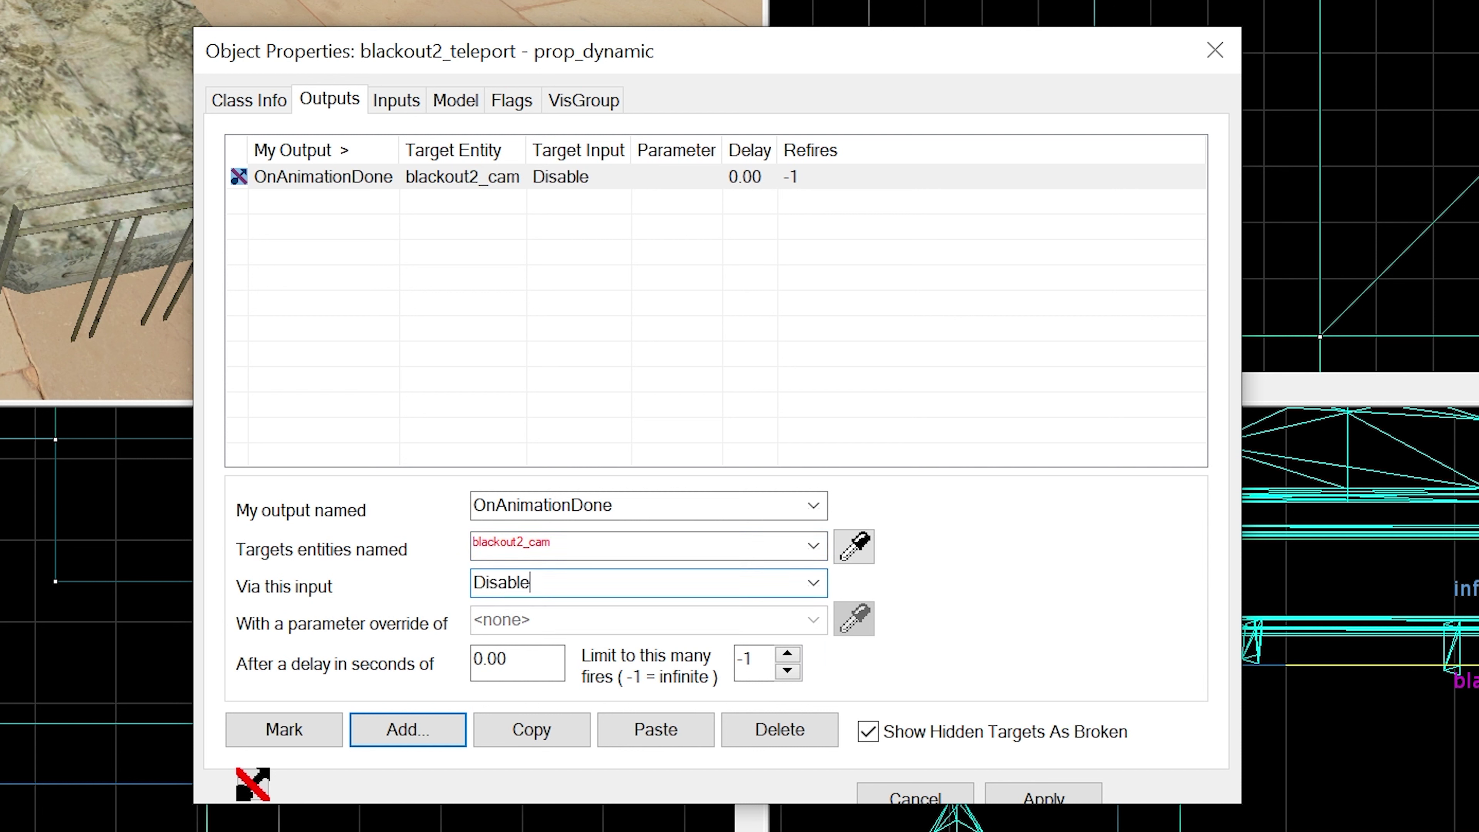
# Add a second OnAnimationDone output that sends Enable to blackout2_teleport
pyautogui.click(436, 723)
pyautogui.write('OnA')
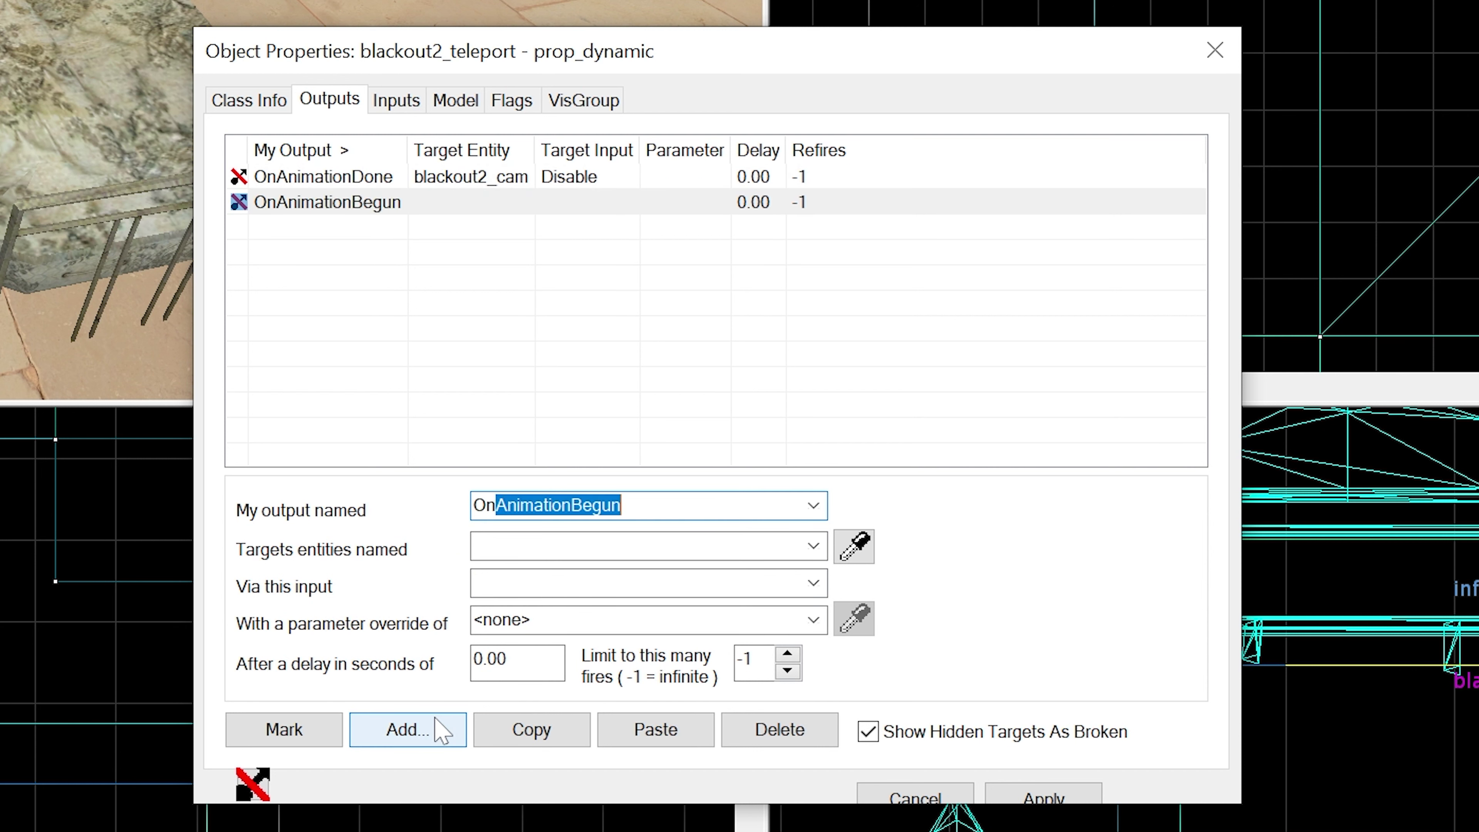
pyautogui.click(814, 507)
pyautogui.click(730, 550)
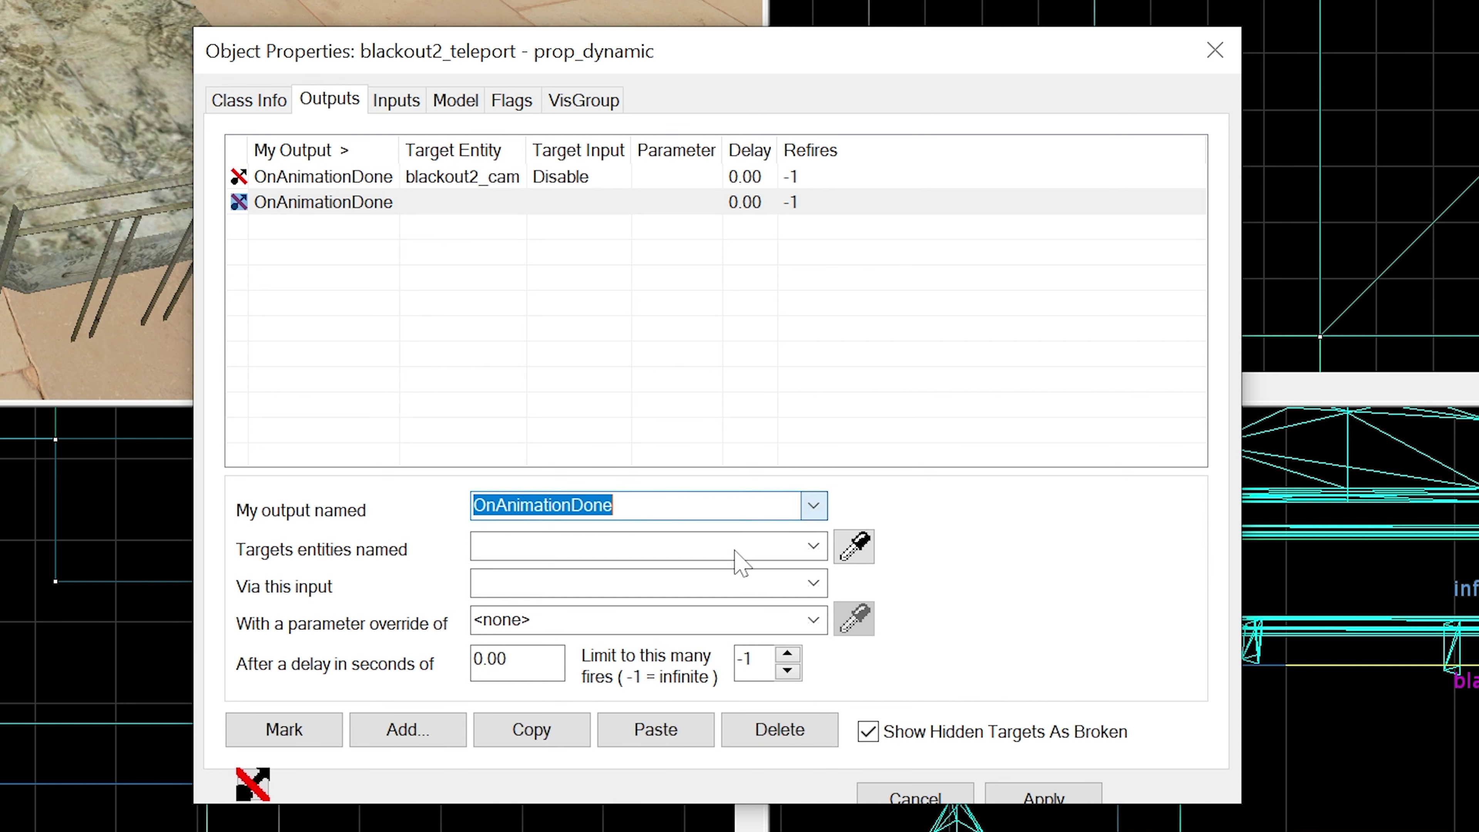
pyautogui.click(726, 548)
pyautogui.write('black')
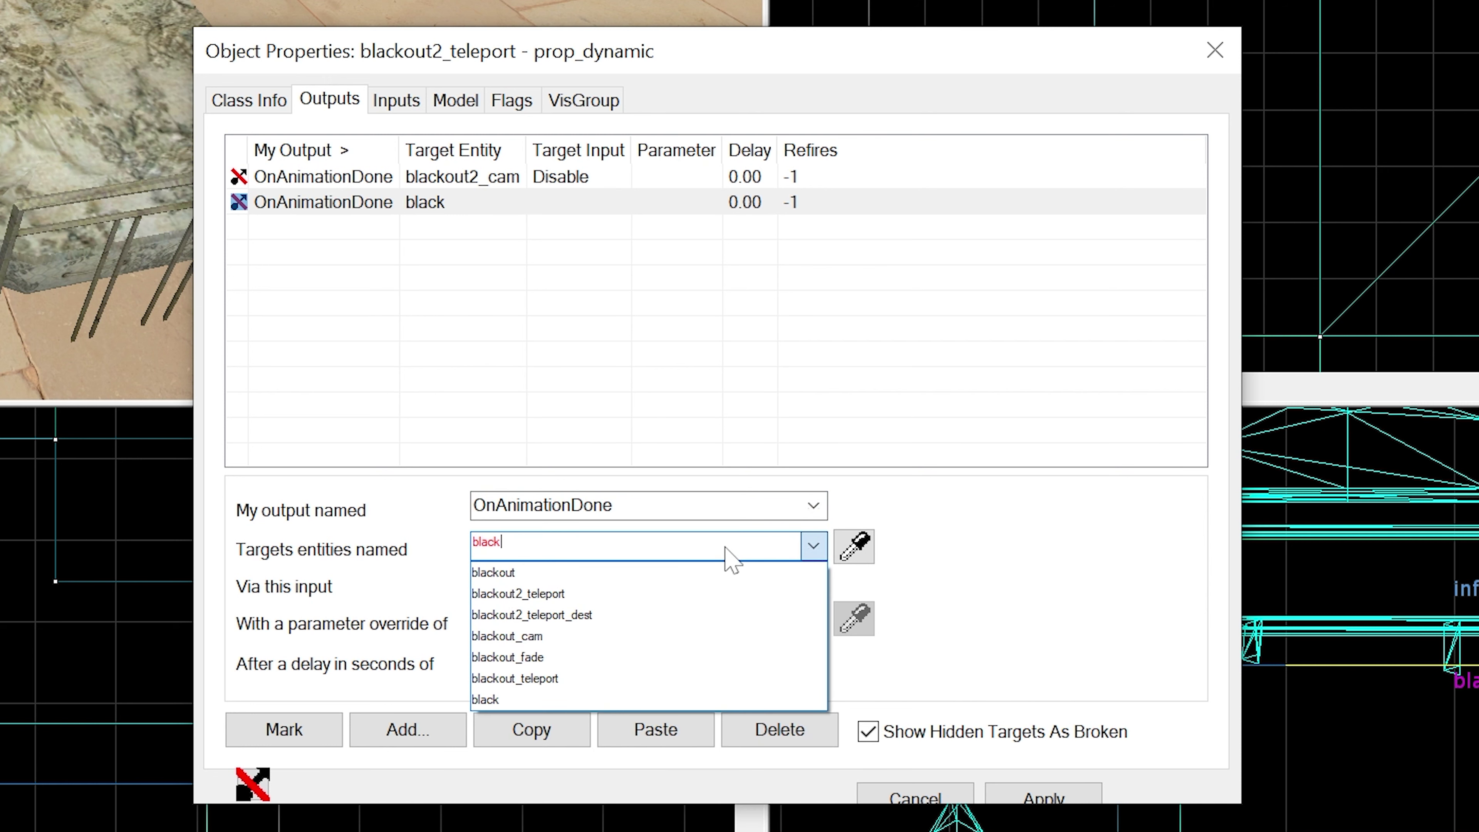
pyautogui.click(547, 590)
pyautogui.click(544, 588)
pyautogui.write('Enable')
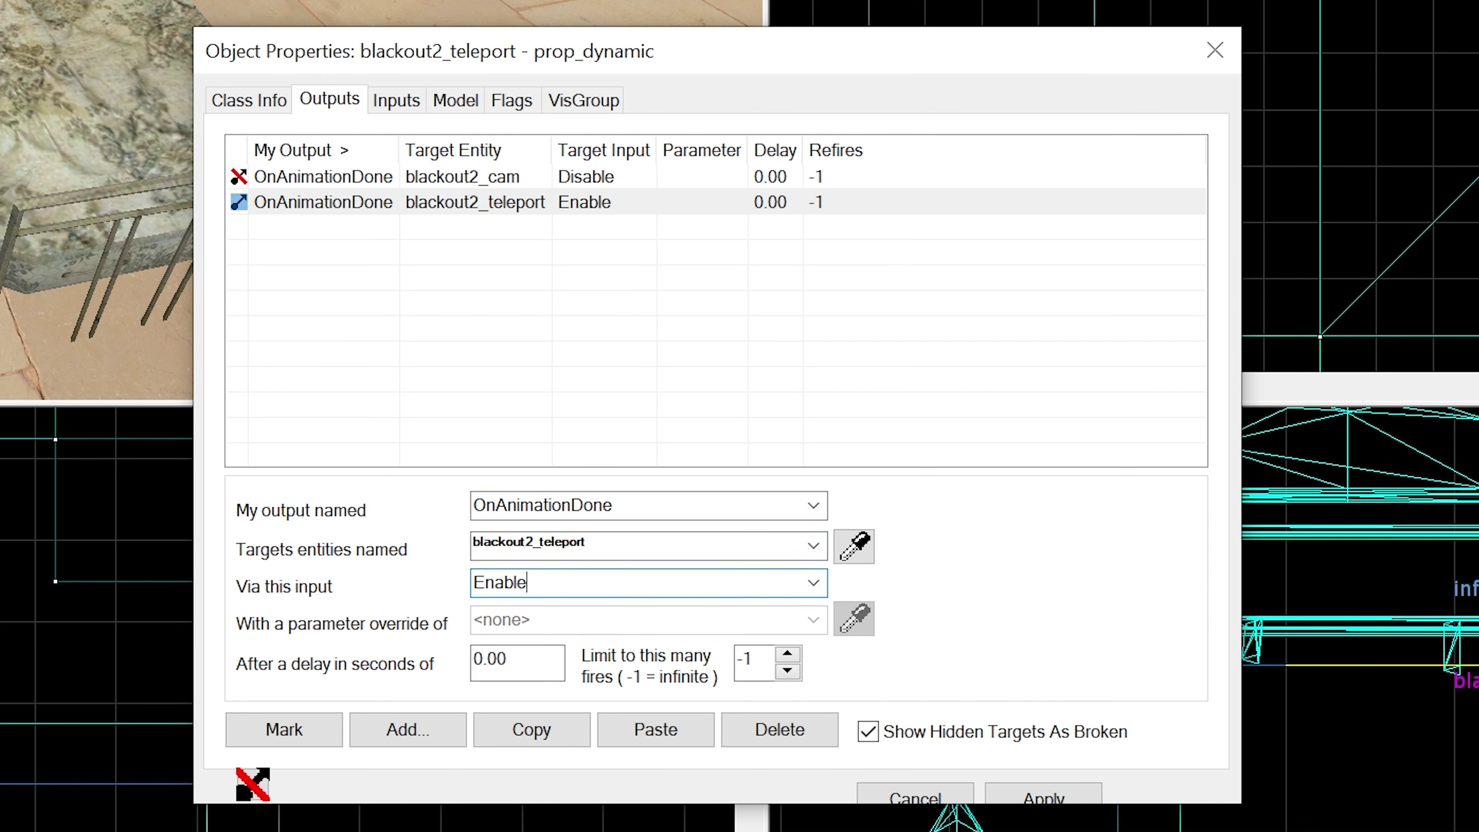
# Duplicate the blackout2_teleport output, change its input to Disable with a 0.01 second delay, and apply the outputs
pyautogui.click(526, 733)
pyautogui.click(644, 741)
pyautogui.click(601, 589)
pyautogui.write('Dis')
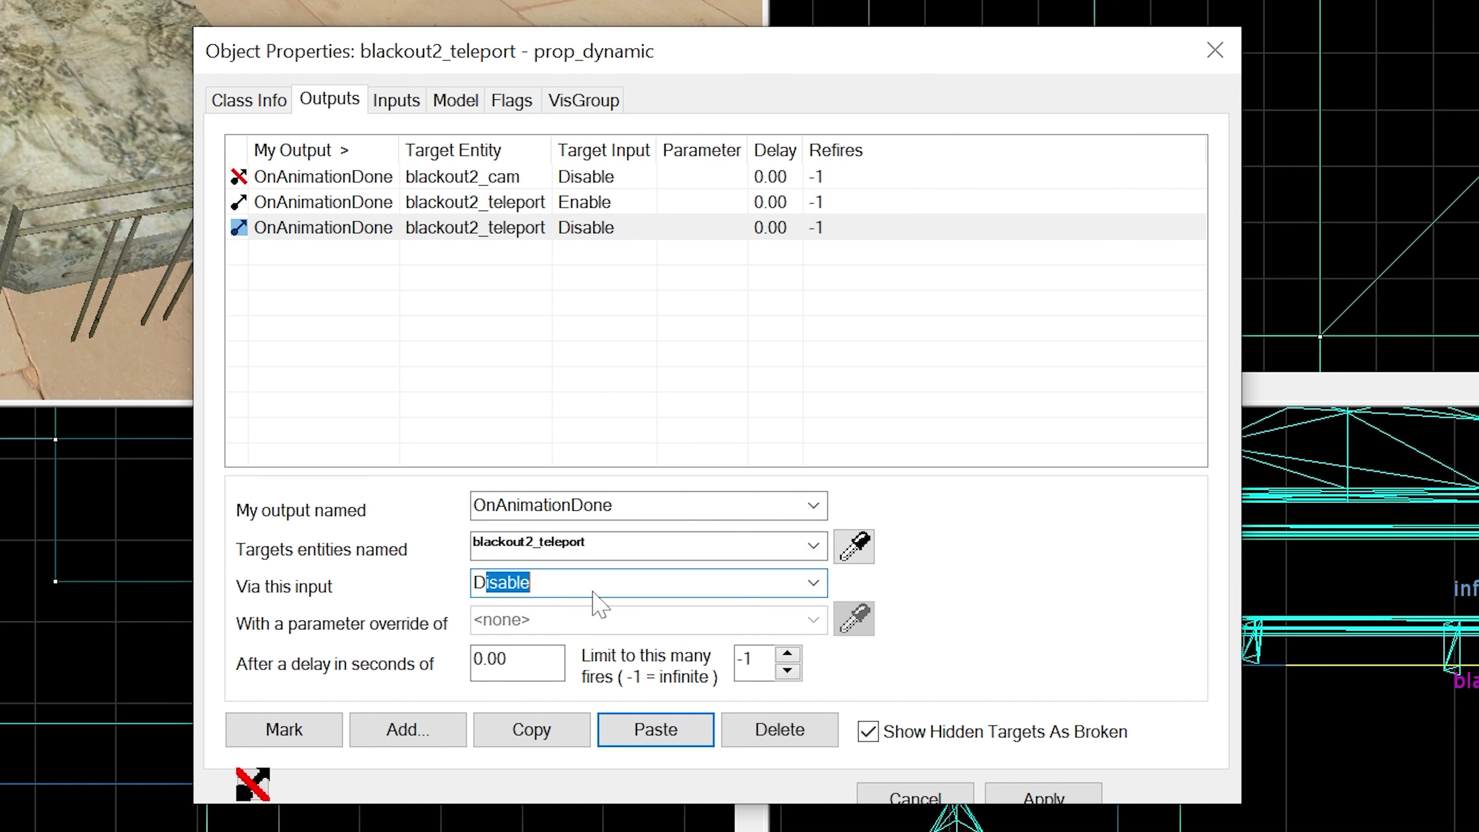
pyautogui.click(546, 676)
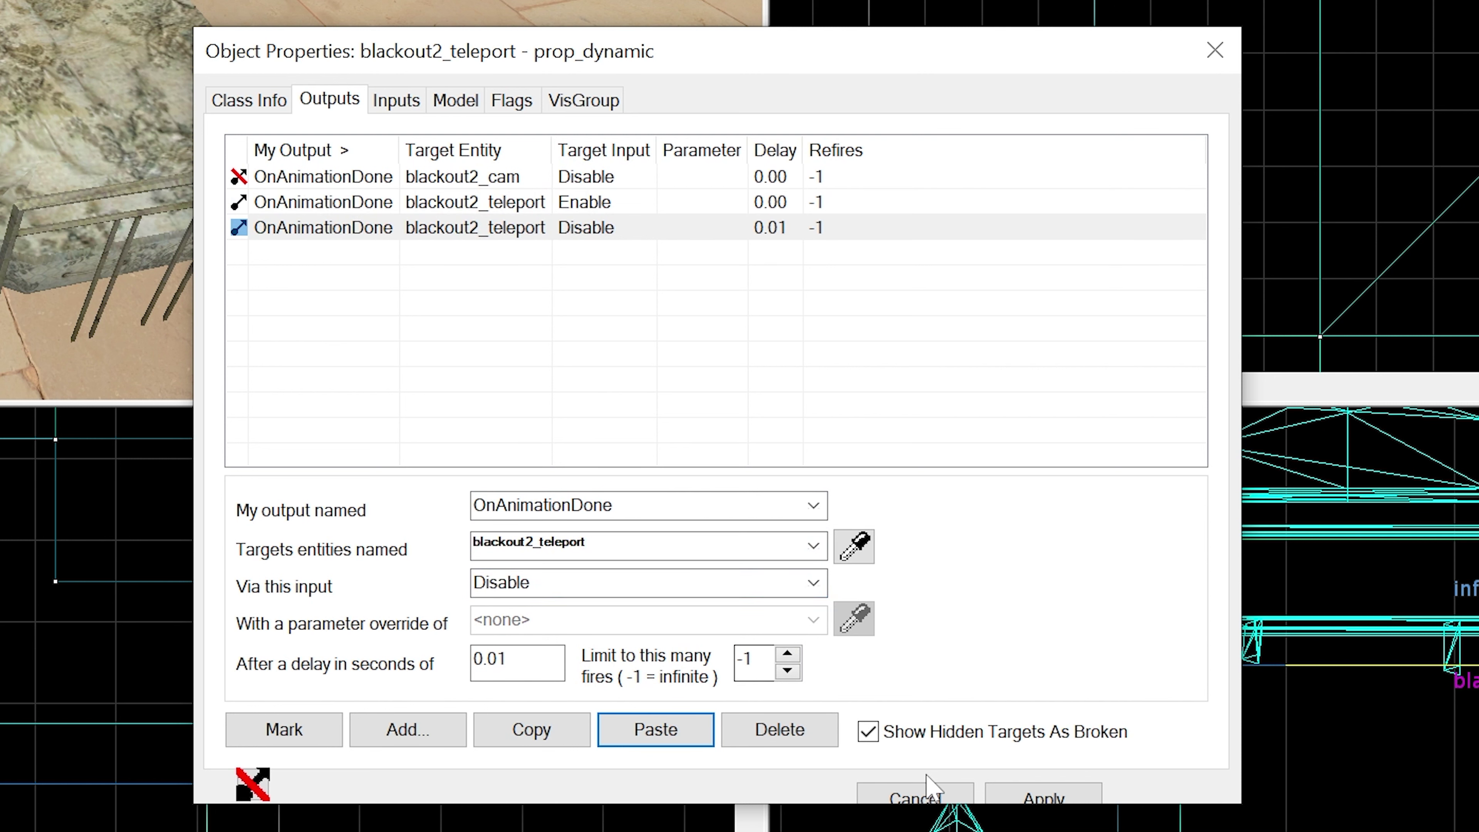
pyautogui.click(993, 799)
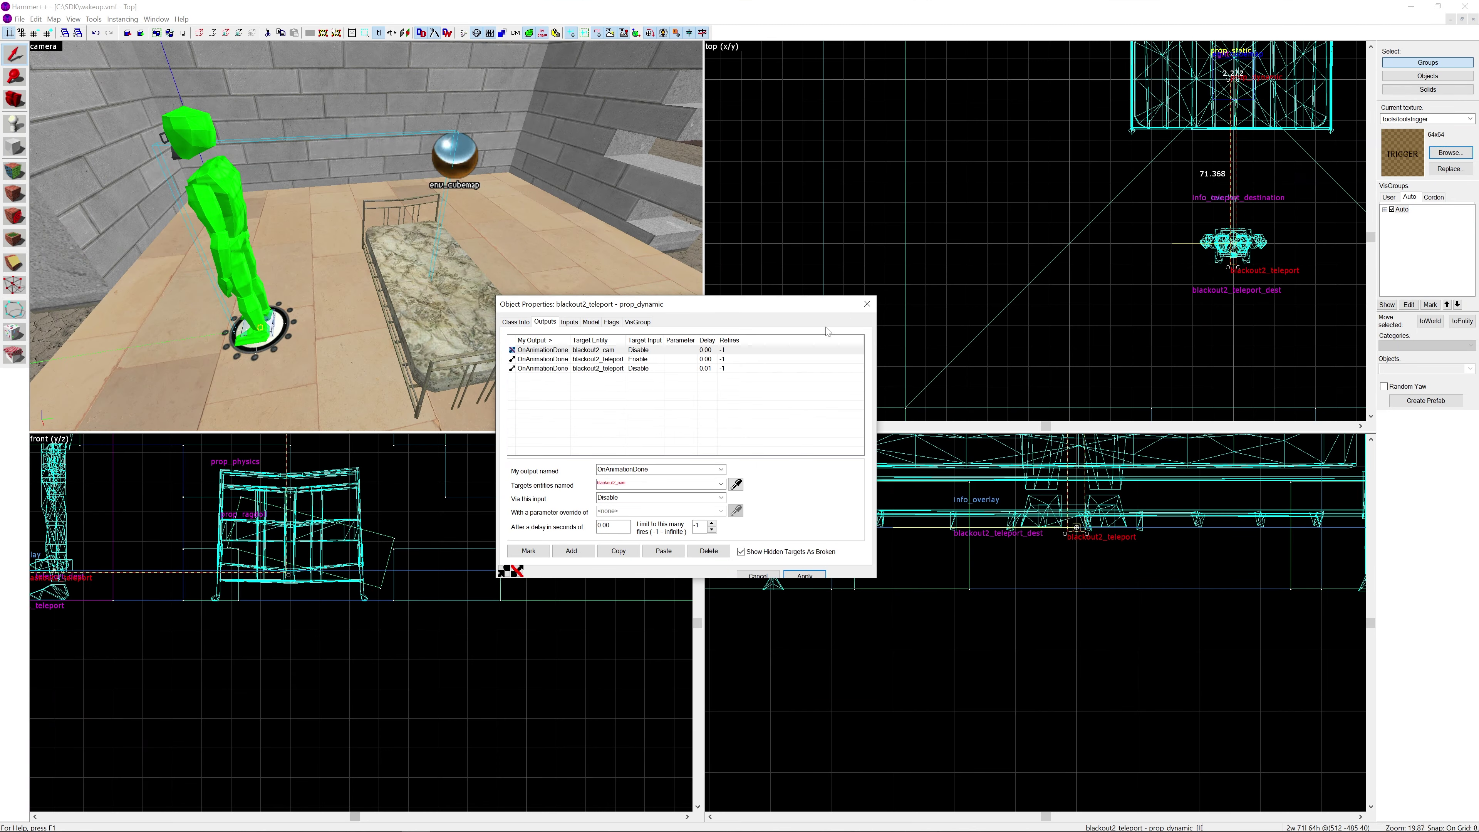
# Close the object properties and delete the circular info_overlay on the floor beneath the green figure
pyautogui.click(863, 309)
pyautogui.press('Escape')
pyautogui.press('z')
pyautogui.press('a')
pyautogui.press('s')
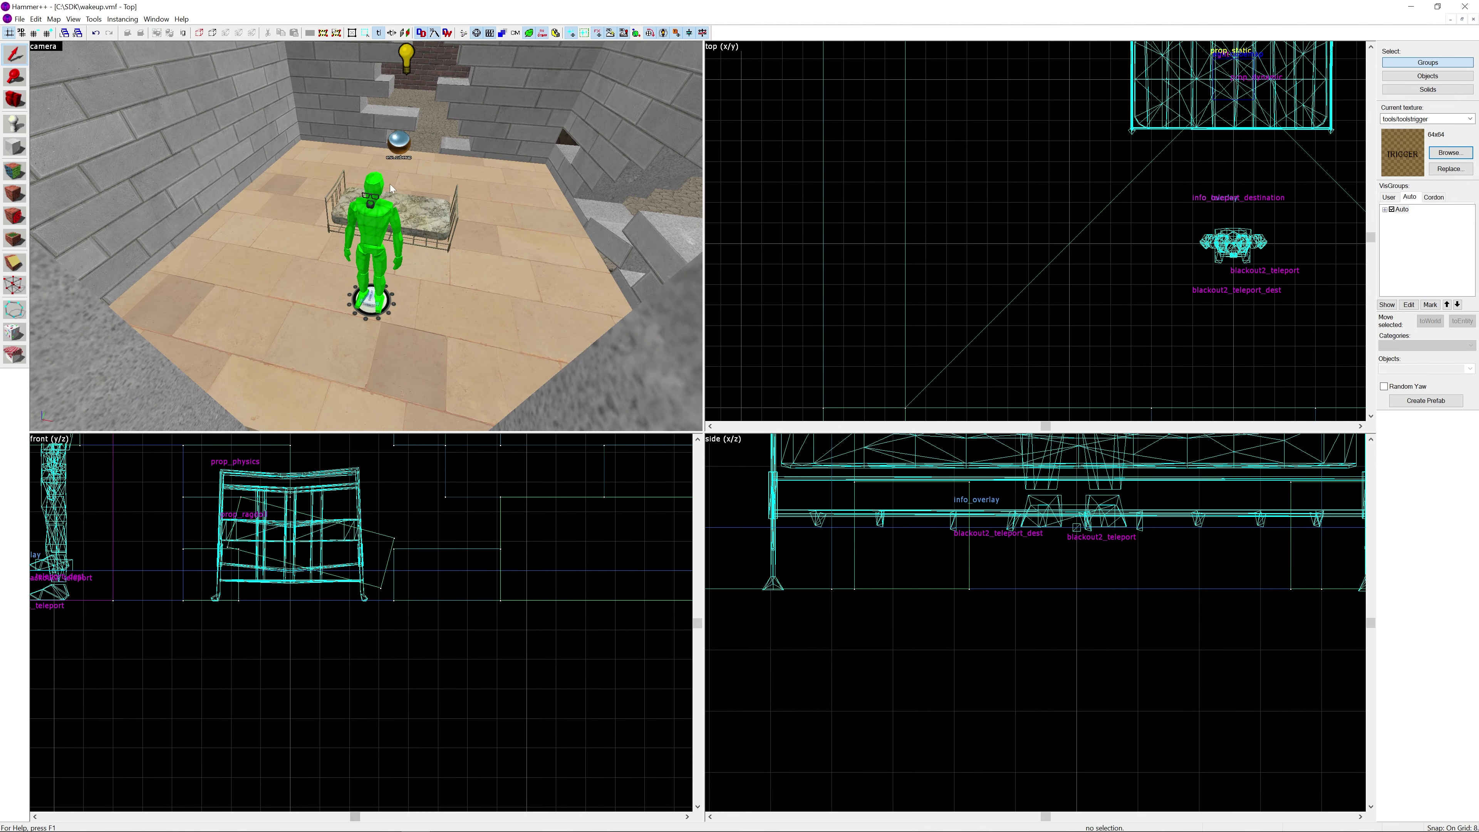
pyautogui.click(372, 303)
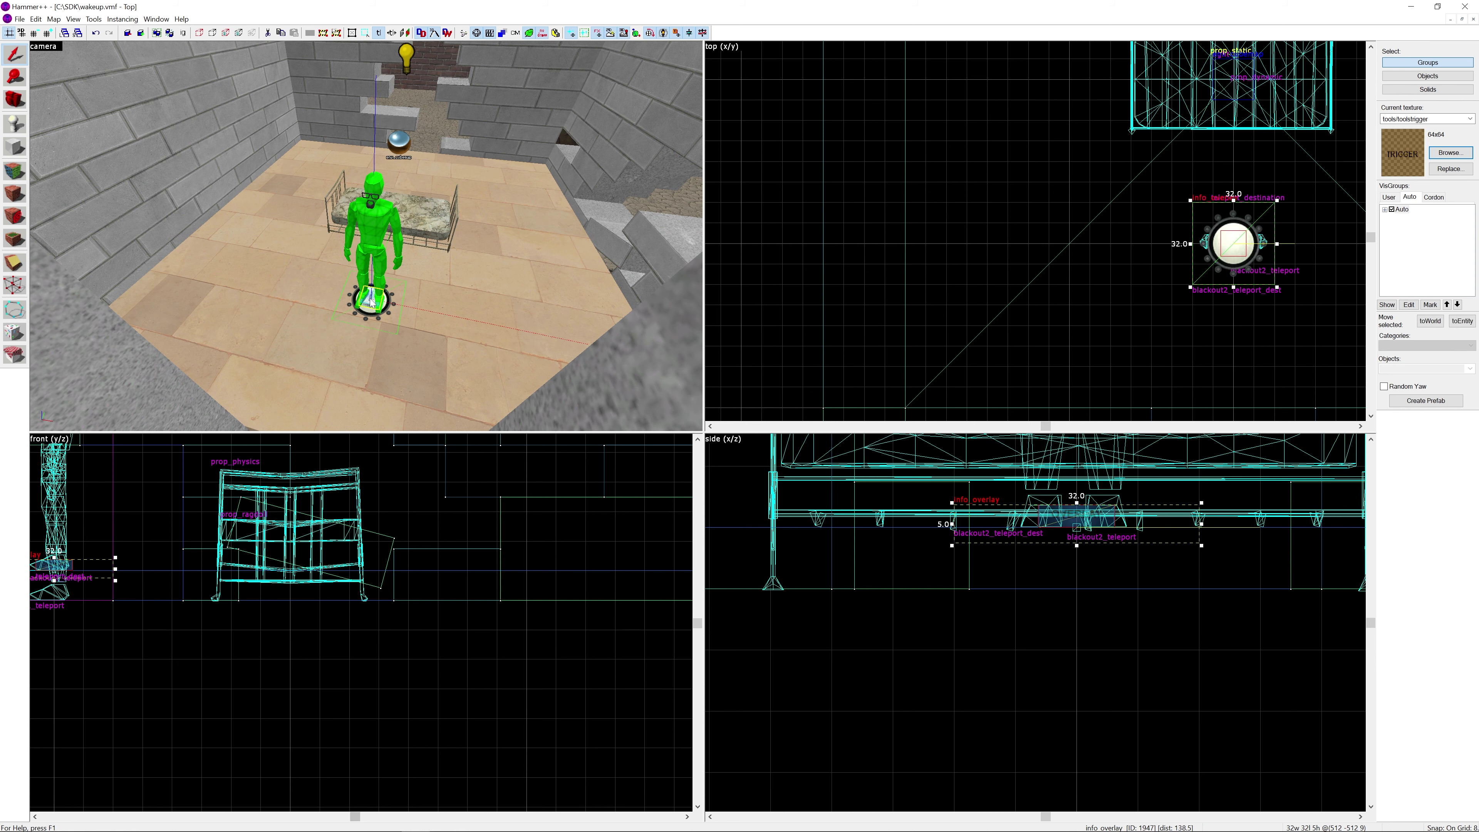
pyautogui.press('Delete')
# Examine how the green figure's feet and the prop_dynamic's origin sit on the floor beside the bed
pyautogui.click(372, 302)
pyautogui.press('z')
pyautogui.press('w')
pyautogui.press('s')
pyautogui.press('z')
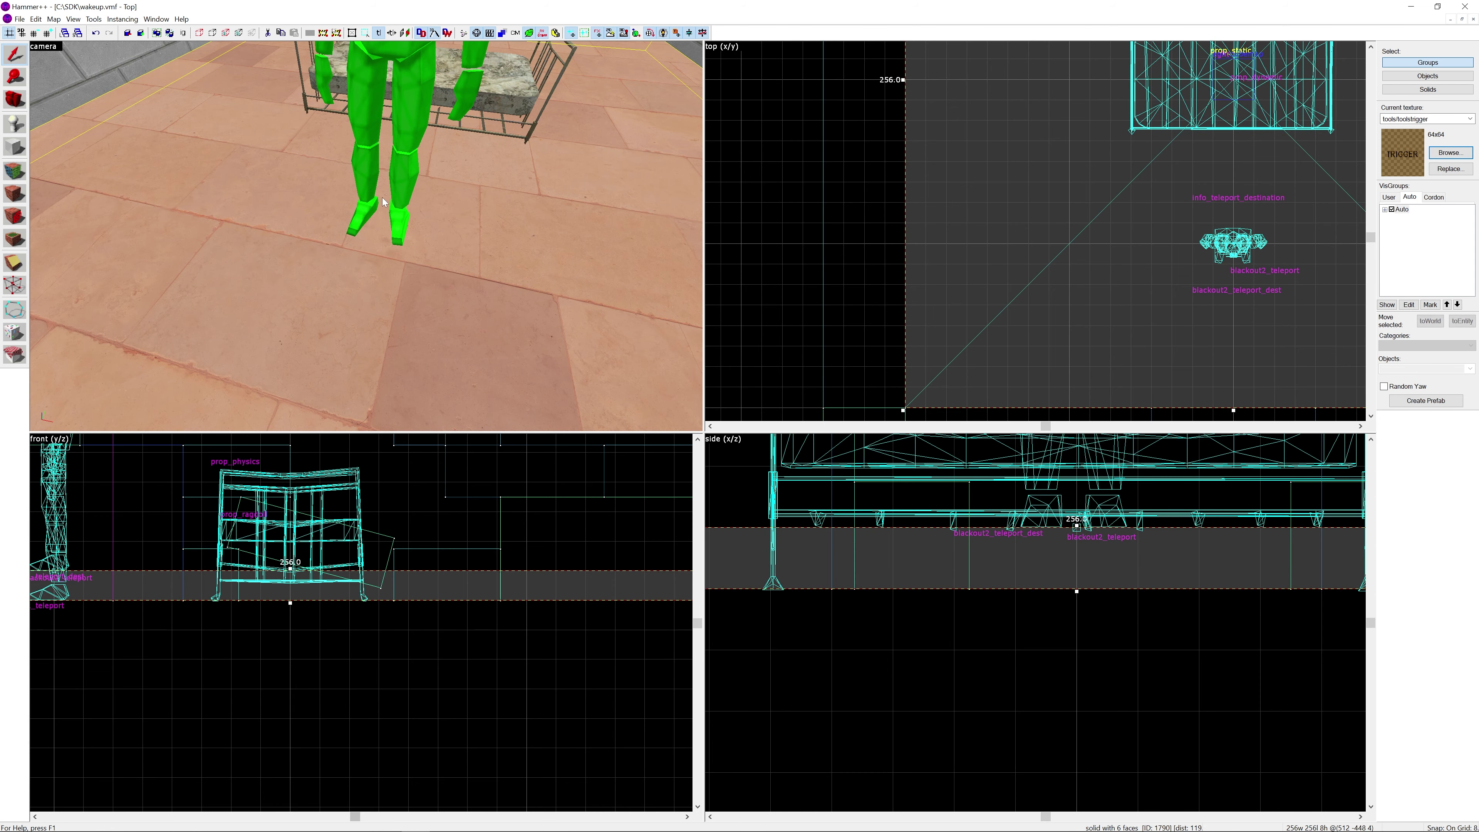
pyautogui.press('Escape')
pyautogui.click(381, 211)
pyautogui.press('z')
pyautogui.press('a')
pyautogui.press('w')
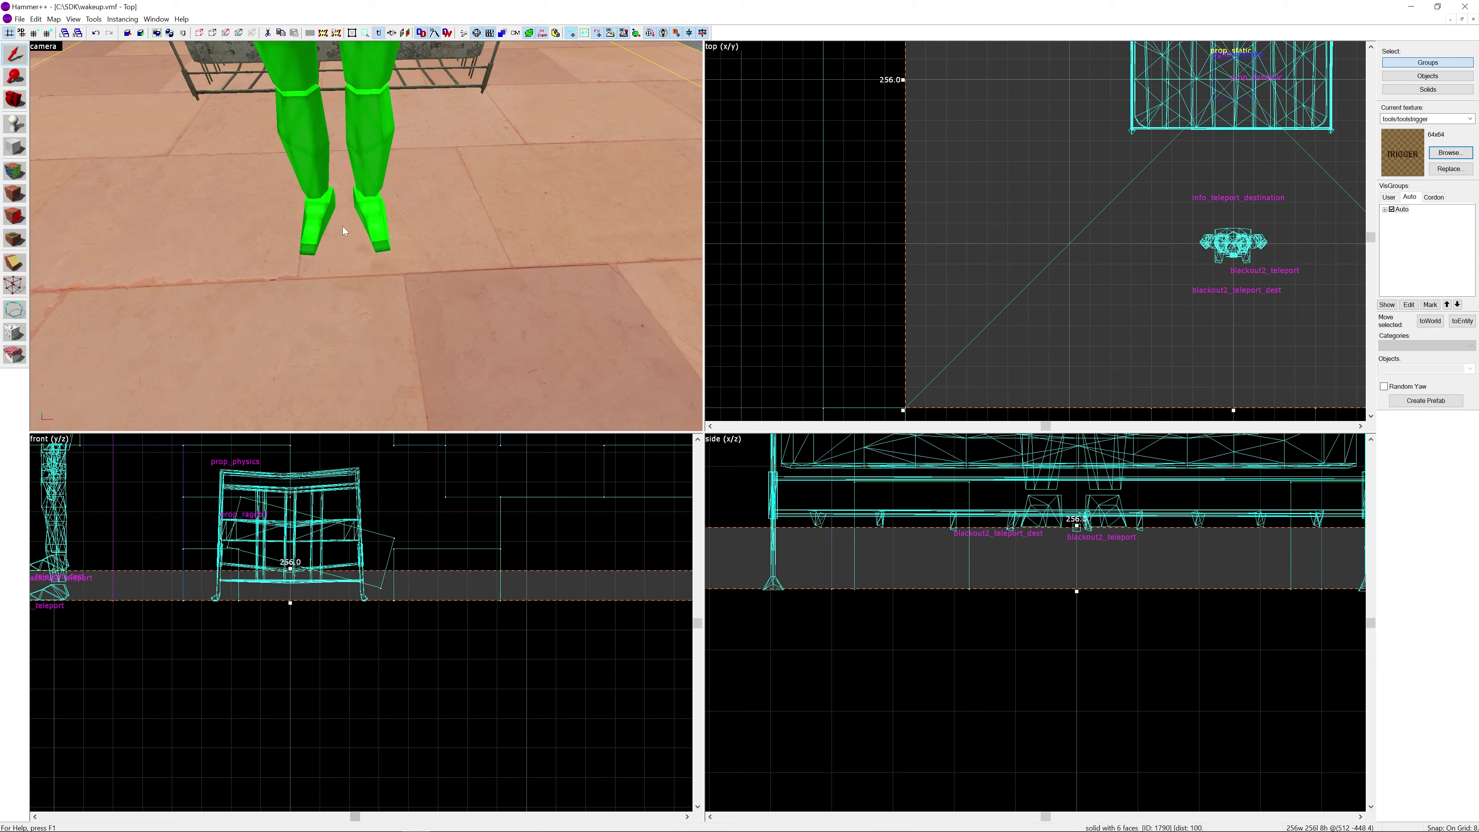
pyautogui.press('z')
pyautogui.press('Escape')
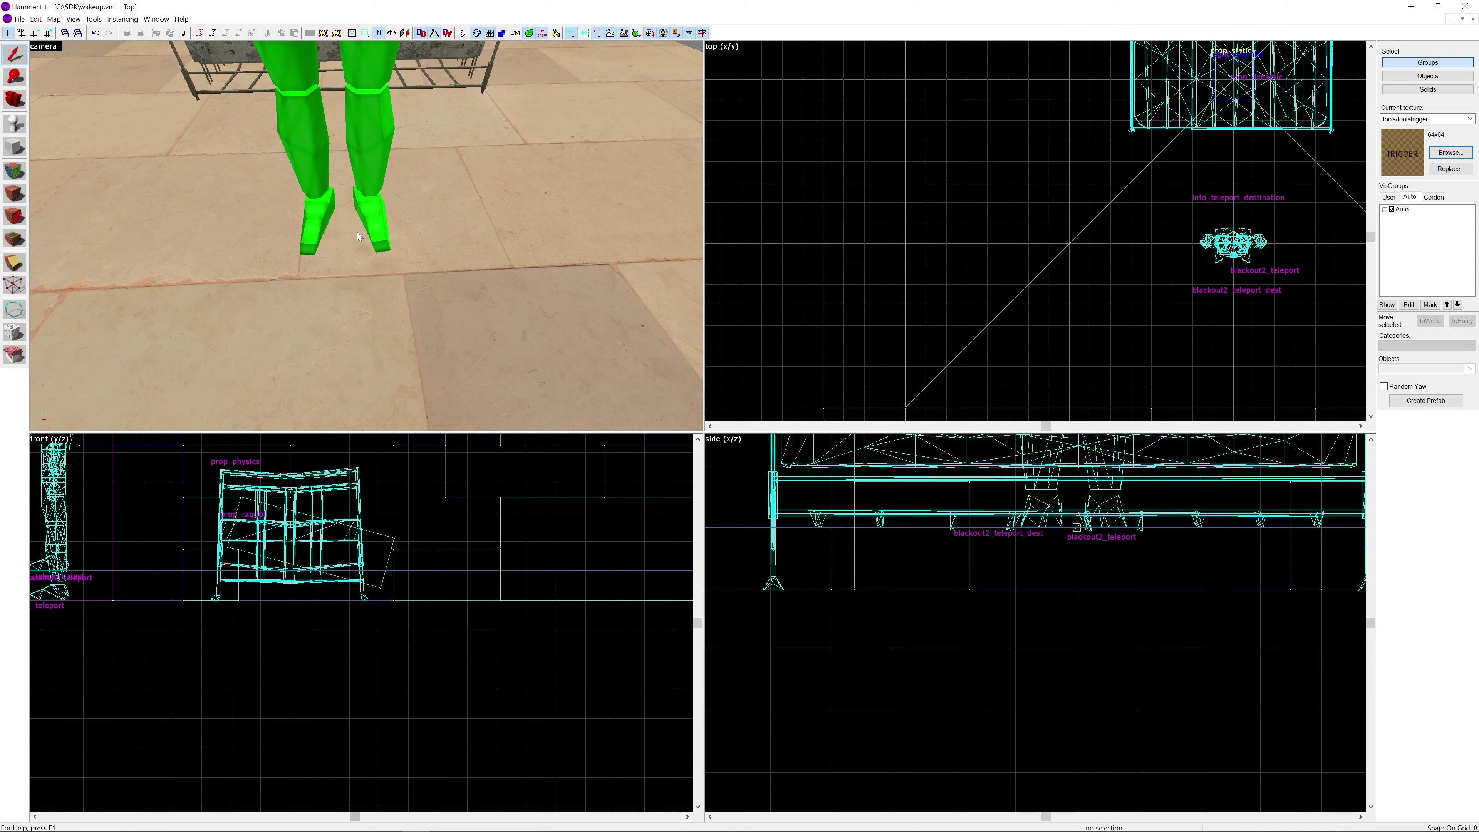
pyautogui.press('s')
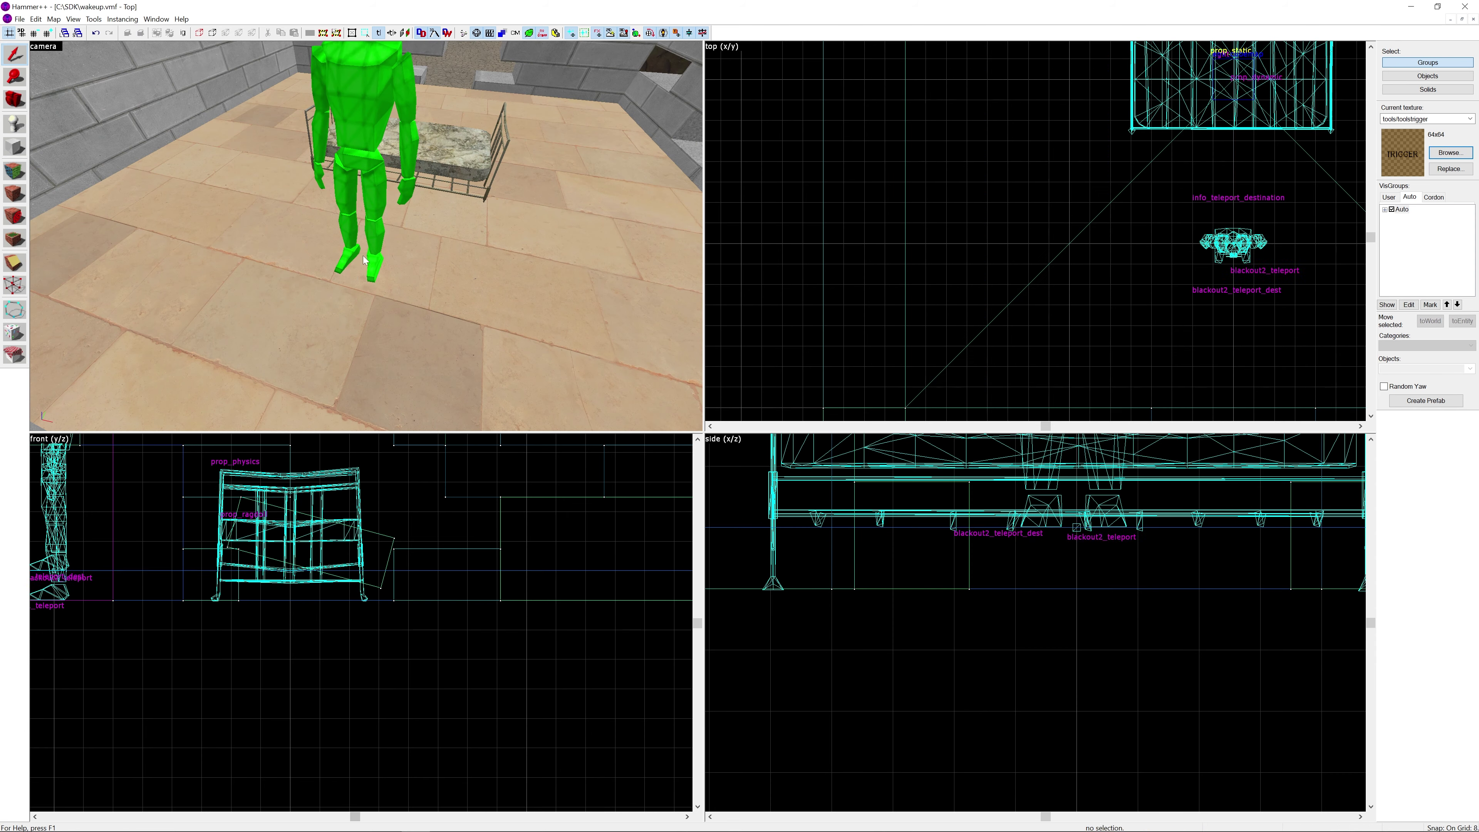
pyautogui.click(364, 262)
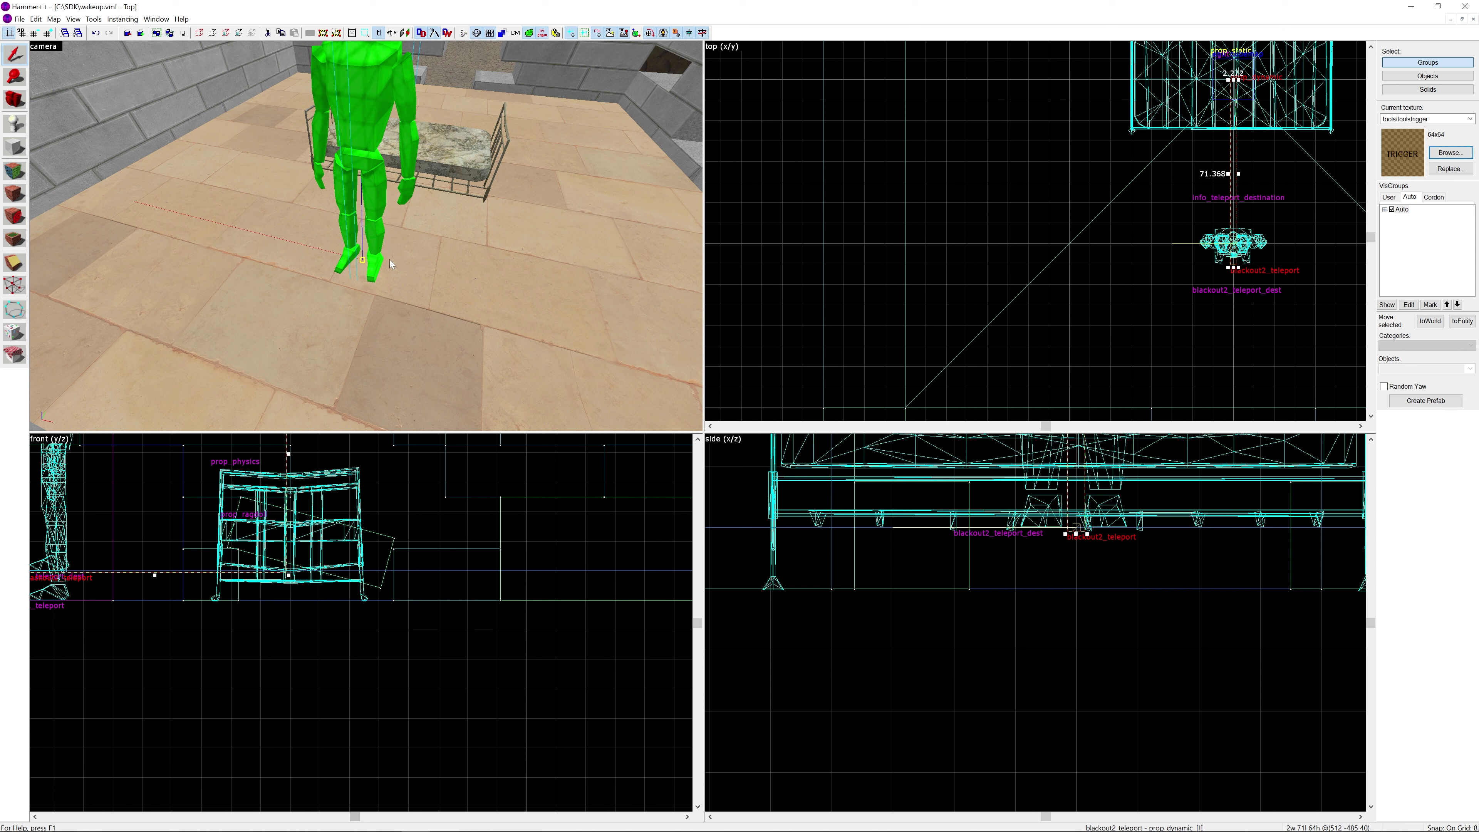
pyautogui.press('Escape')
pyautogui.press('z')
pyautogui.press('s')
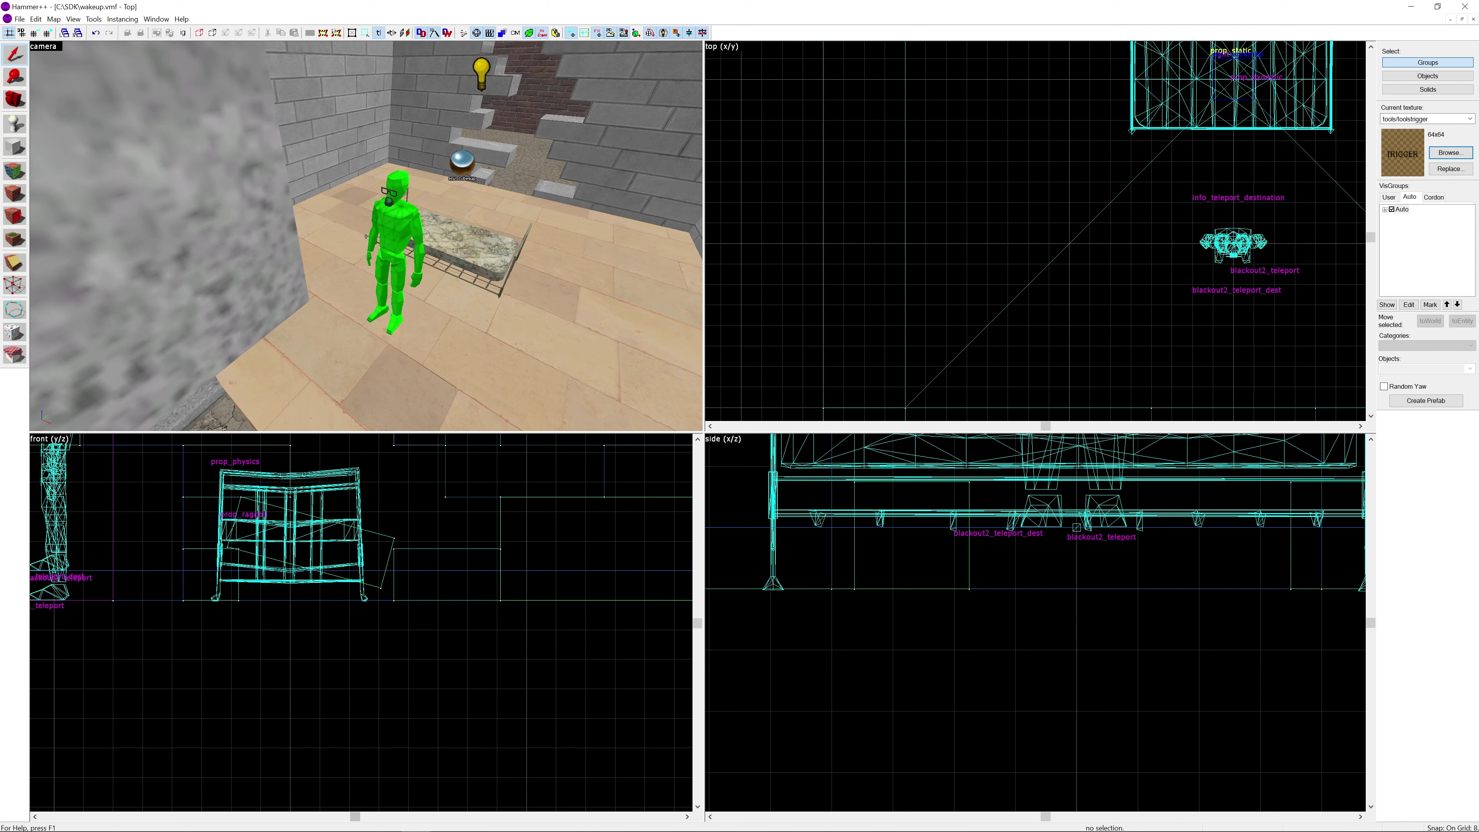
pyautogui.press('w')
pyautogui.press('a')
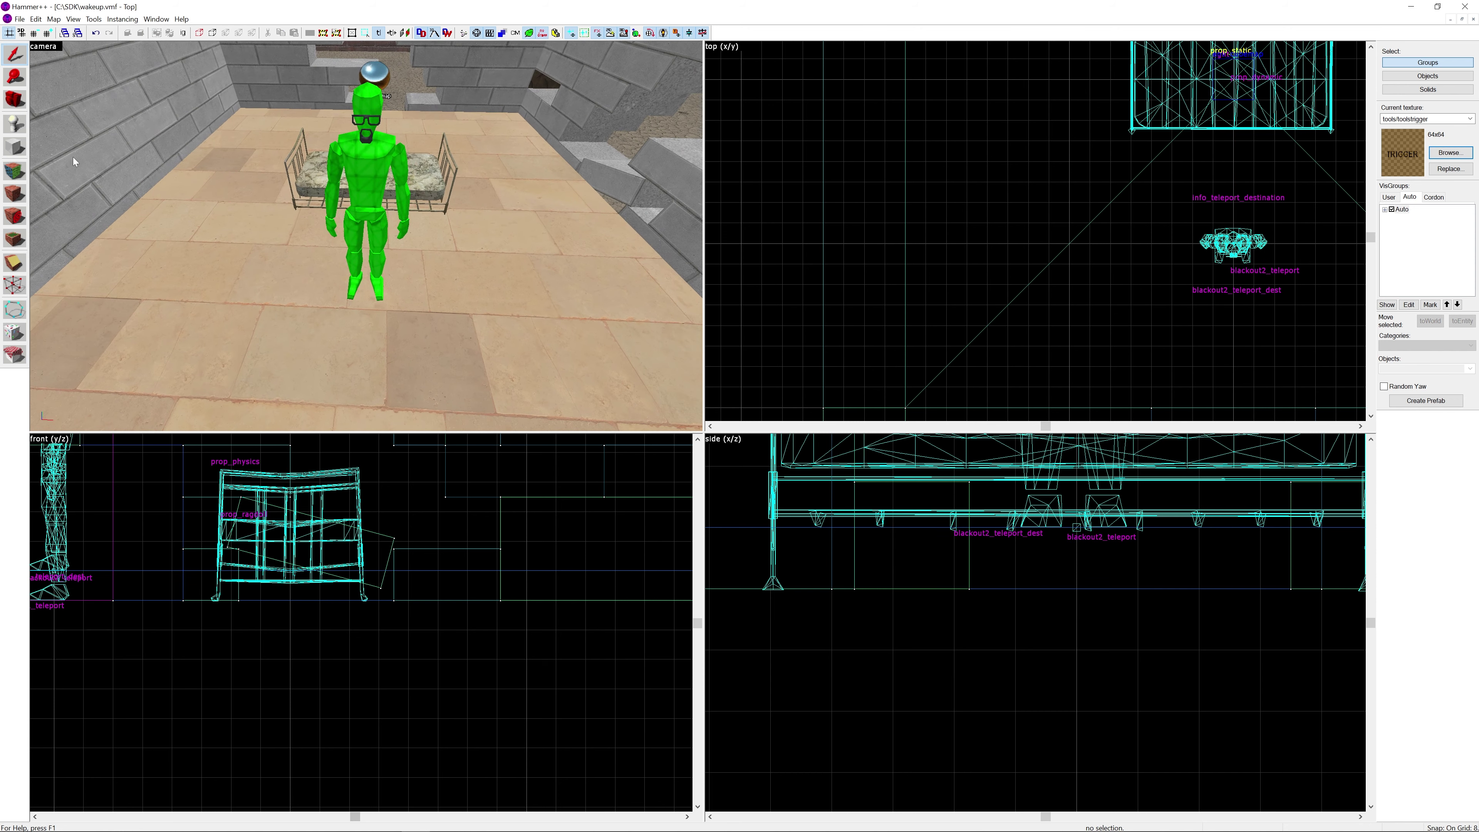
# Place a point_viewcontrol entity on the floor to the left of the green figure
pyautogui.click(20, 127)
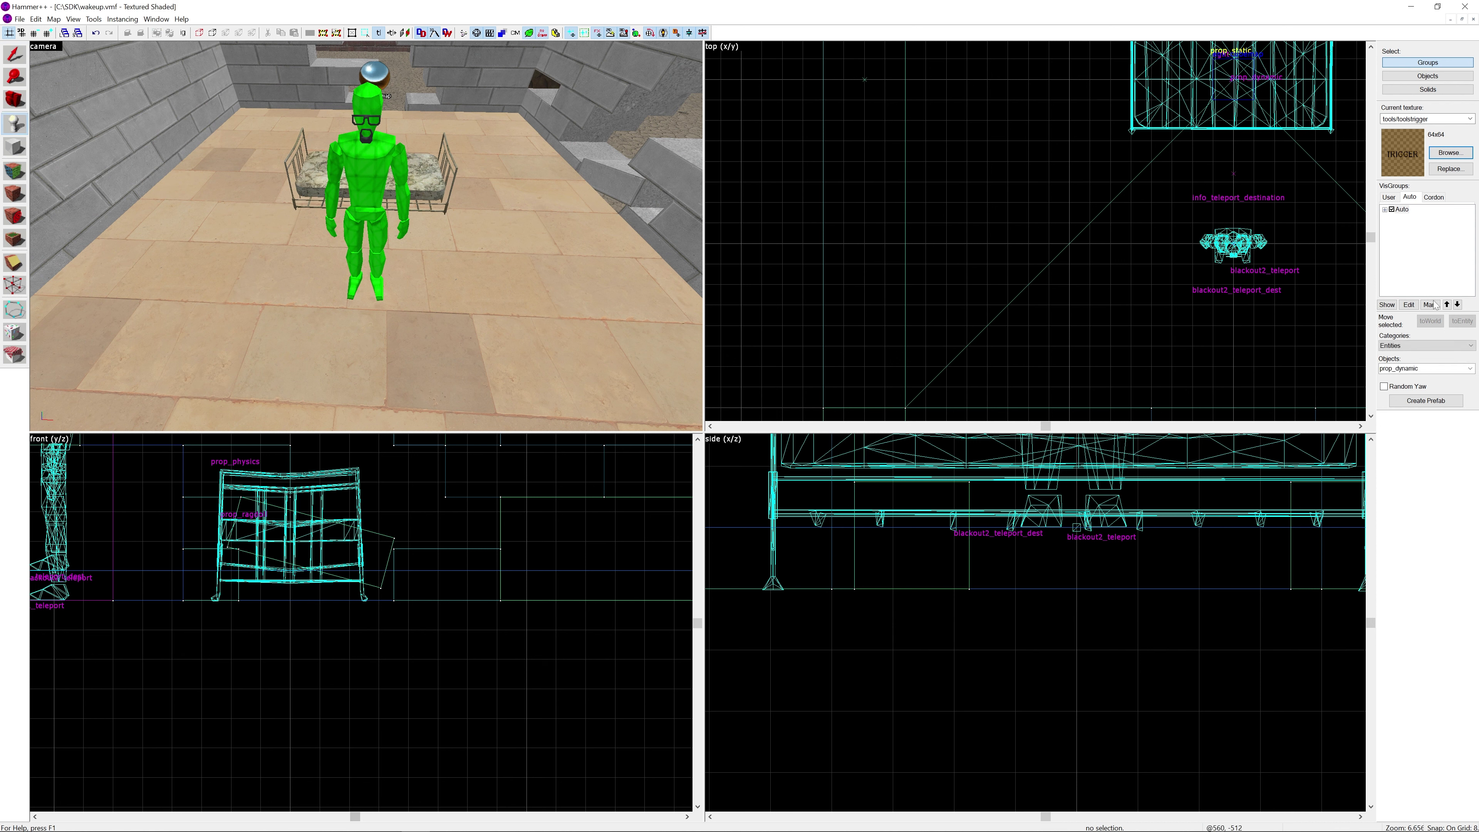
pyautogui.doubleClick(1414, 361)
pyautogui.doubleClick(1404, 322)
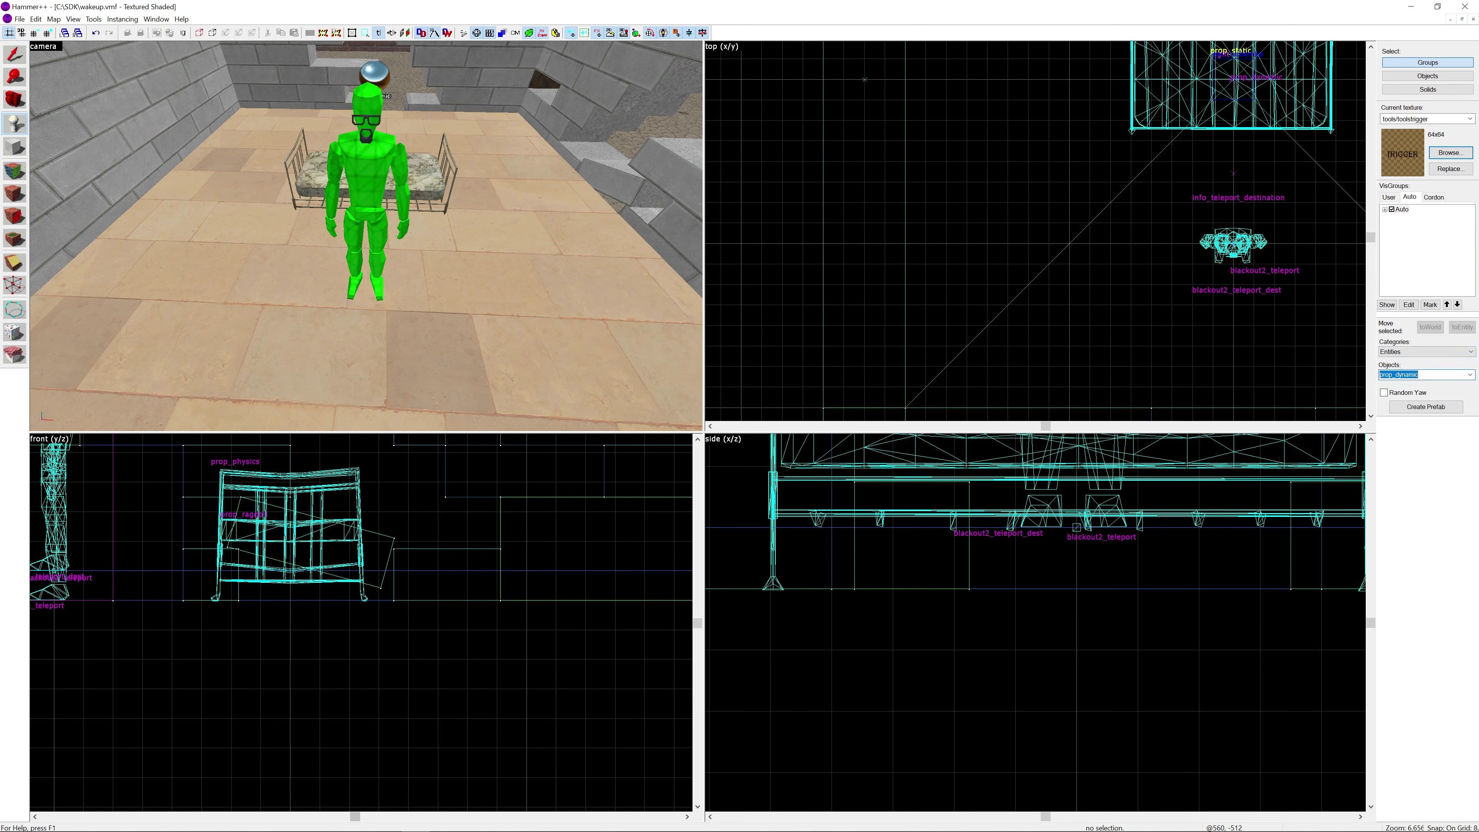
pyautogui.write('view')
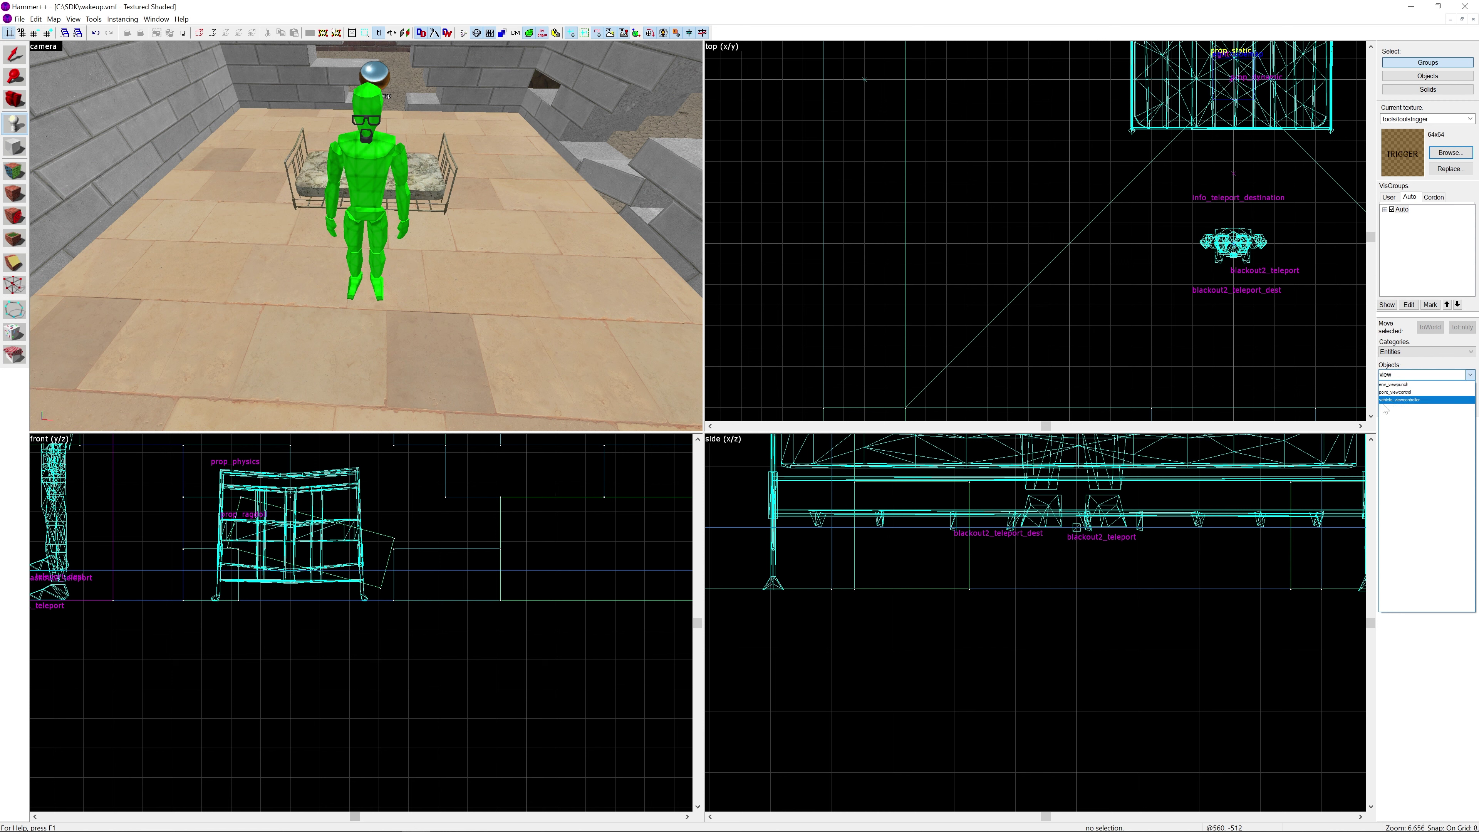
pyautogui.click(1395, 392)
pyautogui.click(166, 258)
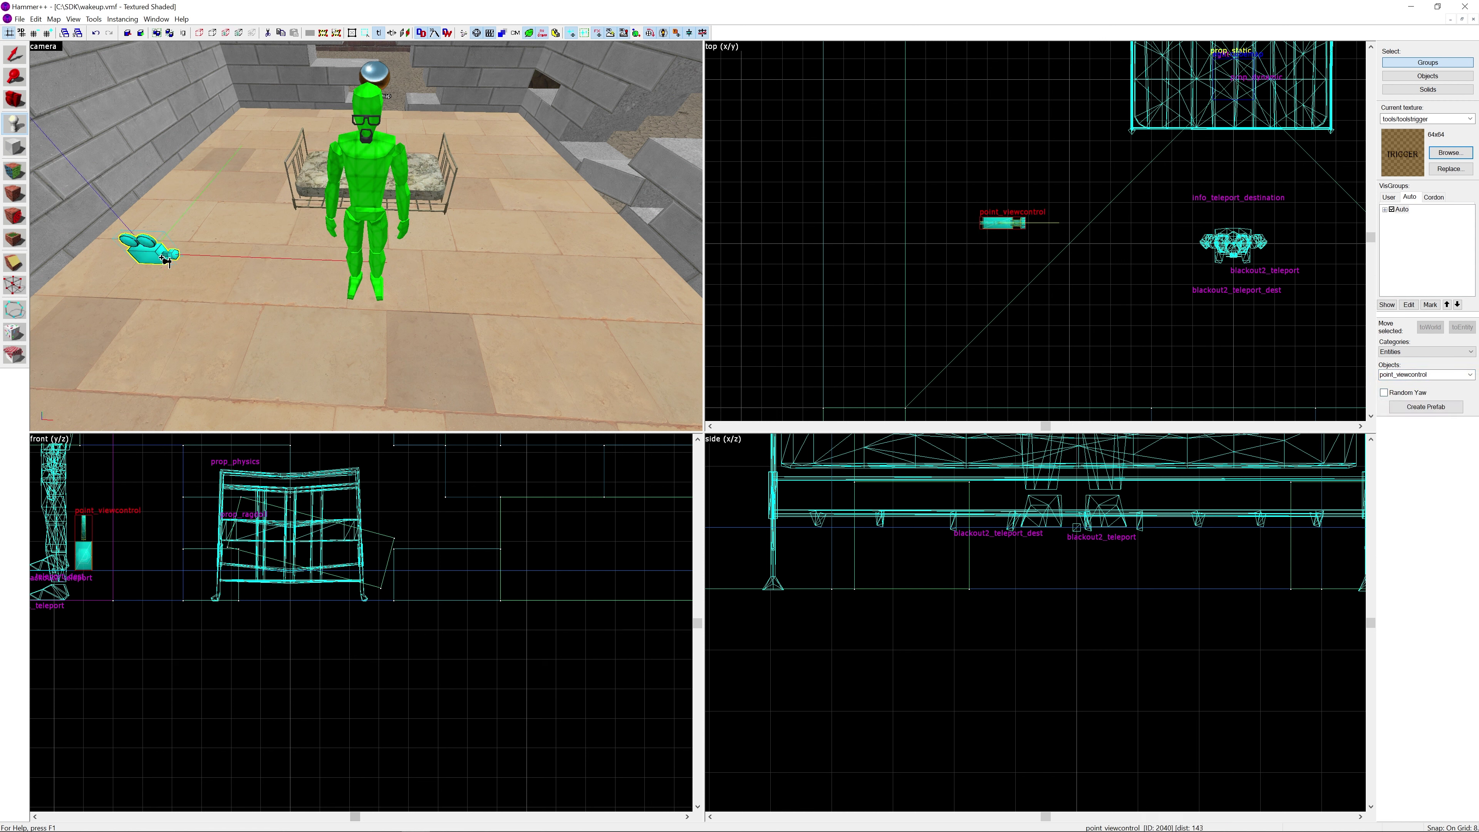
# Move the point_viewcontrol camera level with the green figure in the top view and raise it to about head height
pyautogui.hotkey('shift', 's')
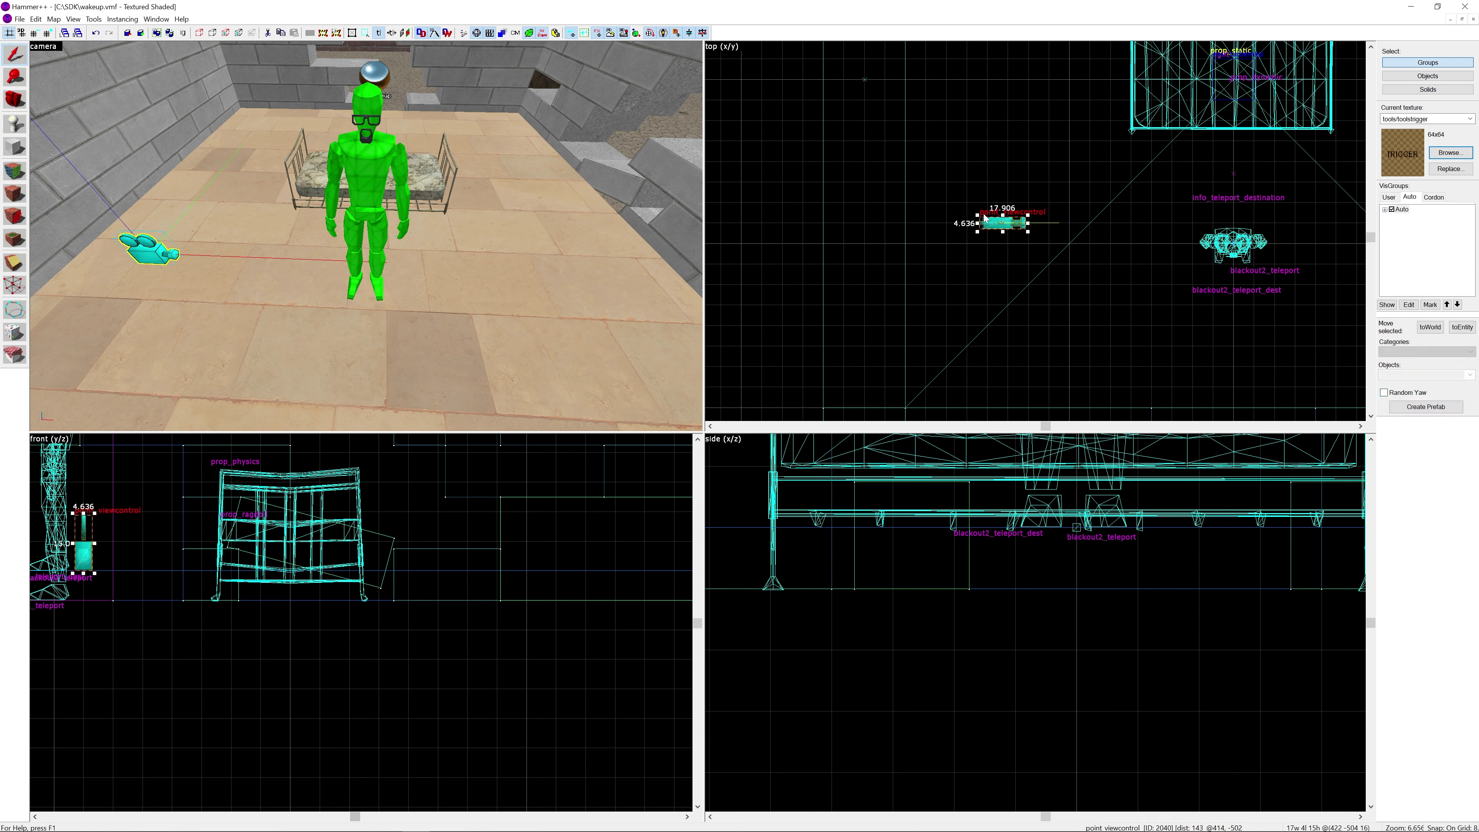
pyautogui.moveTo(984, 216); pyautogui.dragTo(995, 237)
pyautogui.moveTo(53, 562); pyautogui.dragTo(55, 458)
pyautogui.press('z')
pyautogui.press('a')
pyautogui.press('z')
# Name the point_viewcontrol blackout2_cam, apply the change, and check which inputs it receives
pyautogui.hotkey('alt', 'Return')
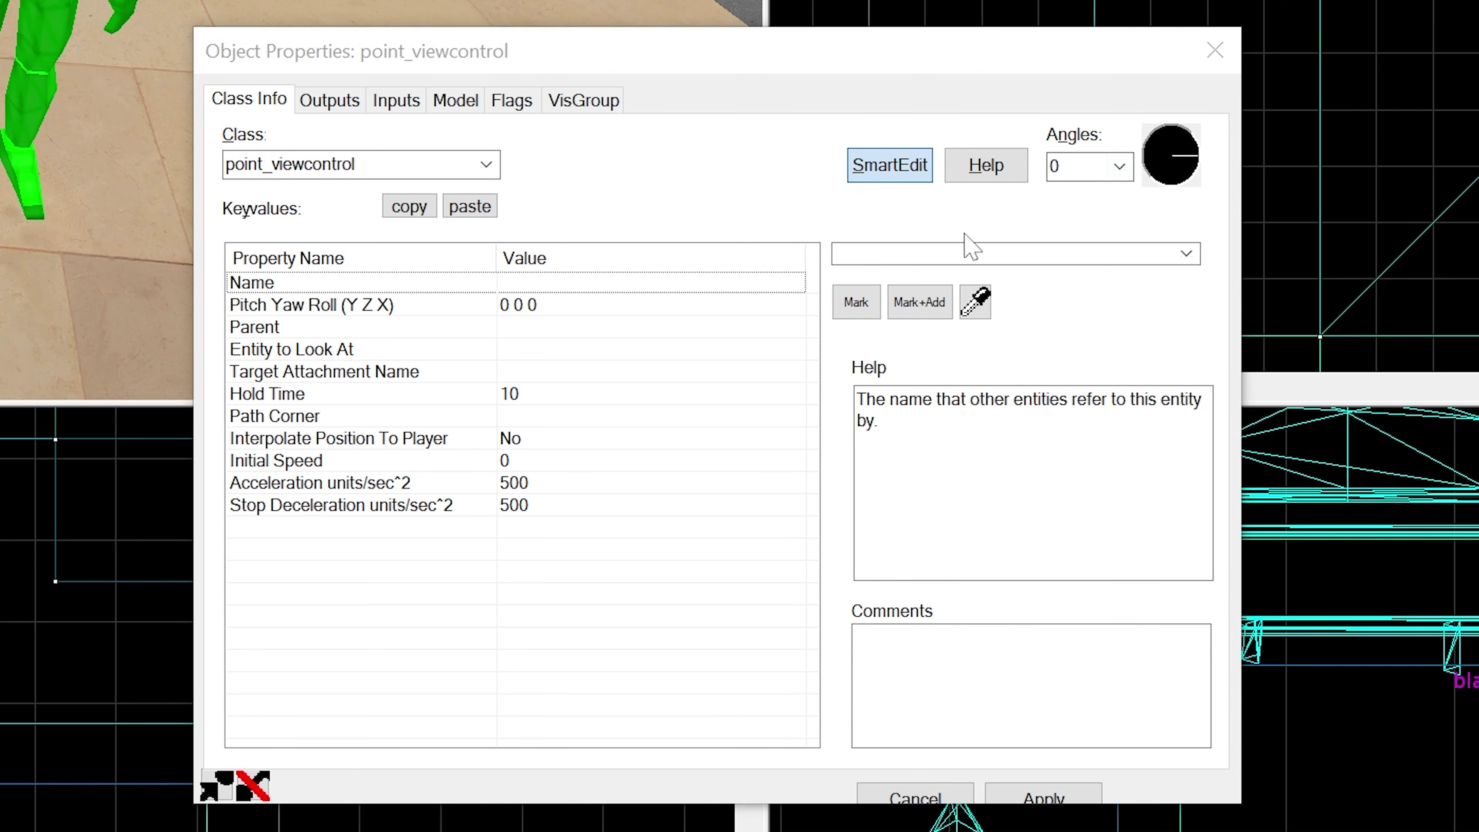
pyautogui.write('b')
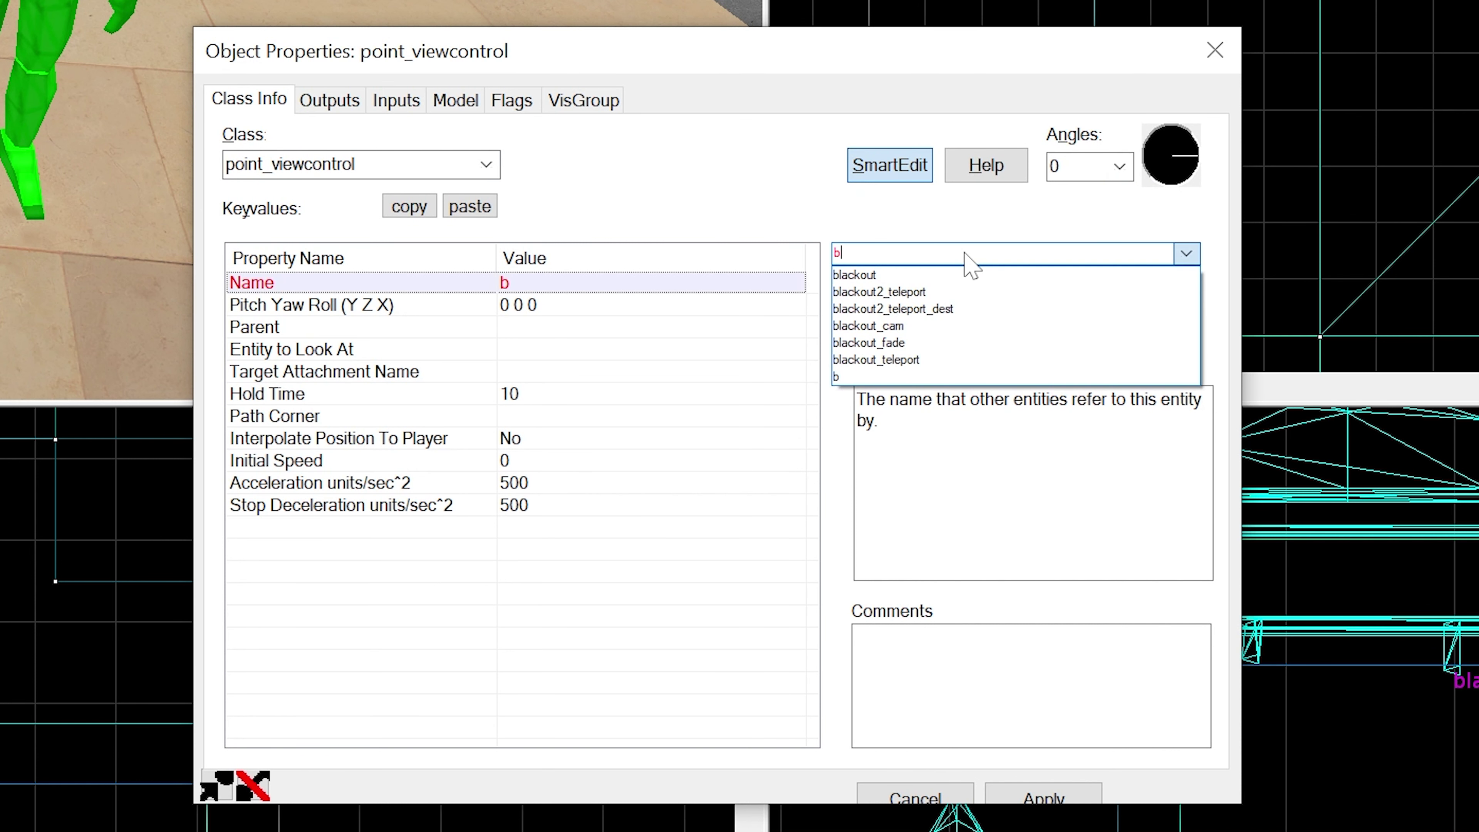
pyautogui.write('lackout2_cam')
pyautogui.press('Return')
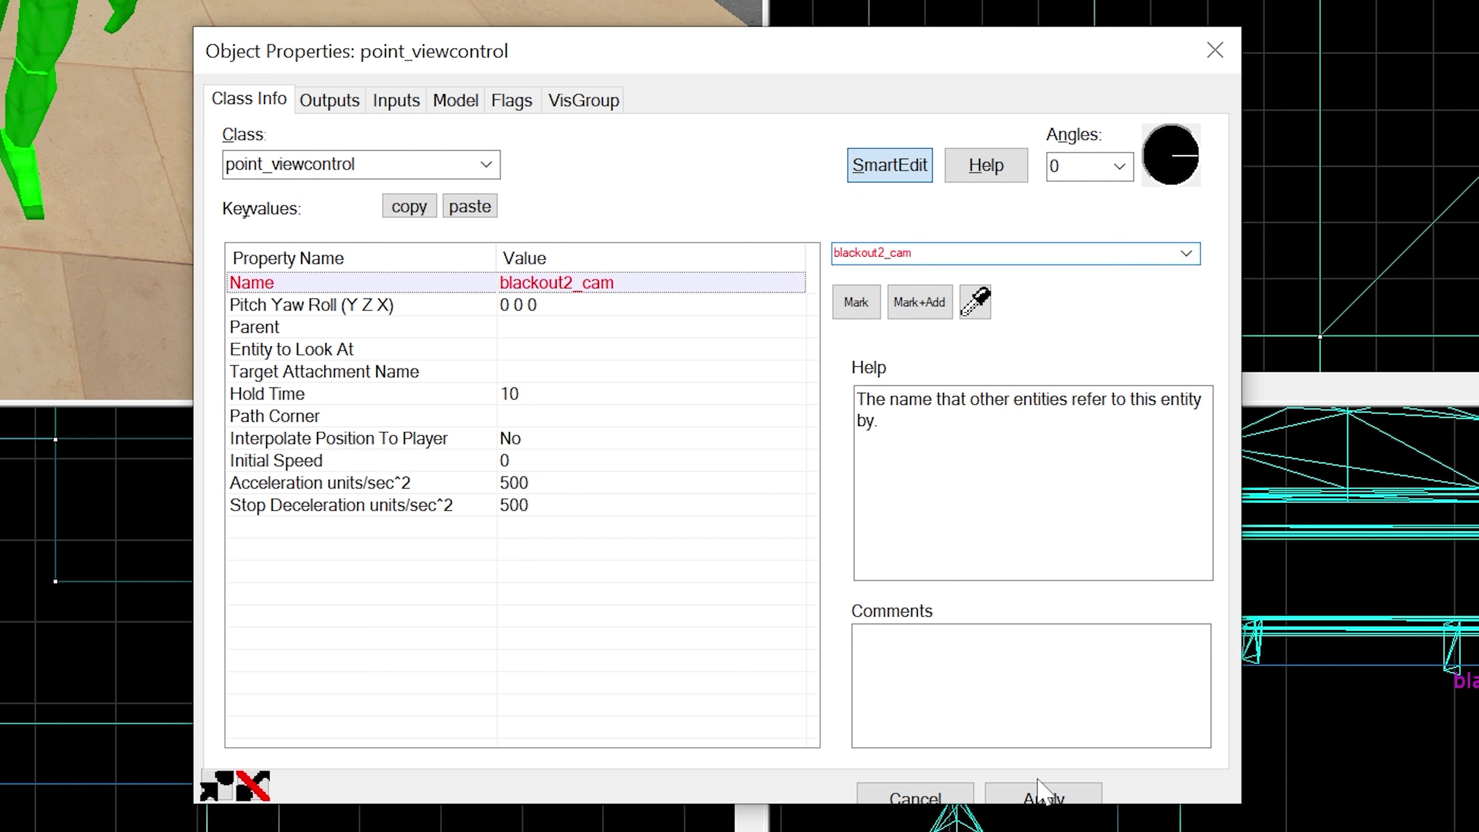
pyautogui.click(1042, 796)
pyautogui.click(386, 98)
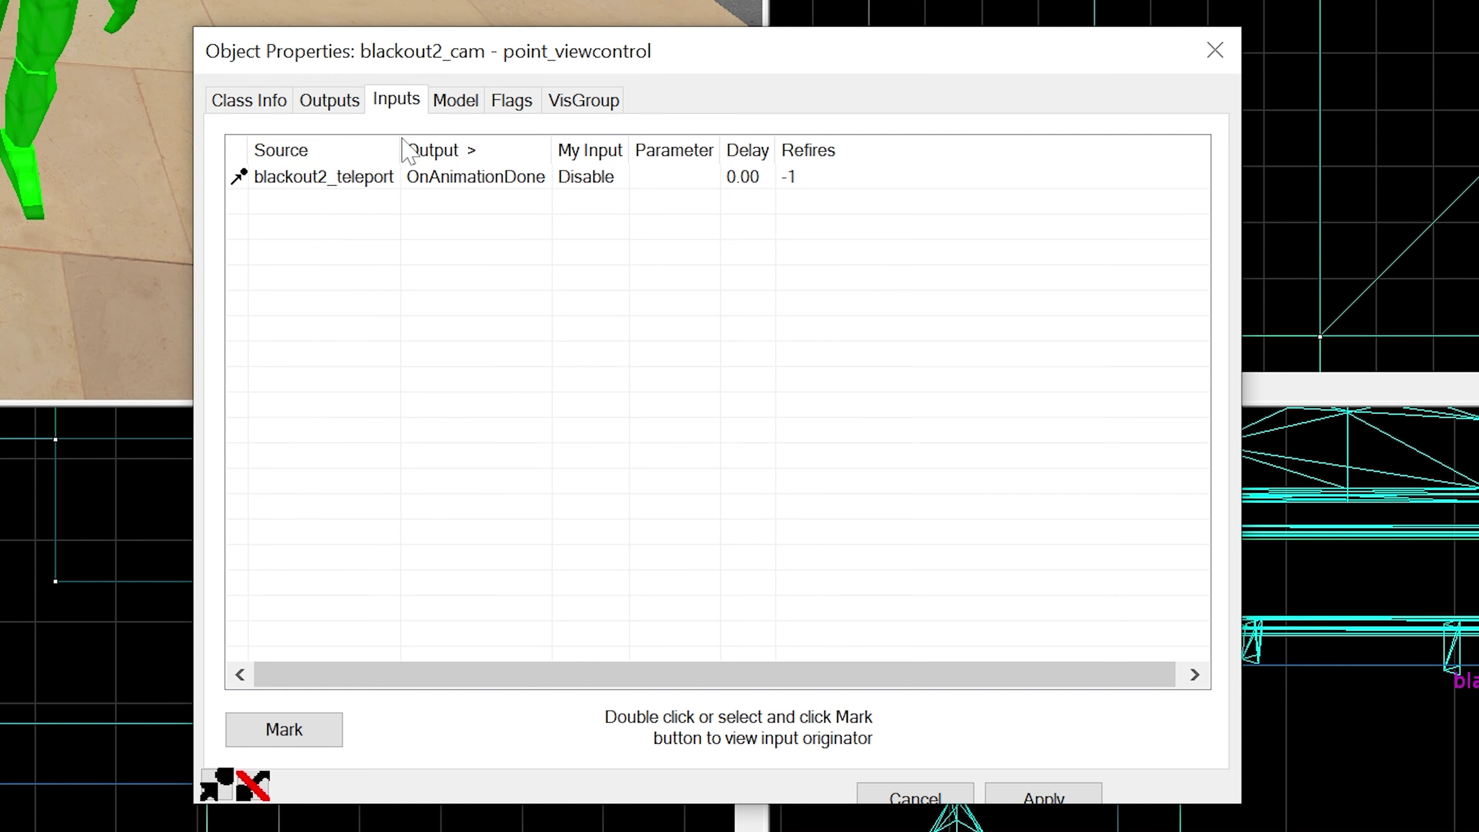
pyautogui.click(232, 98)
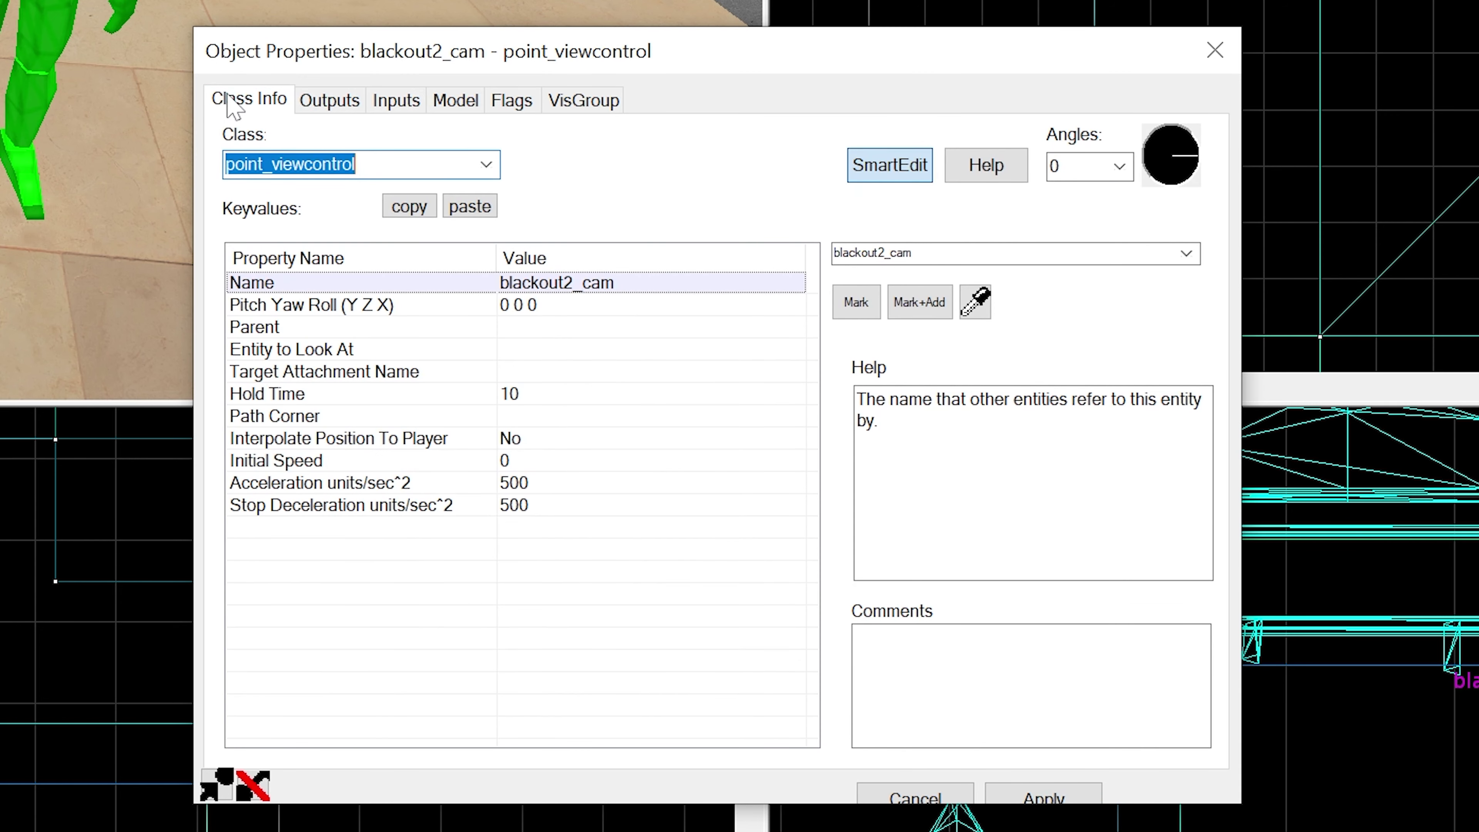
# Set the Parent of blackout2_cam to blackout2 and apply it
pyautogui.click(111, 349)
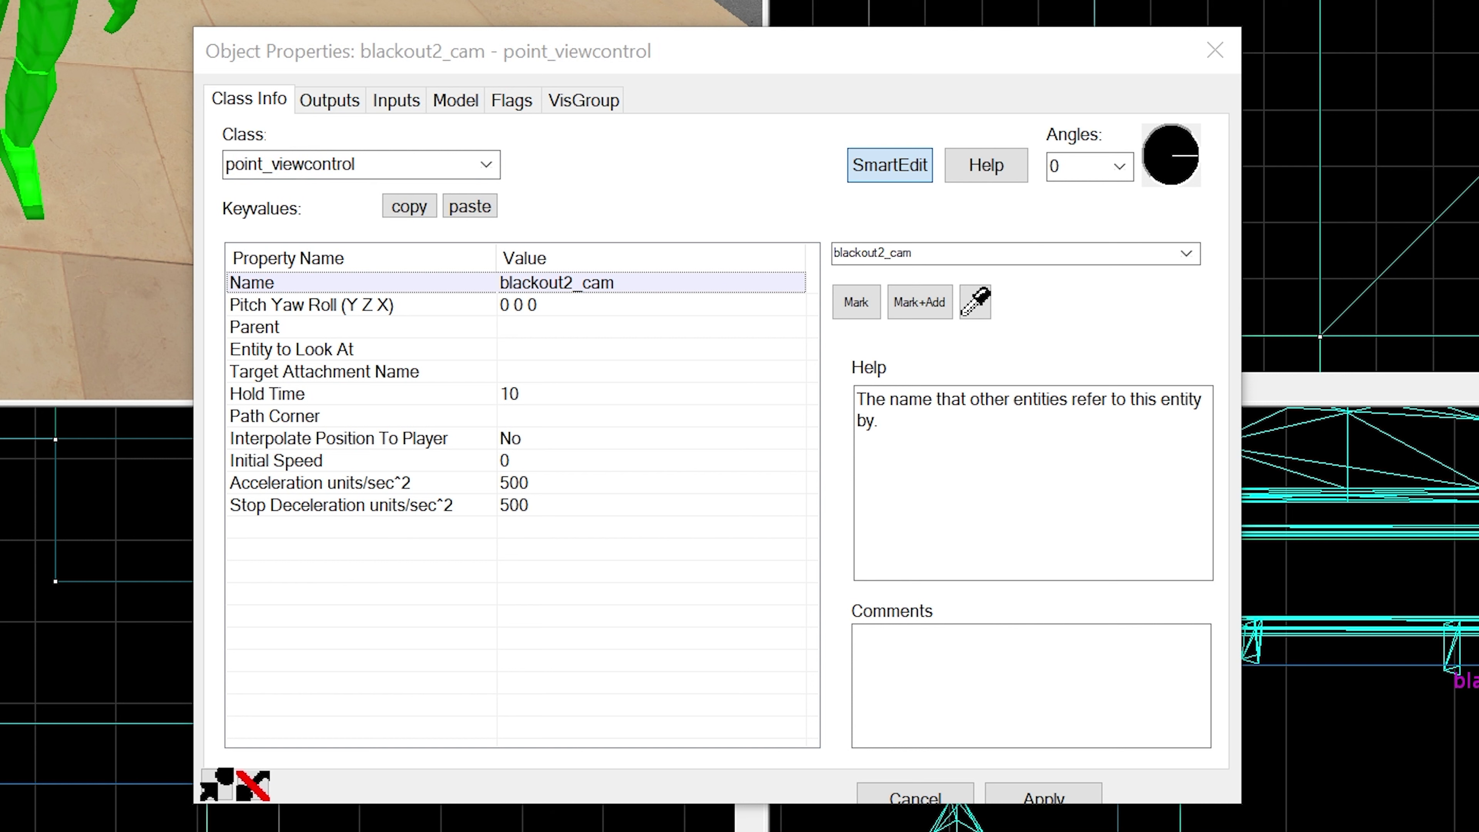
pyautogui.click(542, 328)
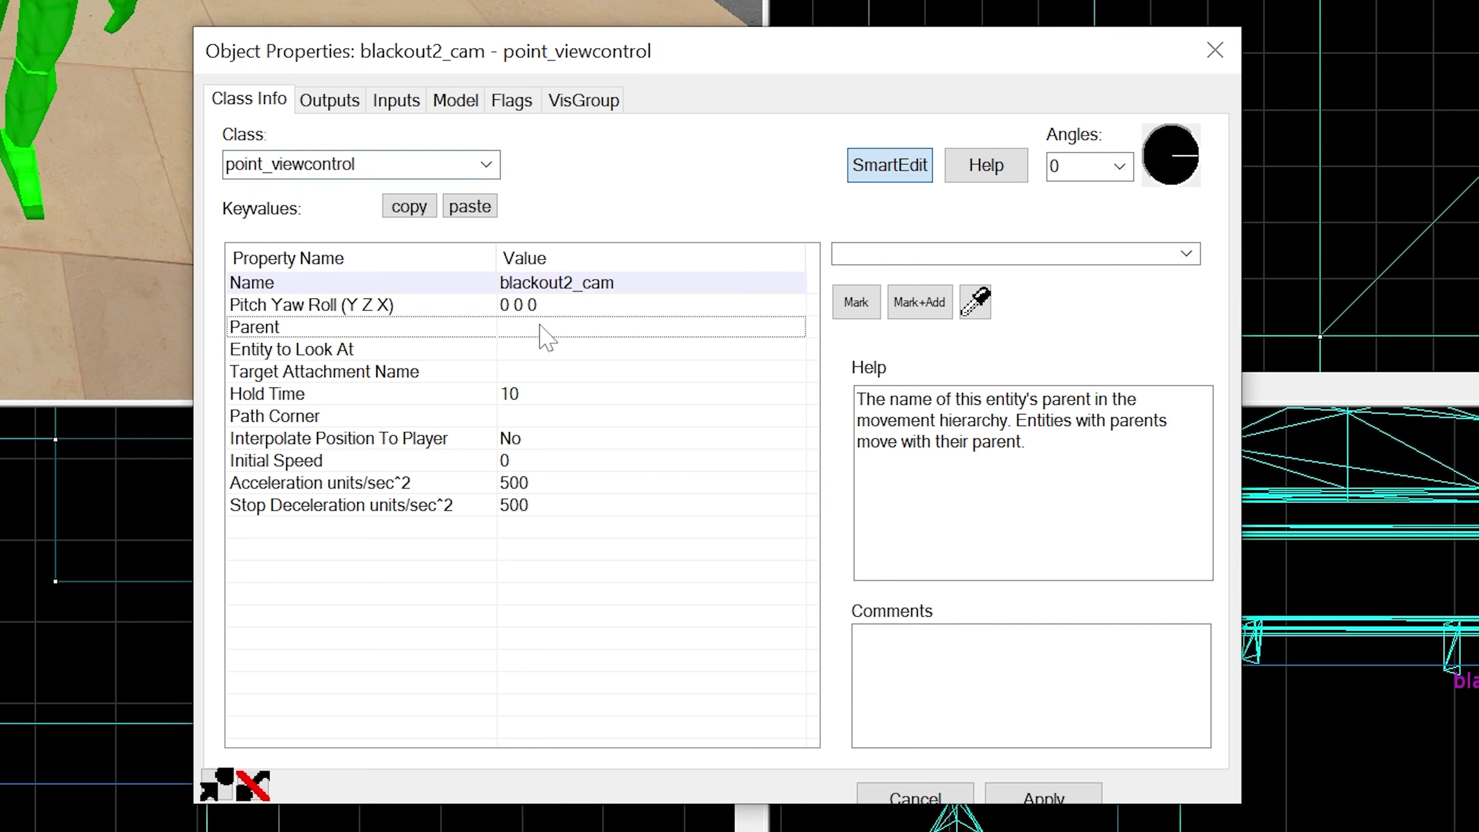
pyautogui.write('bla')
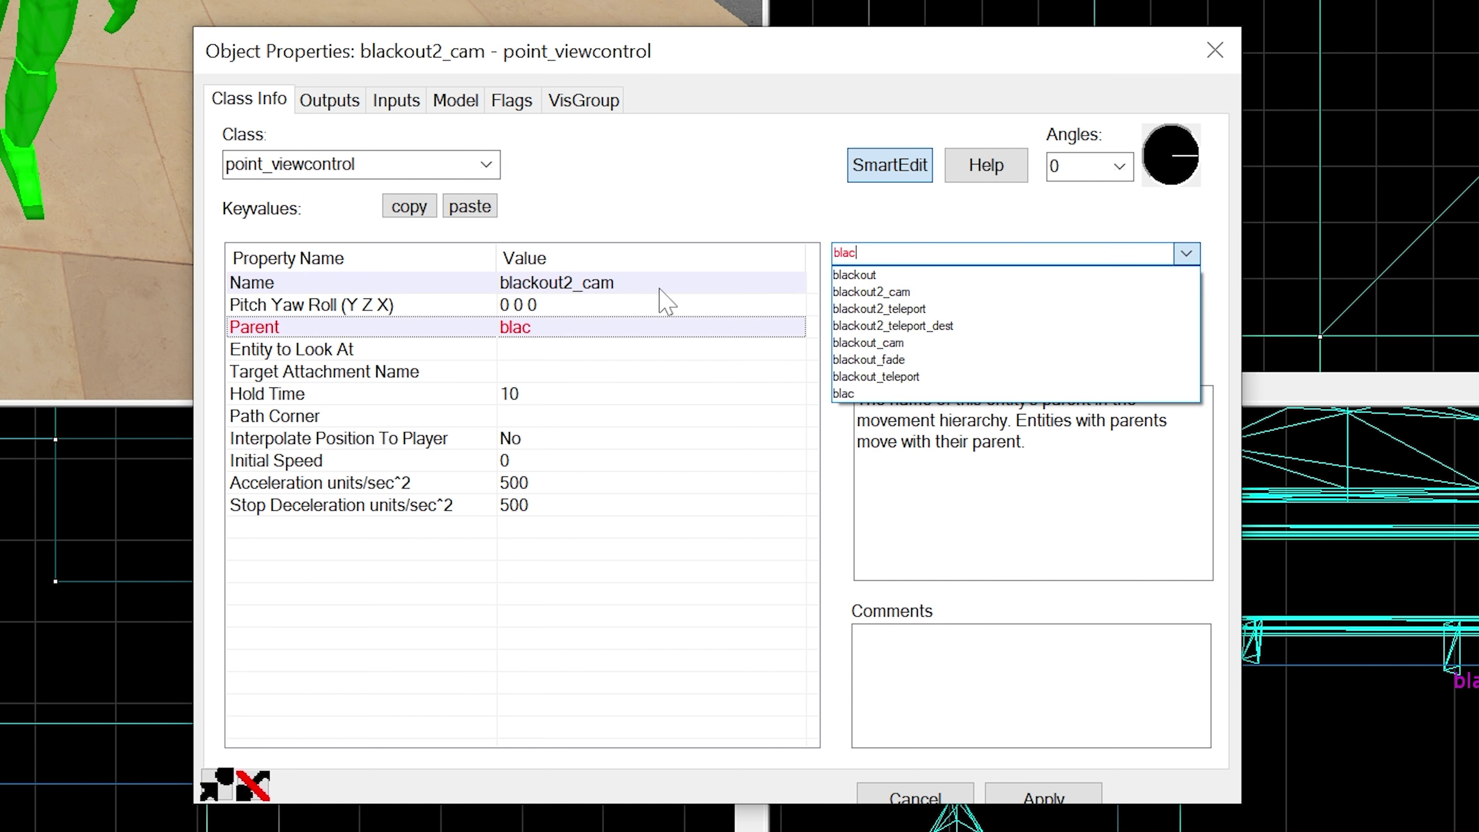
pyautogui.write('ckout2')
pyautogui.press('Return')
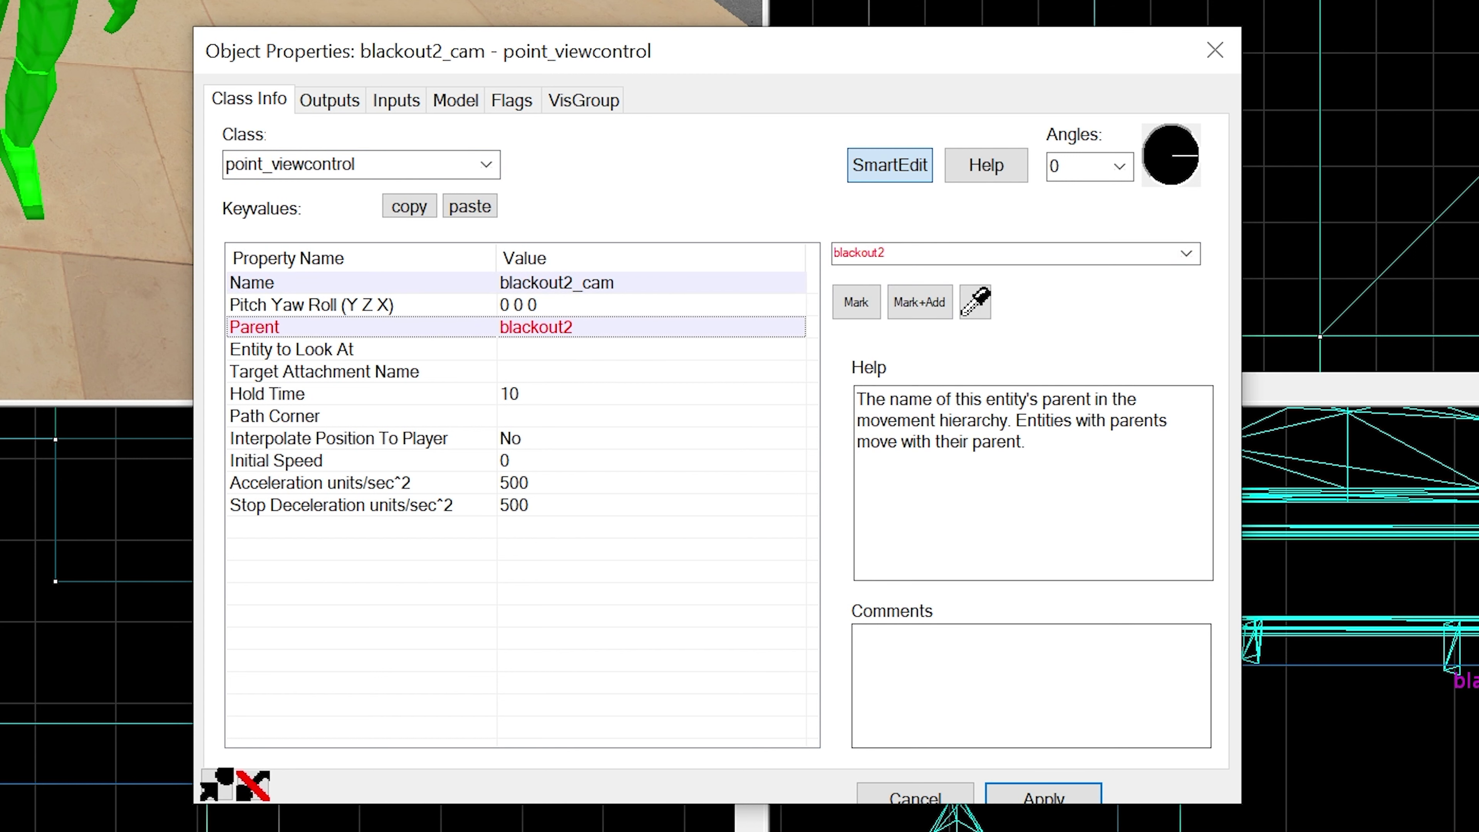
# Rename the green figure's prop_dynamic from blackout2_teleport to blackout2 and apply the change
pyautogui.click(423, 342)
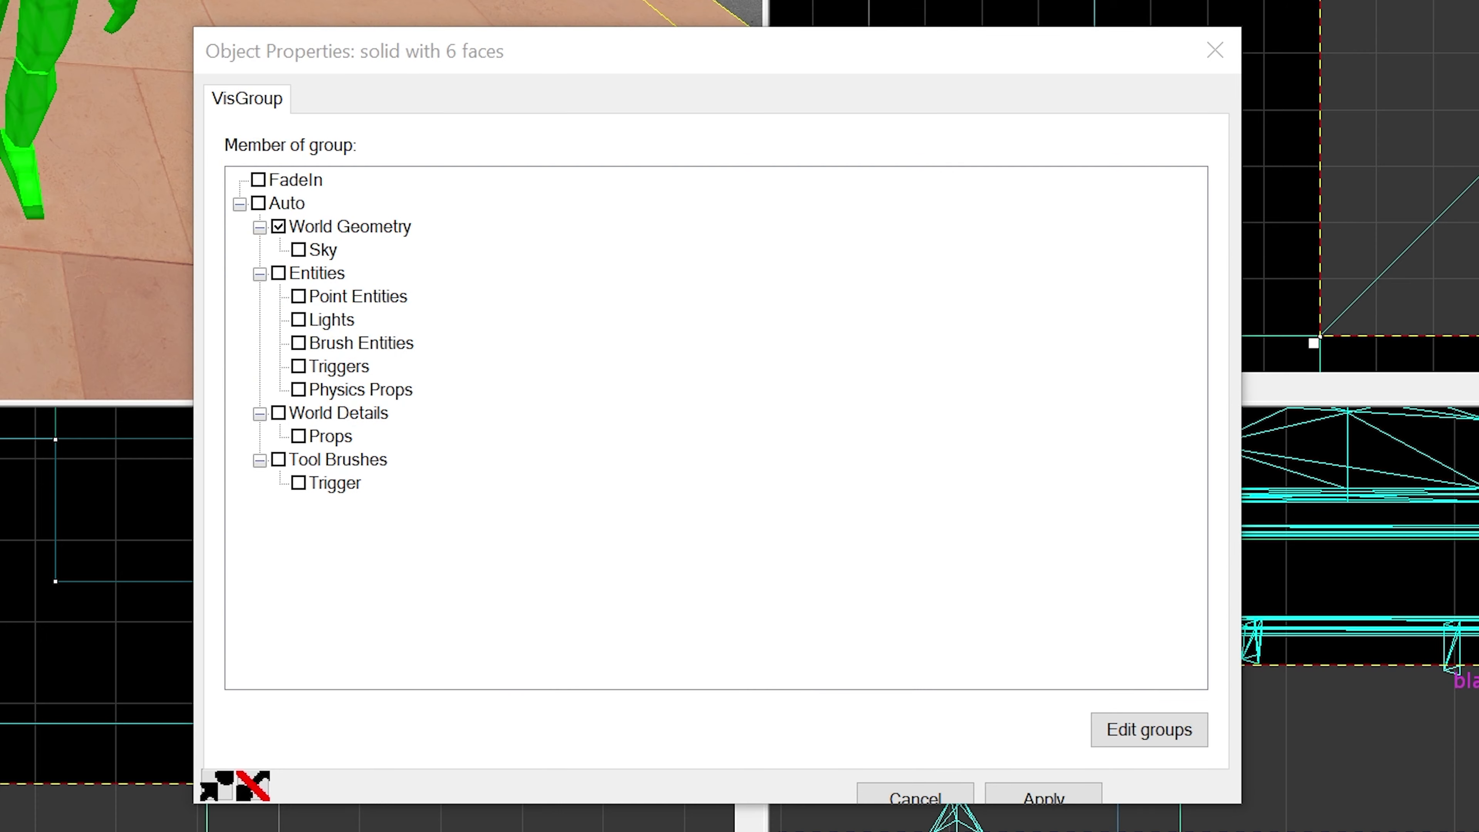
pyautogui.click(423, 342)
pyautogui.click(423, 342)
pyautogui.press('w')
pyautogui.press('d')
pyautogui.click(338, 353)
pyautogui.click(336, 348)
pyautogui.click(335, 346)
pyautogui.click(331, 338)
pyautogui.click(331, 338)
pyautogui.click(332, 338)
pyautogui.click(331, 338)
pyautogui.click(329, 338)
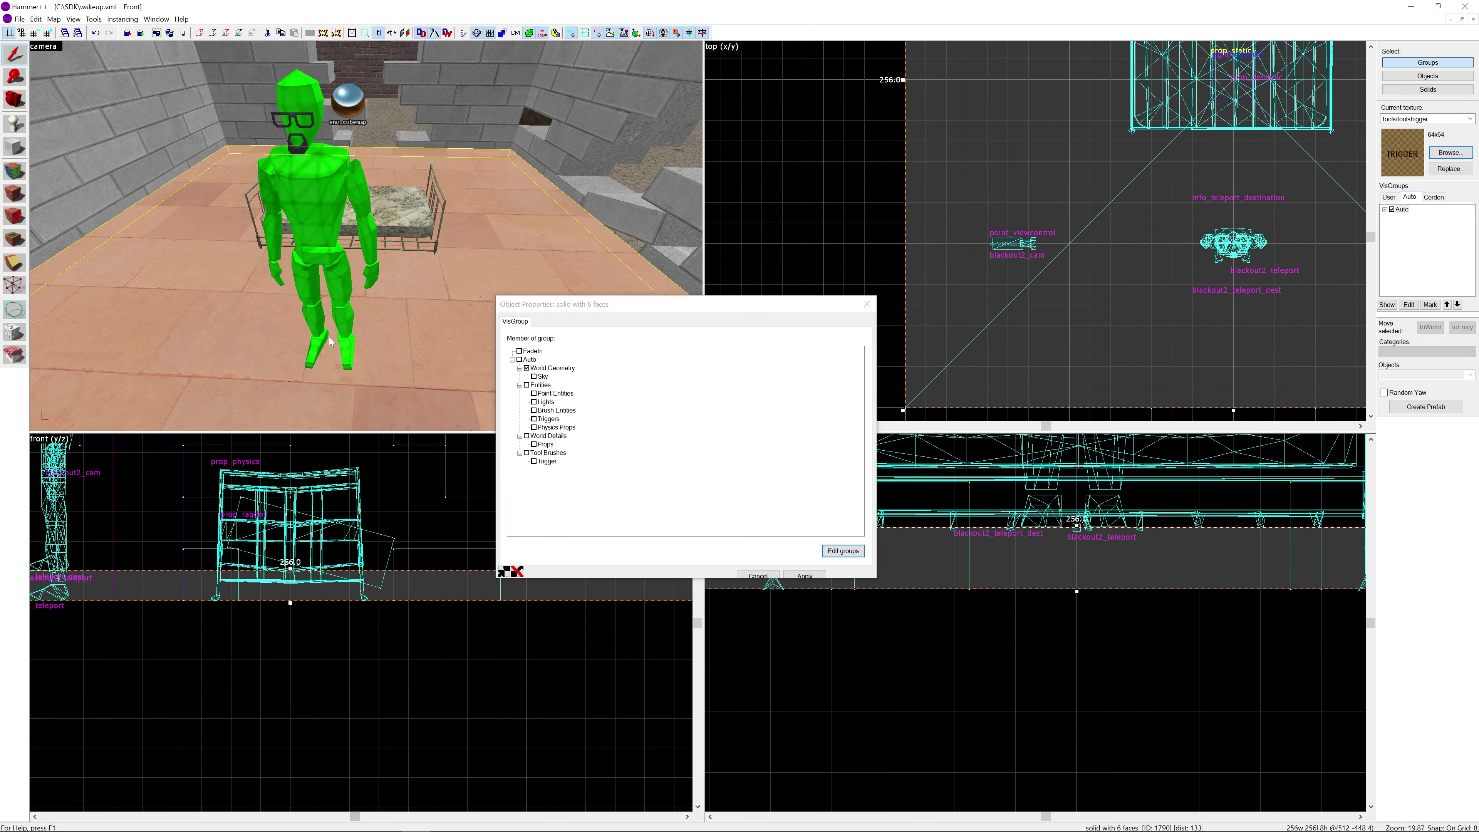
pyautogui.click(333, 352)
pyautogui.click(639, 445)
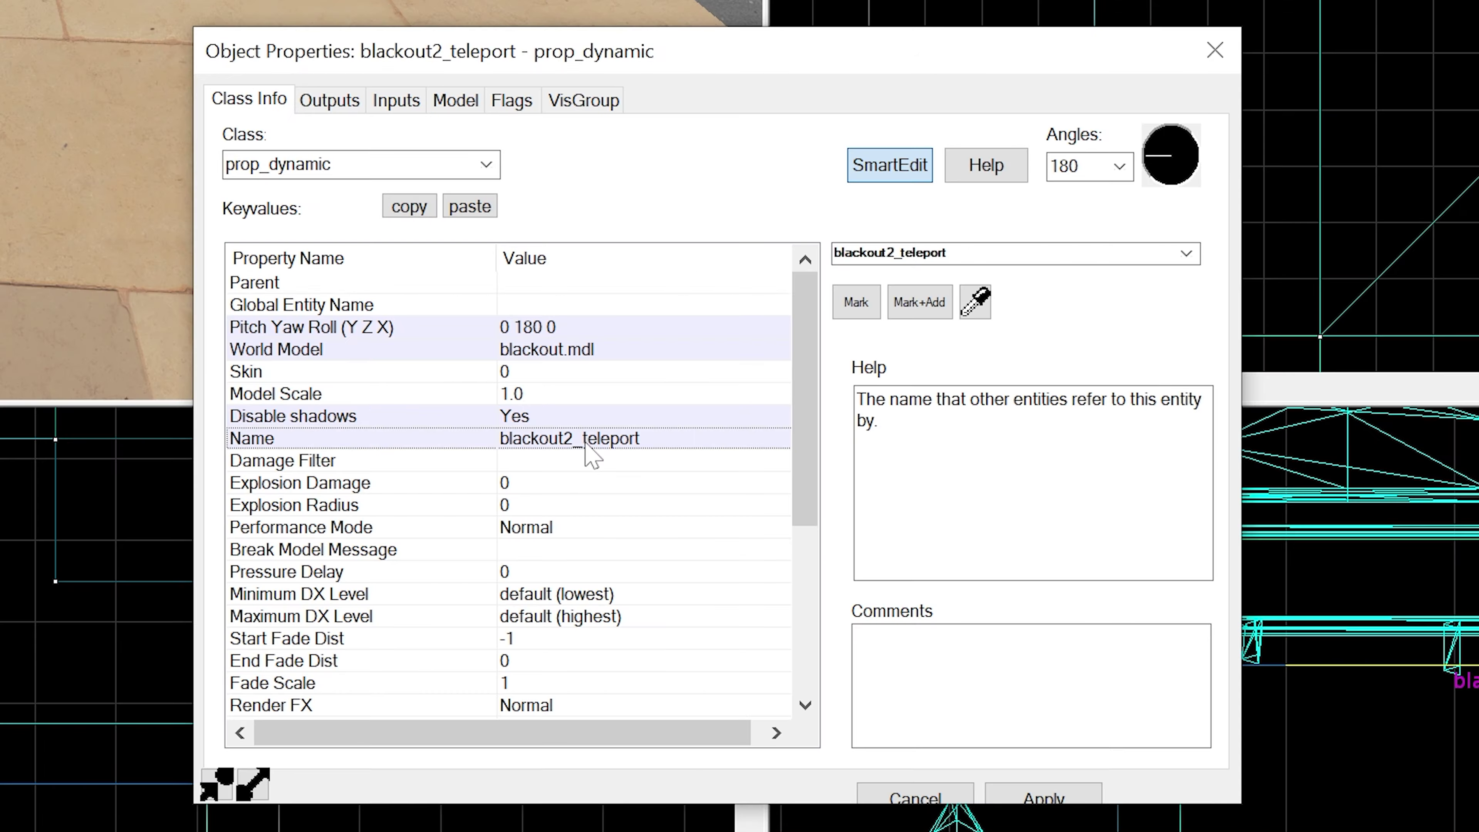
pyautogui.click(783, 378)
pyautogui.press('BackSpace')
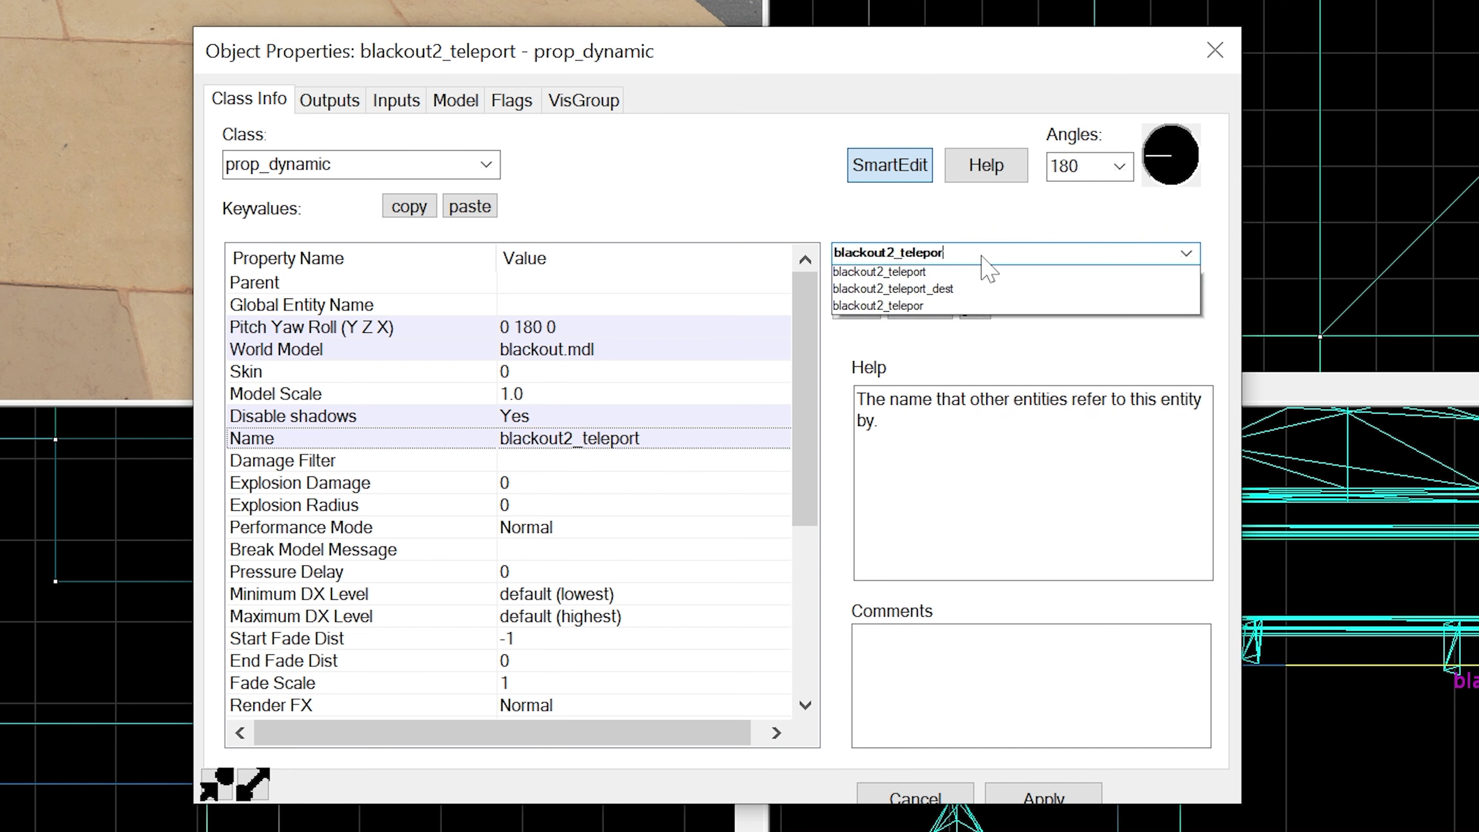
pyautogui.press('BackSpace')
pyautogui.press('BackSpace')
pyautogui.press('BackSpace')
pyautogui.press('BackSpace')
pyautogui.press('BackSpace')
pyautogui.press('BackSpace')
pyautogui.press('BackSpace')
pyautogui.press('BackSpace')
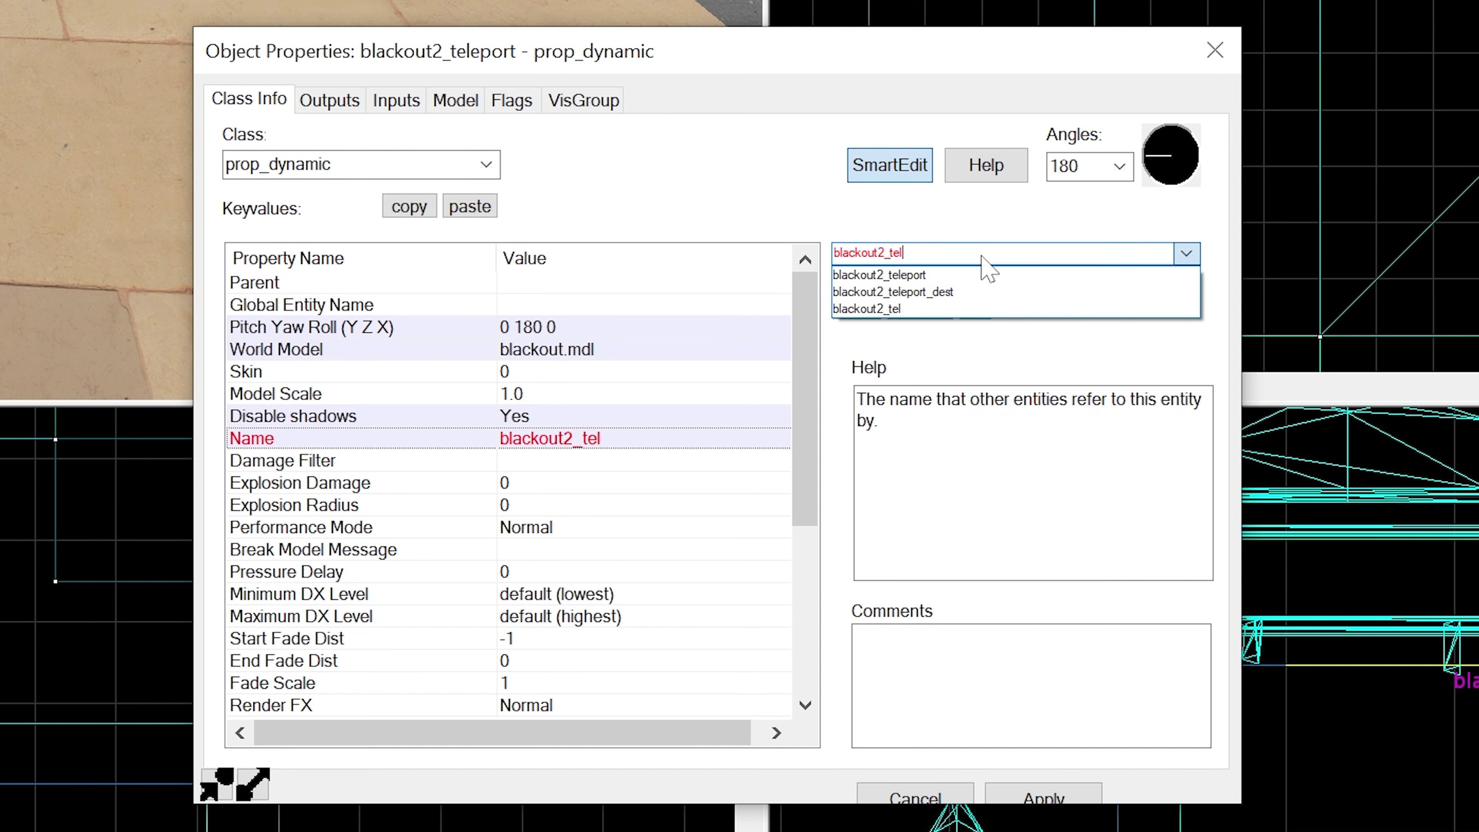
pyautogui.press('Return')
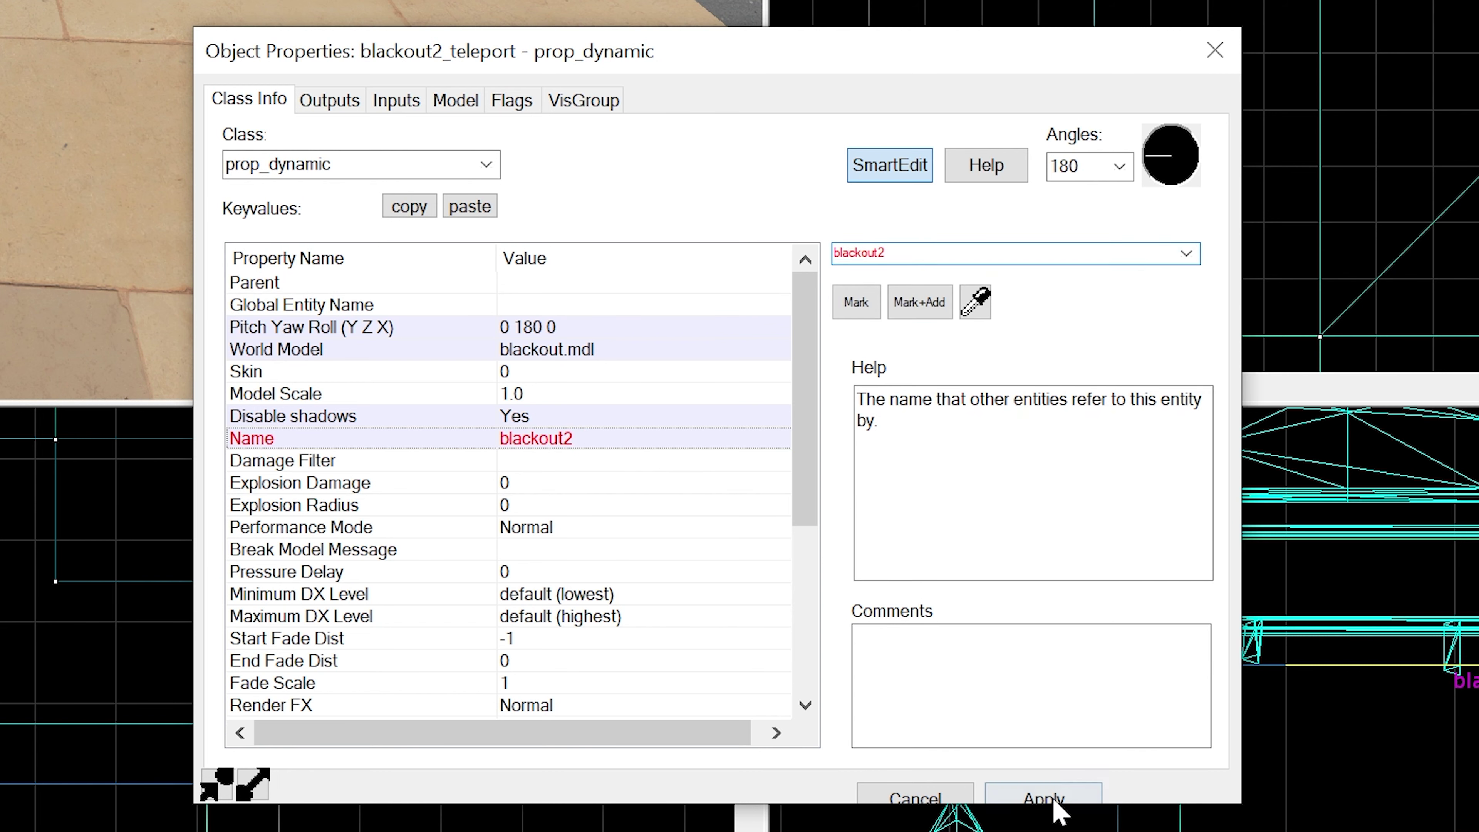
pyautogui.click(1054, 796)
# Review the inputs and parent of blackout2_cam, and disable its Start At Player and Follow Player flags
pyautogui.press('z')
pyautogui.press('s')
pyautogui.press('z')
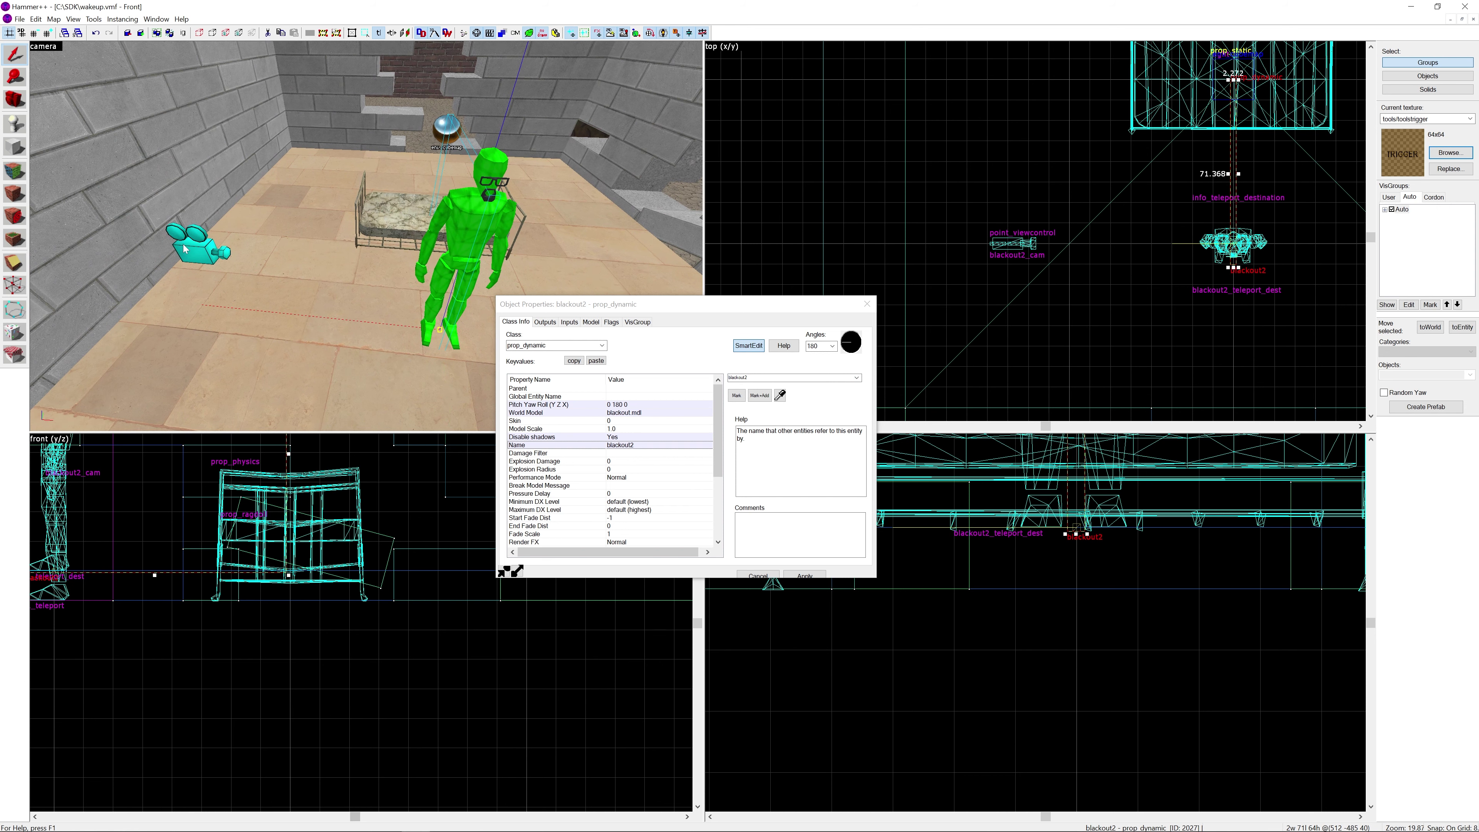
pyautogui.click(184, 250)
pyautogui.click(569, 322)
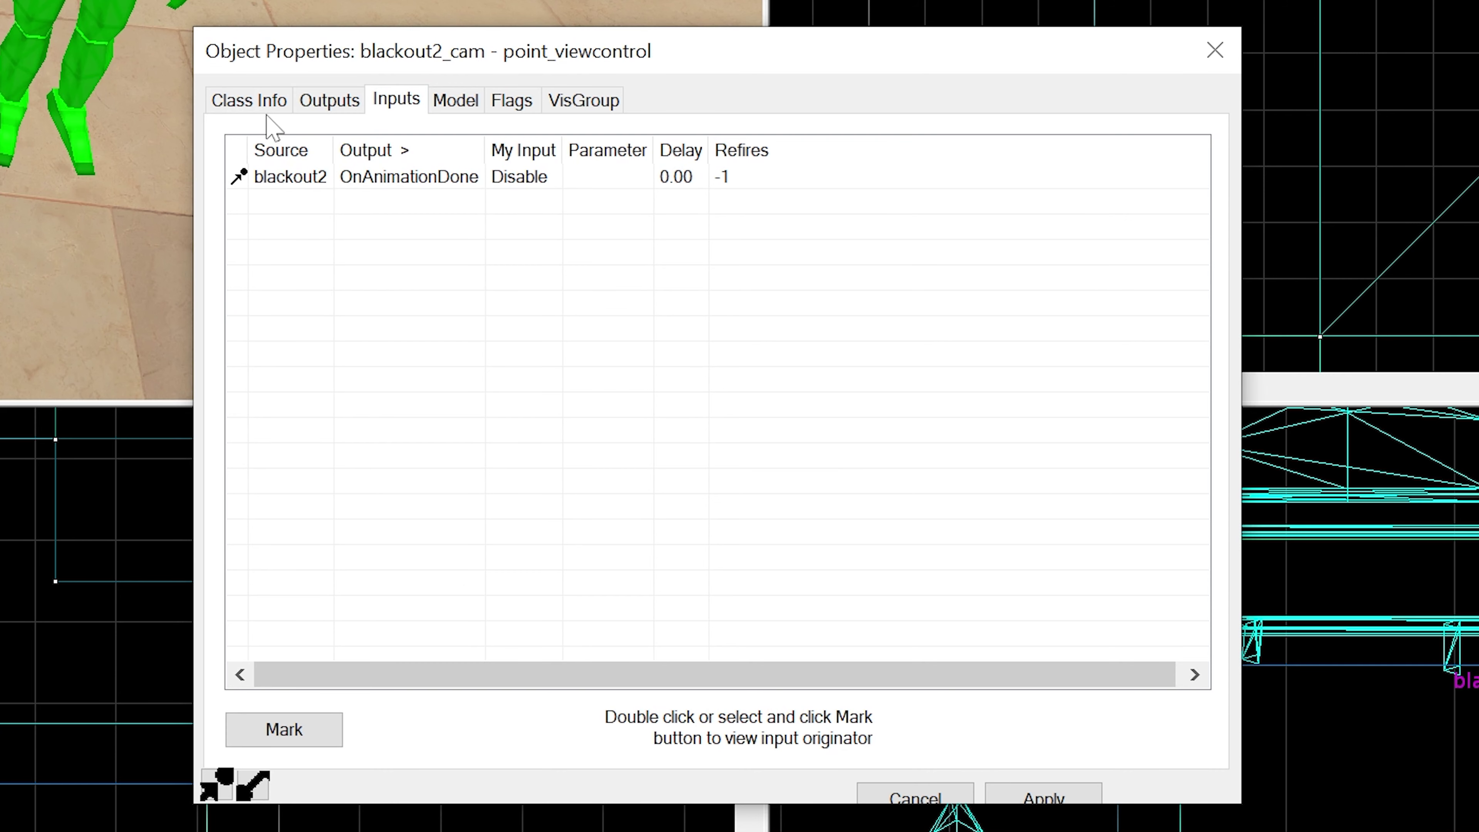
pyautogui.click(521, 324)
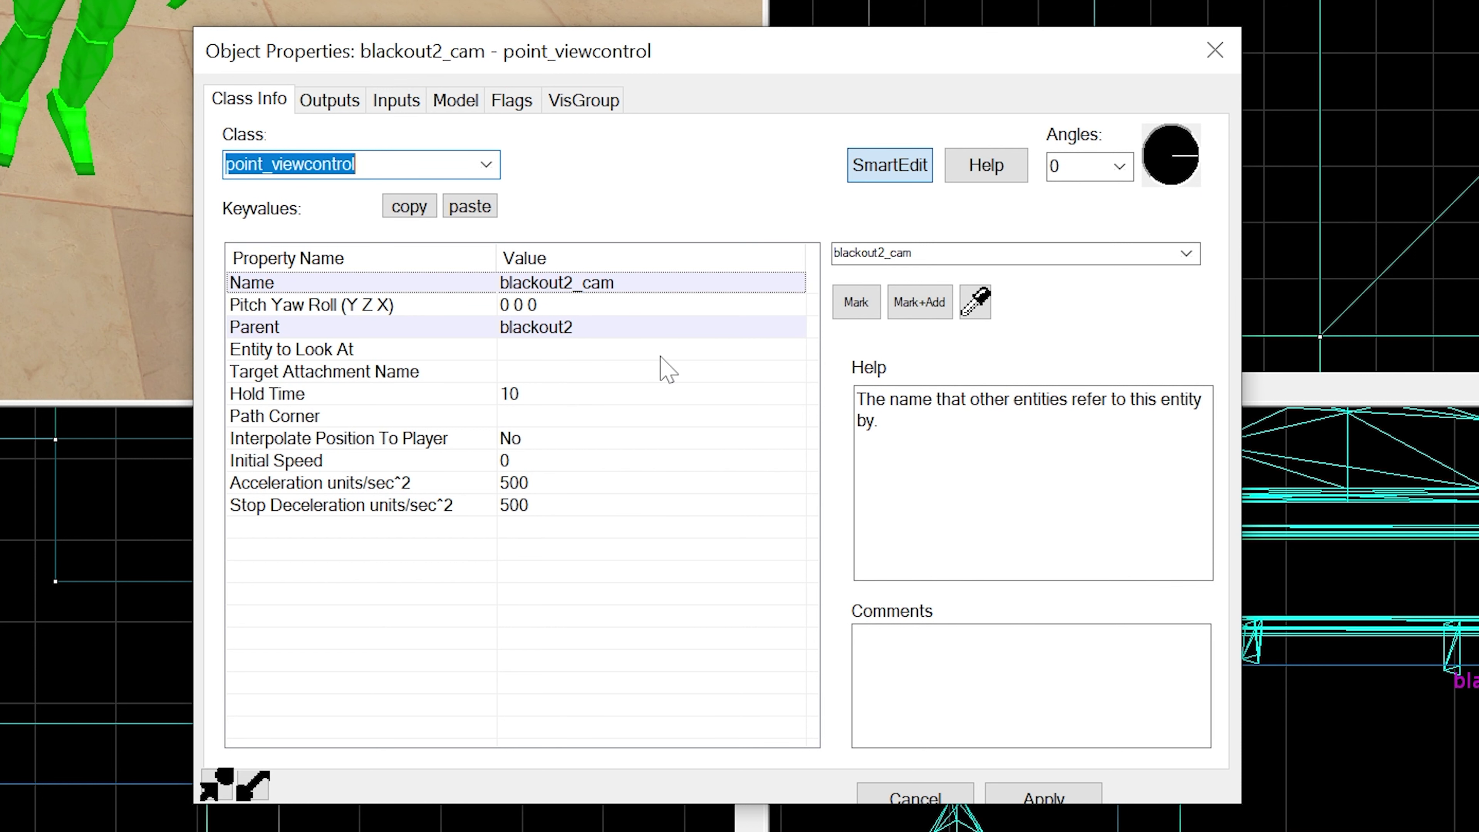
pyautogui.click(515, 101)
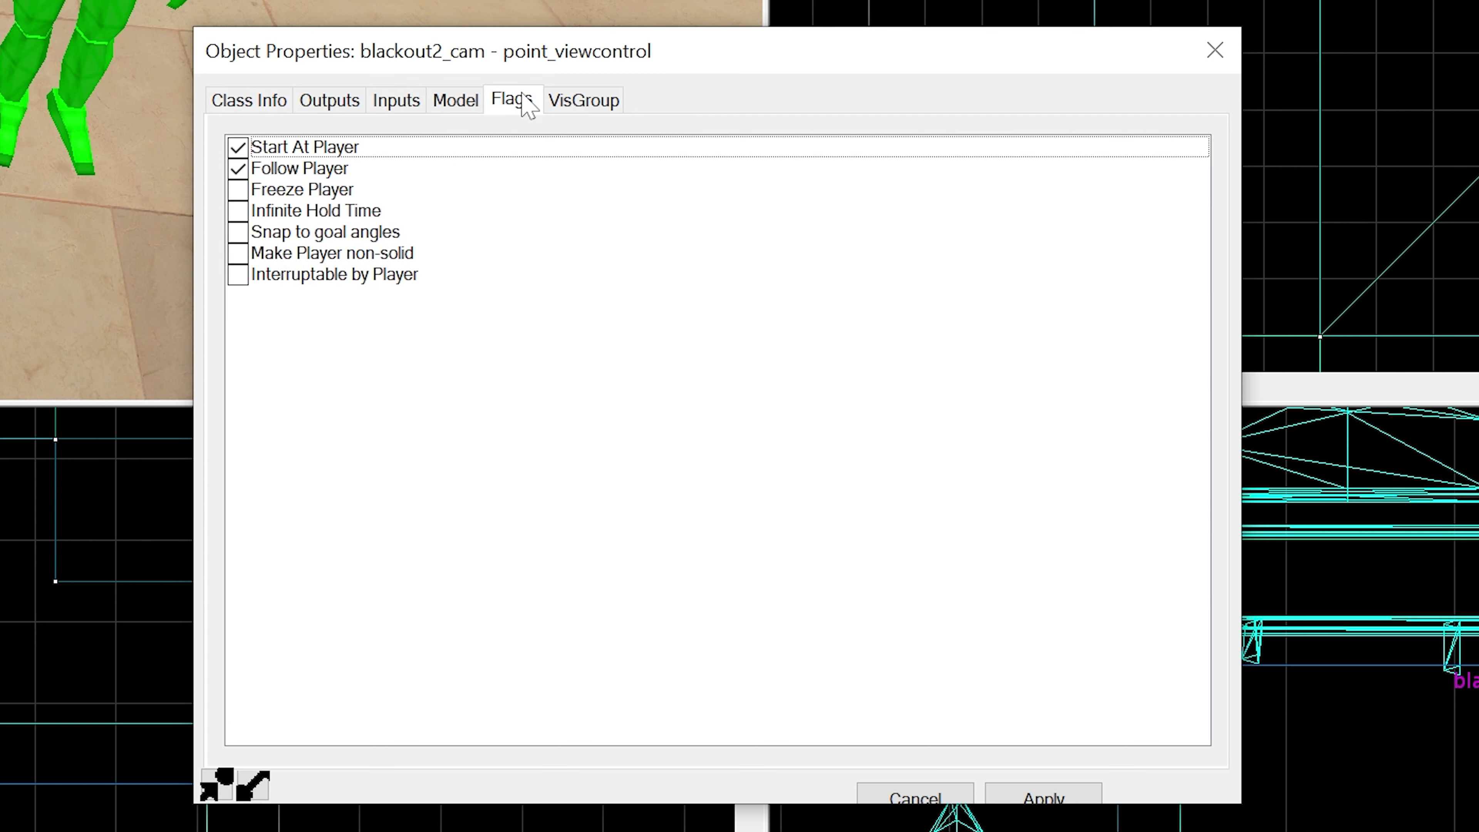
pyautogui.click(238, 147)
pyautogui.click(239, 186)
pyautogui.click(238, 169)
# Enable the Freeze Player, Infinite Hold Time and Snap to goal angles flags on blackout2_cam, apply them, and close its properties
pyautogui.click(239, 189)
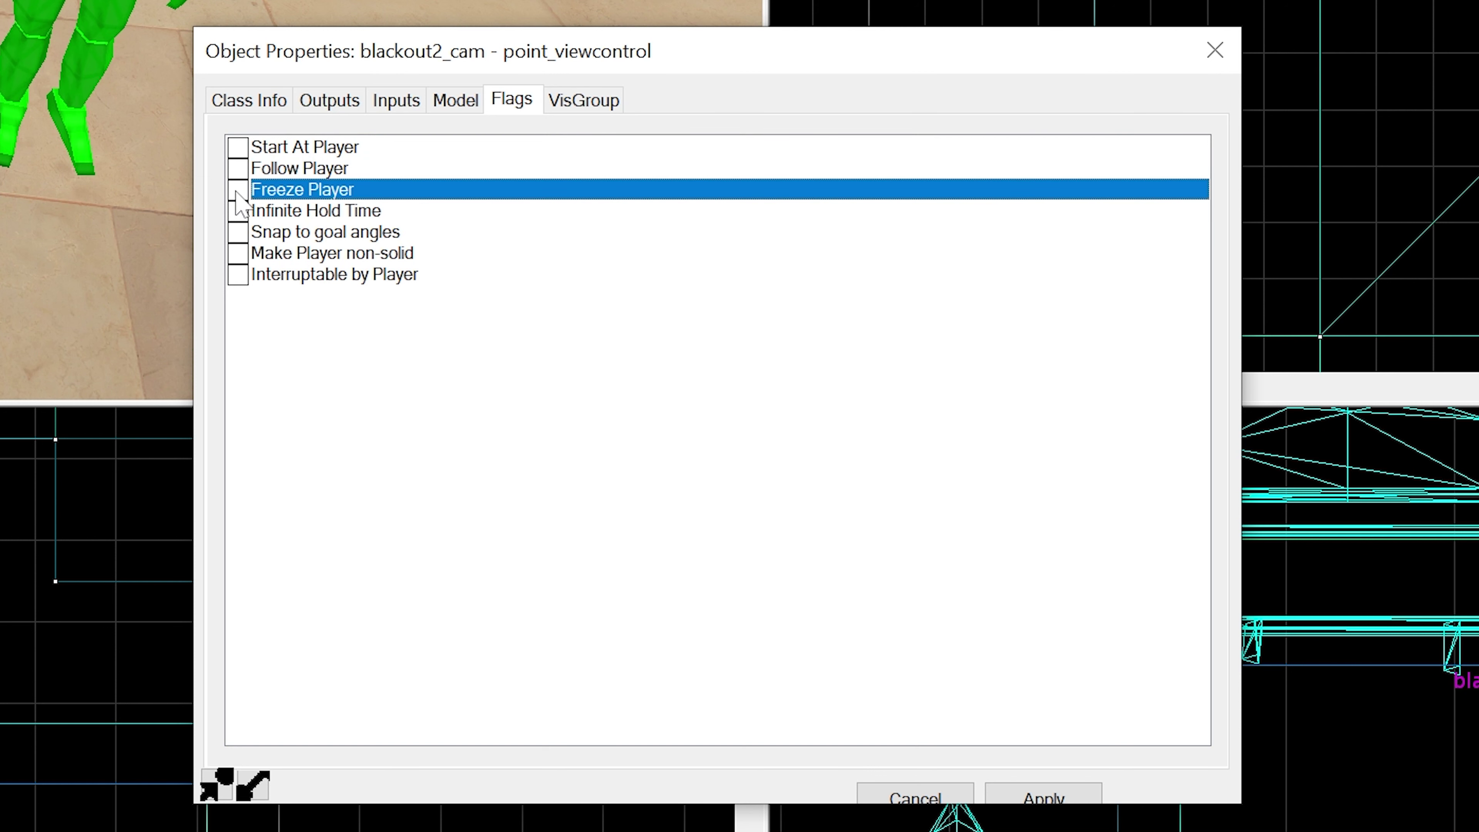
pyautogui.click(238, 211)
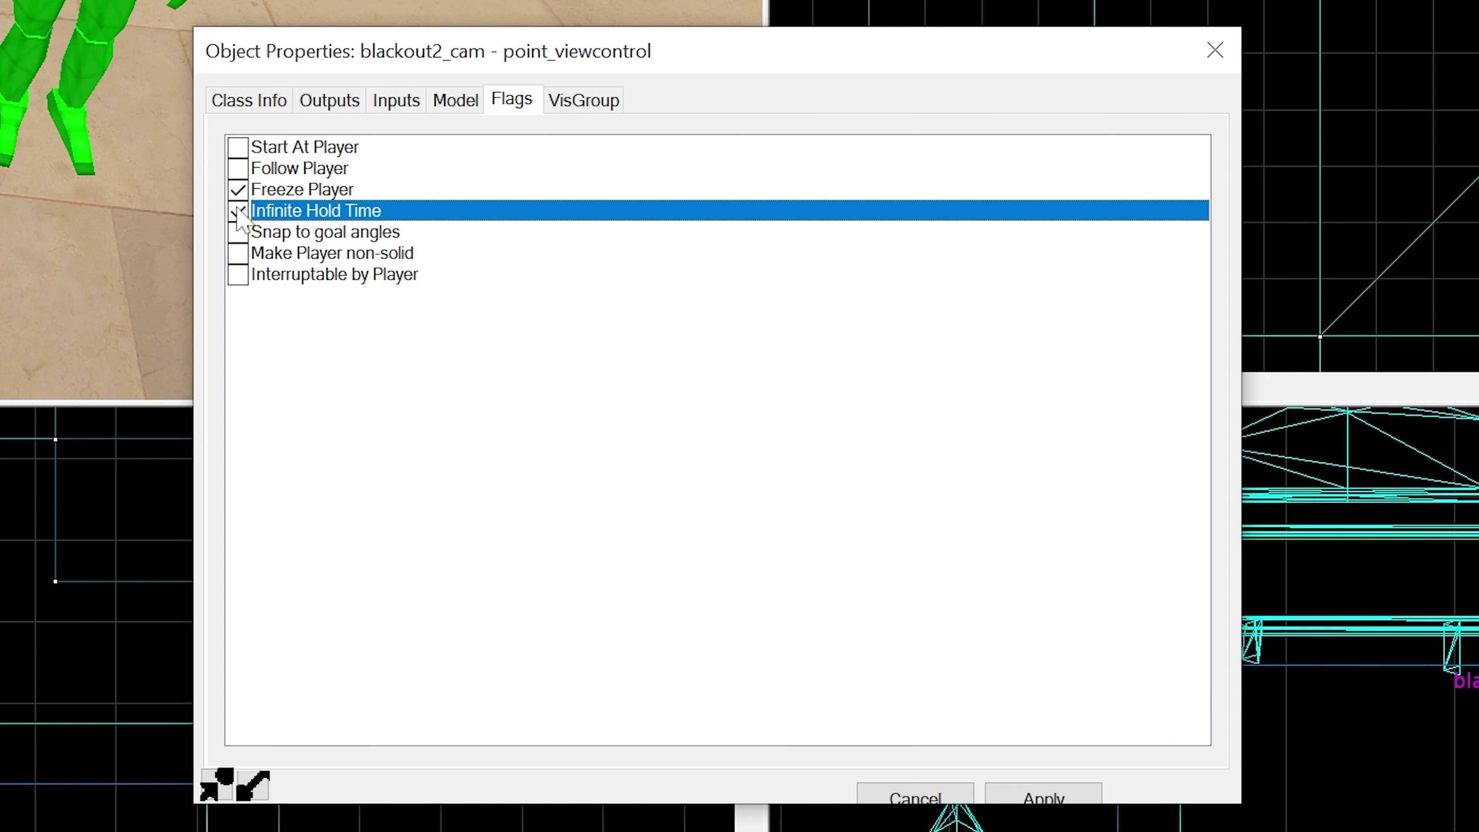
pyautogui.click(238, 232)
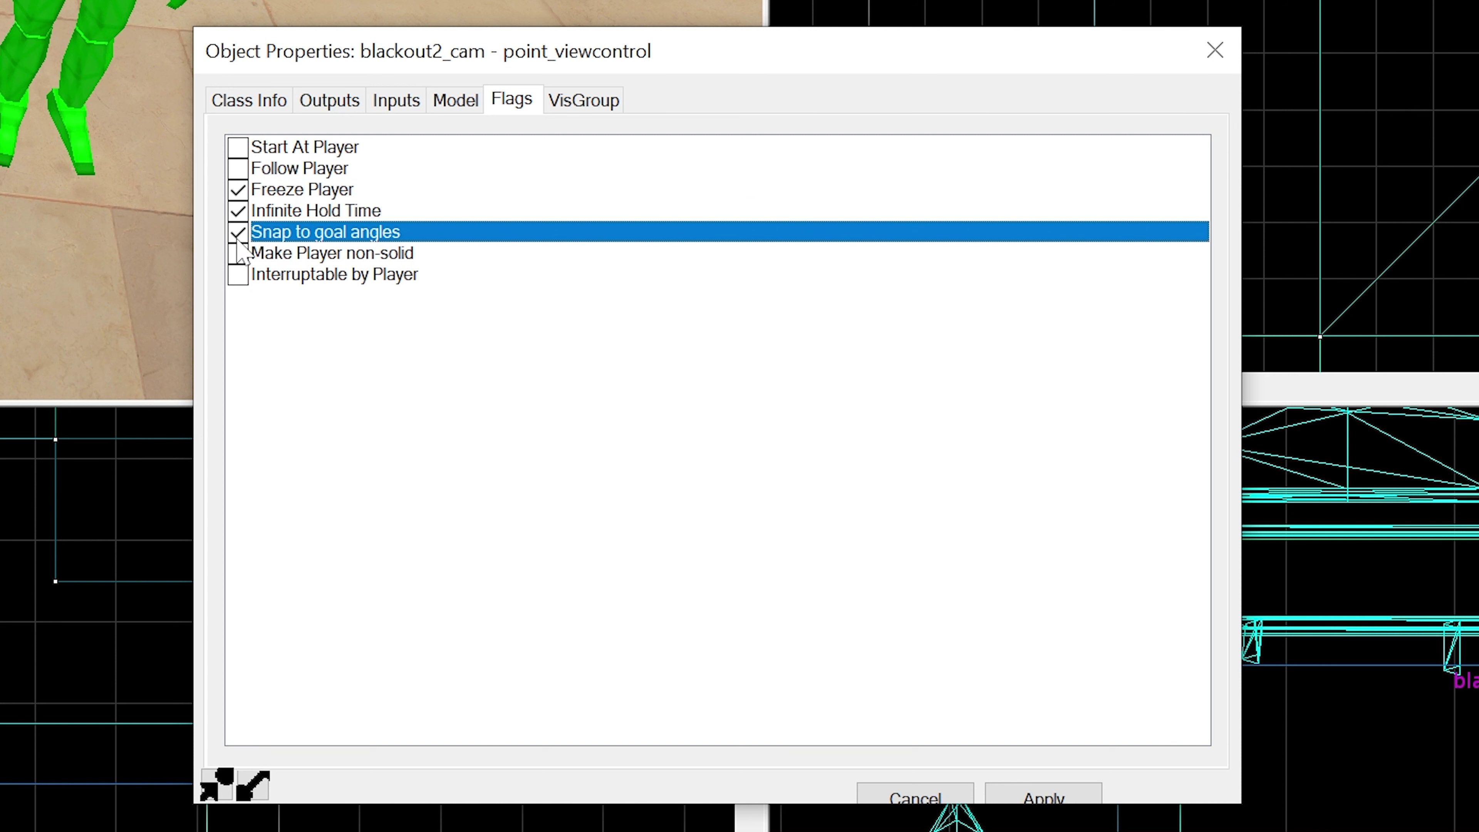
pyautogui.click(1049, 796)
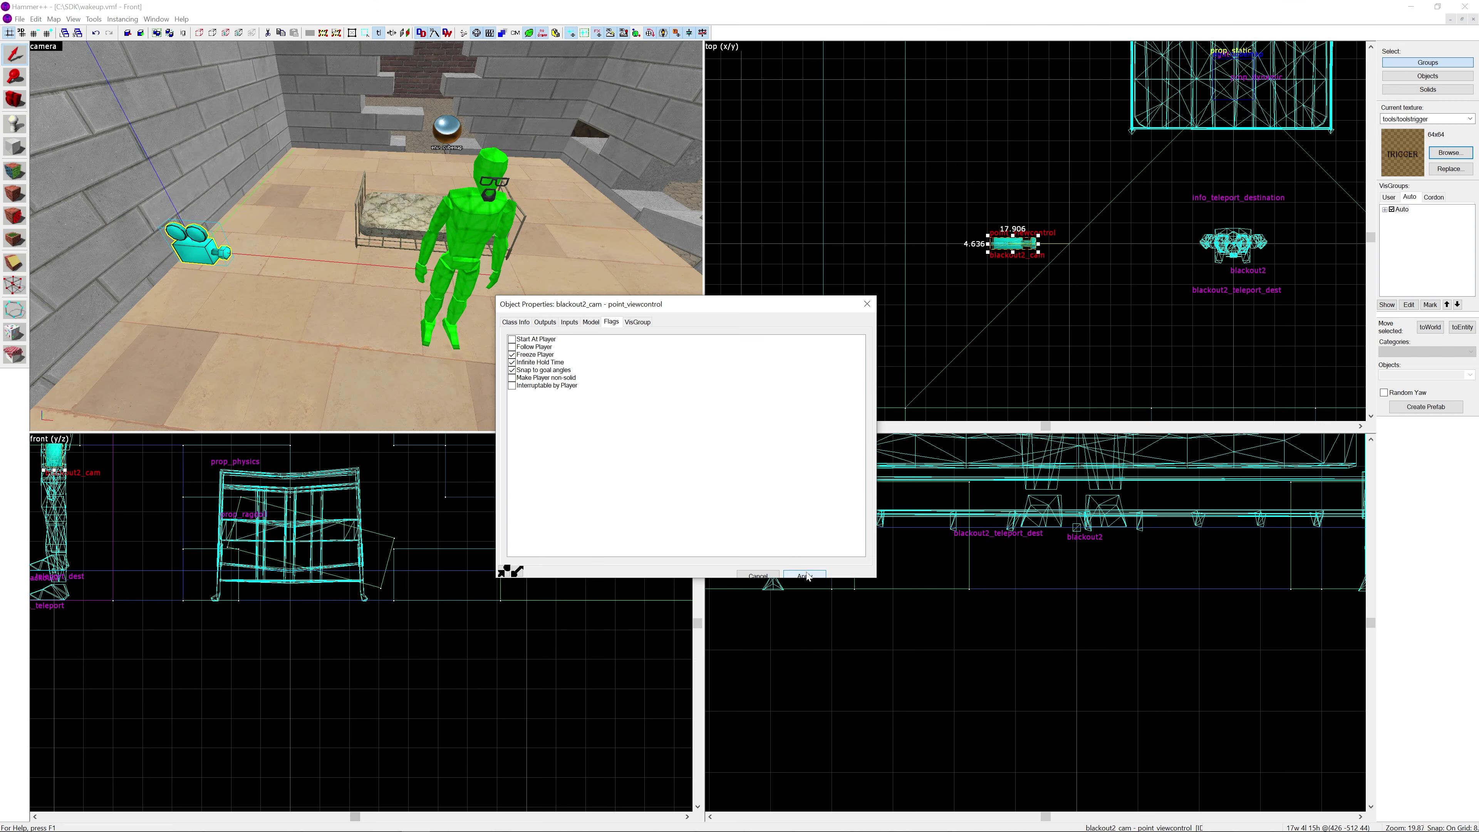
pyautogui.click(516, 322)
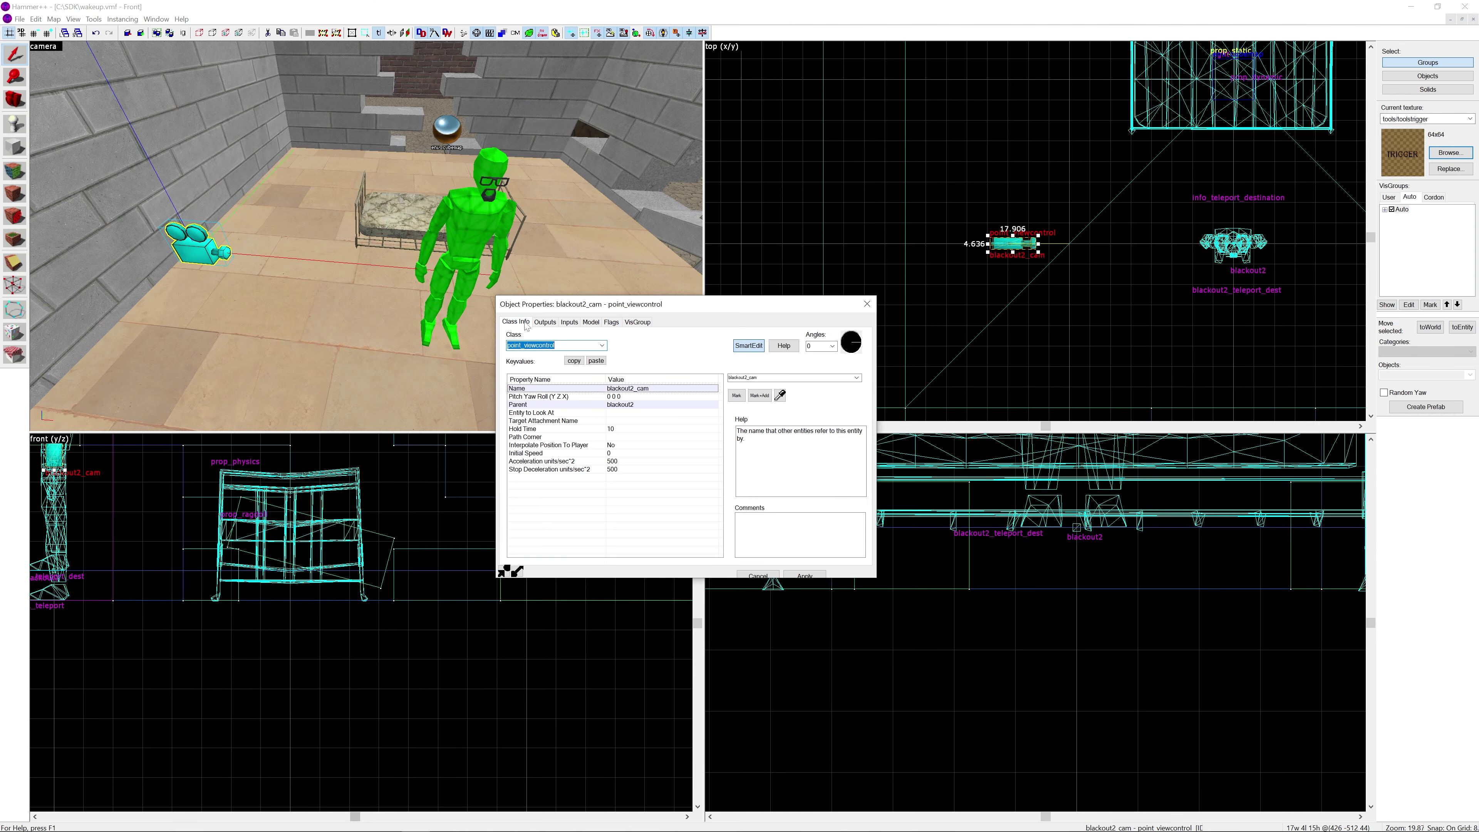
pyautogui.click(868, 303)
pyautogui.press('Escape')
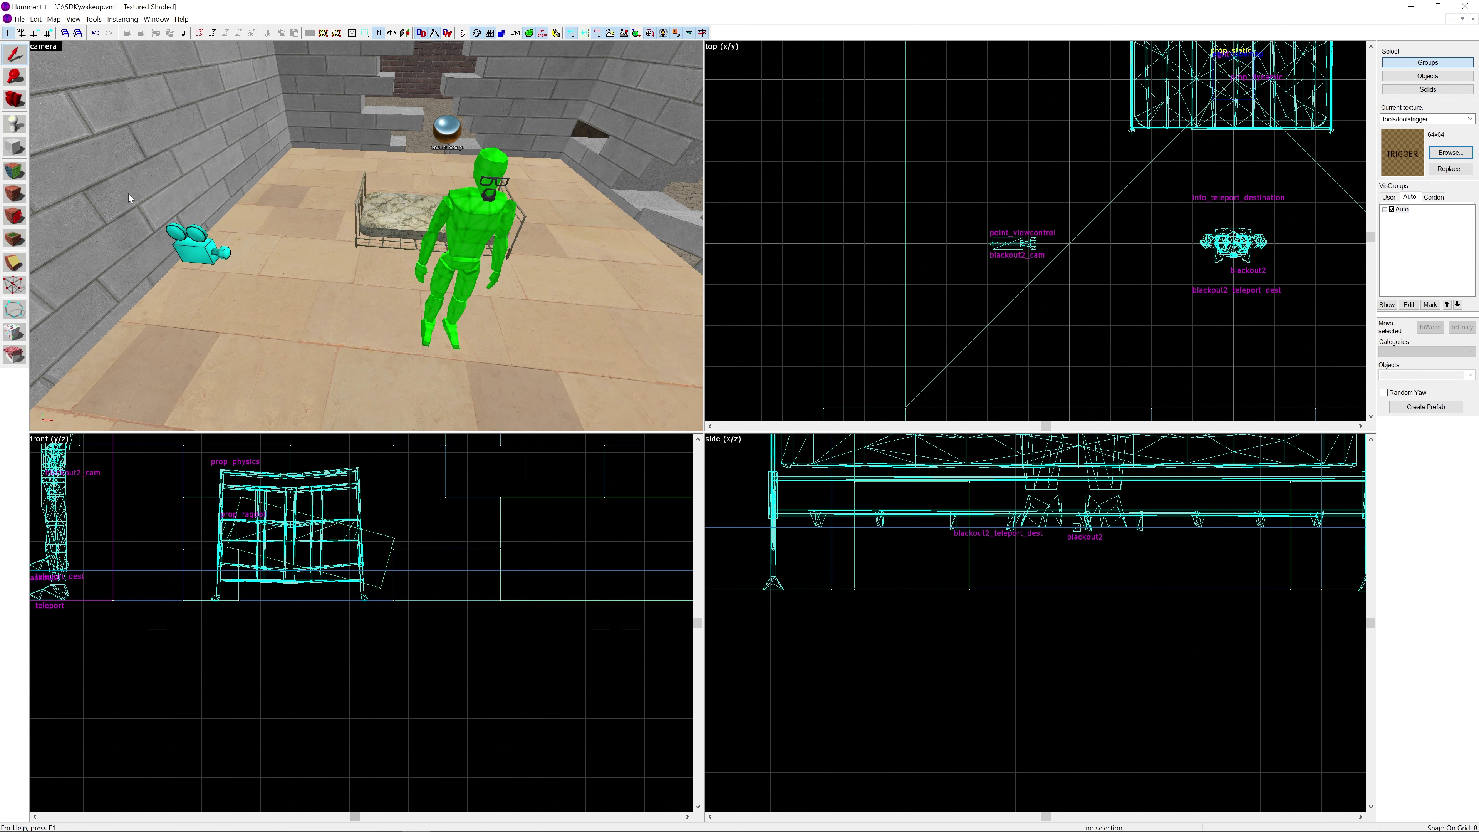
# Place an env_fade entity on the floor to the right of the green figure
pyautogui.hotkey('shift', 'e')
pyautogui.doubleClick(1419, 377)
pyautogui.write('env_fade')
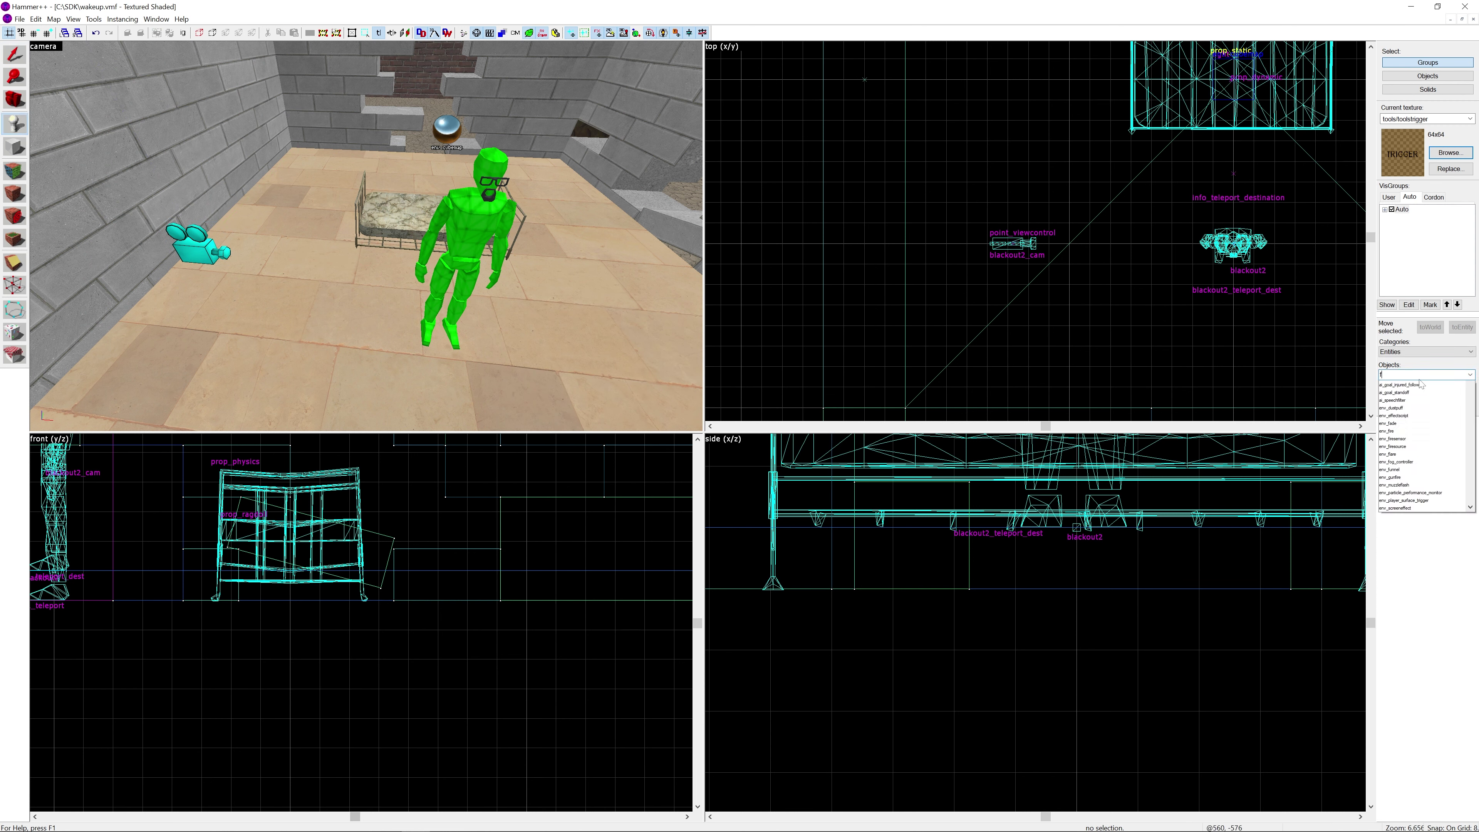
pyautogui.click(1420, 384)
pyautogui.click(606, 321)
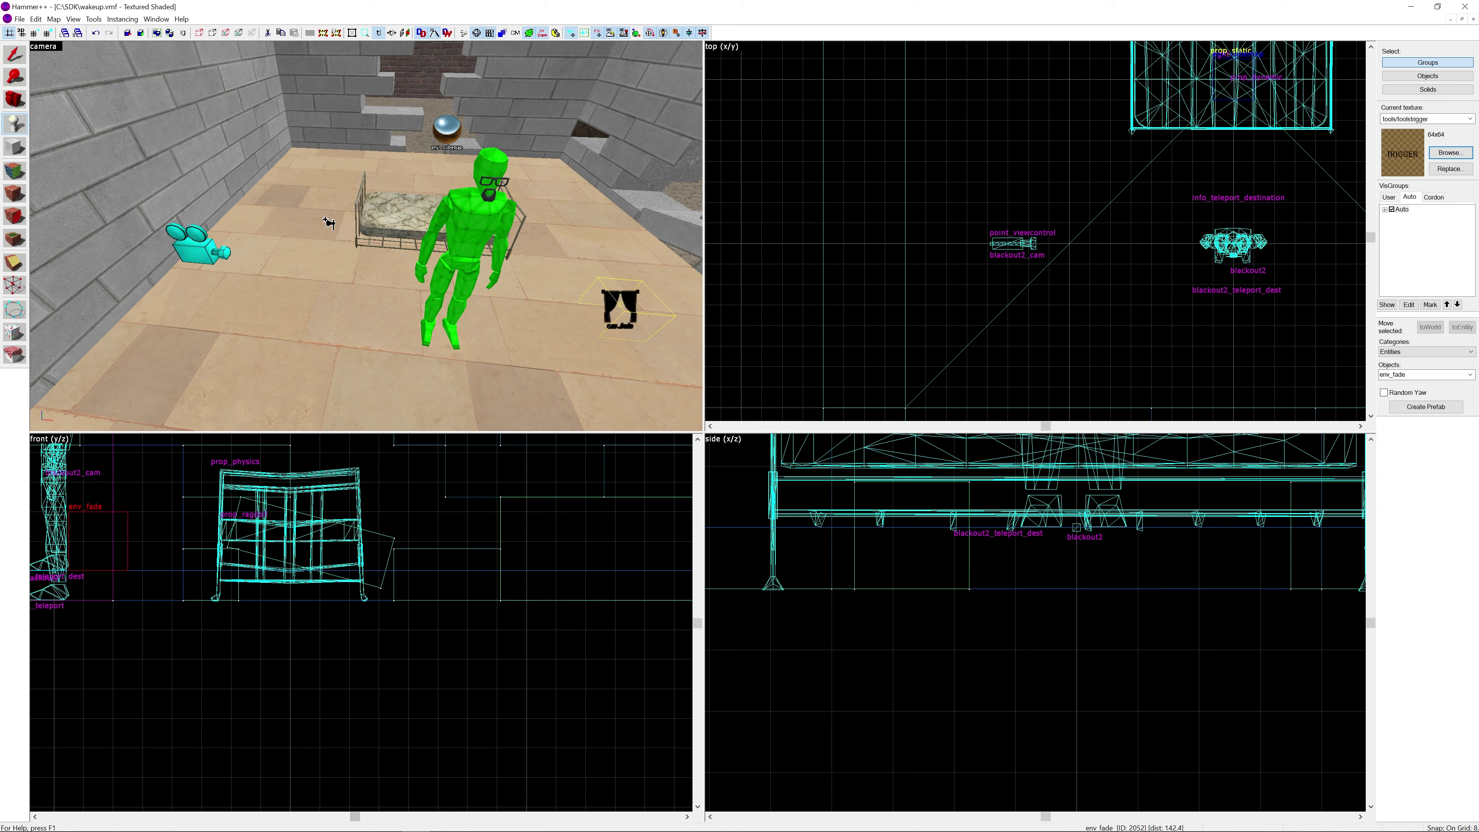
# Line the env_fade up with the green figure in the top view, raise it about 24 units, and open its properties
pyautogui.hotkey('shift', 's')
pyautogui.scroll(-2, 1074, 303)
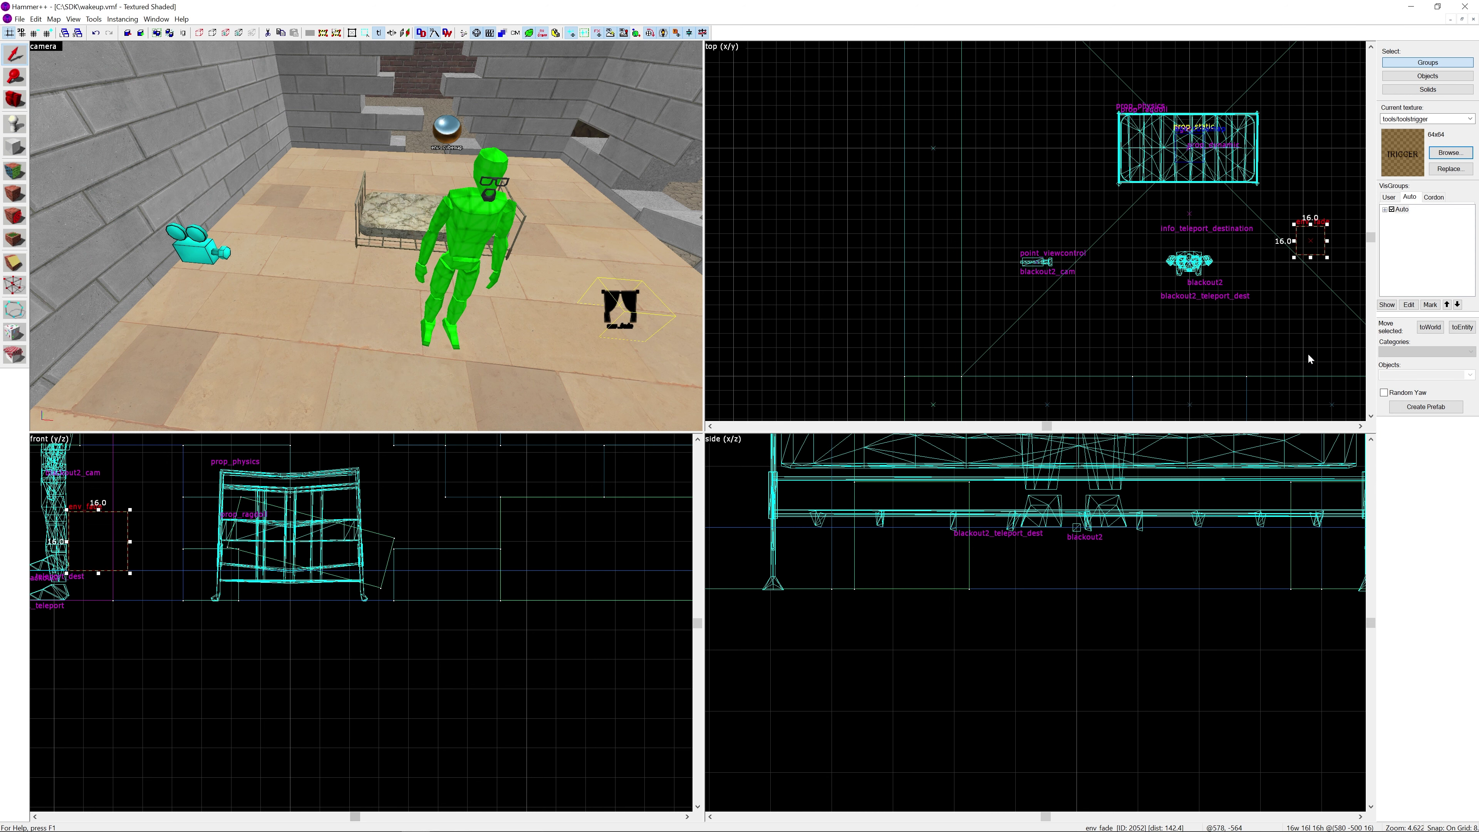
pyautogui.click(1360, 426)
pyautogui.moveTo(1156, 246); pyautogui.dragTo(1176, 266)
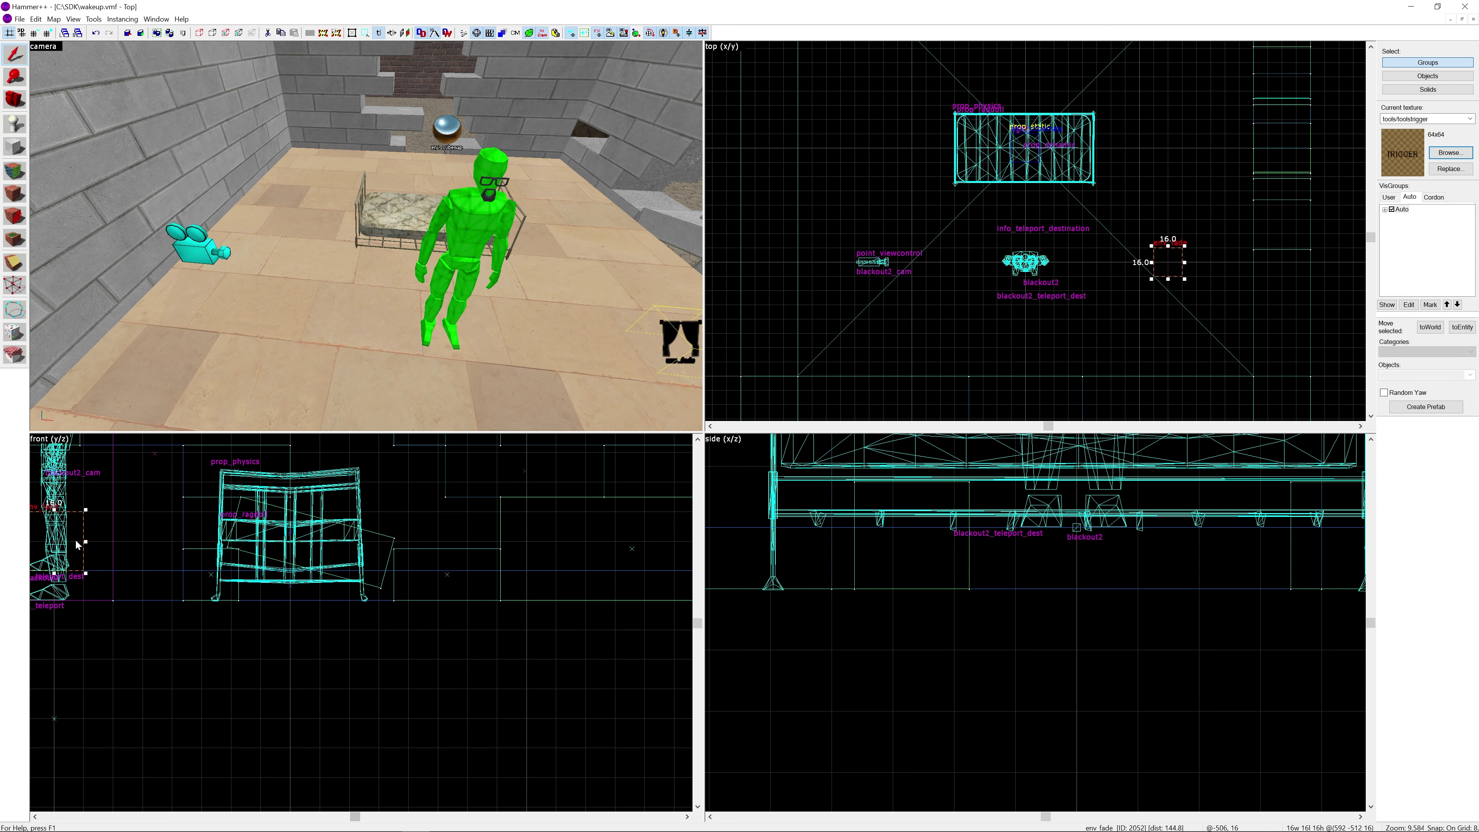
pyautogui.moveTo(77, 545); pyautogui.dragTo(77, 454)
pyautogui.hotkey('alt', 'Return')
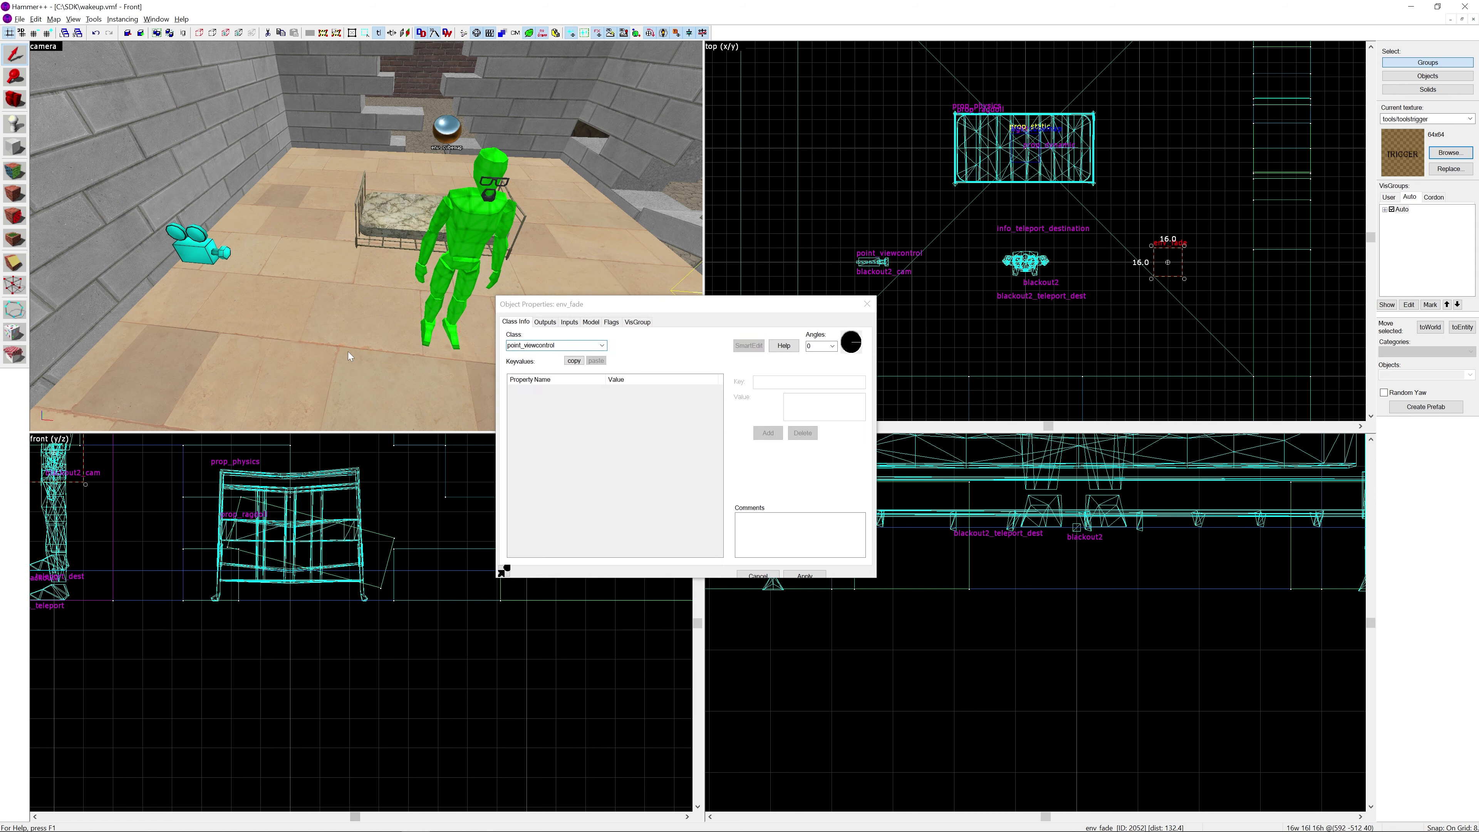
# Name the env_fade entity blackout2_fade and apply the change
pyautogui.click(771, 380)
pyautogui.write('blackout2_f')
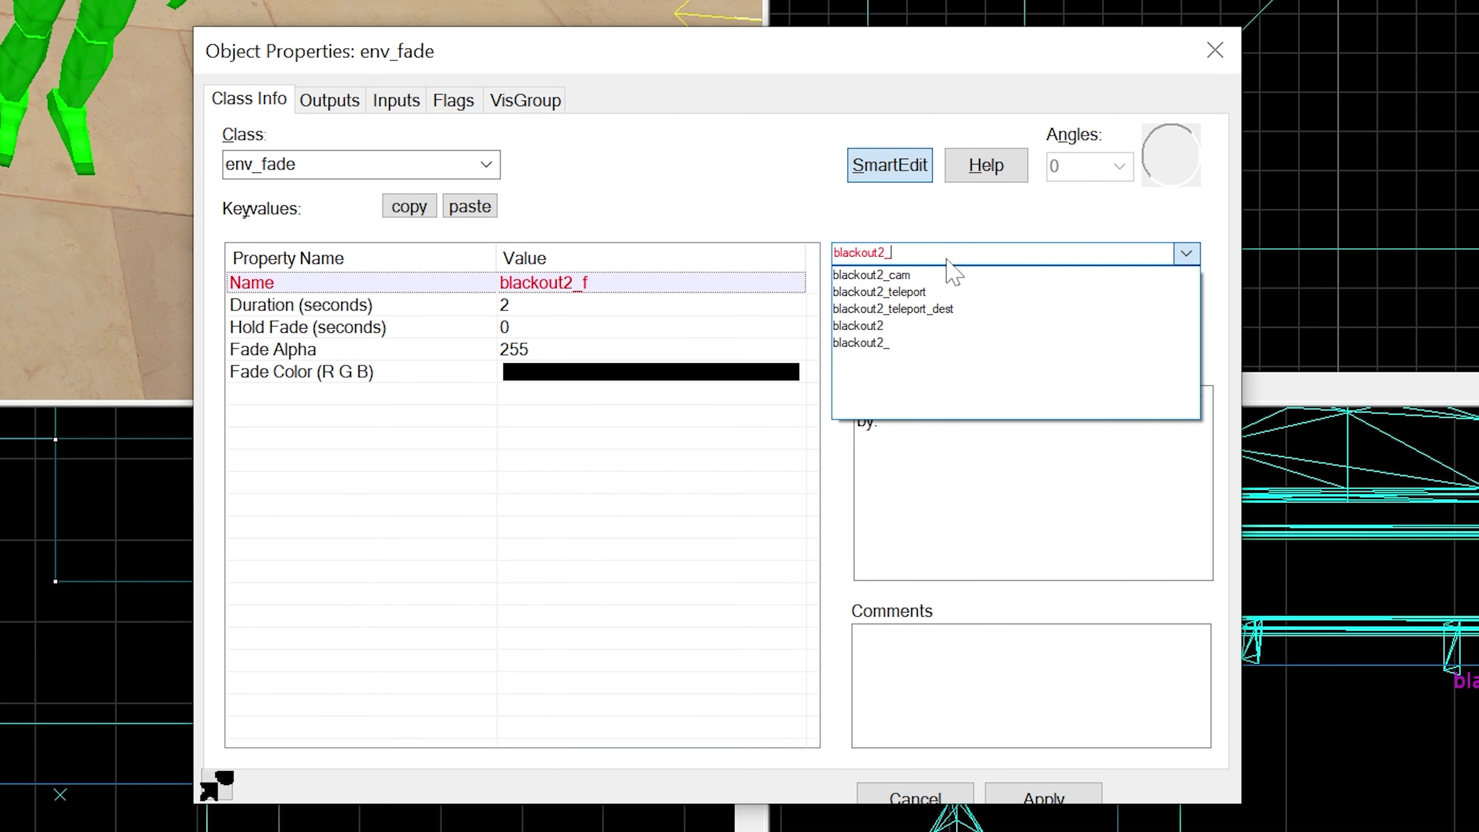
pyautogui.write('ade')
pyautogui.click(1079, 797)
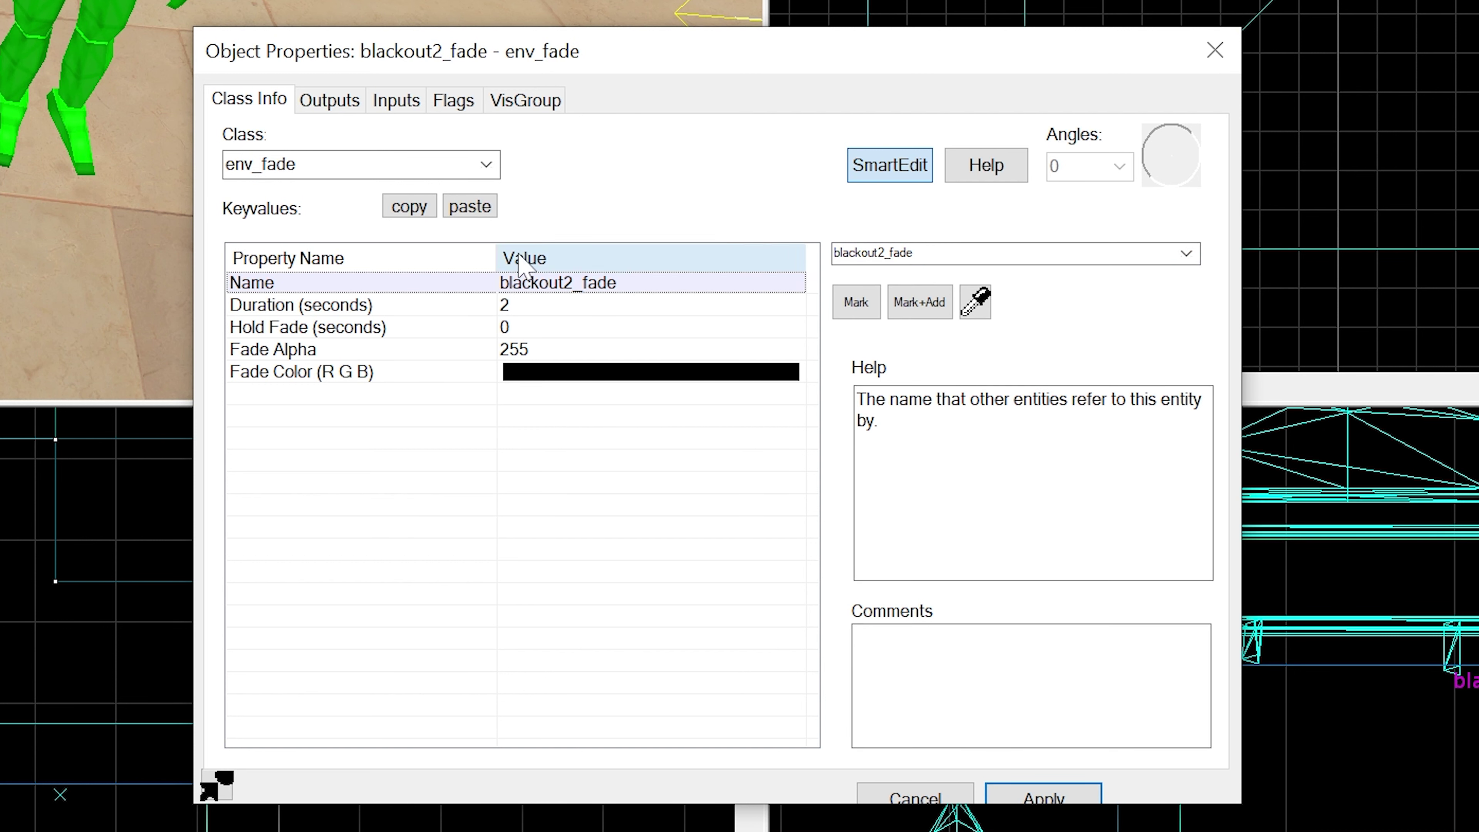
# Enable the Fade From flag on blackout2_fade, apply it, and close the entity's properties
pyautogui.click(453, 100)
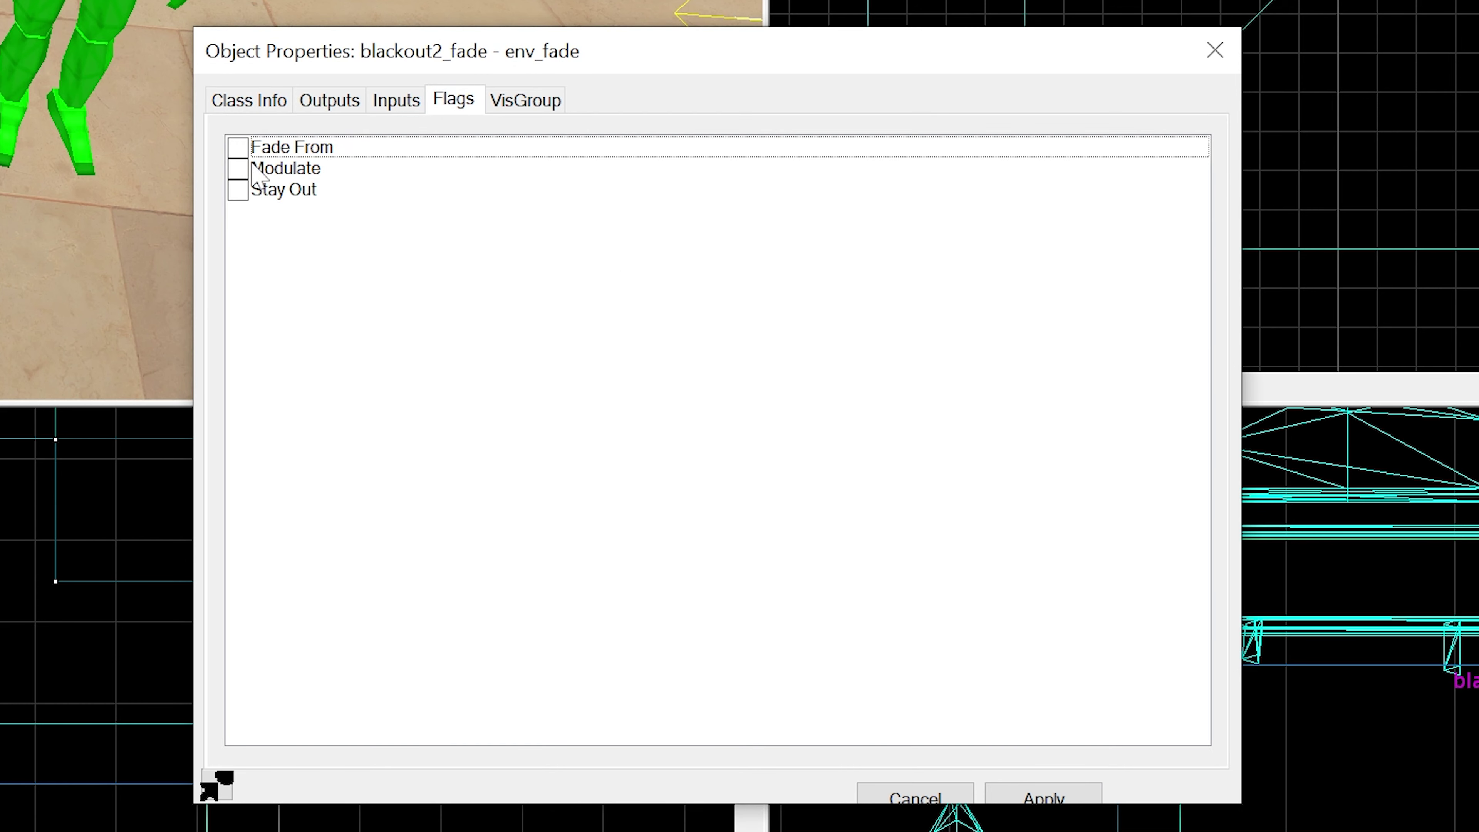
pyautogui.click(236, 148)
pyautogui.click(1038, 800)
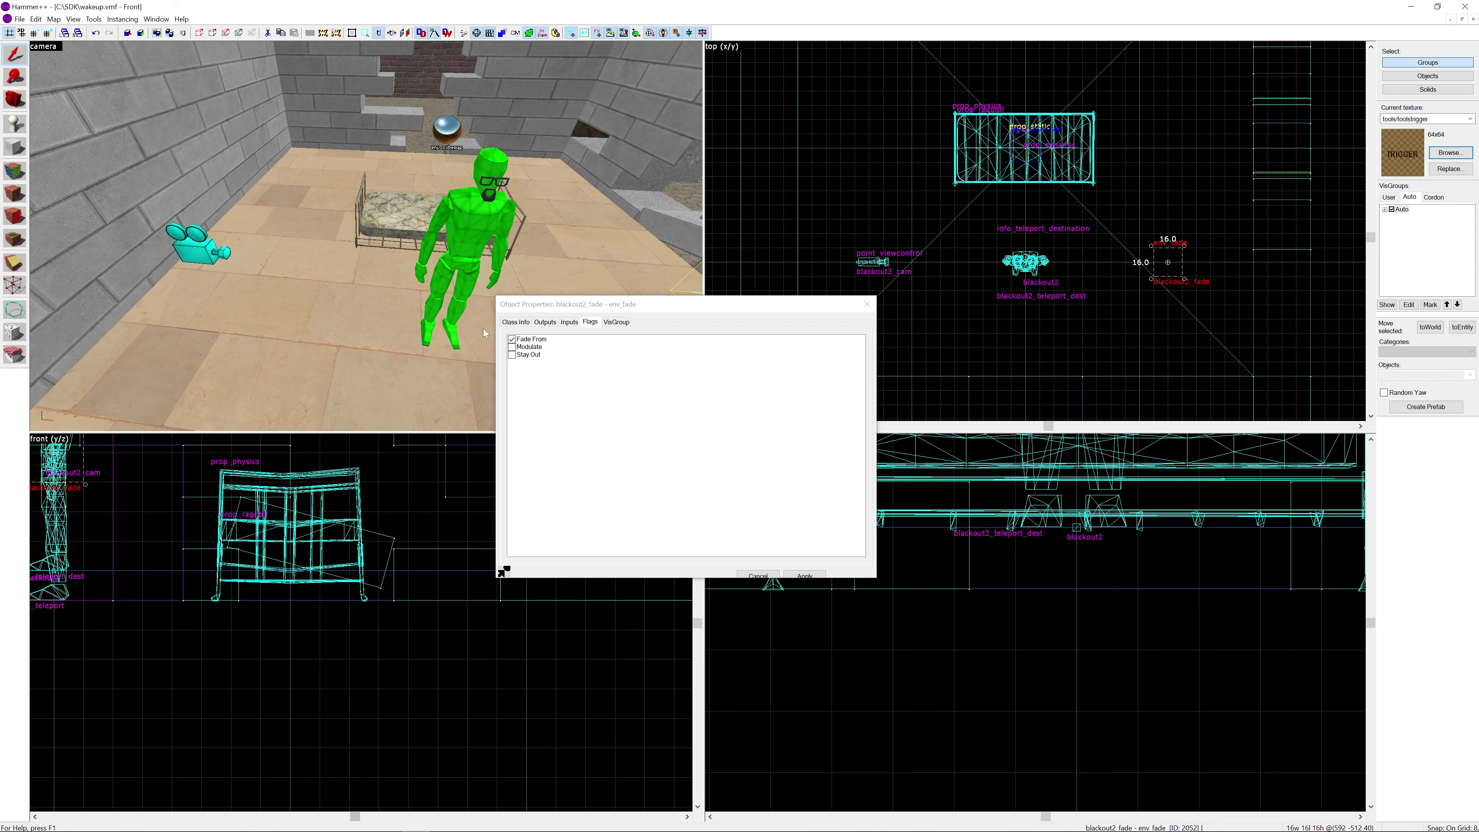
pyautogui.click(527, 322)
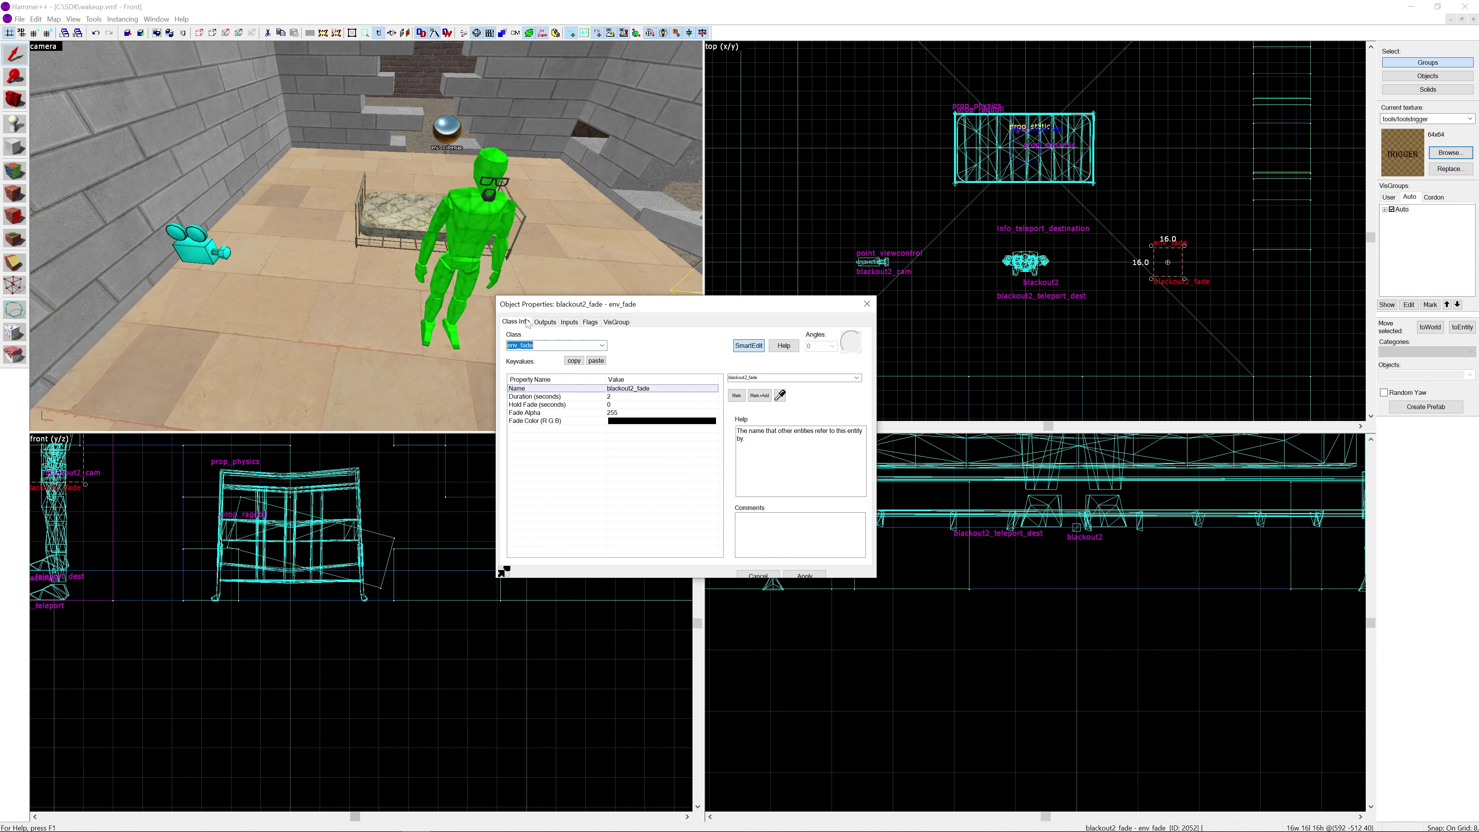
pyautogui.click(867, 303)
pyautogui.click(788, 299)
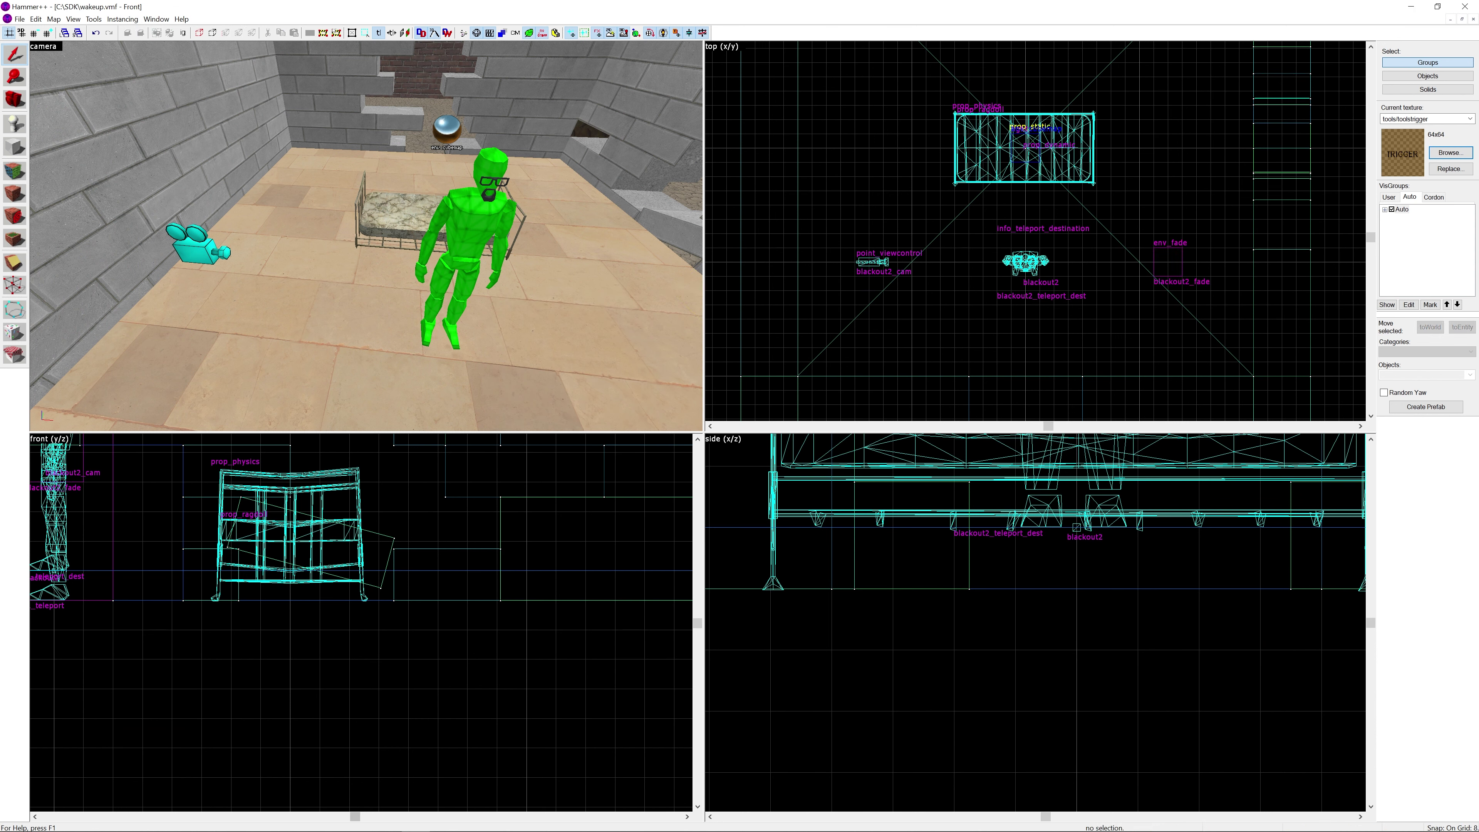
# Place a logic_auto entity on the floor in front of the green figure's feet
pyautogui.click(14, 124)
pyautogui.doubleClick(1389, 377)
pyautogui.write('a')
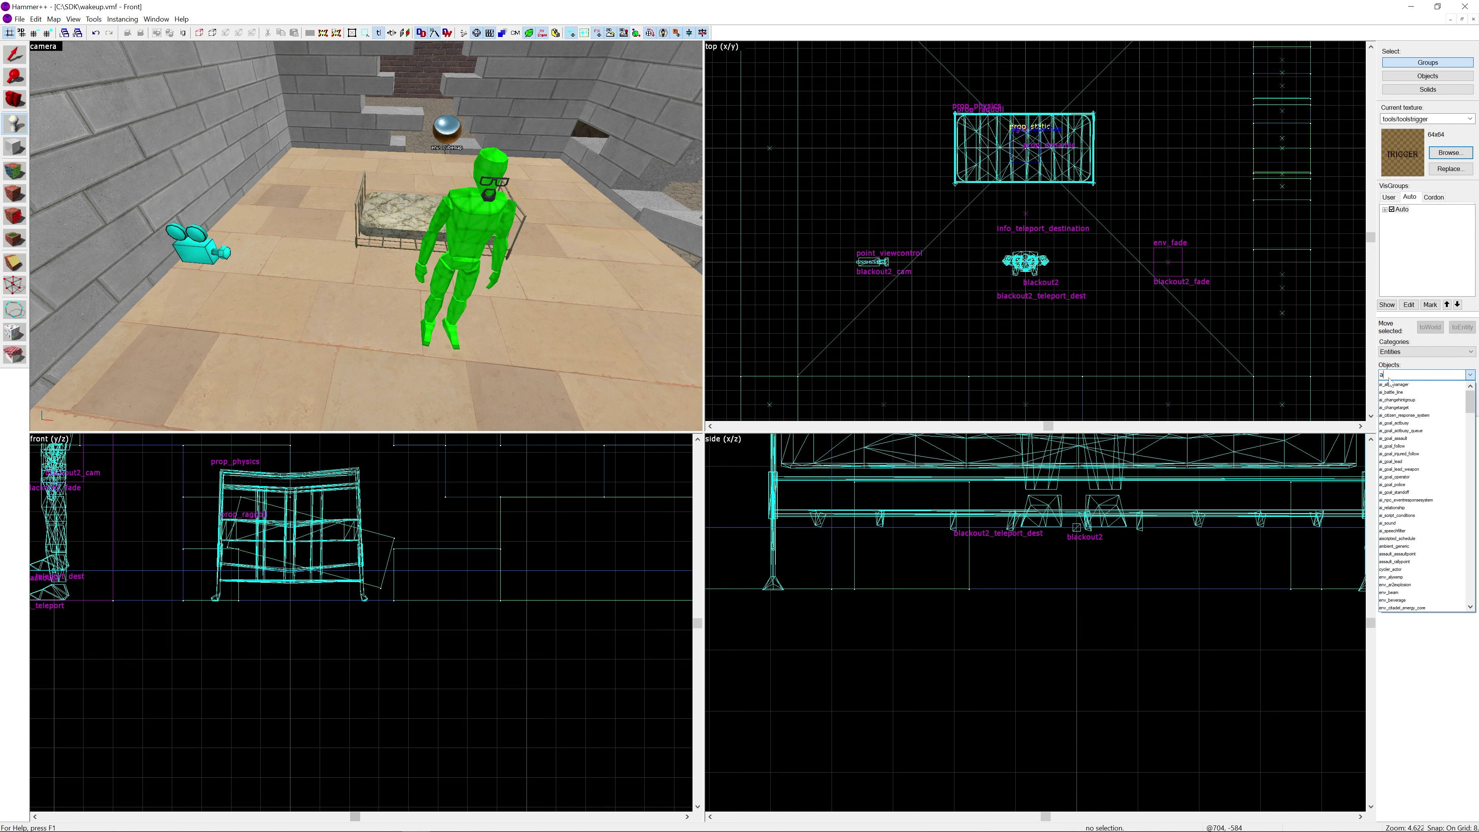
pyautogui.write('uto')
pyautogui.click(1393, 393)
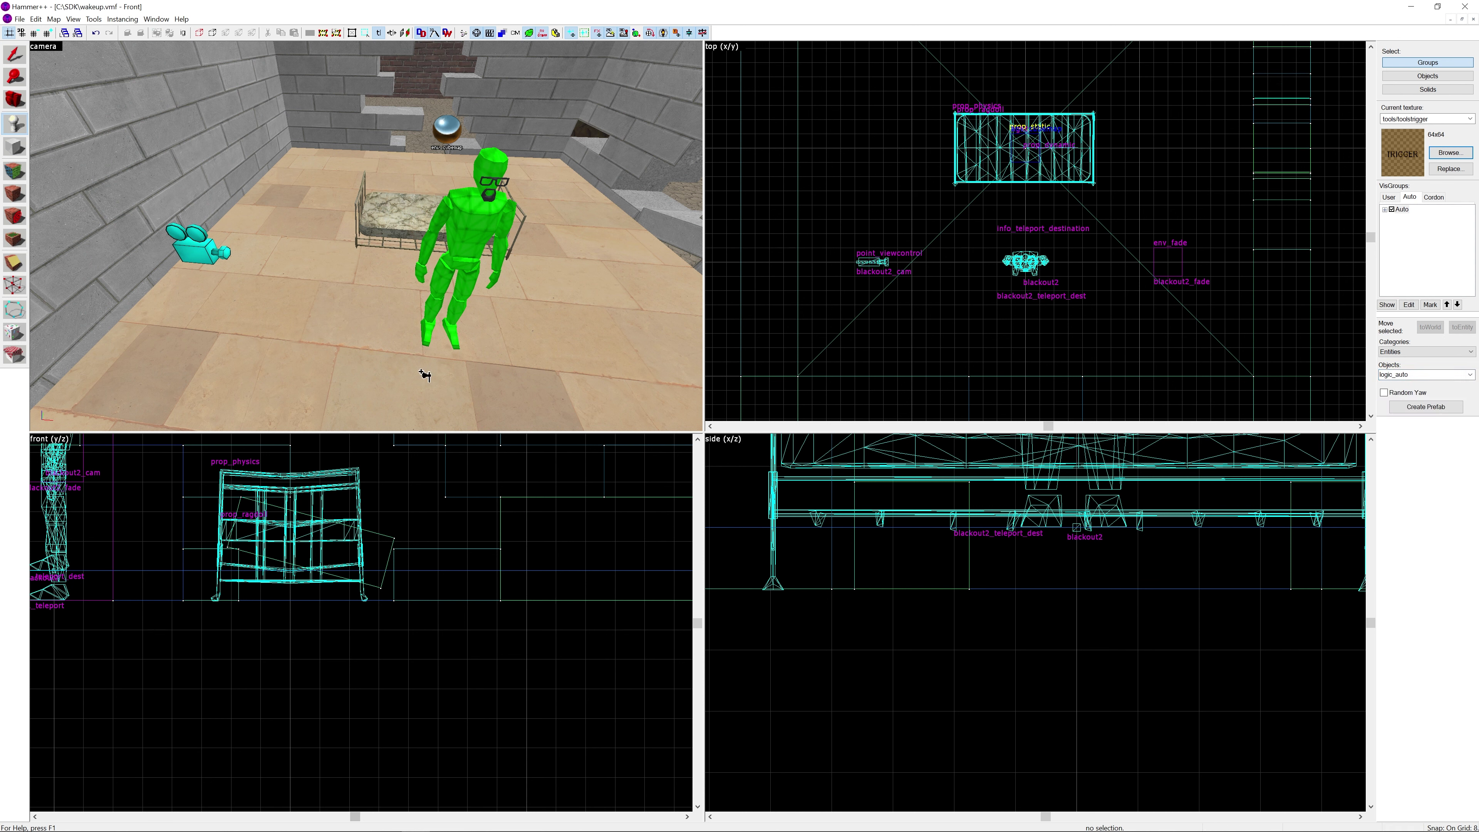
pyautogui.click(457, 393)
pyautogui.hotkey('shift', 's')
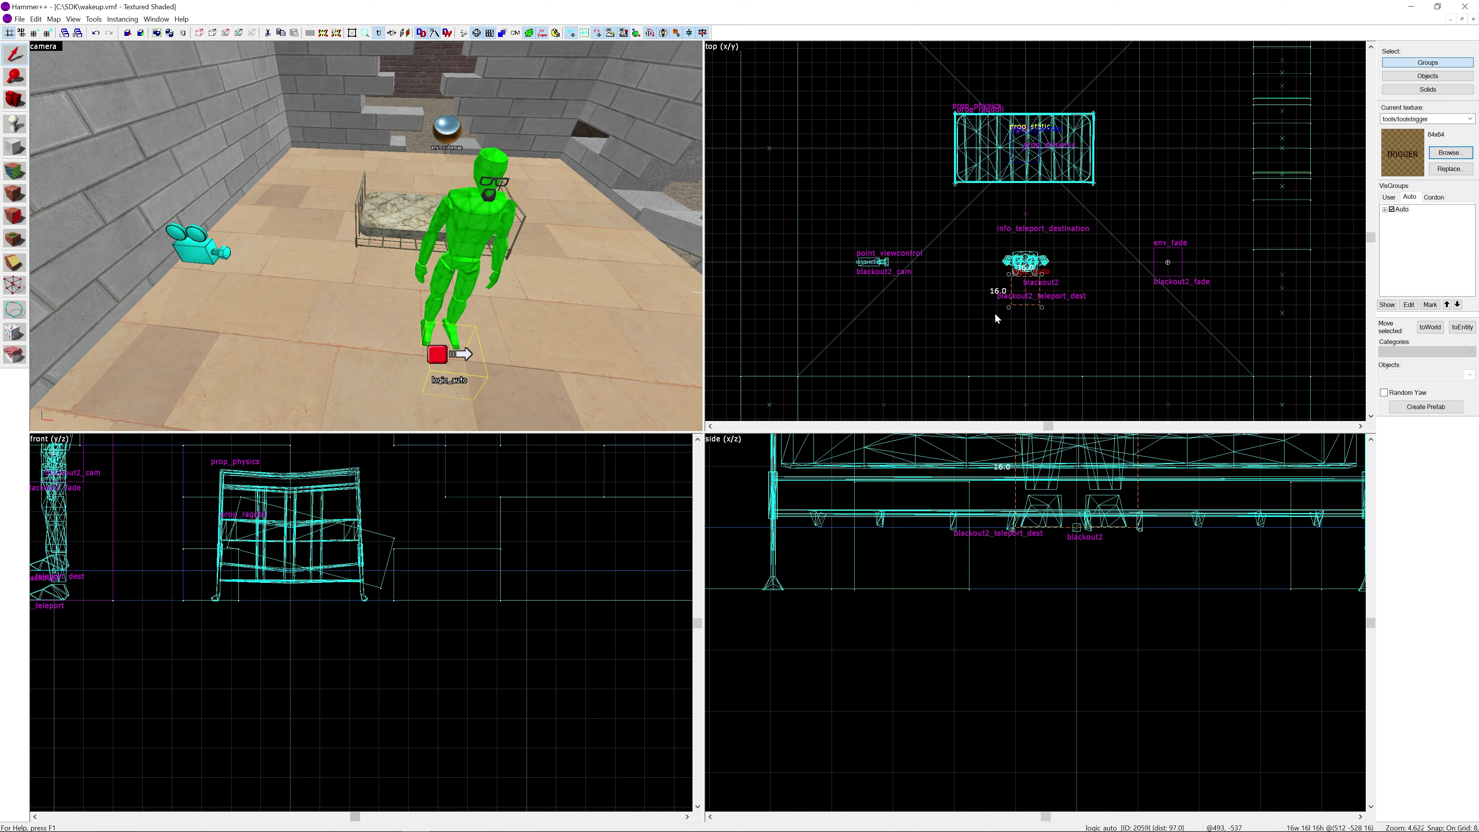
# Move the logic_auto about 48 units away from the green figure, raise it about 24 units, and open its properties
pyautogui.moveTo(1047, 296); pyautogui.dragTo(1046, 381)
pyautogui.scroll(-2, 362, 574)
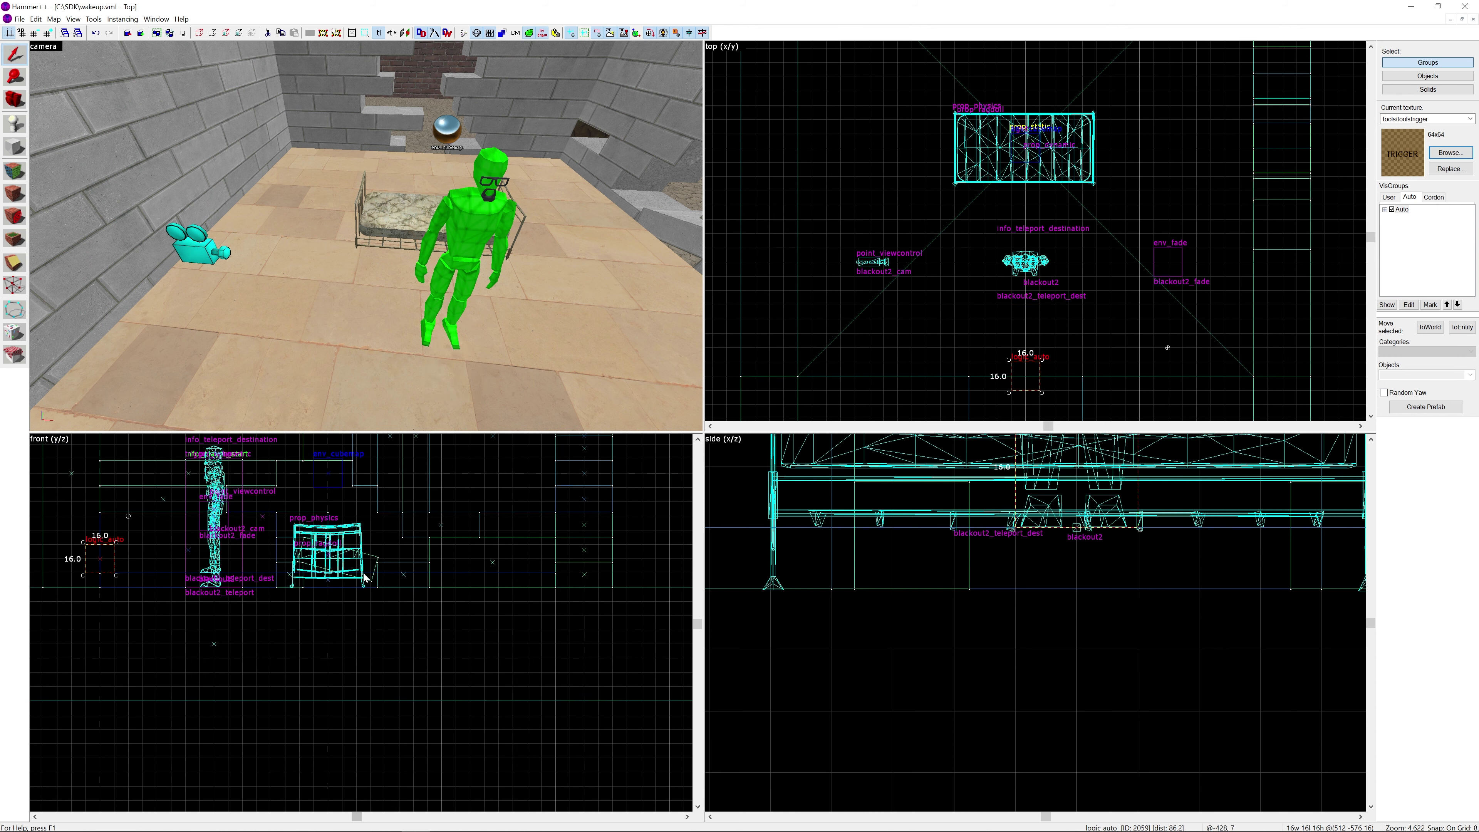
pyautogui.moveTo(99, 564); pyautogui.dragTo(99, 527)
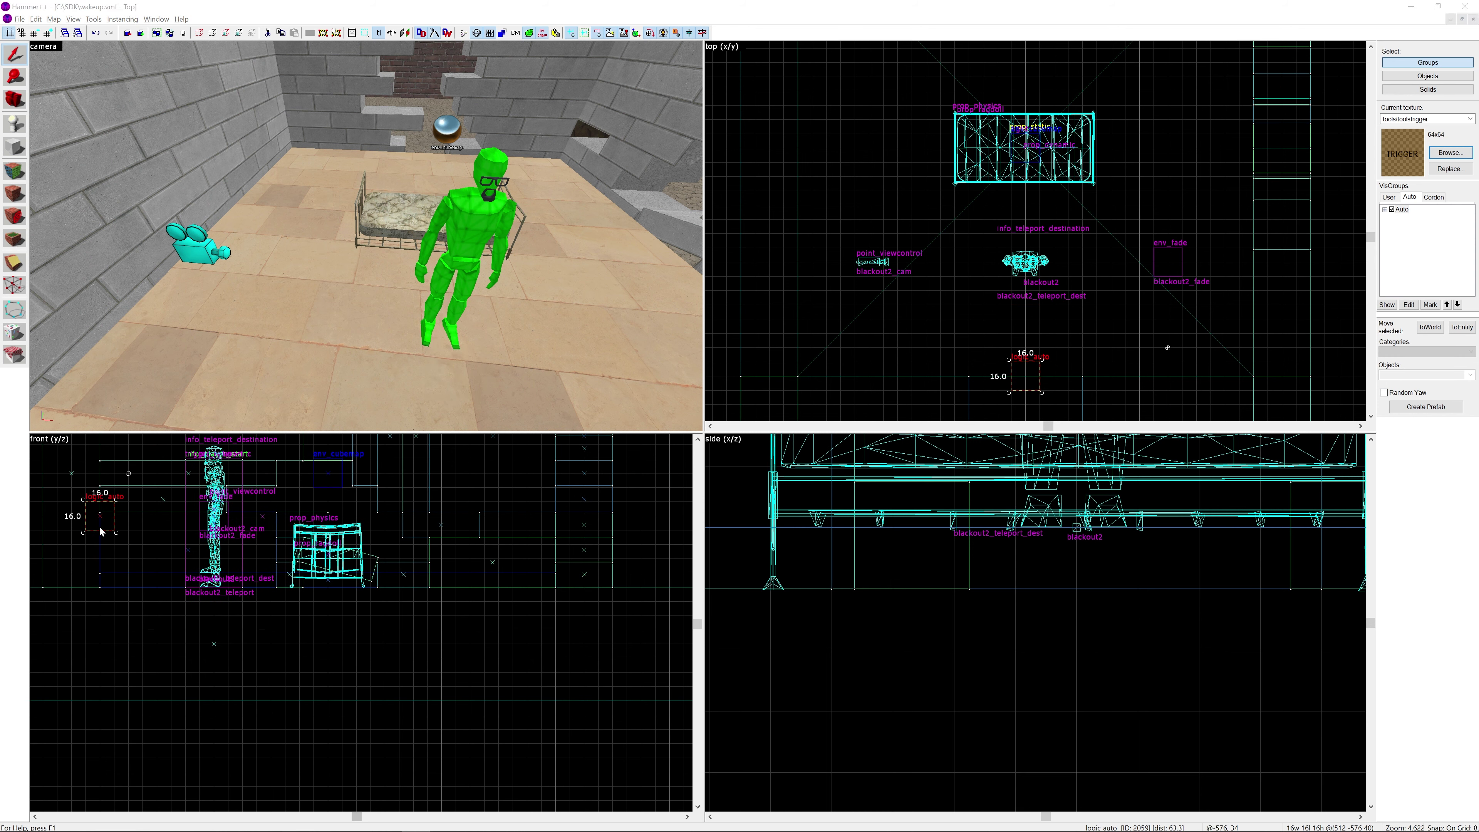
pyautogui.hotkey('alt', 'Return')
# Add an OnMapSpawn output to the logic_auto that targets blackout2_cam
pyautogui.click(329, 100)
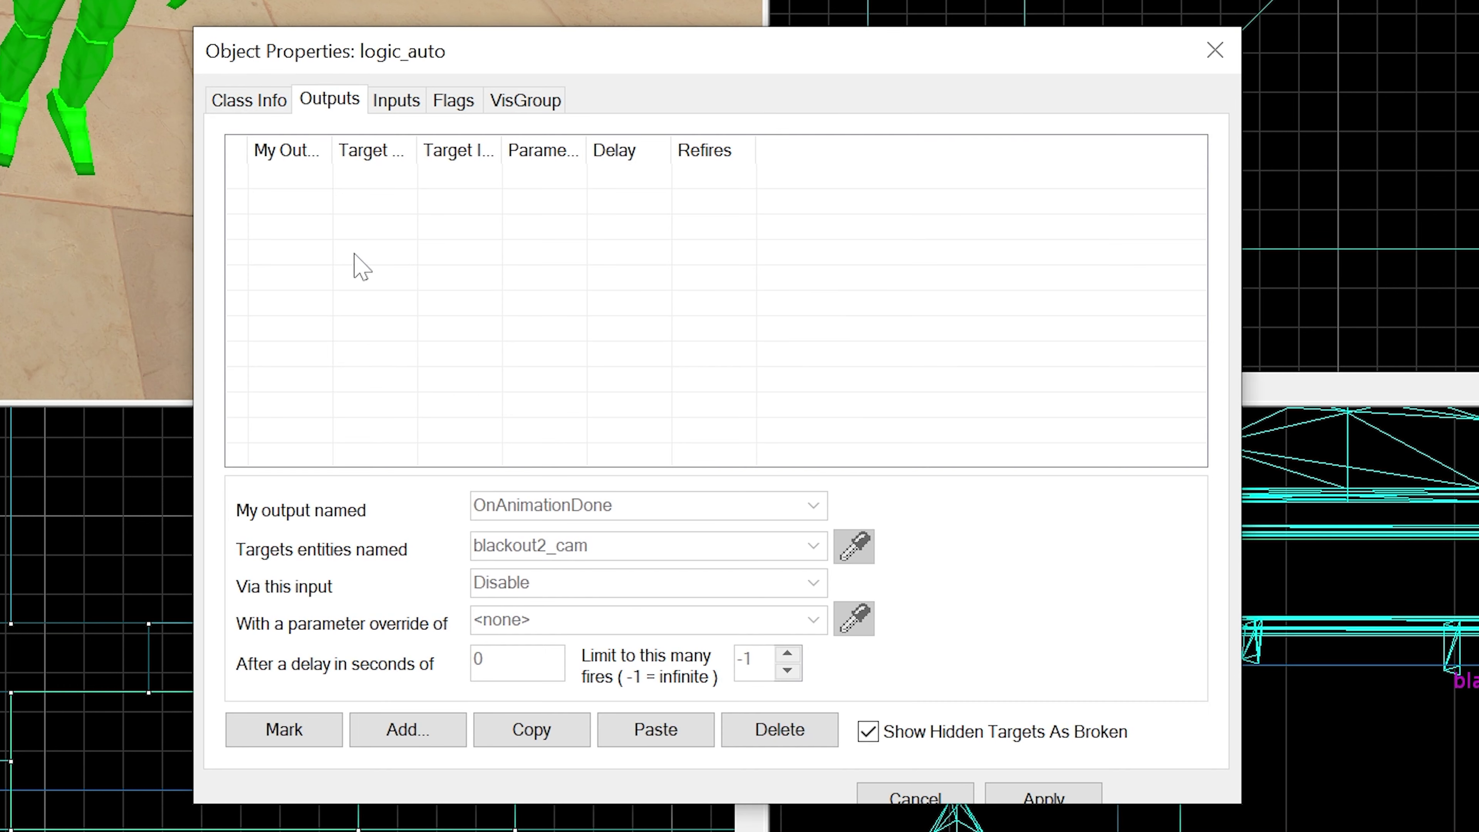
pyautogui.click(406, 726)
pyautogui.write('OnMapSpawn')
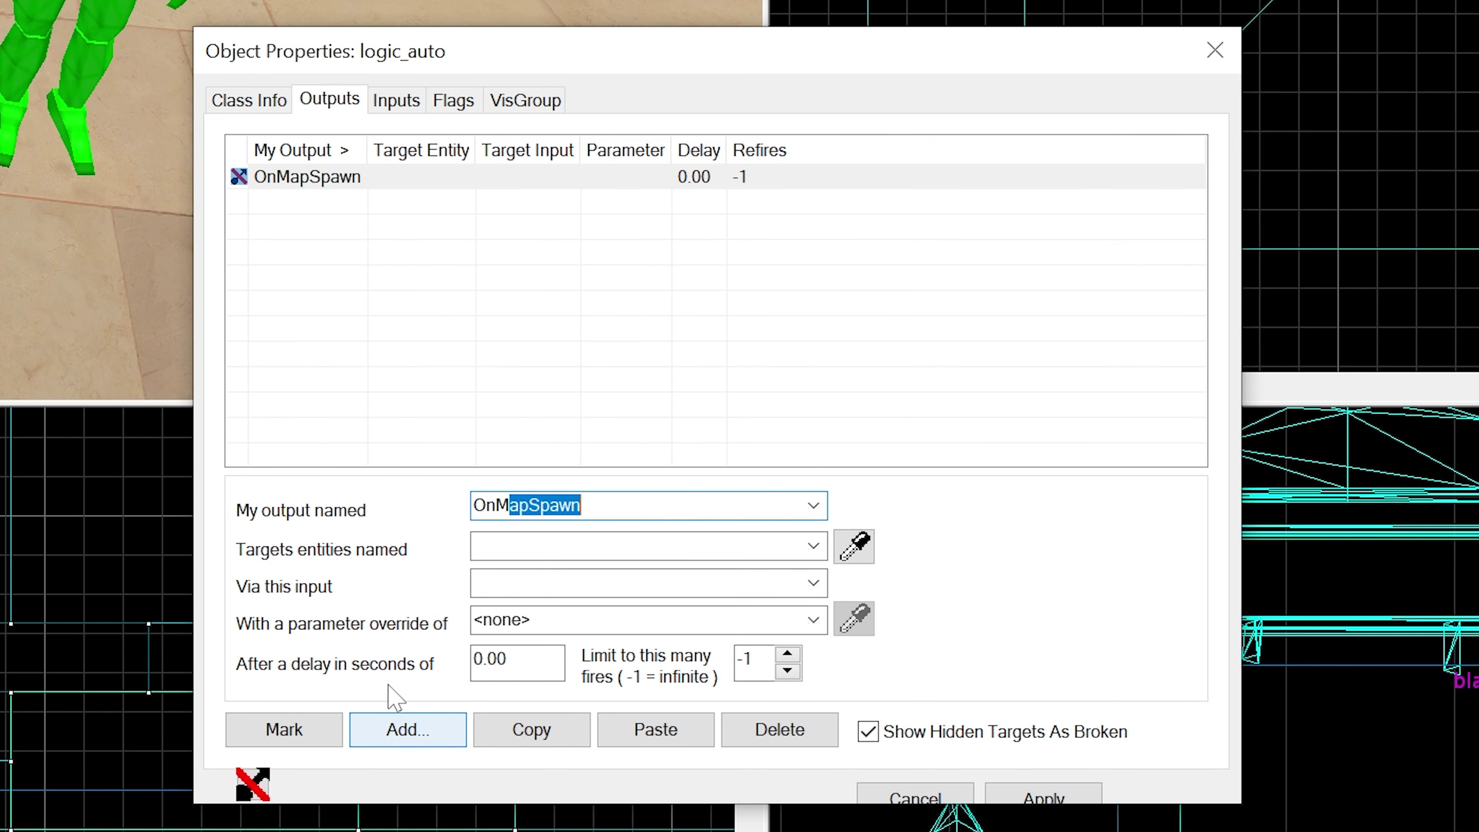
pyautogui.press('Tab')
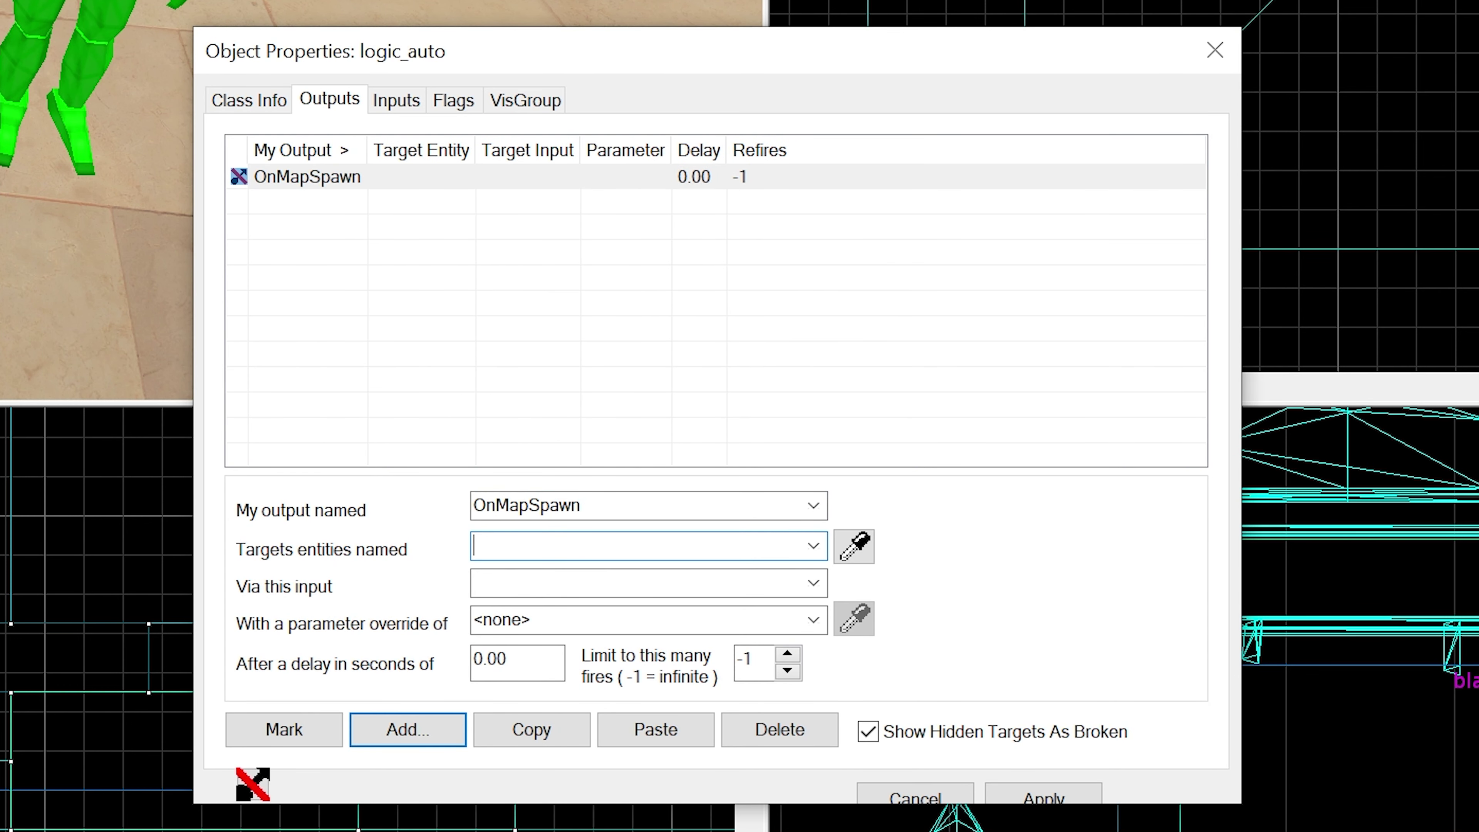
pyautogui.write('vl')
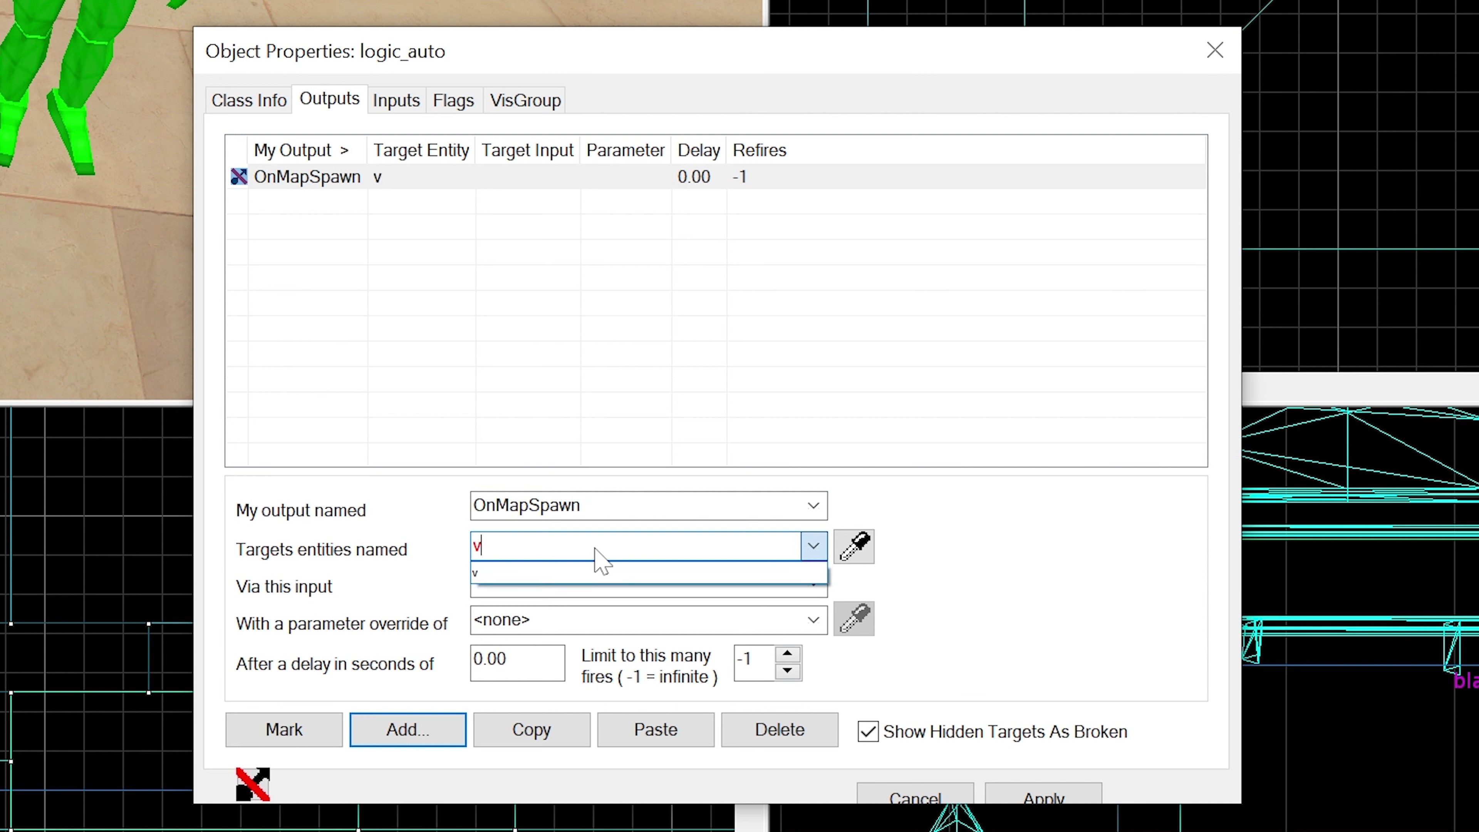
pyautogui.press('BackSpace')
pyautogui.write('black')
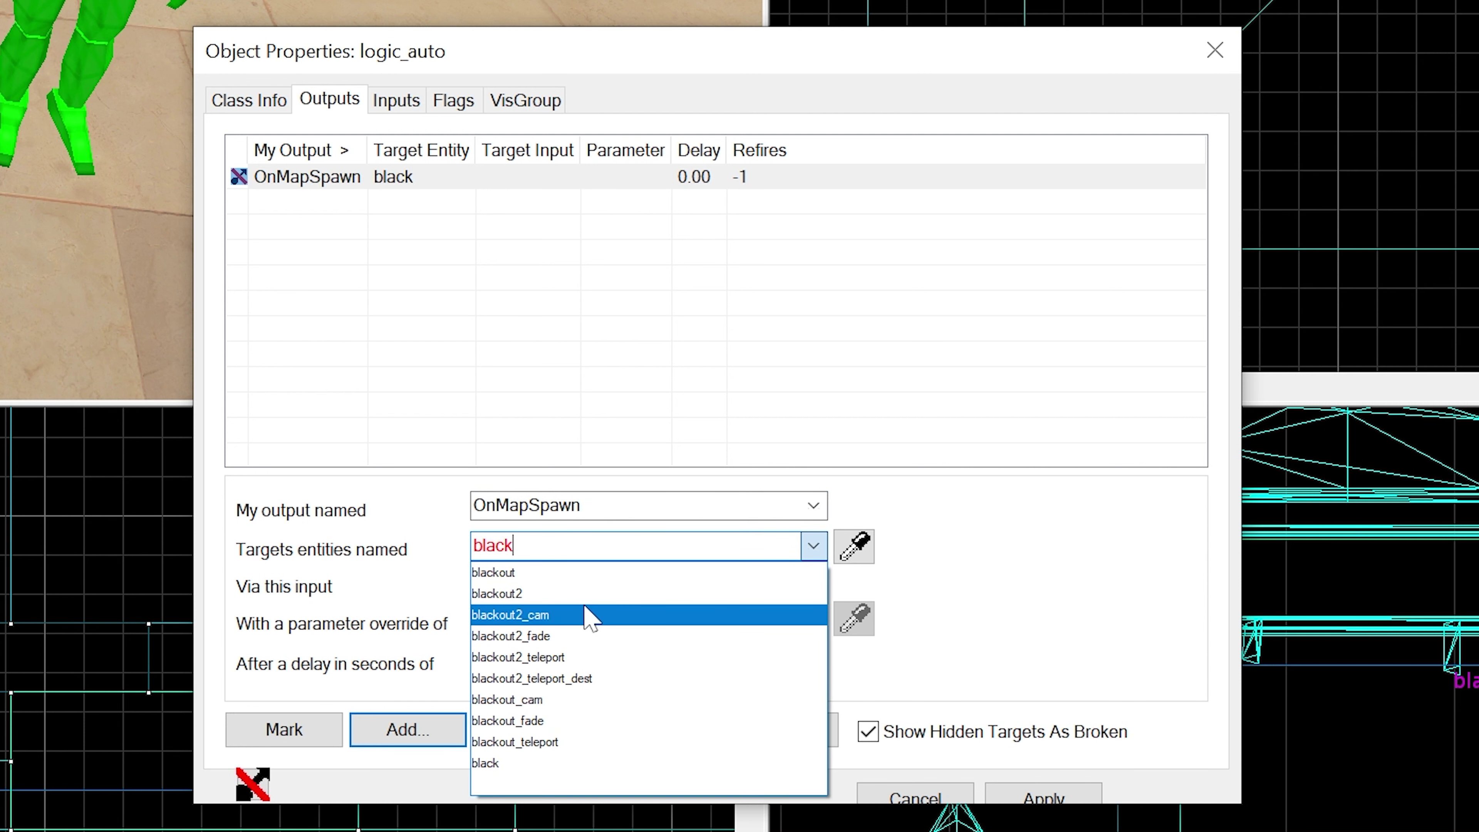
pyautogui.press('Tab')
# Set the blackout2_cam output's input to SetParentAttachment with the parameter vehicle_driver_eyes
pyautogui.write('Set')
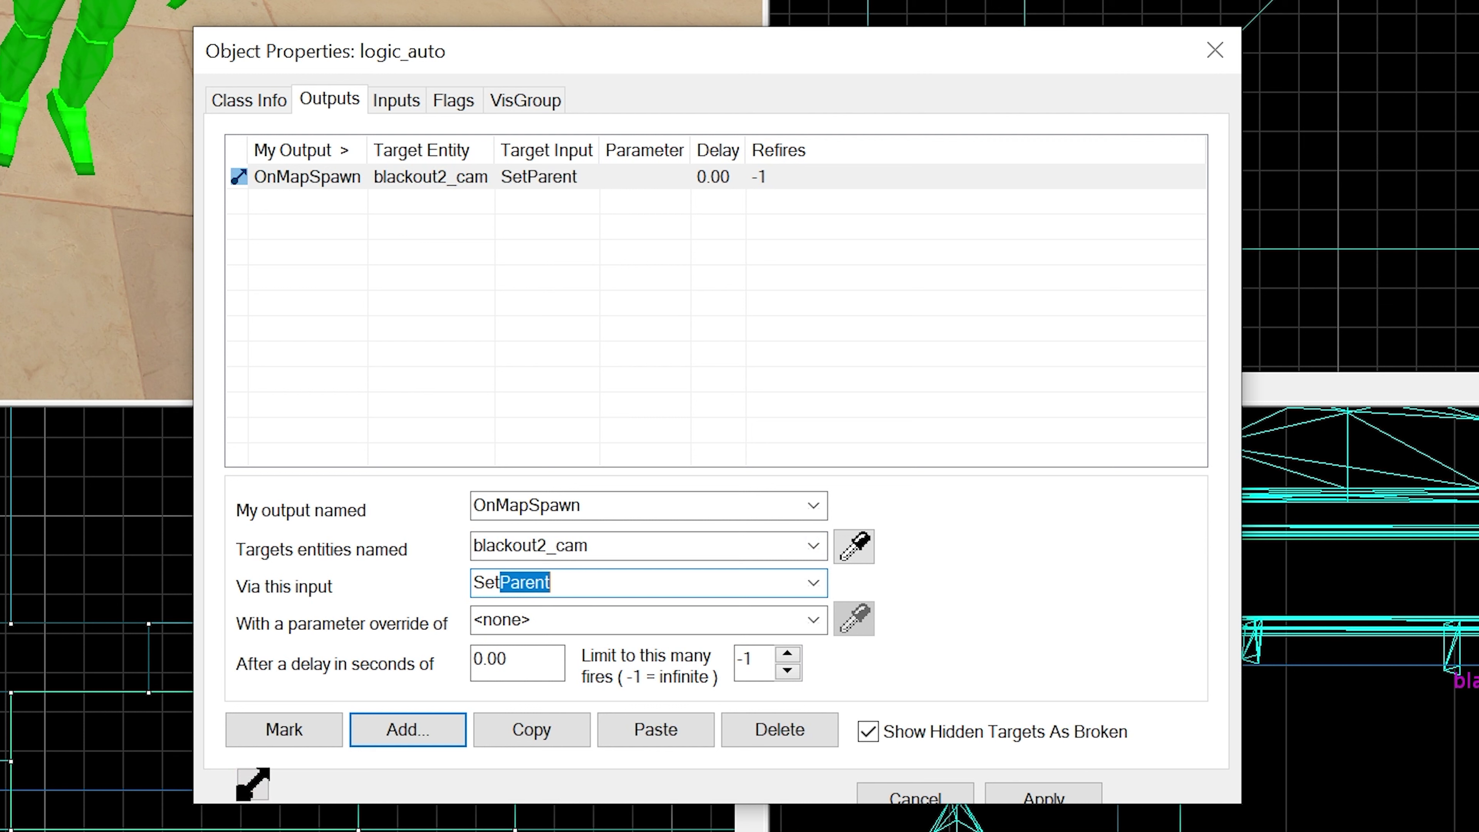
pyautogui.write('ParentAttachment')
pyautogui.press('Tab')
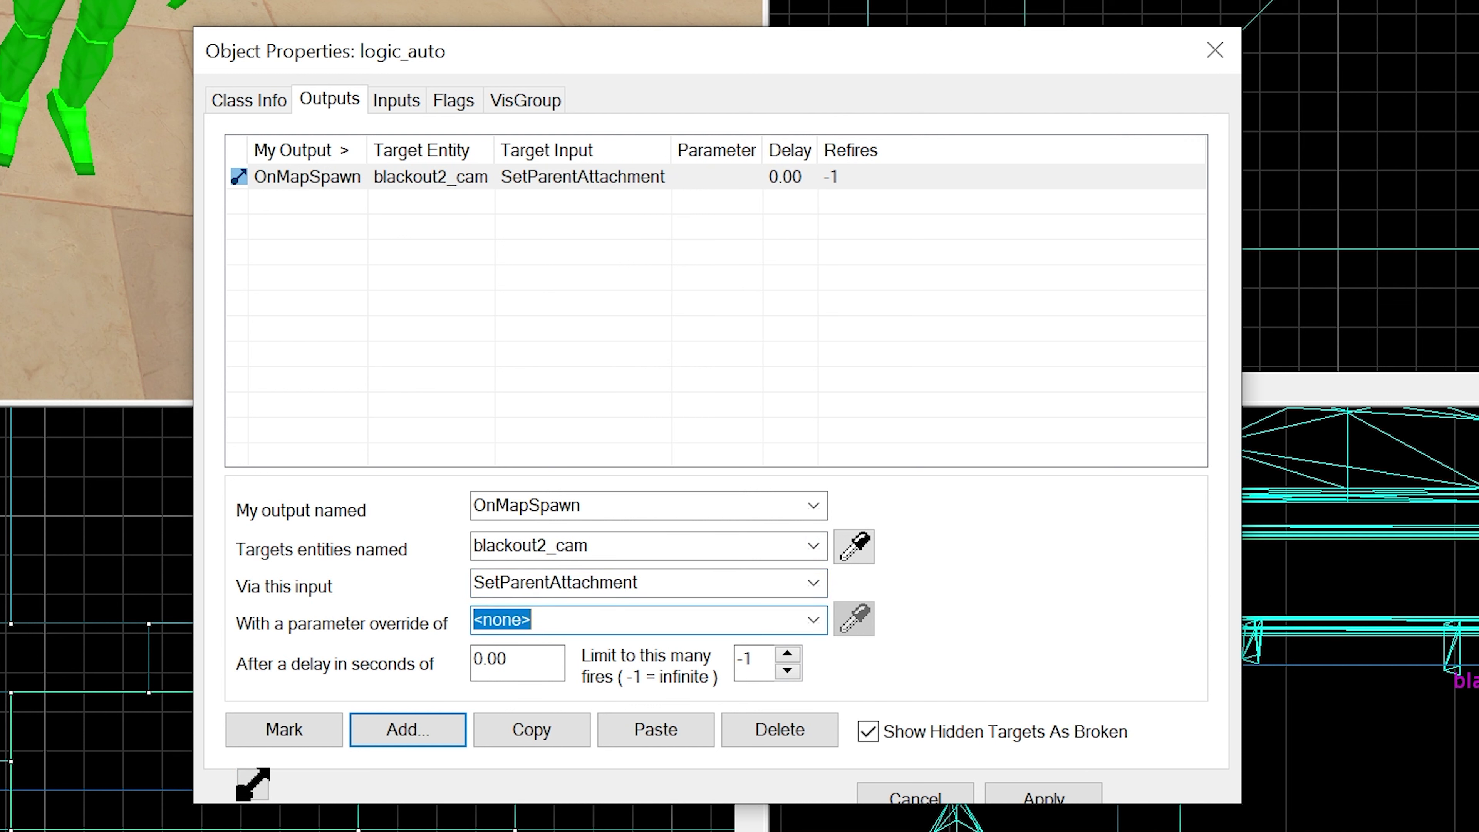
pyautogui.write('veh')
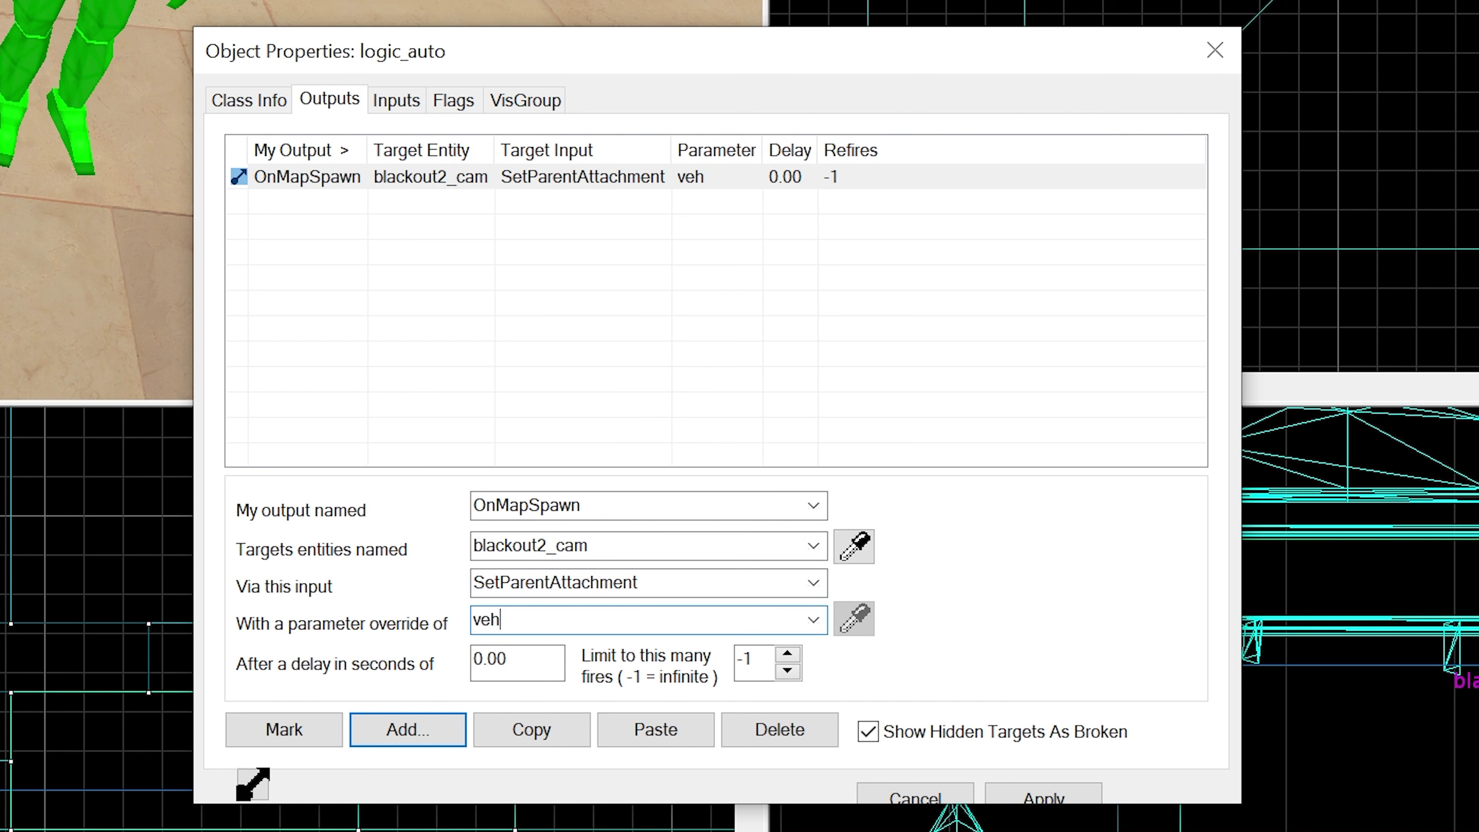
pyautogui.write('icle_+d')
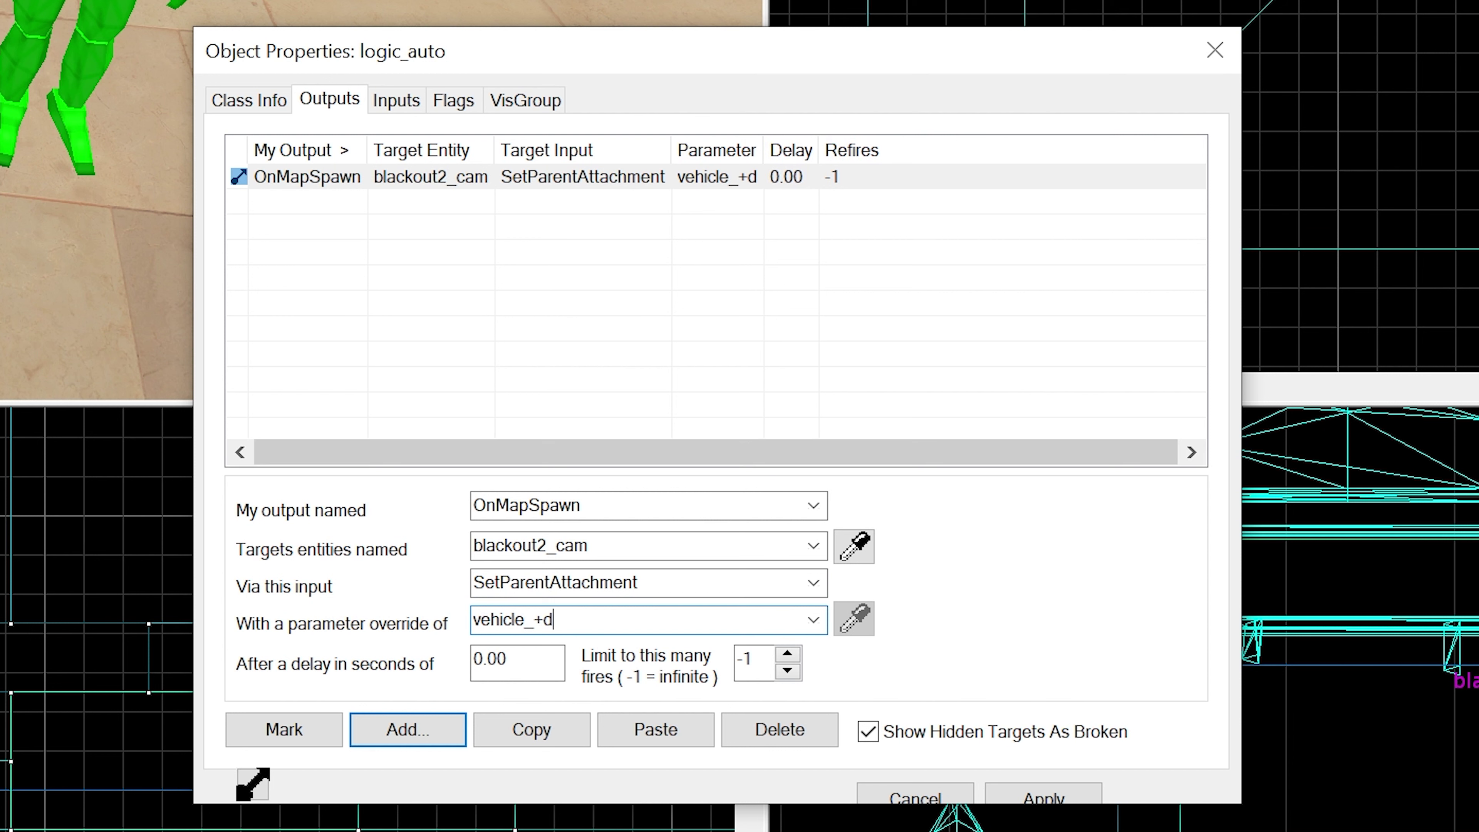
pyautogui.write('river_eyes')
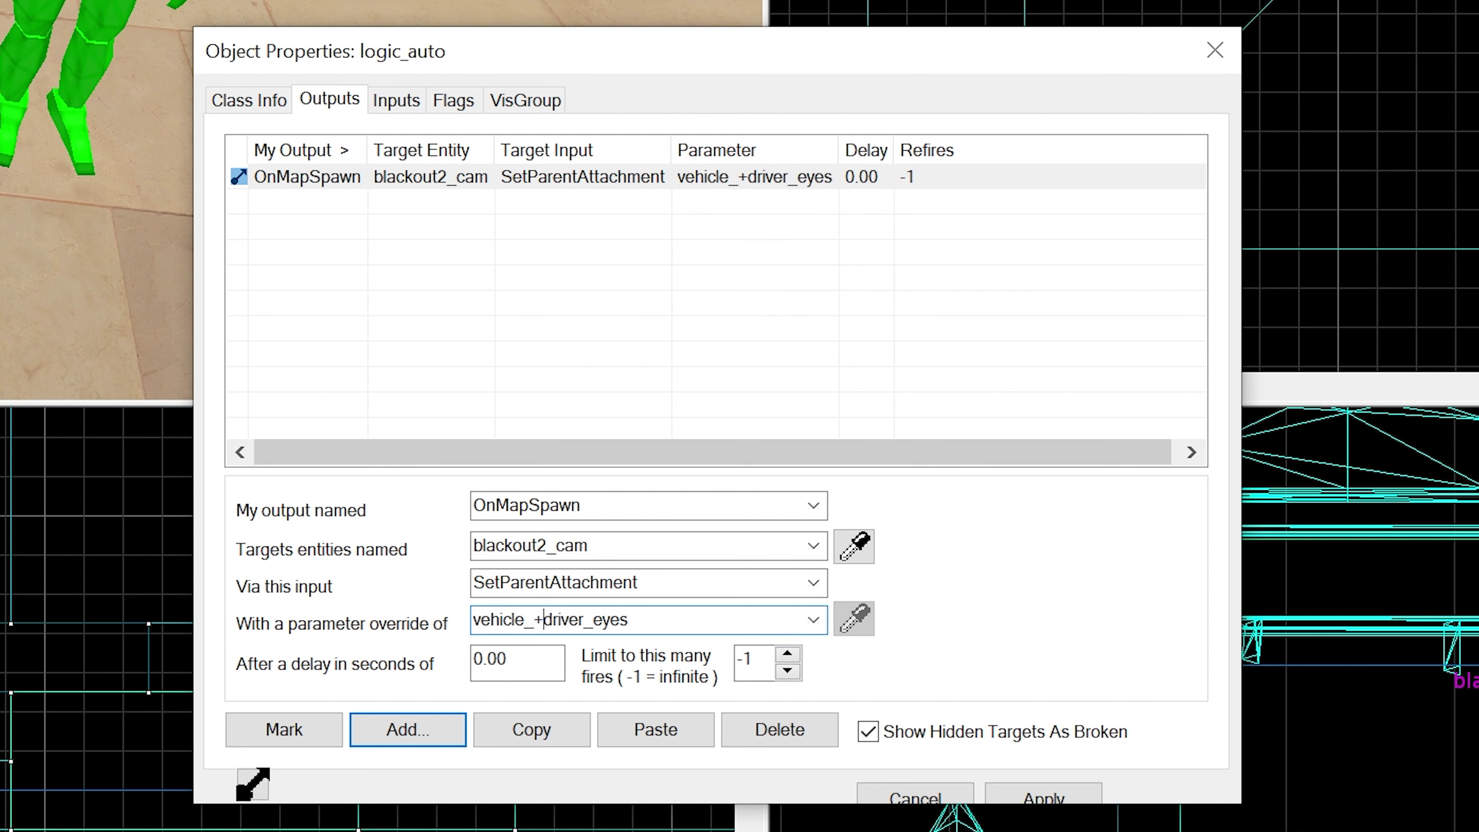
pyautogui.press('BackSpace')
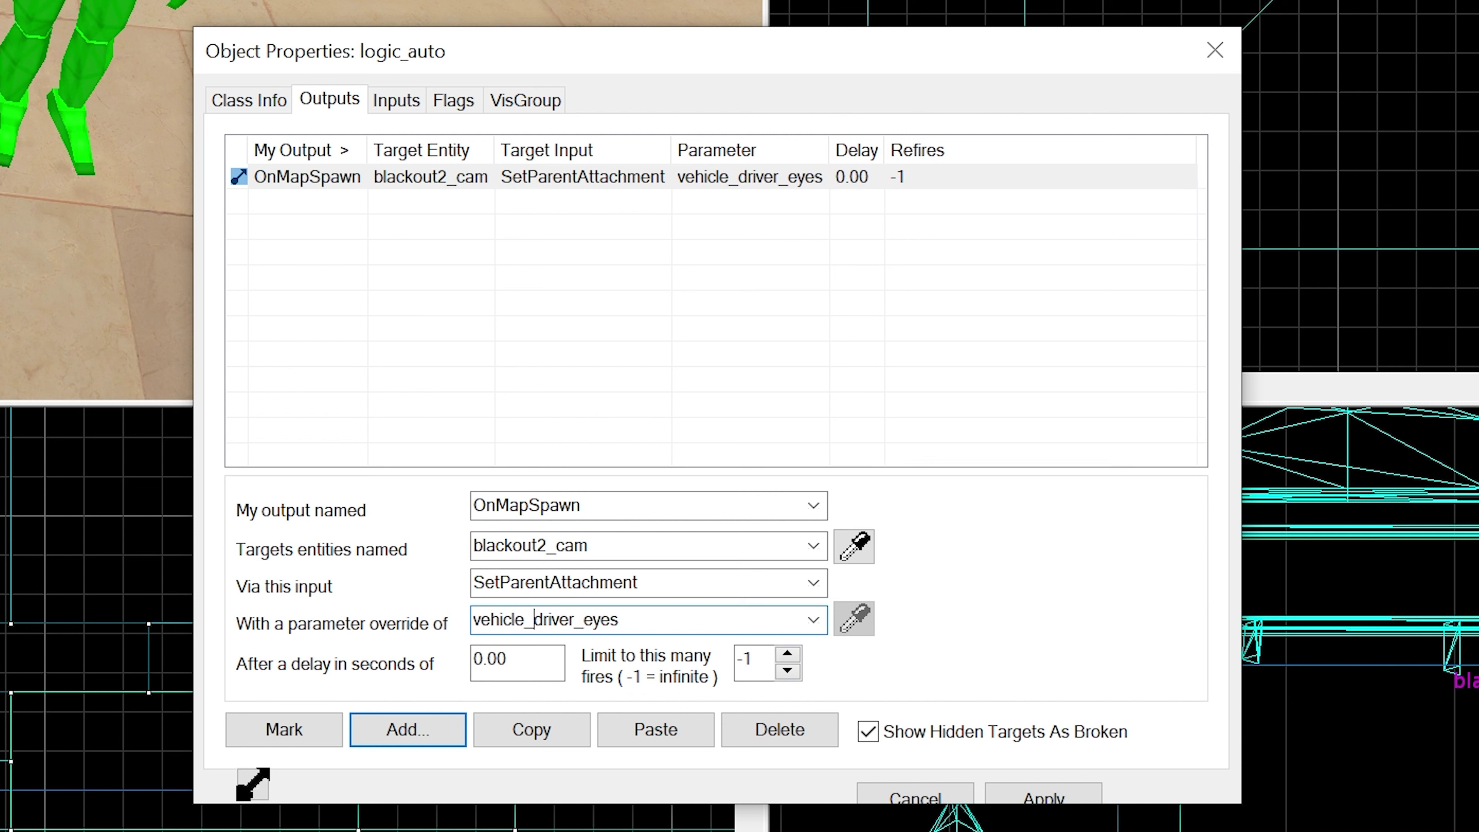
# Add a second OnMapSpawn output that fires Enable on blackout2_cam
pyautogui.click(438, 732)
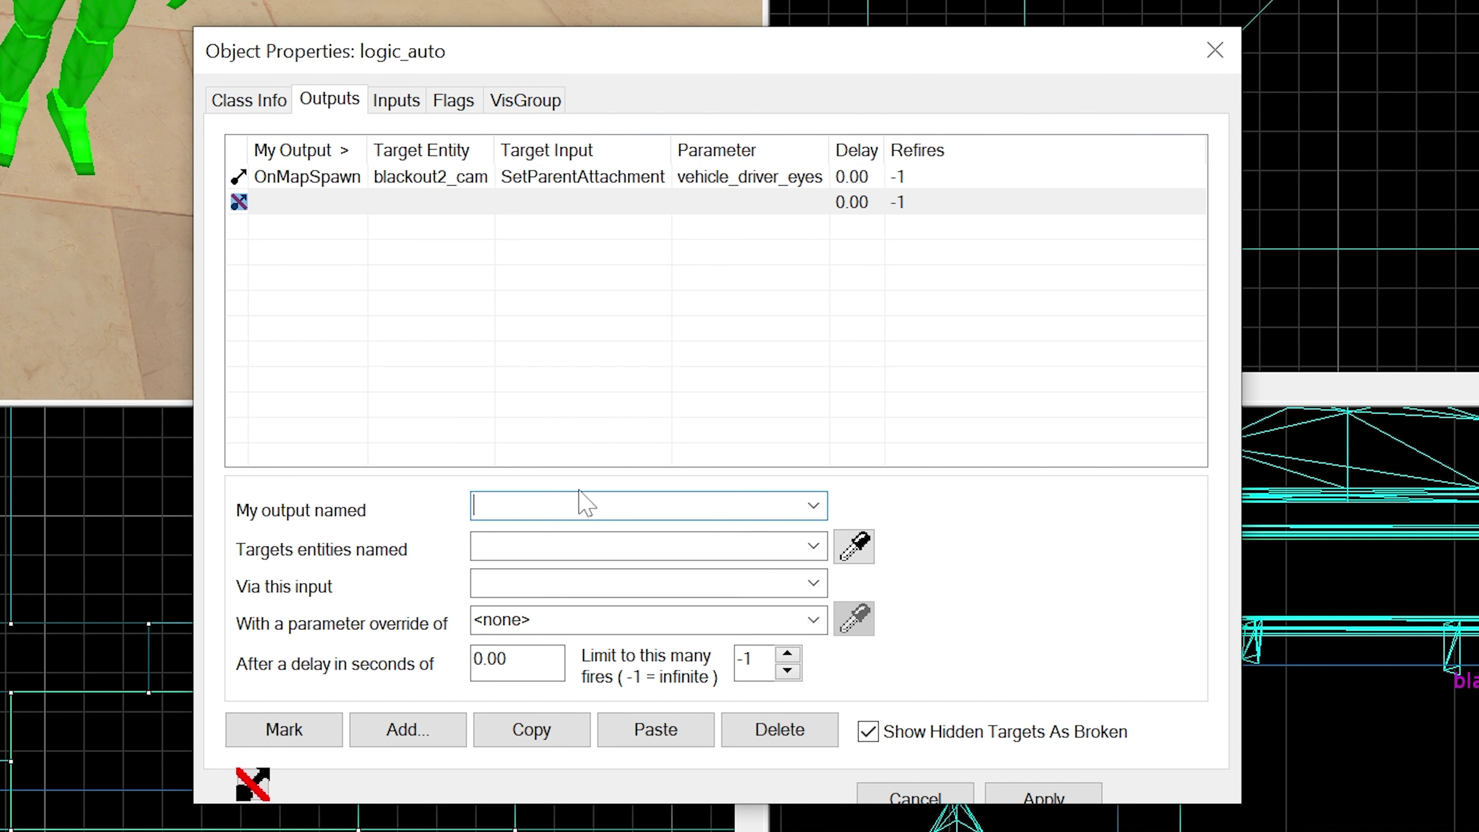
pyautogui.write('OnMapSpawn')
pyautogui.click(568, 543)
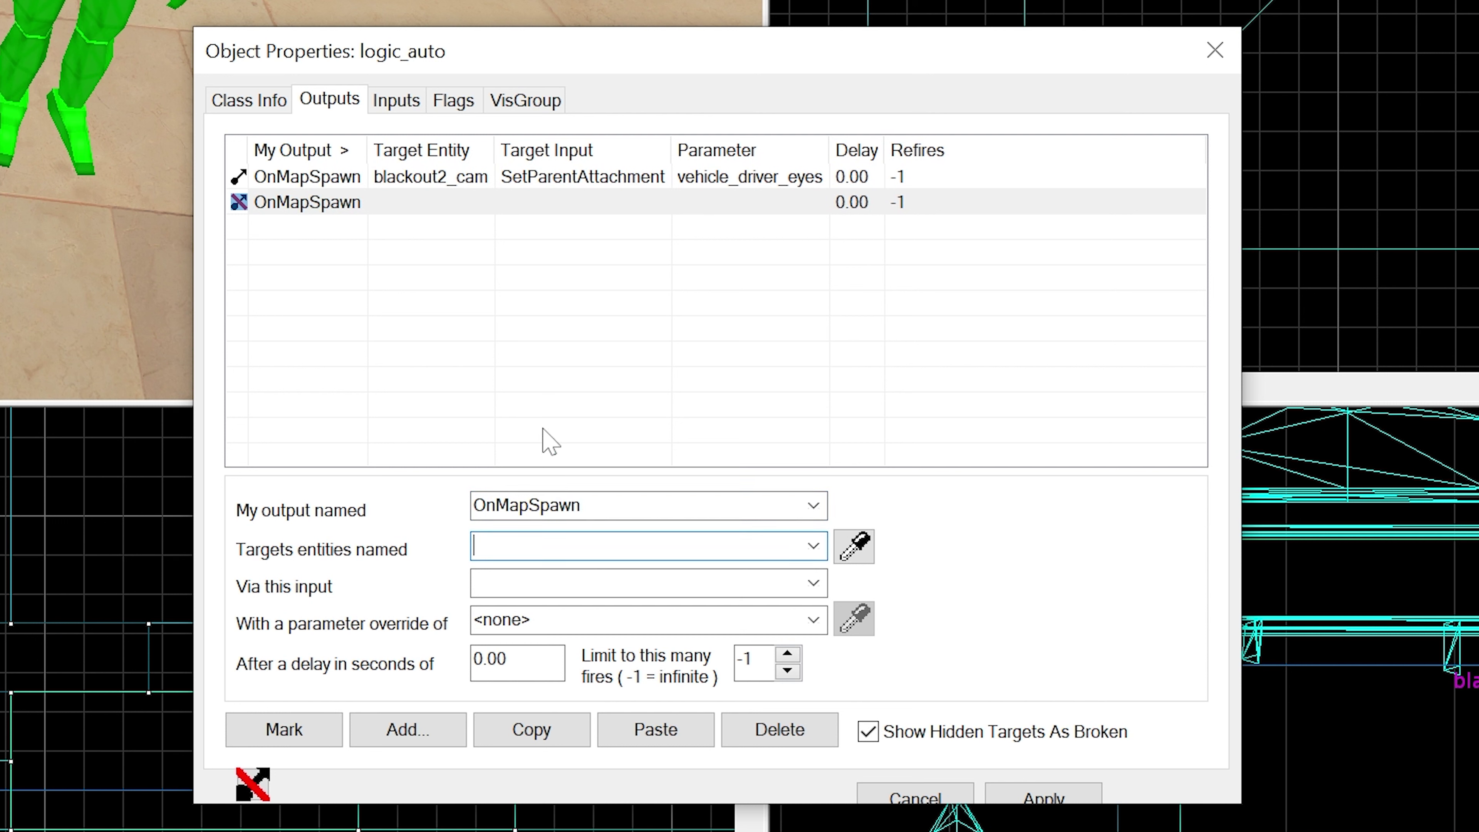
pyautogui.write('b')
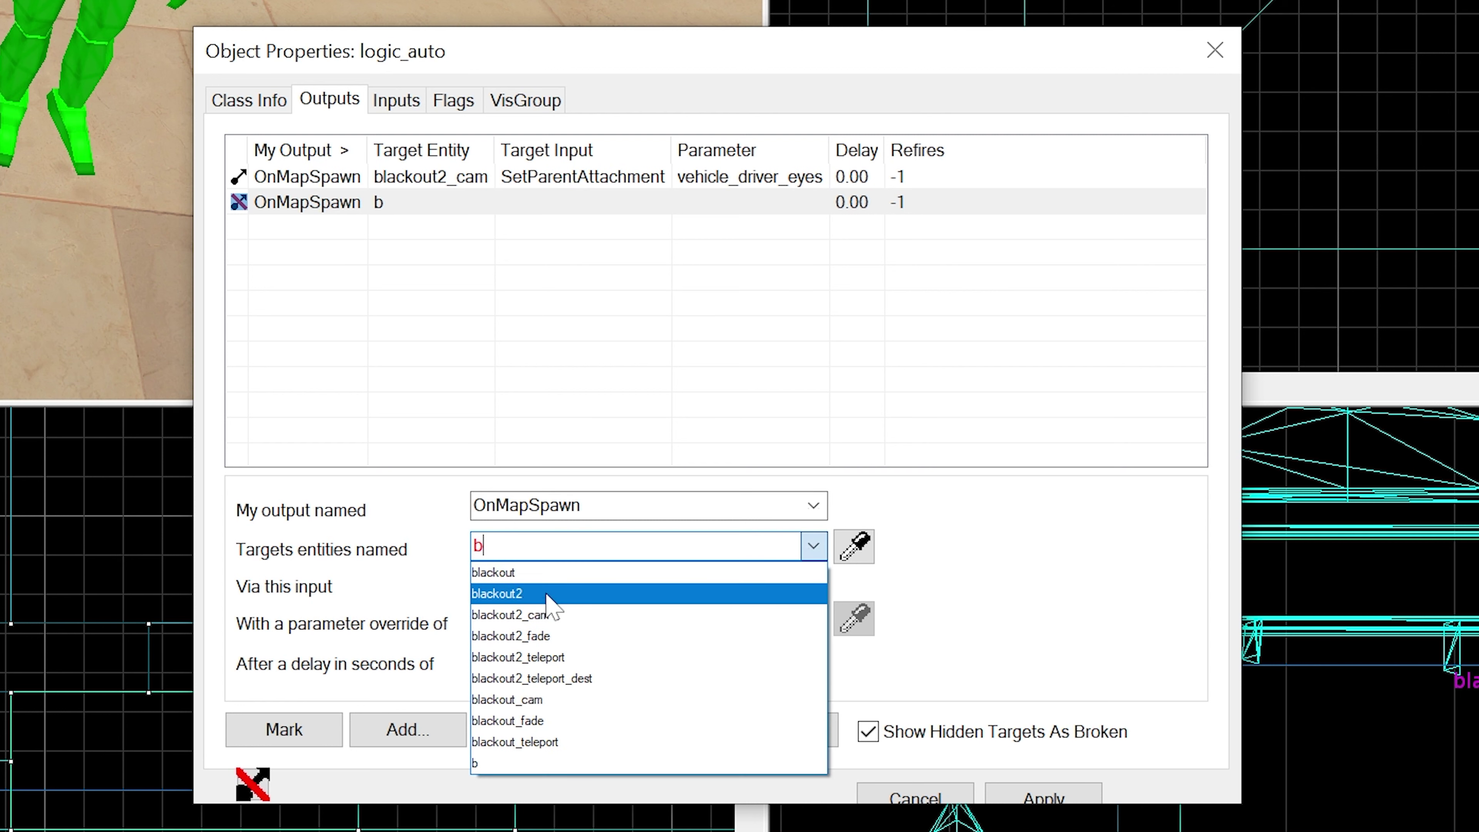
pyautogui.click(551, 615)
pyautogui.click(542, 588)
pyautogui.write('Enable')
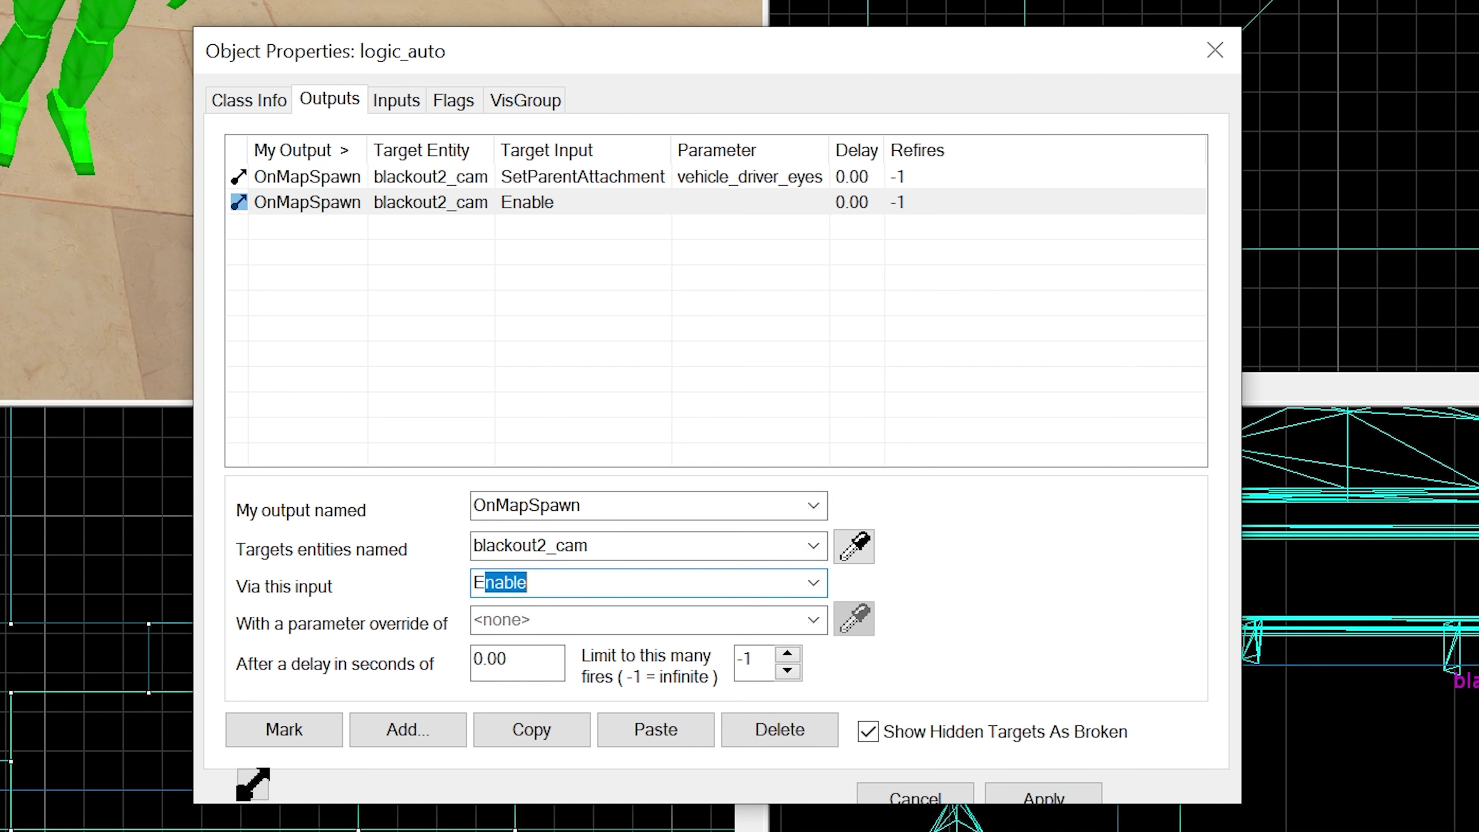
# Add an OnMapSpawn output that fires the Fade input on blackout2_fade
pyautogui.click(406, 729)
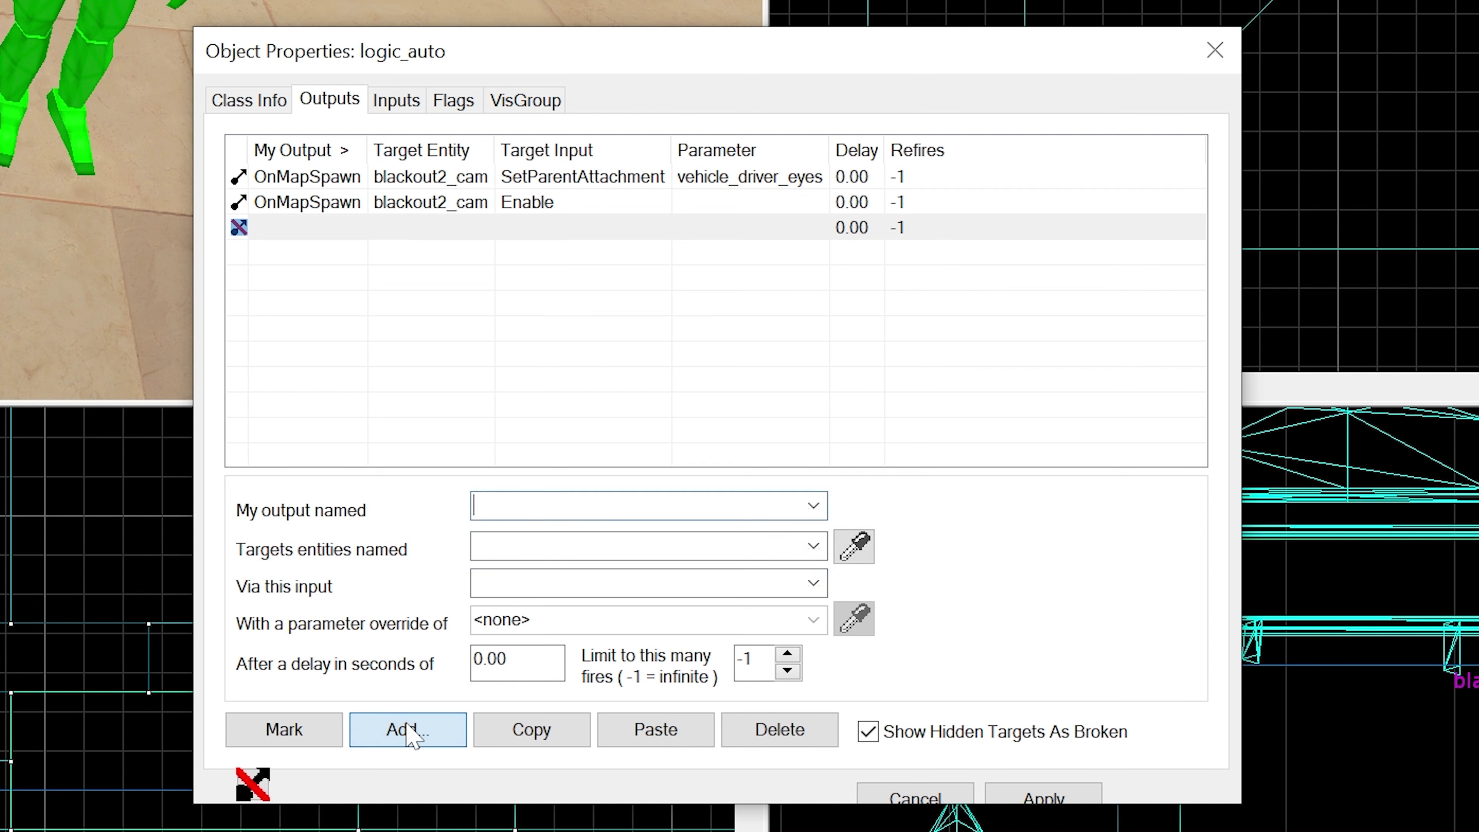
pyautogui.write('OnMapSpawn')
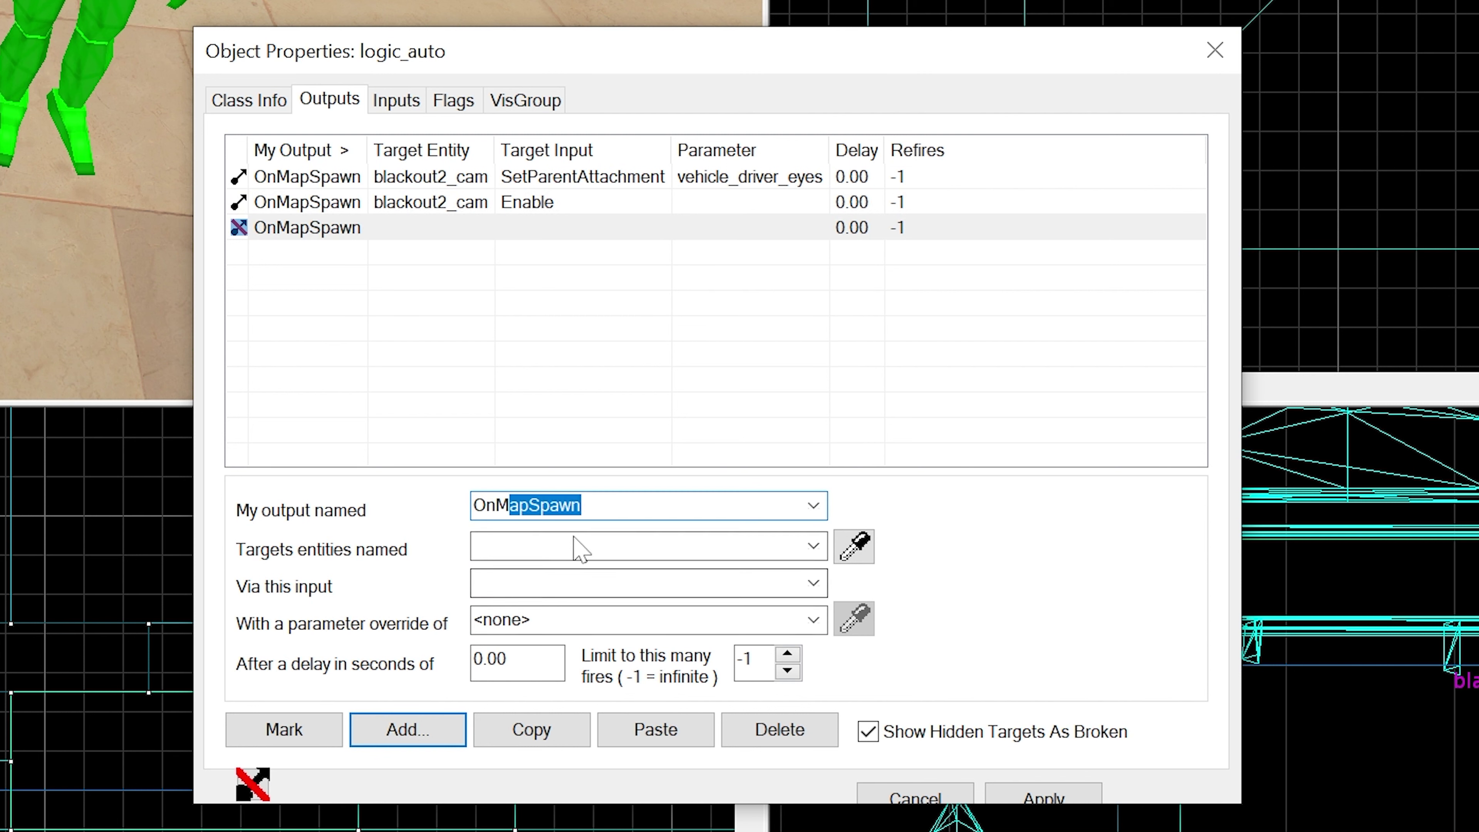
pyautogui.click(578, 546)
pyautogui.write('black')
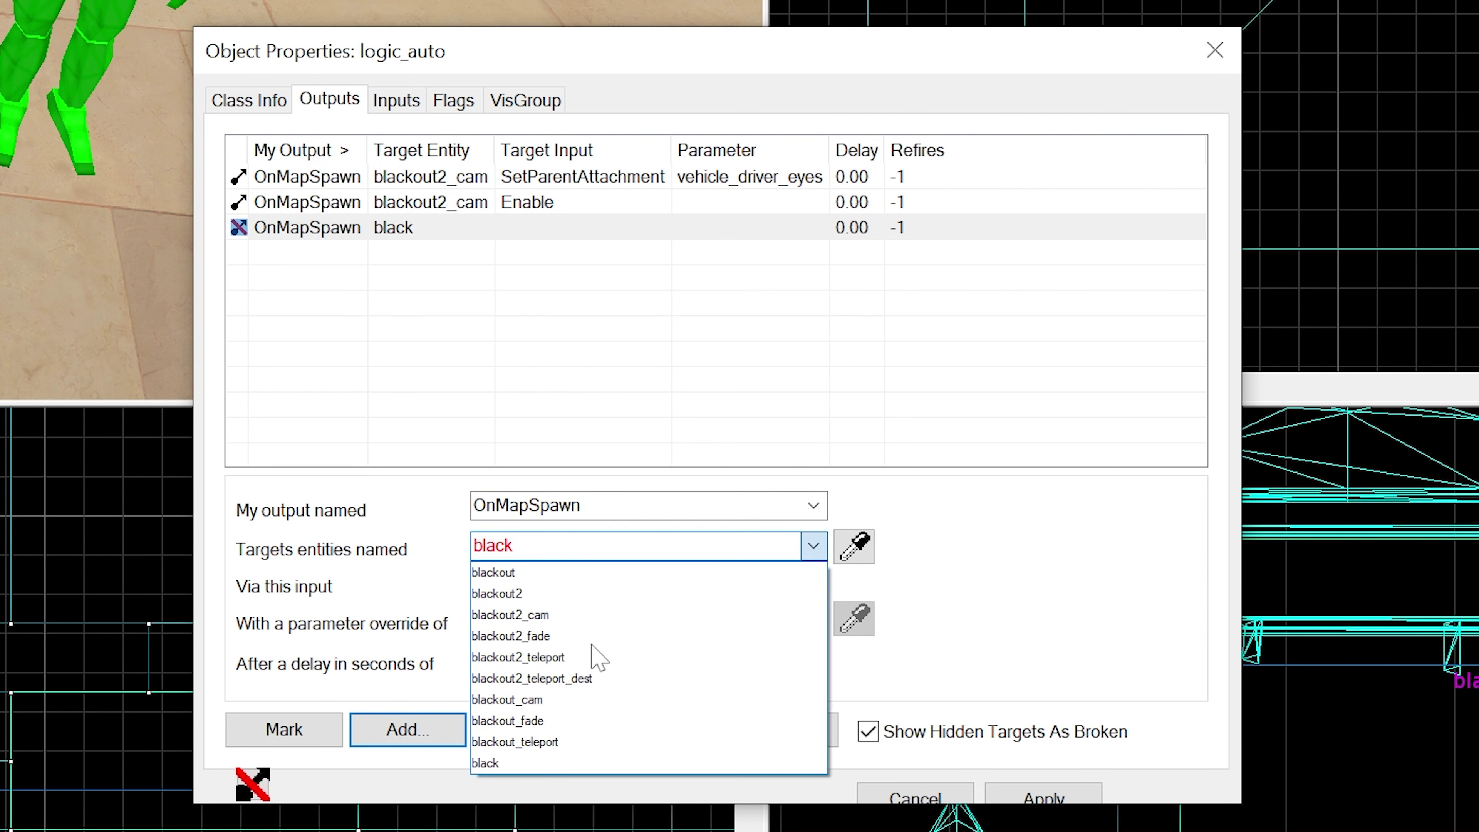
pyautogui.click(553, 636)
pyautogui.press('Tab')
pyautogui.write('Fade')
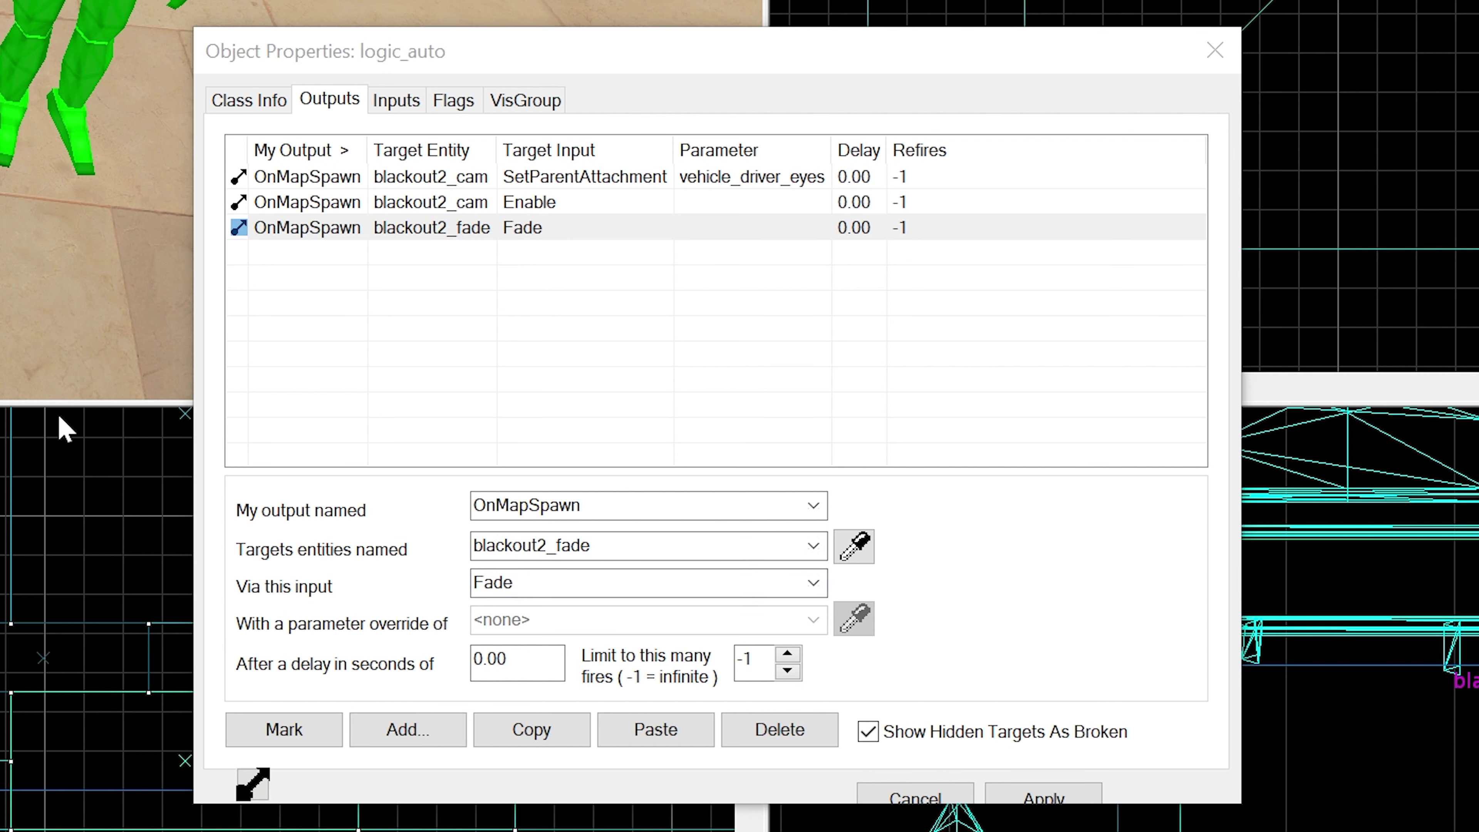
# Add an OnMapSpawn output to the logic_auto that fires SetAnimation on blackout2 with the parameter exit1
pyautogui.click(390, 736)
pyautogui.write('On')
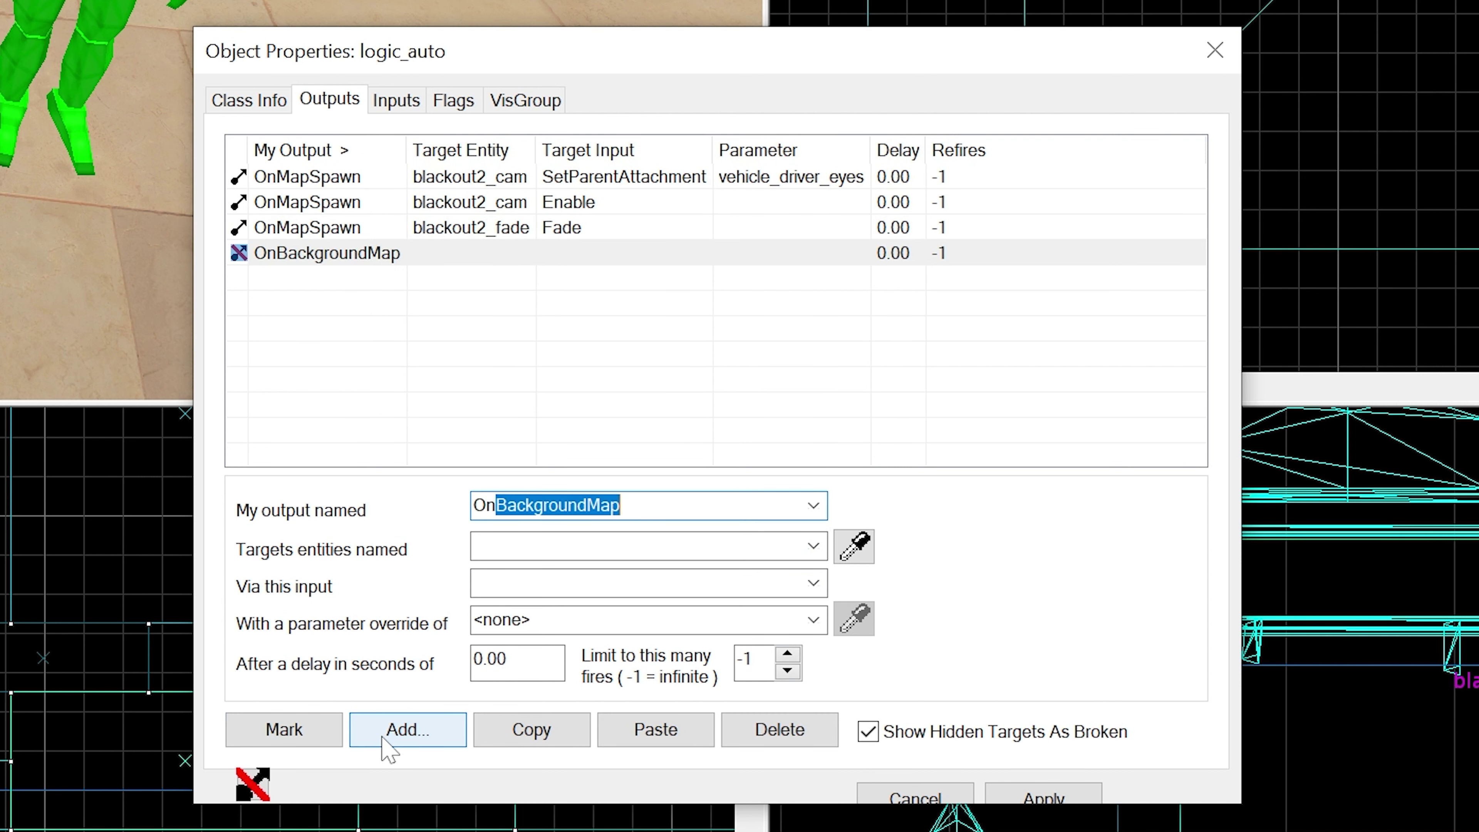
pyautogui.write('MapSpawn')
pyautogui.press('Tab')
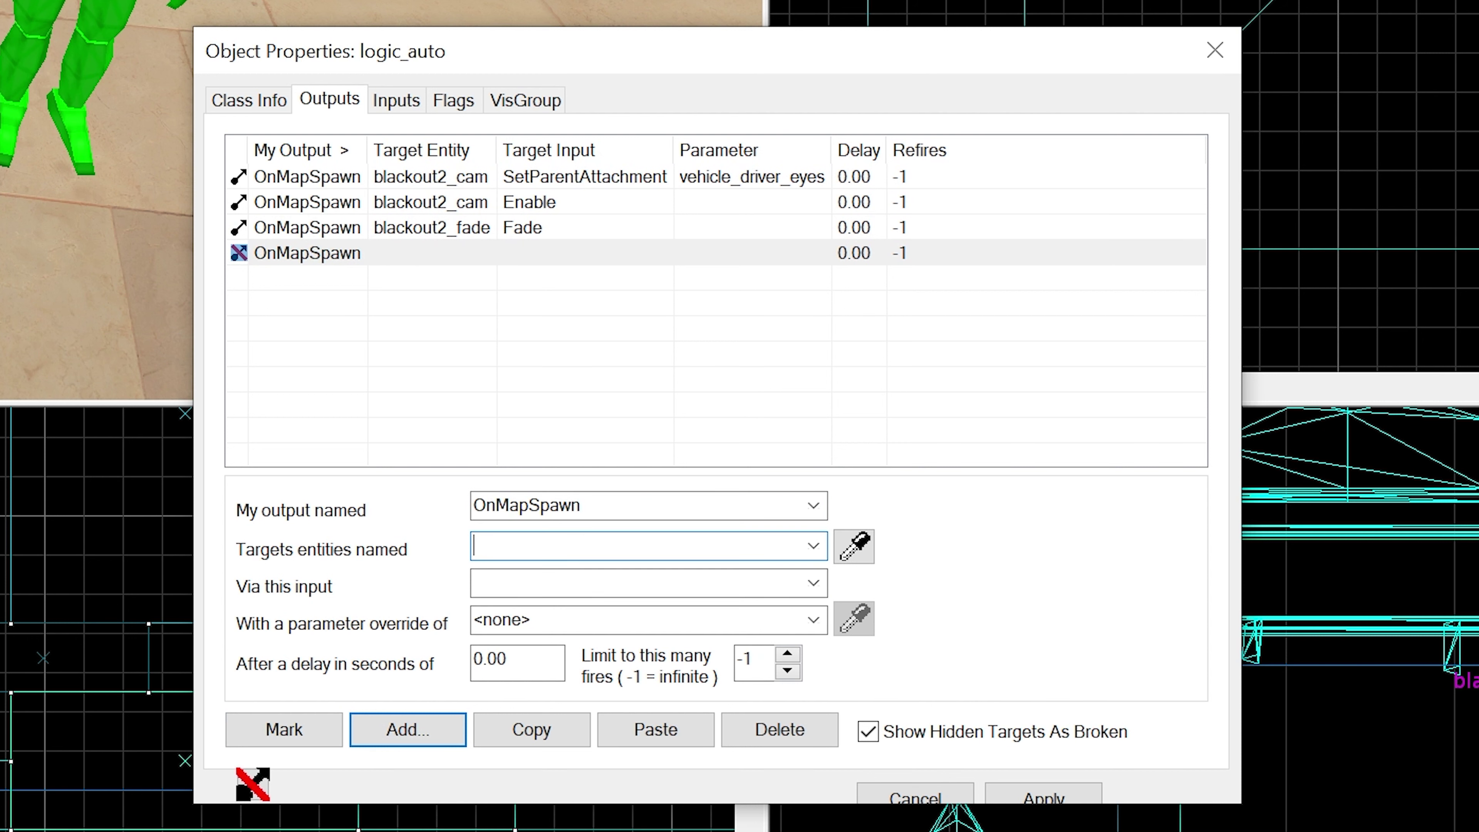
pyautogui.write('black')
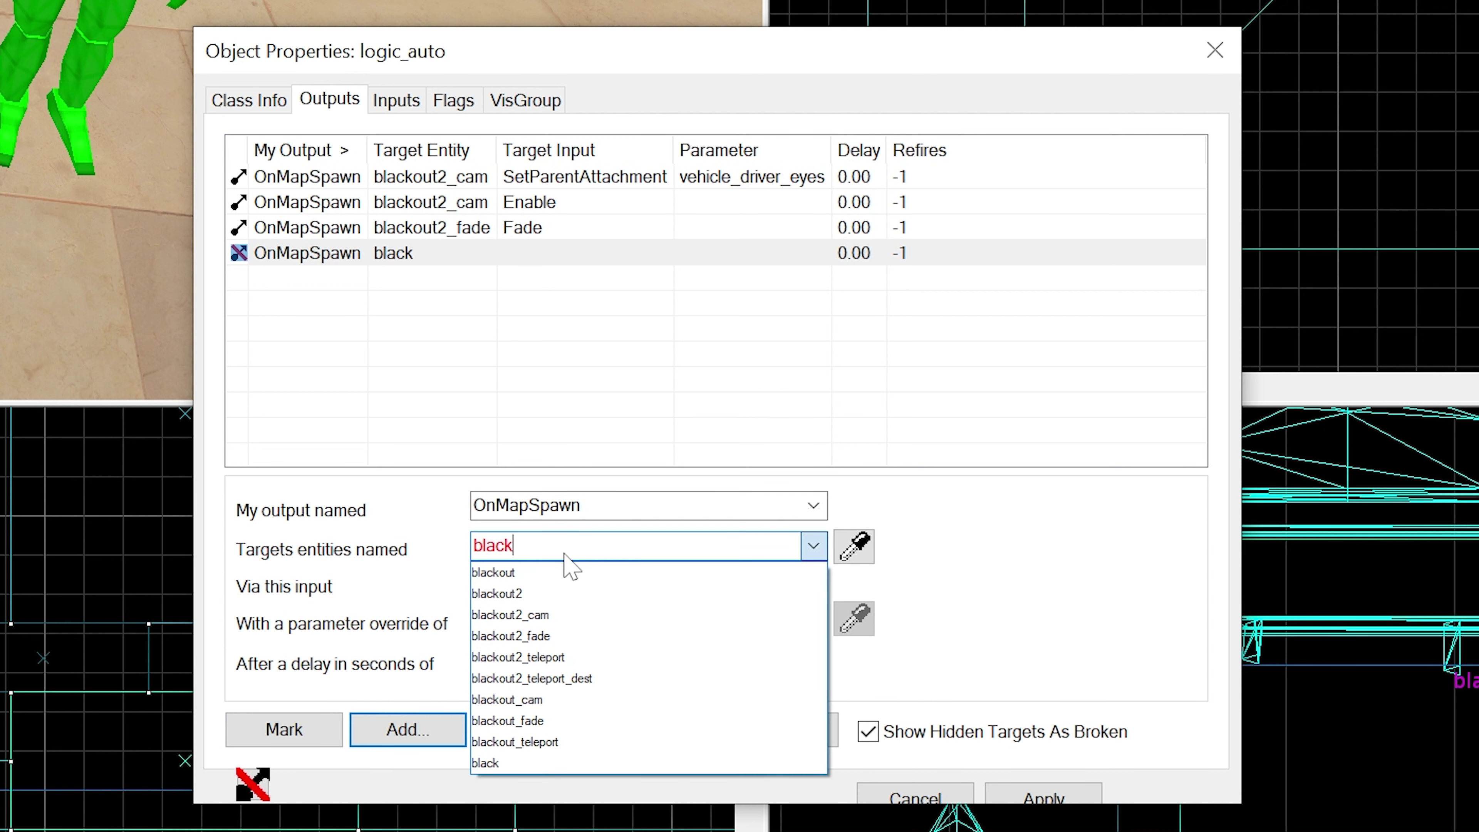
pyautogui.click(613, 593)
pyautogui.press('Tab')
pyautogui.write('Set')
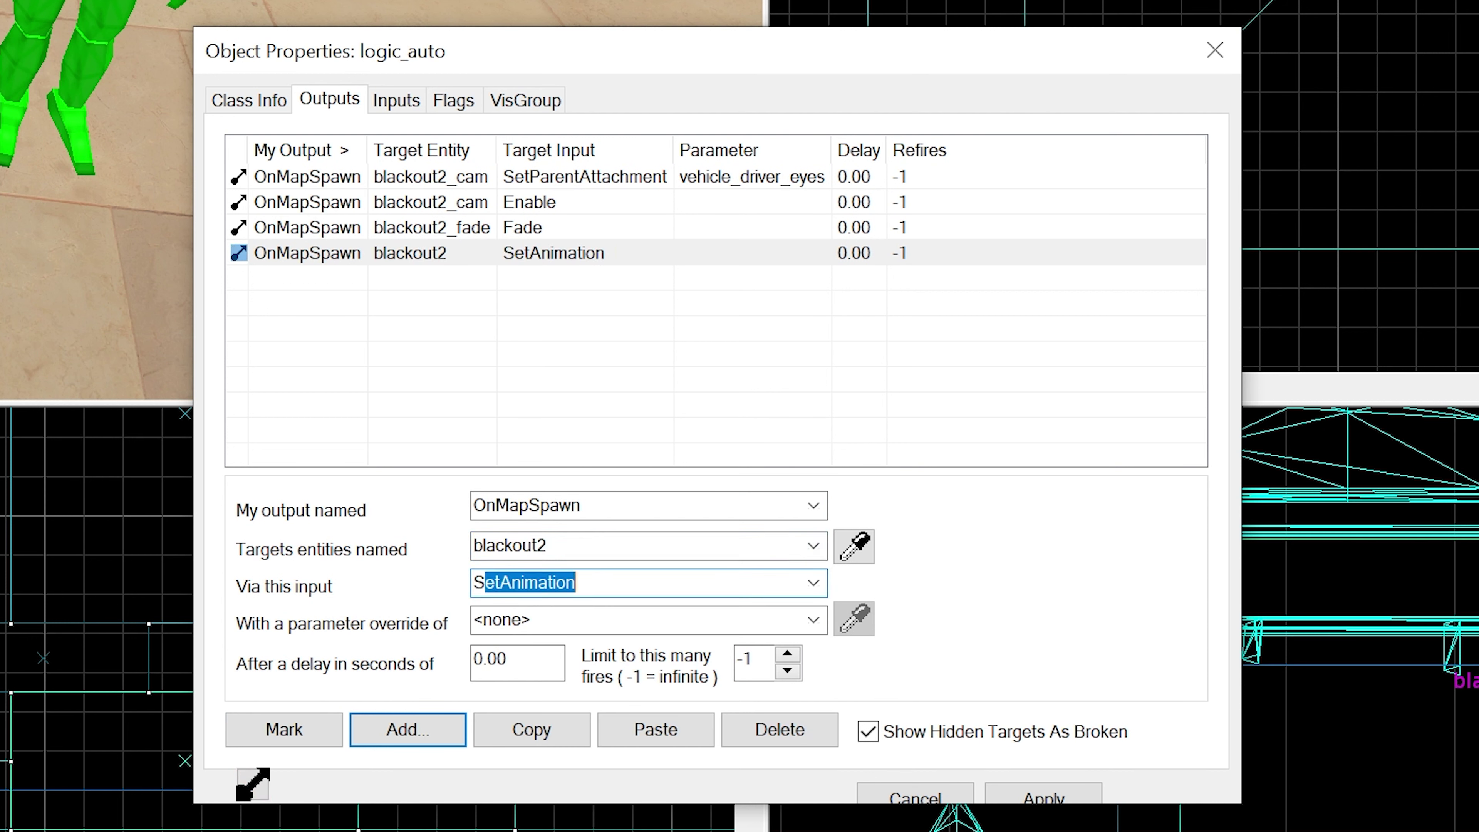
pyautogui.press('Tab')
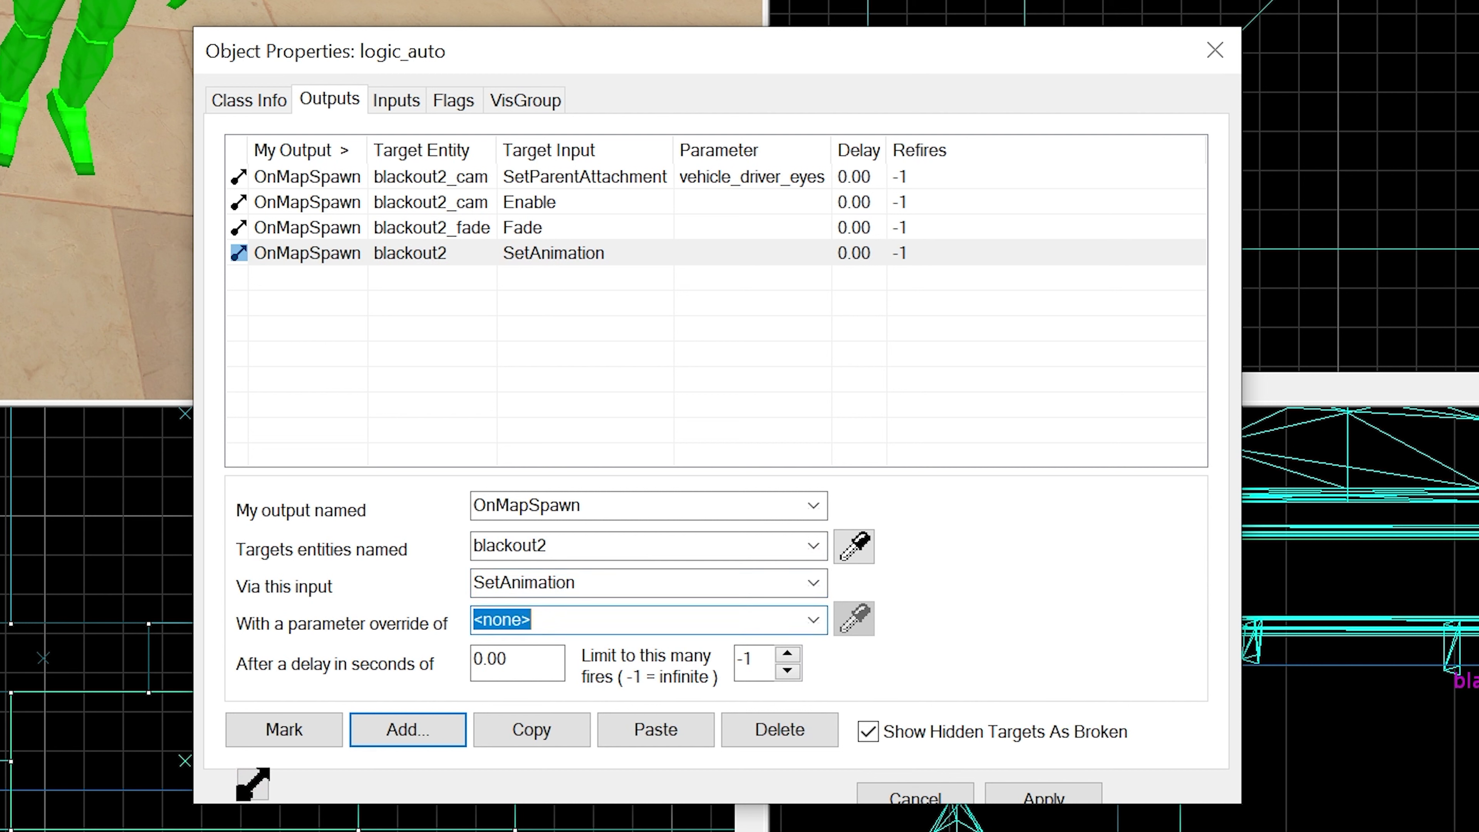
pyautogui.write('exit1')
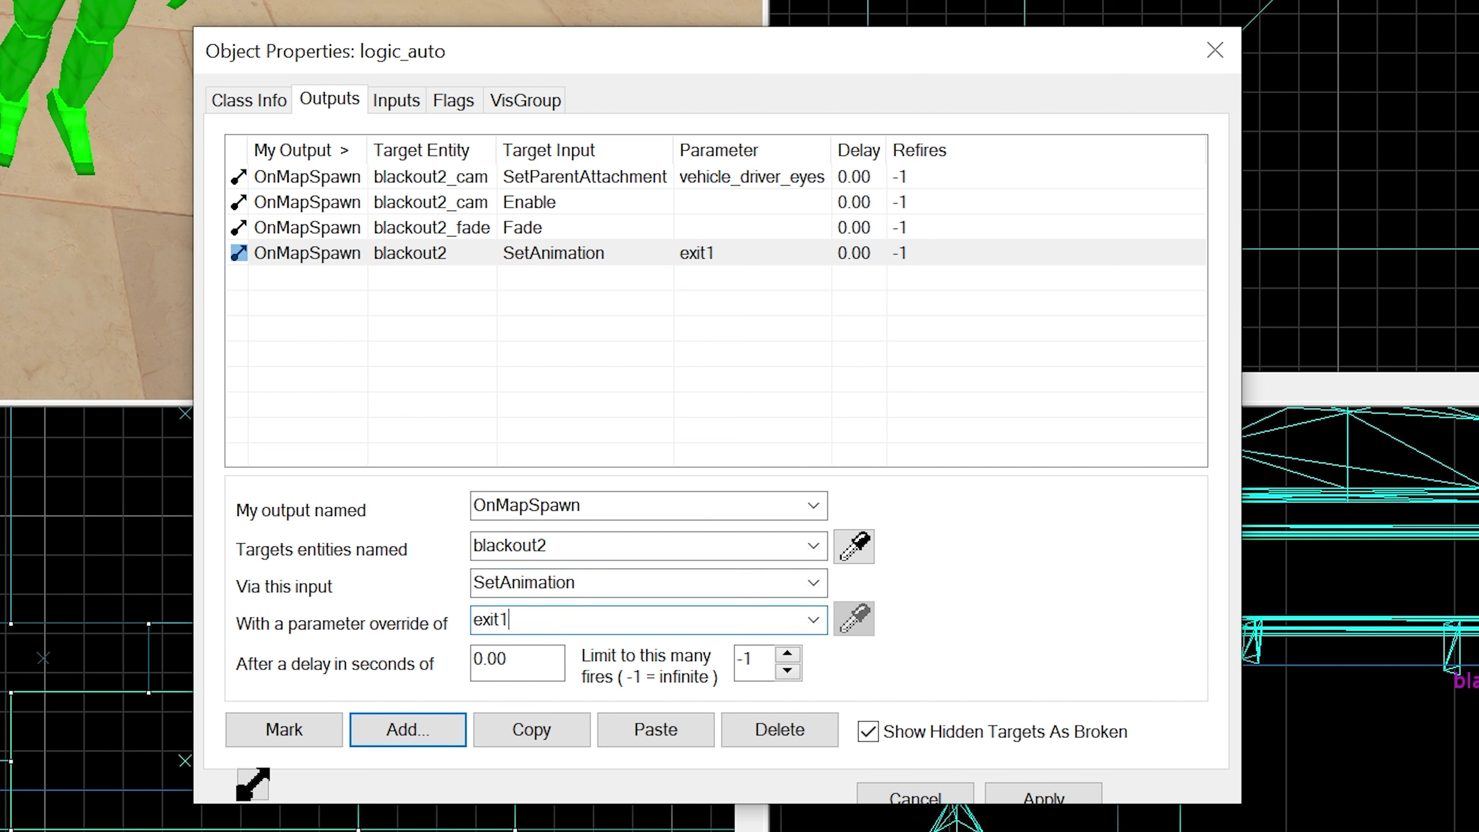
pyautogui.click(1077, 797)
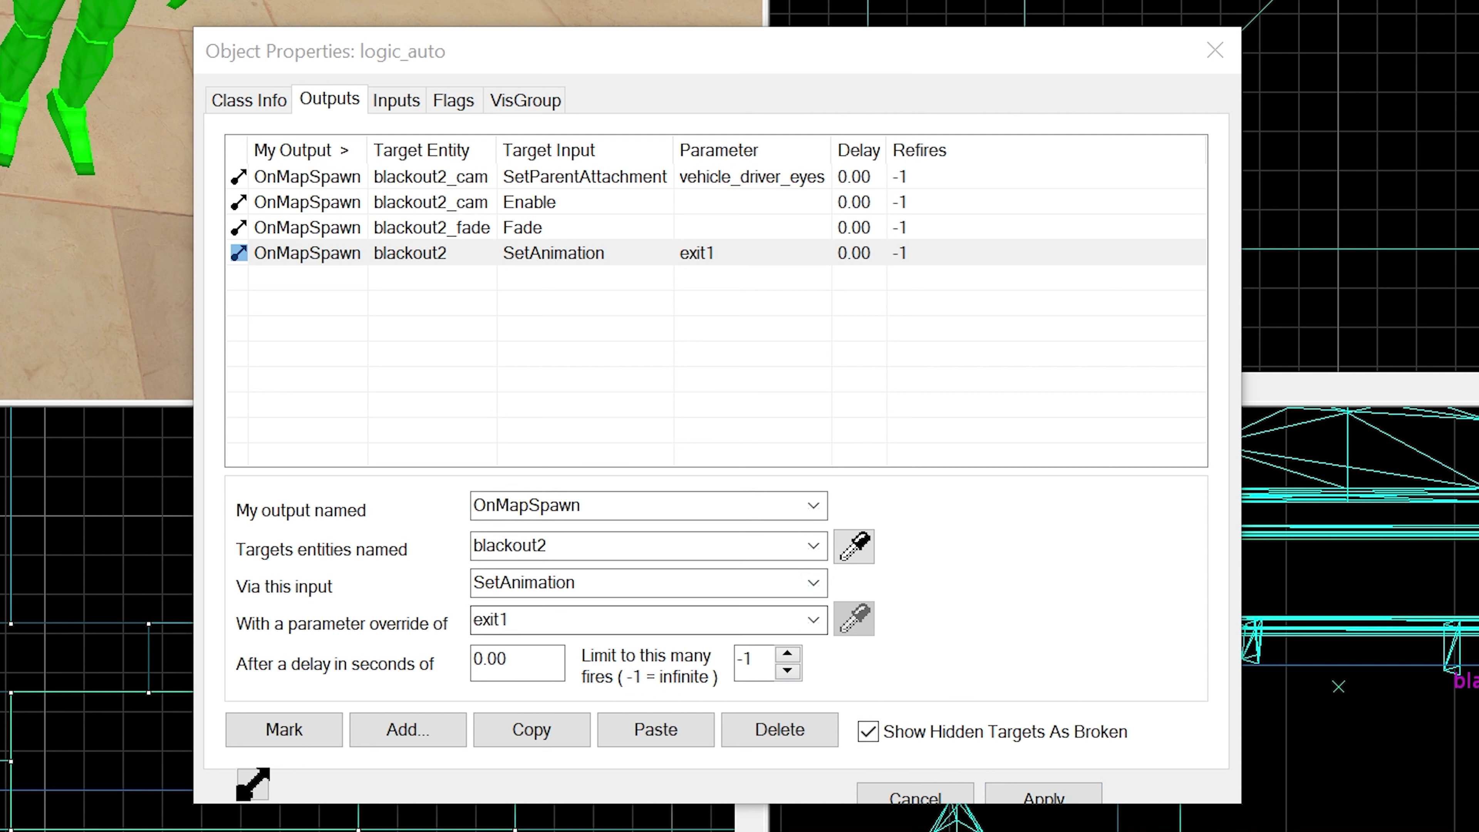
# Set the blackout2 SetAnimation output's delay to 2 seconds, apply it and close the logic_auto properties
pyautogui.click(514, 661)
pyautogui.moveTo(508, 661); pyautogui.dragTo(448, 673)
pyautogui.write('2')
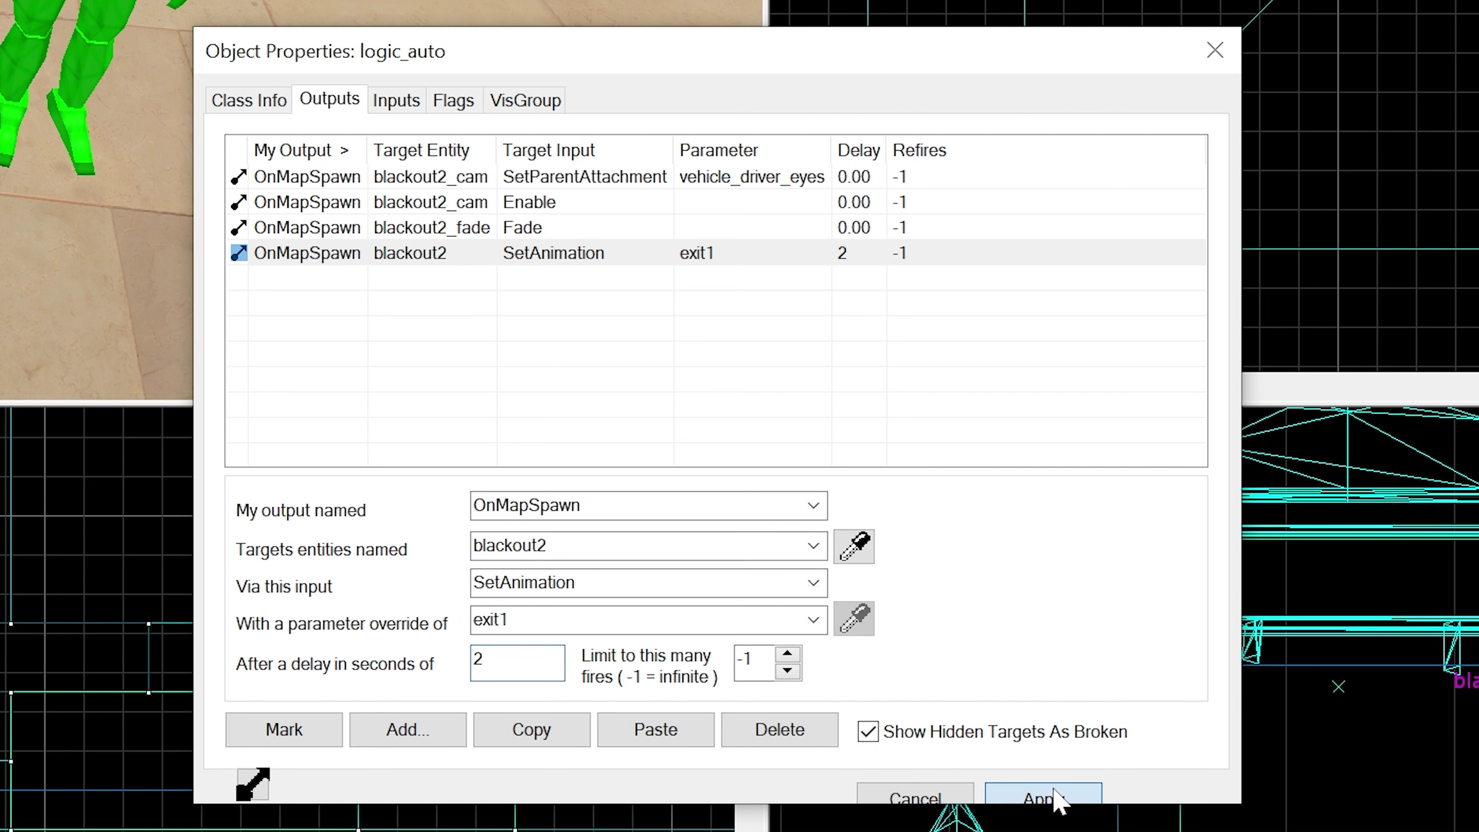
pyautogui.click(1055, 797)
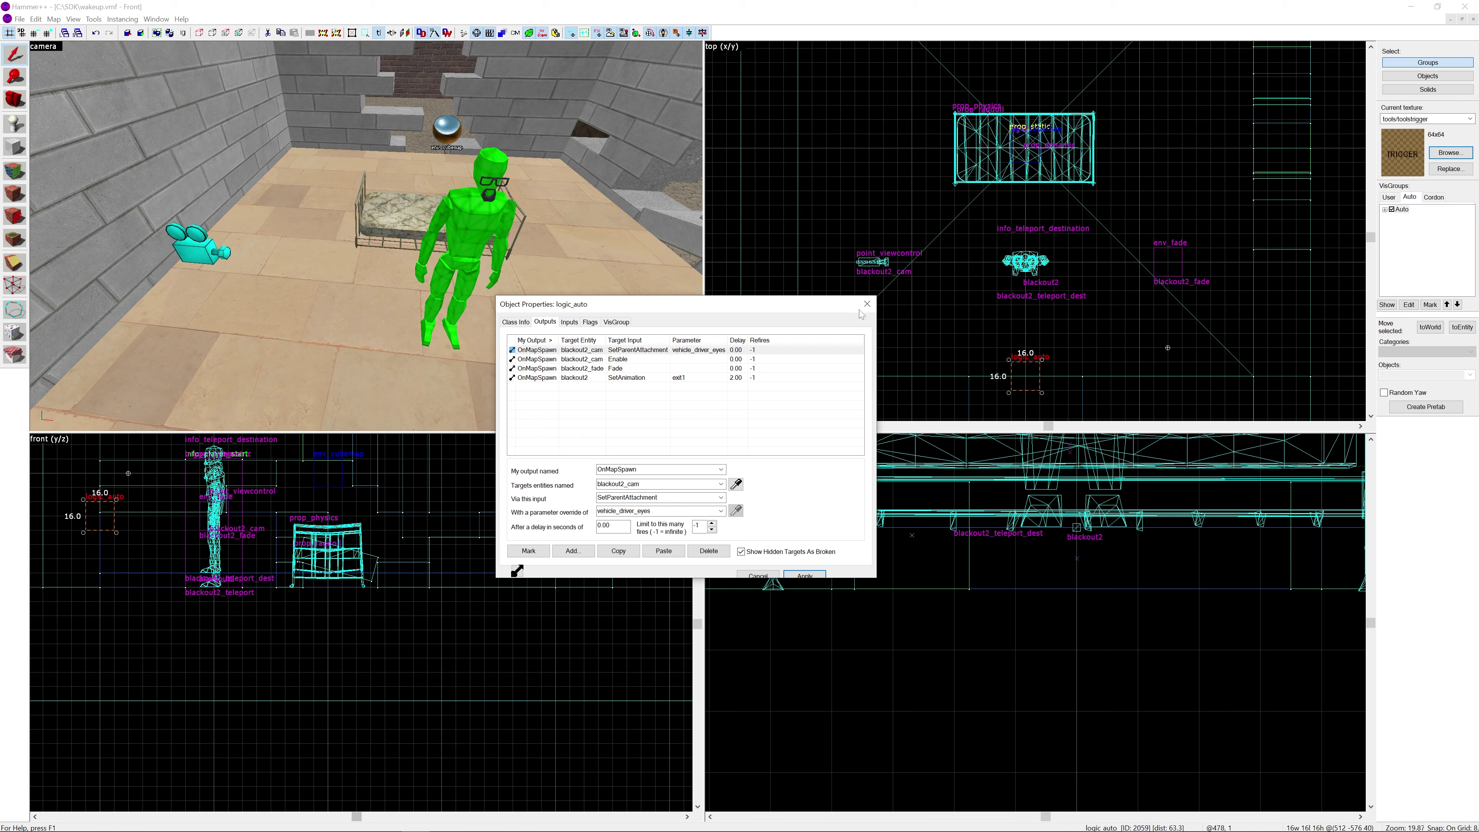
pyautogui.click(867, 304)
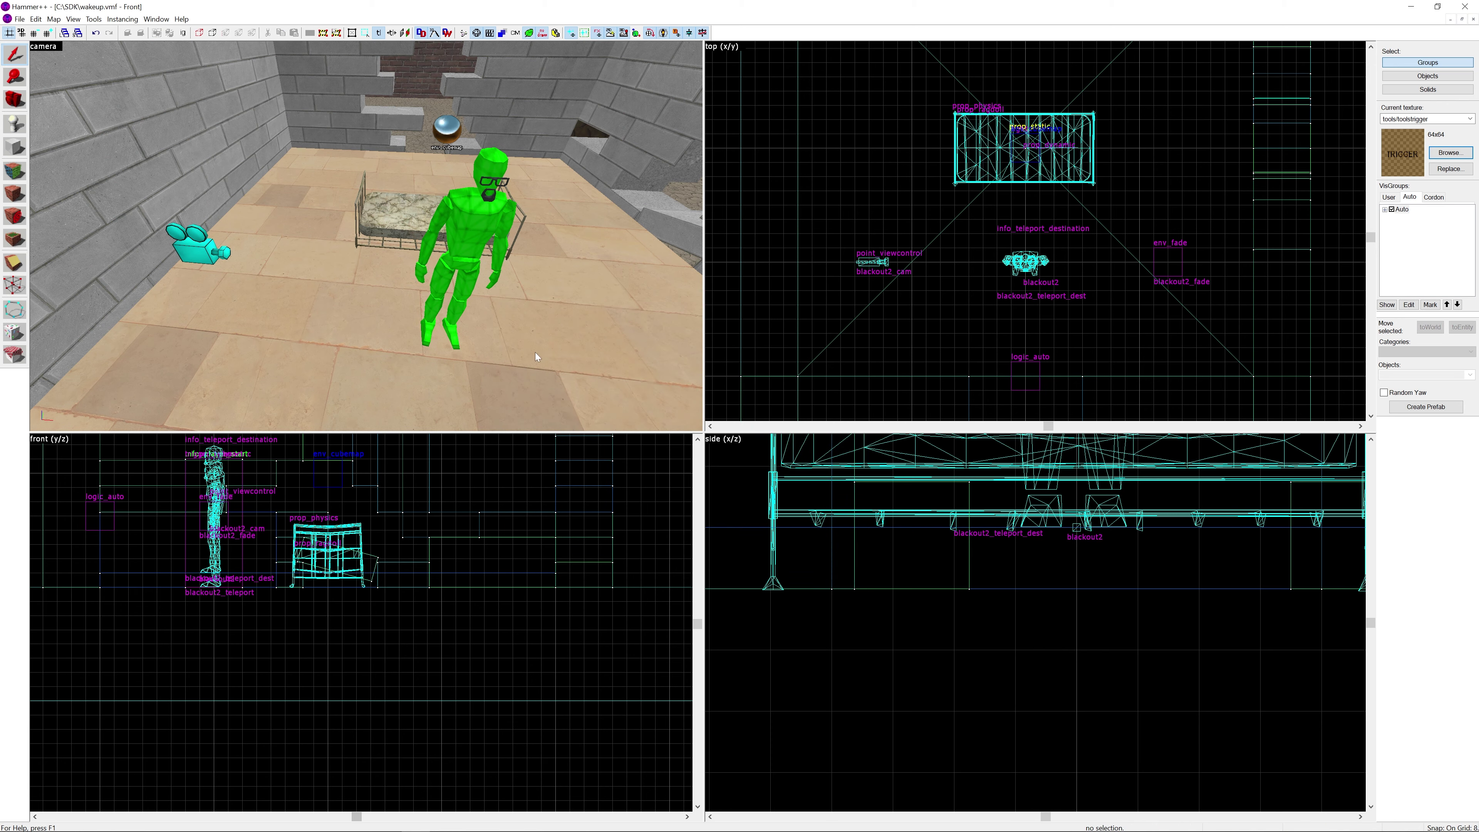
# Examine the outputs of the original logic_auto in the example setup outside the room, including its SetAnimation output
pyautogui.press('z')
pyautogui.press('s')
pyautogui.press('w')
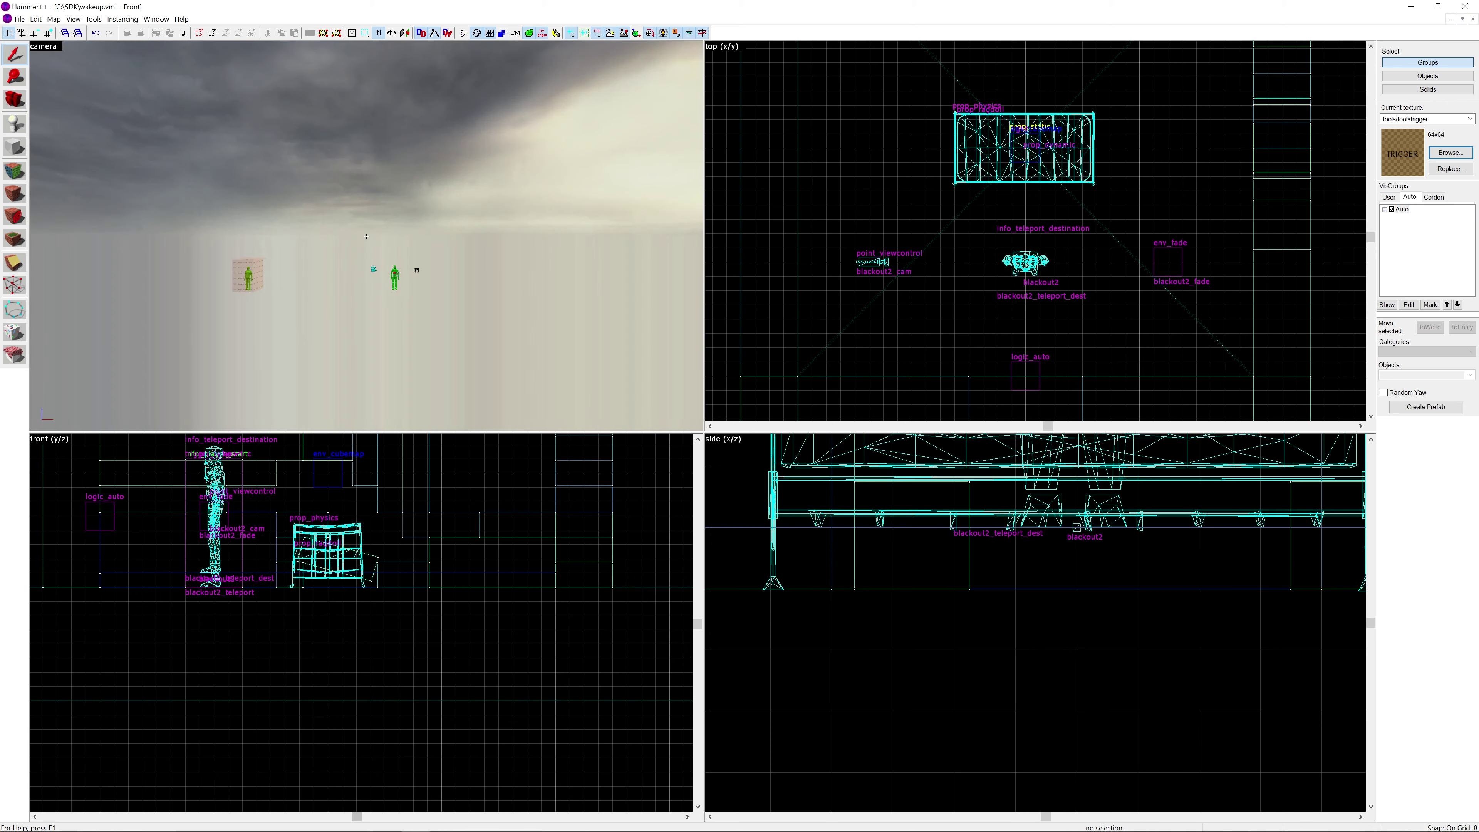
pyautogui.scroll(5, 367, 237)
pyautogui.click(406, 294)
pyautogui.doubleClick(404, 290)
pyautogui.click(545, 324)
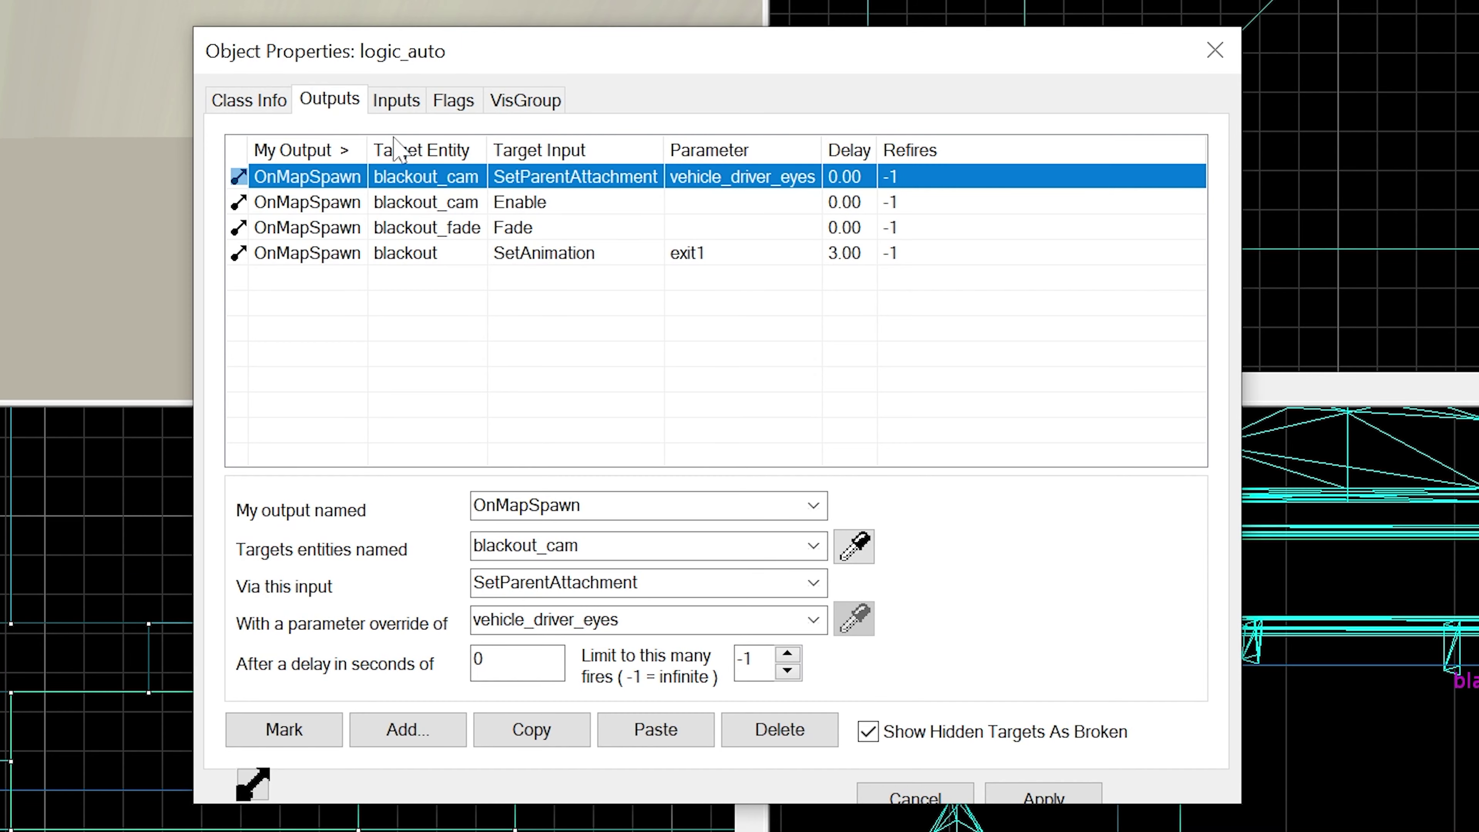
pyautogui.click(862, 262)
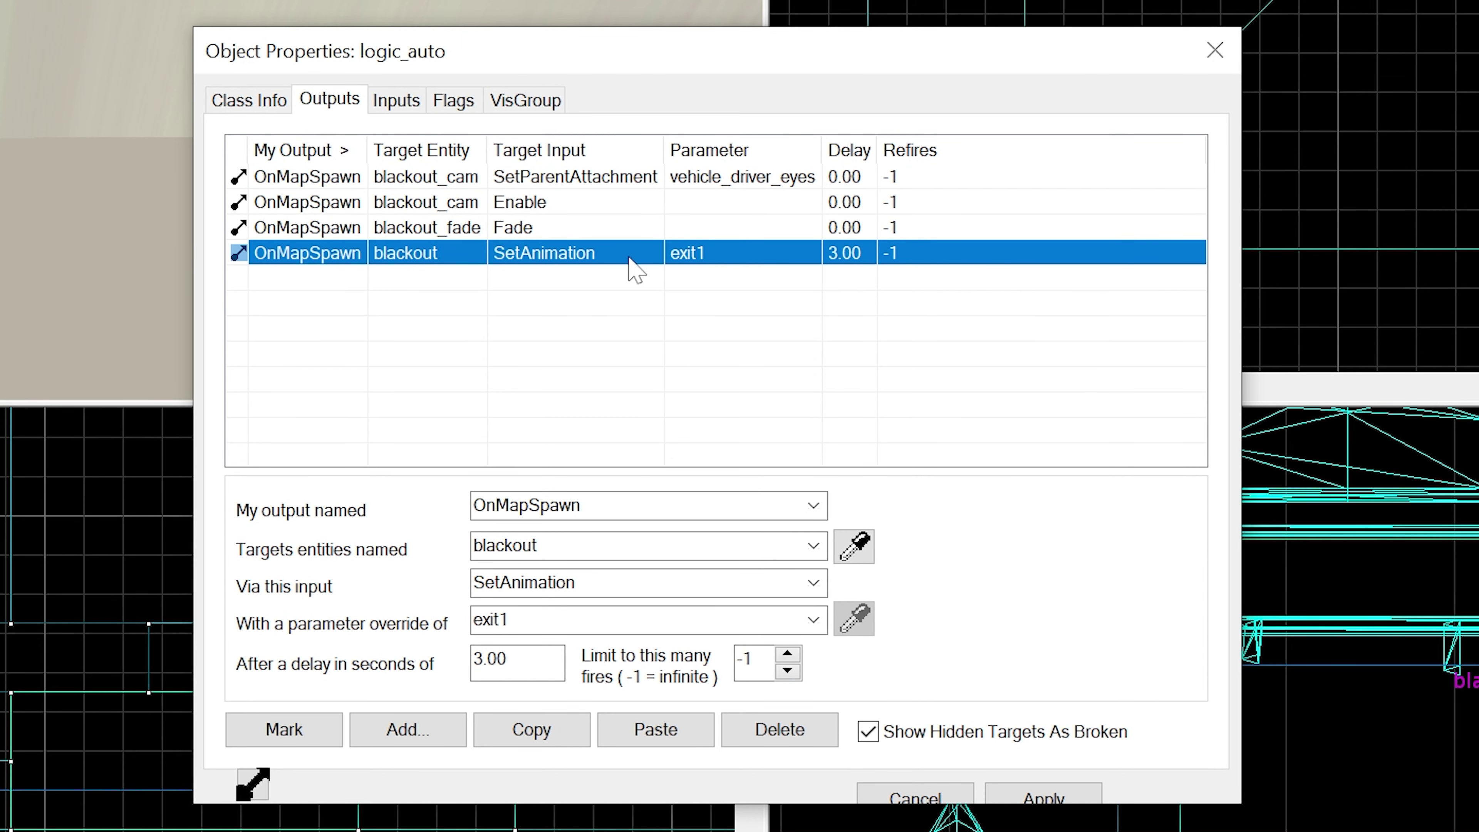
# Review the keyvalues of blackout_fade and the keyvalues and flags of blackout_cam in the original setup
pyautogui.click(319, 2)
pyautogui.click(447, 105)
pyautogui.click(261, 103)
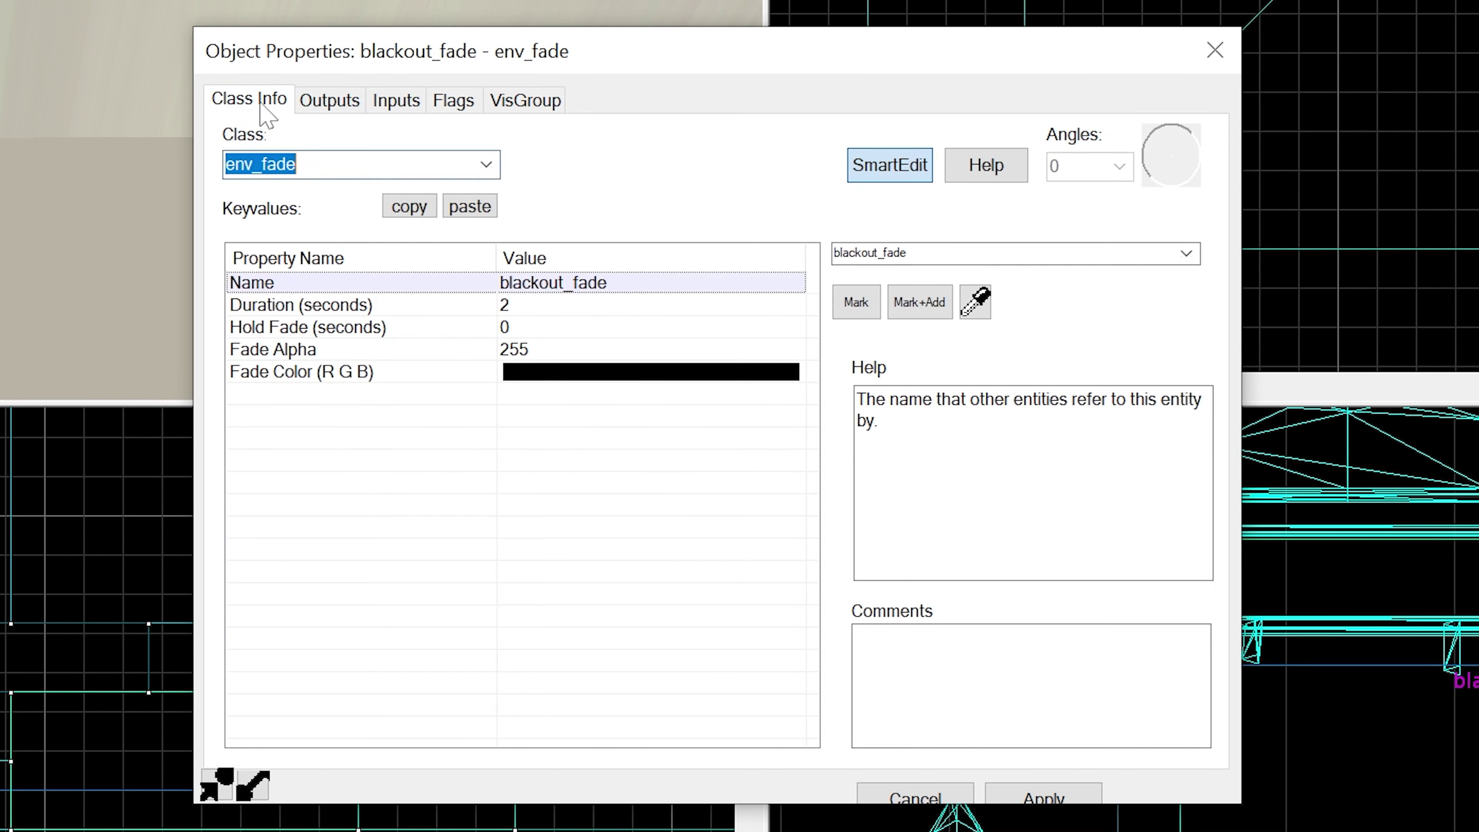
pyautogui.click(408, 3)
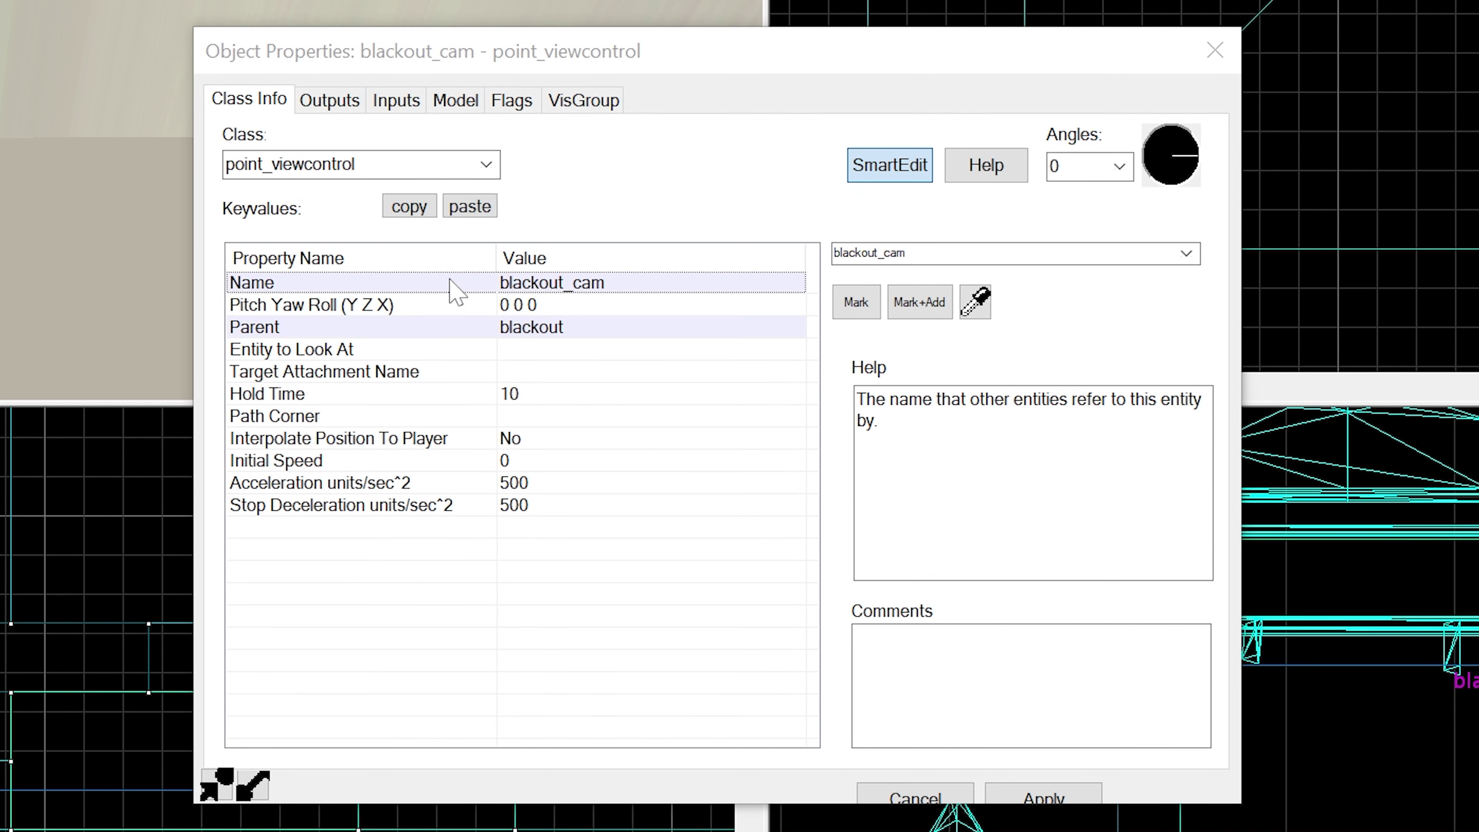
pyautogui.click(526, 104)
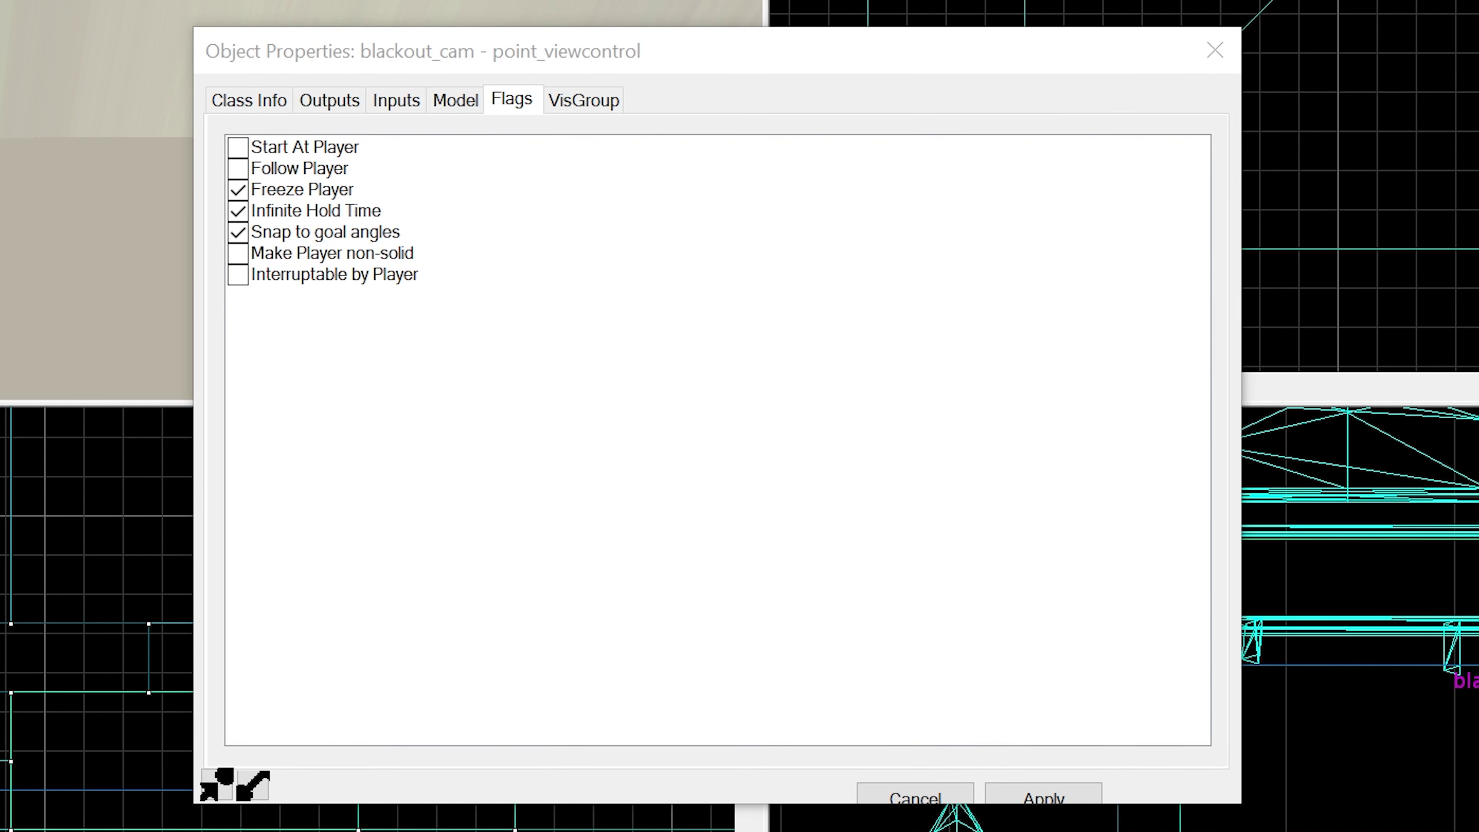
# Review the property pages of the original setup's info_teleport_destination
pyautogui.press('z')
pyautogui.press('z')
pyautogui.click(12, 24)
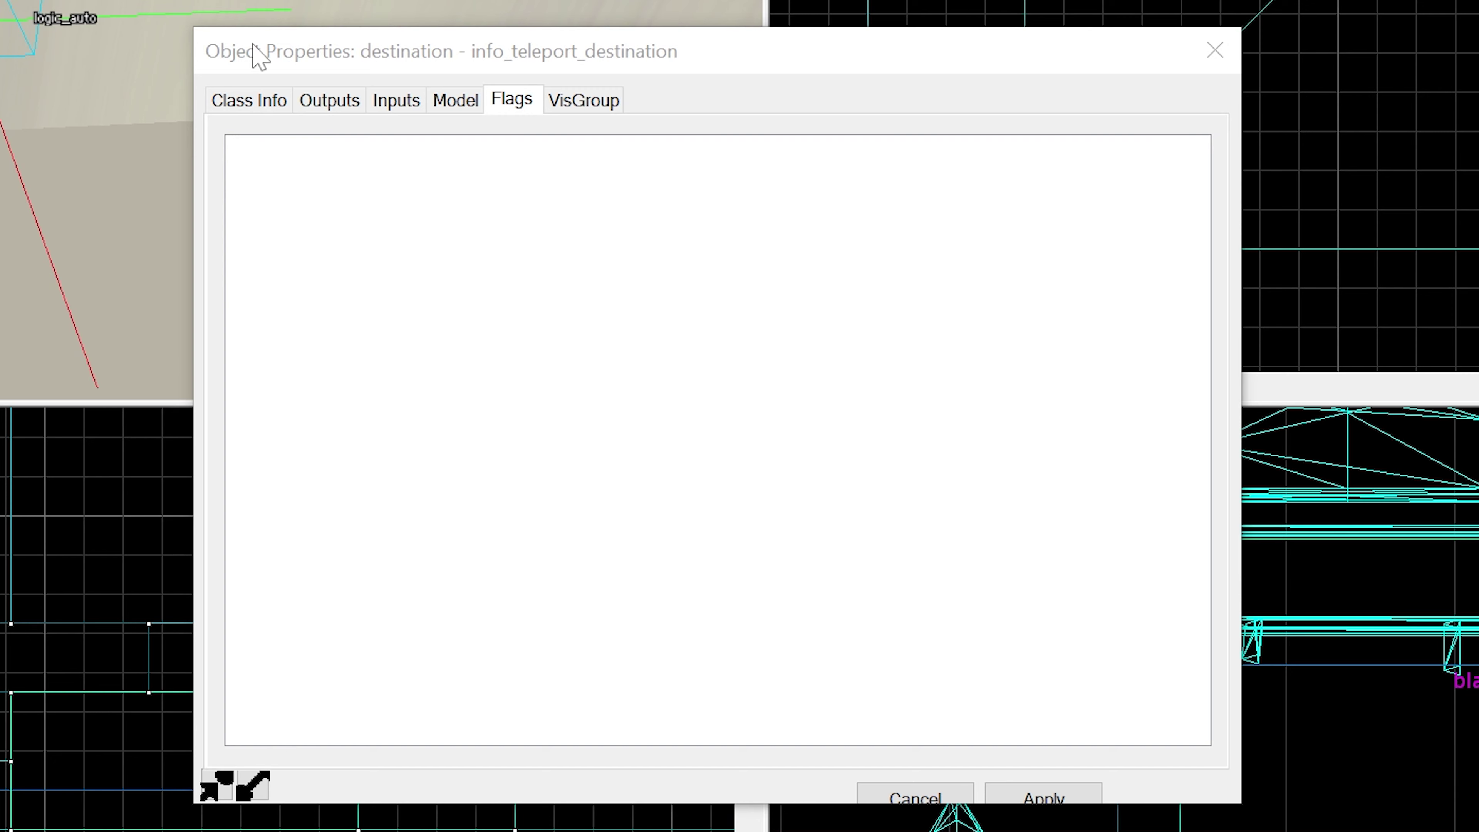
pyautogui.click(215, 105)
pyautogui.click(349, 102)
pyautogui.click(395, 107)
pyautogui.click(448, 104)
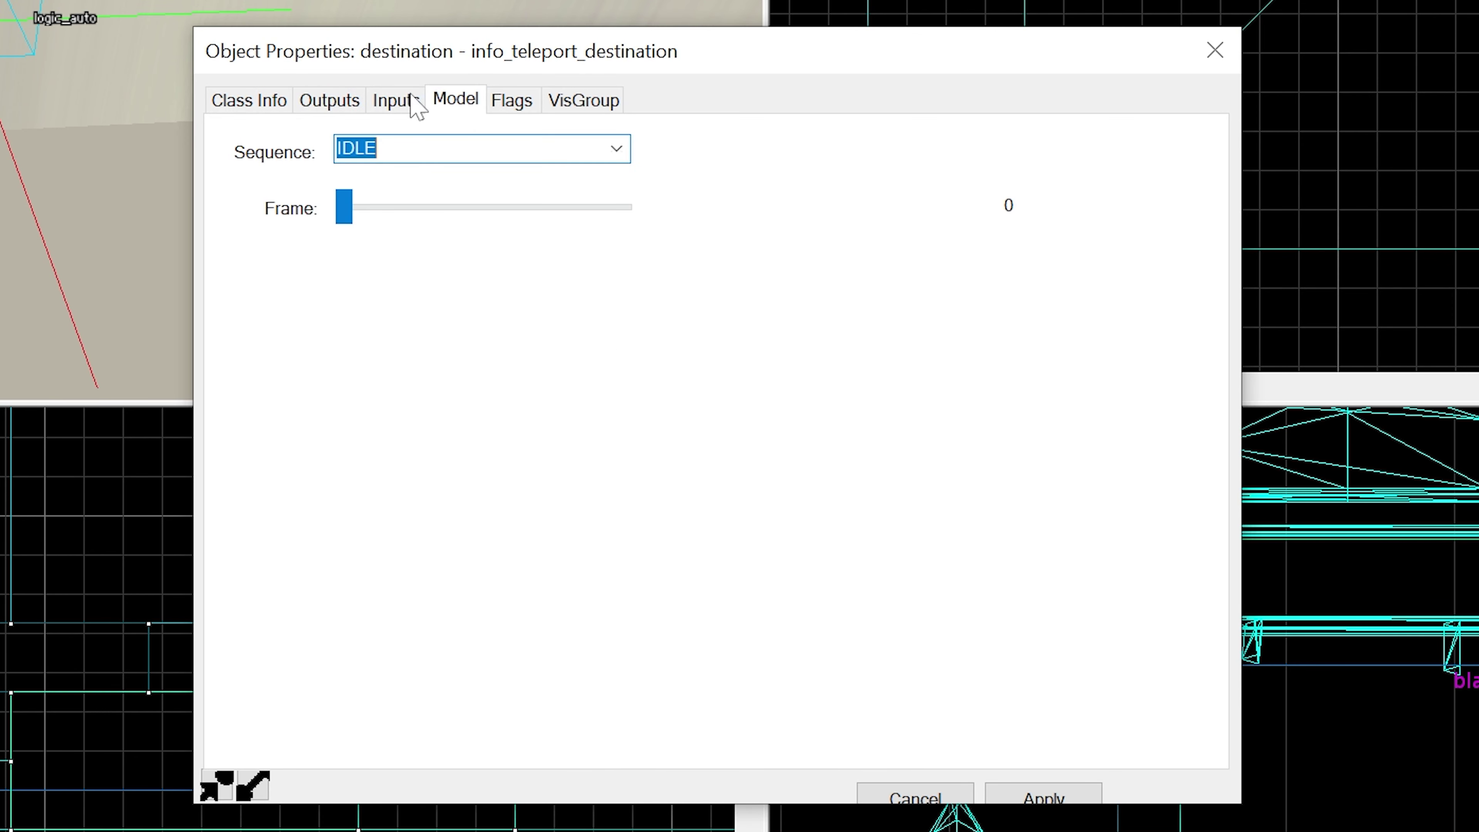
# Review the keyvalues, flags, inputs and outputs of the blackout_teleport trigger
pyautogui.press('z')
pyautogui.press('Escape')
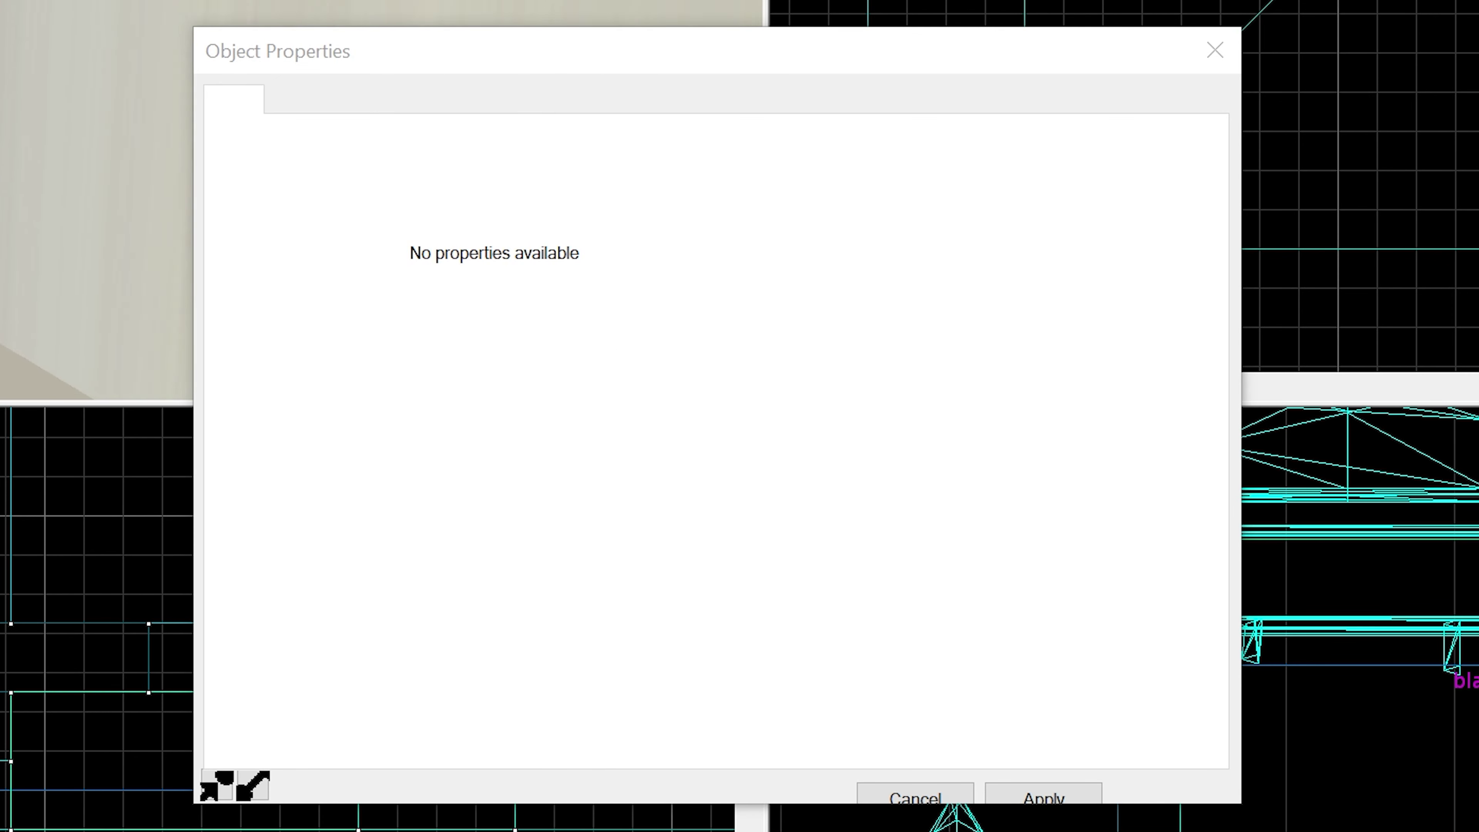
pyautogui.press('z')
pyautogui.click(46, 64)
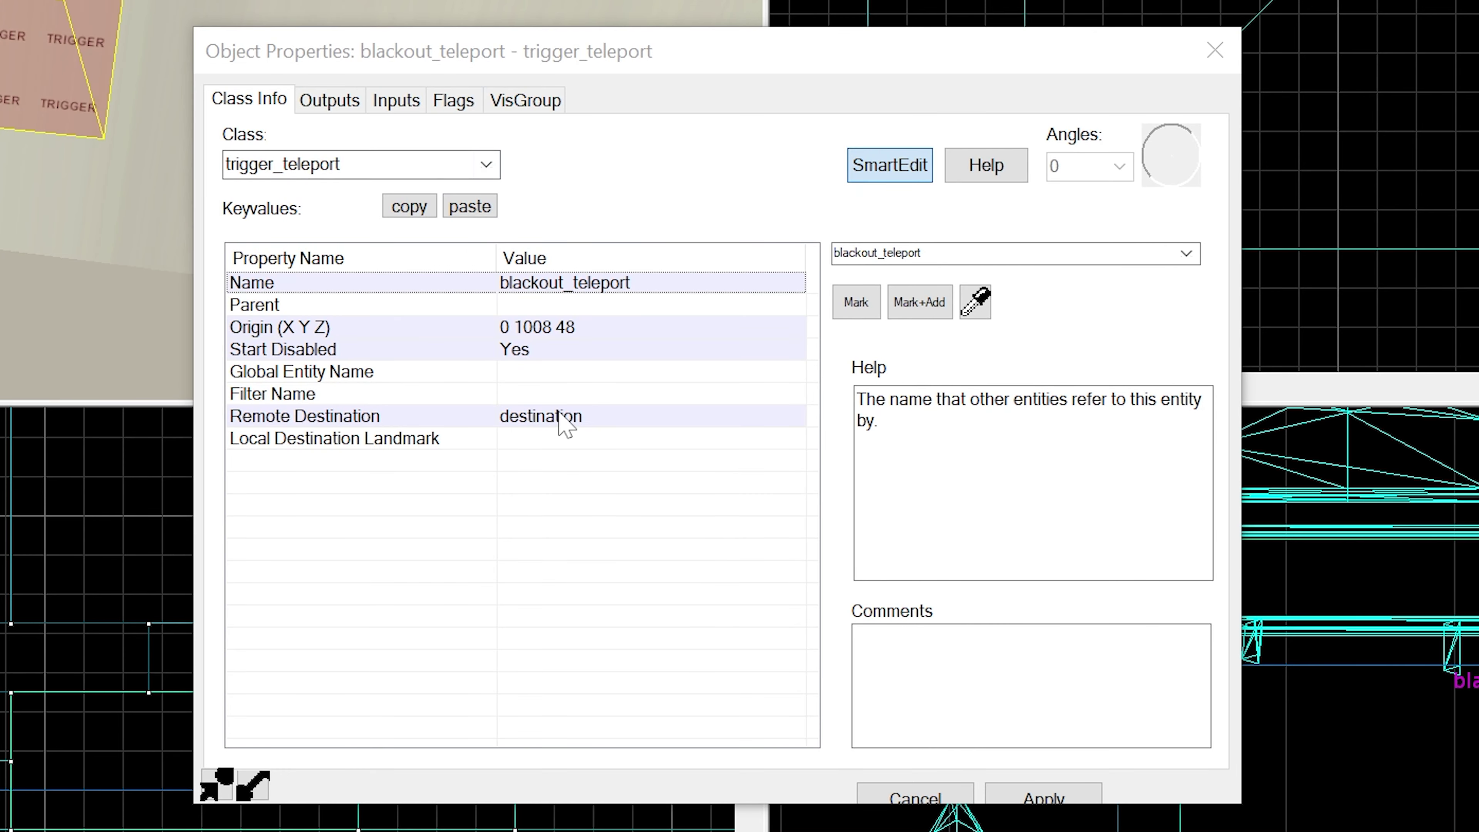
pyautogui.click(452, 100)
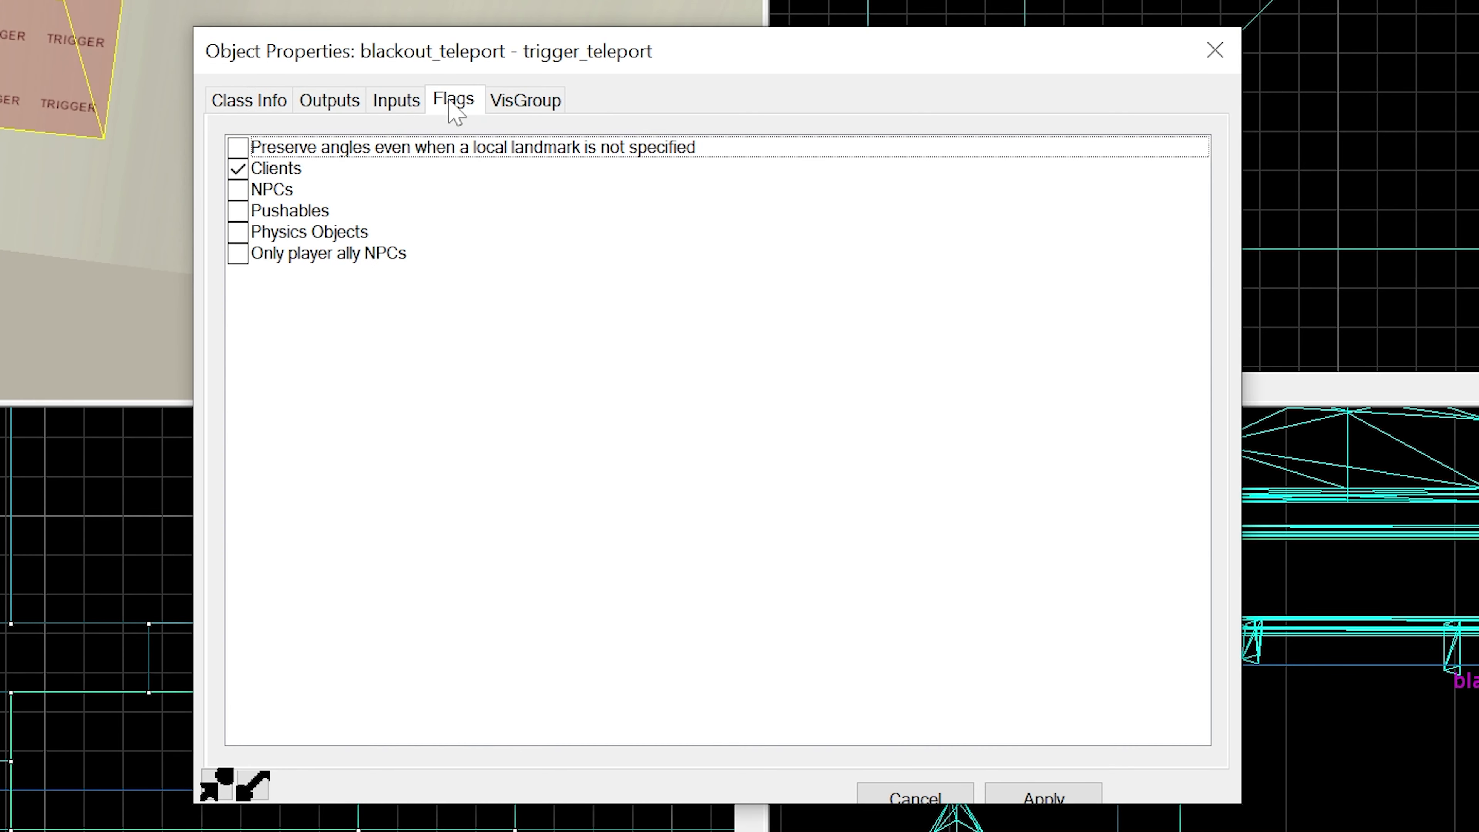
pyautogui.click(396, 100)
pyautogui.click(330, 100)
pyautogui.click(249, 100)
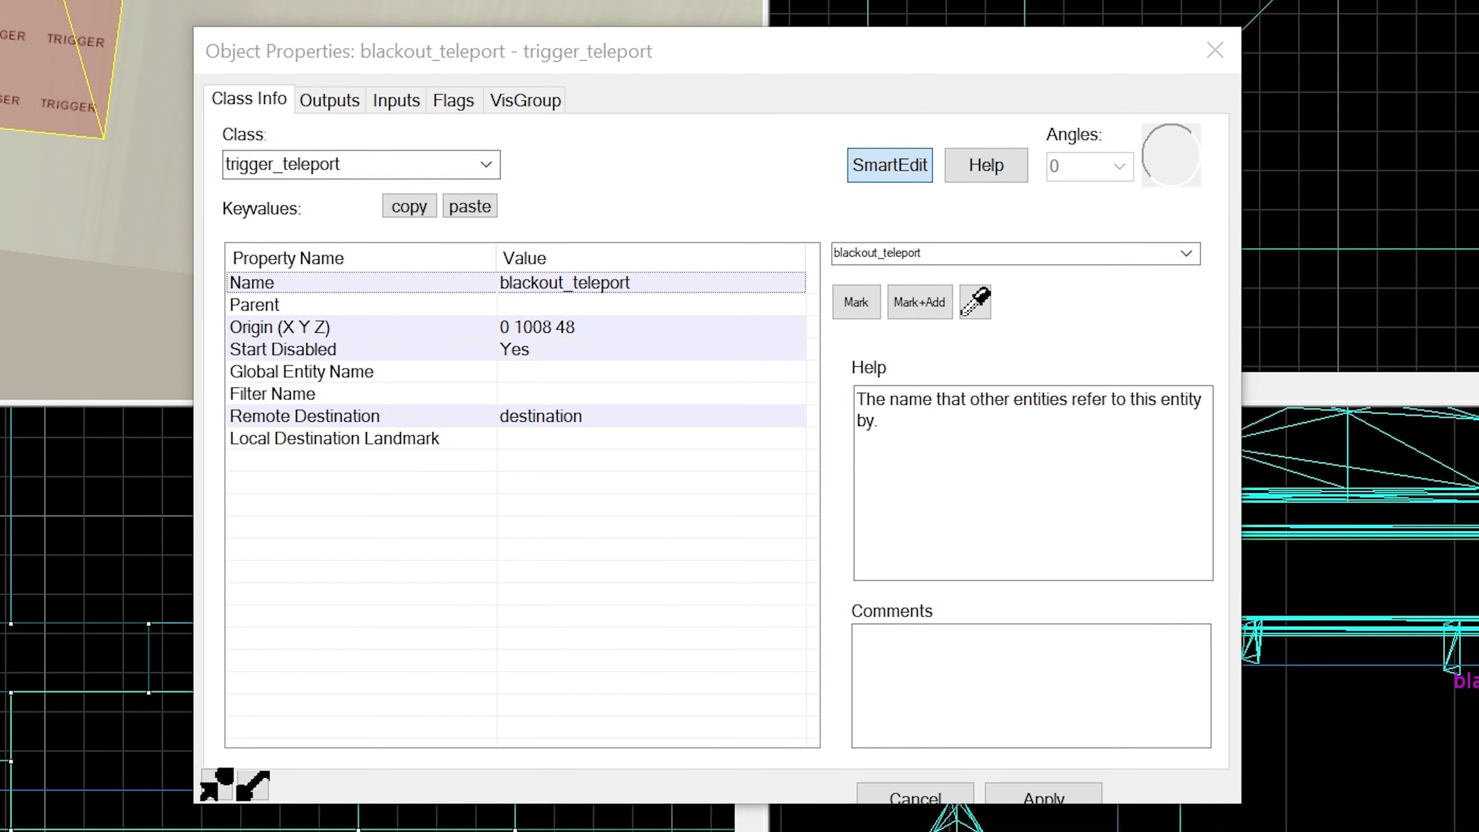
# Review the orientation, flags and inputs of the info_player_start
pyautogui.click(11, 145)
pyautogui.press('z')
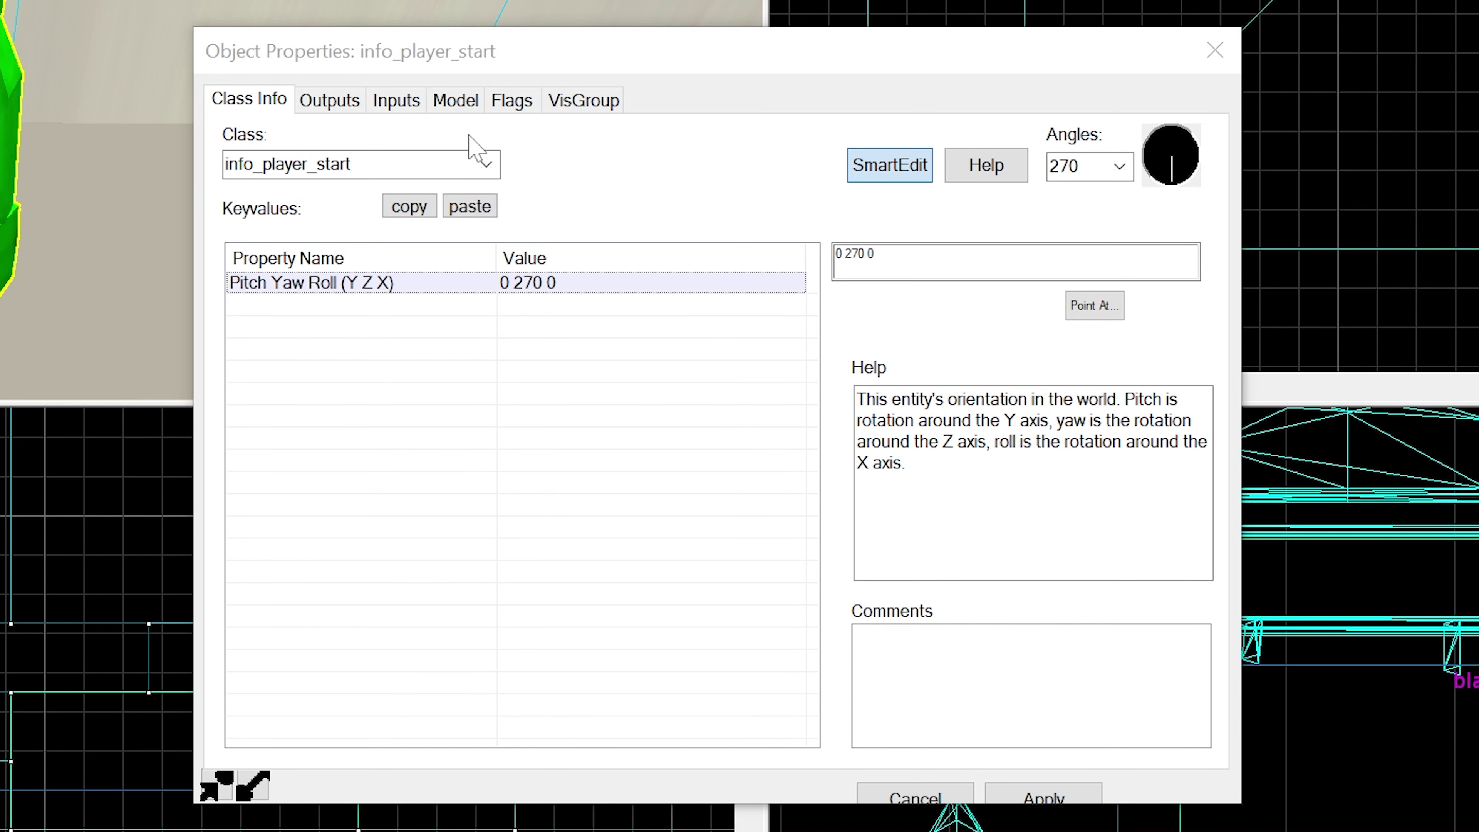
pyautogui.click(512, 100)
pyautogui.click(397, 100)
pyautogui.click(249, 100)
pyautogui.press('z')
# Examine the wake-up room from several angles, including the bed, the blackout2 model and the logic_auto
pyautogui.press('w')
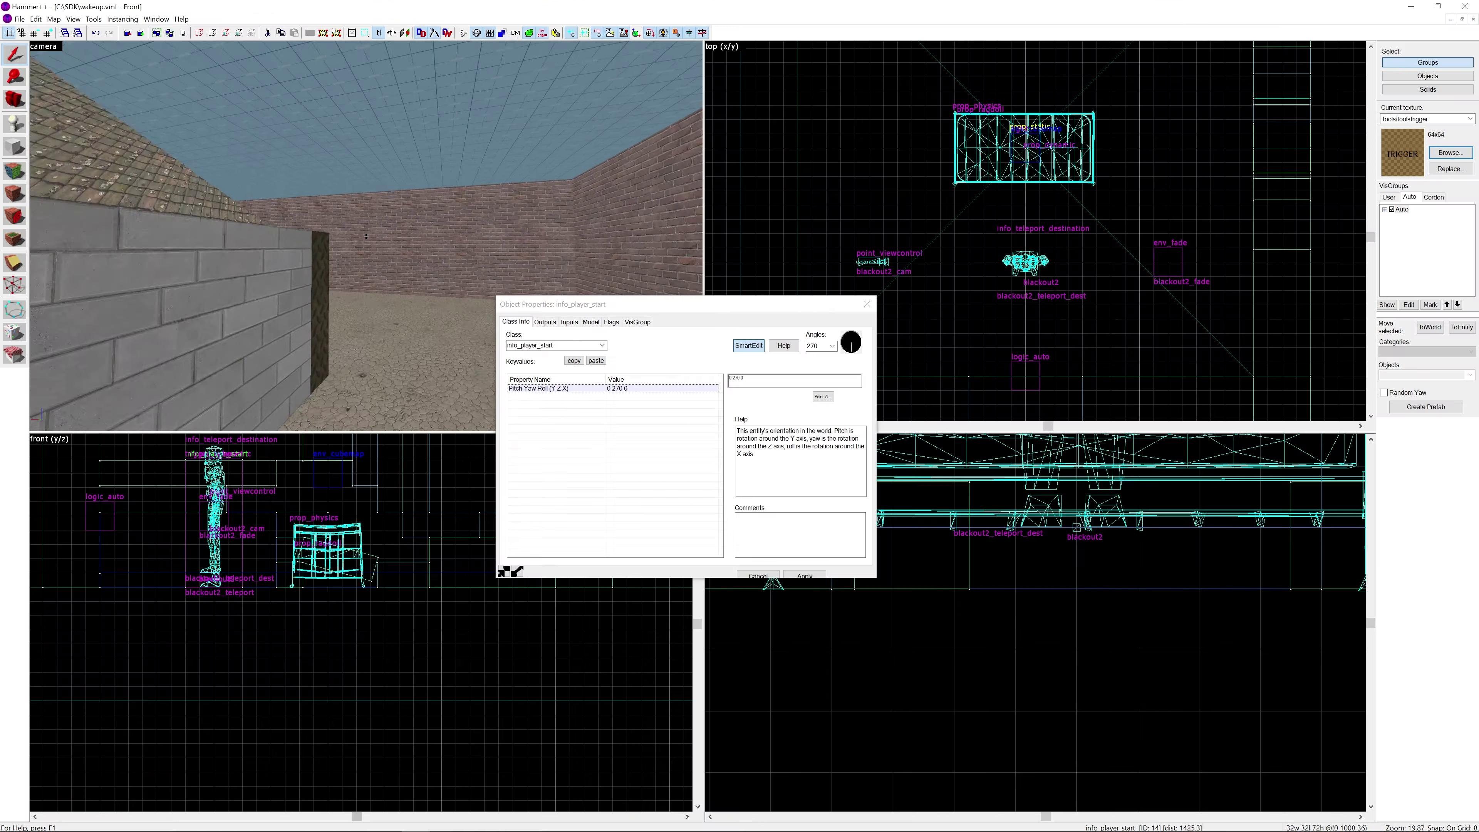
pyautogui.press('d')
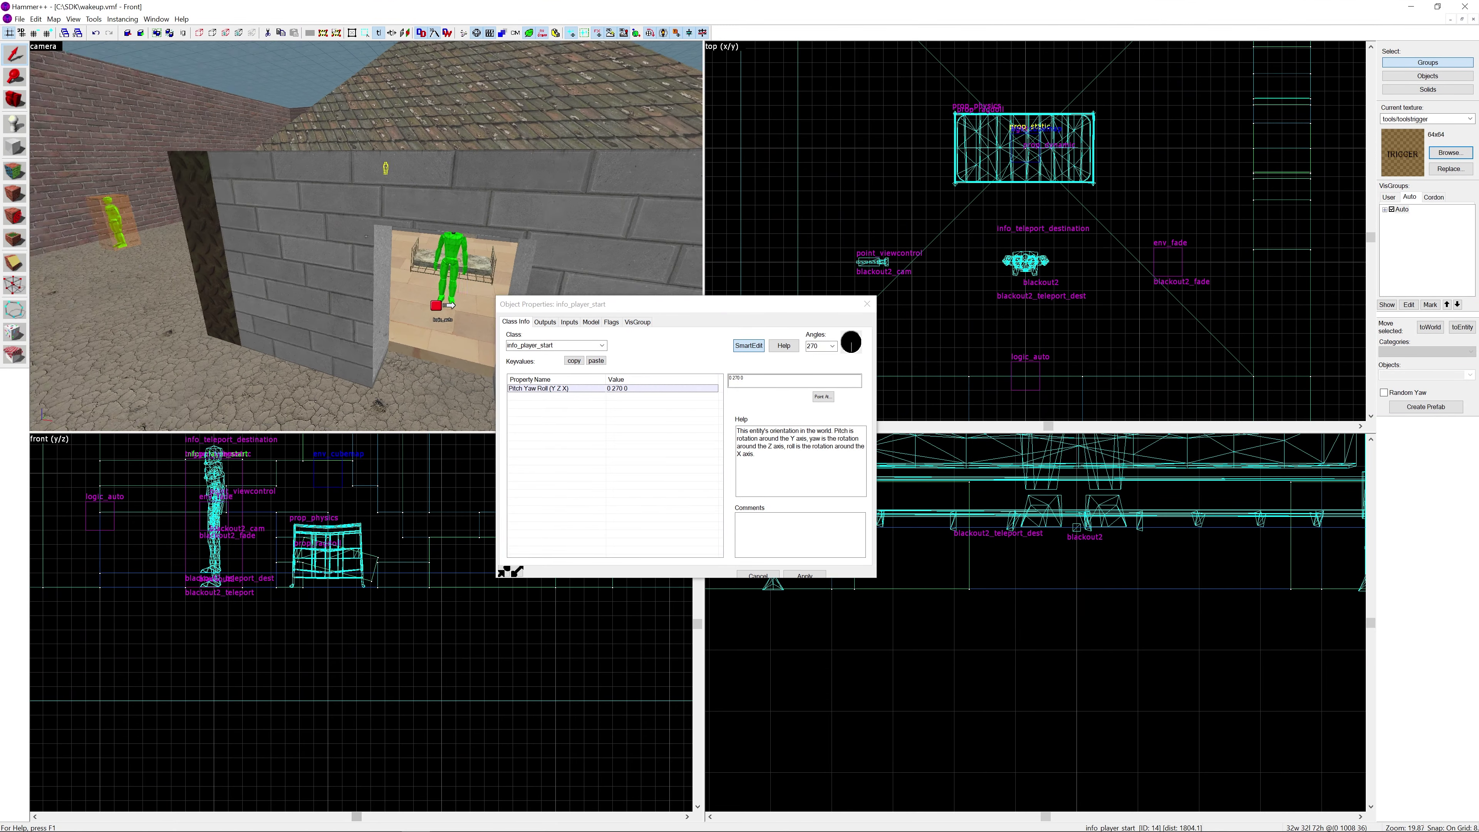
pyautogui.press('a')
pyautogui.press('Escape')
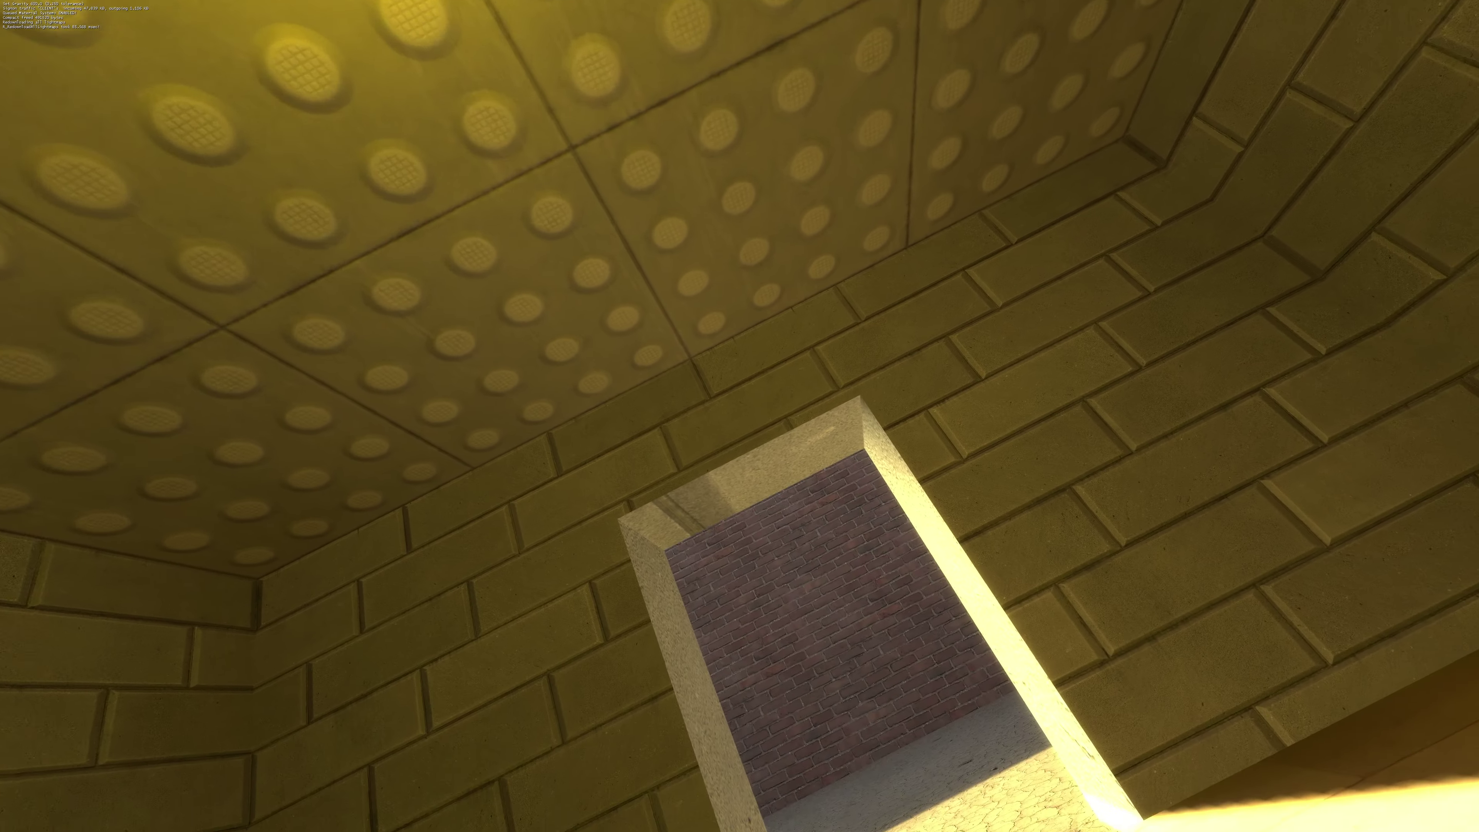
pyautogui.press('w')
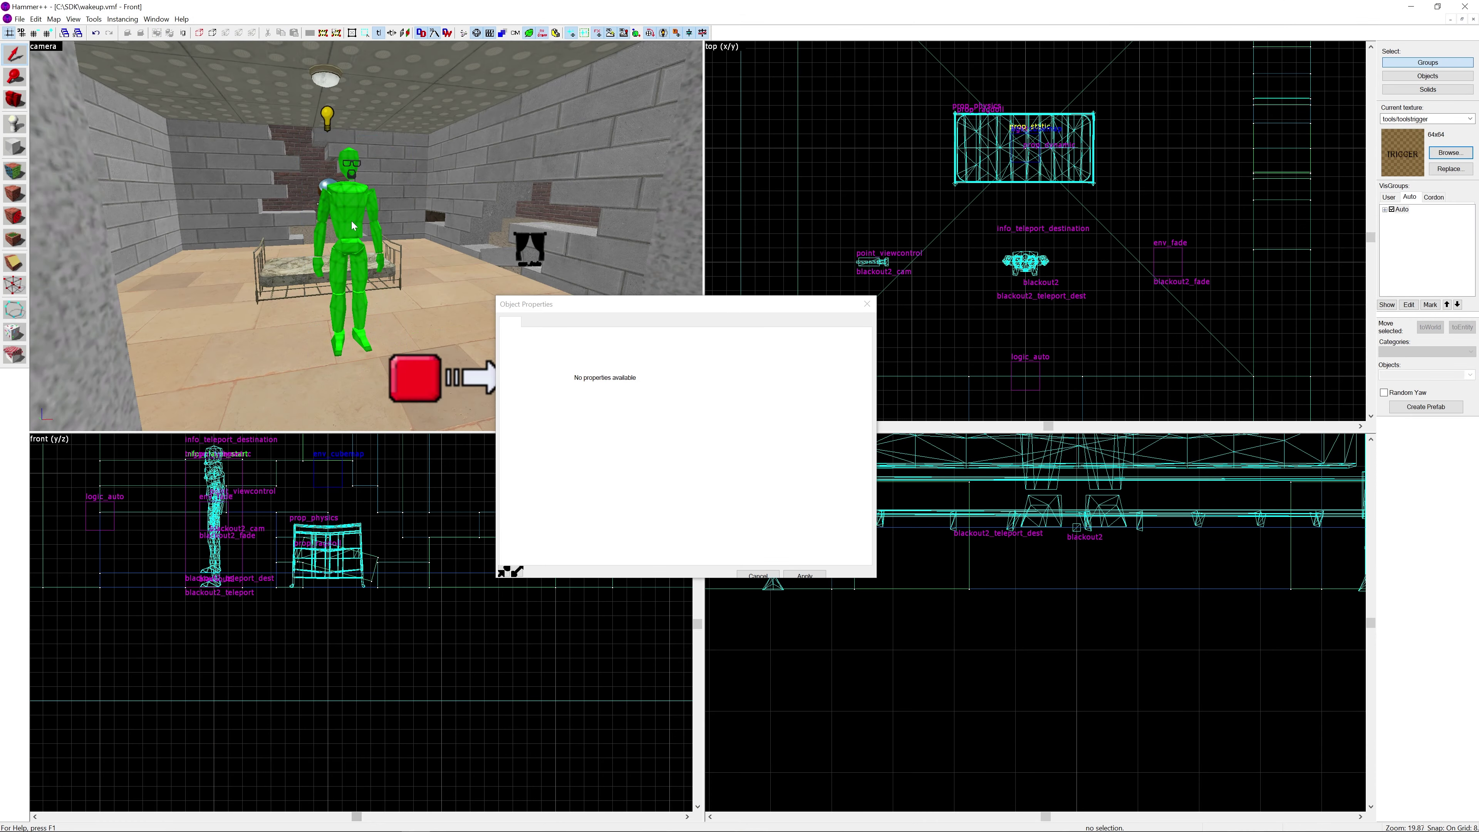
pyautogui.press('z')
pyautogui.press('w')
pyautogui.press('a')
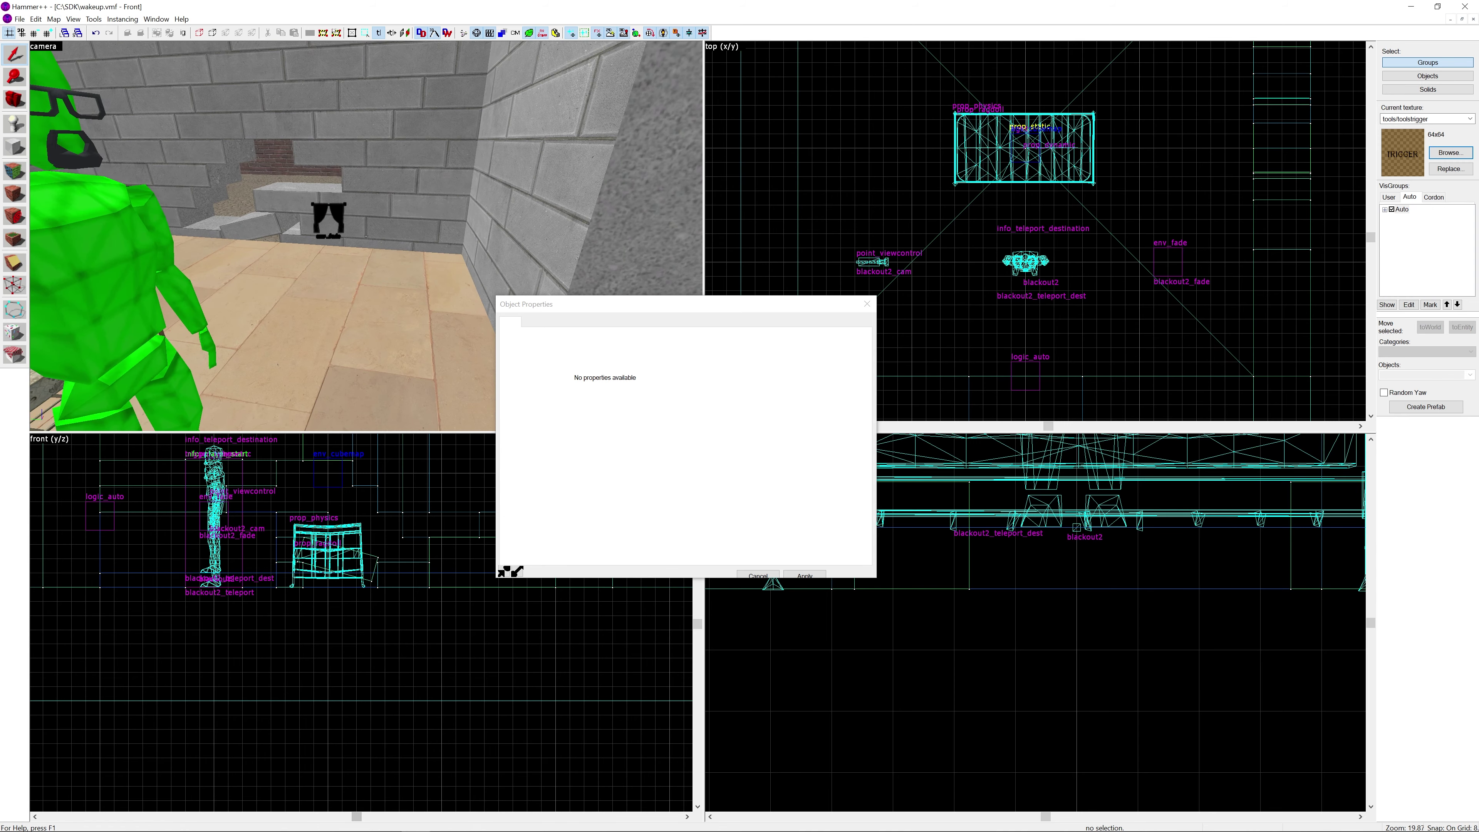
pyautogui.press('s')
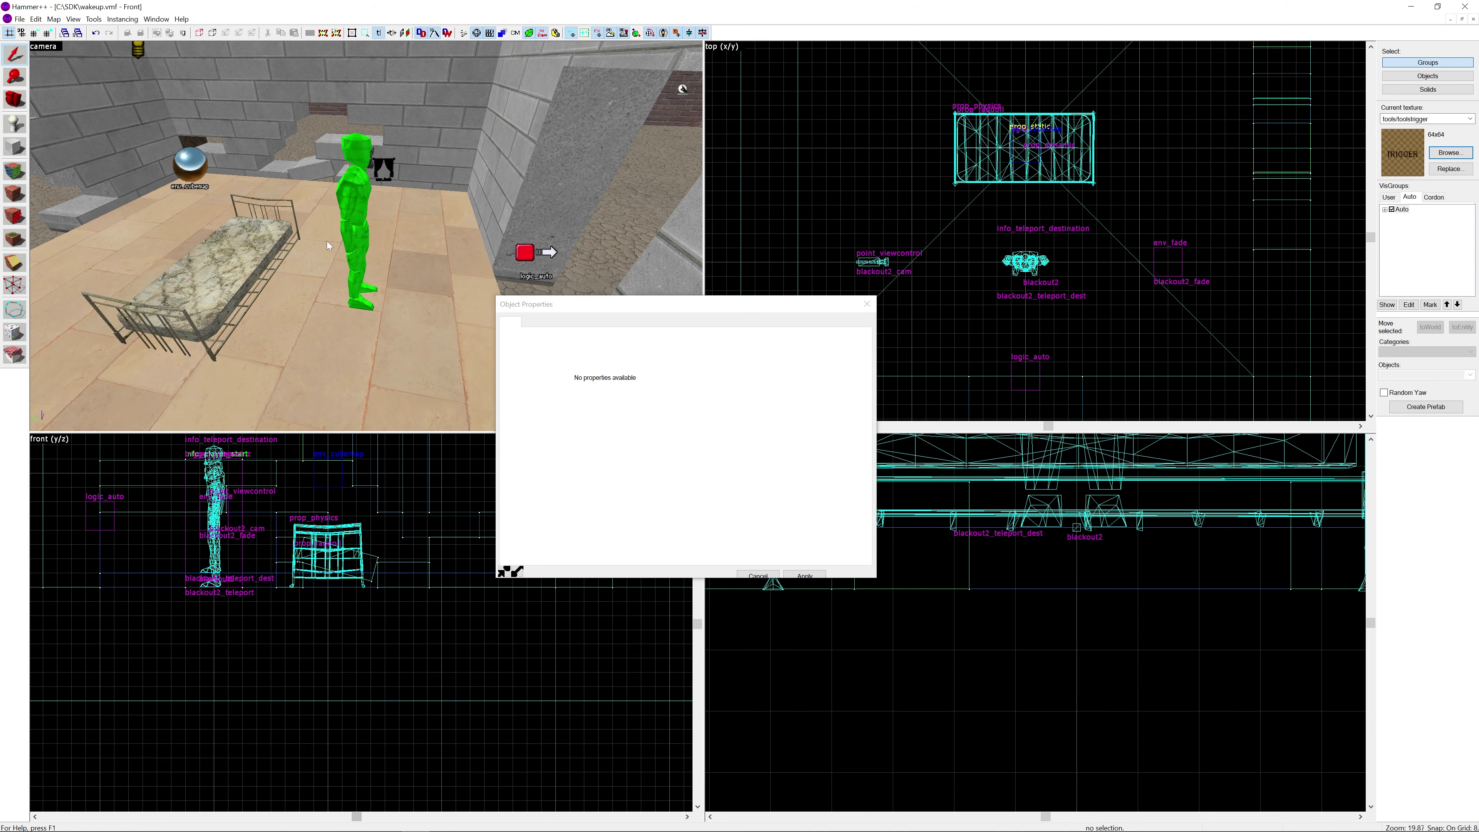
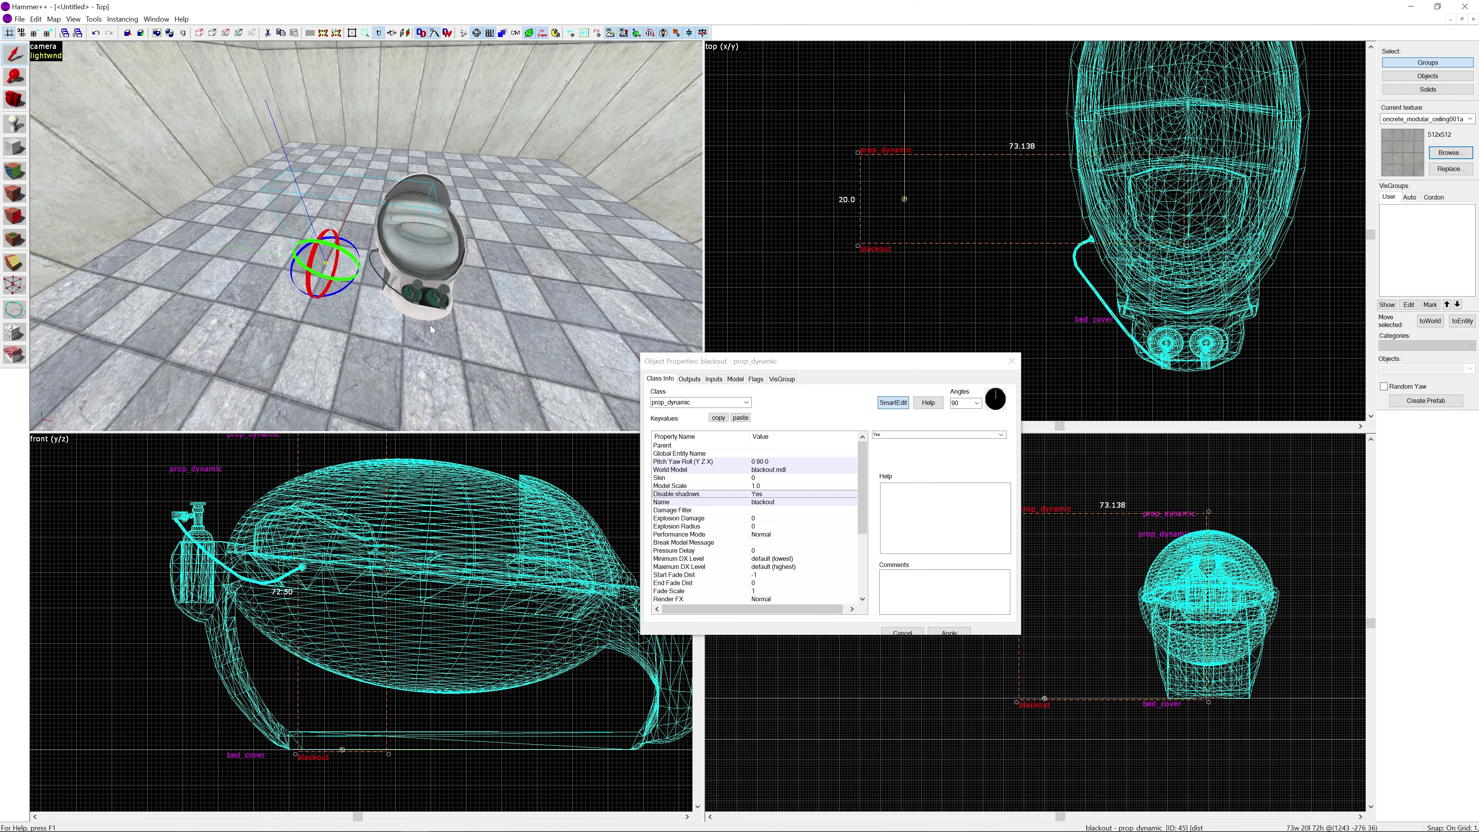
# Examine the pod scene from several angles and check the properties of the bed body and bed_cover props
pyautogui.press('z')
pyautogui.press('w')
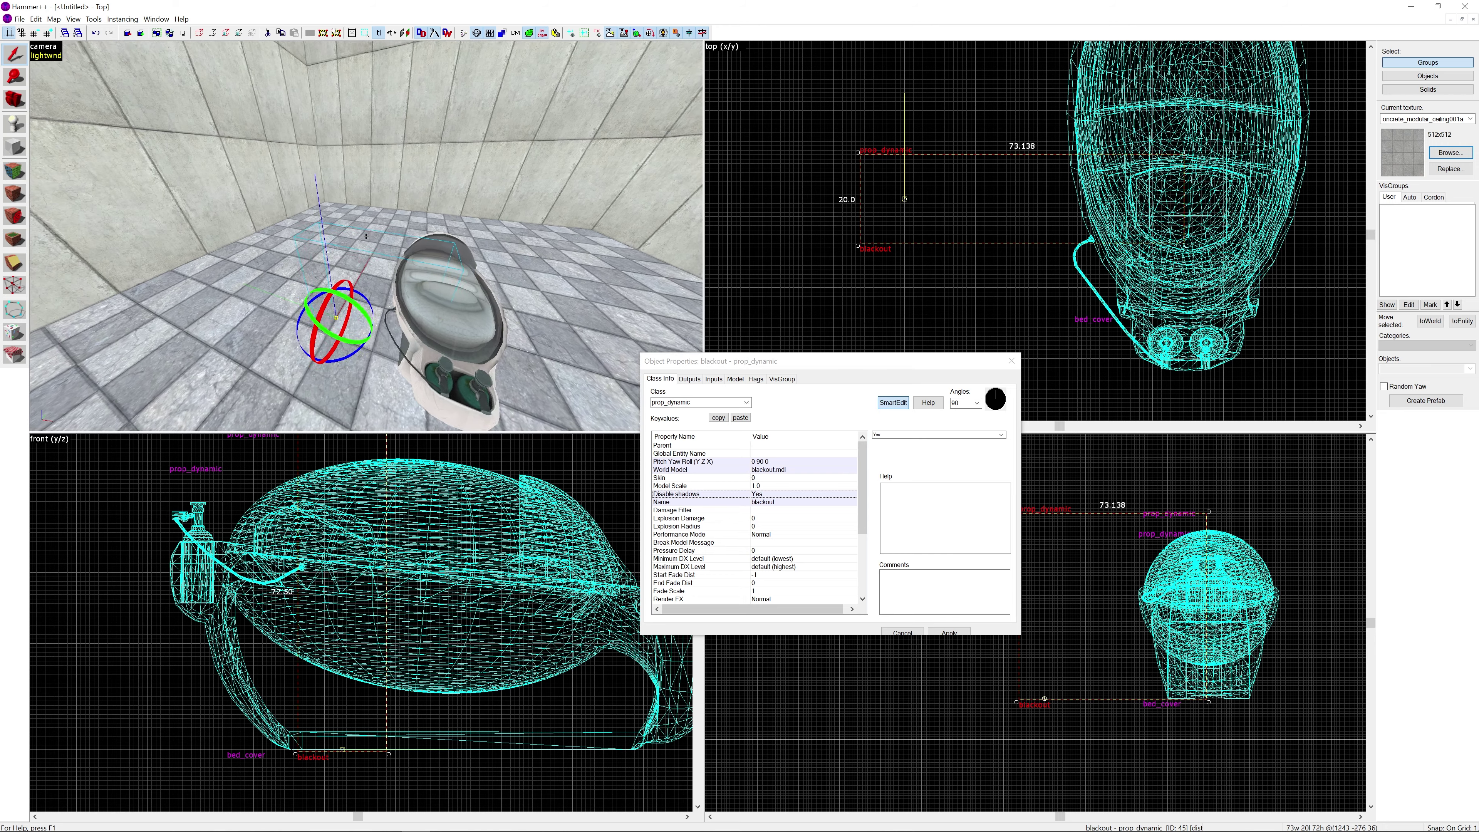
pyautogui.press('s')
pyautogui.press('w')
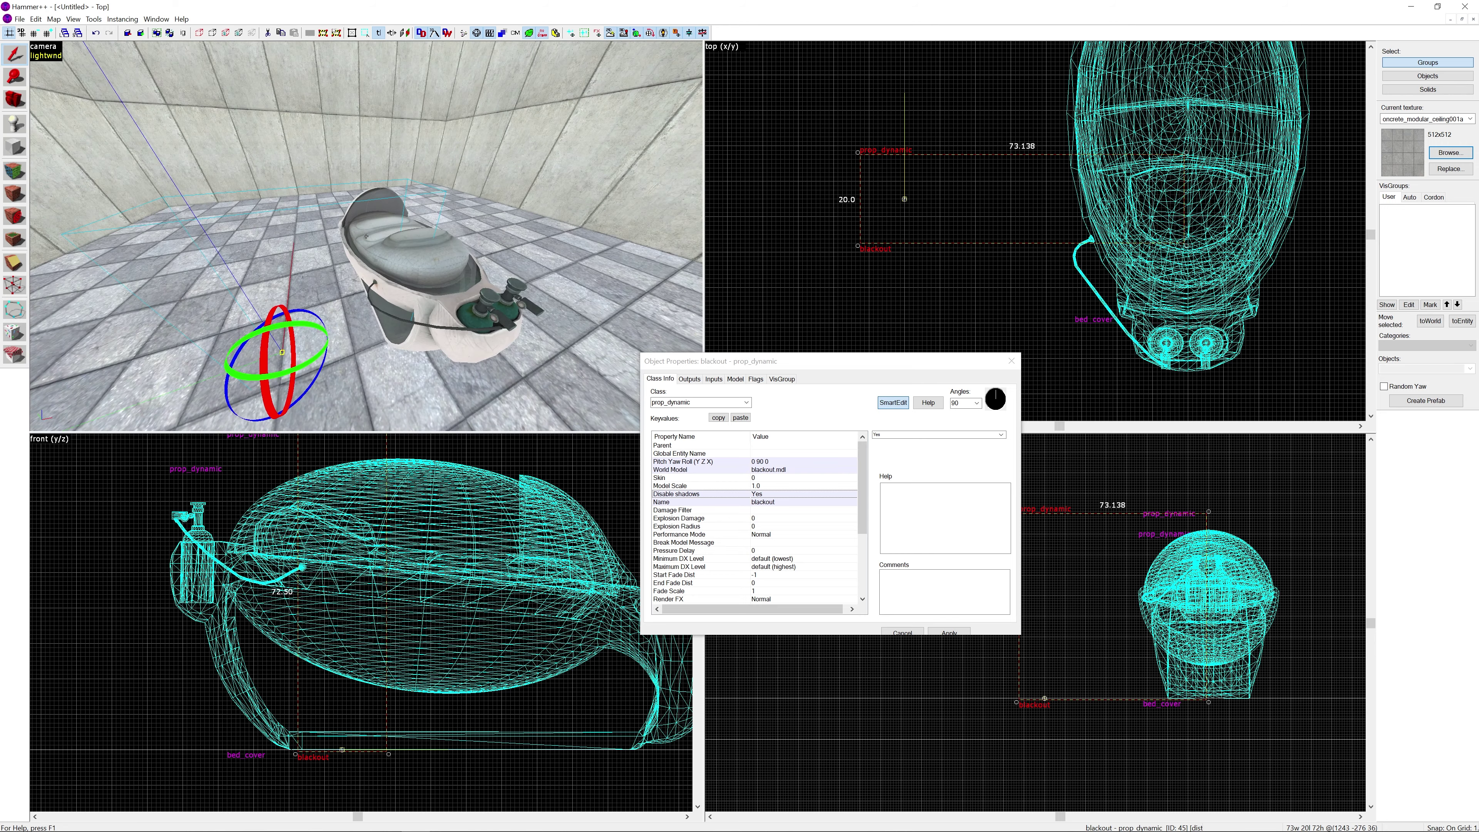
pyautogui.press('s')
pyautogui.press('w')
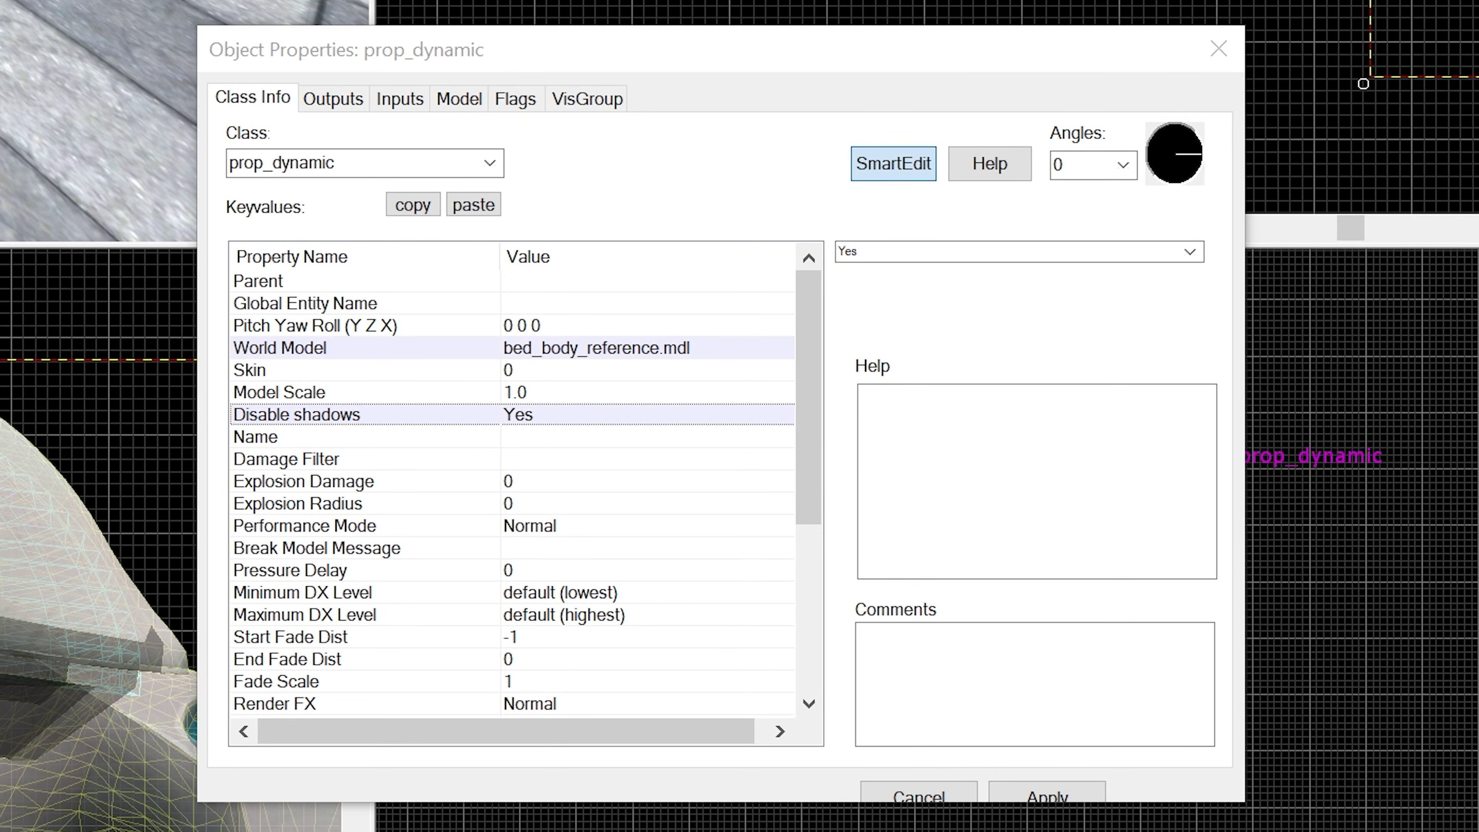
pyautogui.click(641, 350)
pyautogui.click(567, 412)
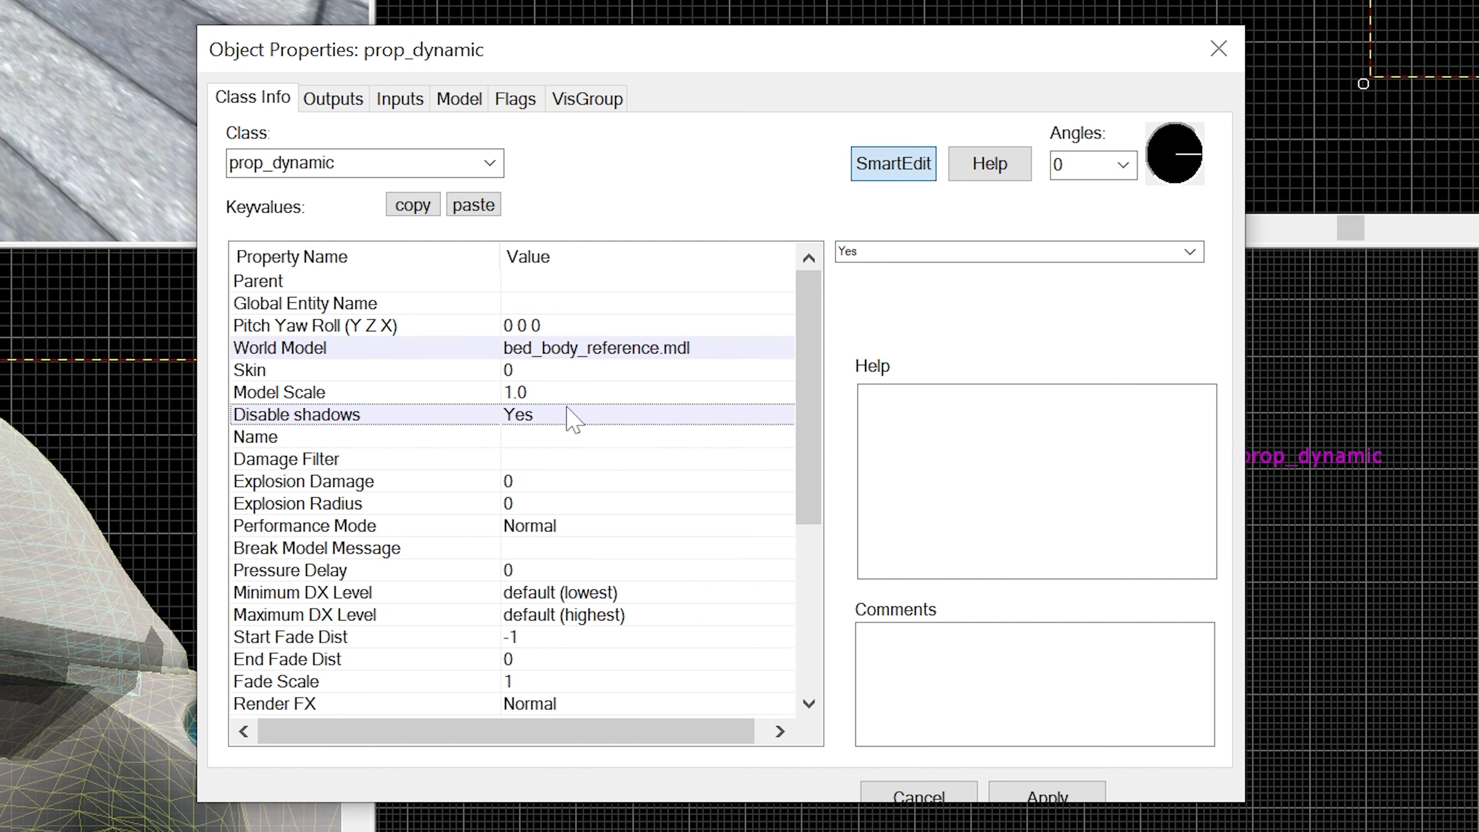
pyautogui.click(7, 7)
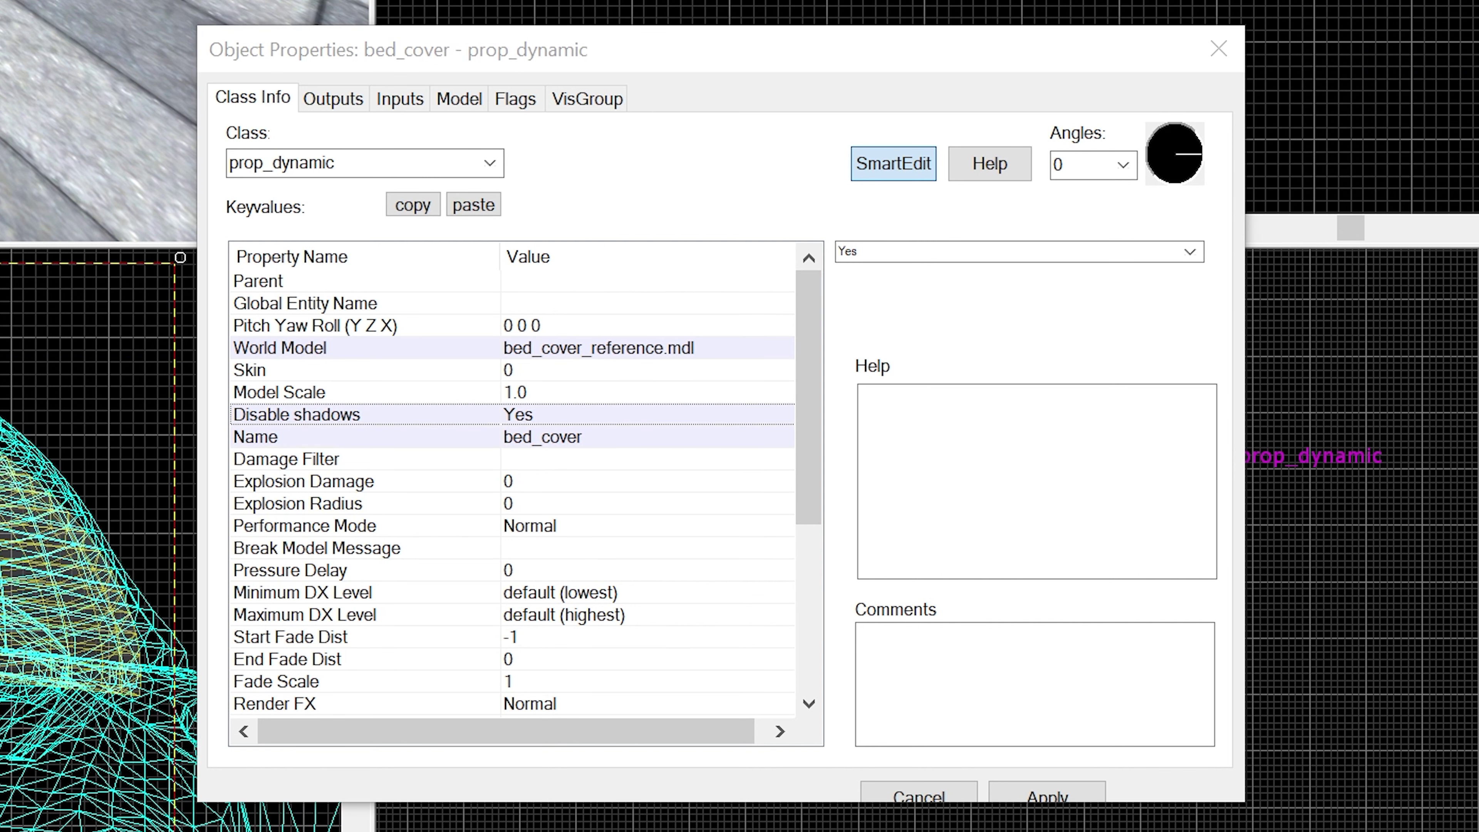
# Review the name, disabled-shadows setting and world model of the bed_cover prop, and clear the selection
pyautogui.click(565, 438)
pyautogui.click(542, 421)
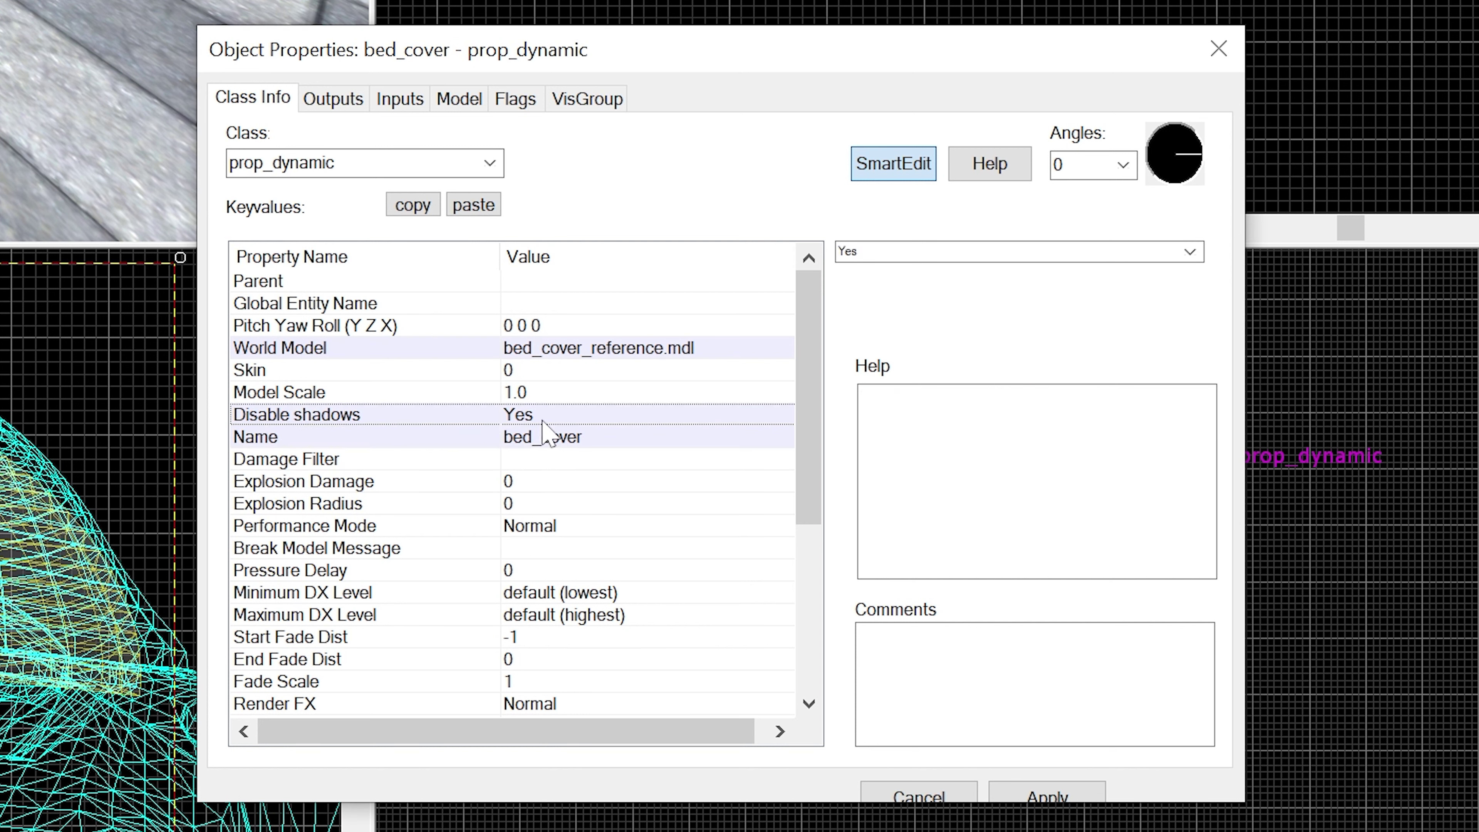
pyautogui.click(613, 351)
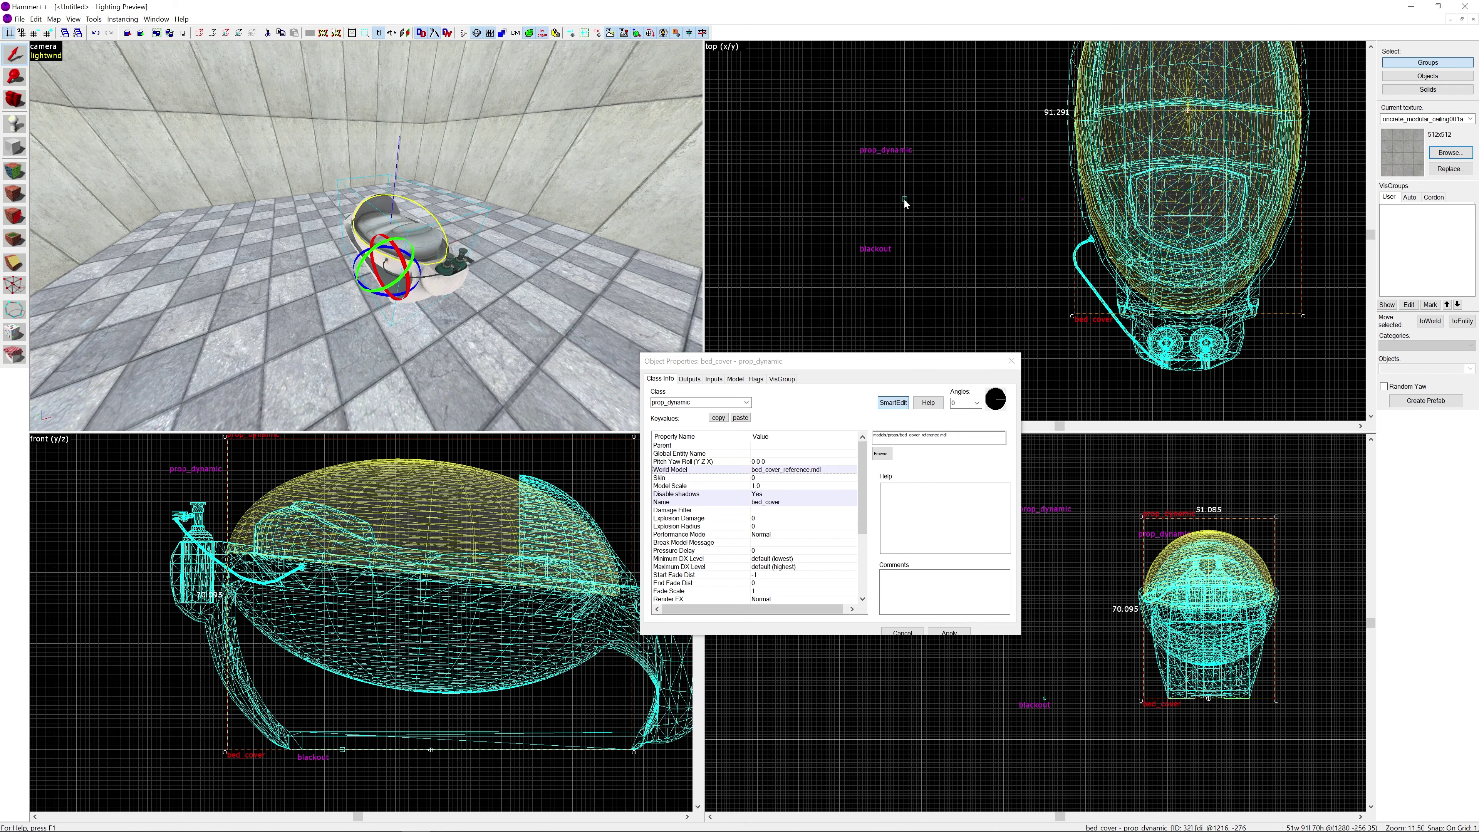
pyautogui.click(905, 203)
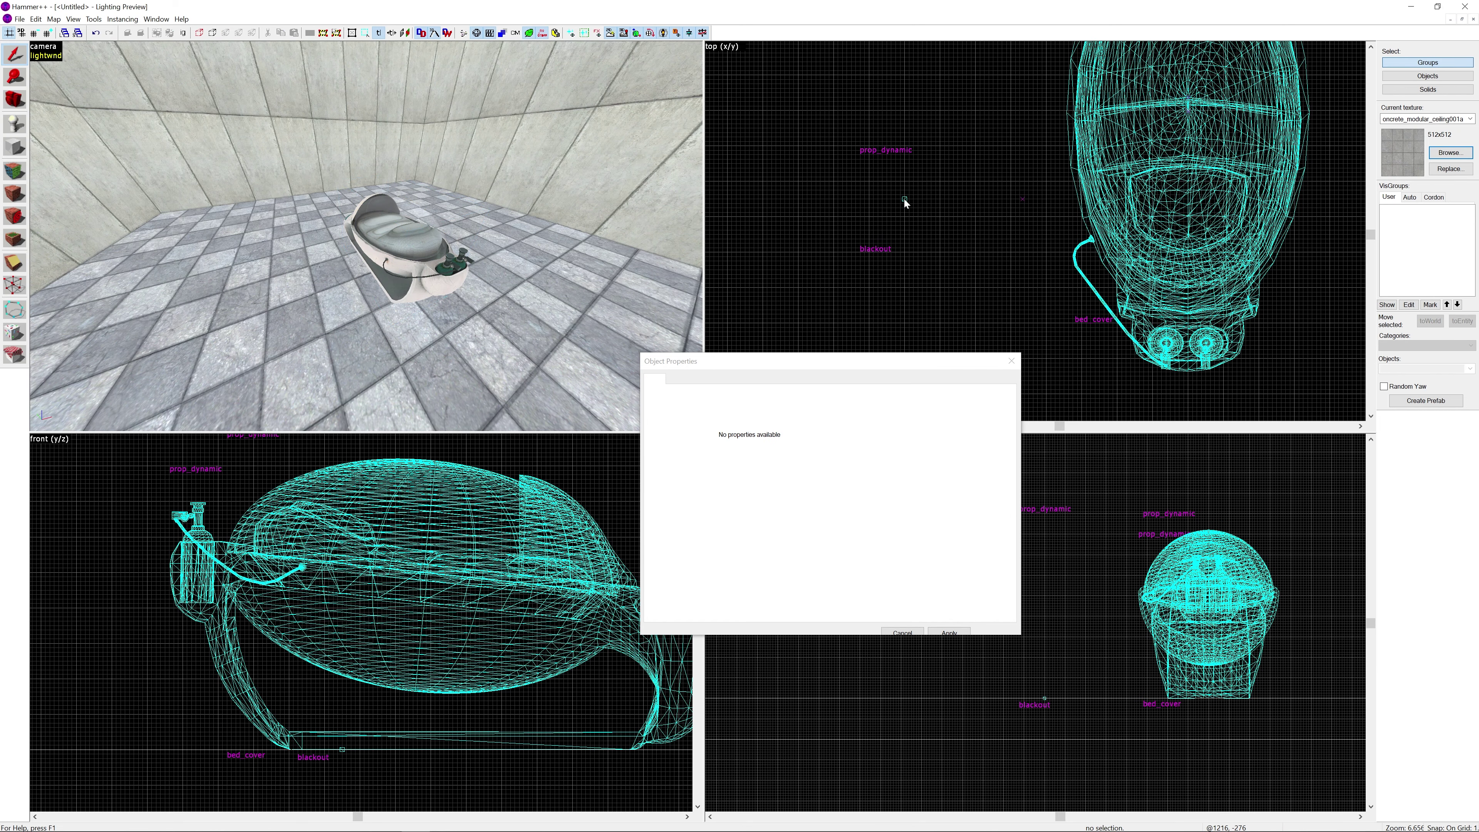
pyautogui.click(903, 213)
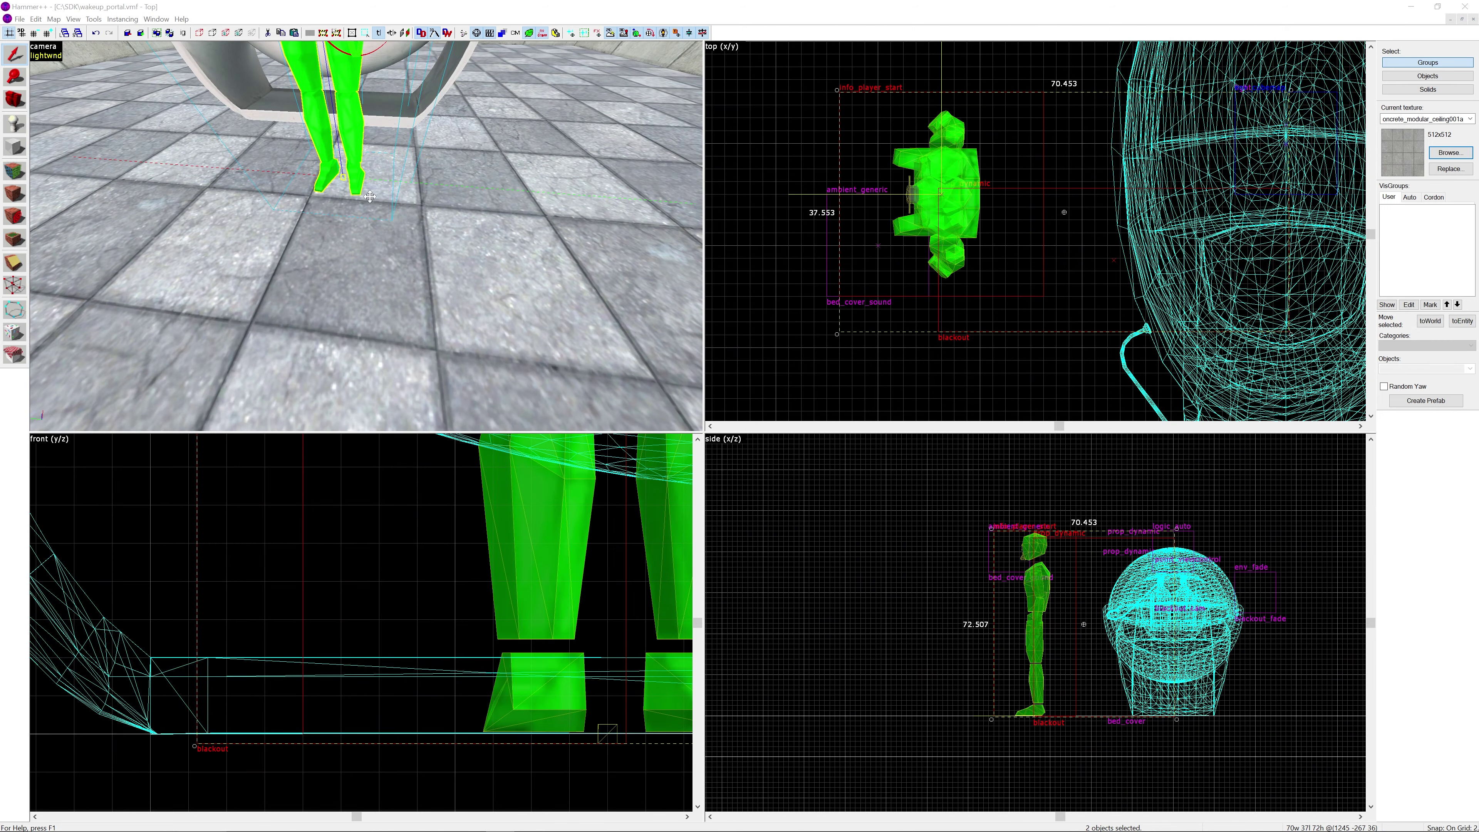
# Check the keyvalues of the blackout prop_dynamic in the finished wakeup_portal map
pyautogui.click(355, 189)
pyautogui.hotkey('alt', 'Return')
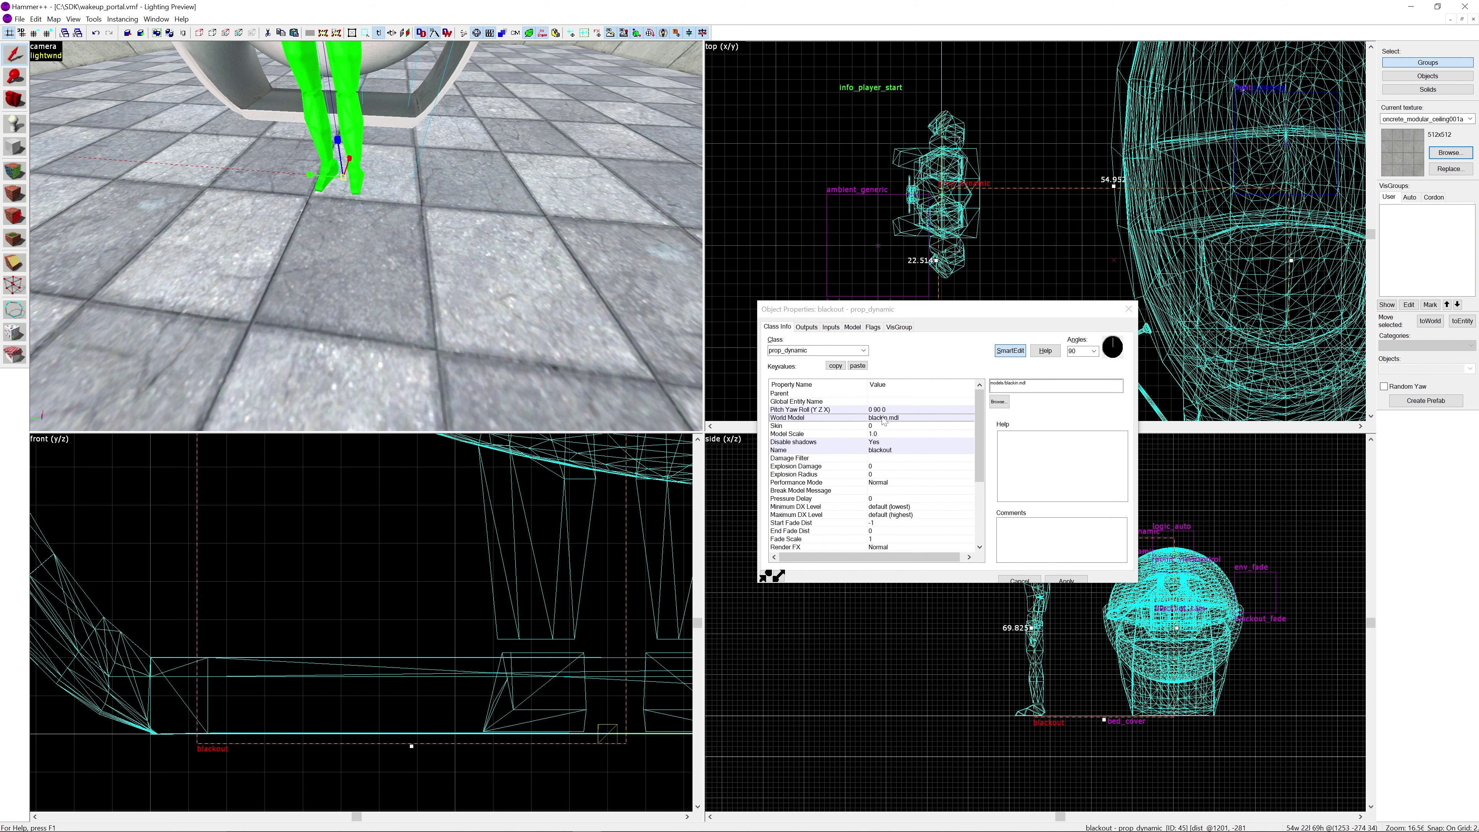
pyautogui.click(1128, 309)
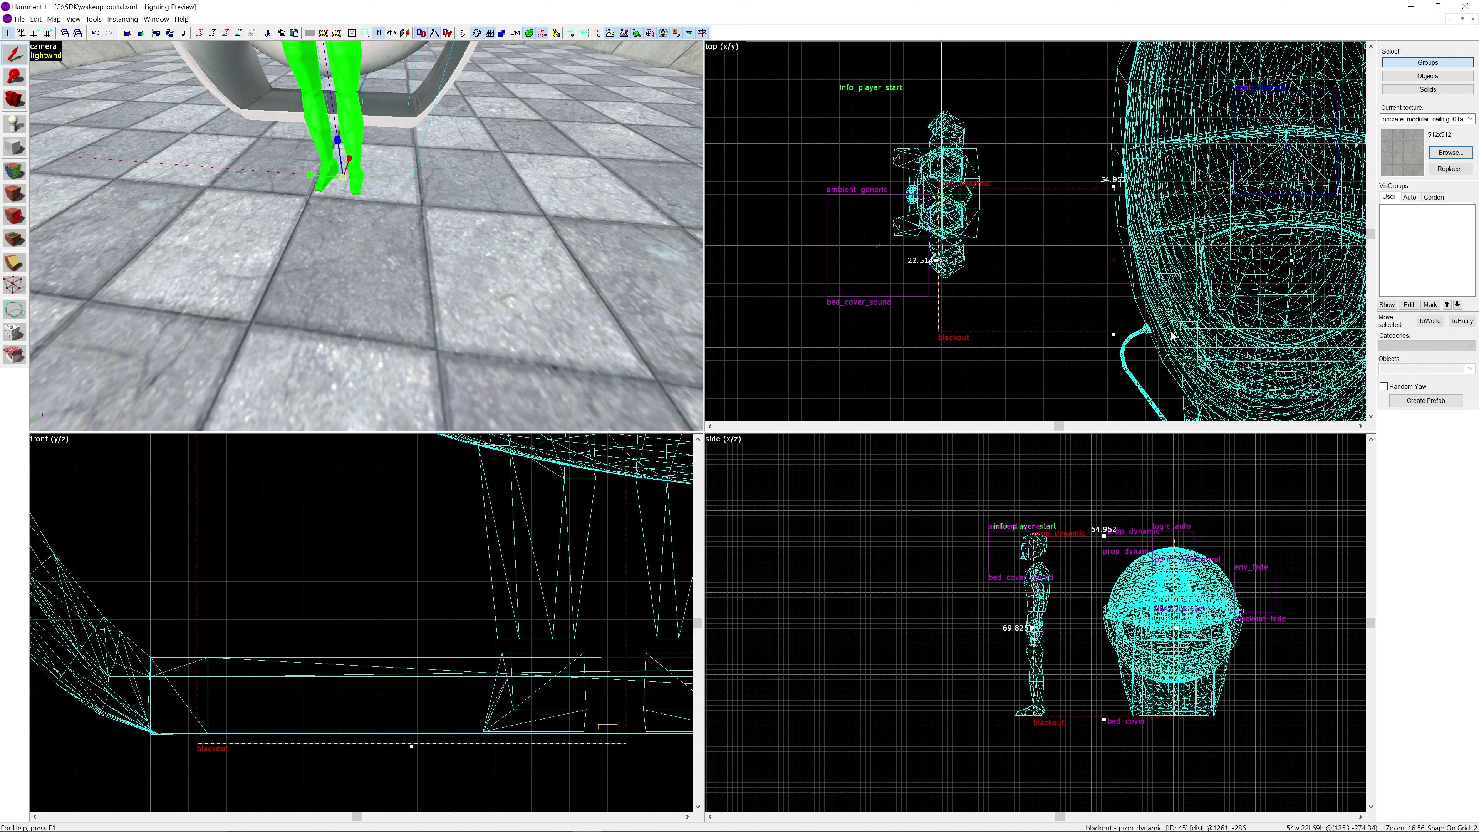
# Examine where the blackout prop and the info_player_start sit relative to the pod bed
pyautogui.scroll(-3, 1220, 206)
pyautogui.scroll(2, 1252, 197)
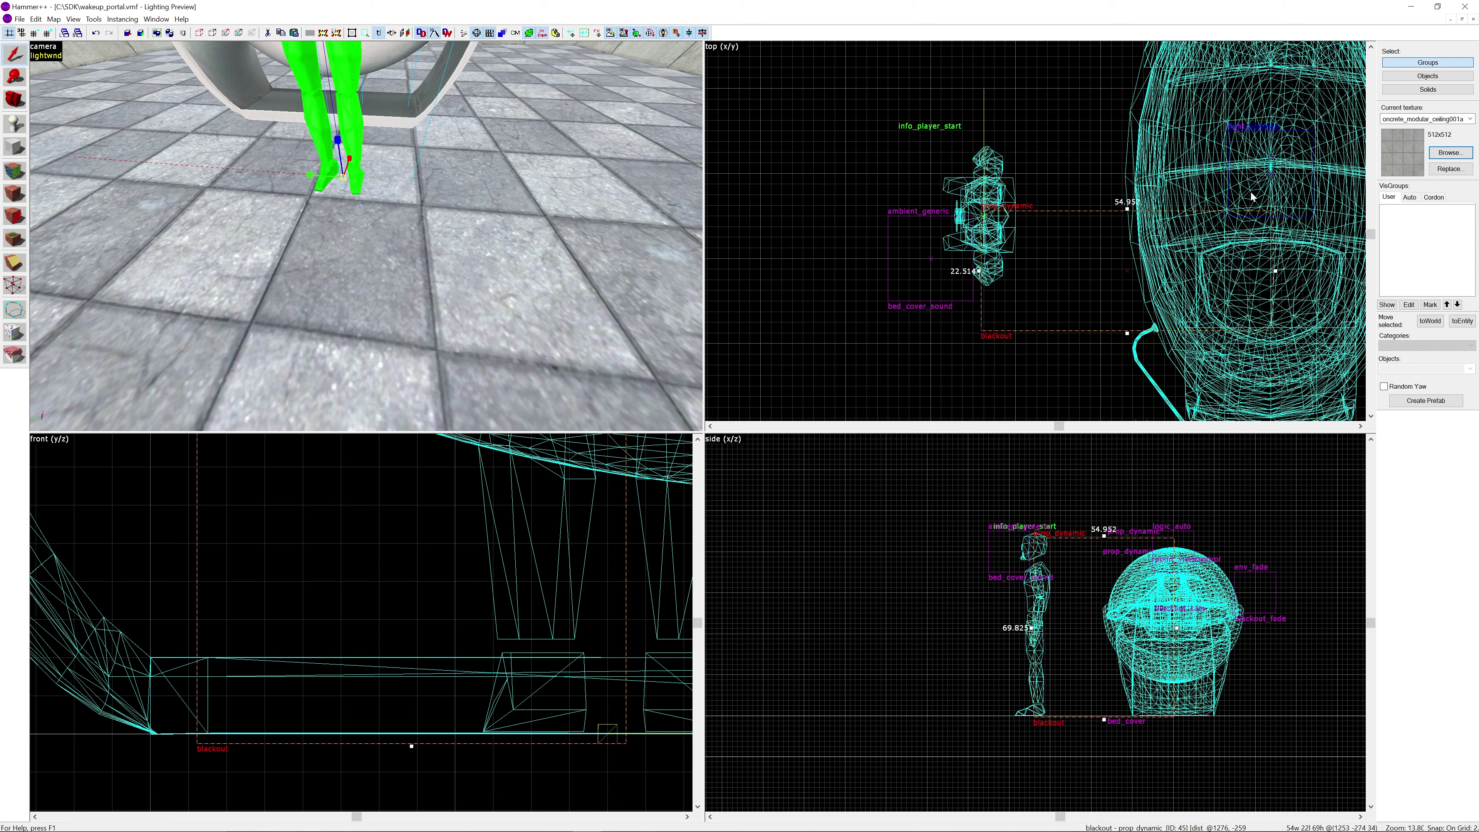
pyautogui.scroll(-4, 1252, 196)
pyautogui.scroll(2, 1274, 157)
pyautogui.scroll(2, 1257, 173)
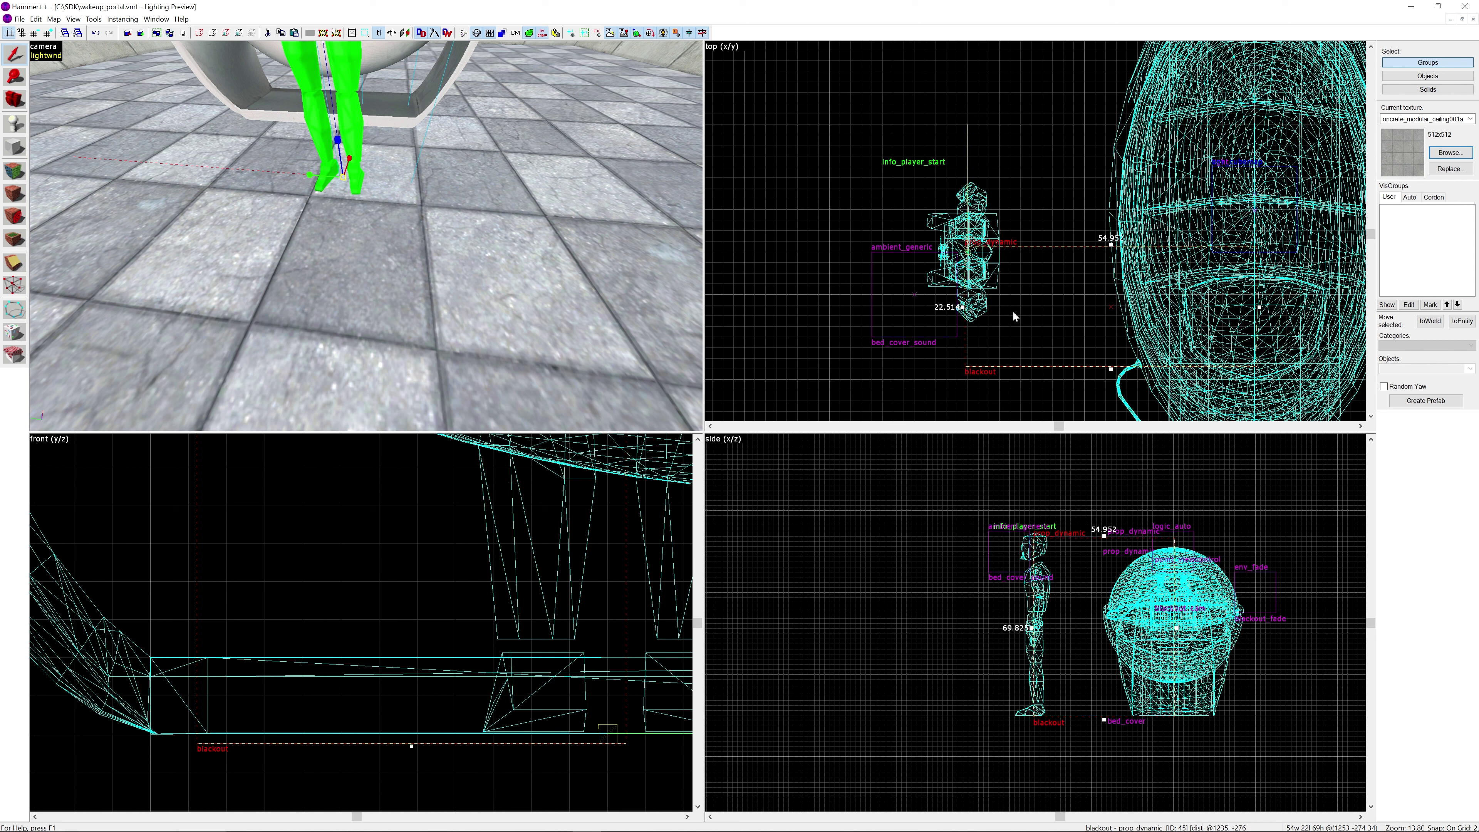
pyautogui.click(354, 141)
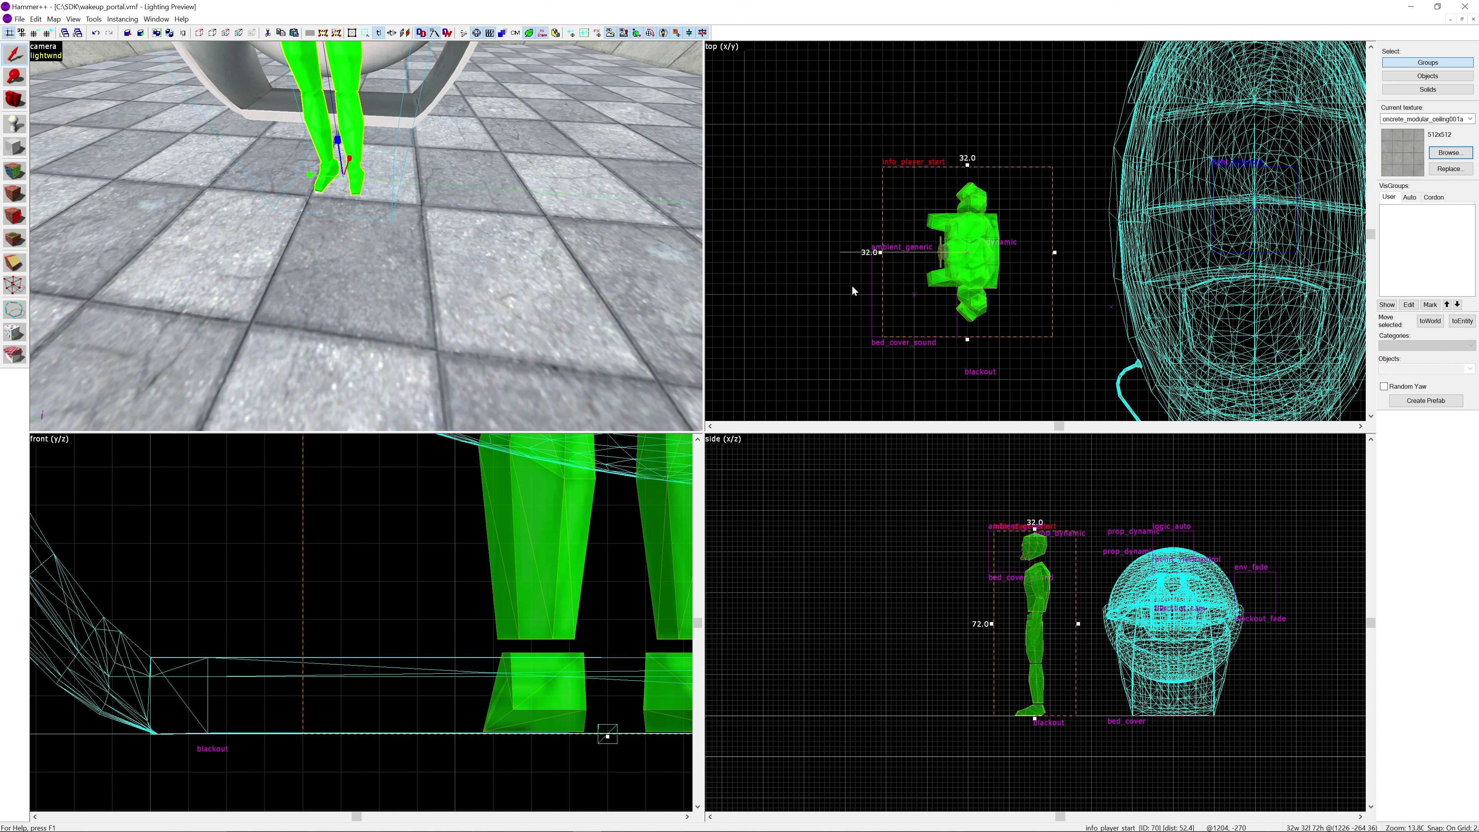
pyautogui.moveTo(948, 291); pyautogui.dragTo(978, 296)
pyautogui.scroll(4, 489, 520)
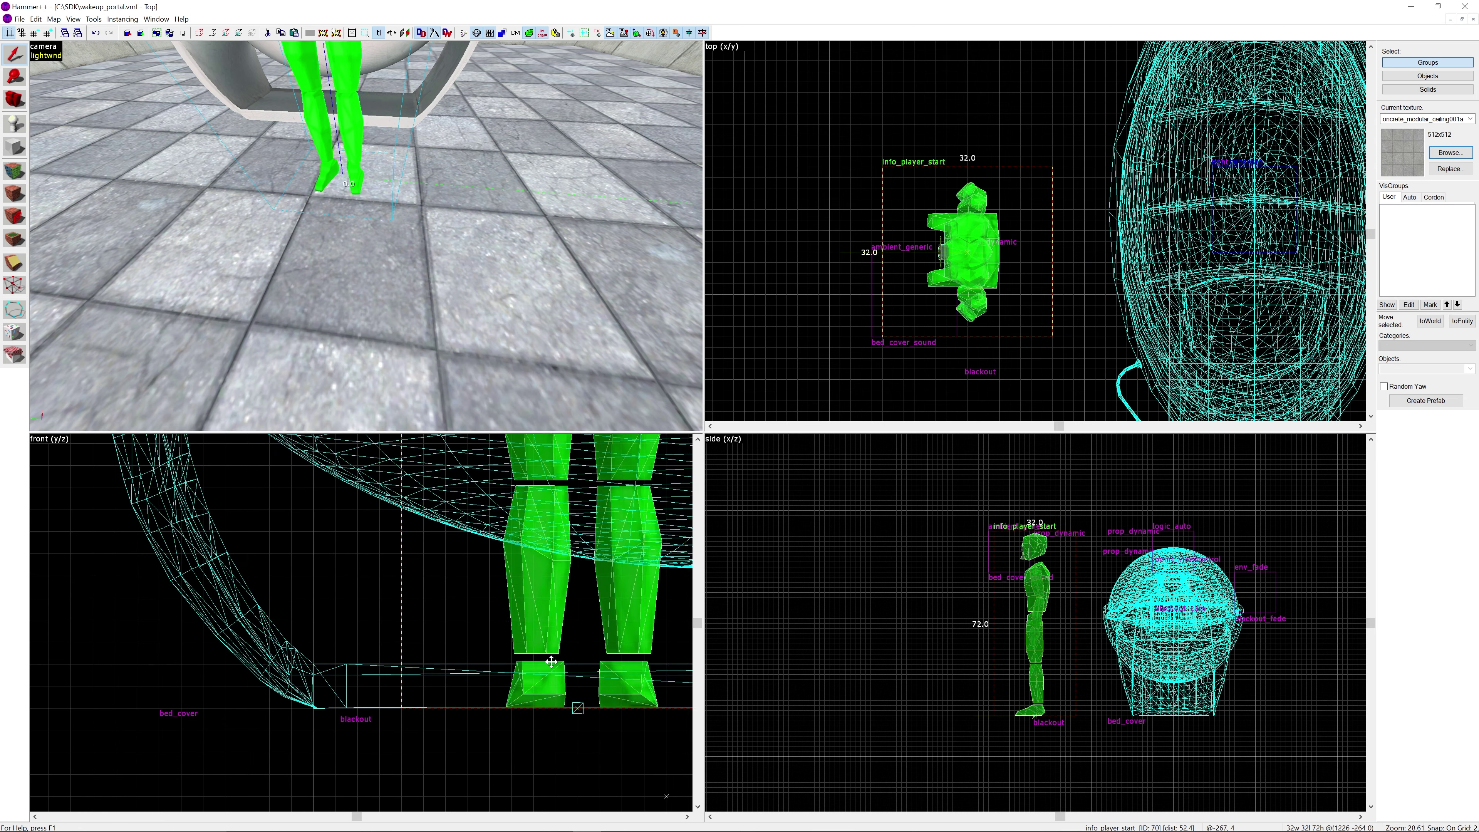
pyautogui.click(489, 521)
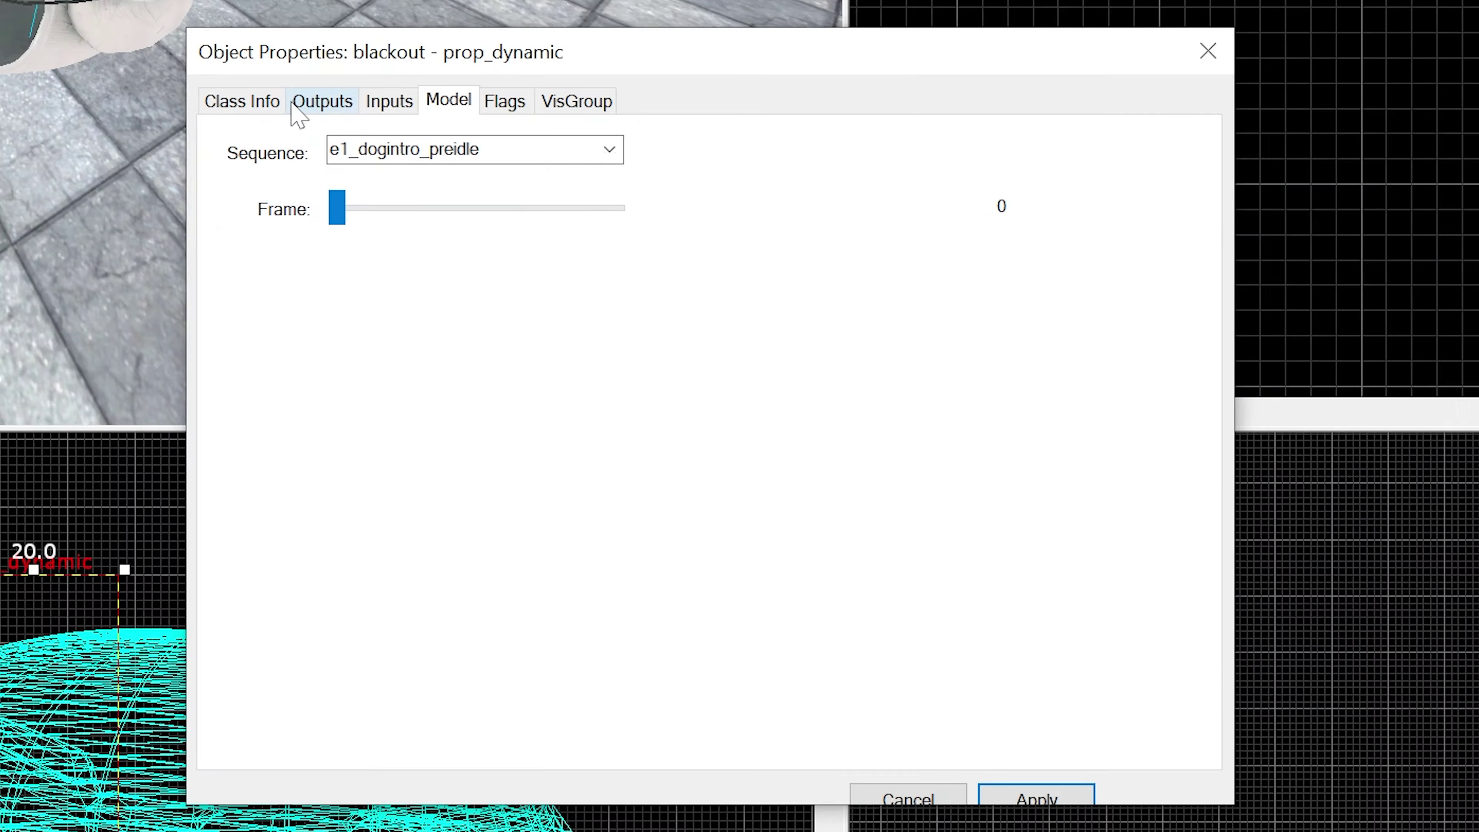
# Add an OnAnimationDone output to the blackout prop that fires SetAnimation on bed_cover with parameter closing
pyautogui.click(322, 100)
pyautogui.click(406, 731)
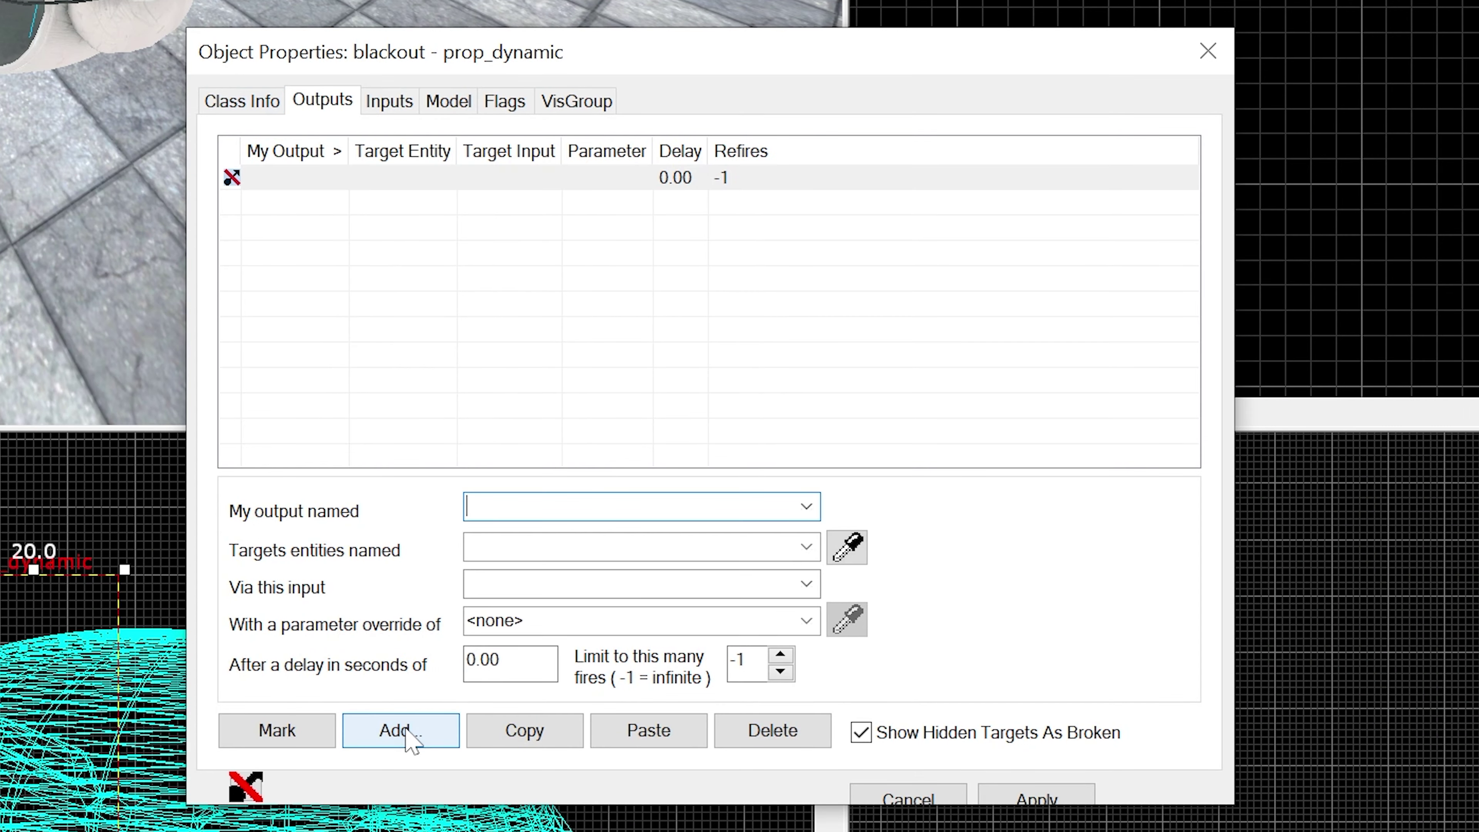
pyautogui.click(805, 507)
pyautogui.click(731, 554)
pyautogui.press('Tab')
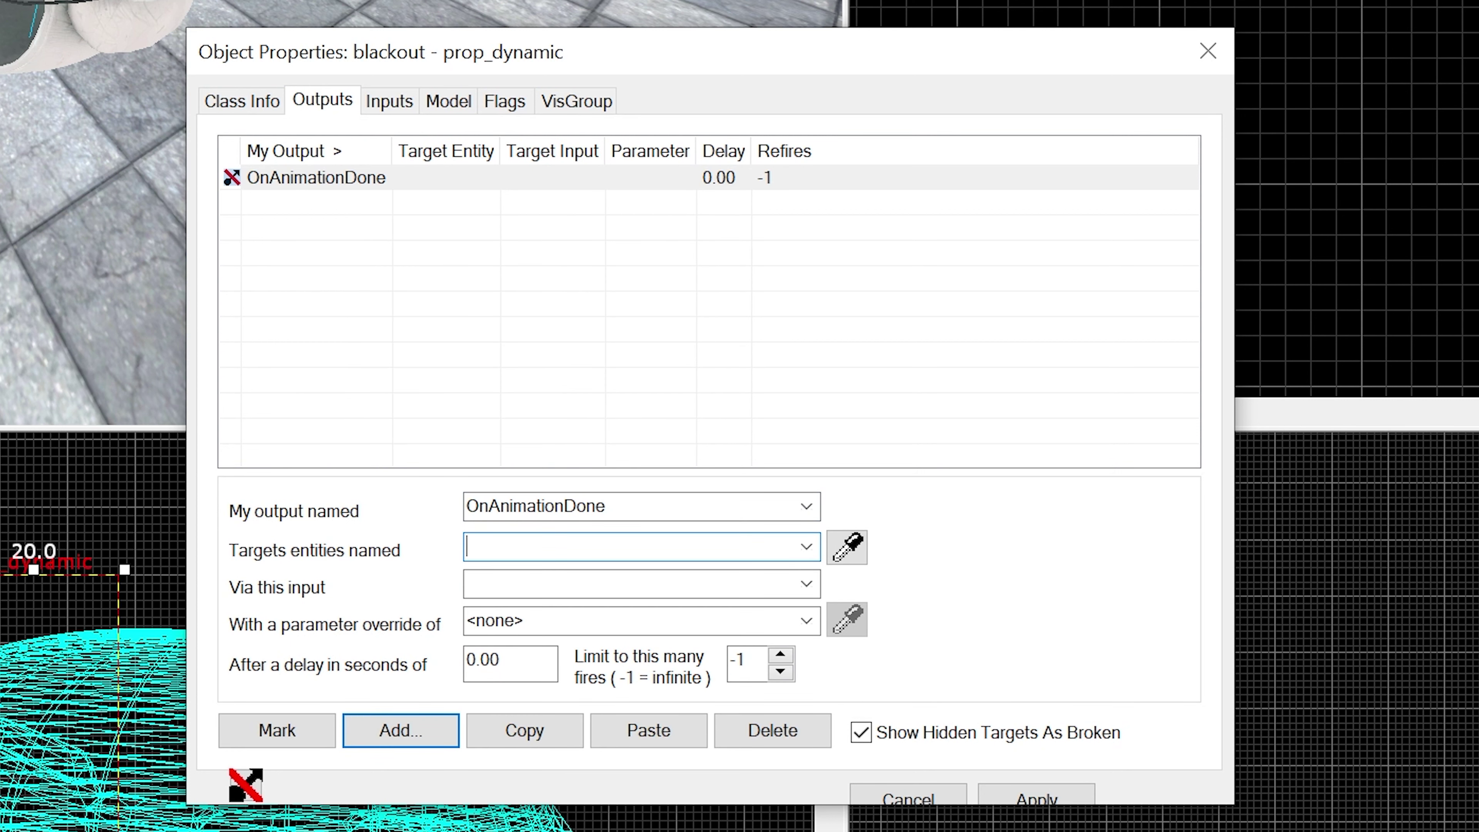
pyautogui.write('b')
pyautogui.click(687, 575)
pyautogui.click(579, 588)
pyautogui.write('SetAnimation')
pyautogui.press('Tab')
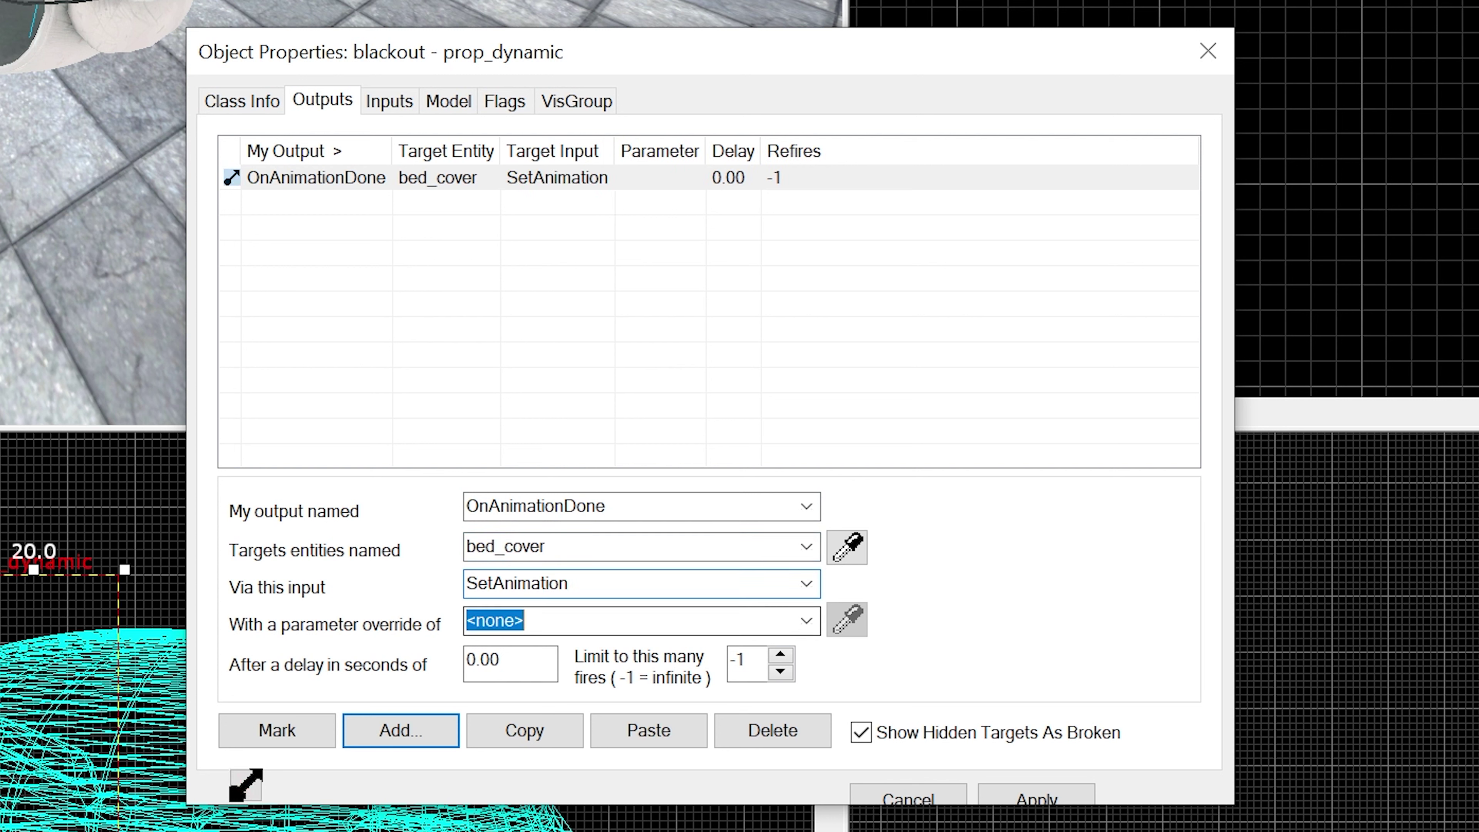
pyautogui.write('closing')
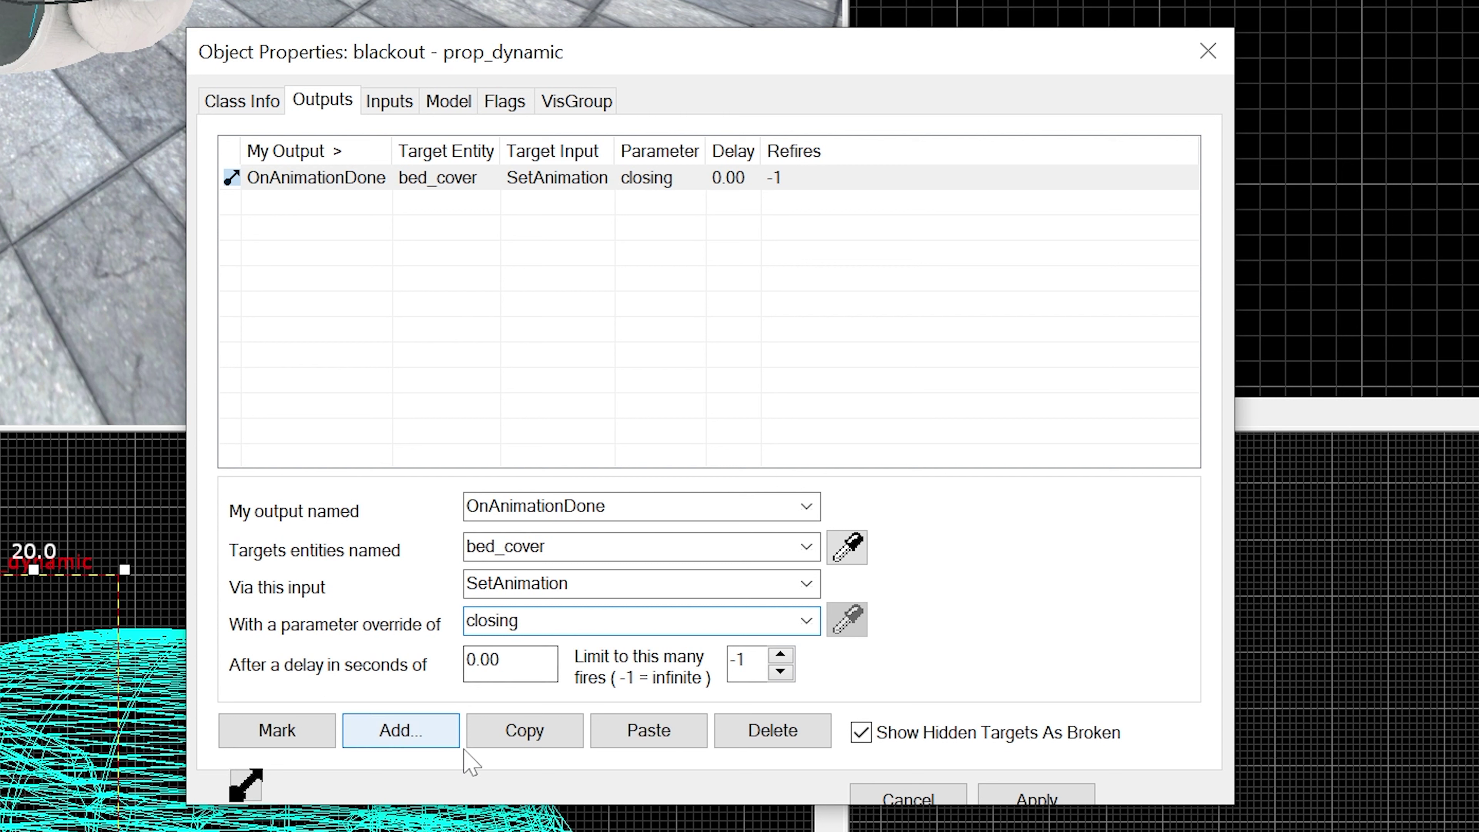
# Add a second OnAnimationDone output to the blackout prop that fires PlaySound on bed_cover_sound
pyautogui.click(409, 734)
pyautogui.write('On')
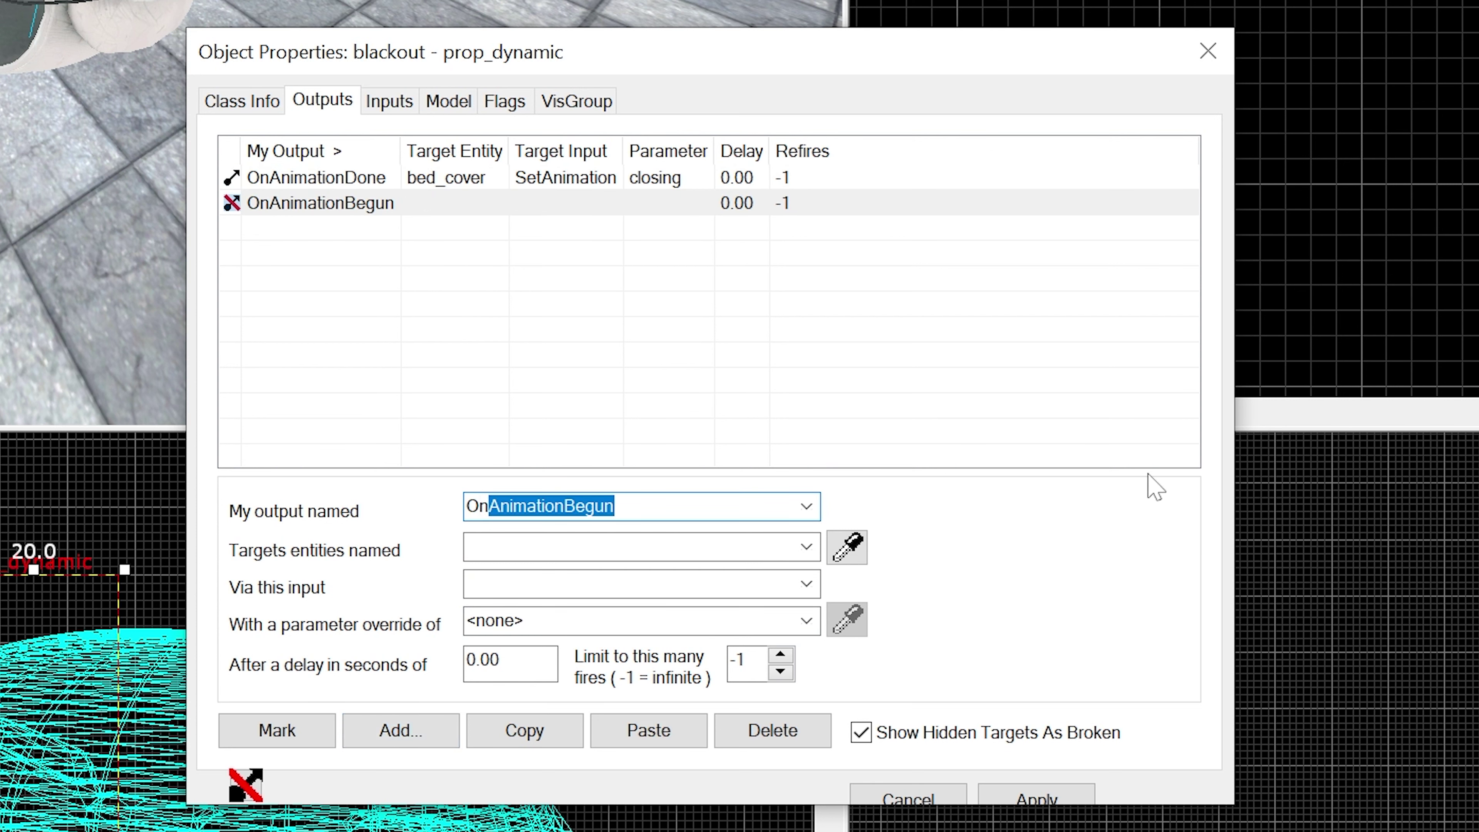
pyautogui.press('End')
pyautogui.click(809, 510)
pyautogui.click(699, 555)
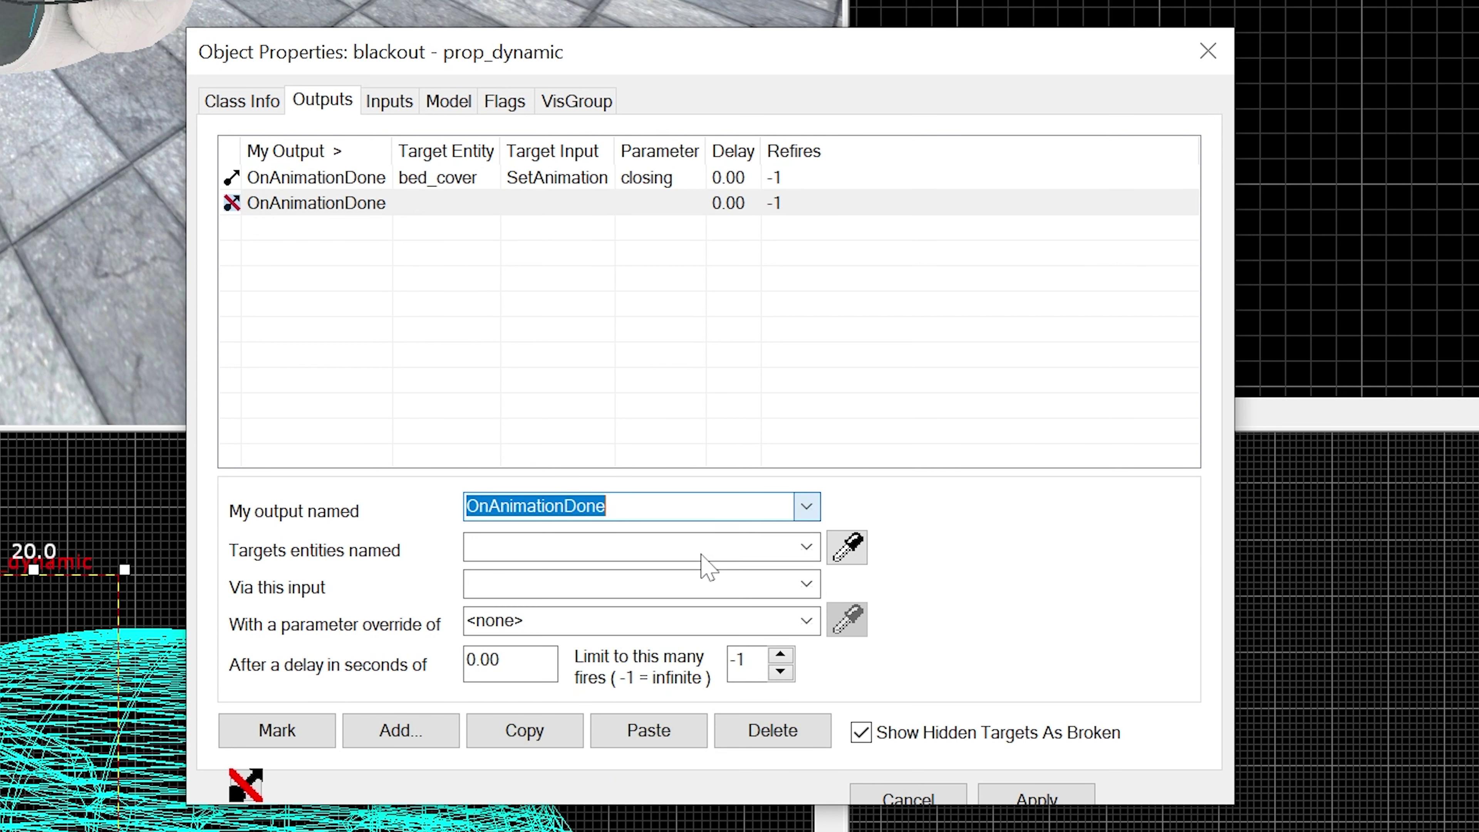
pyautogui.click(700, 549)
pyautogui.write('bed')
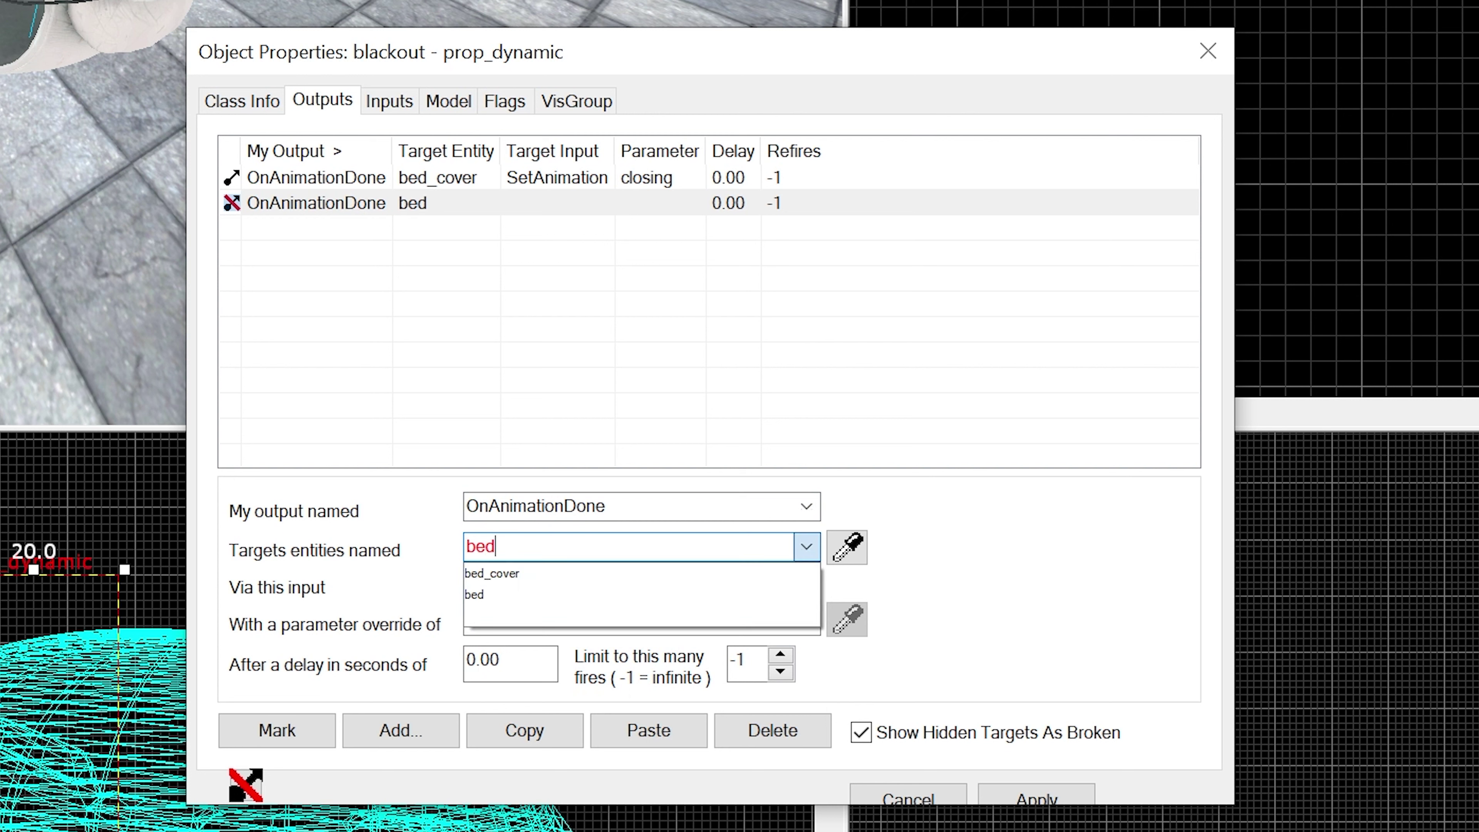
pyautogui.press('Down')
pyautogui.write('_sound')
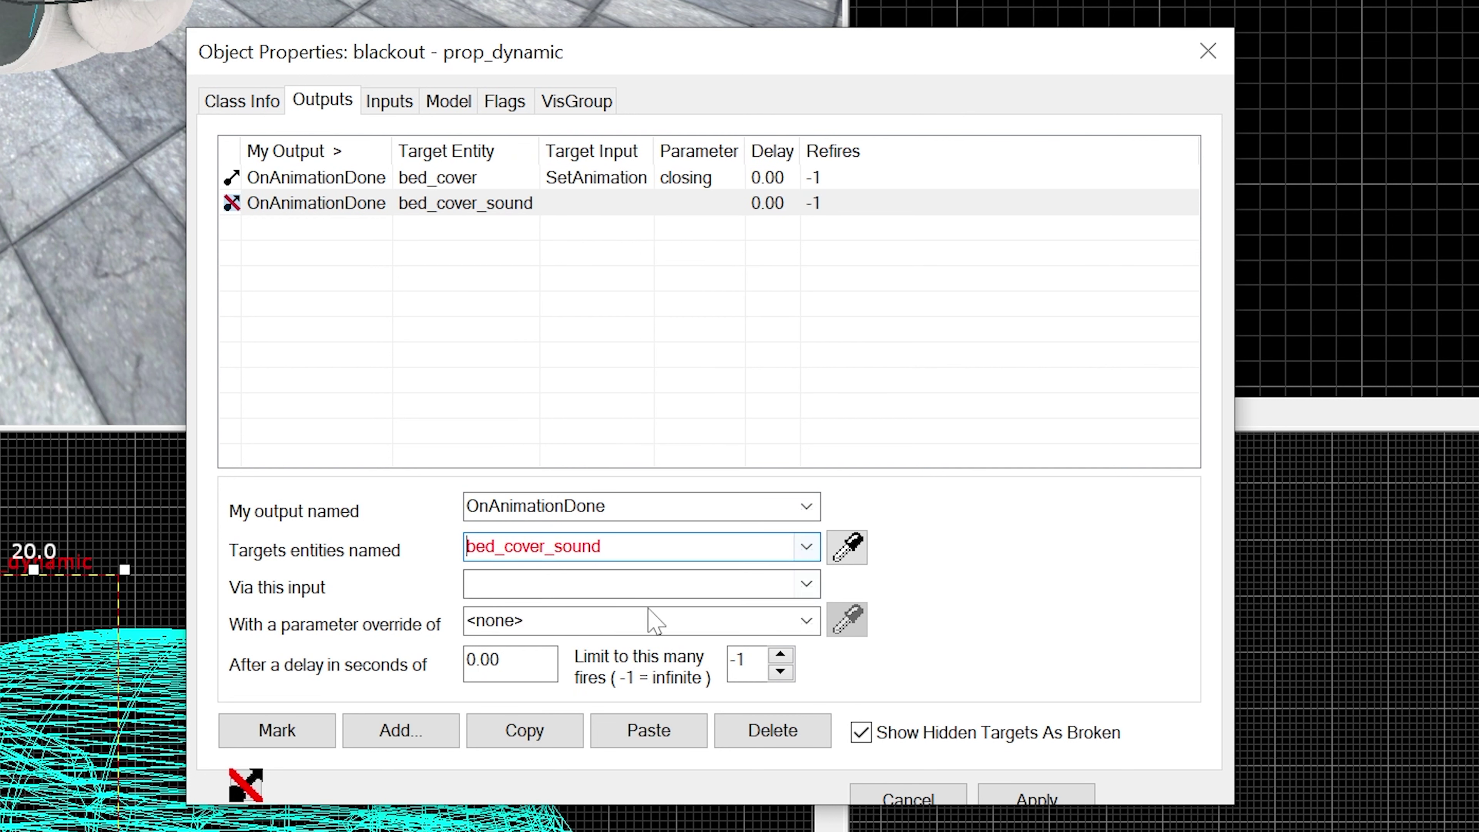
pyautogui.click(647, 583)
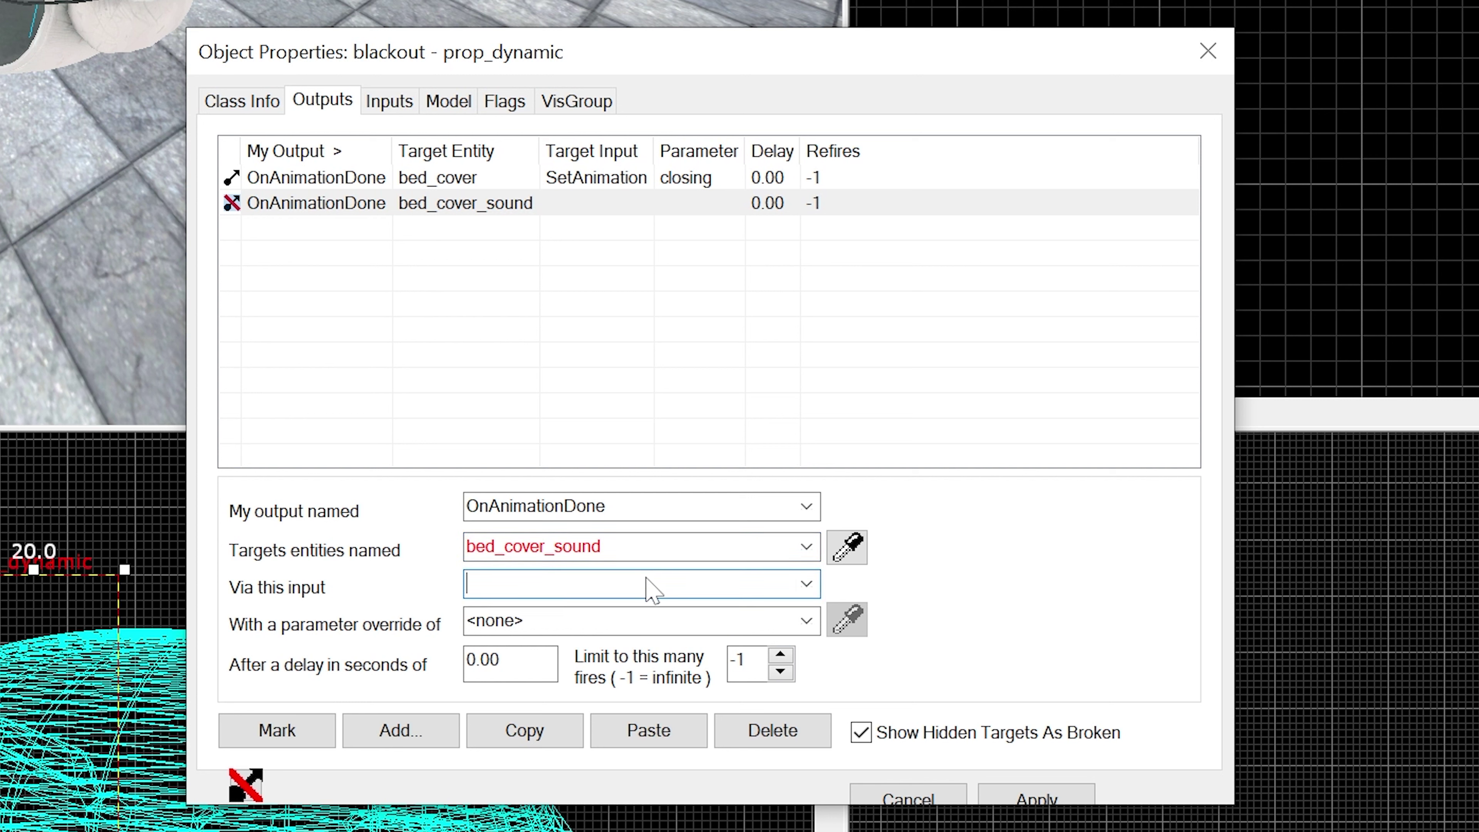
pyautogui.write('play')
pyautogui.press('BackSpace')
pyautogui.press('BackSpace')
pyautogui.press('BackSpace')
pyautogui.press('BackSpace')
pyautogui.write('PlaySound')
# Add a third OnAnimationDone output to the blackout prop that fires Disable on blackout_cam
pyautogui.click(426, 723)
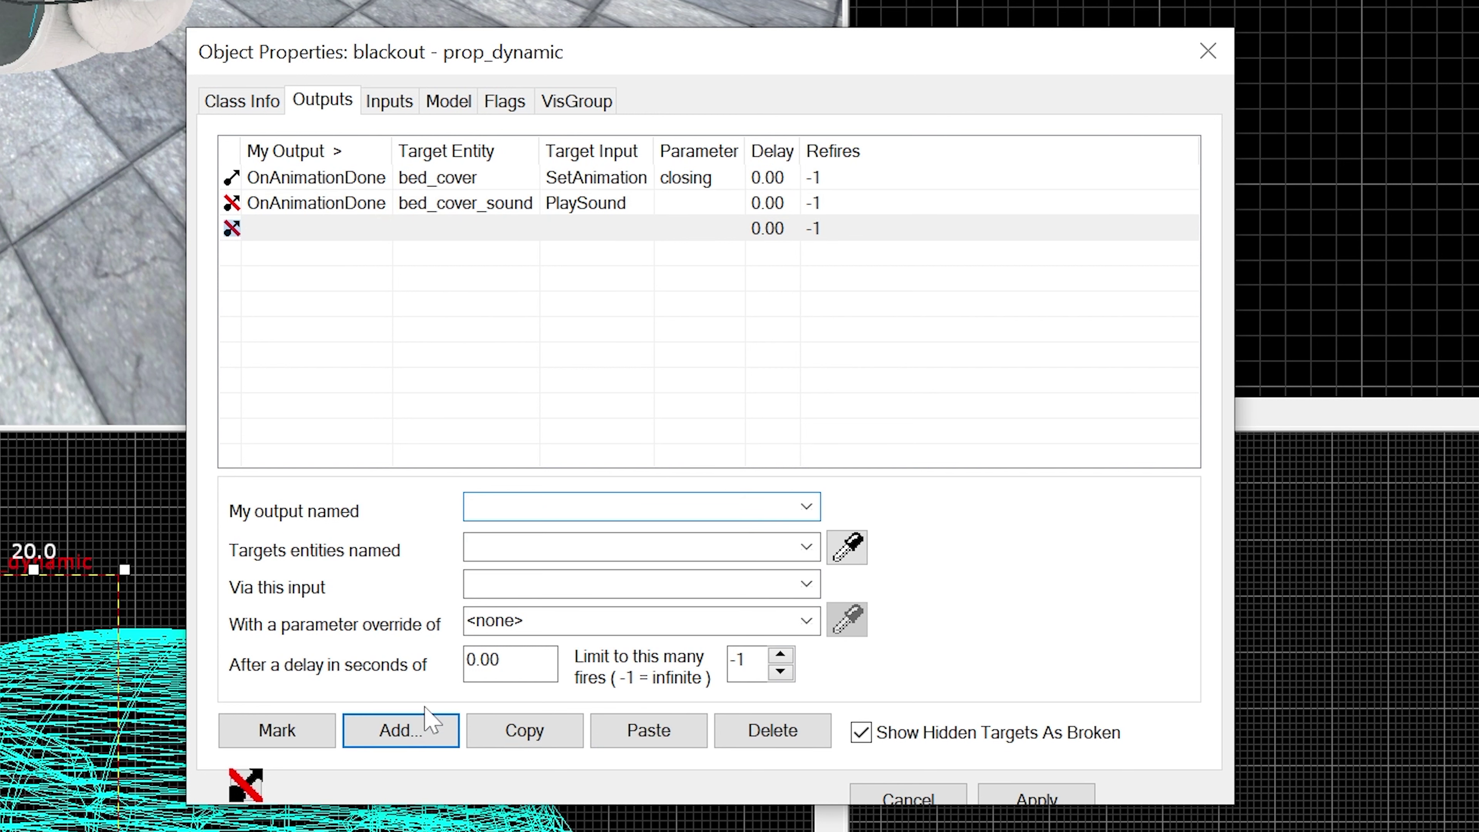
pyautogui.click(806, 506)
pyautogui.click(752, 554)
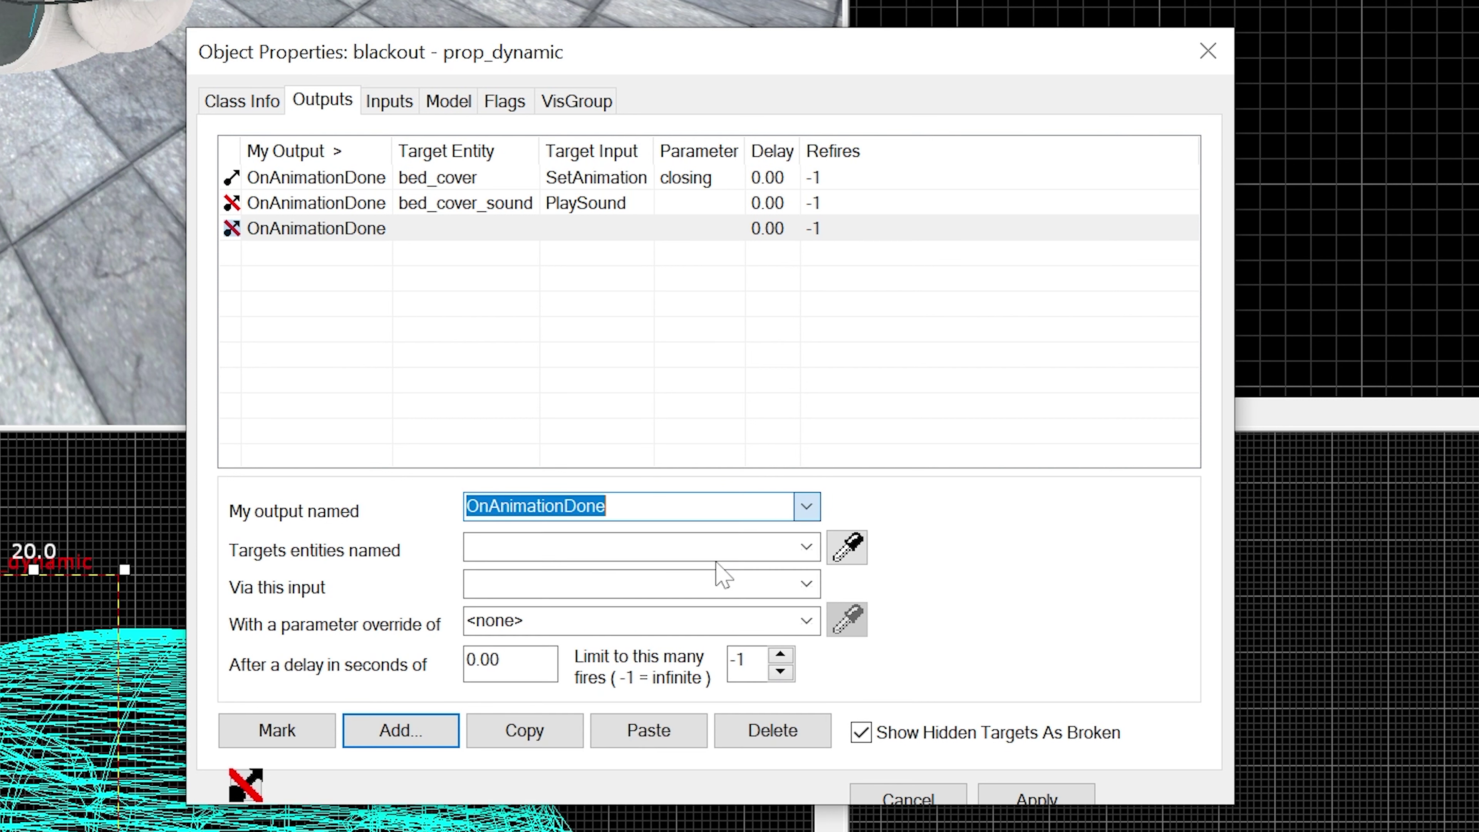
pyautogui.press('Tab')
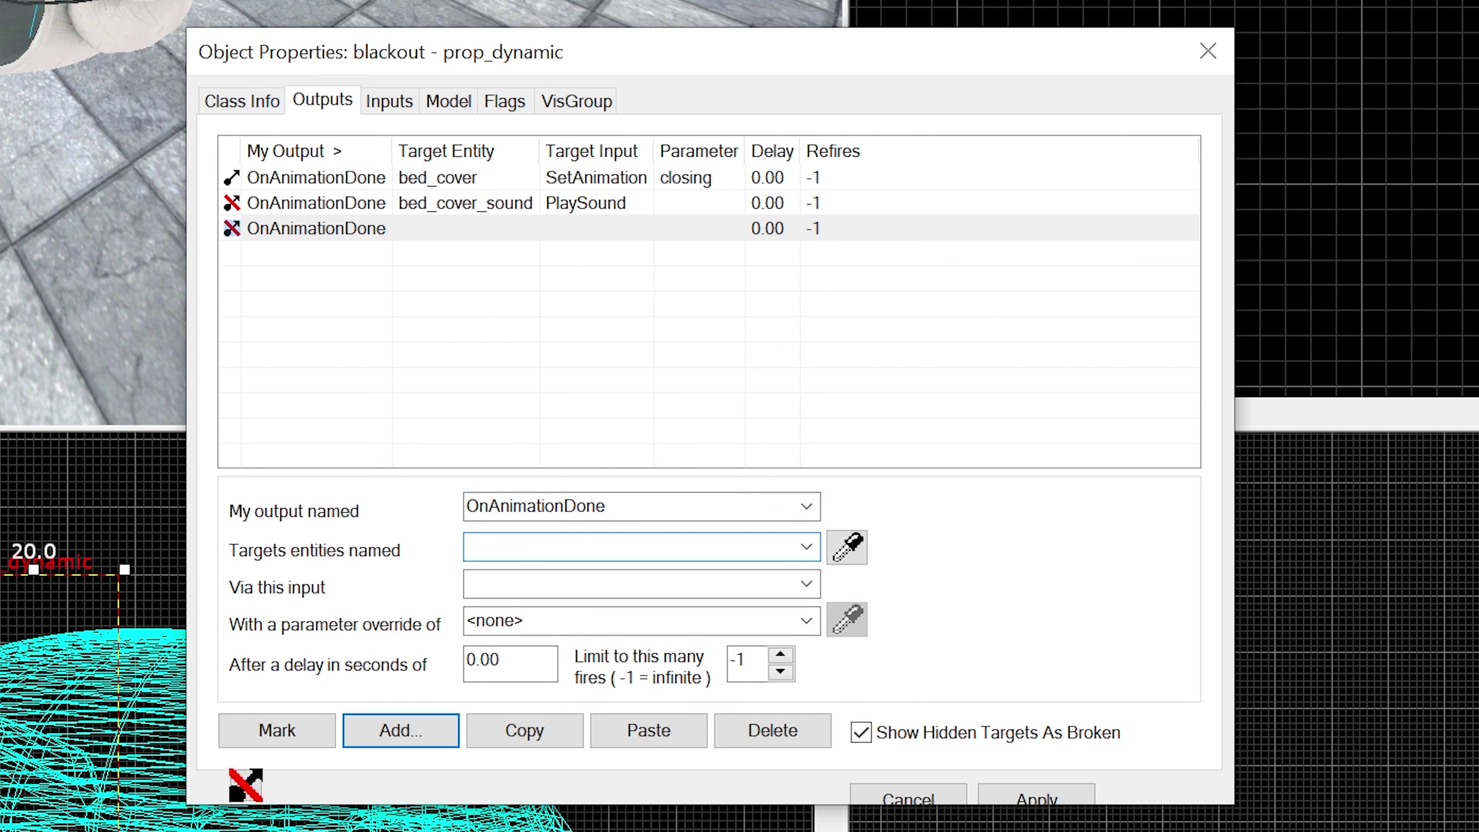
pyautogui.write('blackout_')
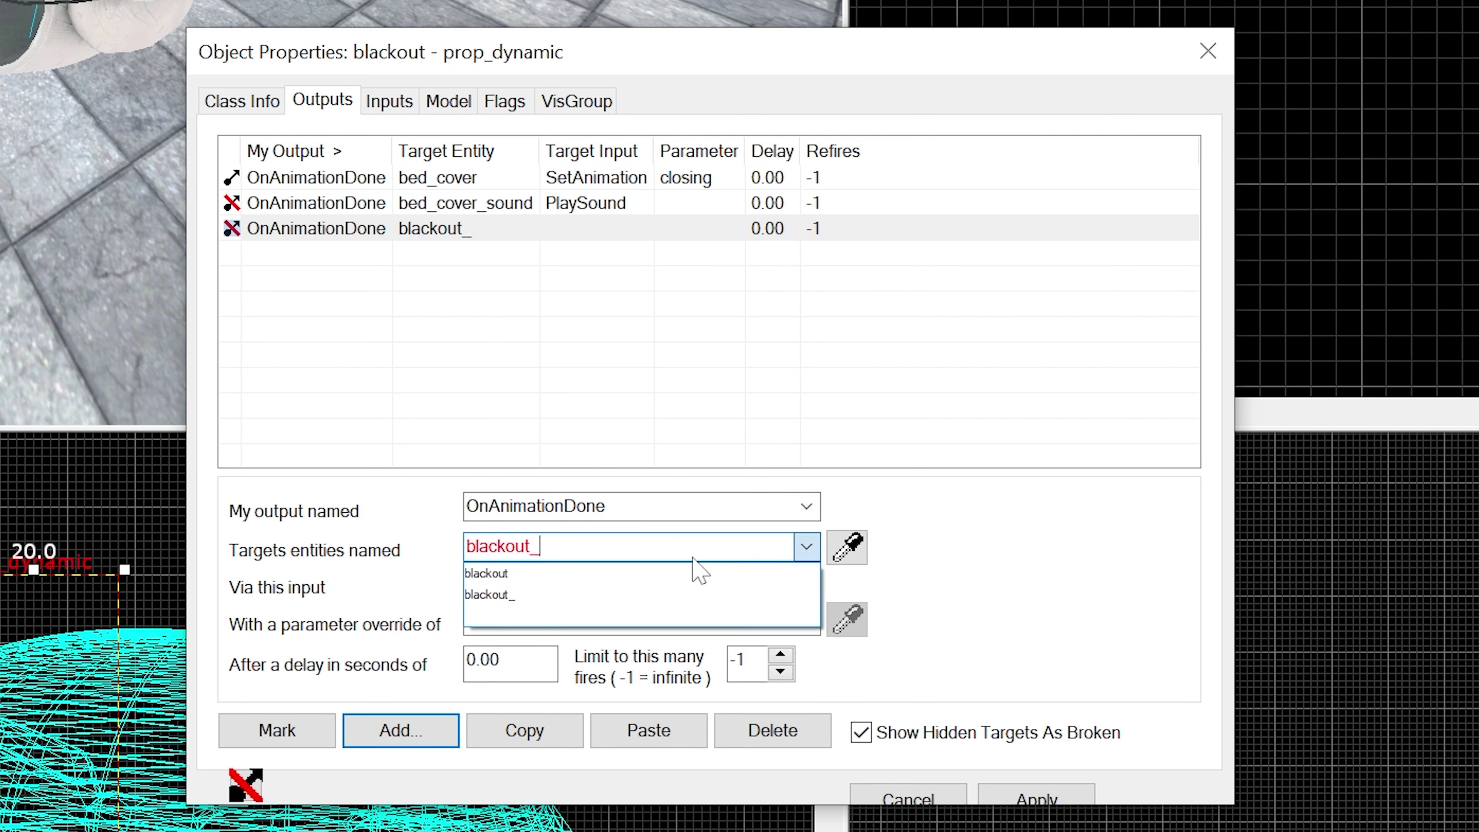
pyautogui.write('cam')
pyautogui.press('Tab')
pyautogui.write('D')
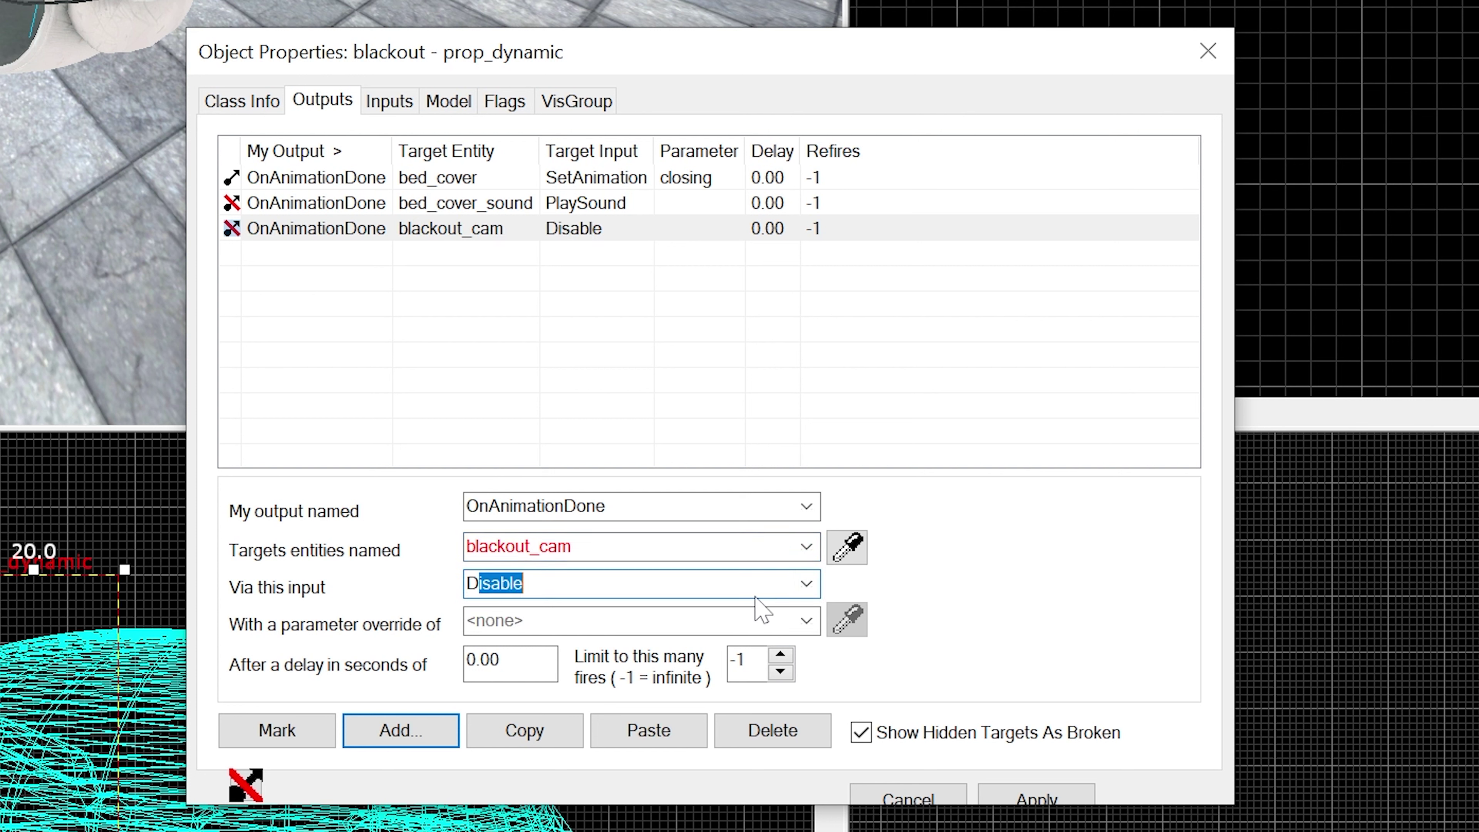
# Add an OnAnimationDone output that fires SetDefaultAnimation on bed_cover with parameter idle, and apply the blackout prop's outputs
pyautogui.click(428, 731)
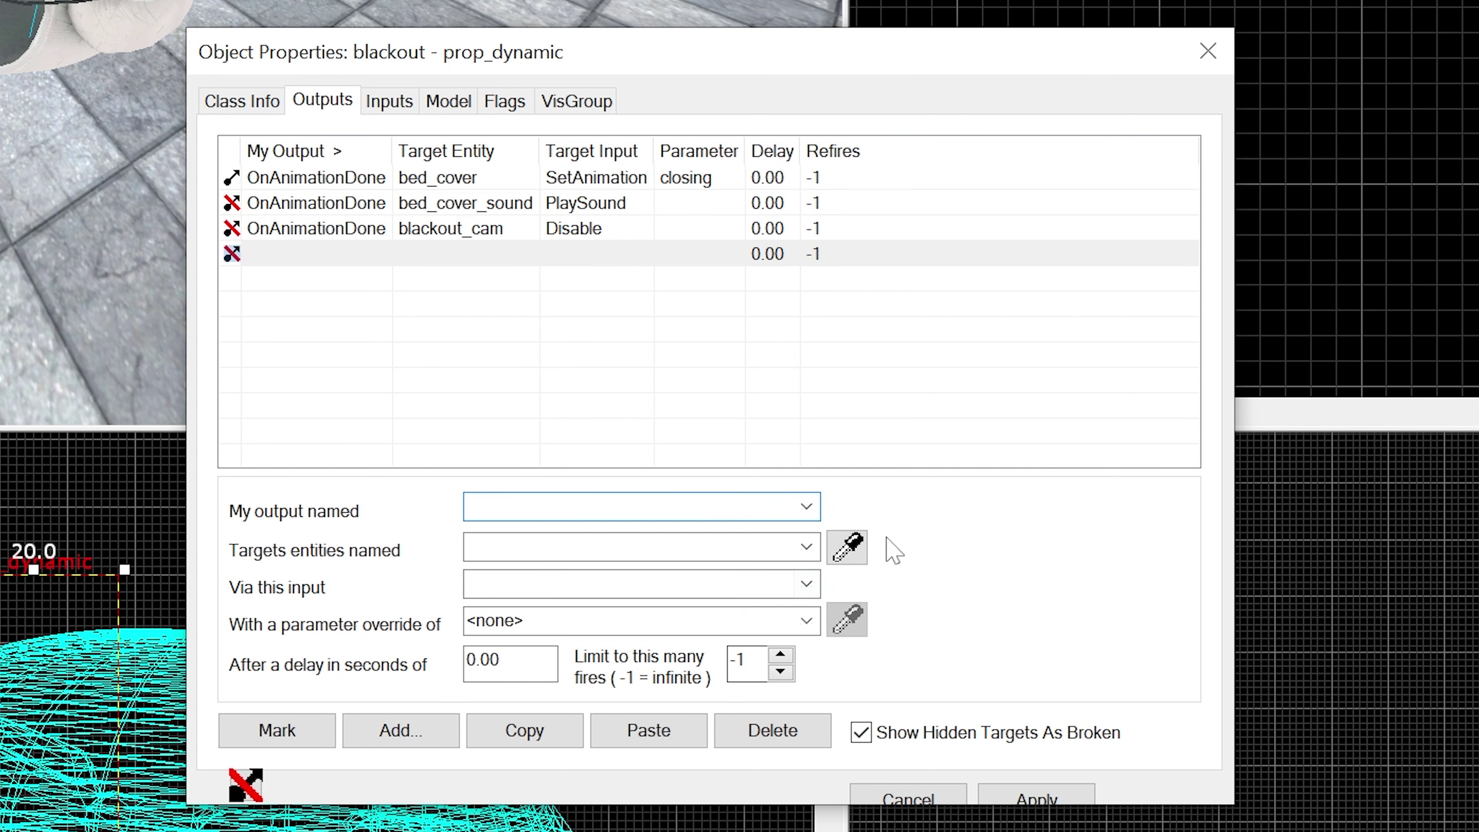
pyautogui.click(806, 506)
pyautogui.click(693, 551)
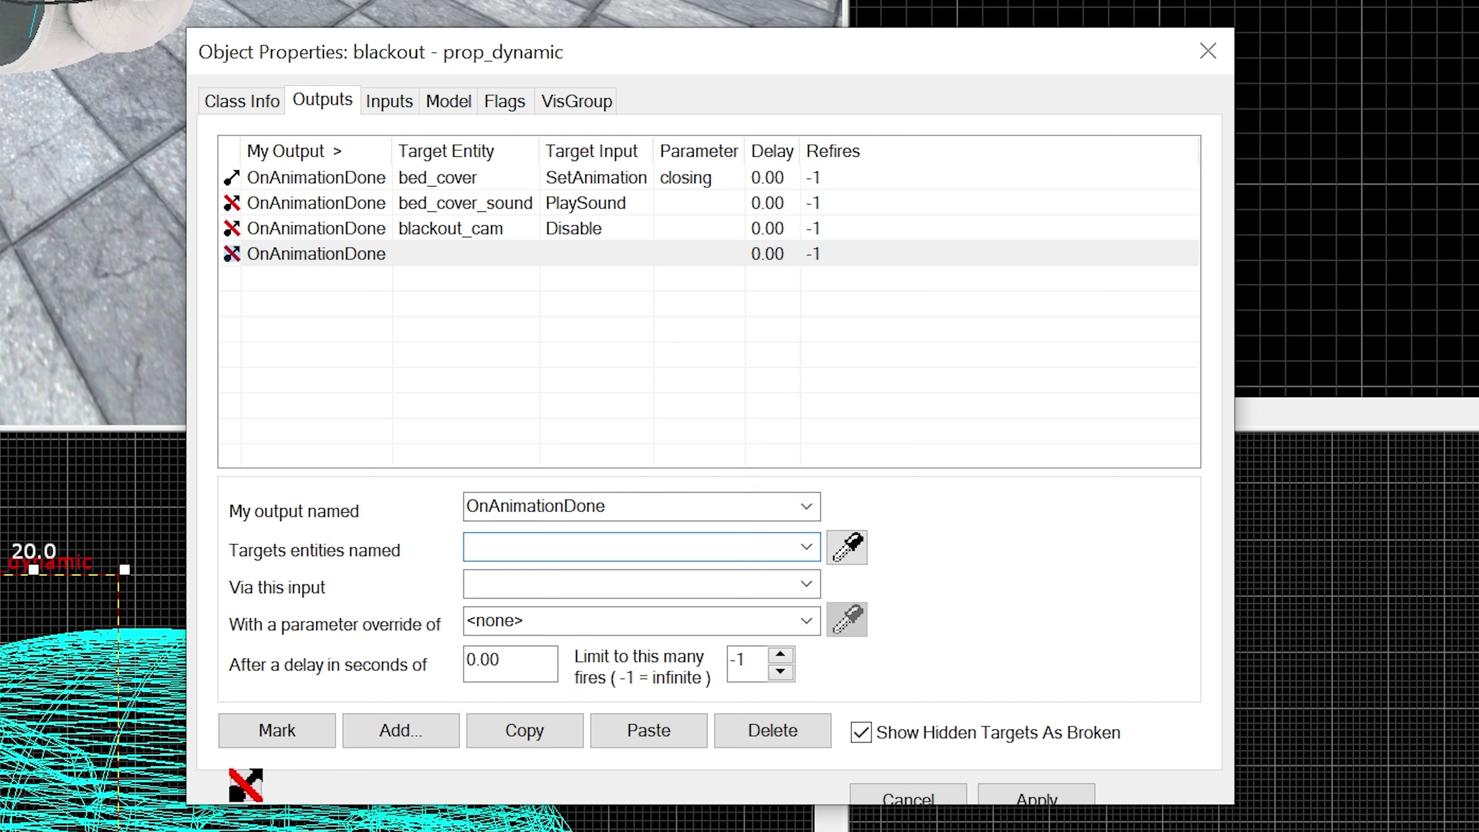
pyautogui.write('bed_c')
pyautogui.press('Tab')
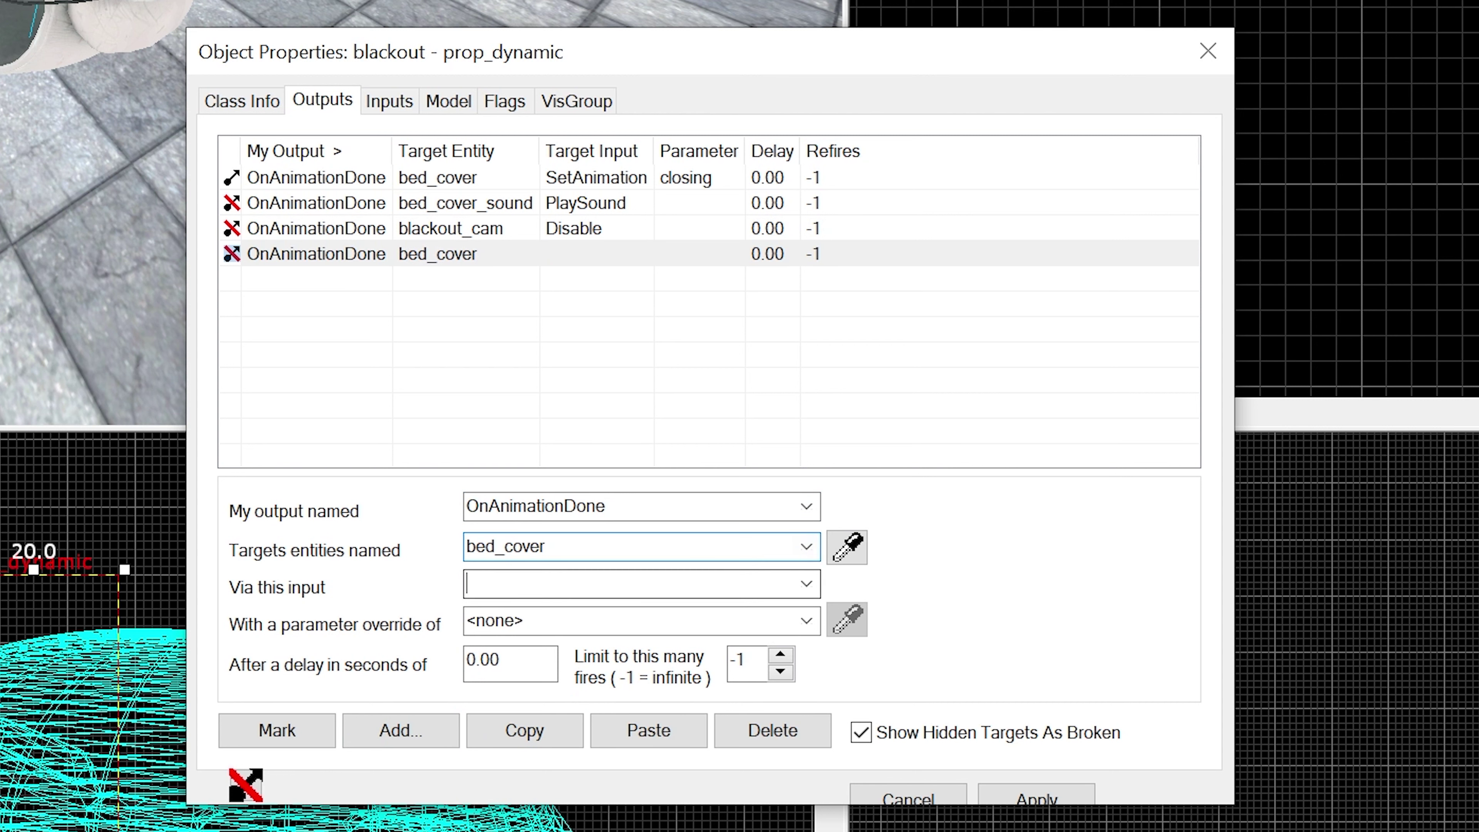
pyautogui.write('SetD')
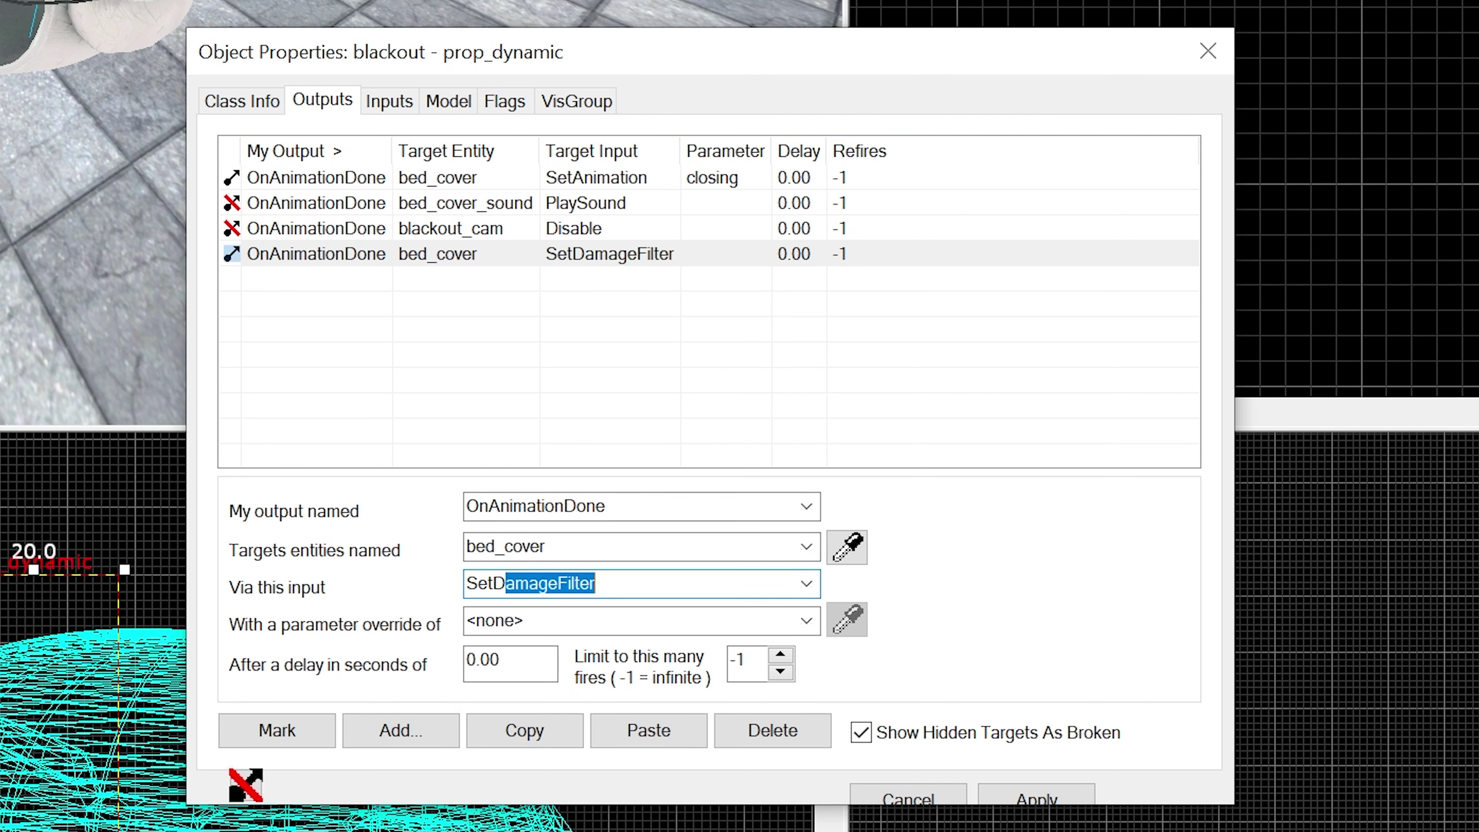
pyautogui.write('efaultAnimation')
pyautogui.press('Tab')
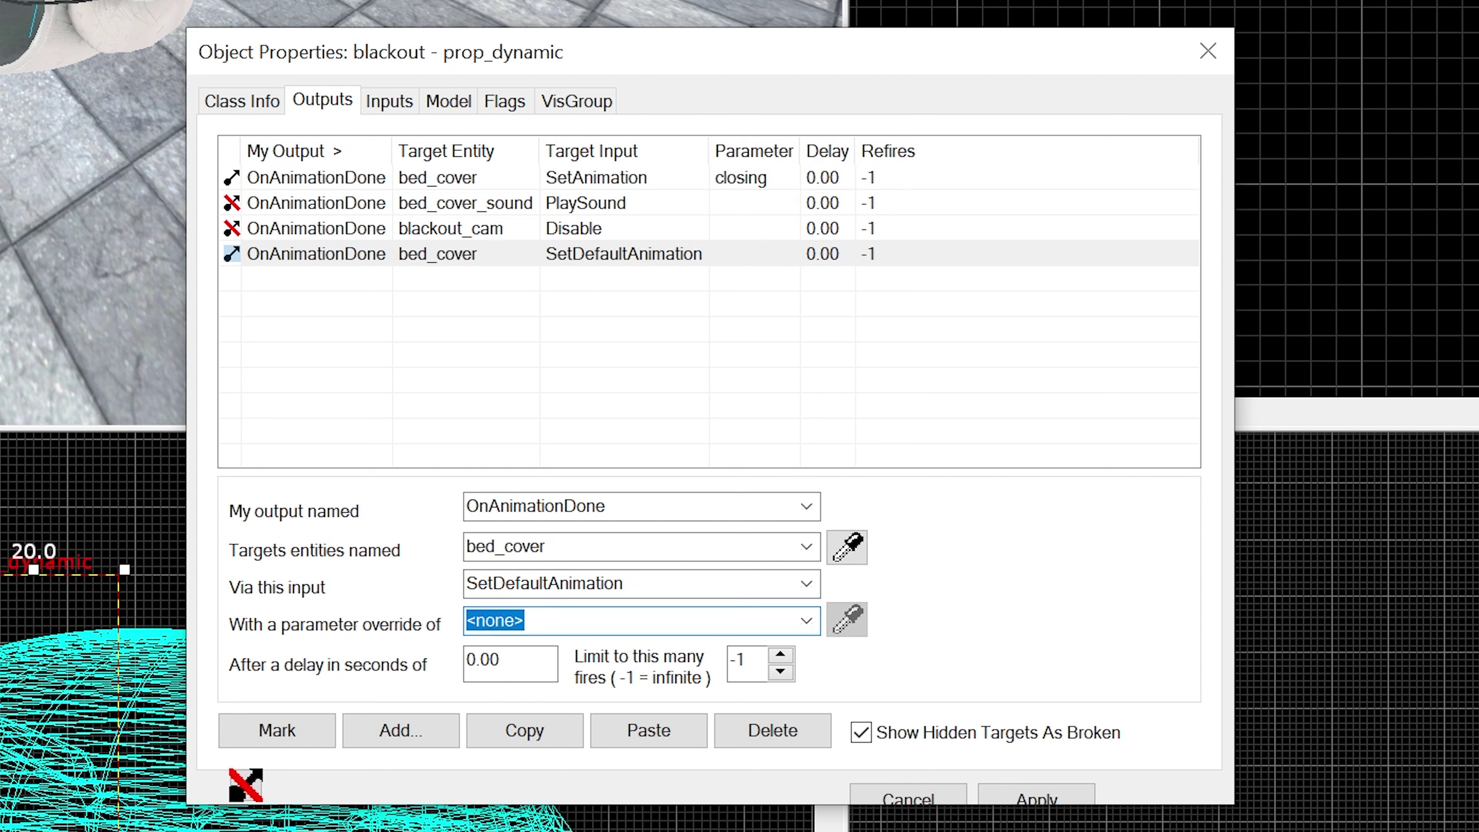
pyautogui.write('idle')
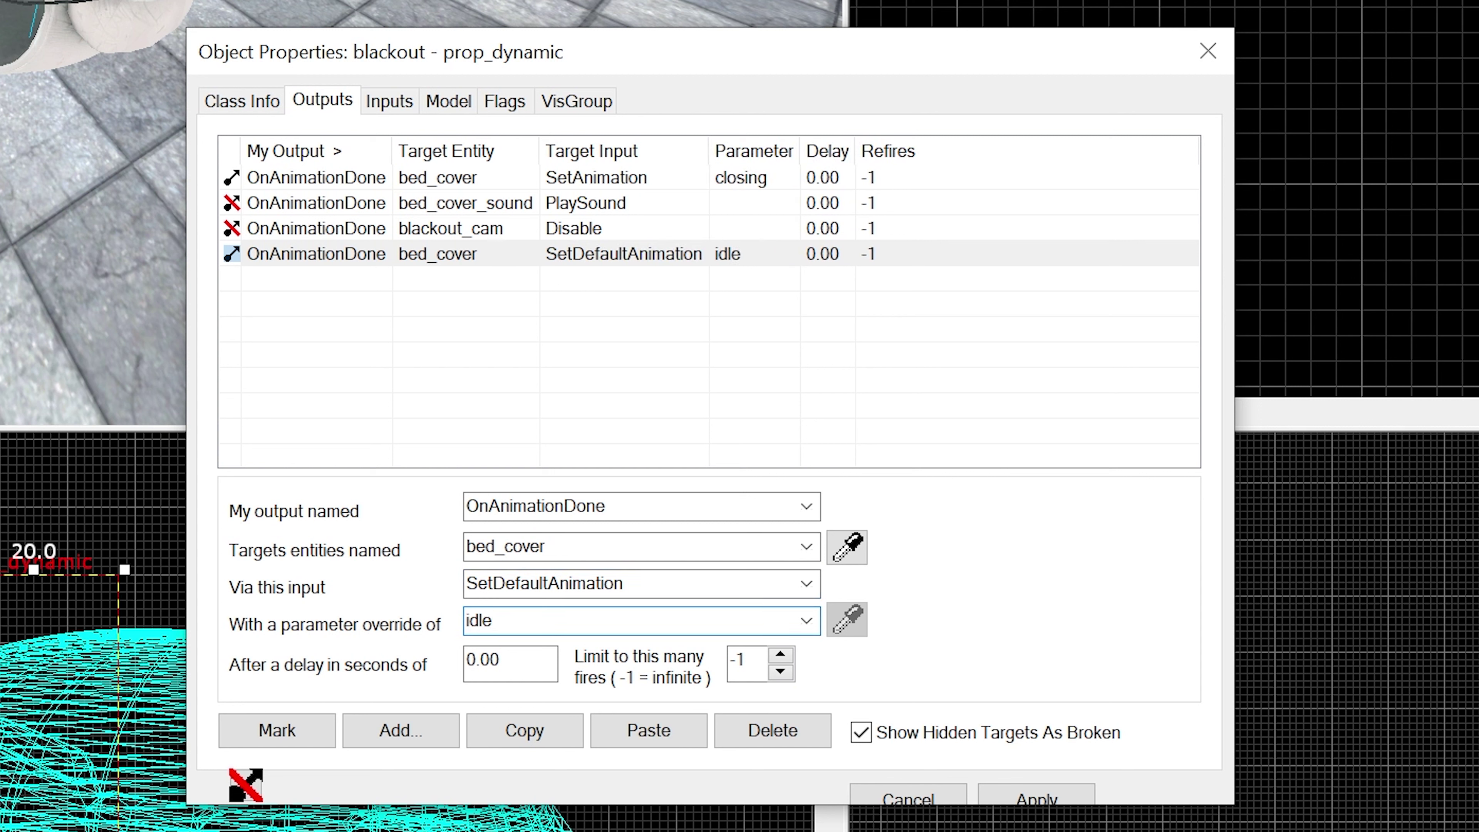
pyautogui.click(1085, 793)
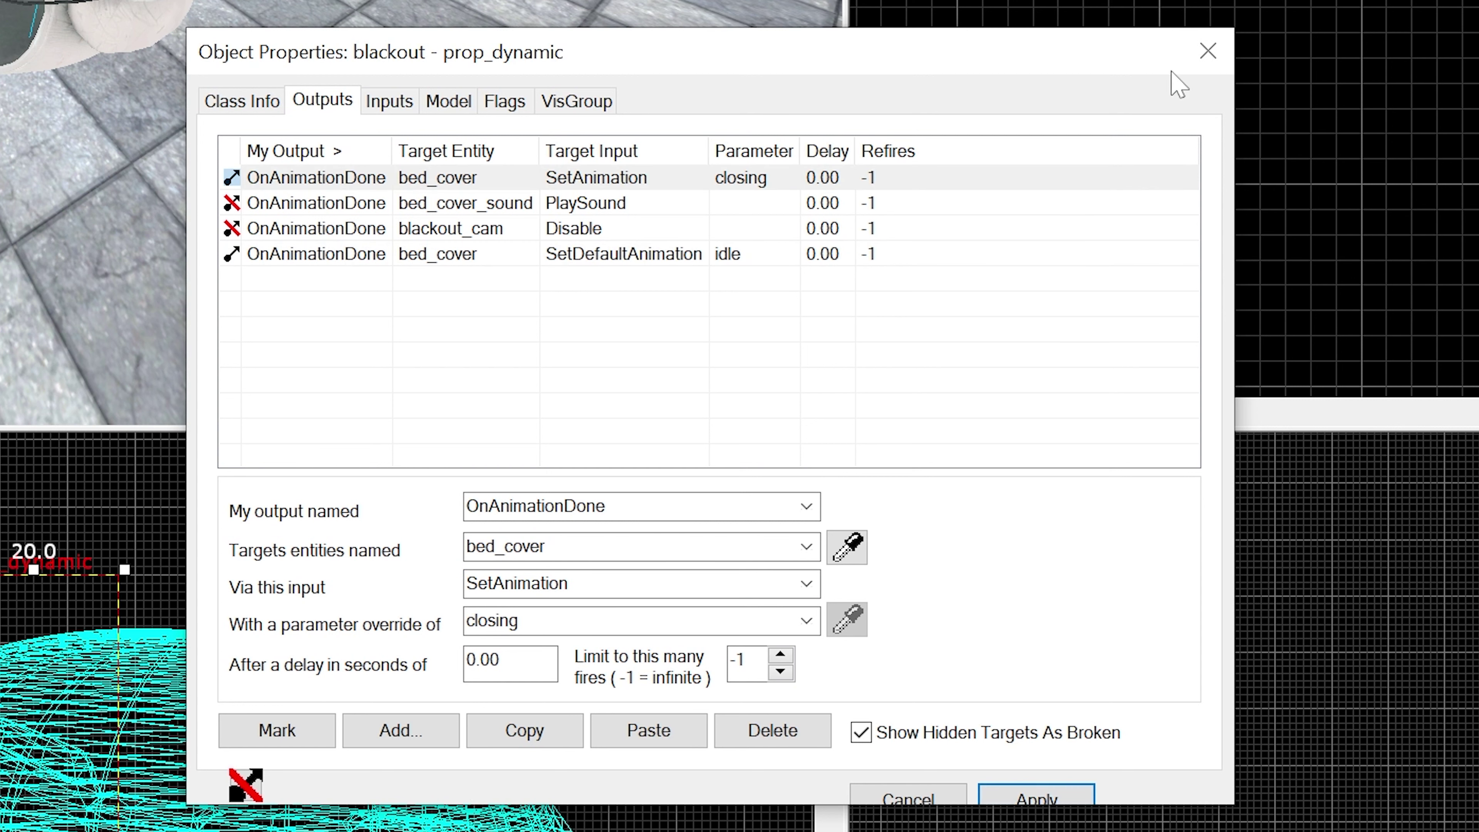
pyautogui.click(1208, 51)
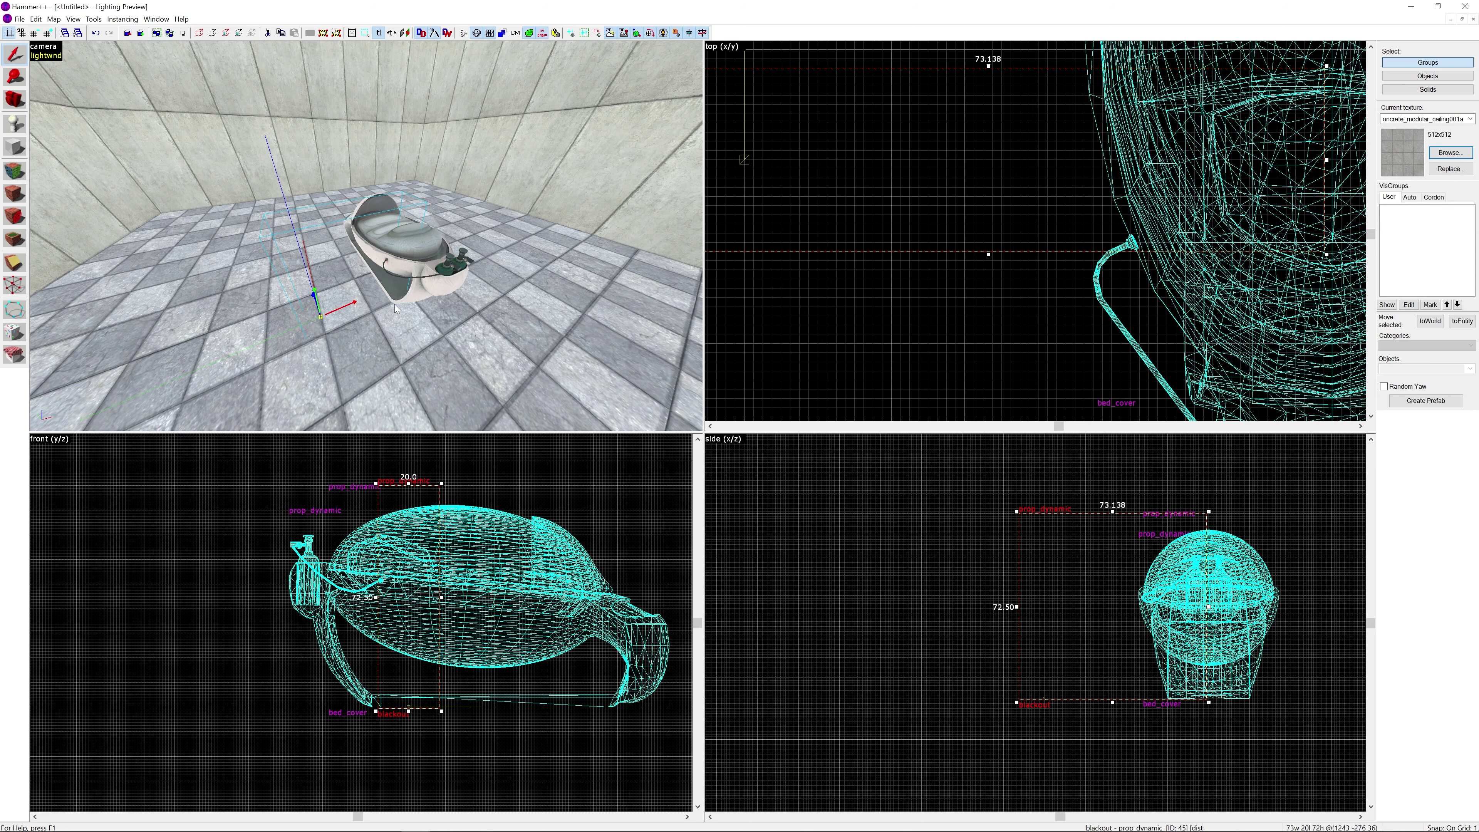
# Place an info_player_start entity on the floor beside the pod bed, at the blackout prop
pyautogui.press('Escape')
pyautogui.scroll(-4, 941, 265)
pyautogui.scroll(1, 948, 266)
pyautogui.press('z')
pyautogui.press('s')
pyautogui.scroll(3, 367, 236)
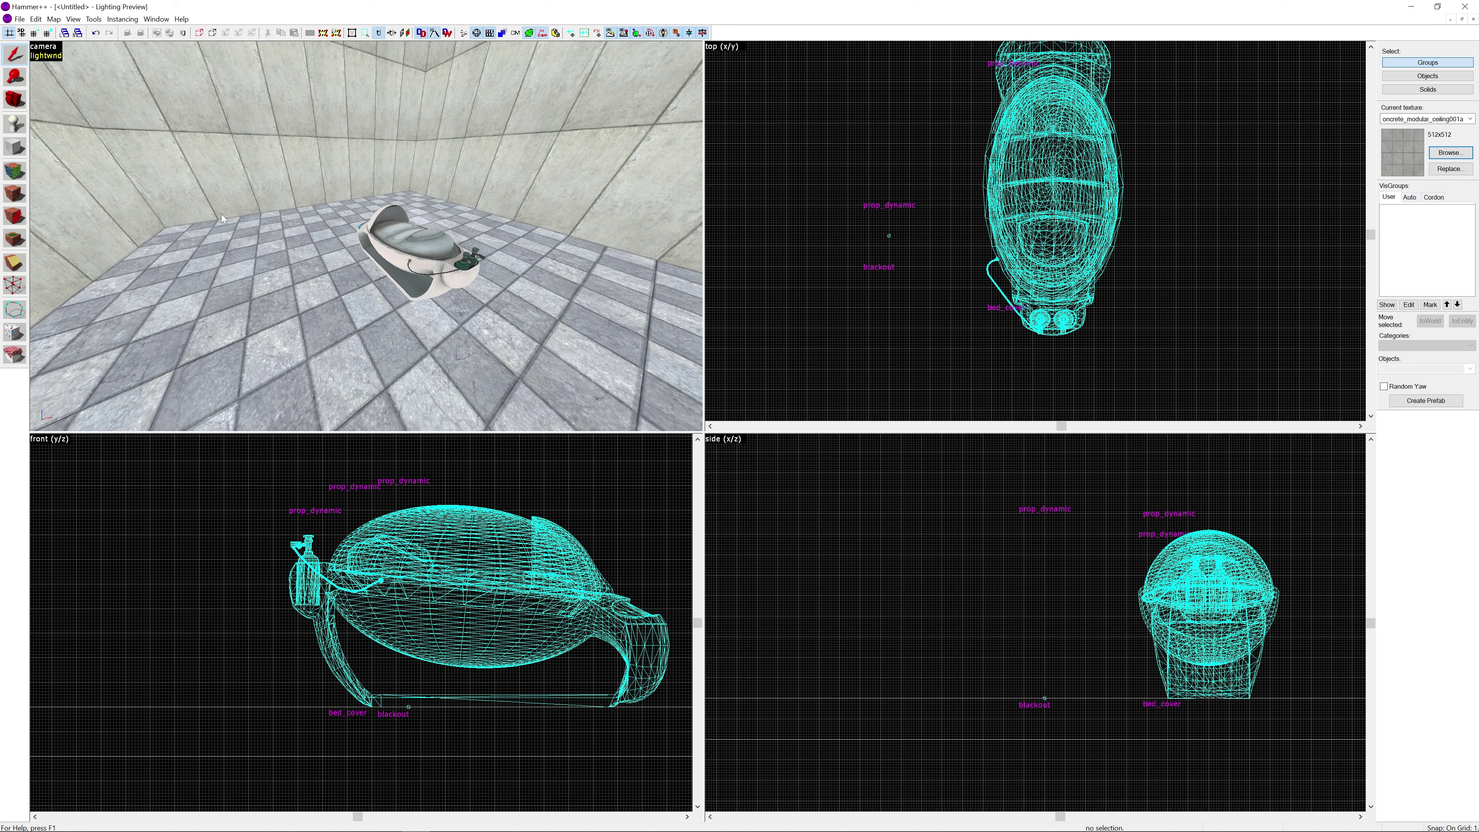
pyautogui.click(16, 130)
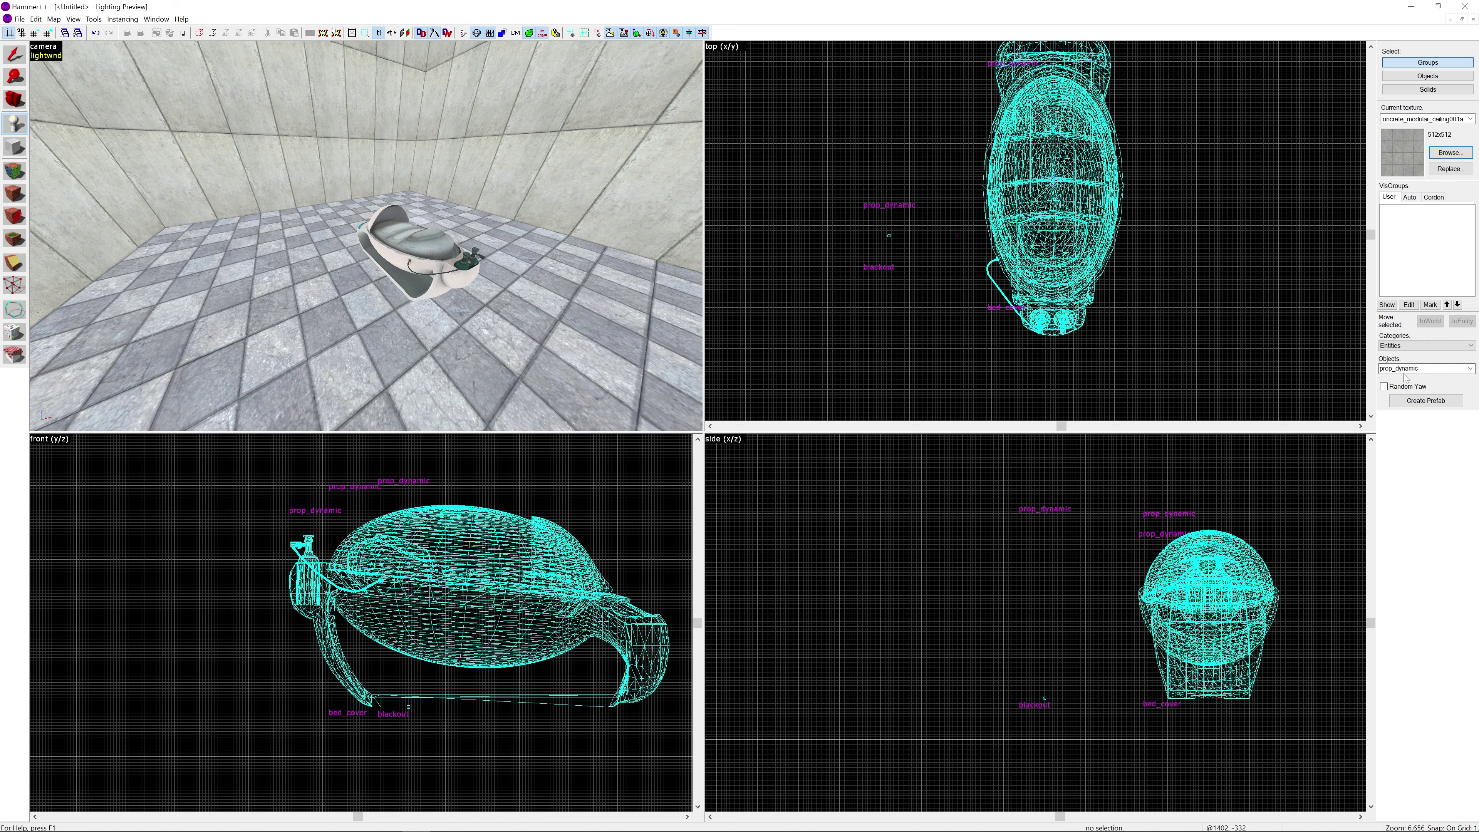
pyautogui.write('paly')
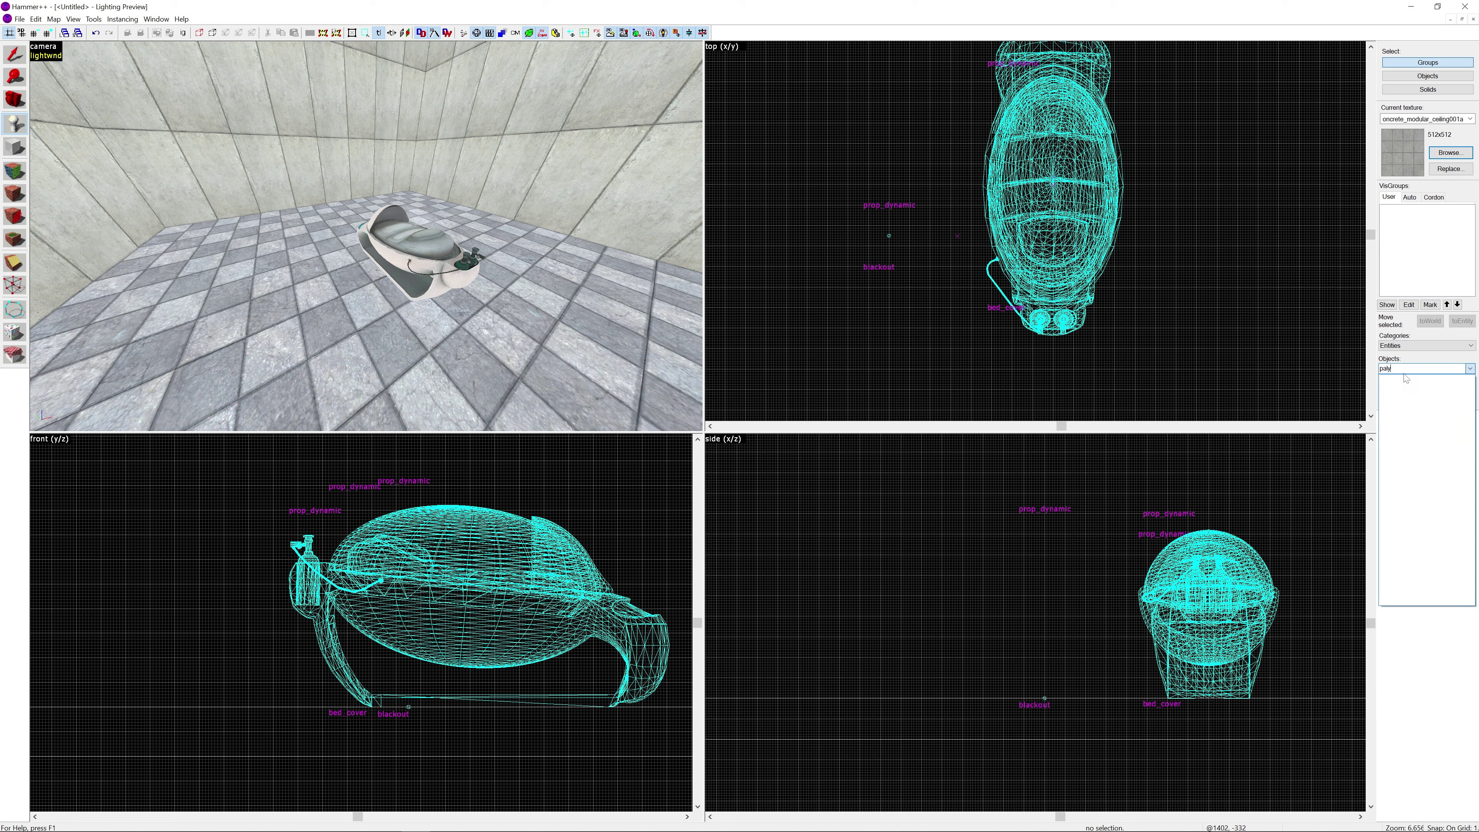
pyautogui.press('BackSpace')
pyautogui.press('BackSpace')
pyautogui.press('BackSpace')
pyautogui.write('layer')
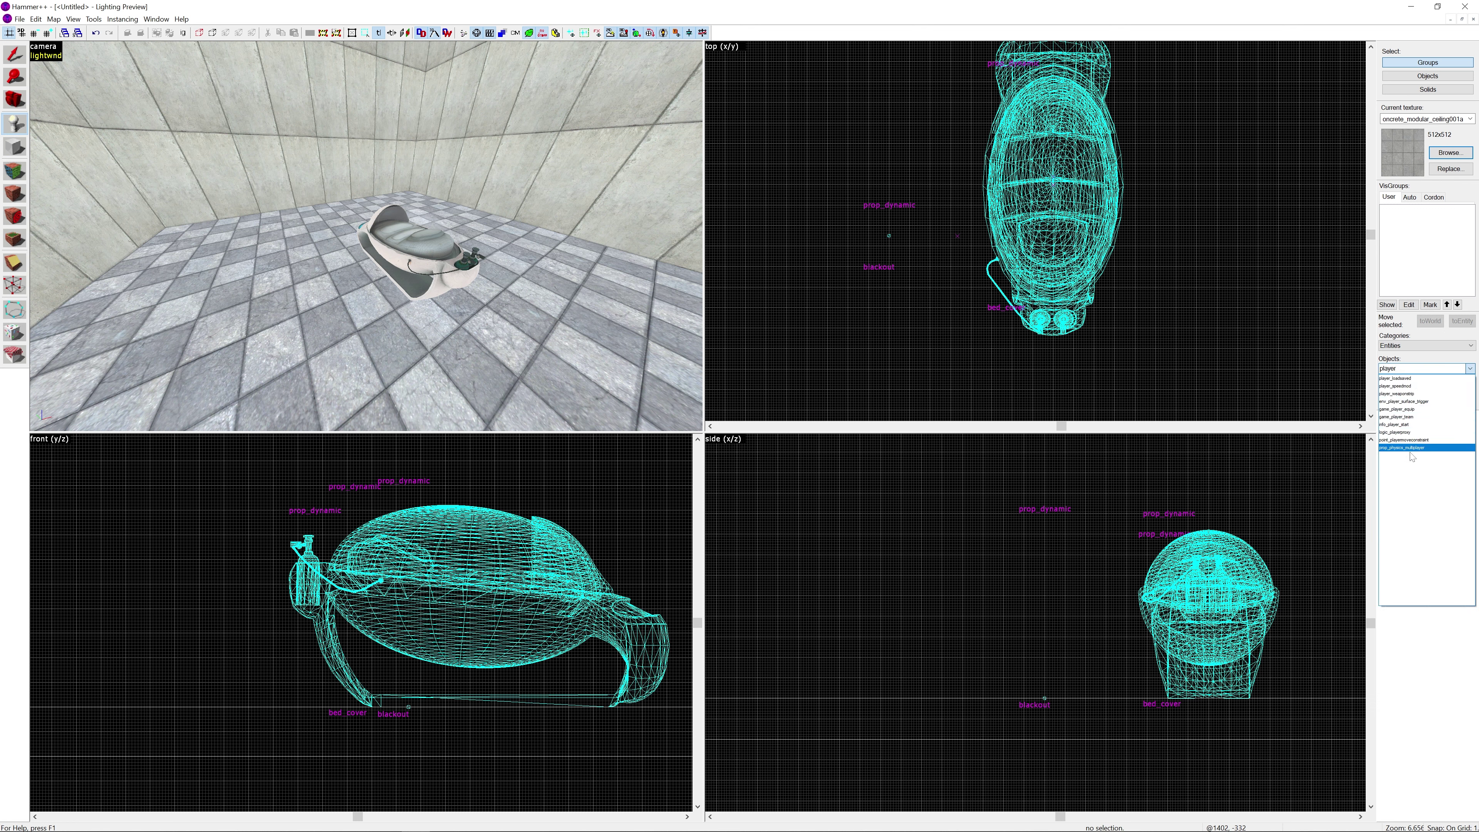
pyautogui.click(1398, 424)
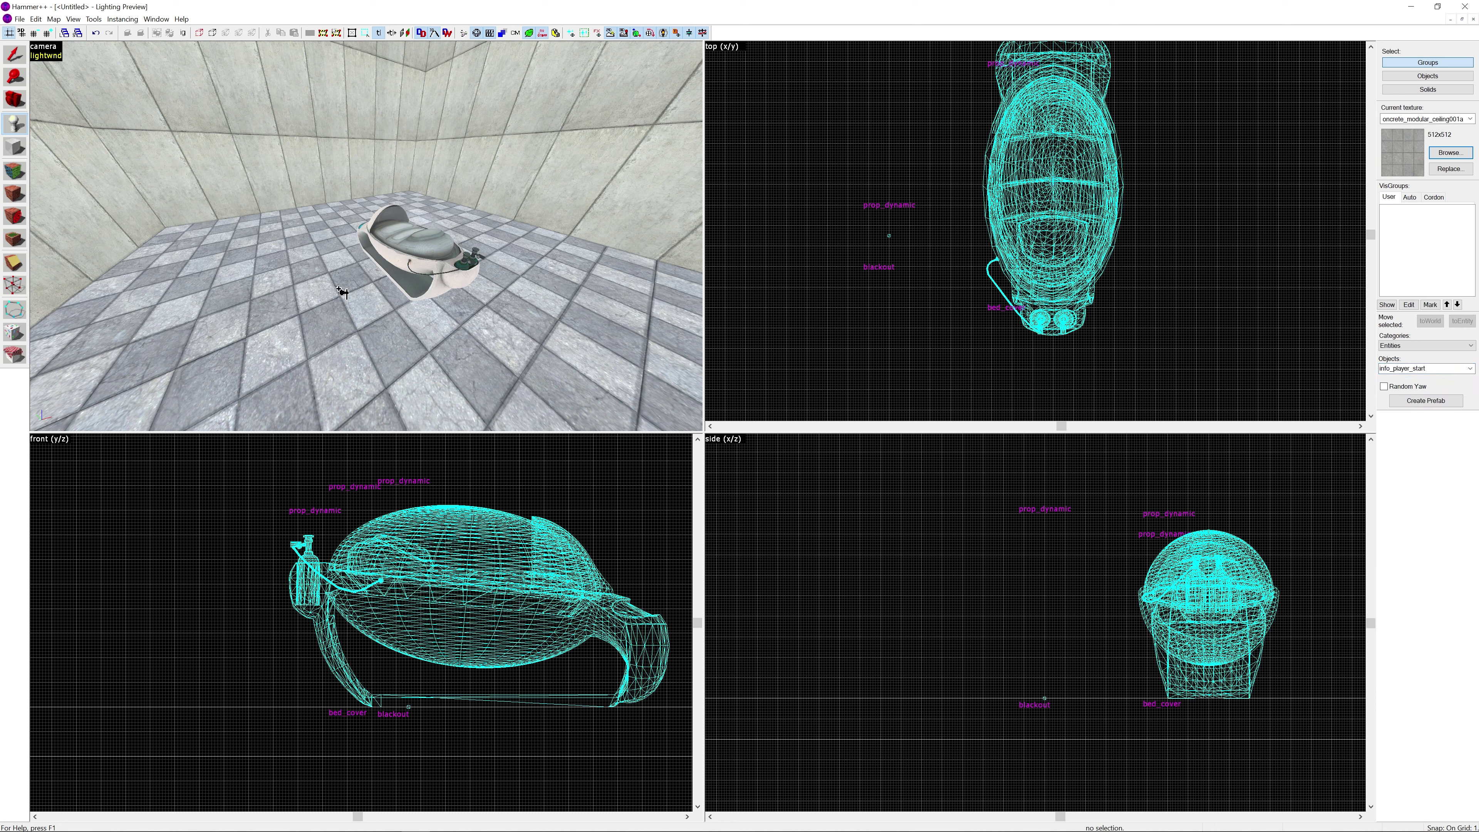
pyautogui.click(328, 262)
# Move the info_player_start so its origin lines up with the blackout prop's origin in the top and side views
pyautogui.click(13, 55)
pyautogui.moveTo(919, 74); pyautogui.dragTo(904, 256)
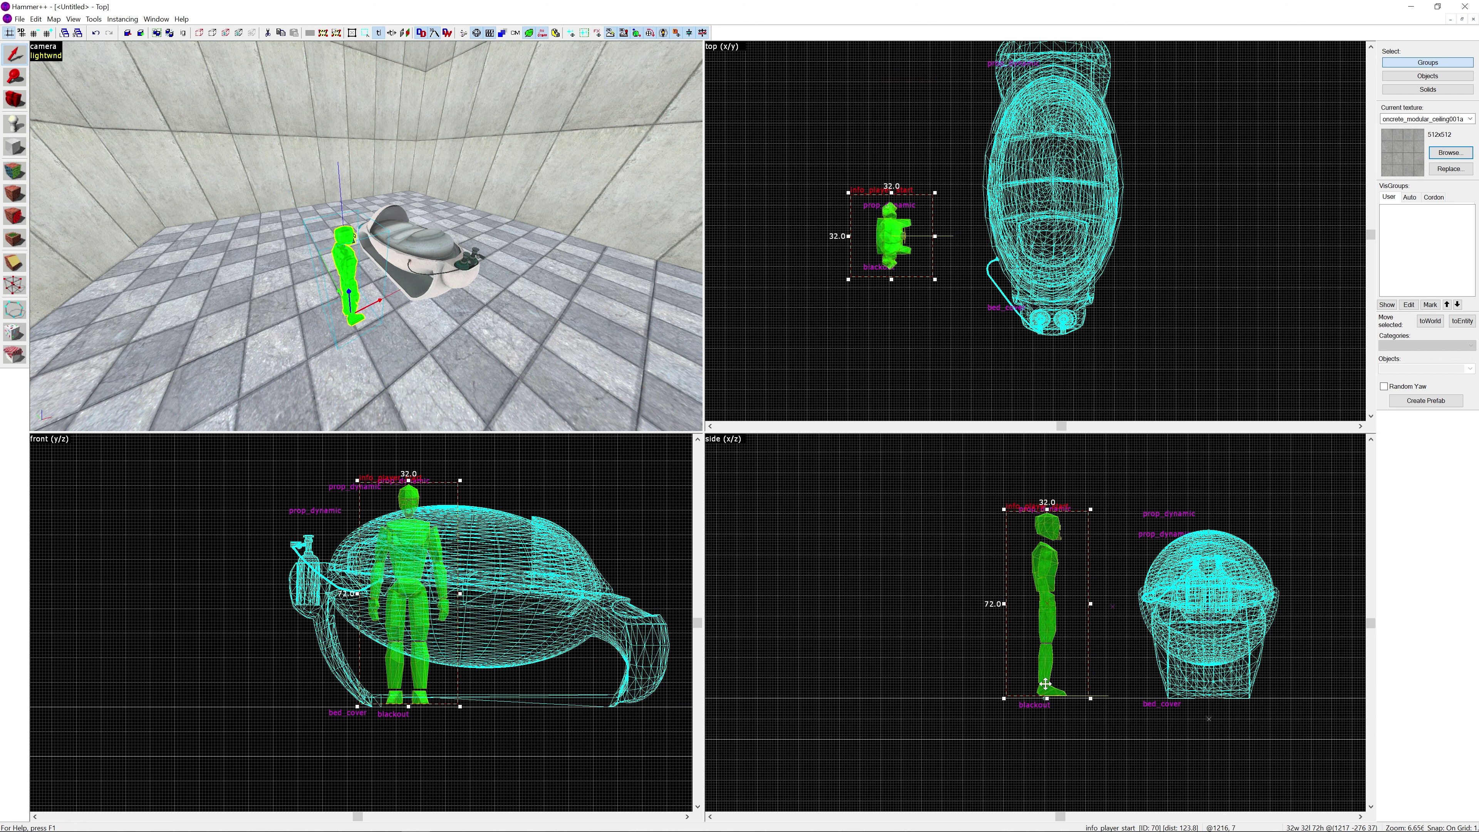
pyautogui.scroll(9, 1047, 688)
pyautogui.moveTo(1053, 651); pyautogui.dragTo(1043, 666)
pyautogui.scroll(4, 896, 233)
# Rotate the info_player_start 180 degrees so it faces away from the pod bed, check its alignment with the blackout prop, and deselect it
pyautogui.click(850, 177)
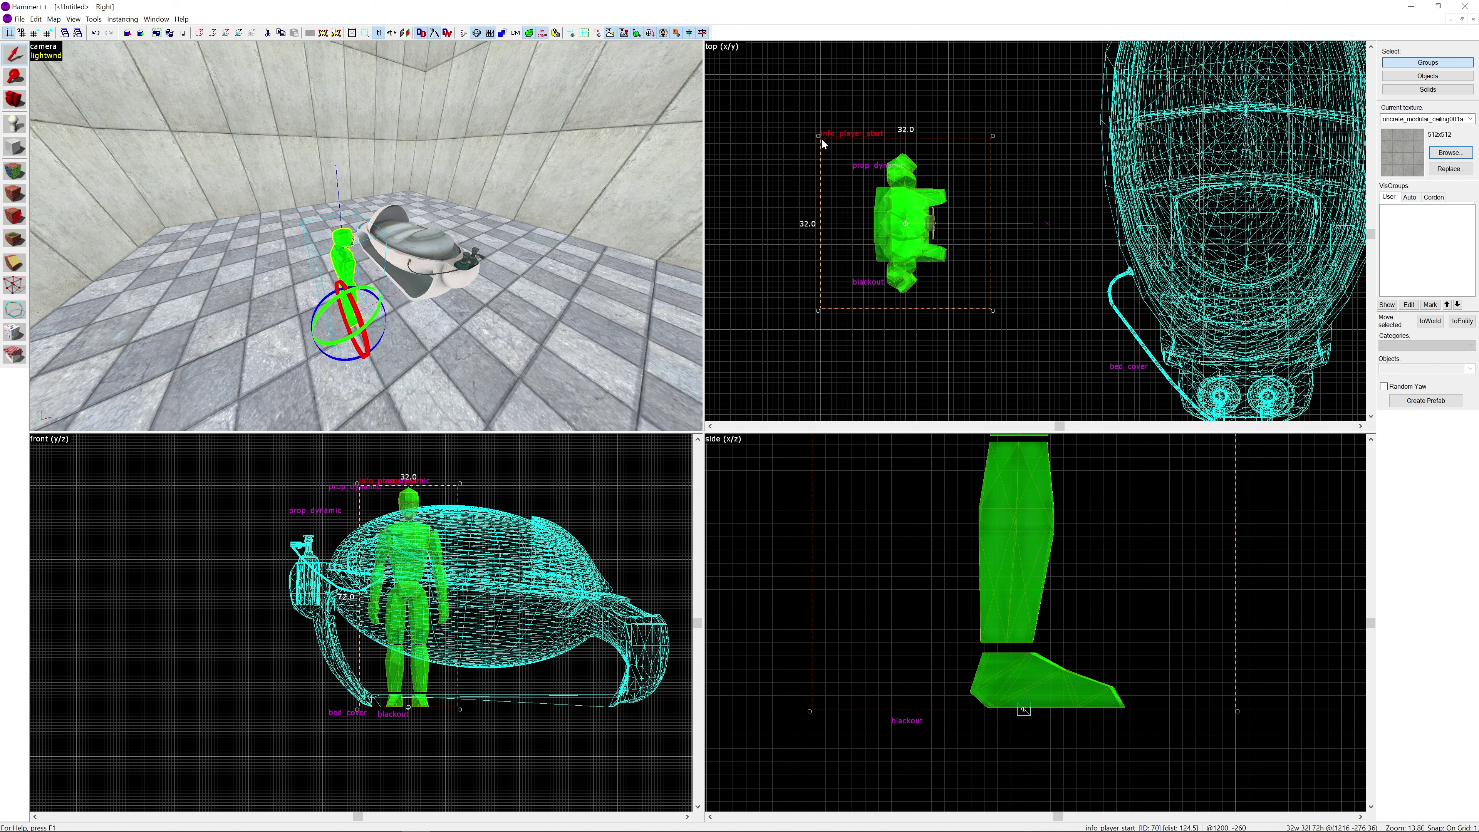
pyautogui.moveTo(820, 139); pyautogui.dragTo(1040, 341)
pyautogui.scroll(3, 431, 687)
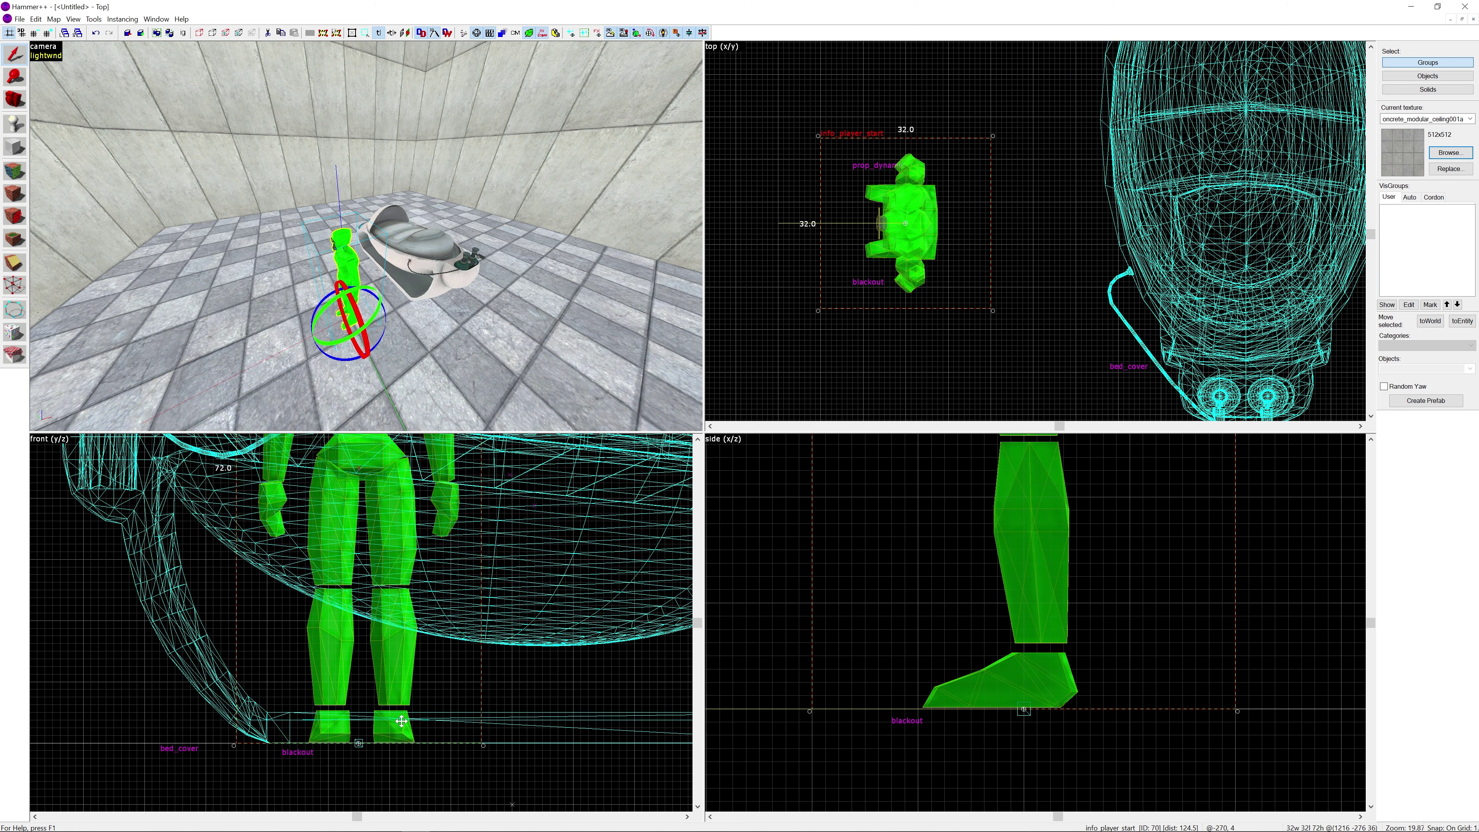
pyautogui.scroll(5, 389, 732)
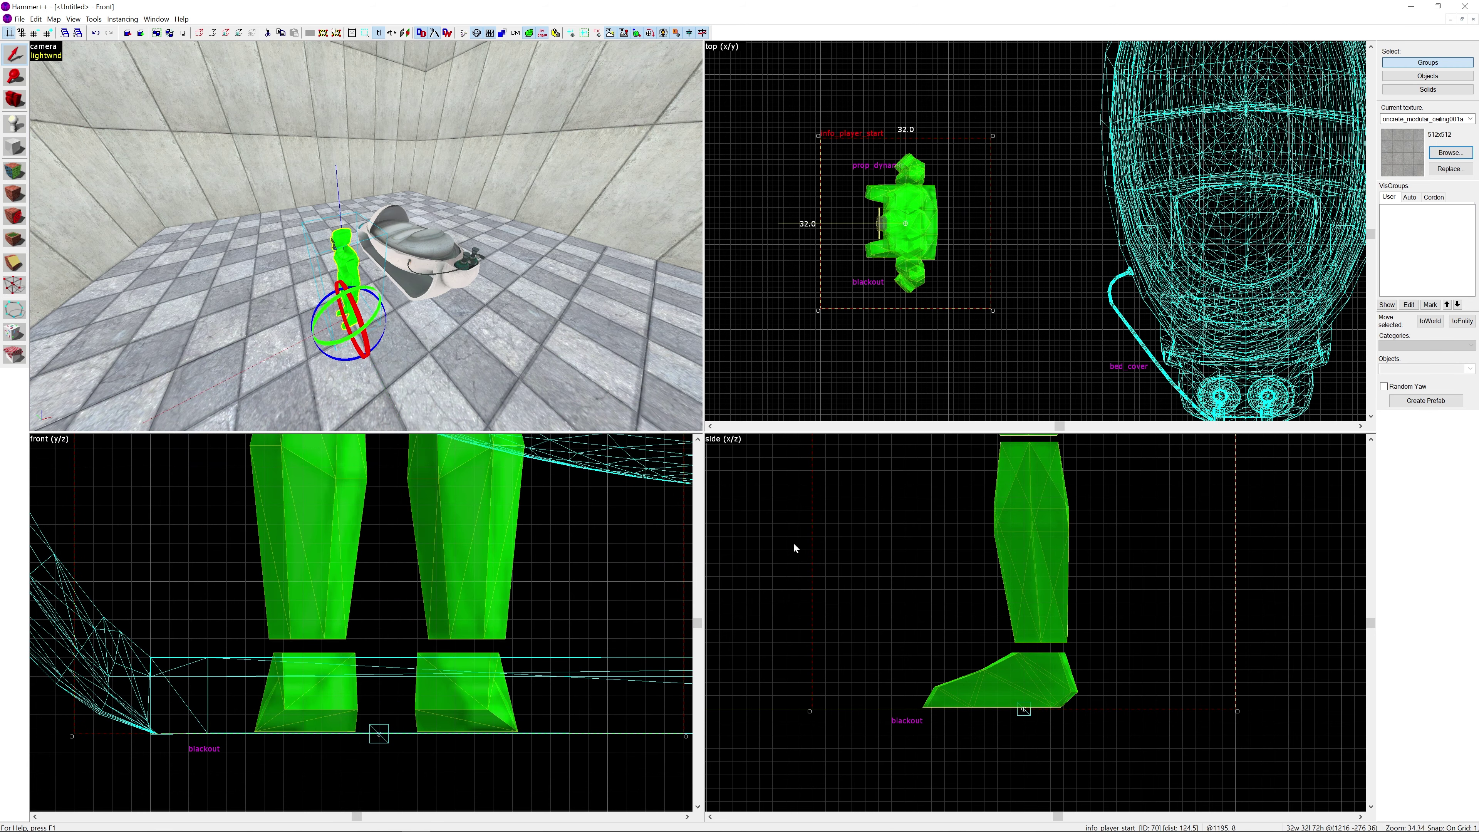
pyautogui.scroll(-6, 926, 233)
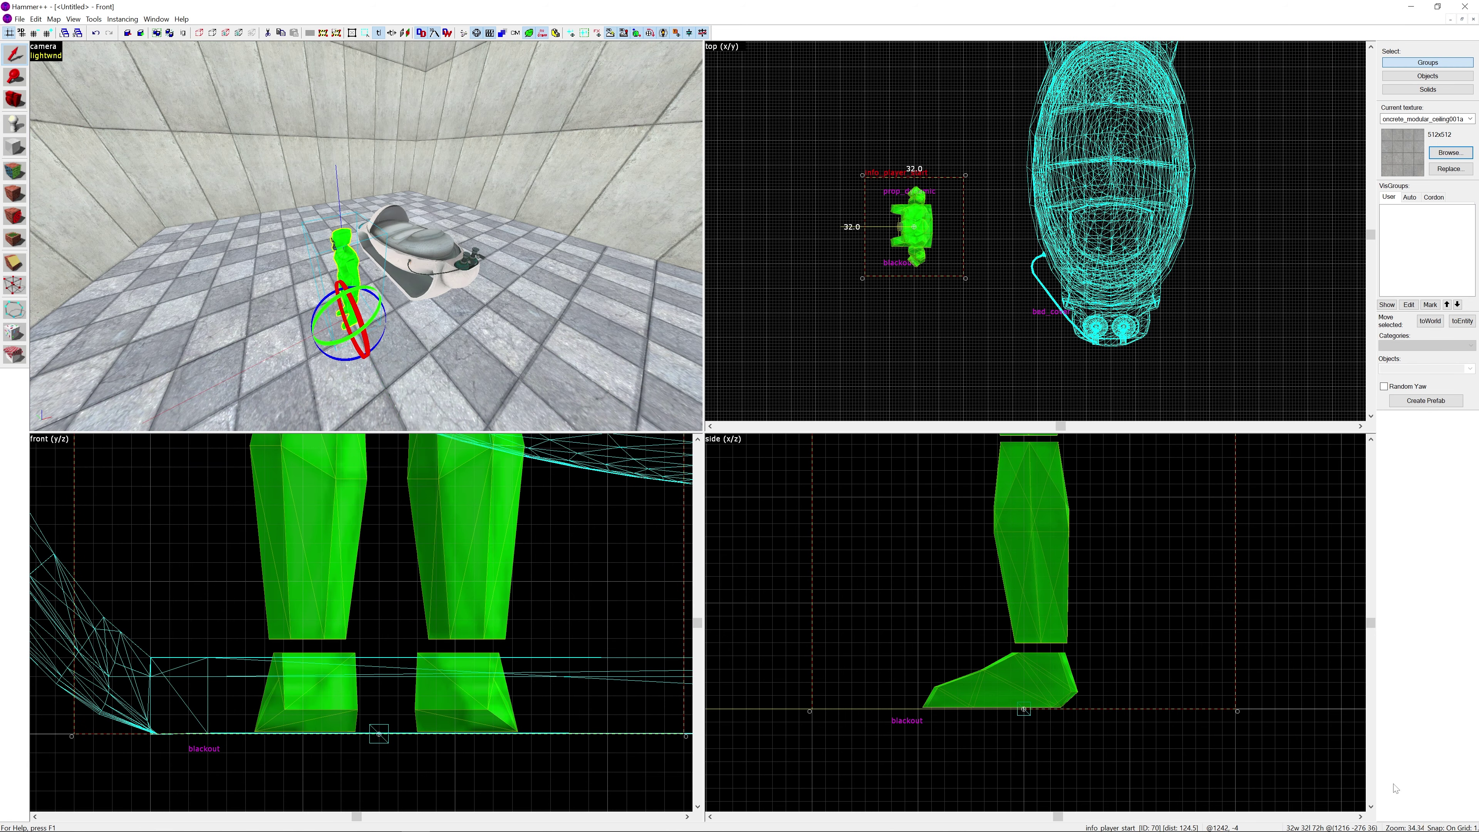
pyautogui.scroll(5, 926, 238)
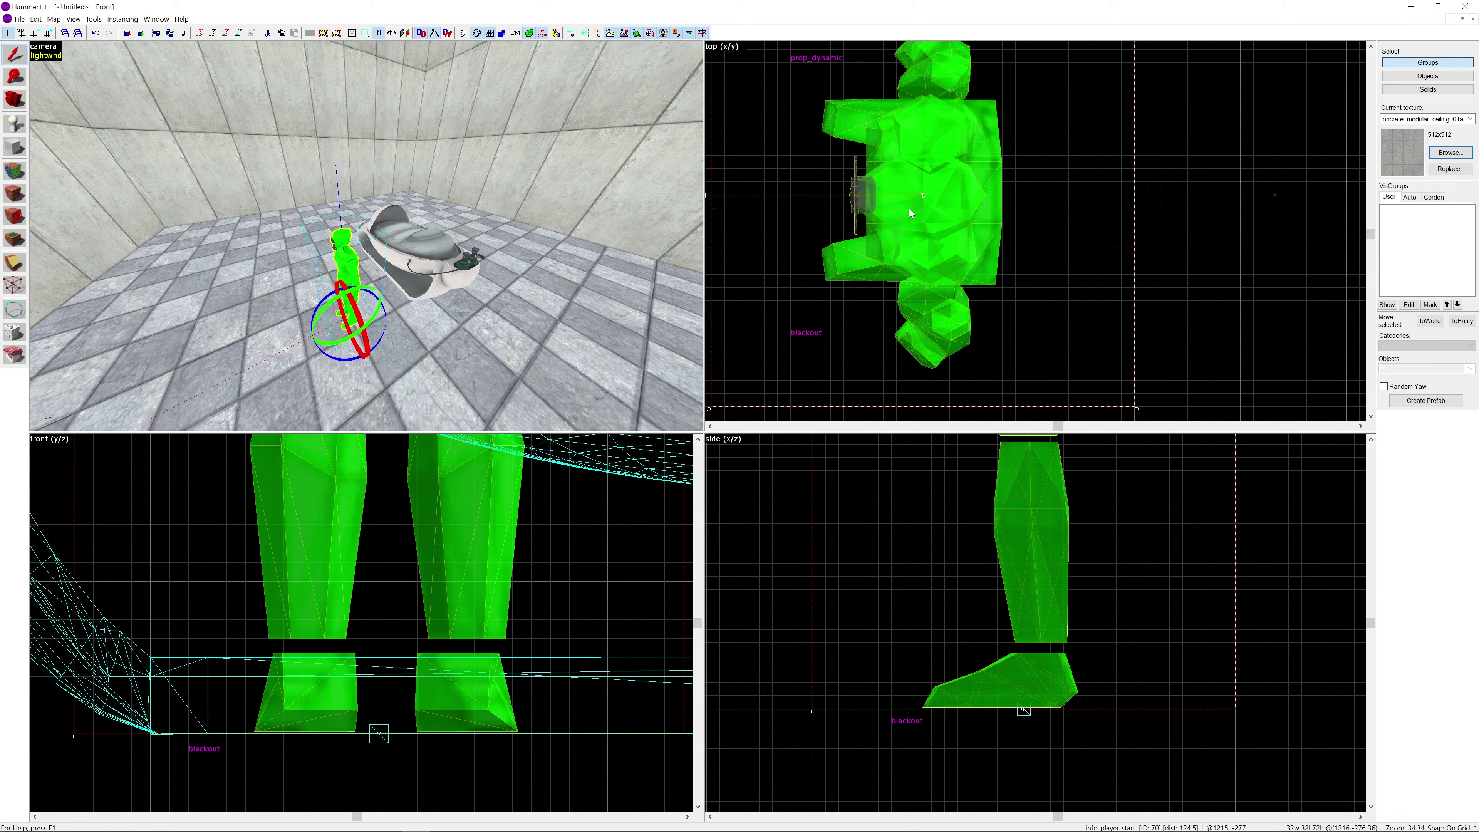
pyautogui.scroll(-4, 912, 213)
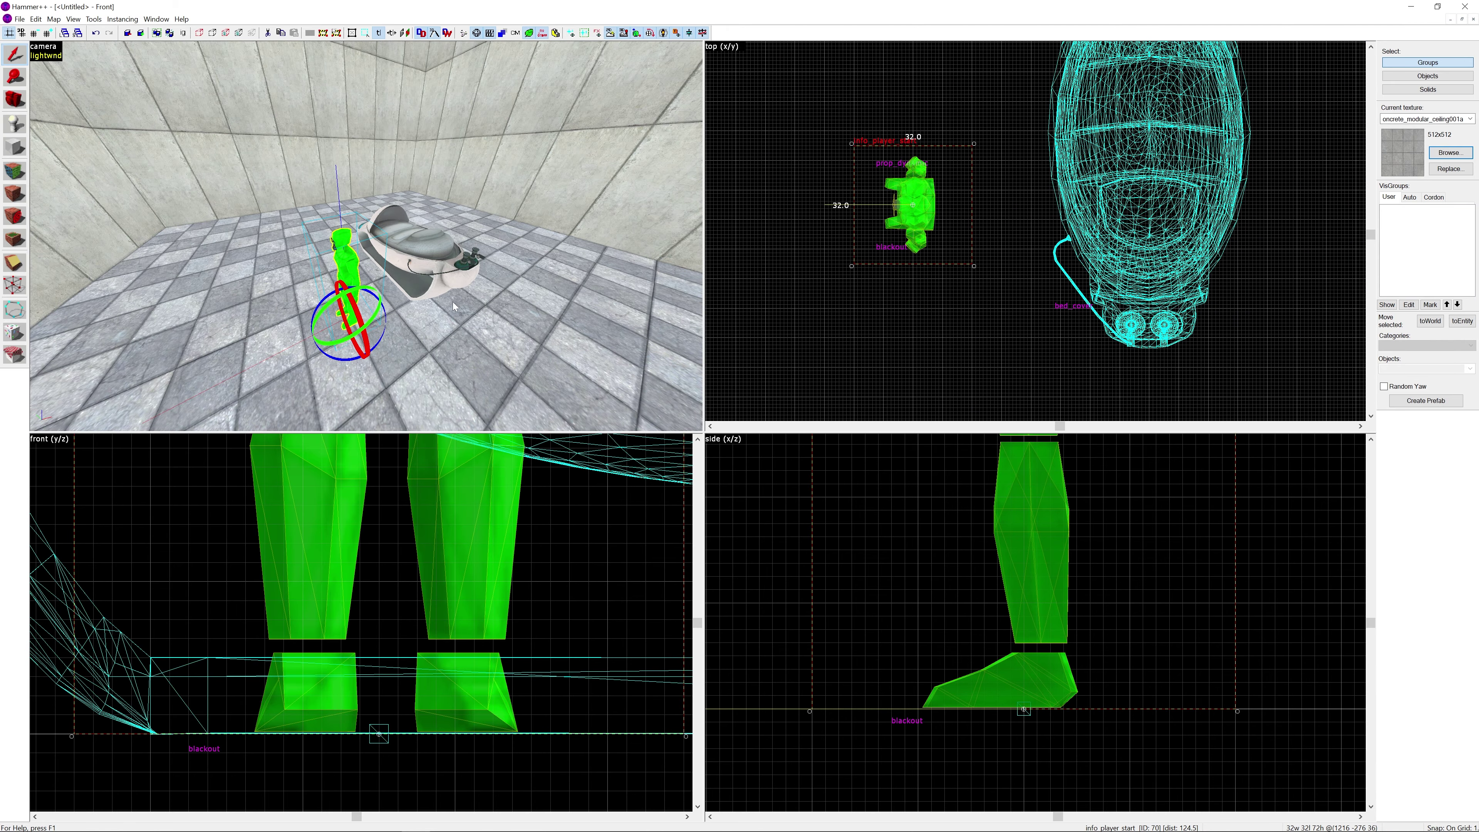
pyautogui.press('Escape')
pyautogui.press('z')
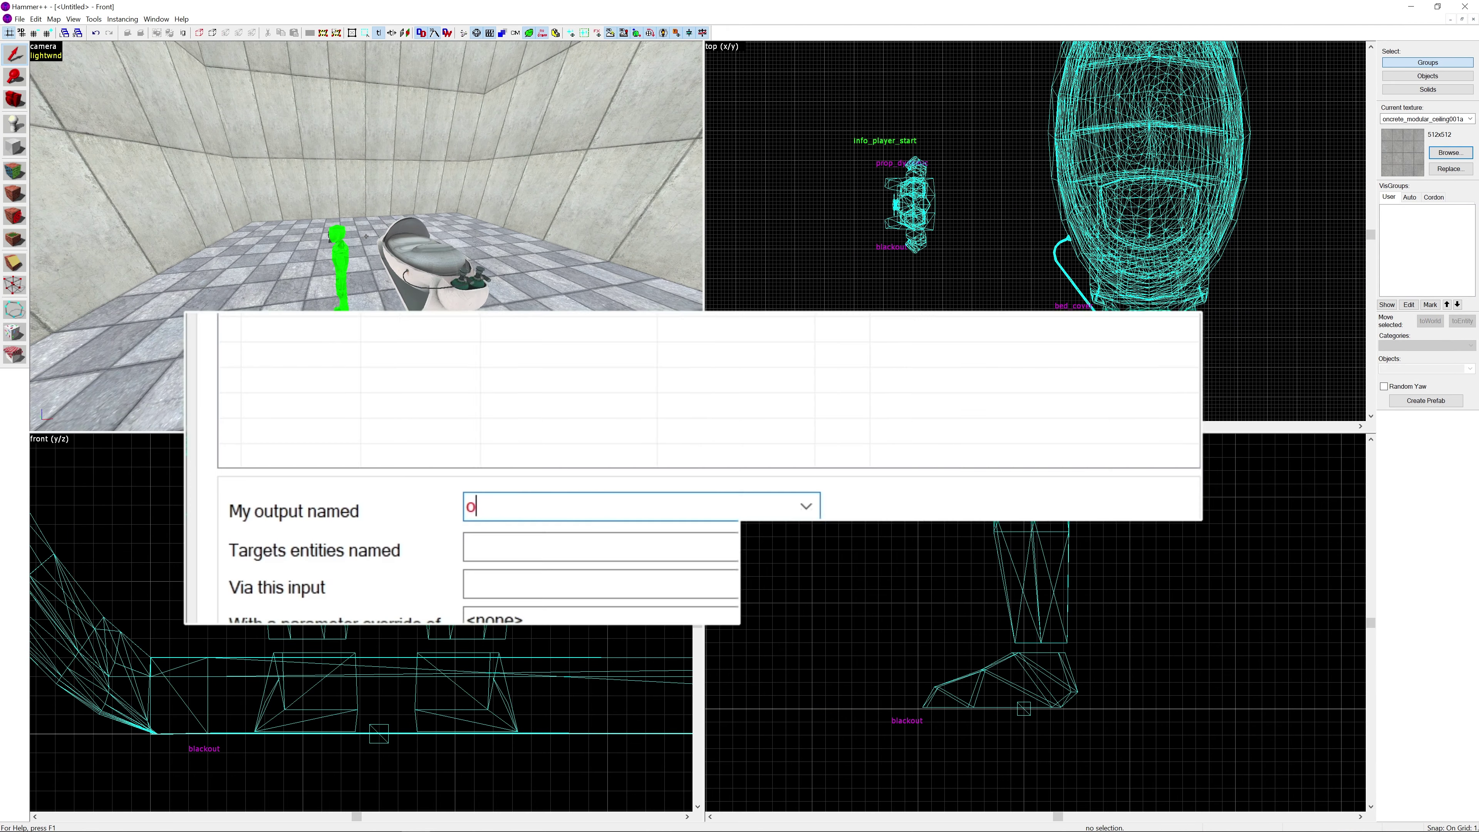
# Add an OnMapSpawn output to the logic_auto that fires SetAnimation on bed_cover with parameter opening and a 5-second delay
pyautogui.write('nMapSpawn')
pyautogui.click(544, 554)
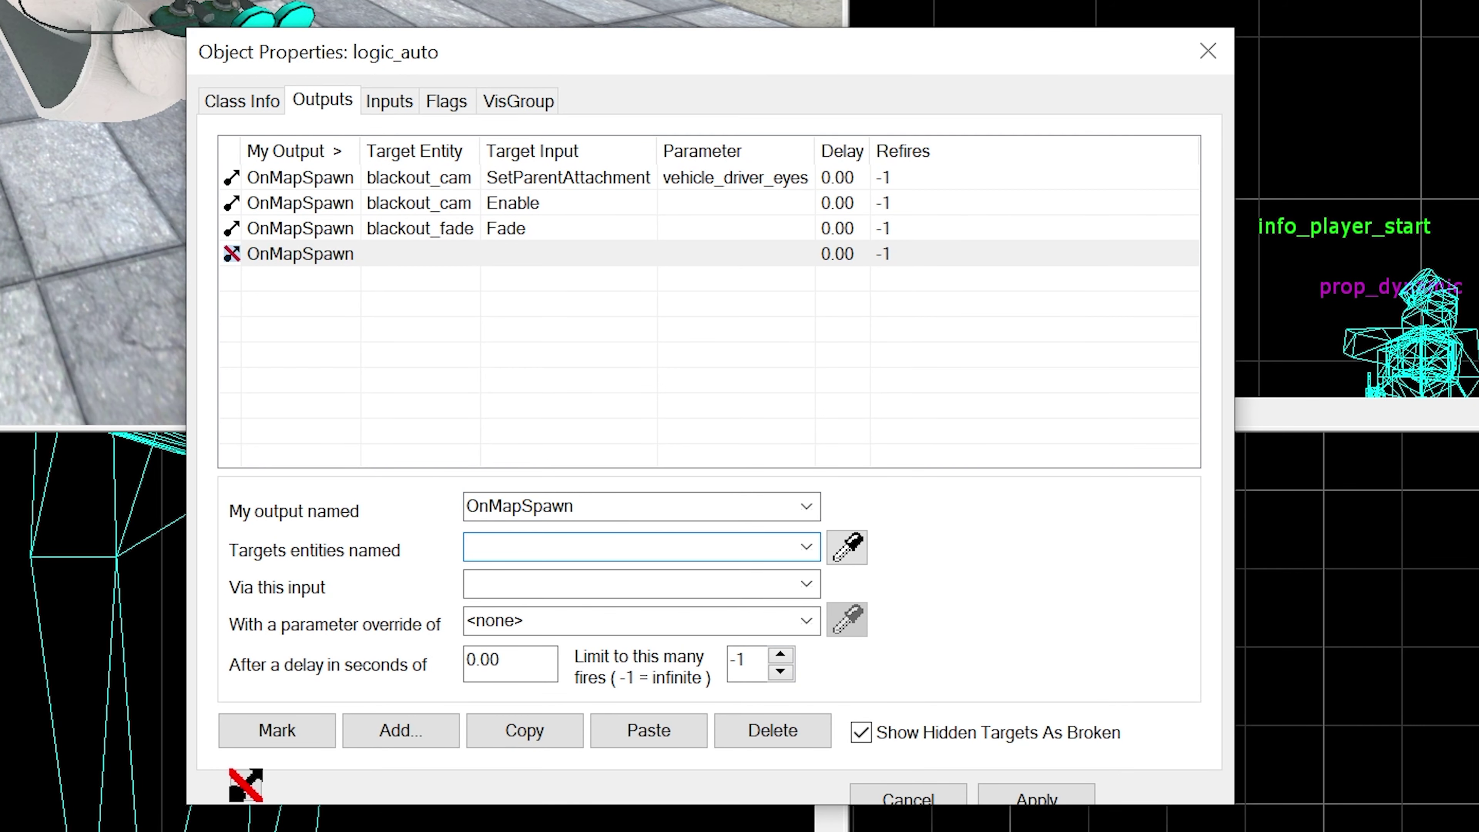
pyautogui.write('bed_cover')
pyautogui.press('Tab')
pyautogui.write('Se')
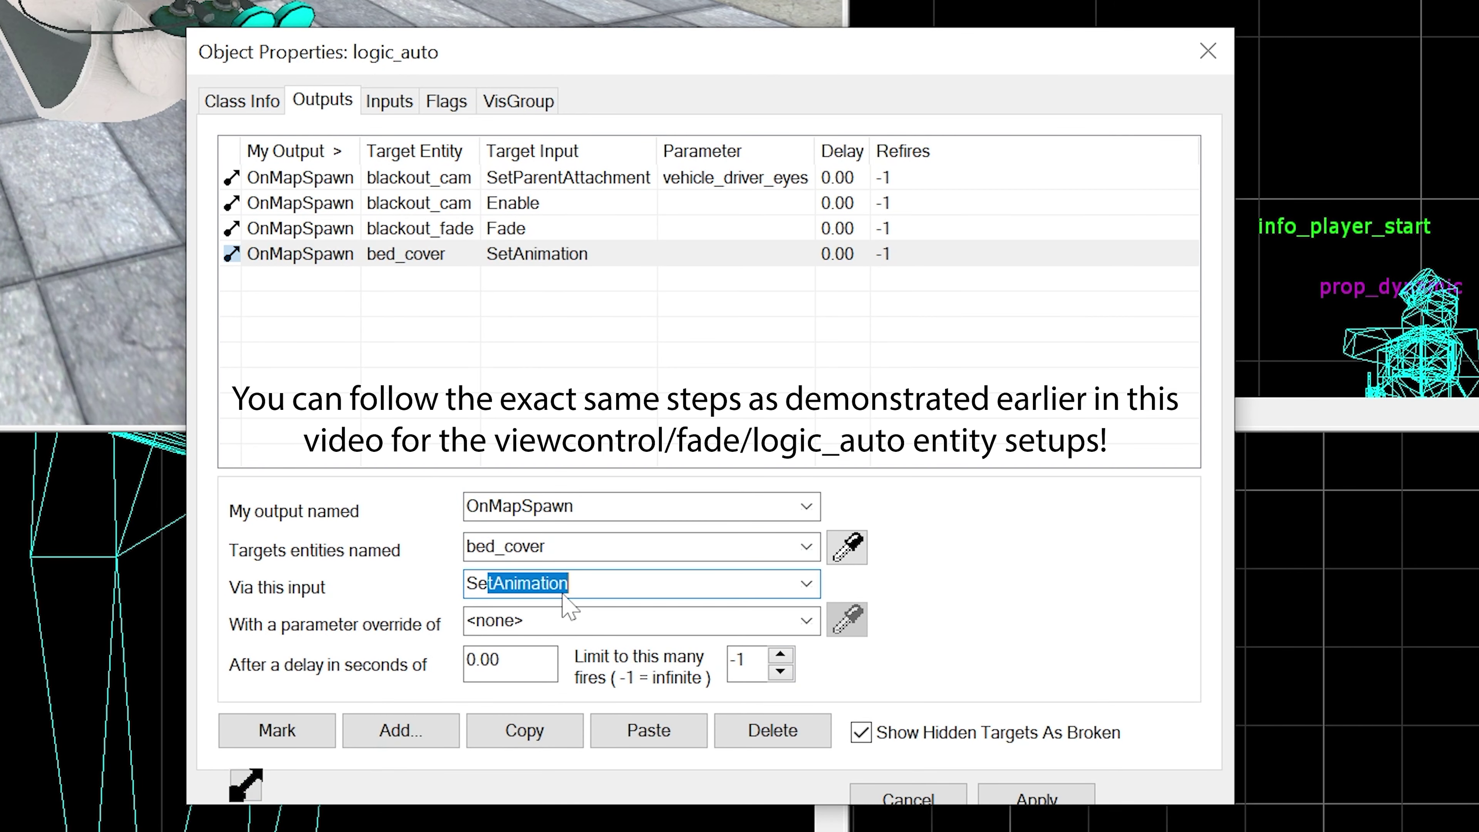
pyautogui.press('Tab')
pyautogui.write('opening')
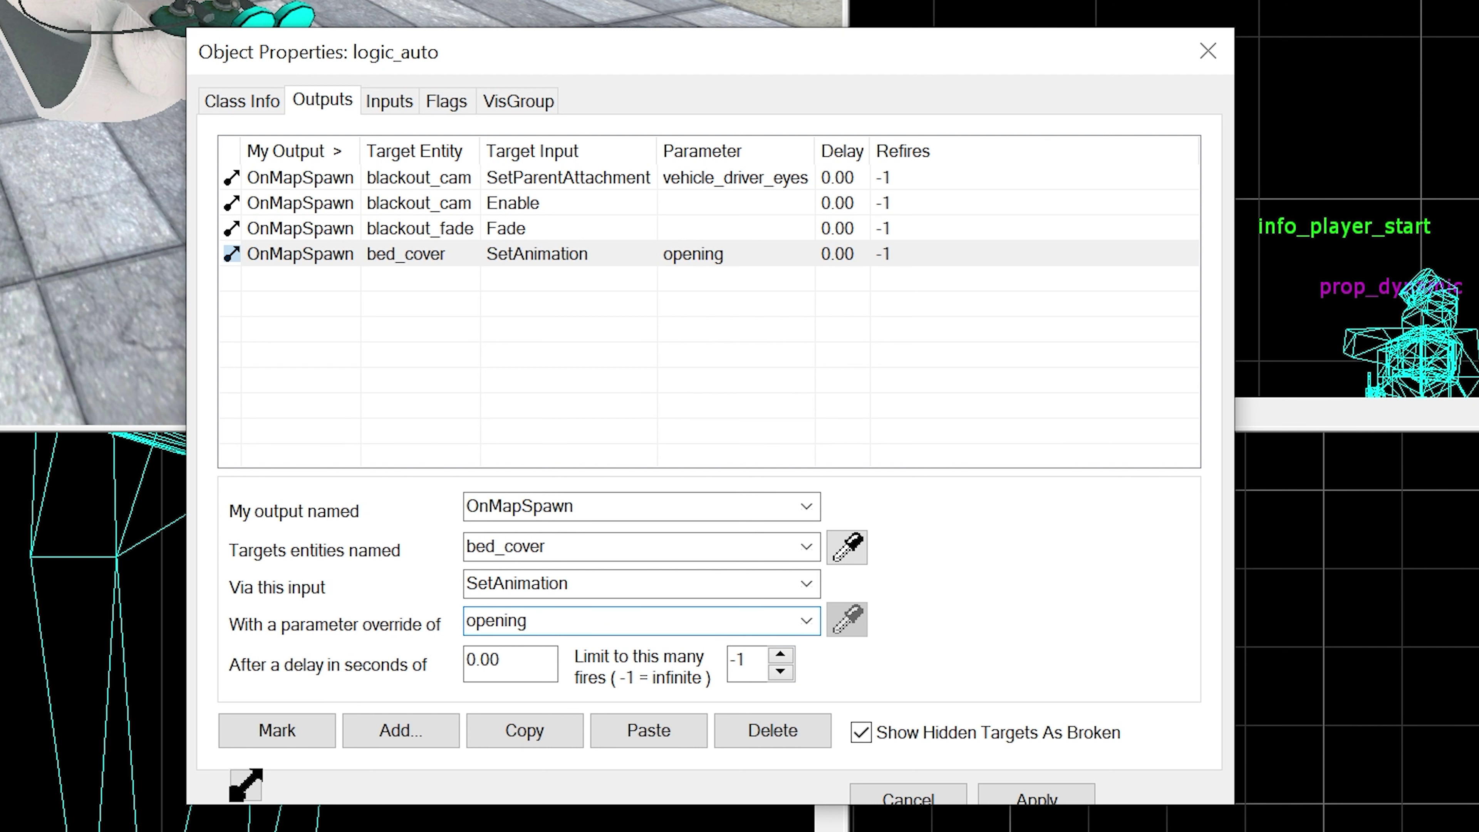
pyautogui.press('Tab')
pyautogui.write('5')
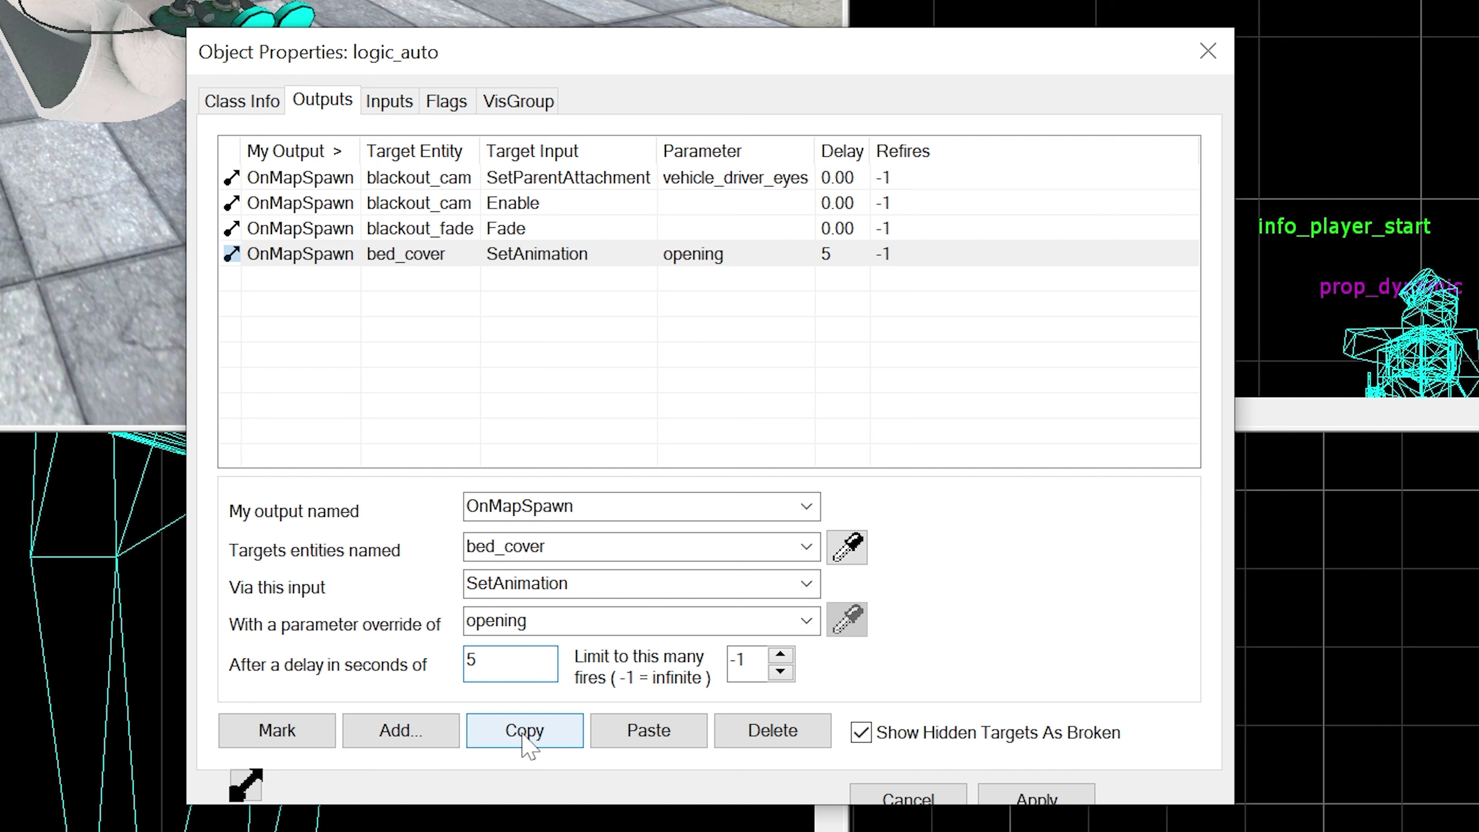
# Duplicate the bed_cover output and change the copy to fire SetDefaultAnimation with parameter open
pyautogui.click(529, 744)
pyautogui.click(646, 732)
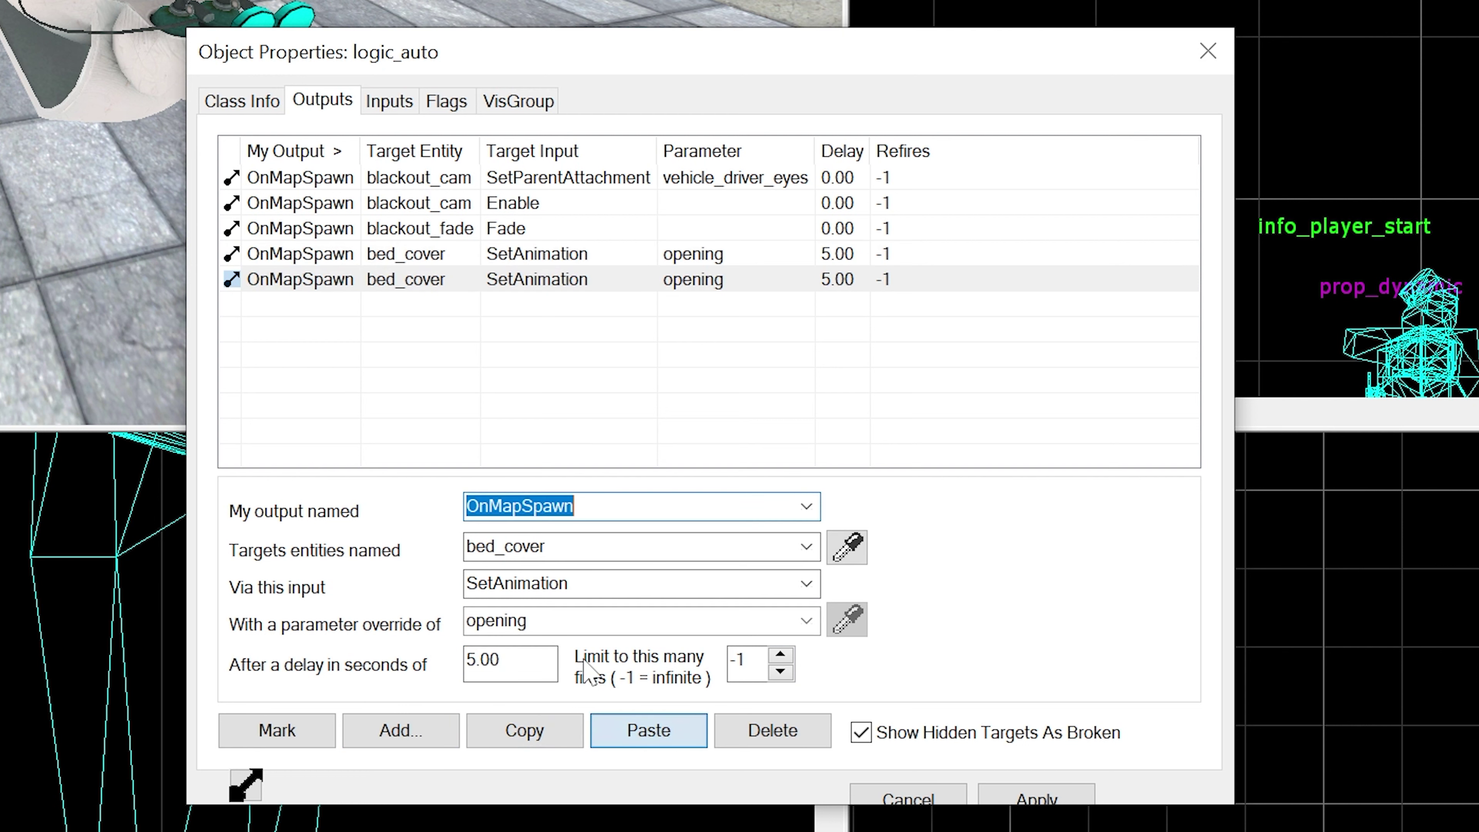
pyautogui.doubleClick(561, 585)
pyautogui.write('SetDwe')
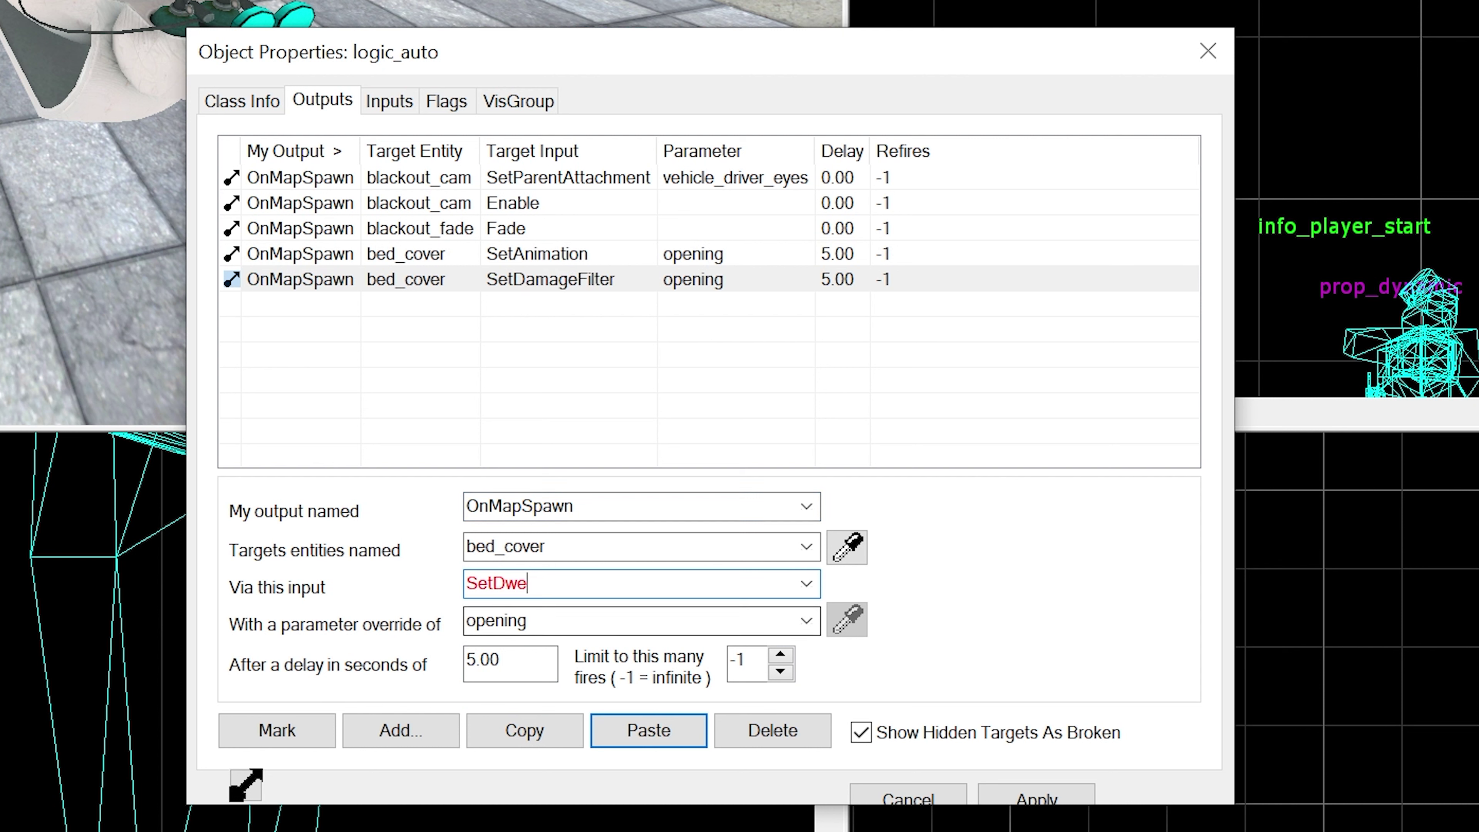
pyautogui.press('BackSpace')
pyautogui.press('BackSpace')
pyautogui.write('e')
pyautogui.press('Tab')
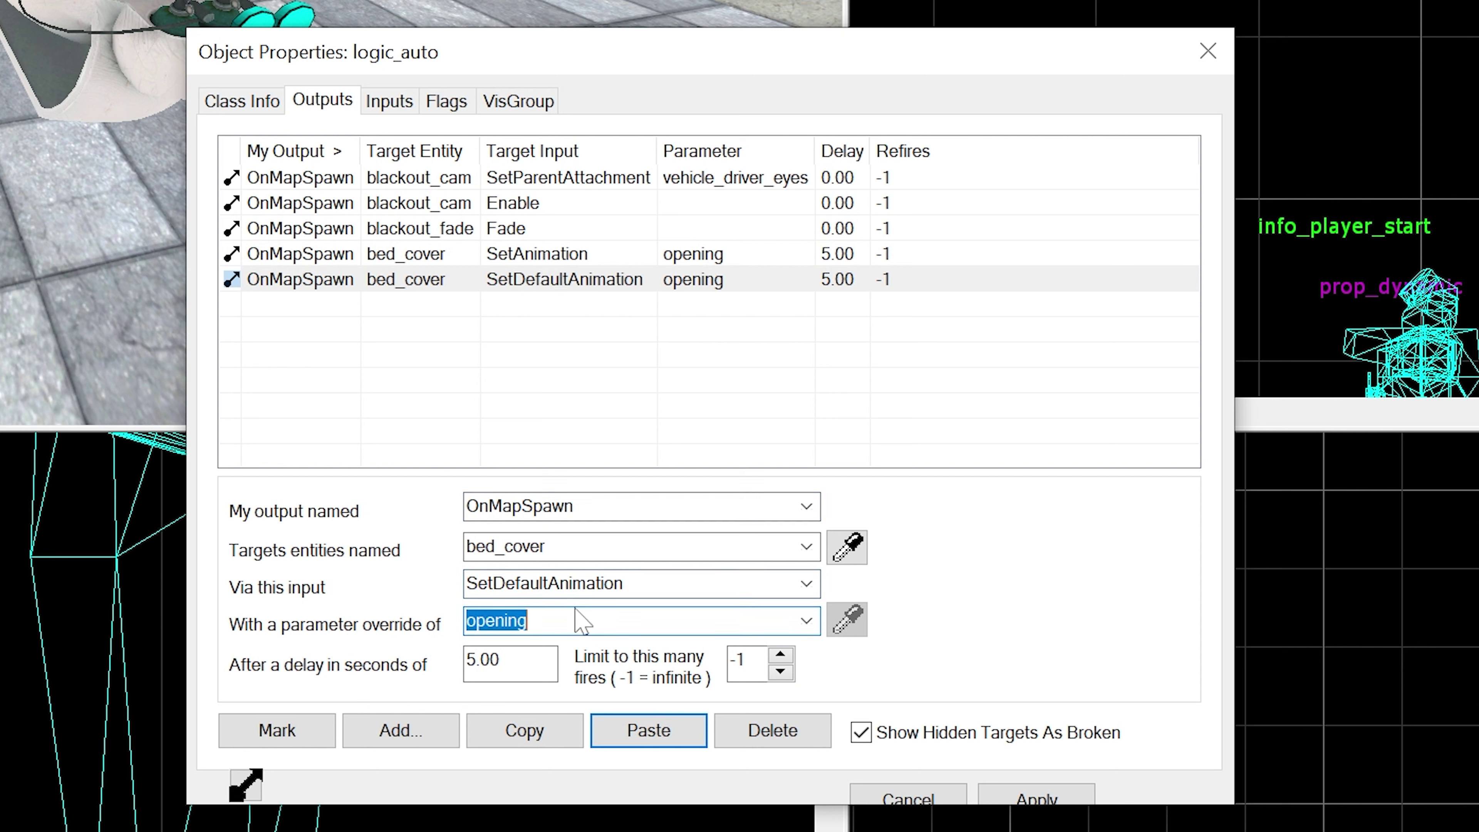
pyautogui.write('o')
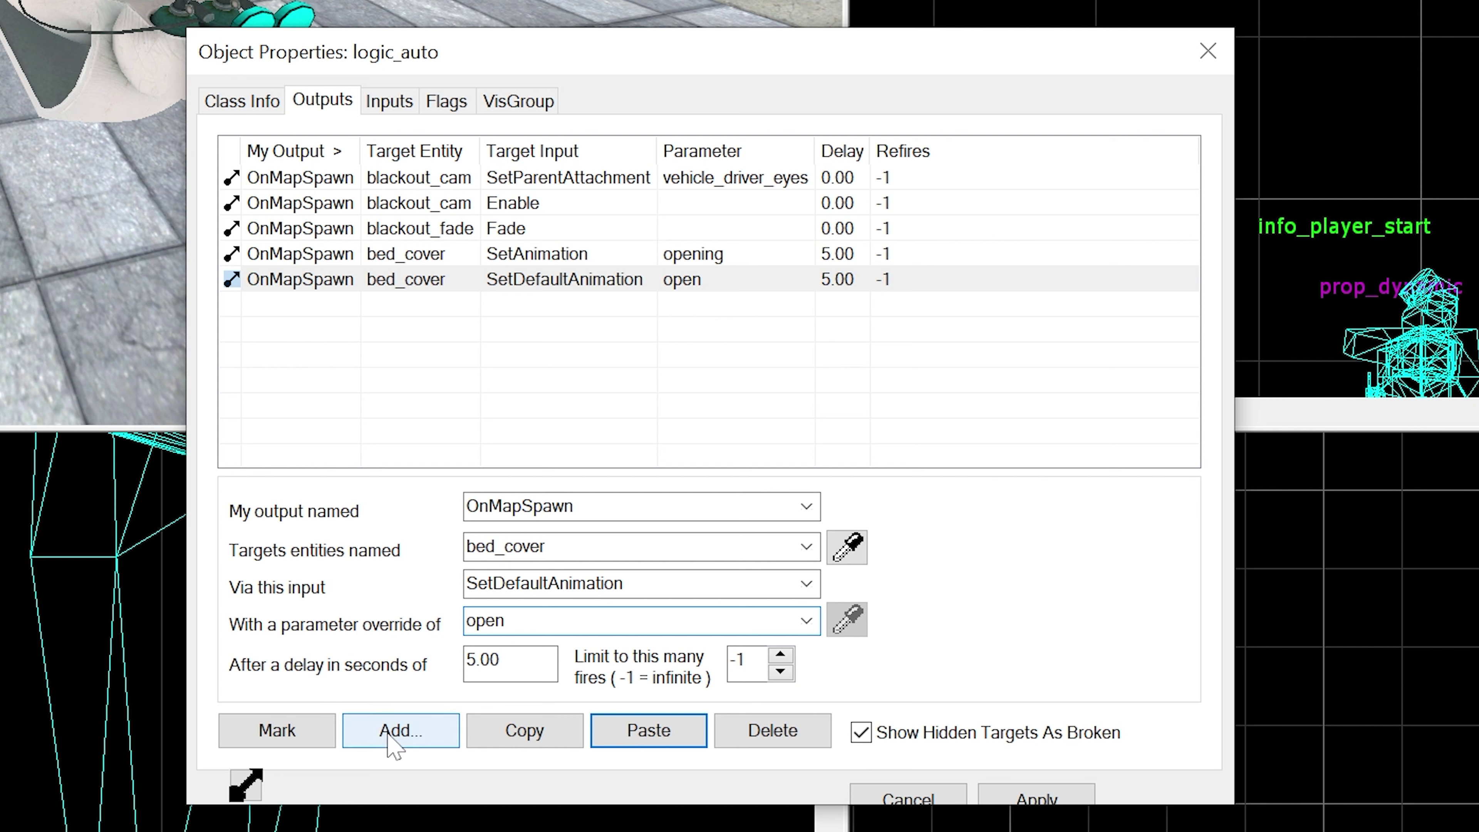
# Duplicate the SetDefaultAnimation output, retarget the copy to bed_cover_sound with PlaySound and no parameter, and apply the outputs
pyautogui.click(514, 735)
pyautogui.click(611, 736)
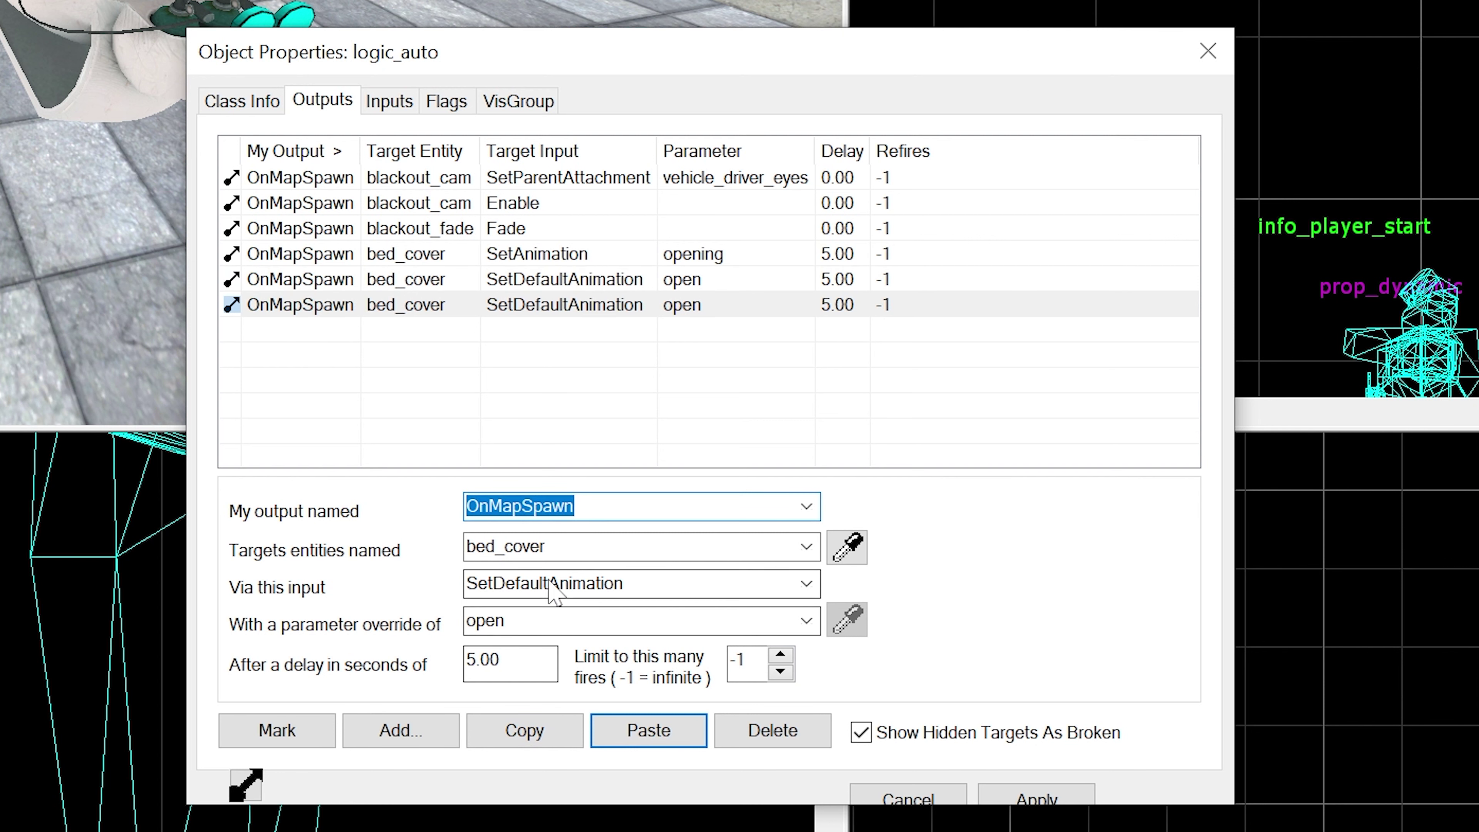
pyautogui.doubleClick(559, 549)
pyautogui.write('bed')
pyautogui.press('Down')
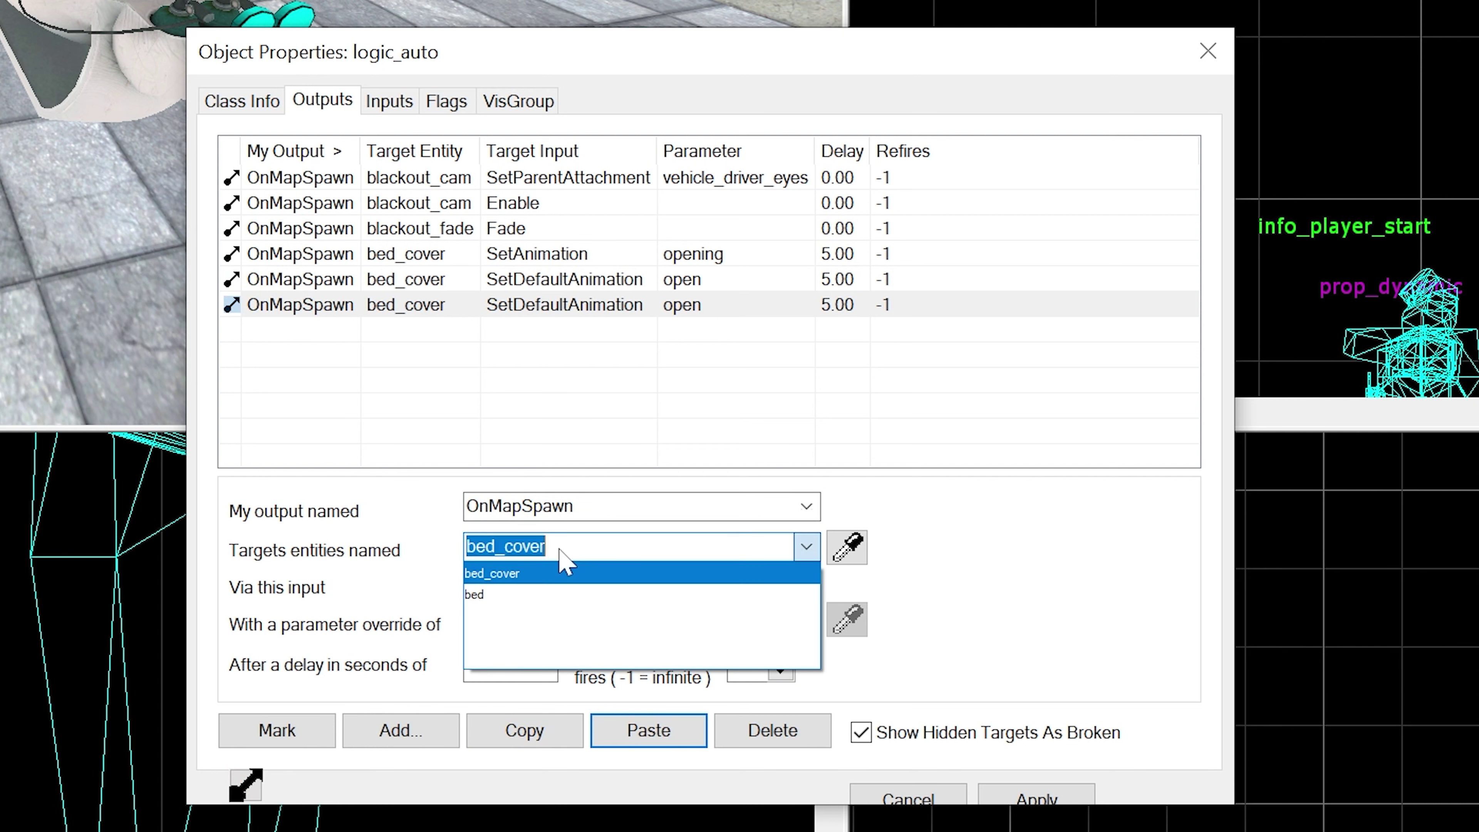
pyautogui.press('End')
pyautogui.write('_sound')
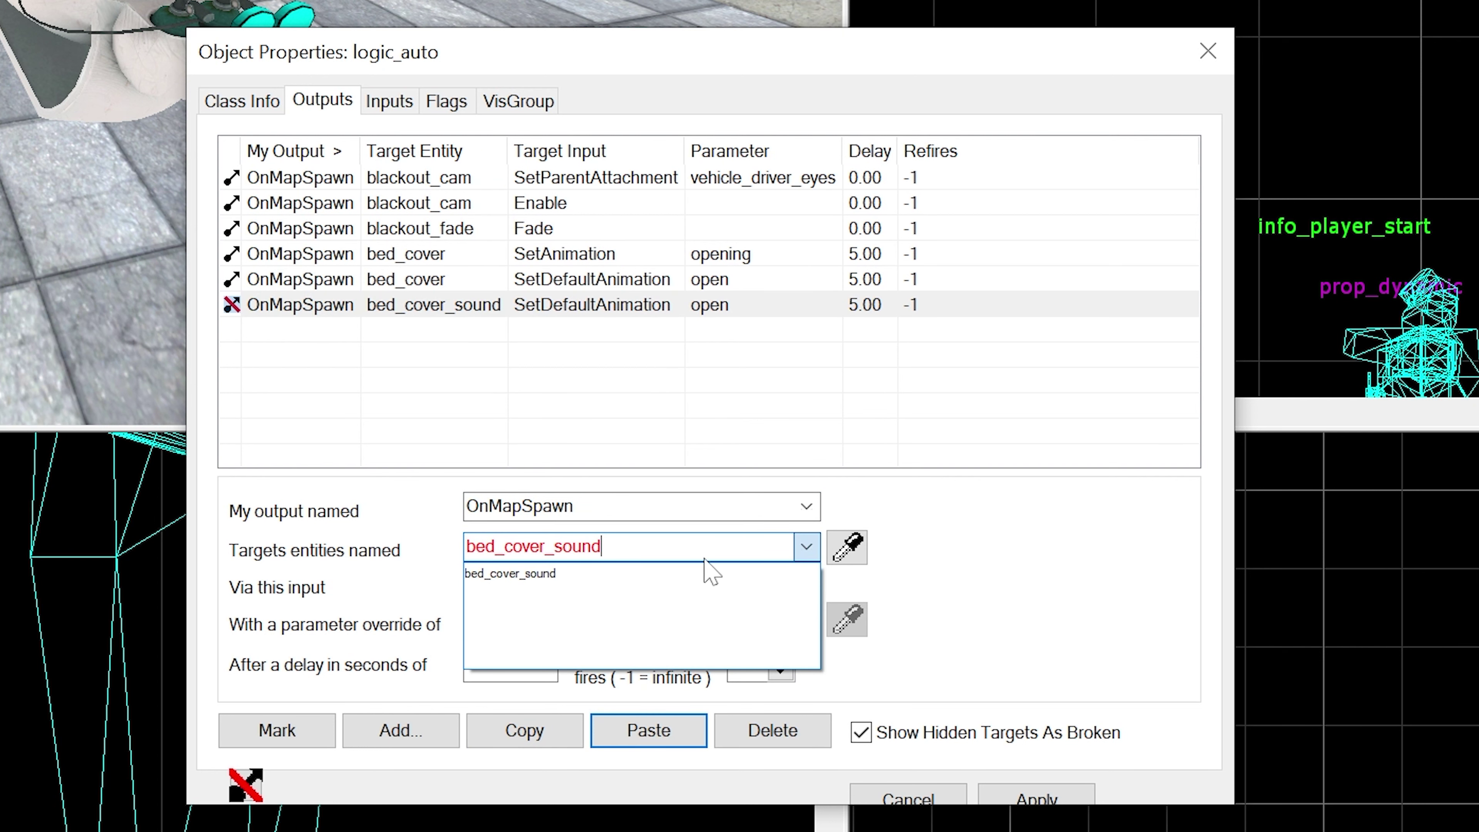
pyautogui.click(984, 520)
pyautogui.doubleClick(665, 588)
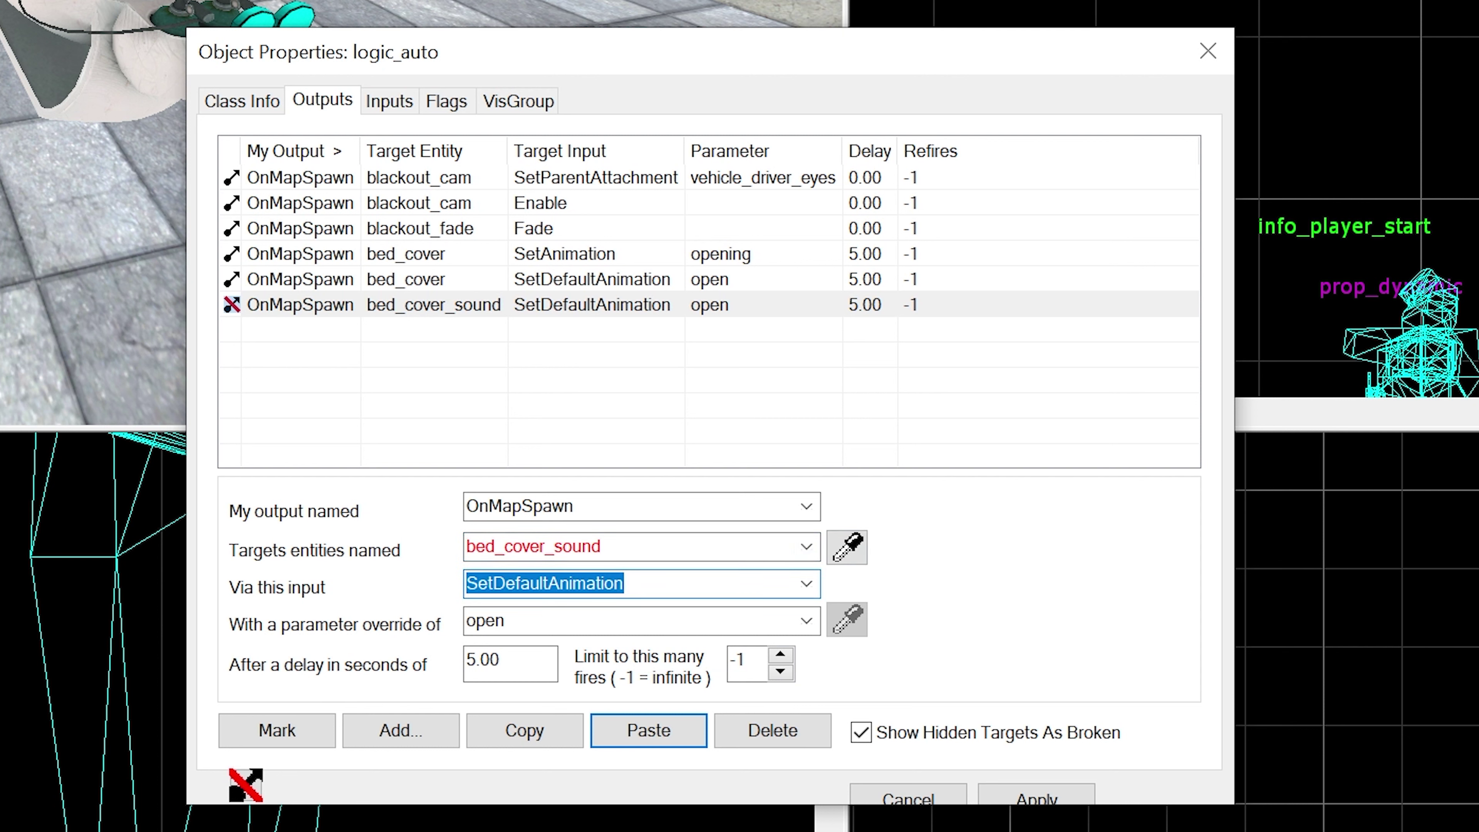
pyautogui.write('PlaySound')
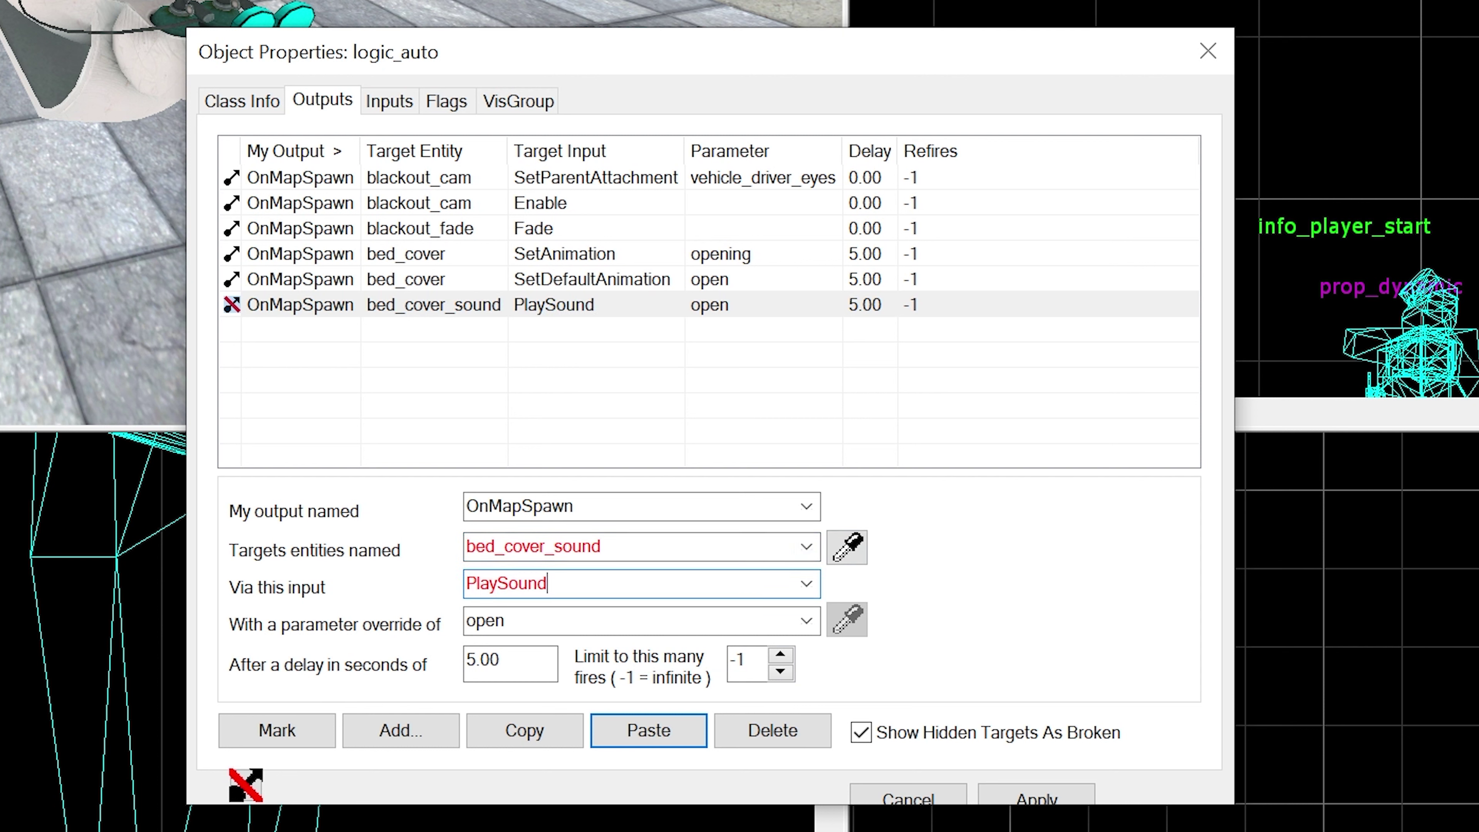
pyautogui.press('Tab')
pyautogui.press('BackSpace')
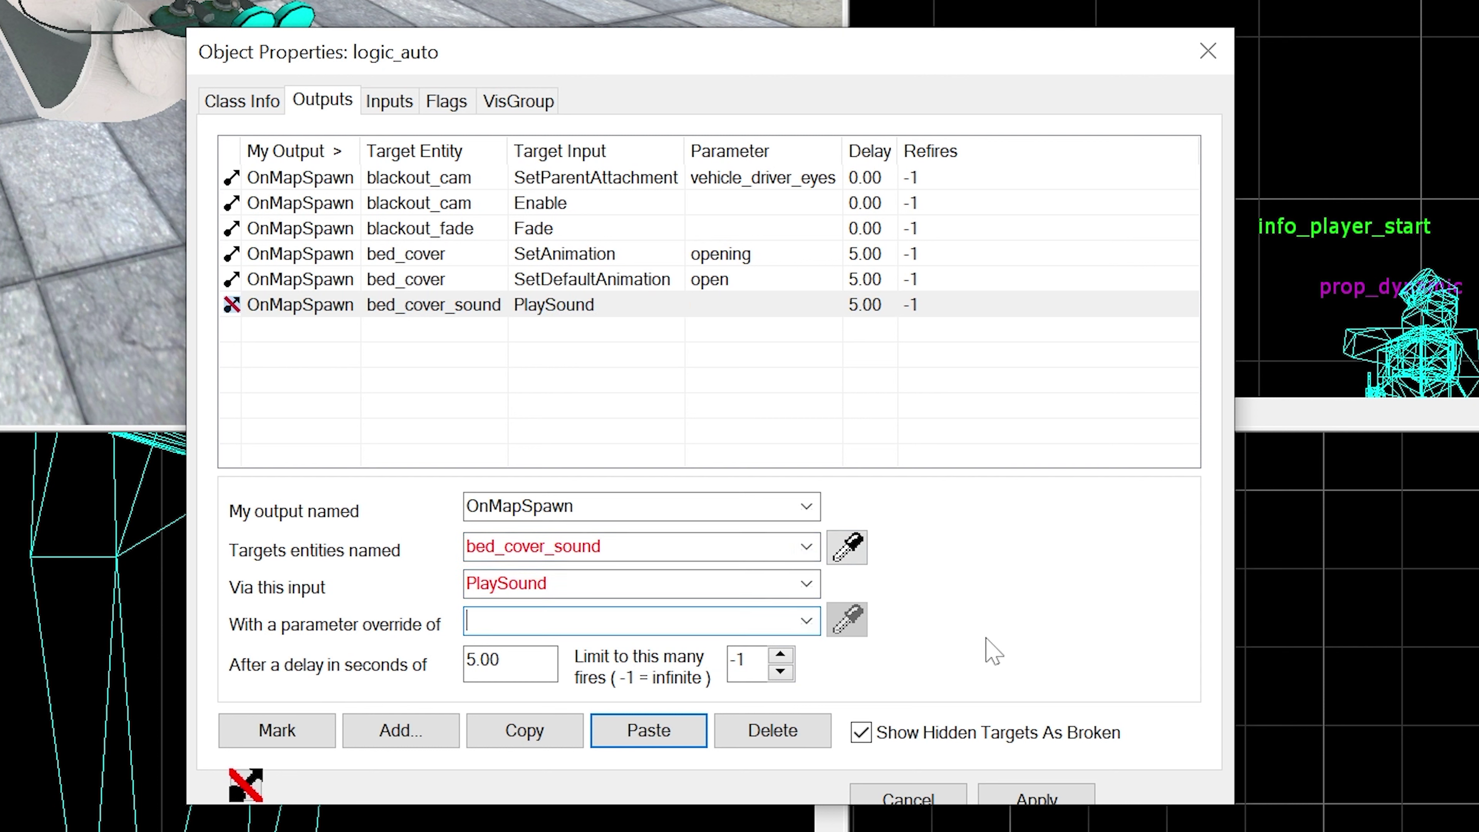
pyautogui.click(1074, 800)
# Add an OnMapSpawn output that fires SetAnimation on blackout with parameter exit1 after 5 seconds, apply it, and close the logic_auto properties
pyautogui.click(432, 745)
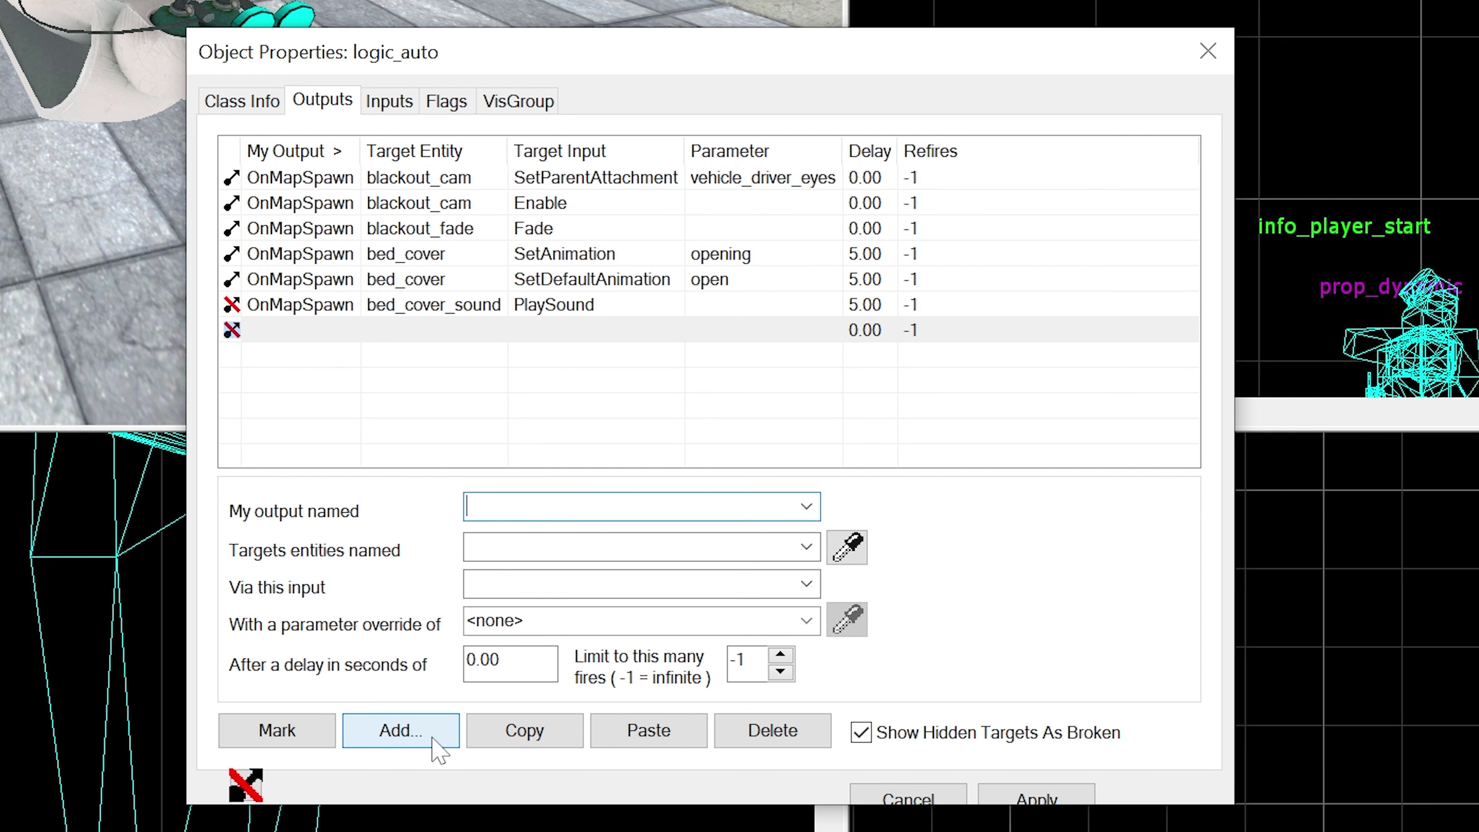
pyautogui.write('OnMapSpawn')
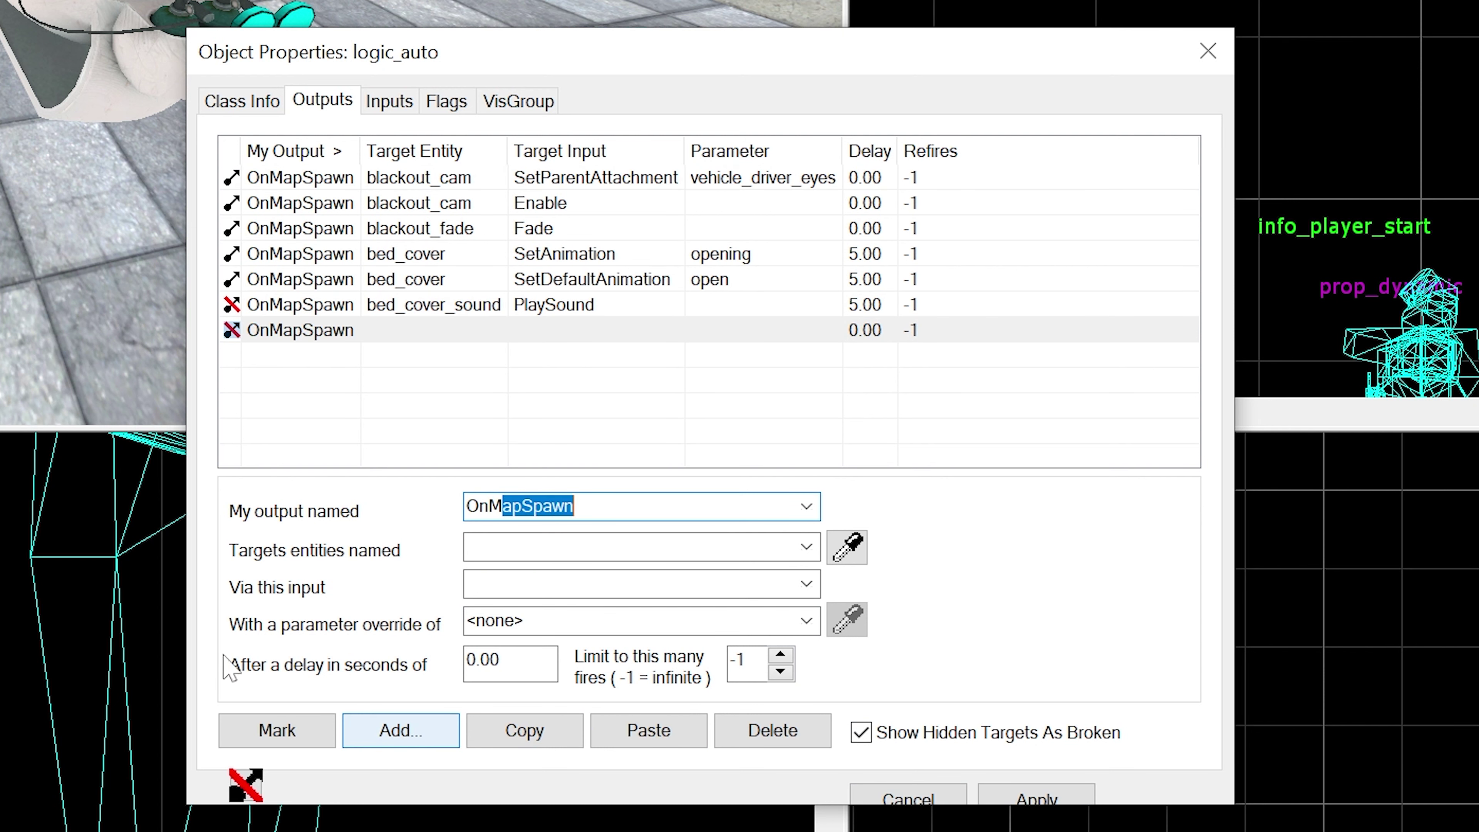
pyautogui.press('Tab')
pyautogui.write('bl')
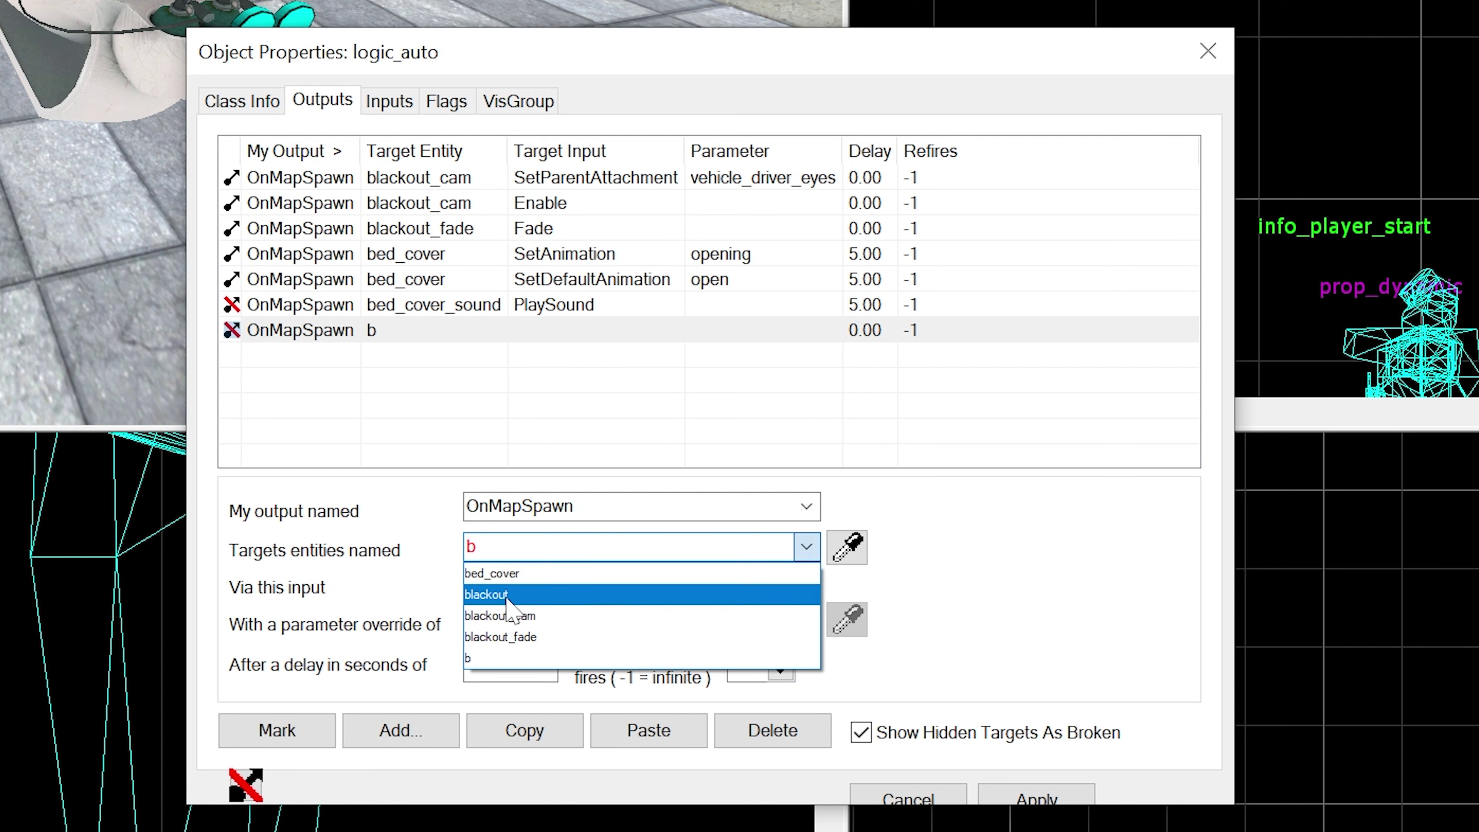
pyautogui.click(507, 594)
pyautogui.press('Tab')
pyautogui.write('Set')
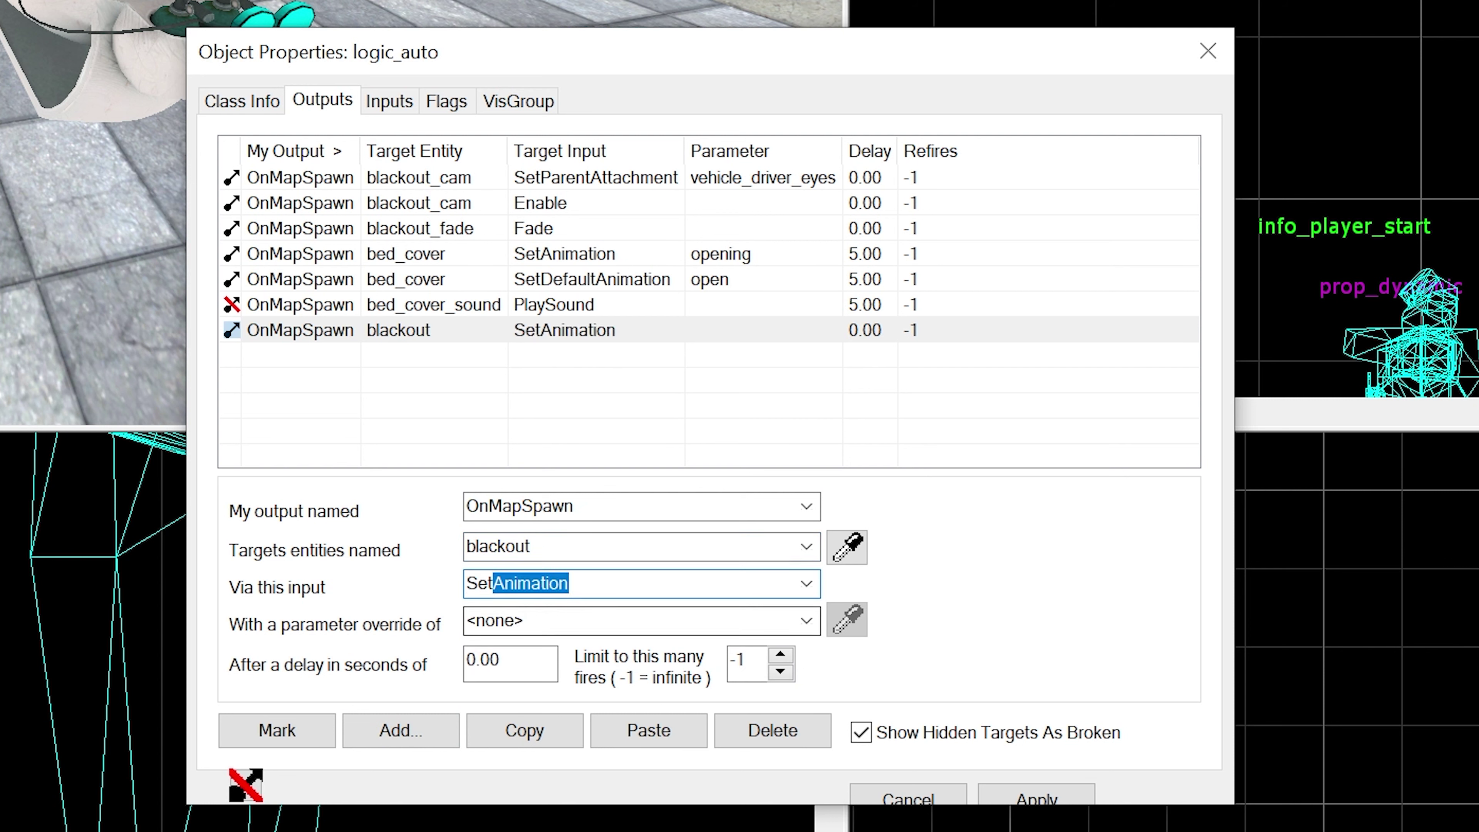
pyautogui.press('Tab')
pyautogui.write('ex')
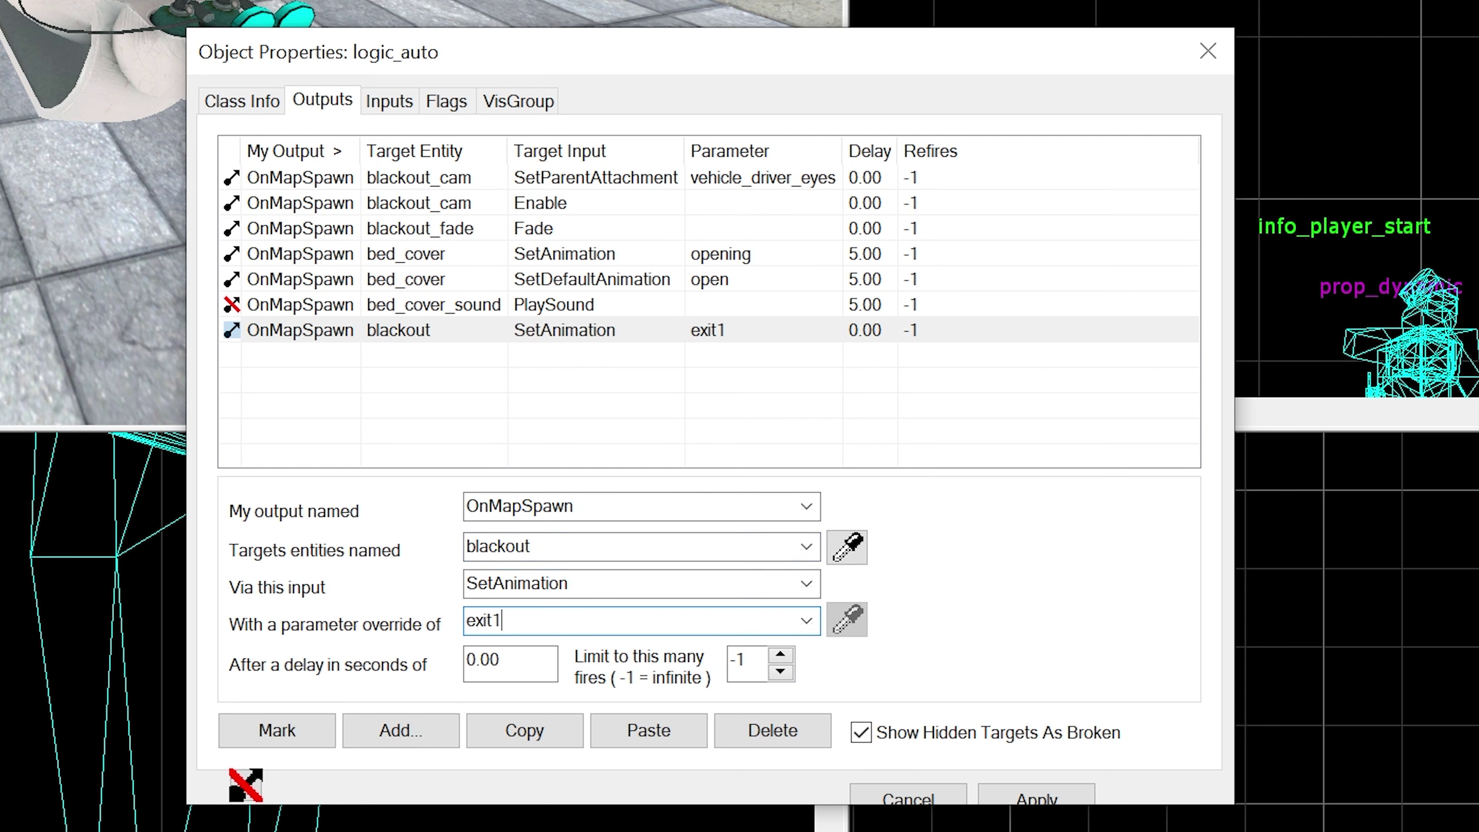
pyautogui.press('Tab')
pyautogui.write('5')
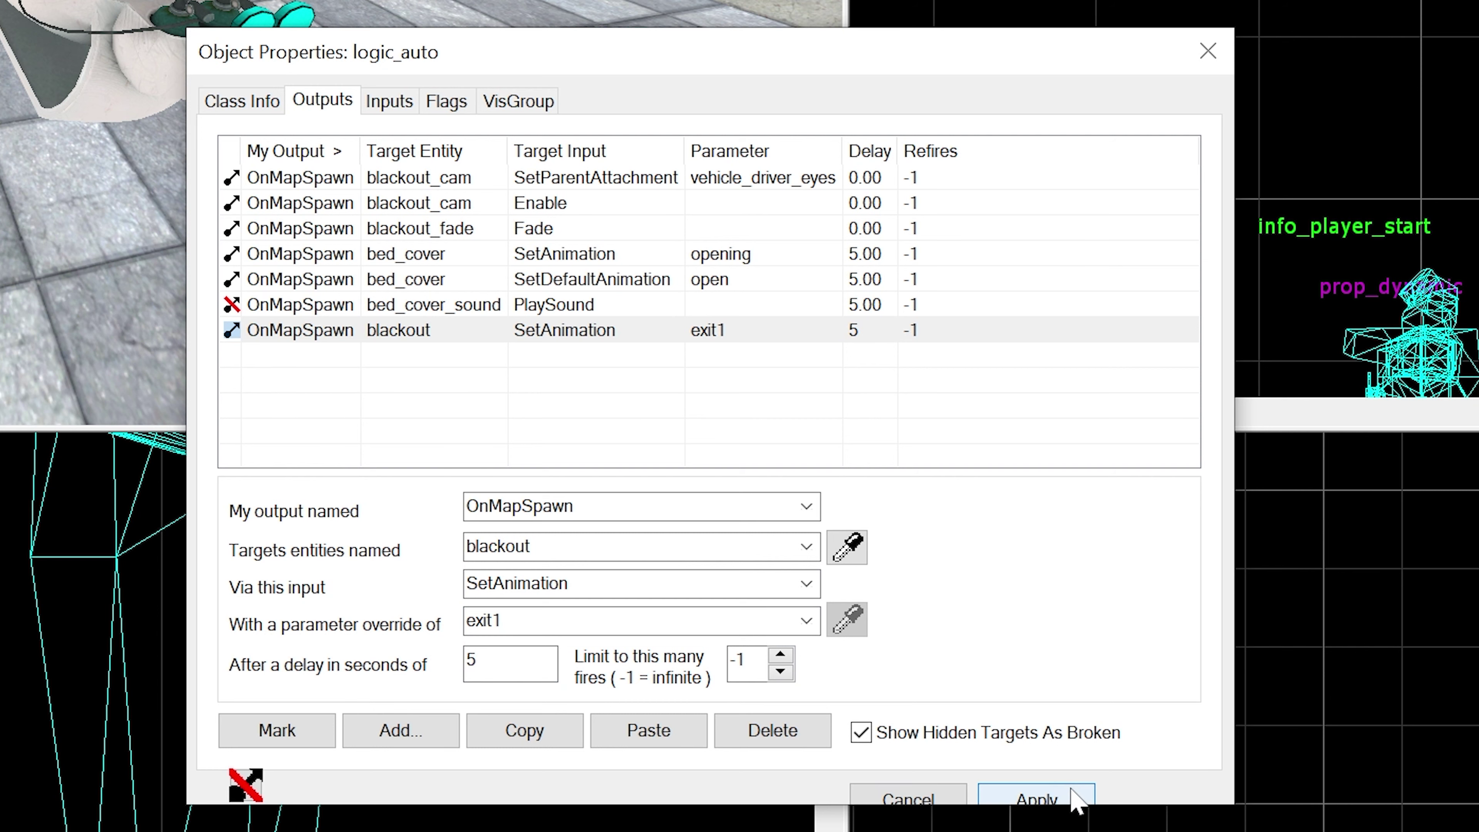
pyautogui.click(1036, 798)
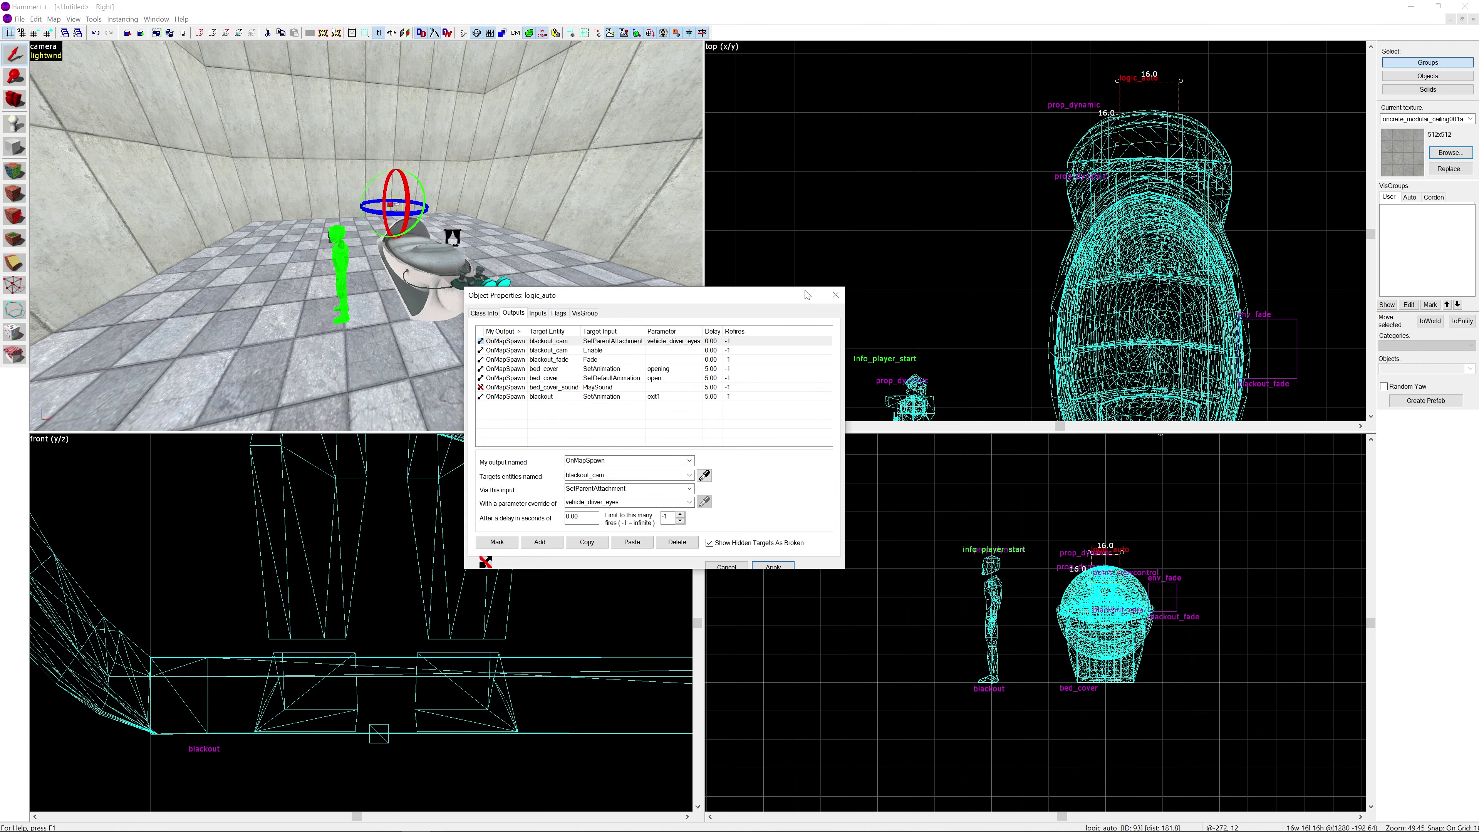
pyautogui.click(835, 295)
pyautogui.press('Escape')
# Place an ambient_generic entity, move it to the player start at about head height, and open its name for editing
pyautogui.hotkey('shift', 'e')
pyautogui.click(1403, 368)
pyautogui.write('amb')
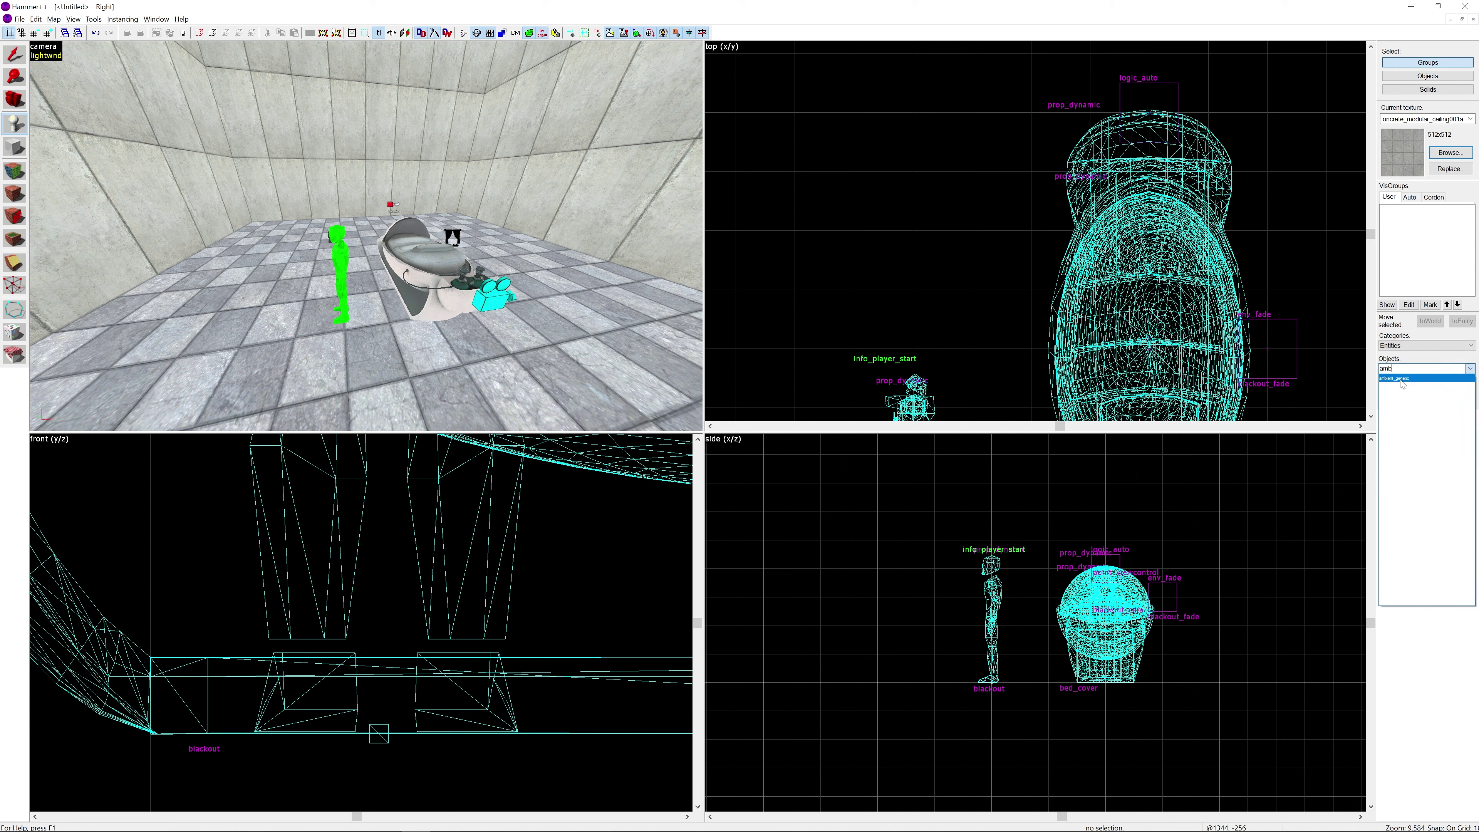
pyautogui.click(1401, 378)
pyautogui.click(341, 324)
pyautogui.hotkey('shift', 's')
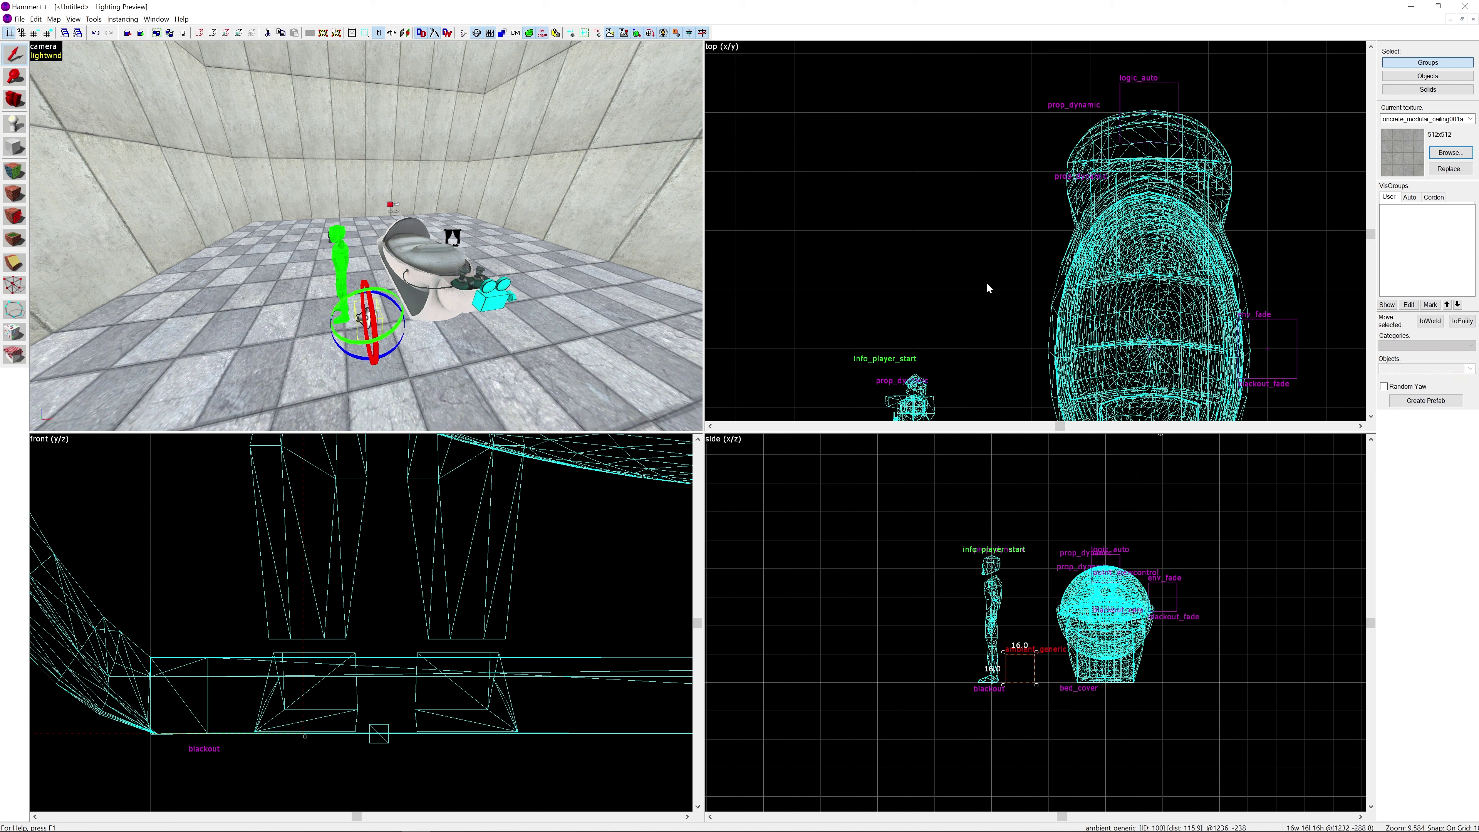
pyautogui.scroll(-4, 959, 342)
pyautogui.moveTo(967, 391); pyautogui.dragTo(939, 364)
pyautogui.moveTo(992, 669); pyautogui.dragTo(990, 568)
pyautogui.hotkey('alt', 'Return')
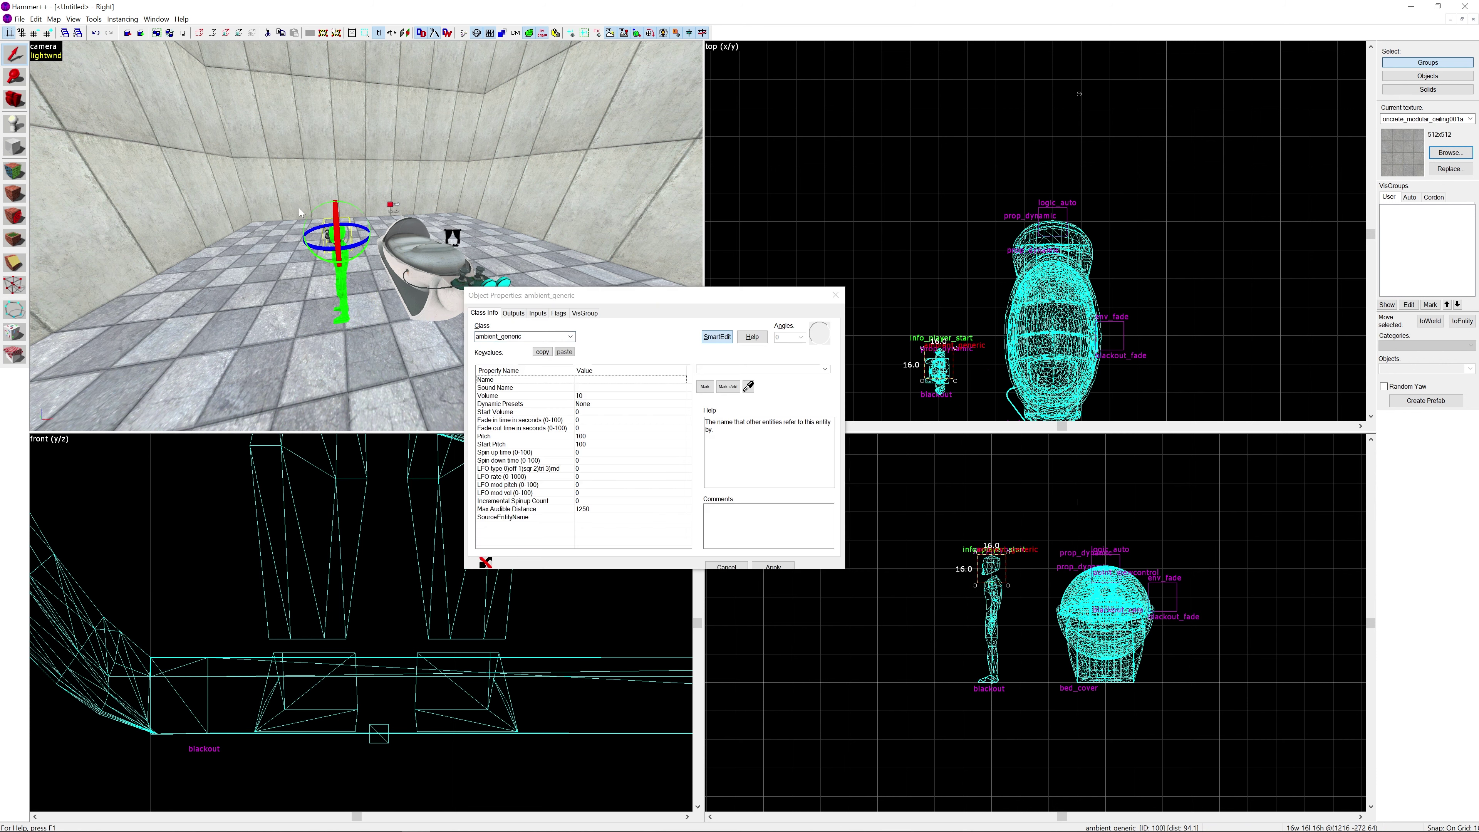
pyautogui.click(724, 369)
pyautogui.write('b')
pyautogui.press('Down')
pyautogui.press('Down')
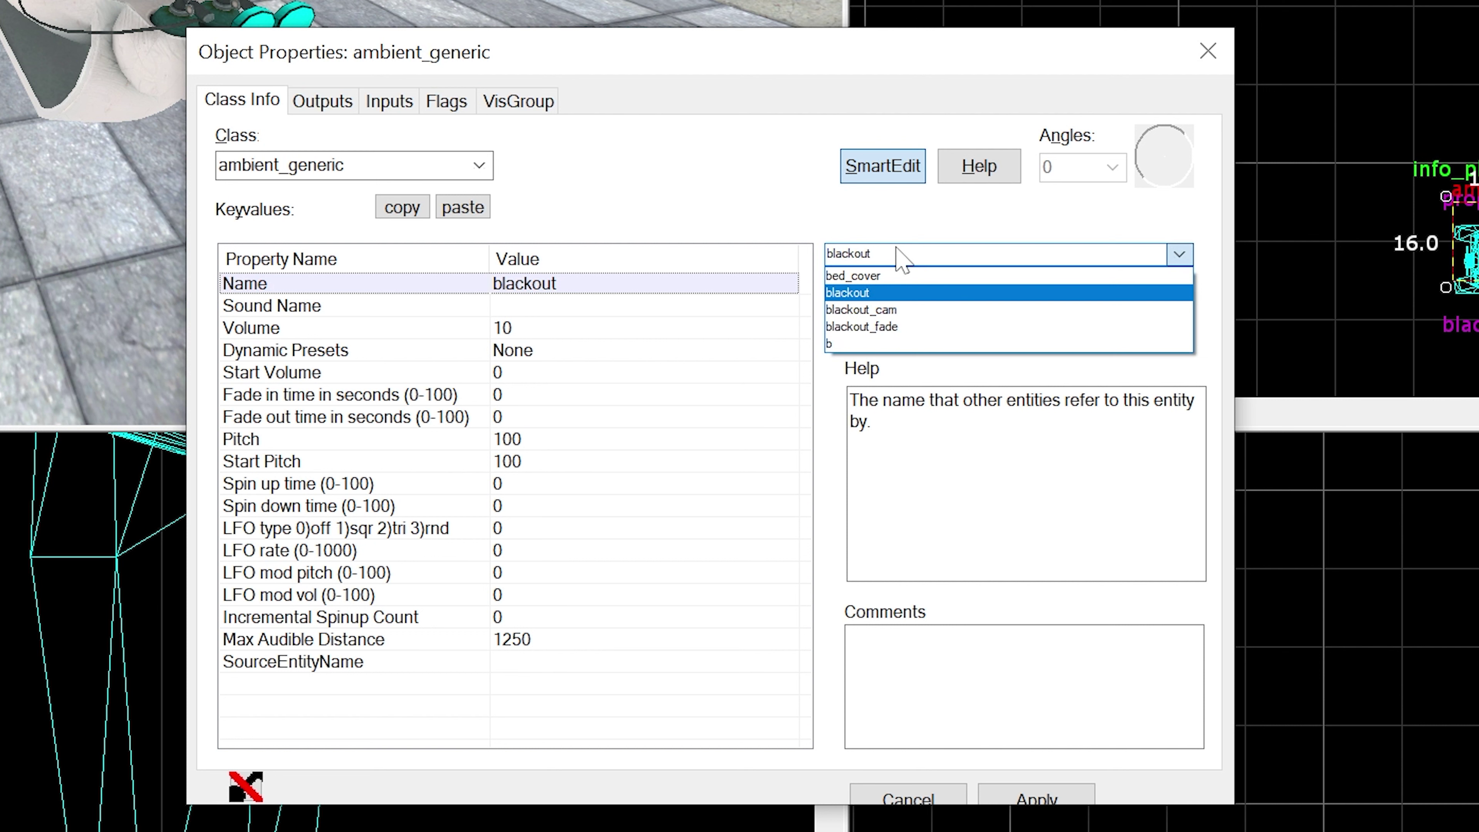
pyautogui.write('_s')
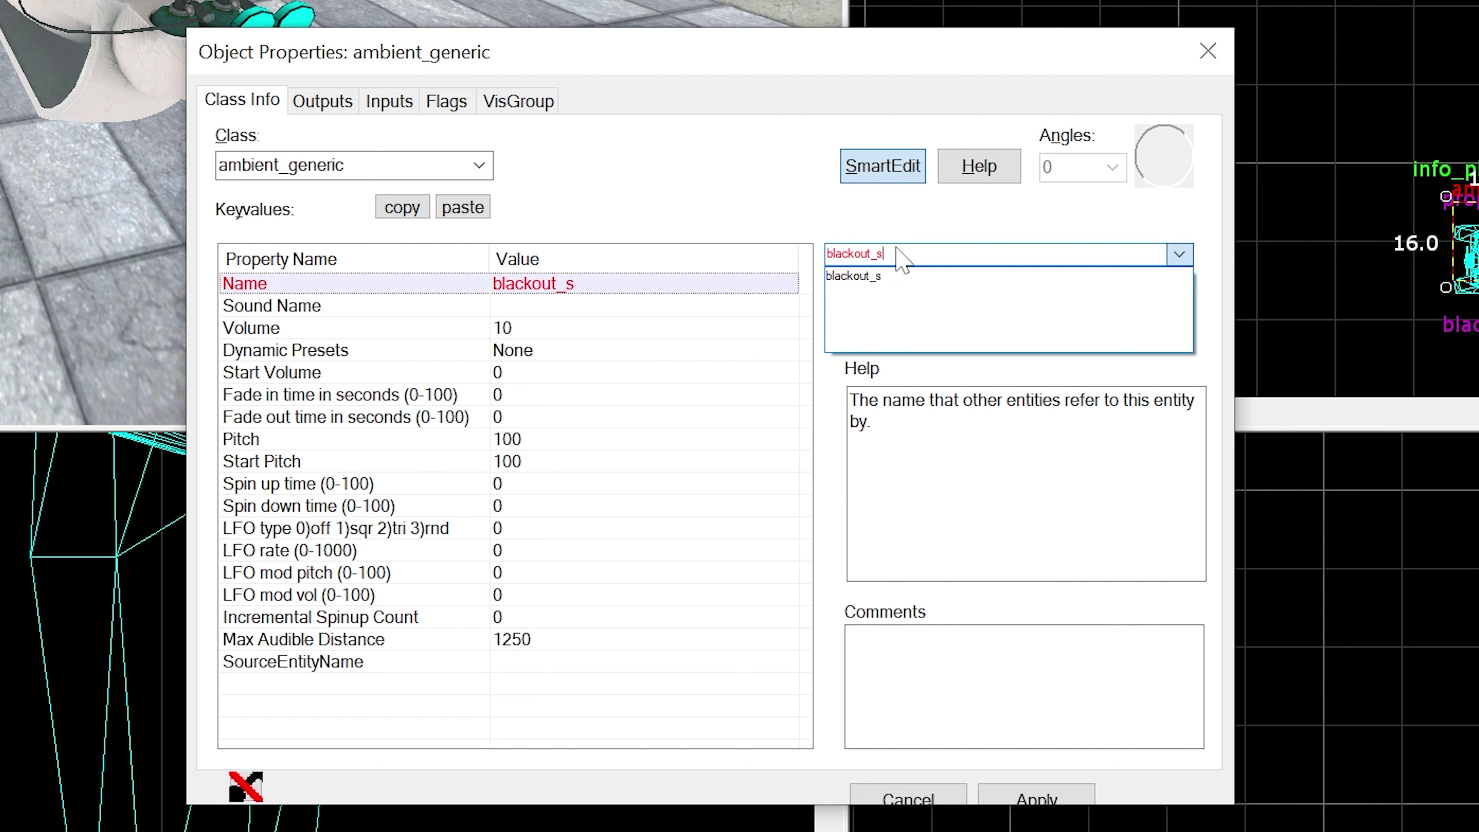
pyautogui.press('BackSpace')
pyautogui.press('BackSpace')
pyautogui.press('BackSpace')
pyautogui.press('BackSpace')
pyautogui.press('BackSpace')
pyautogui.press('BackSpace')
# Name the ambient_generic bed_cover_sound and apply the change
pyautogui.write('e')
pyautogui.press('Down')
pyautogui.write('_sound')
pyautogui.click(1036, 797)
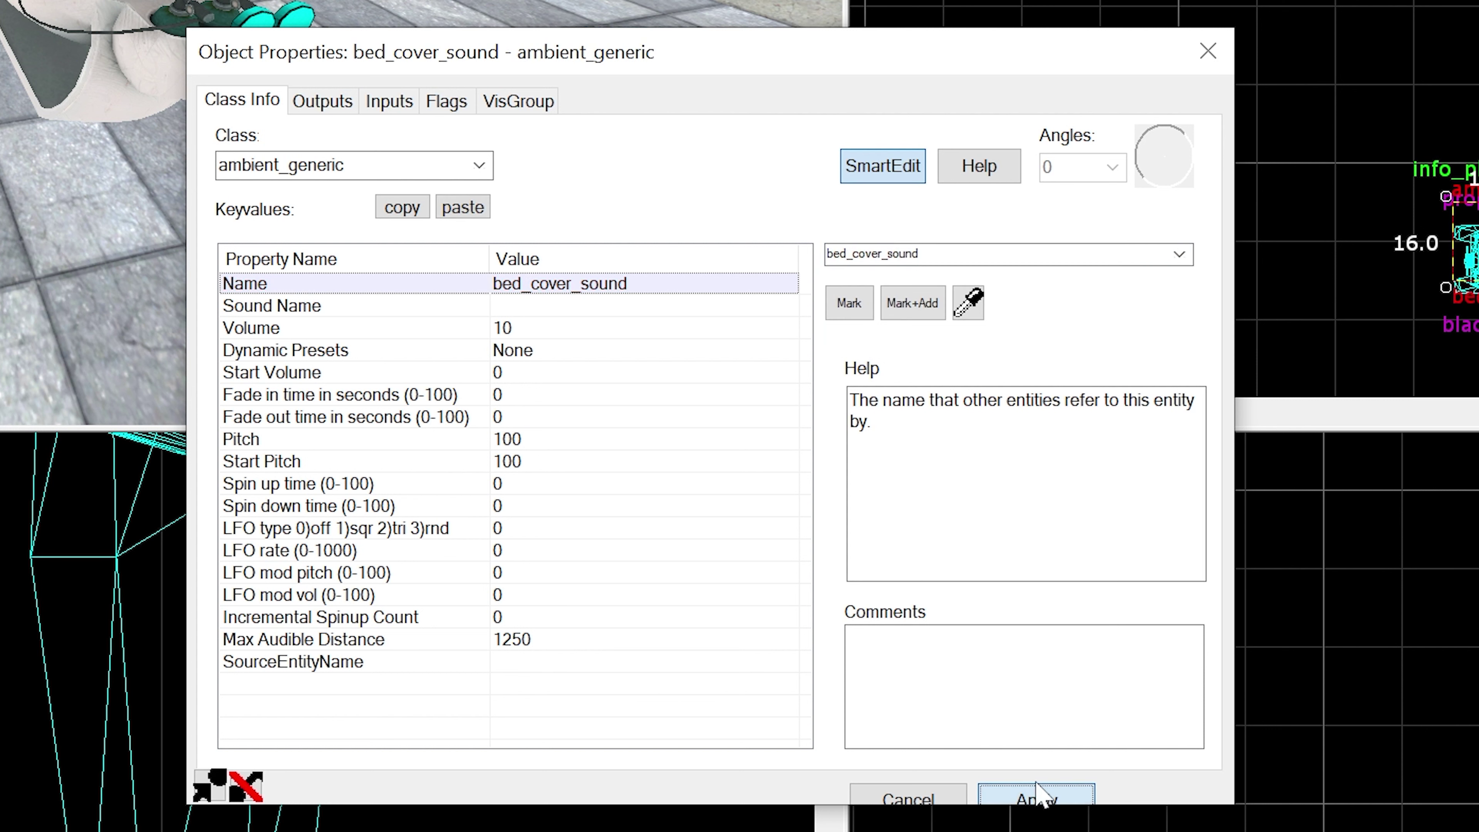
# Set the sound name of bed_cover_sound to Doors.FullClose14 and preview the sound
pyautogui.click(619, 305)
pyautogui.click(908, 272)
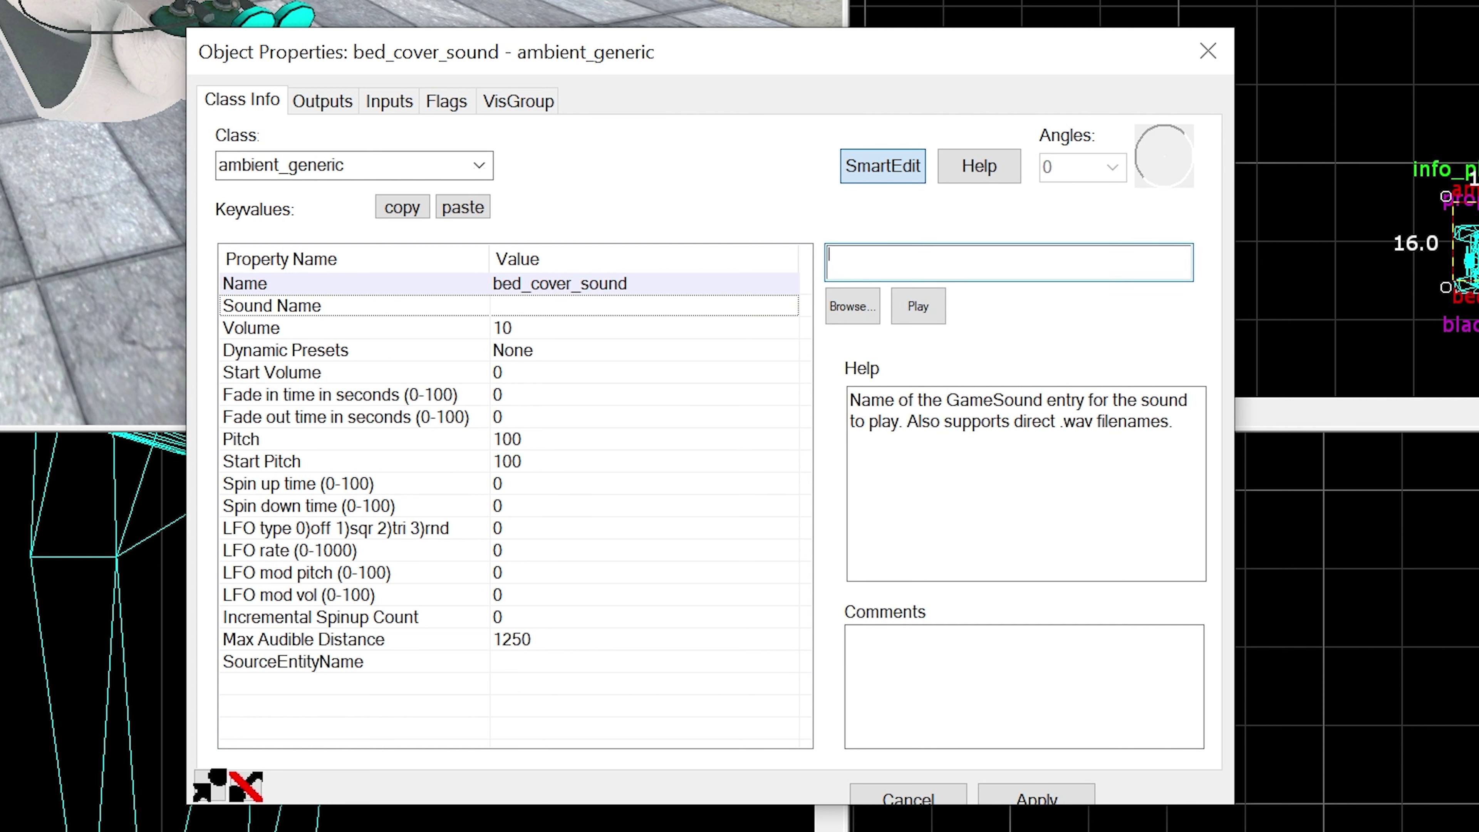
pyautogui.write('Doors.FullClose14')
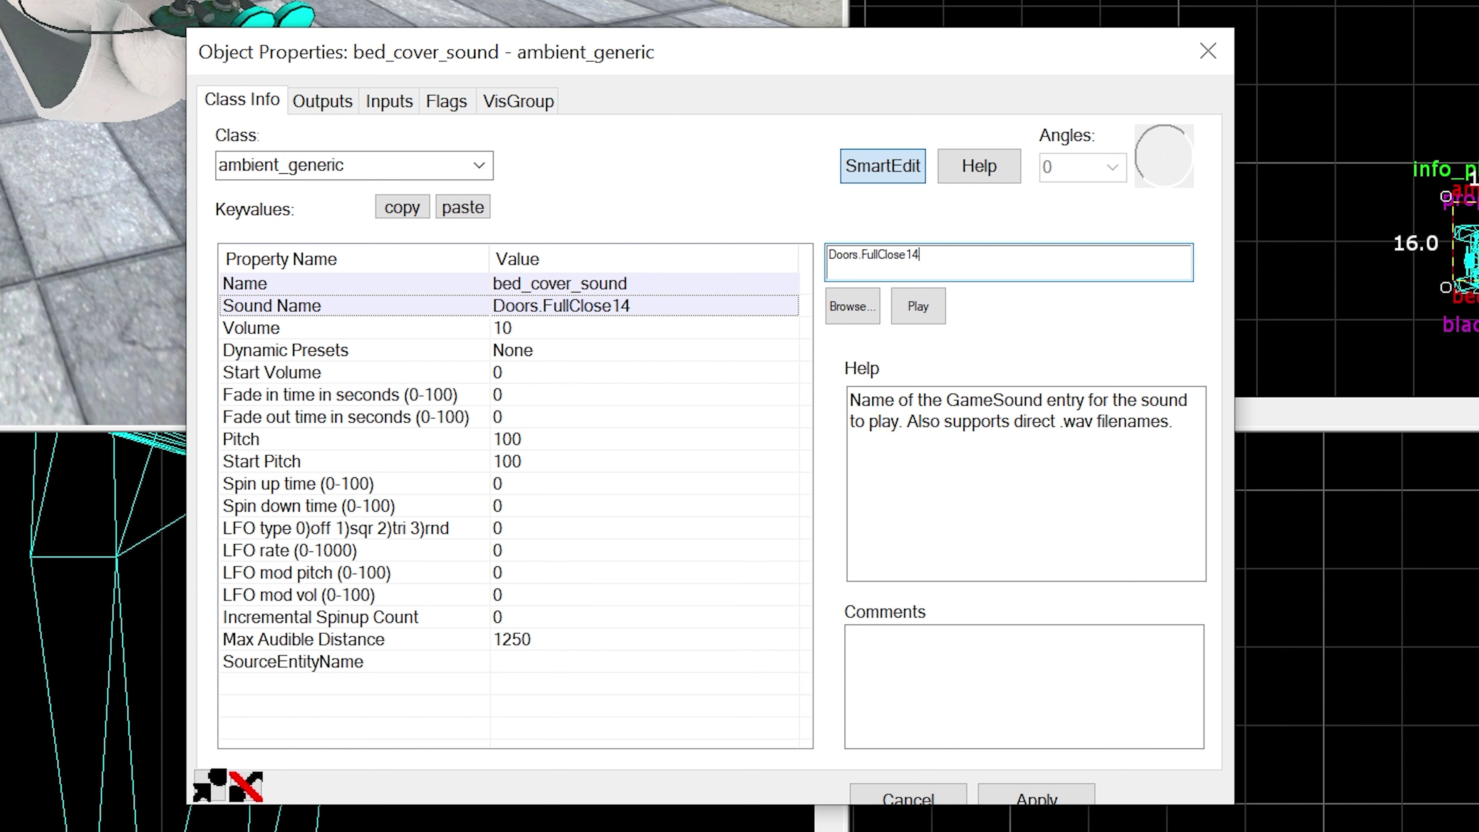
pyautogui.click(915, 303)
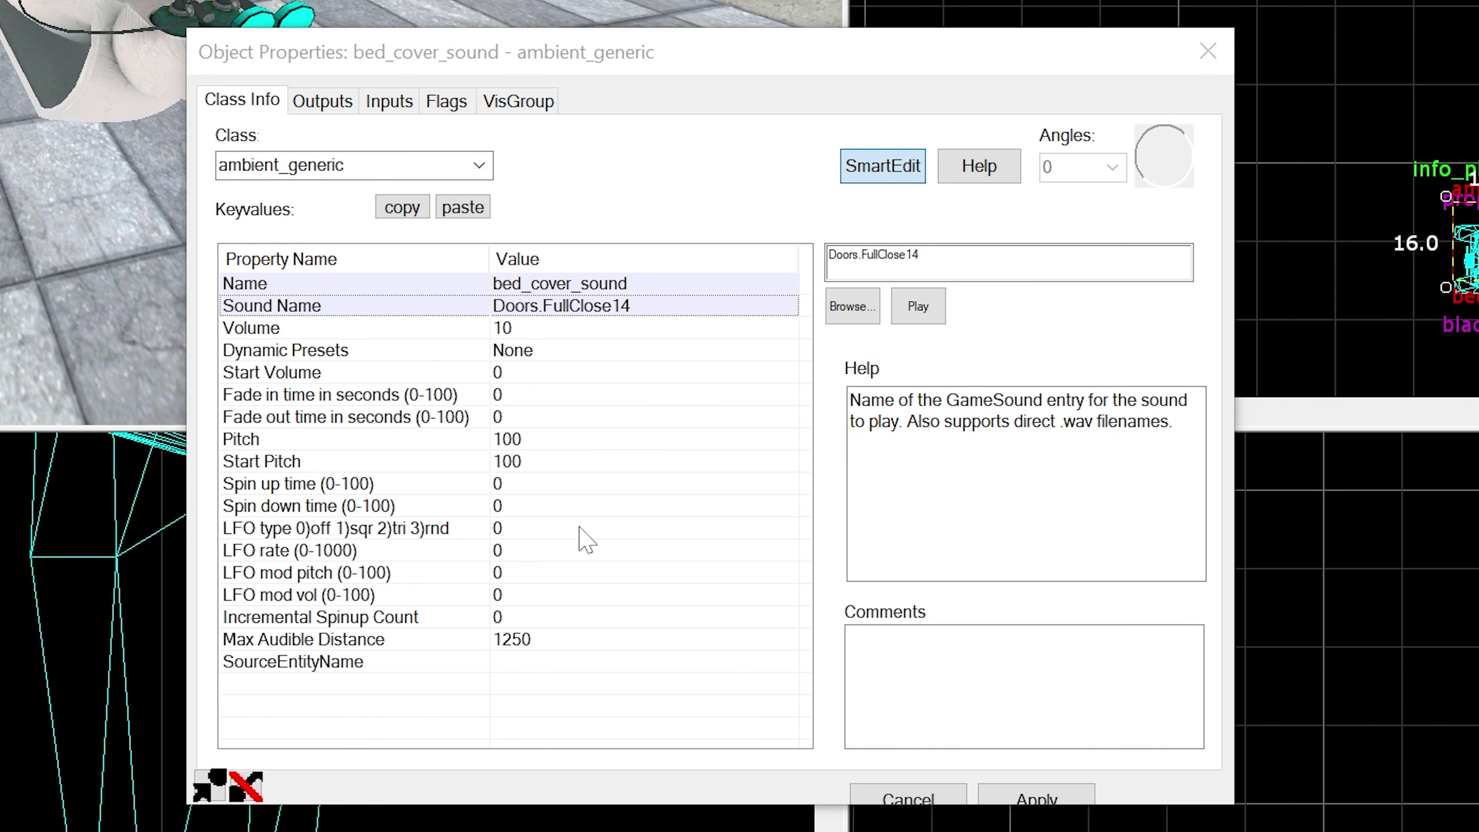
# Set the SourceEntityName of bed_cover_sound to bed_cover and apply the properties
pyautogui.click(515, 643)
pyautogui.click(548, 664)
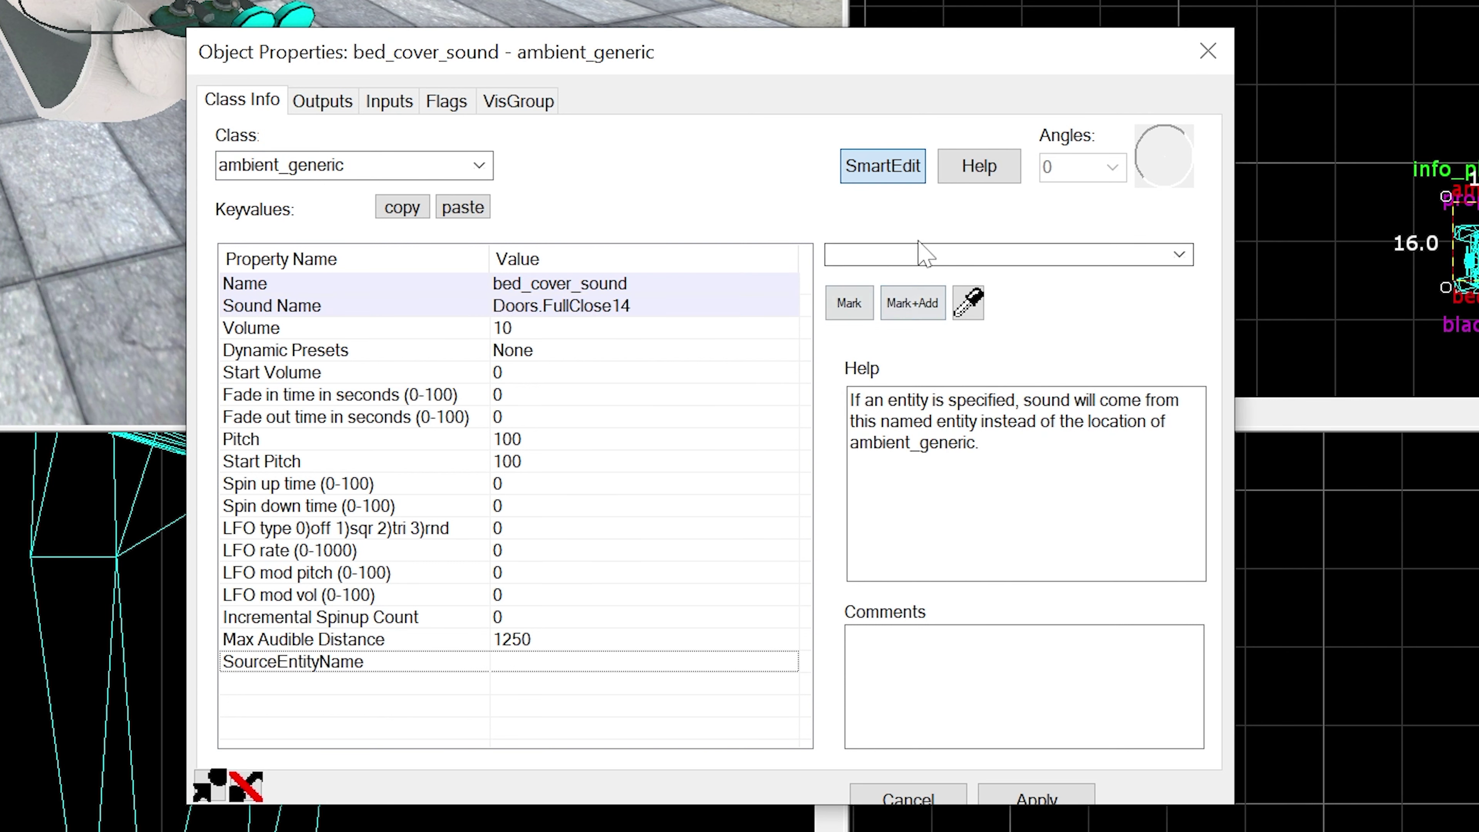
pyautogui.write('b')
pyautogui.click(914, 278)
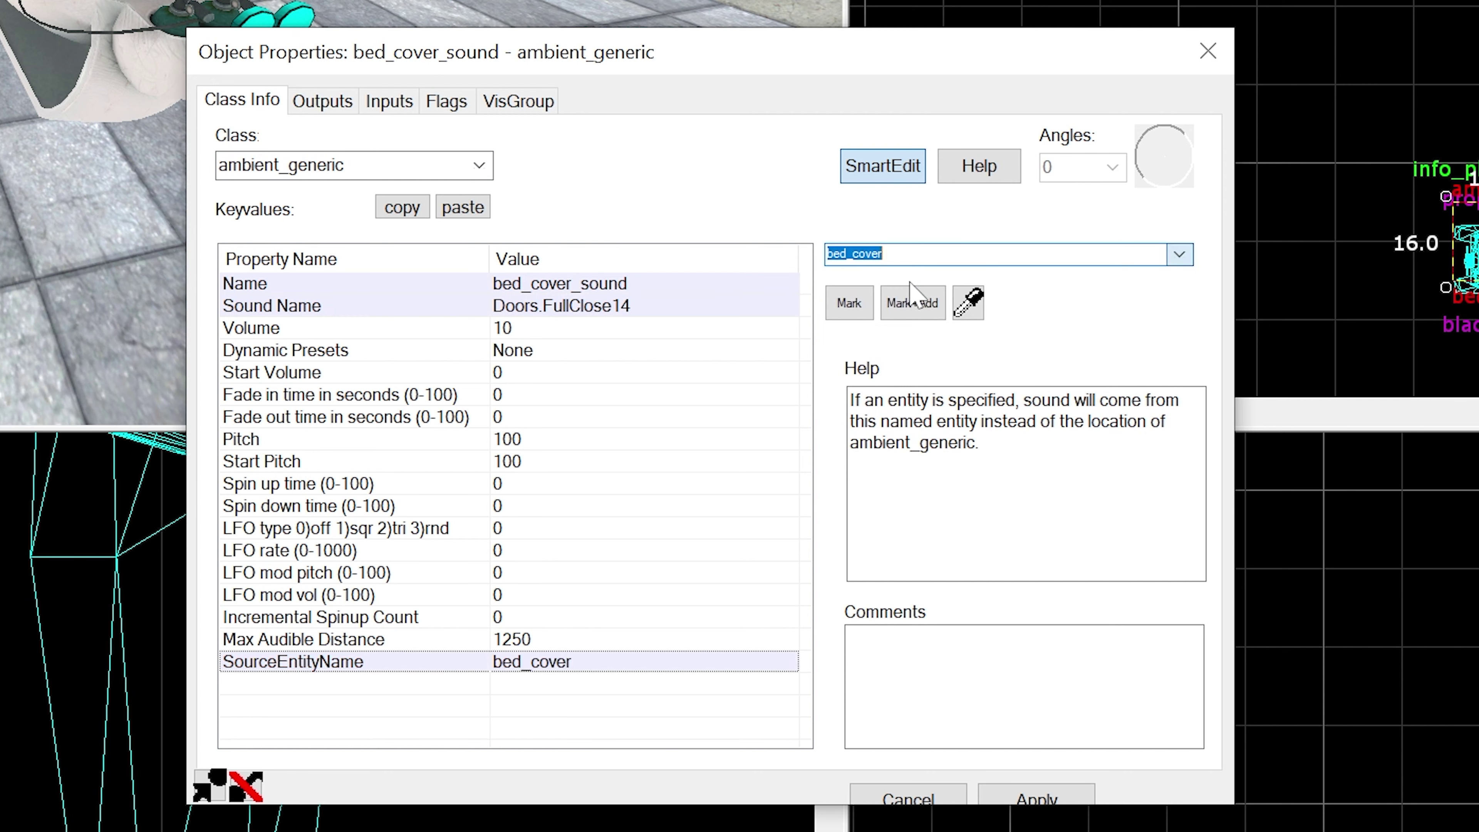
pyautogui.click(1052, 794)
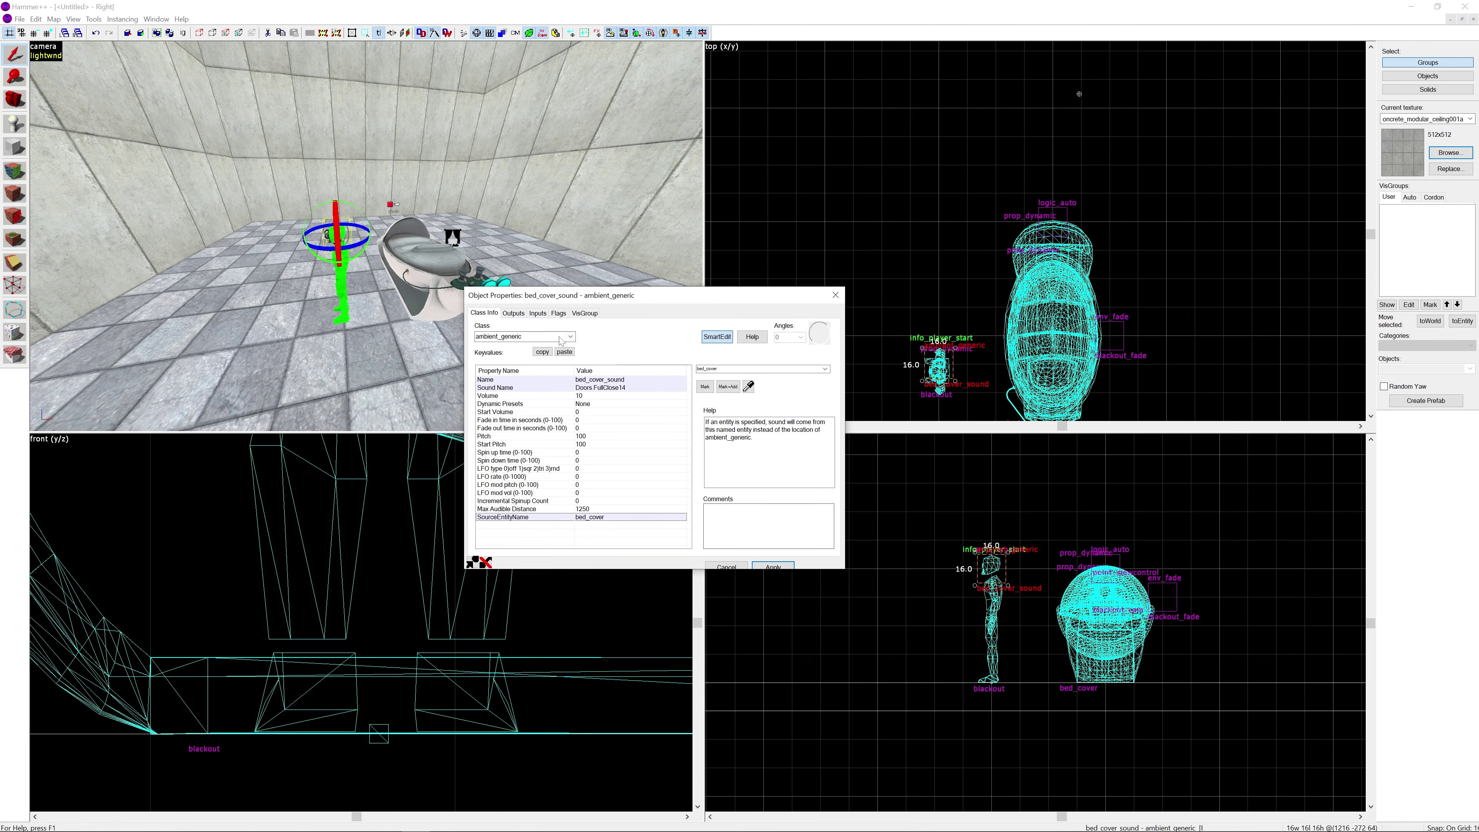
# Check the incoming connections of bed_cover_sound and close its properties
pyautogui.click(537, 314)
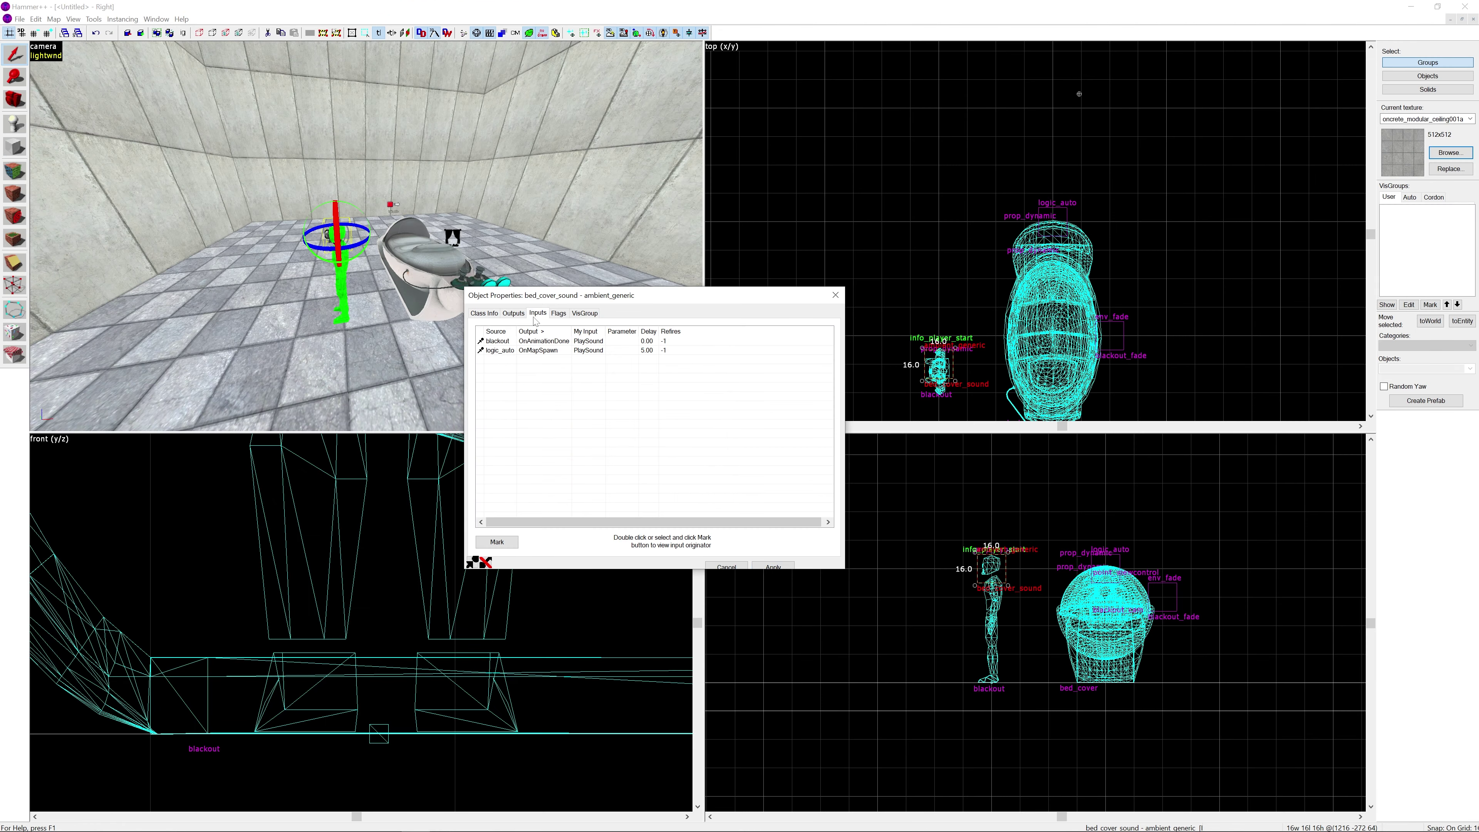
pyautogui.click(495, 315)
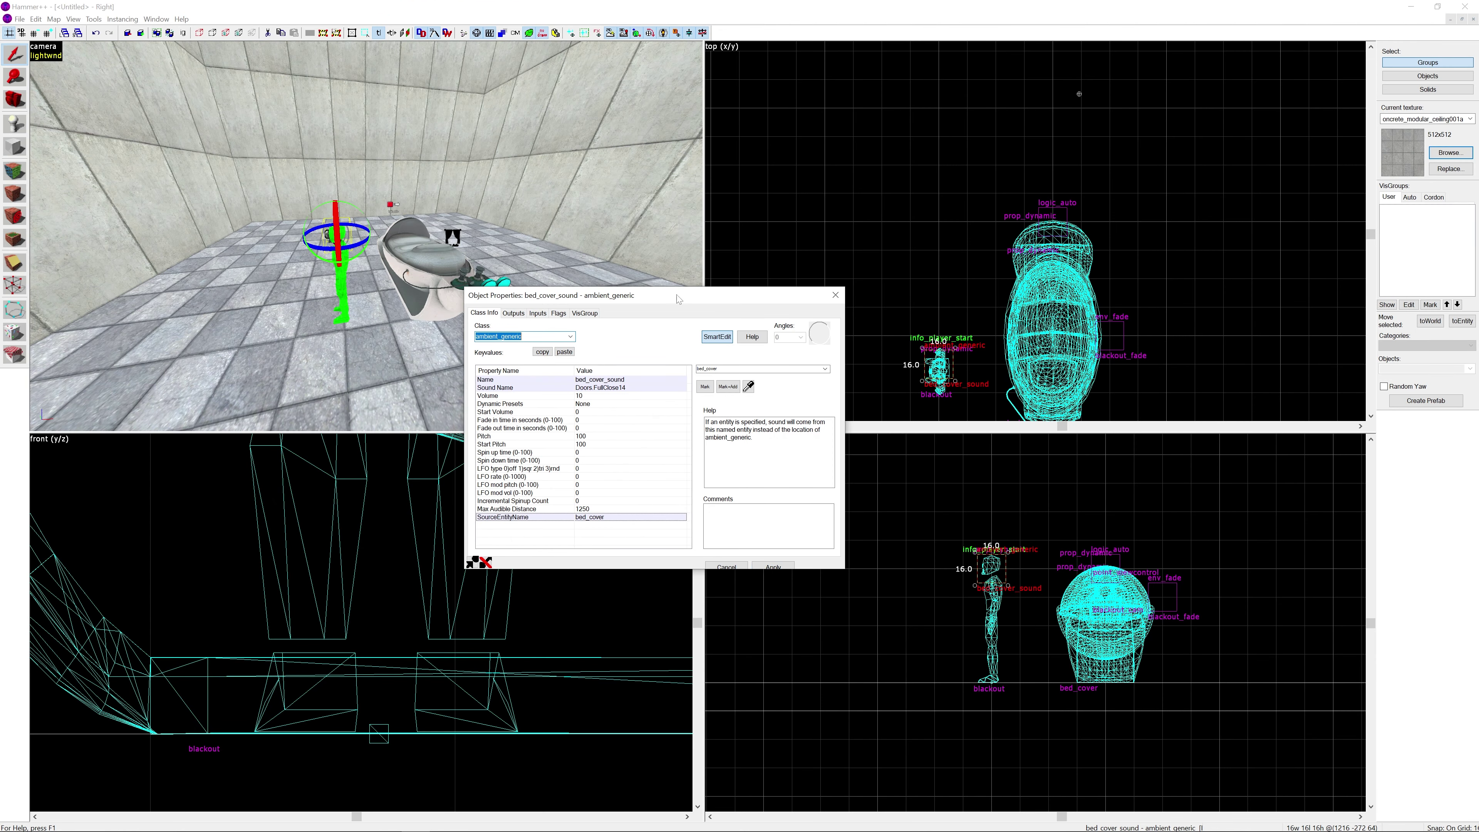
pyautogui.click(835, 296)
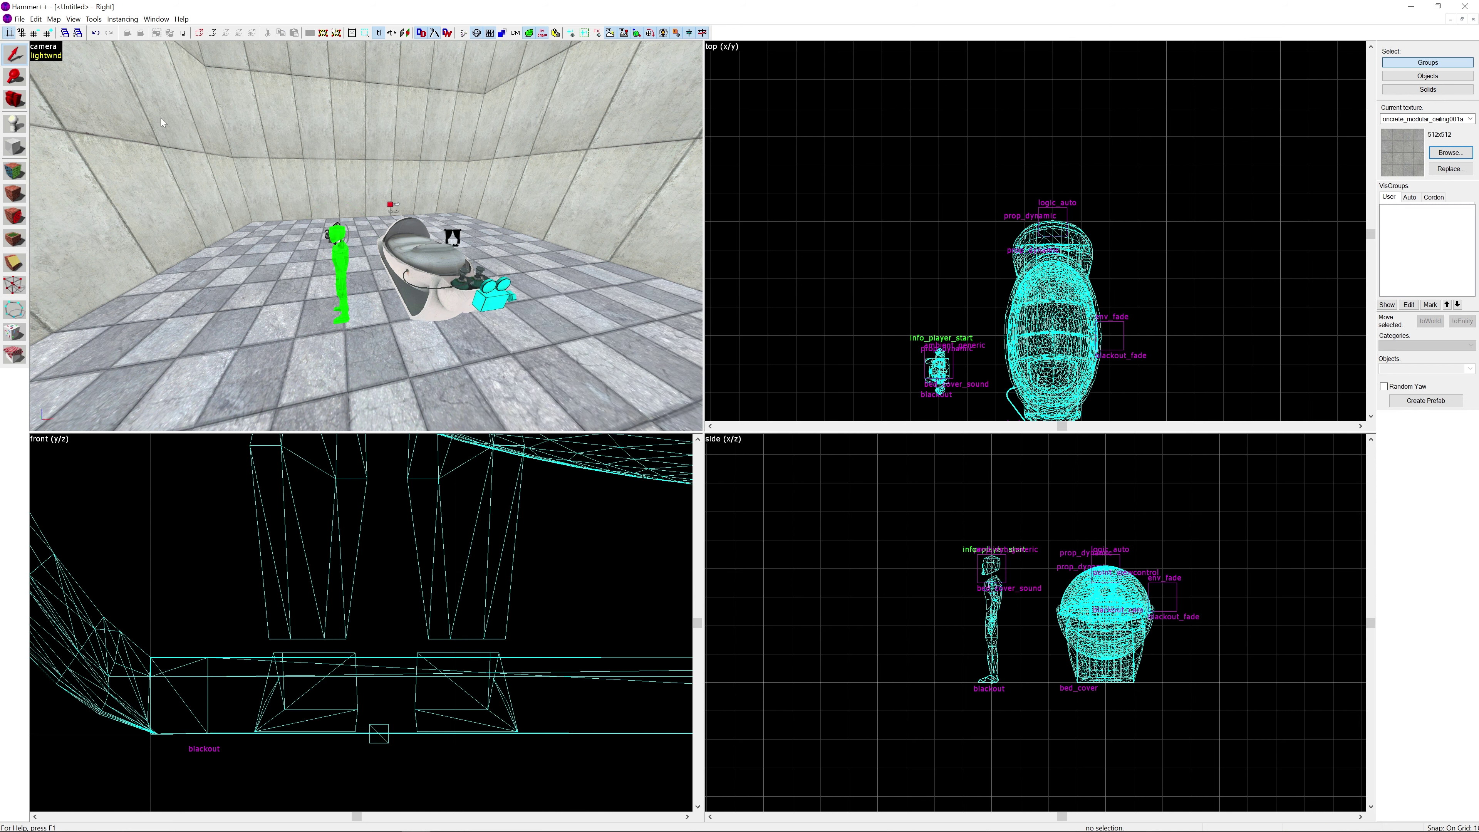
# Review the map's point entities in the entity report and check the map for problems
pyautogui.click(60, 18)
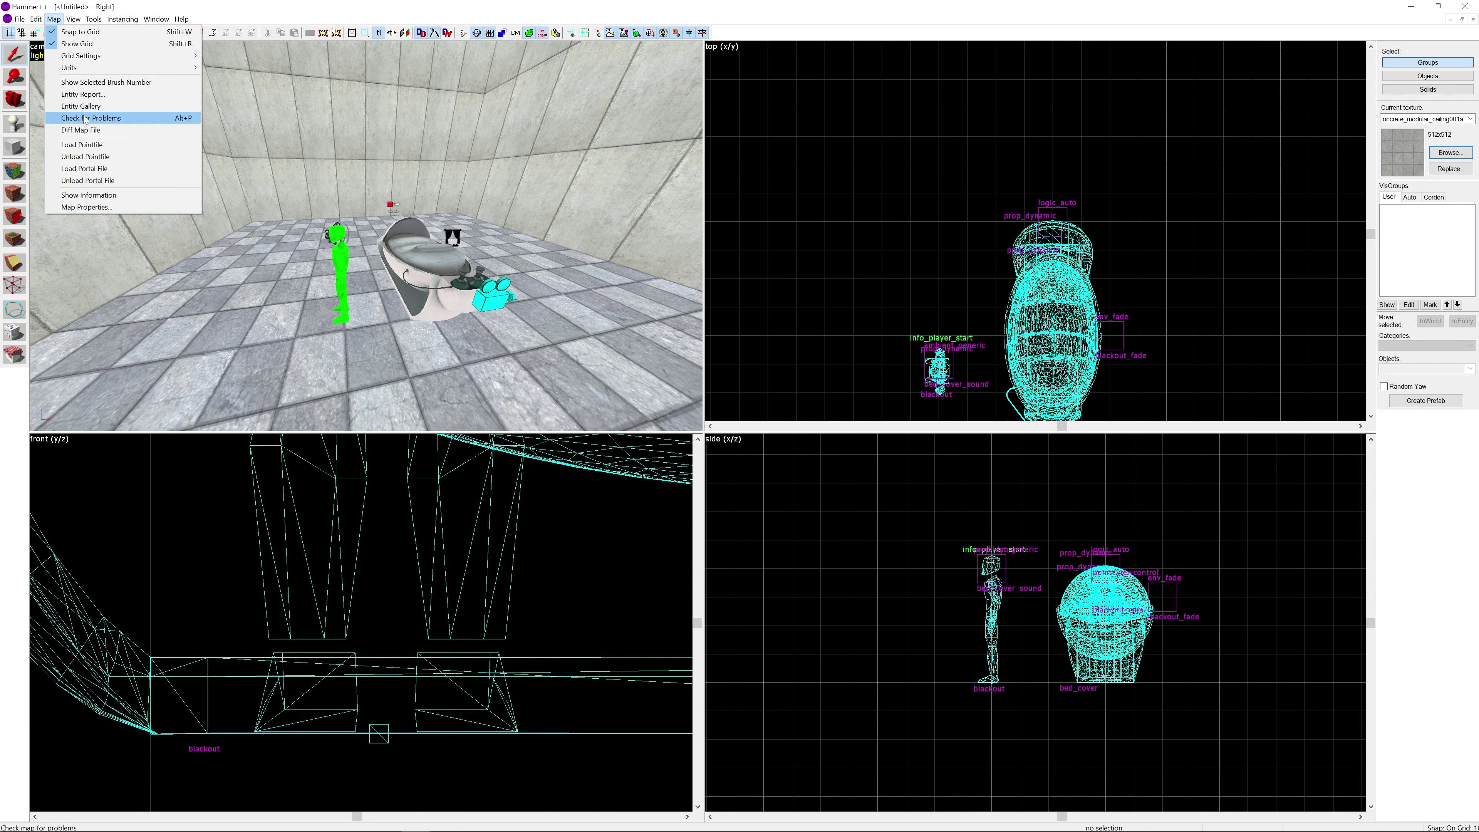
pyautogui.click(84, 96)
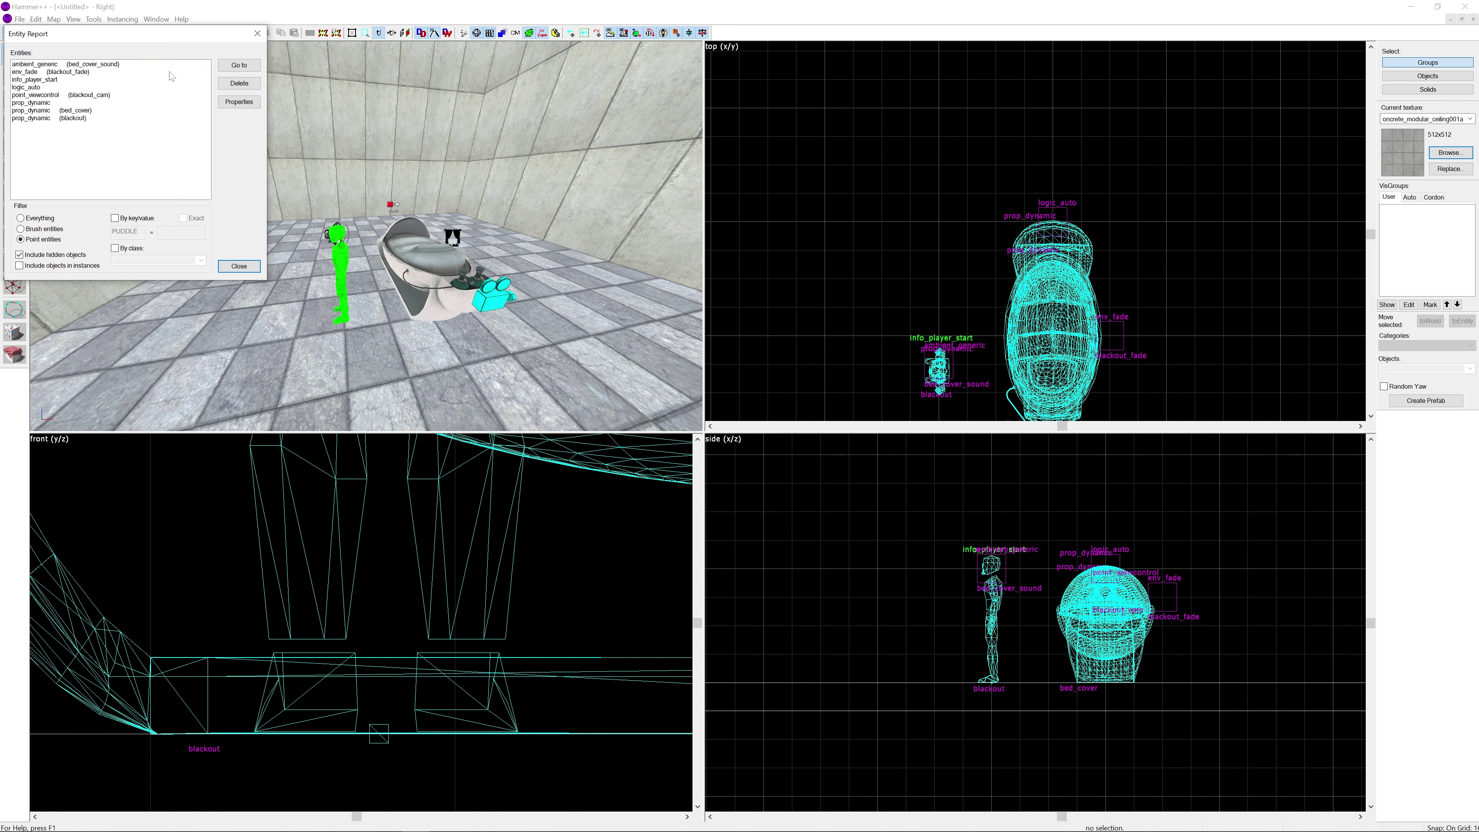
pyautogui.click(257, 36)
pyautogui.click(73, 20)
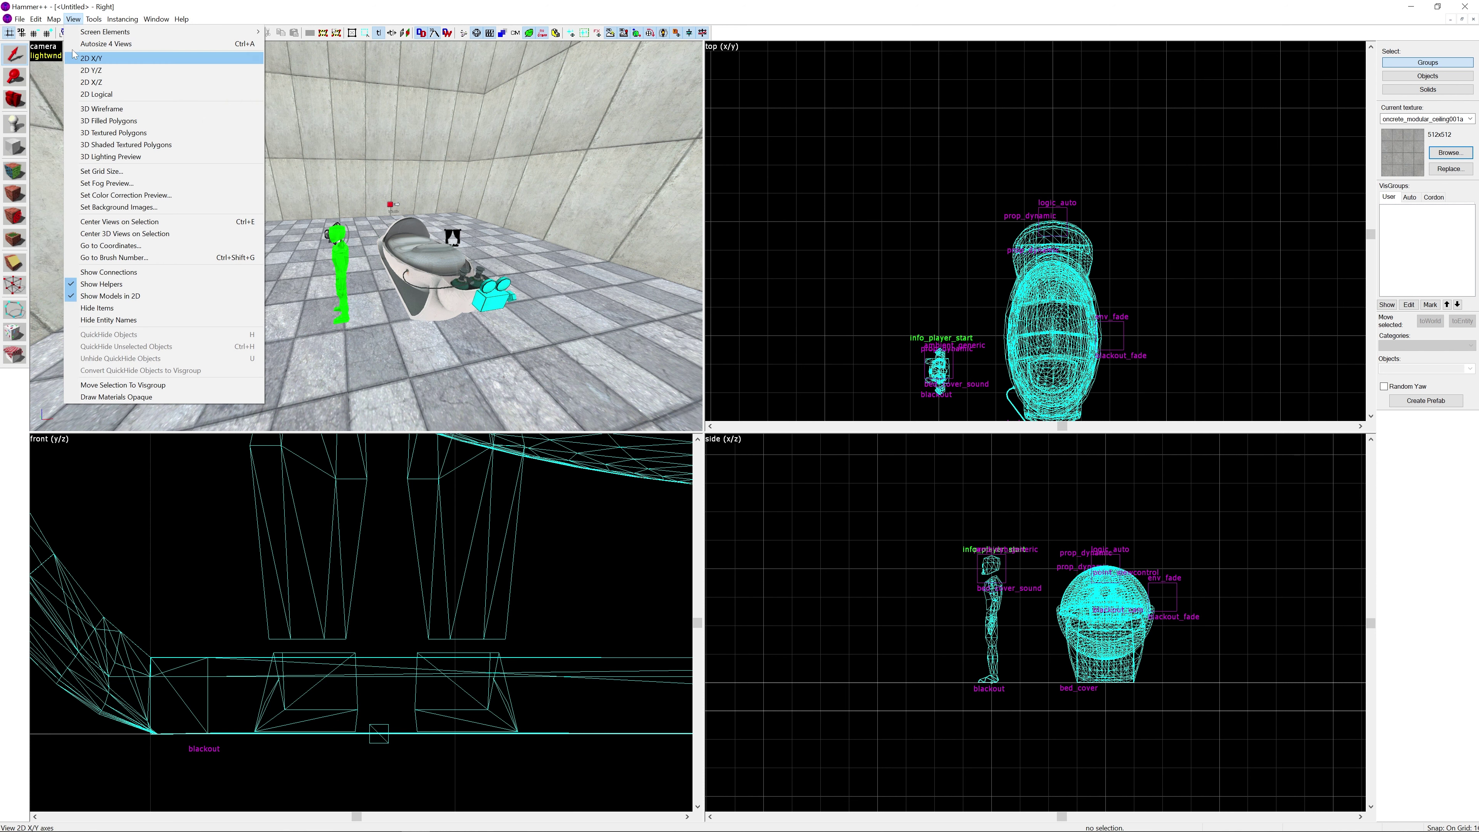
pyautogui.moveTo(38, 20)
pyautogui.click(85, 119)
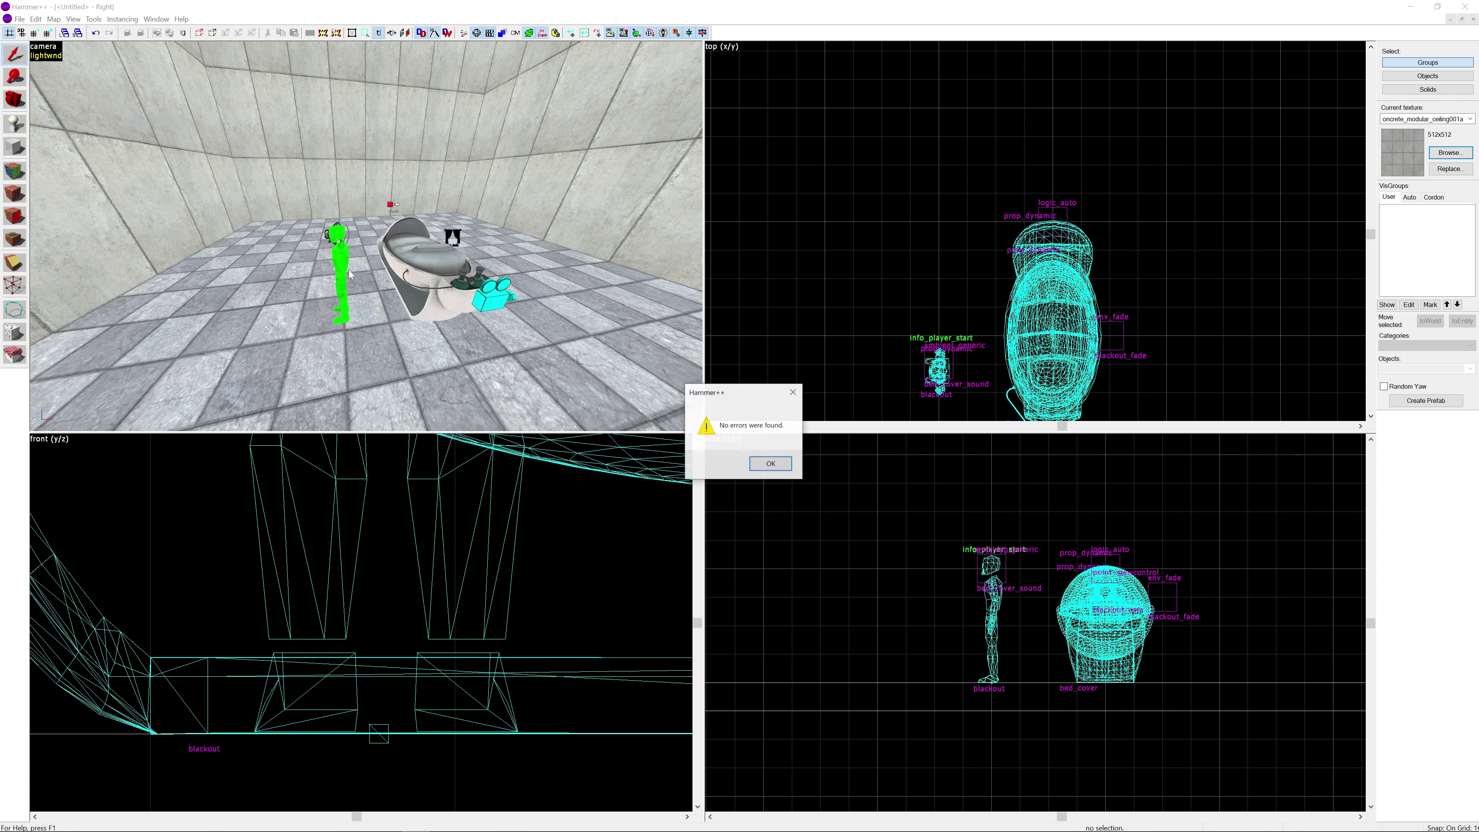
pyautogui.click(771, 463)
# Review the properties of the blackout_cam camera, the bed_cover prop and the player start, and close the properties
pyautogui.scroll(-4, 415, 254)
pyautogui.doubleClick(459, 275)
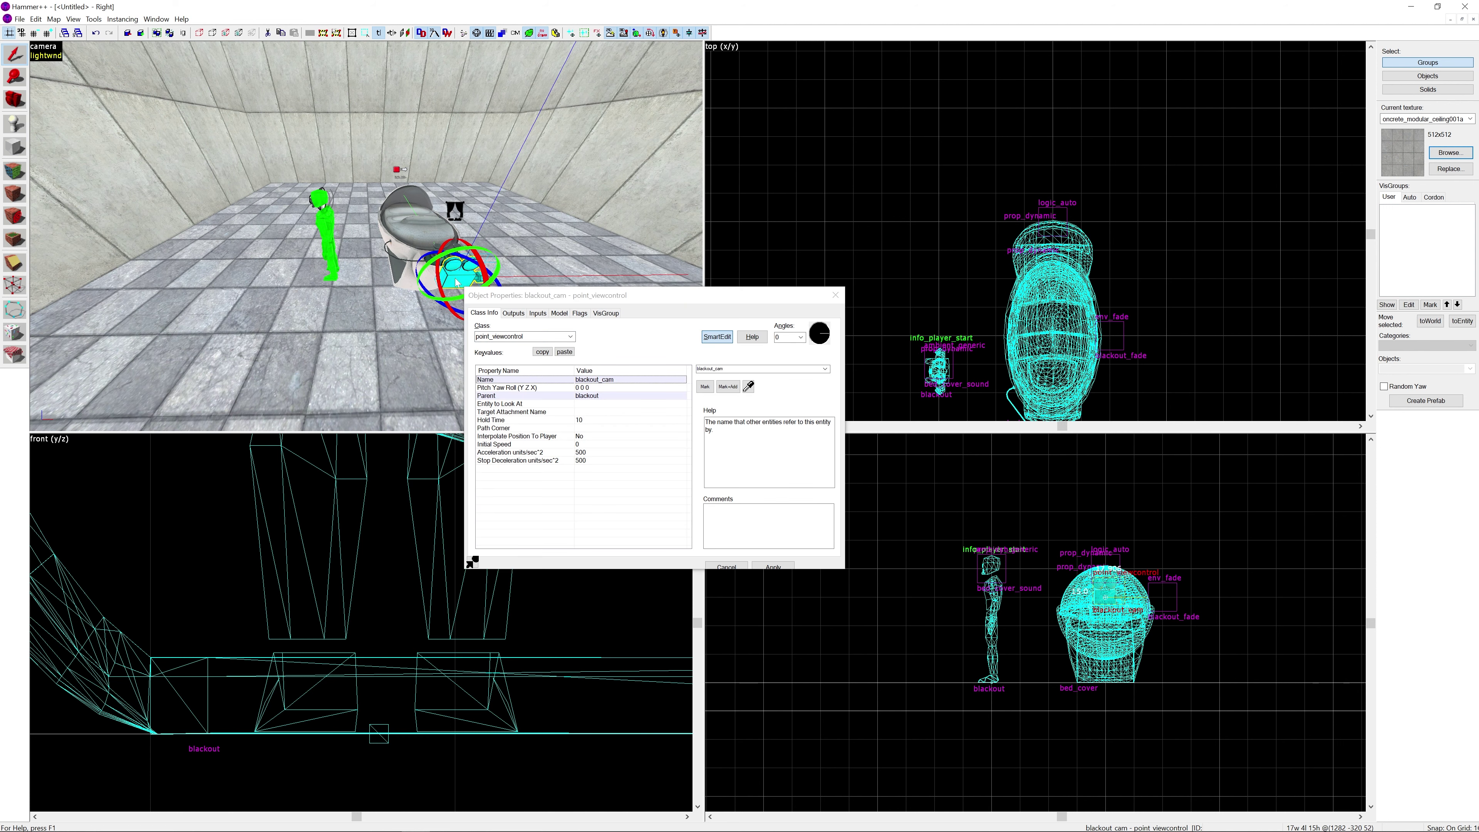
pyautogui.click(453, 238)
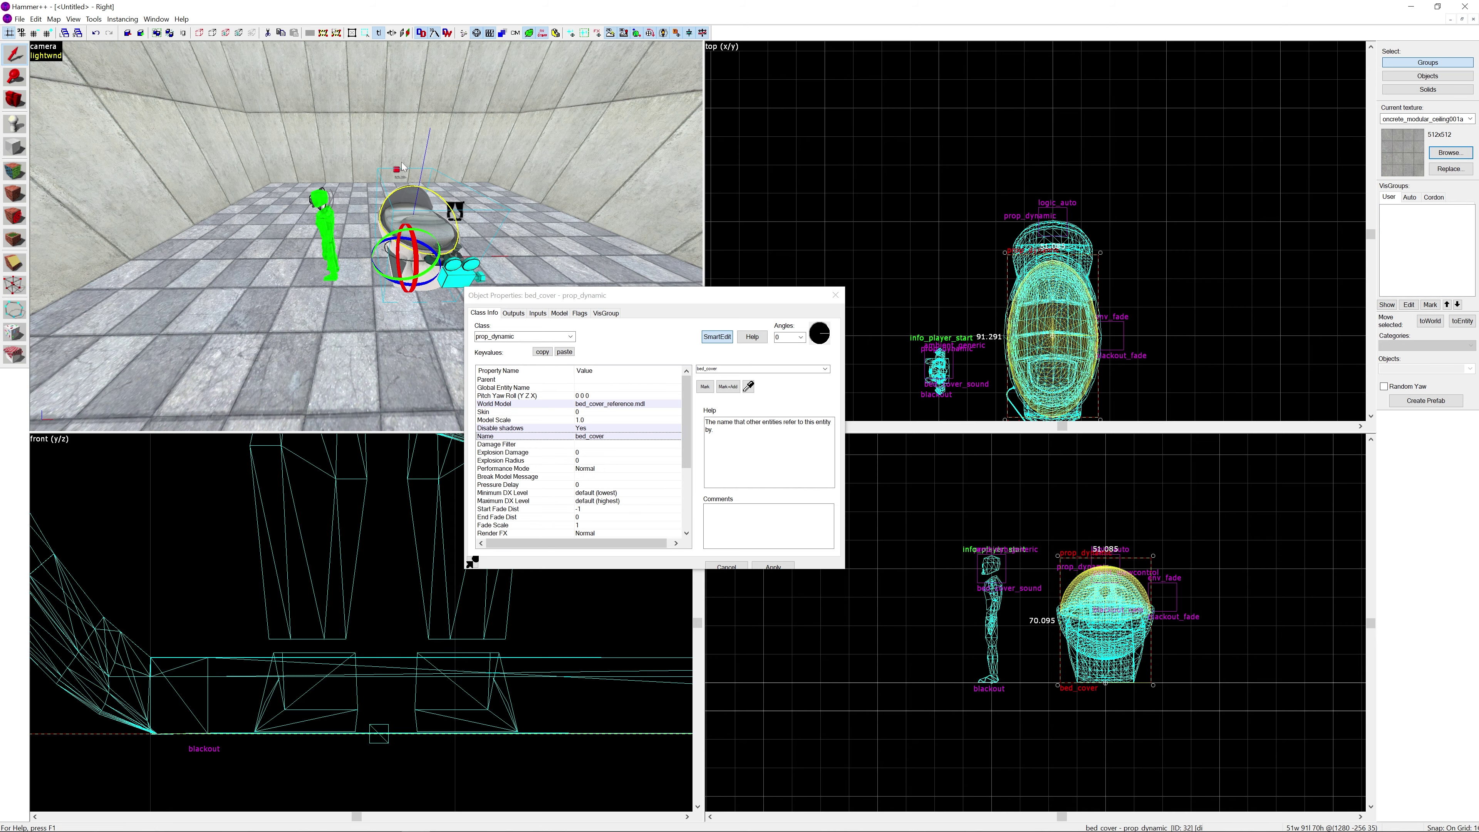
pyautogui.click(404, 167)
pyautogui.click(330, 220)
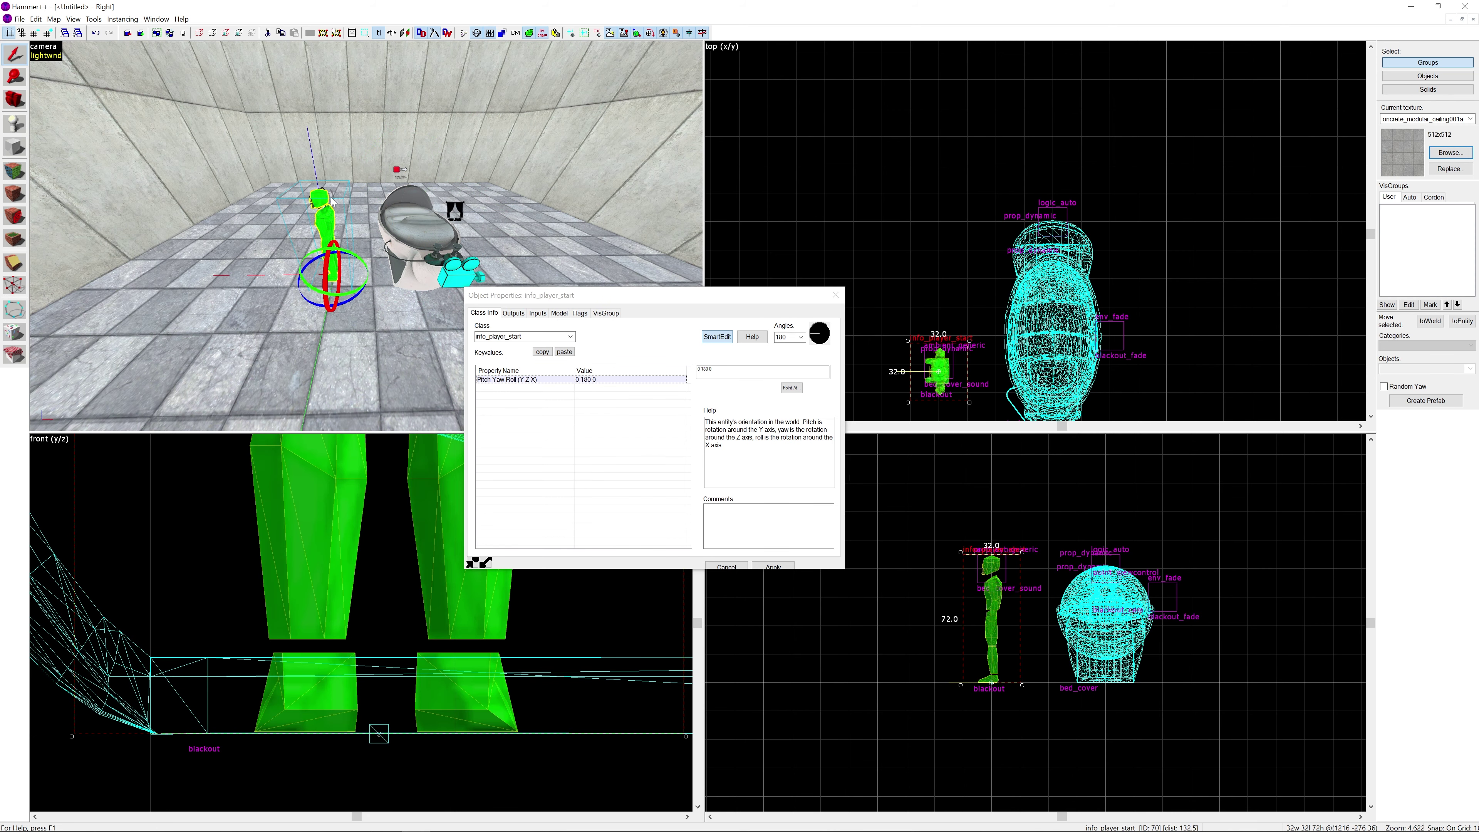
pyautogui.click(414, 225)
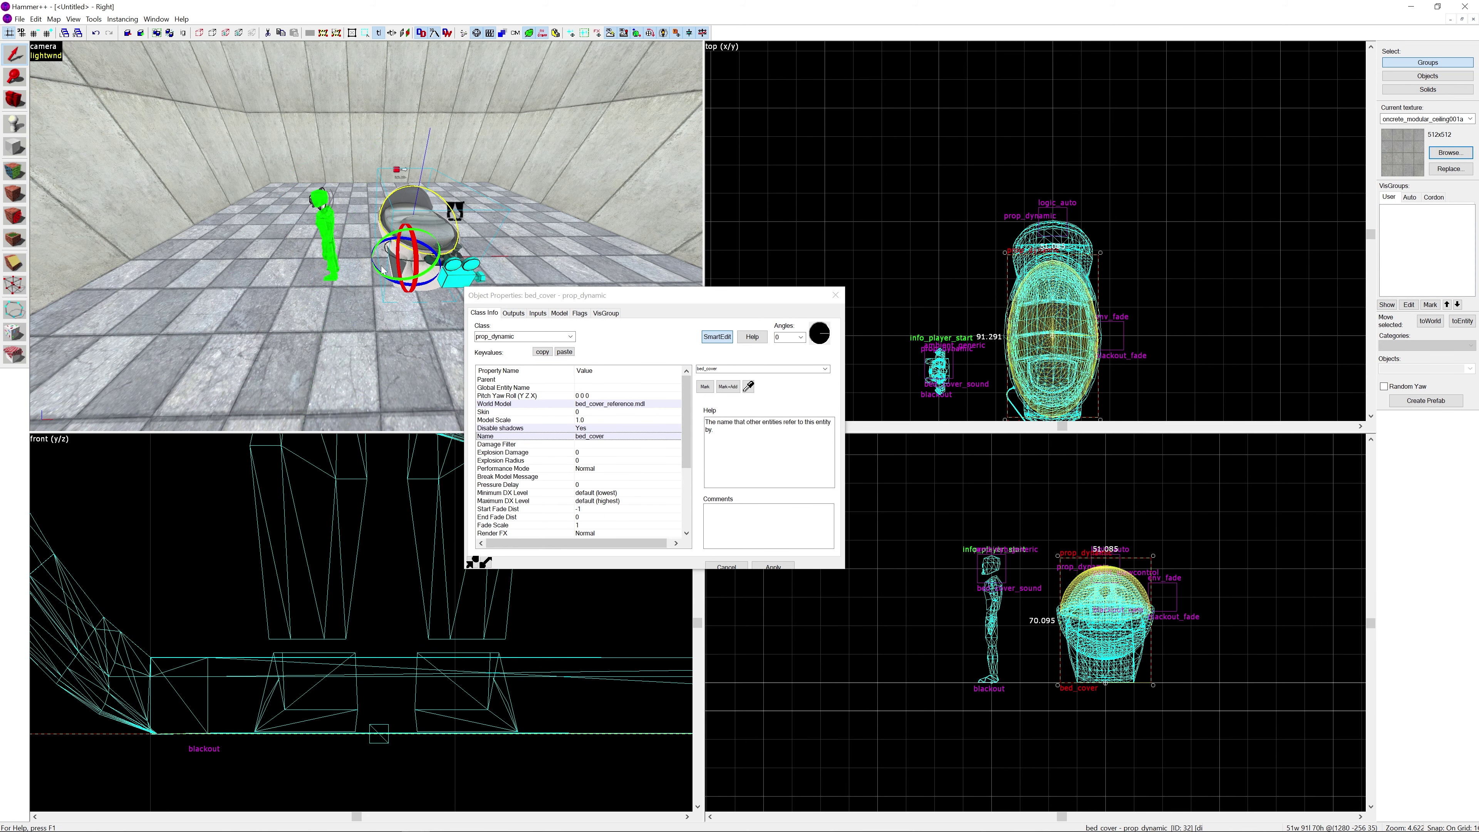
pyautogui.press('Escape')
pyautogui.click(835, 295)
pyautogui.press('z')
pyautogui.press('a')
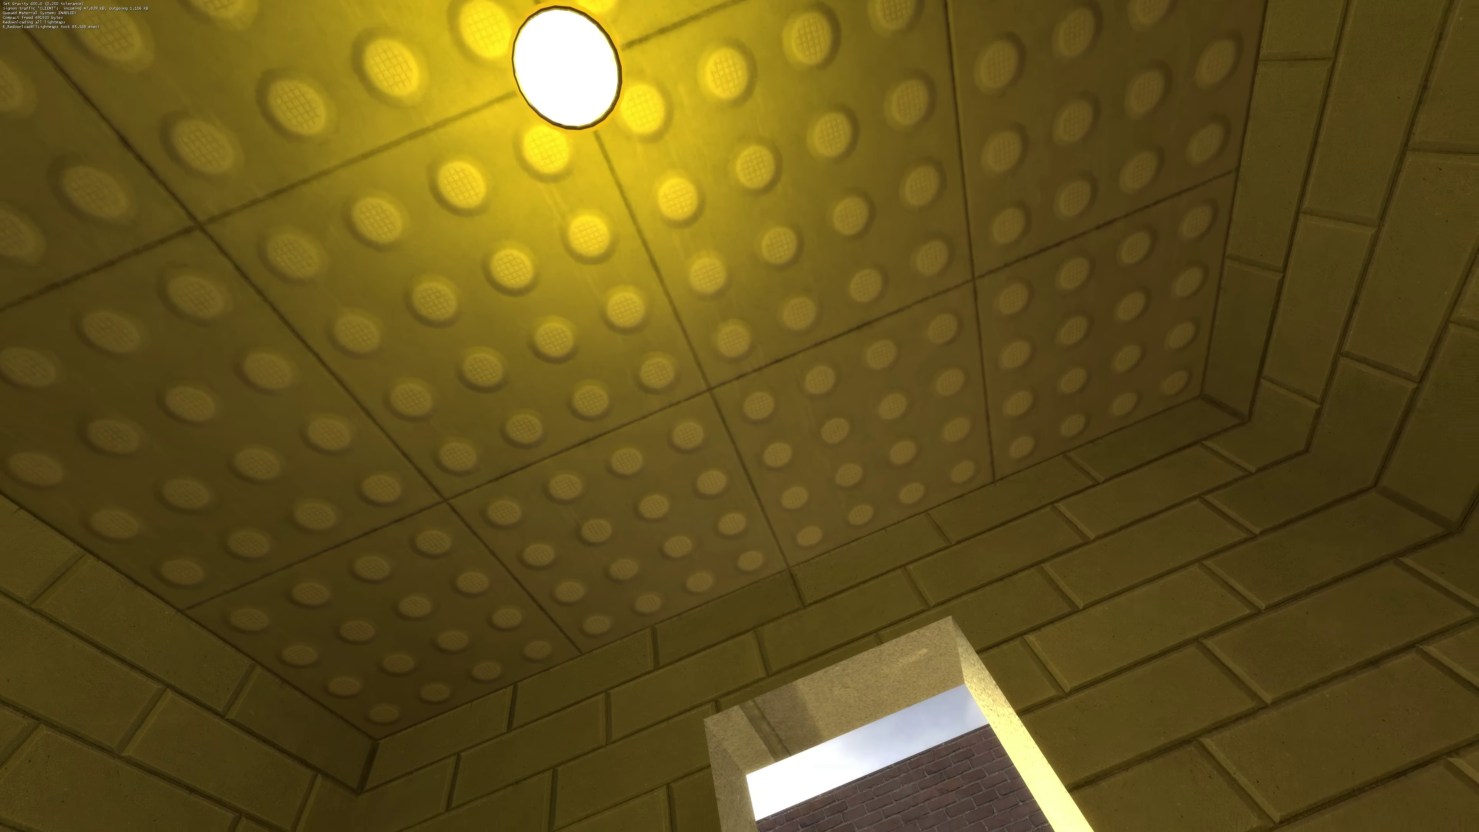
pyautogui.press('w')
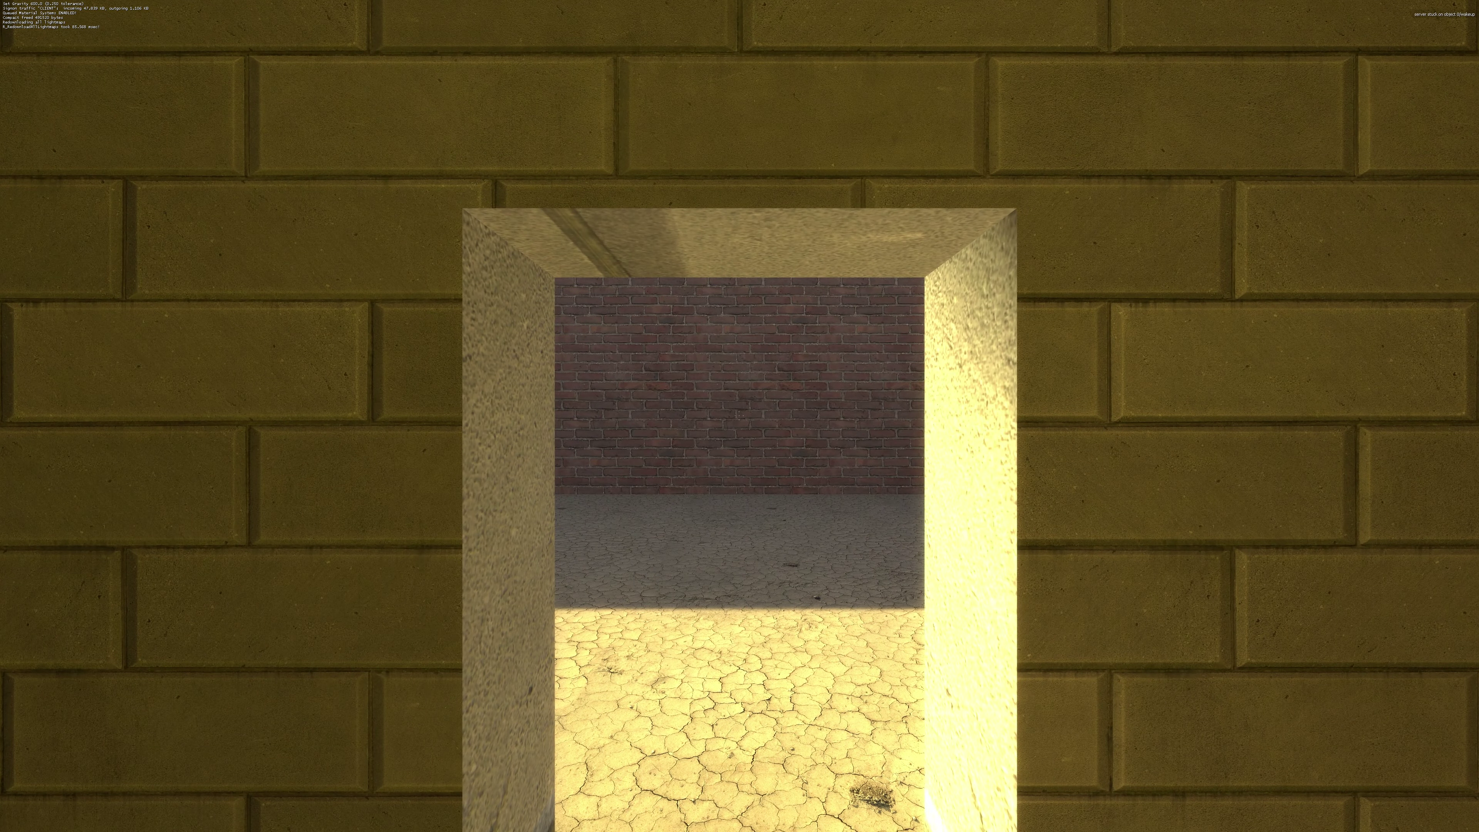
pyautogui.press('space')
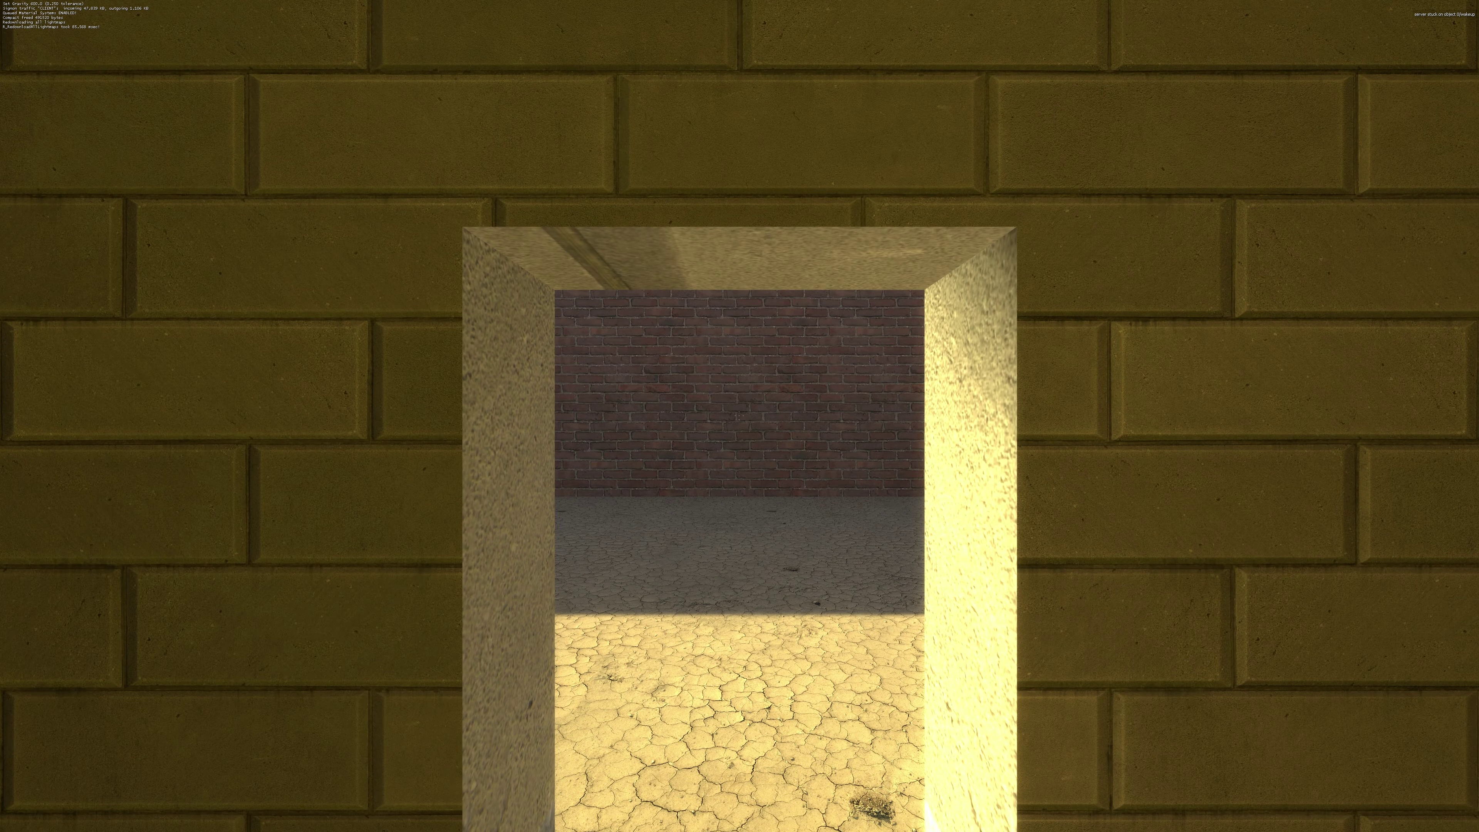